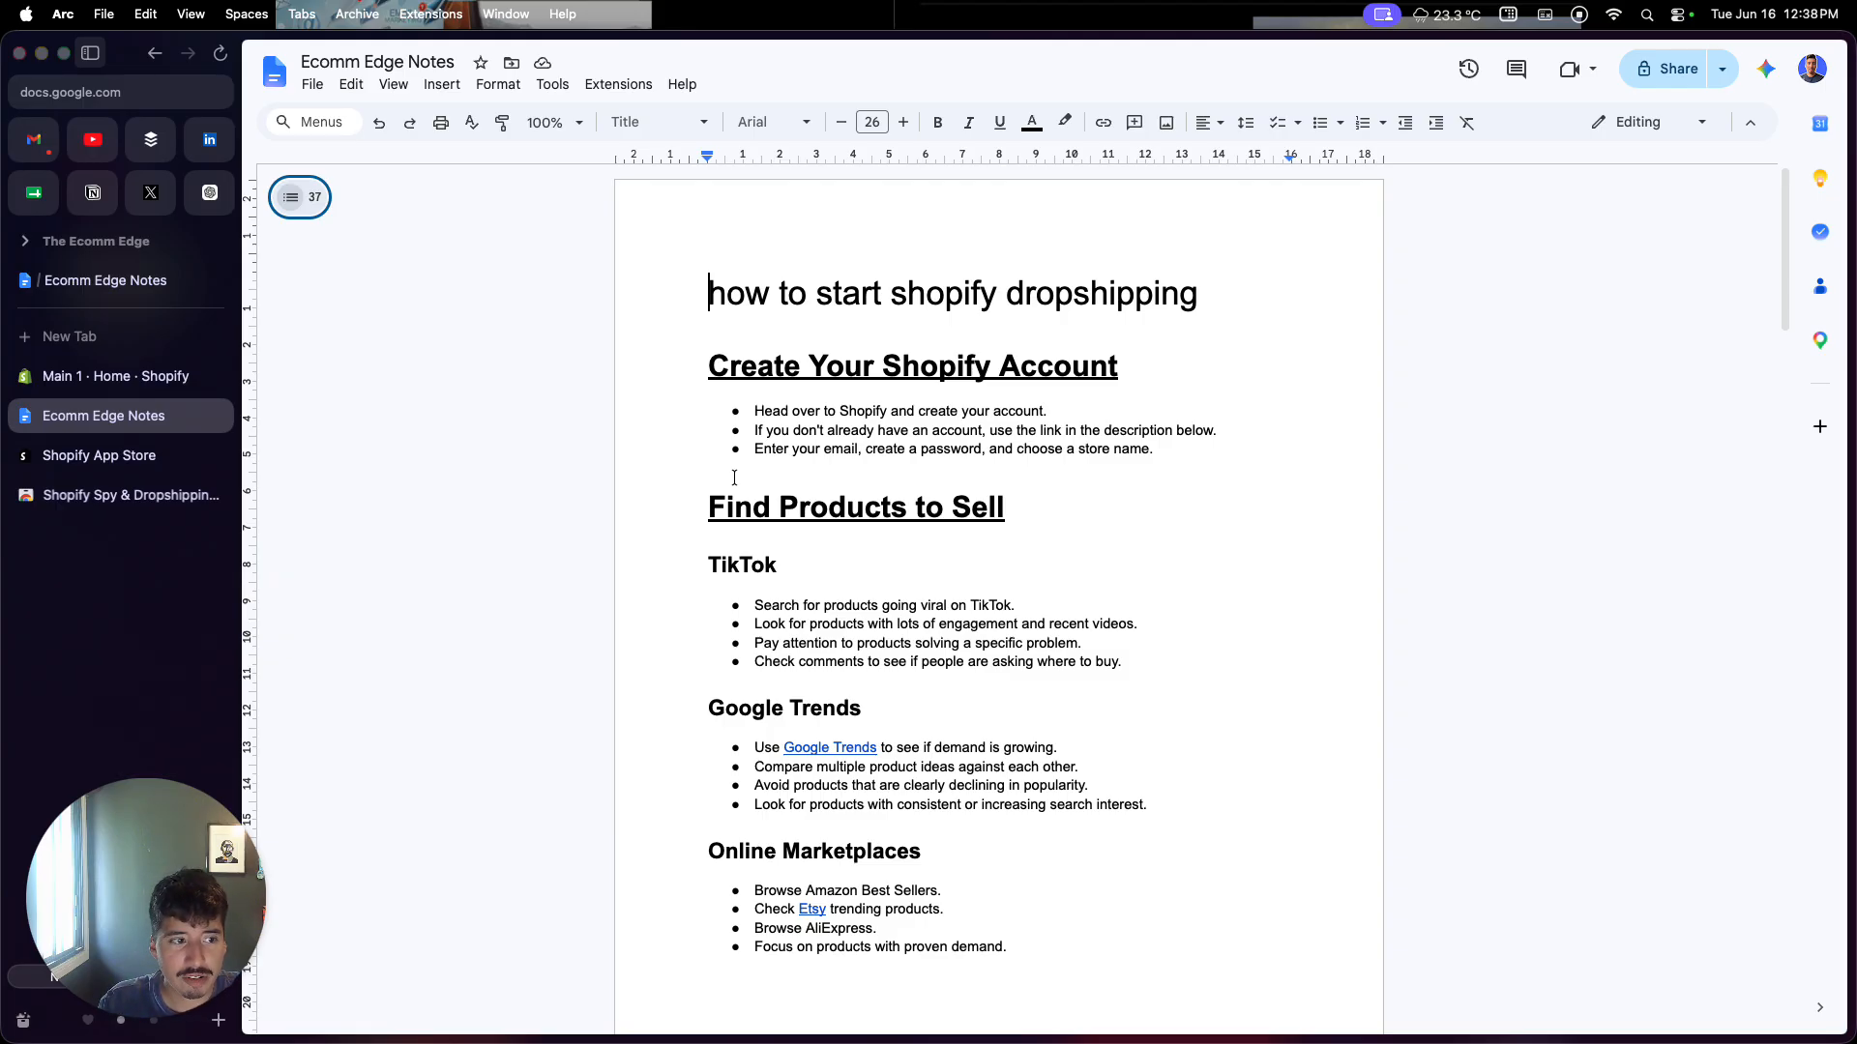
Step: View the Shopify store's home page and return to the TikTok section of the Ecomm Edge Notes
{"action": "left_click", "coordinate": [116, 376]}
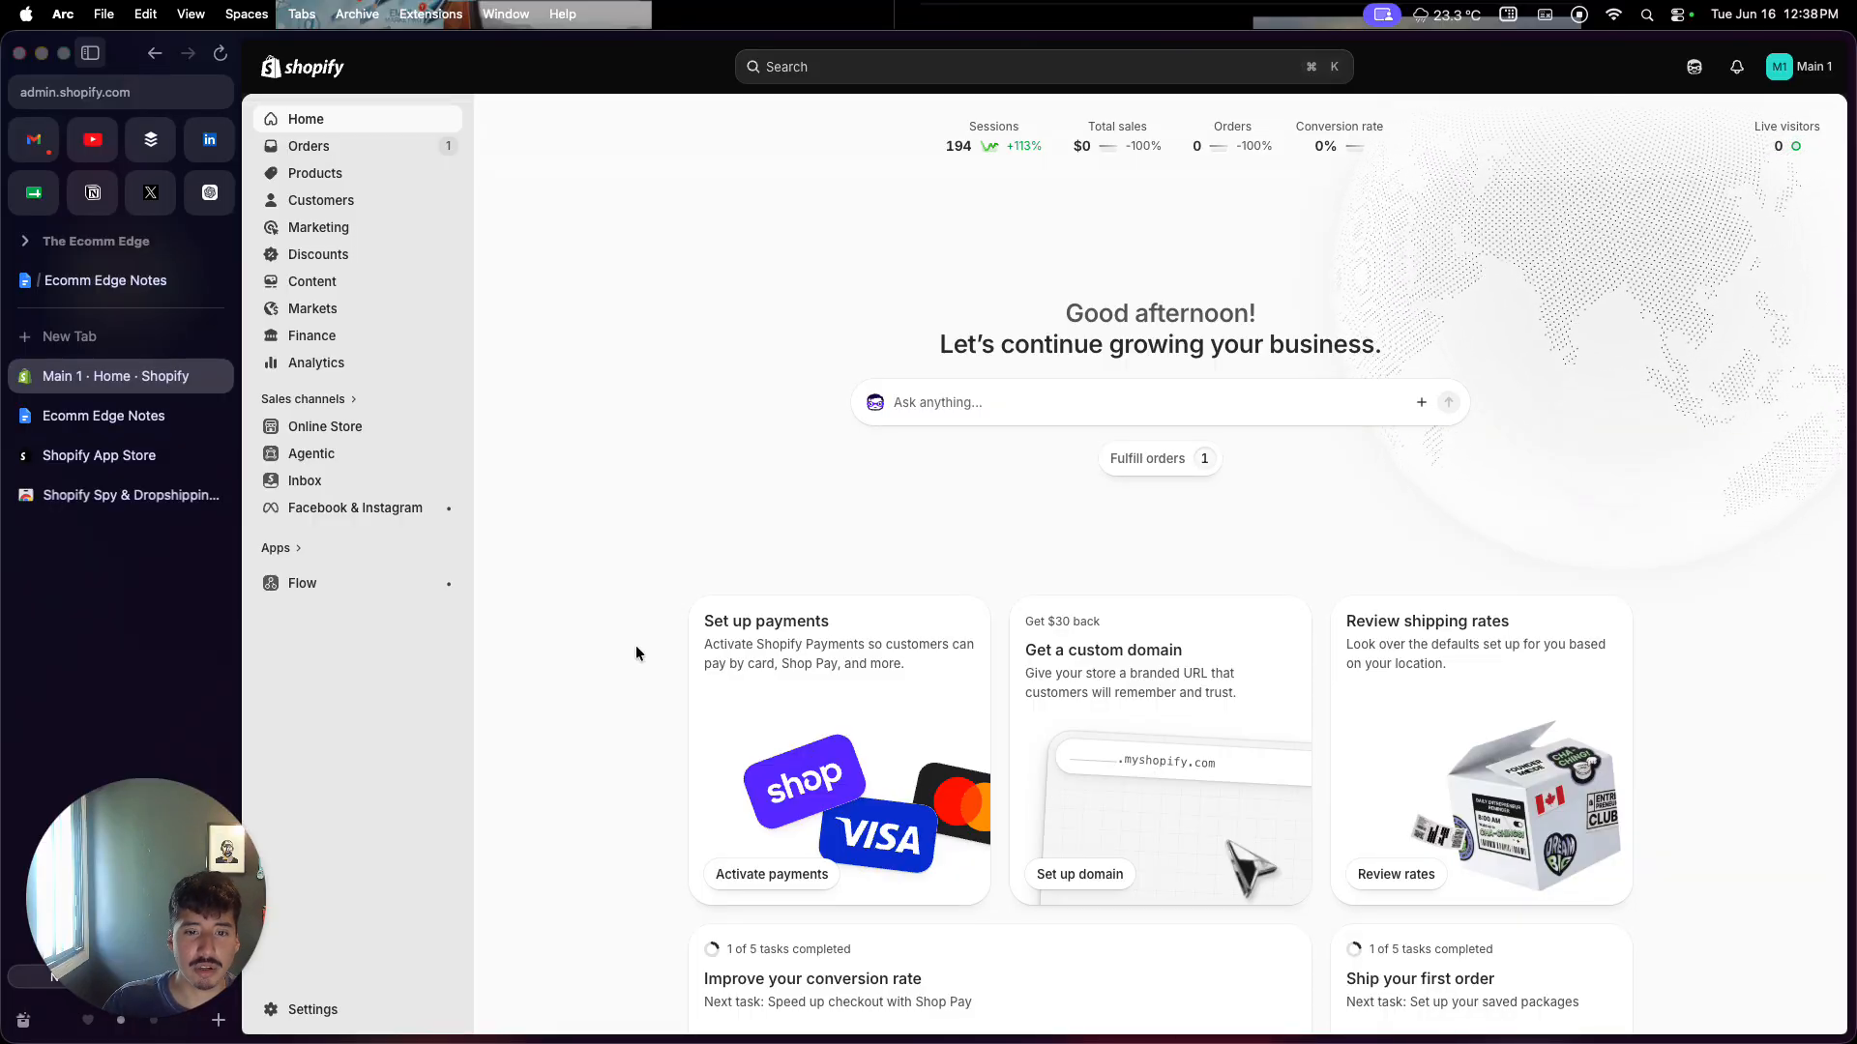
{"action": "left_click", "coordinate": [140, 427]}
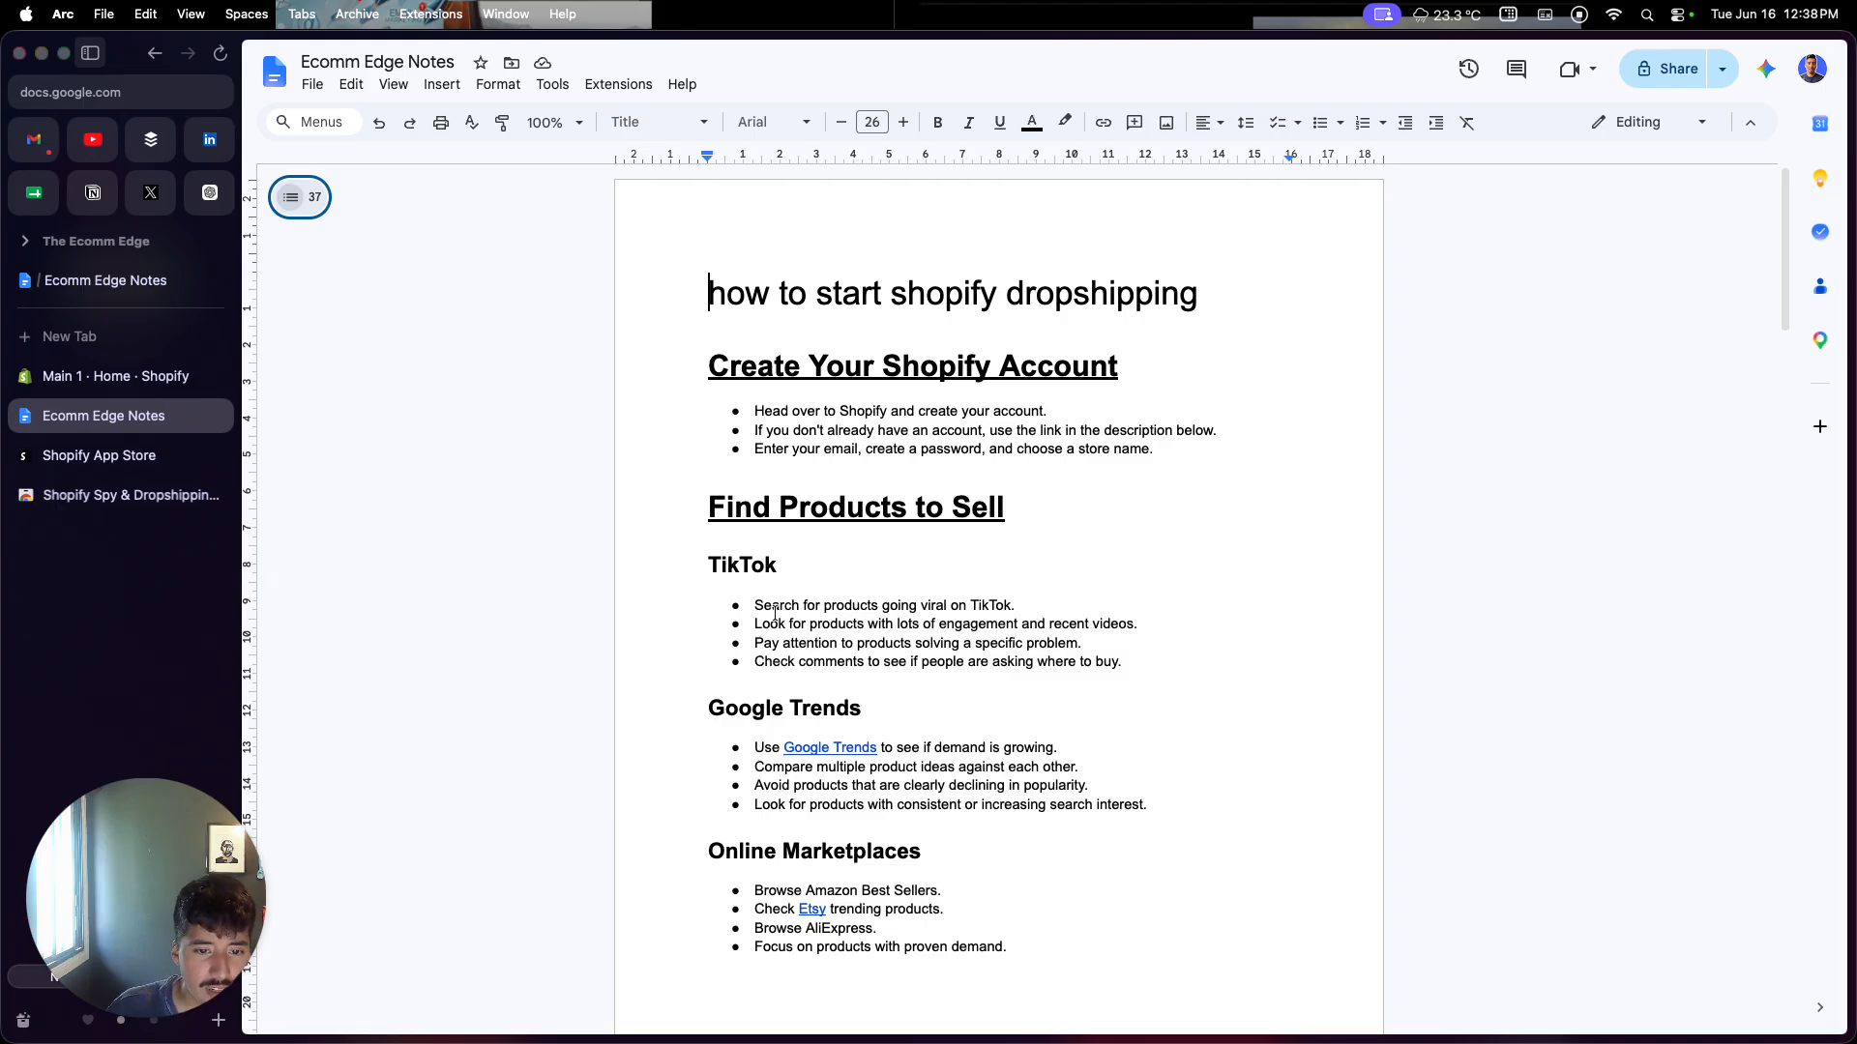
{"action": "left_click", "coordinate": [737, 569]}
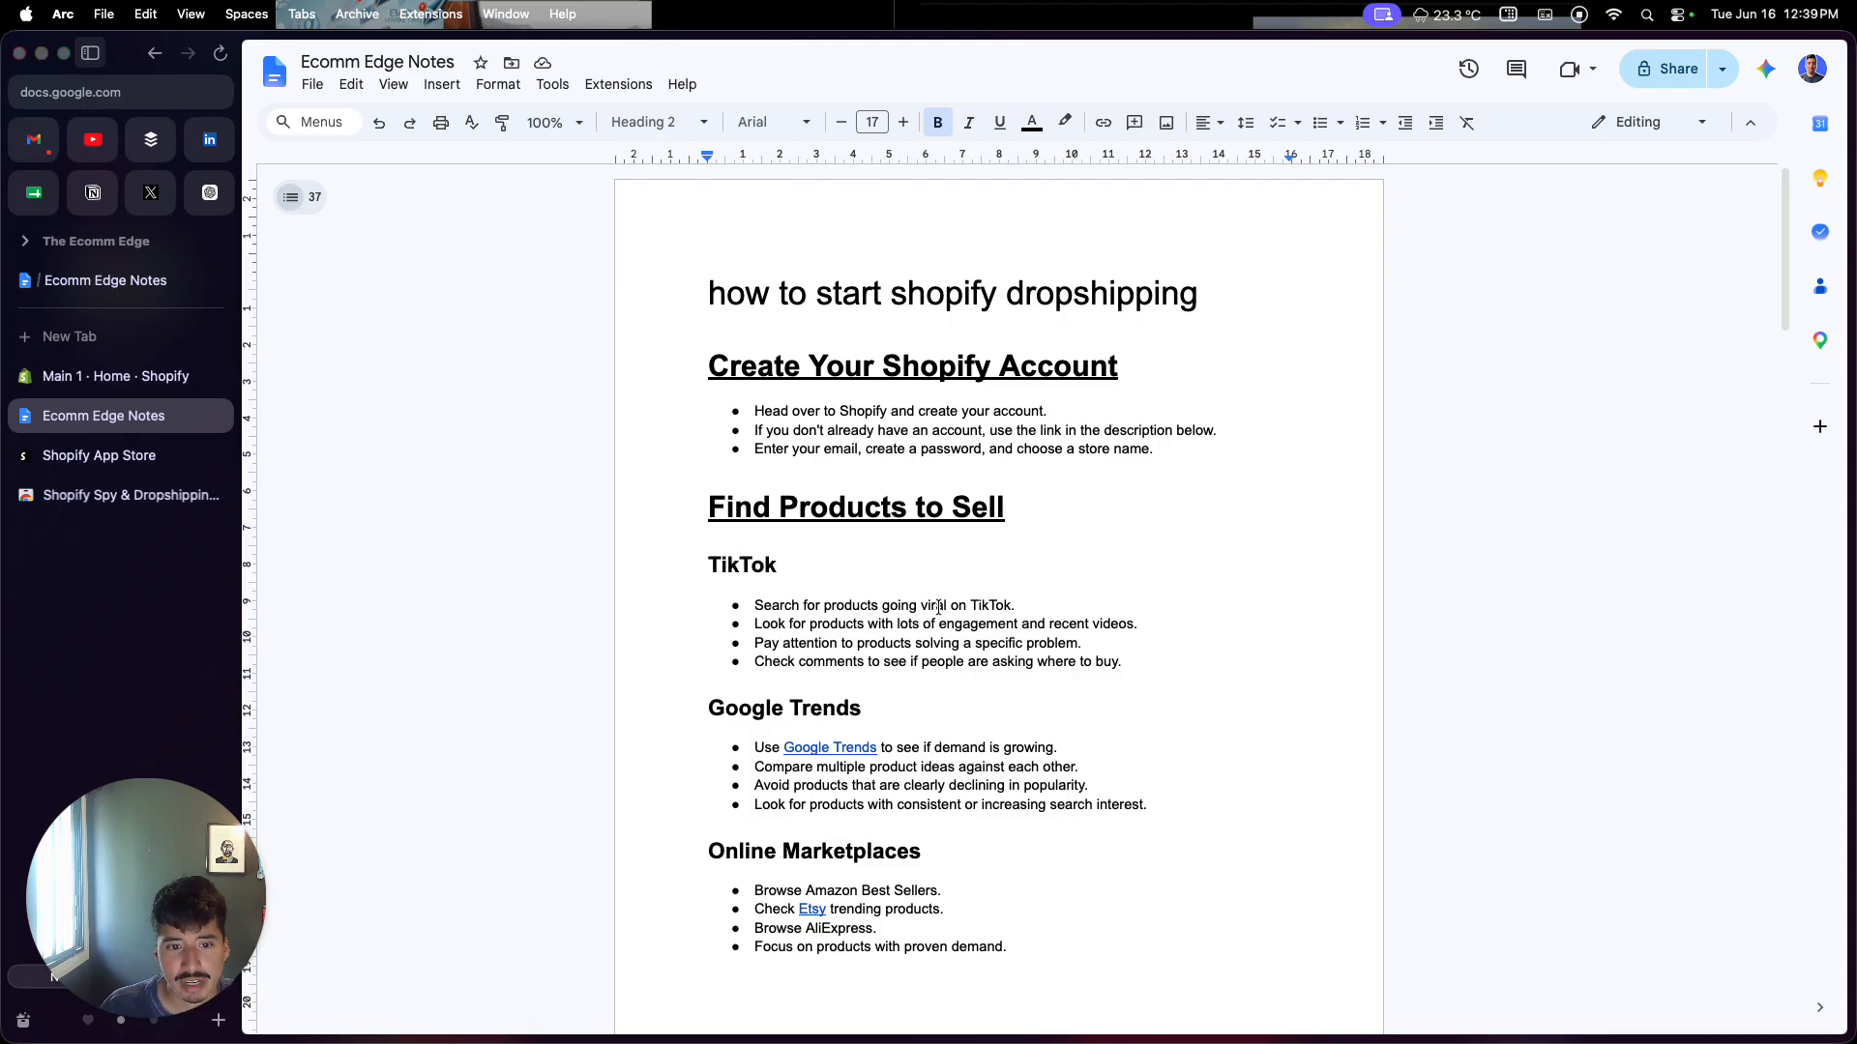
Step: Open Google Trends from the link in the notes and explore the "Sleep deprivation" topic
{"action": "left_click", "coordinate": [828, 749]}
{"action": "left_click", "coordinate": [852, 789]}
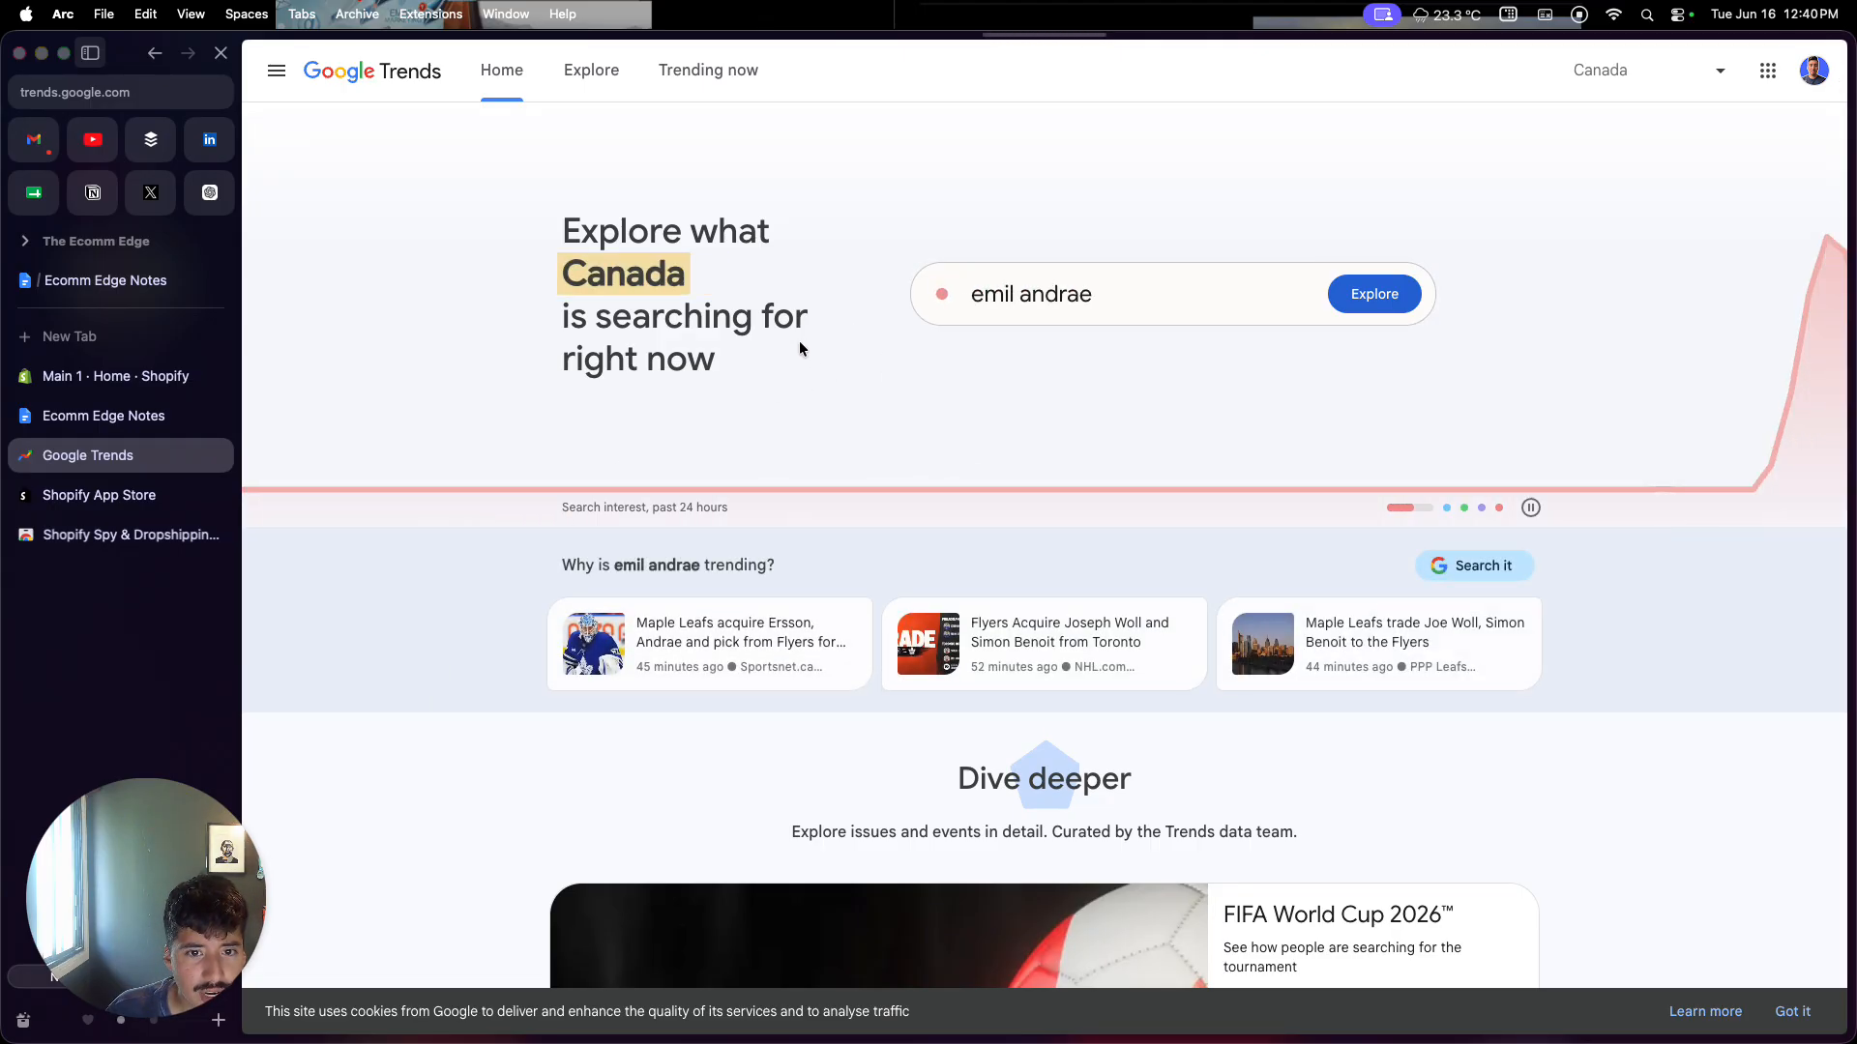
{"action": "left_click", "coordinate": [1060, 287]}
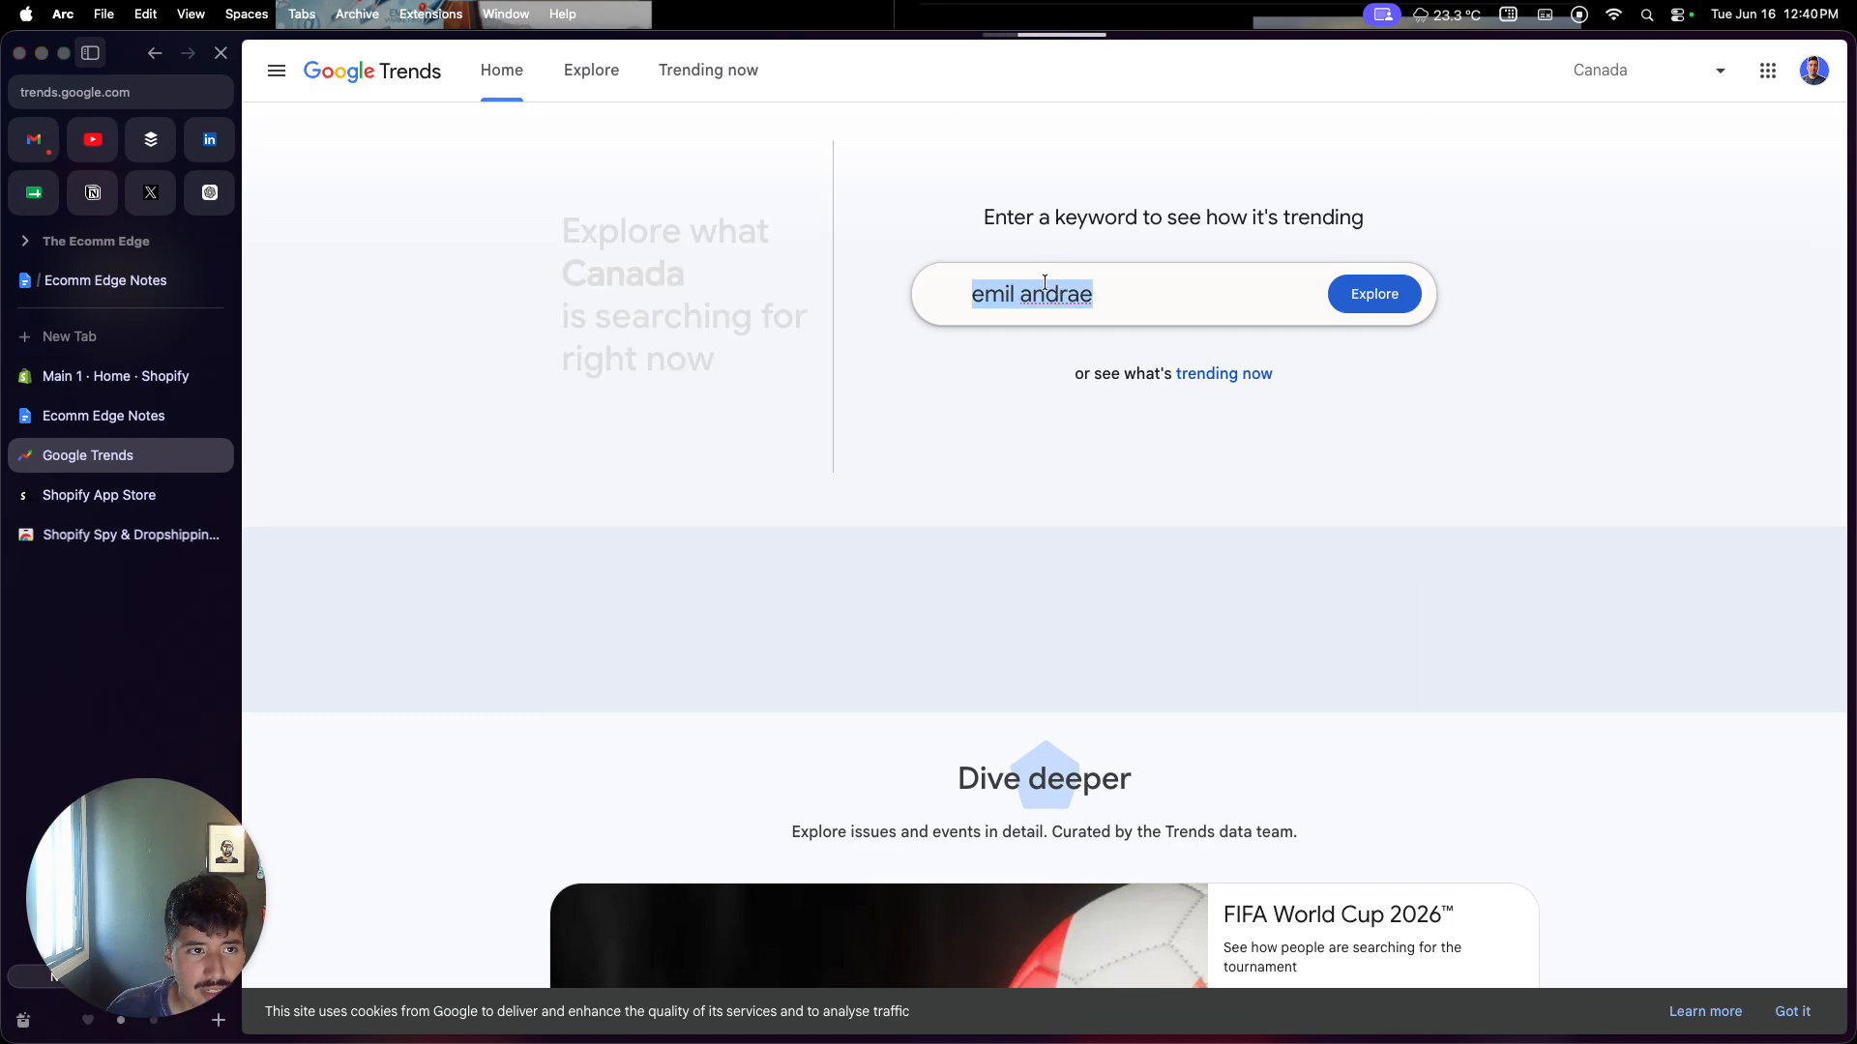
{"action": "key", "text": "BackSpace"}
{"action": "type", "text": "lea"}
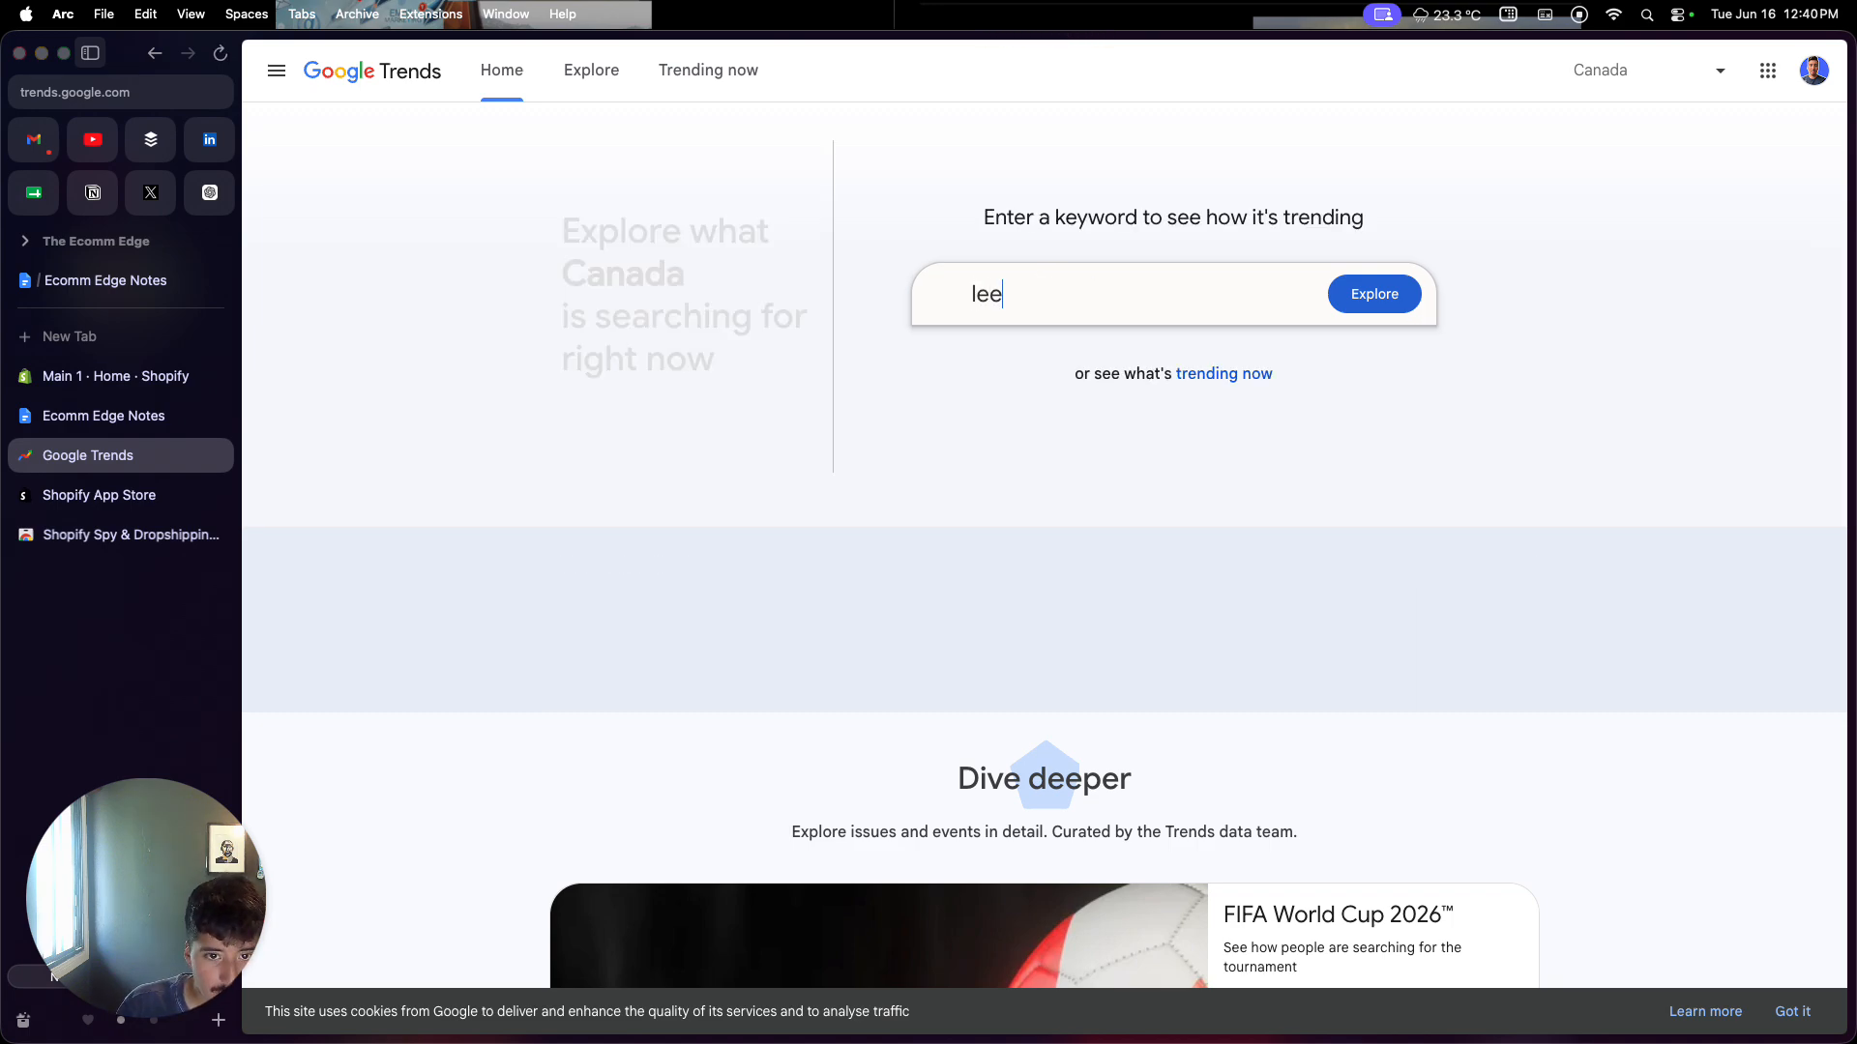
{"action": "key", "text": "BackSpace"}
{"action": "key", "text": "BackSpace"}
{"action": "key", "text": "BackSpace"}
{"action": "type", "text": "Sleep"}
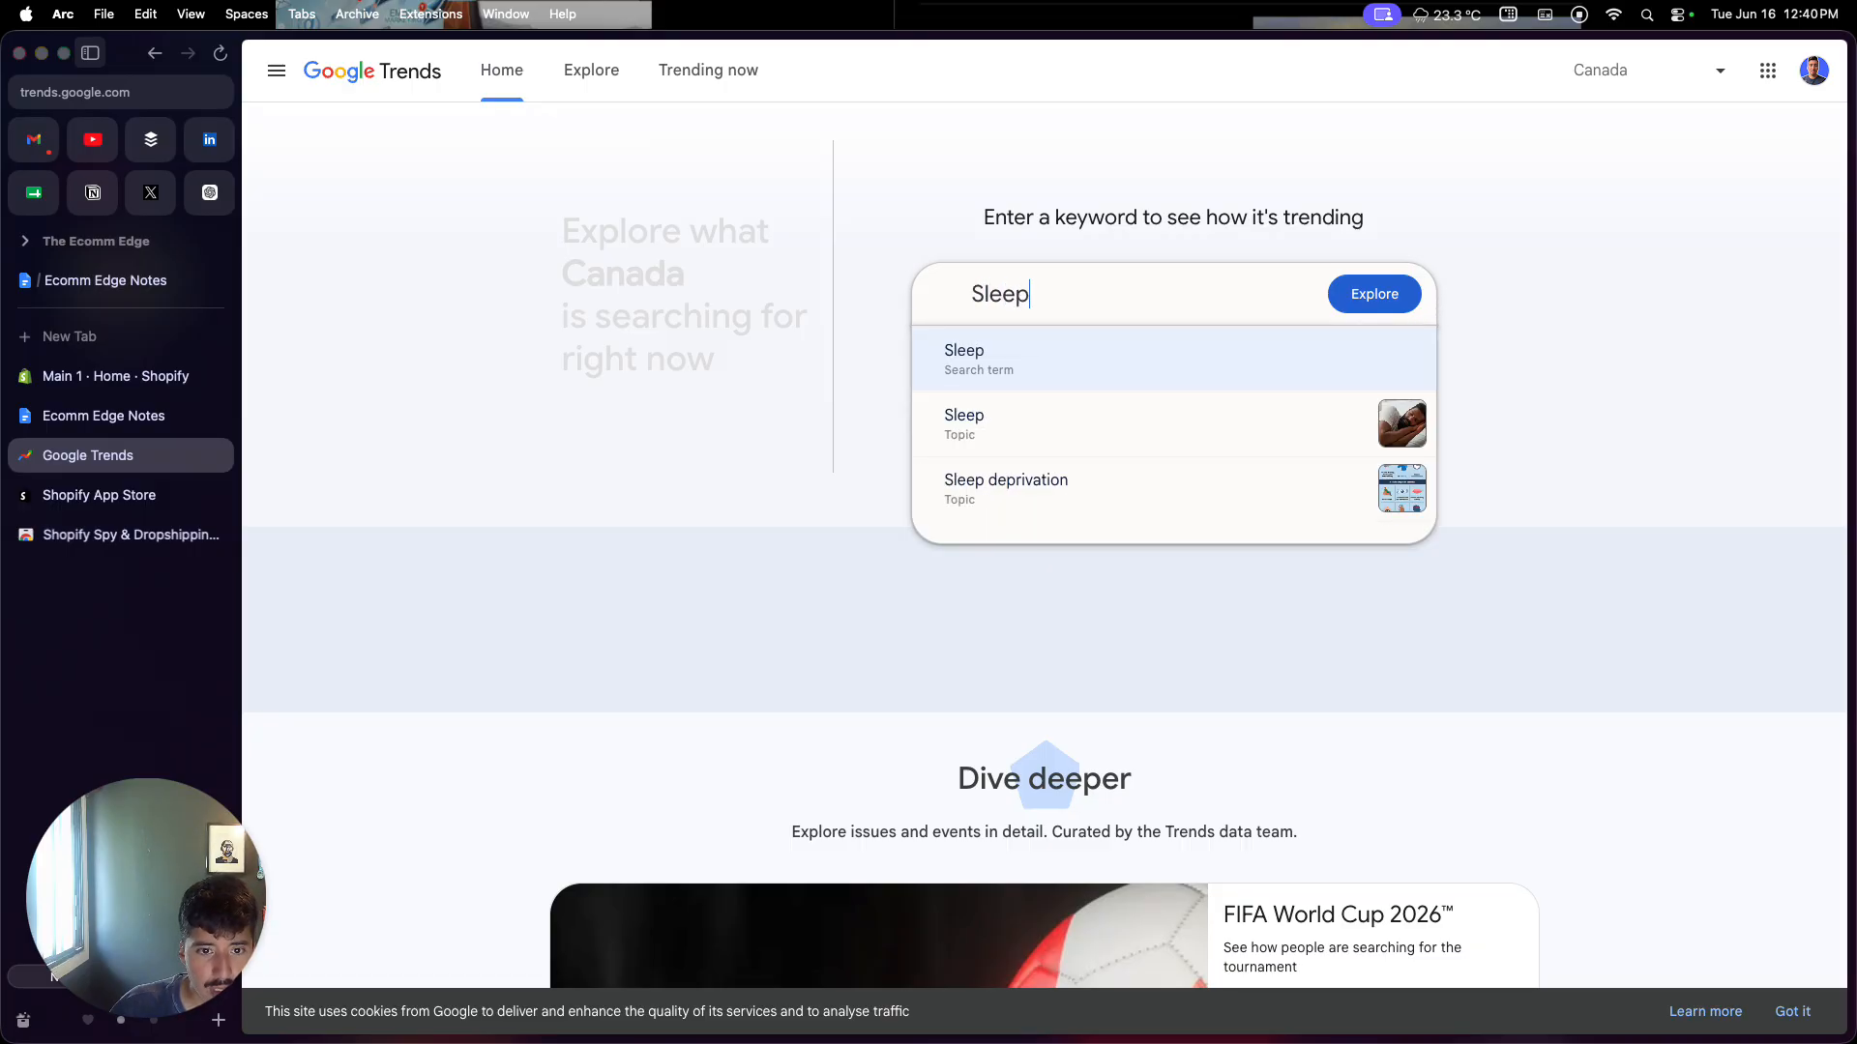
{"action": "left_click", "coordinate": [1055, 480]}
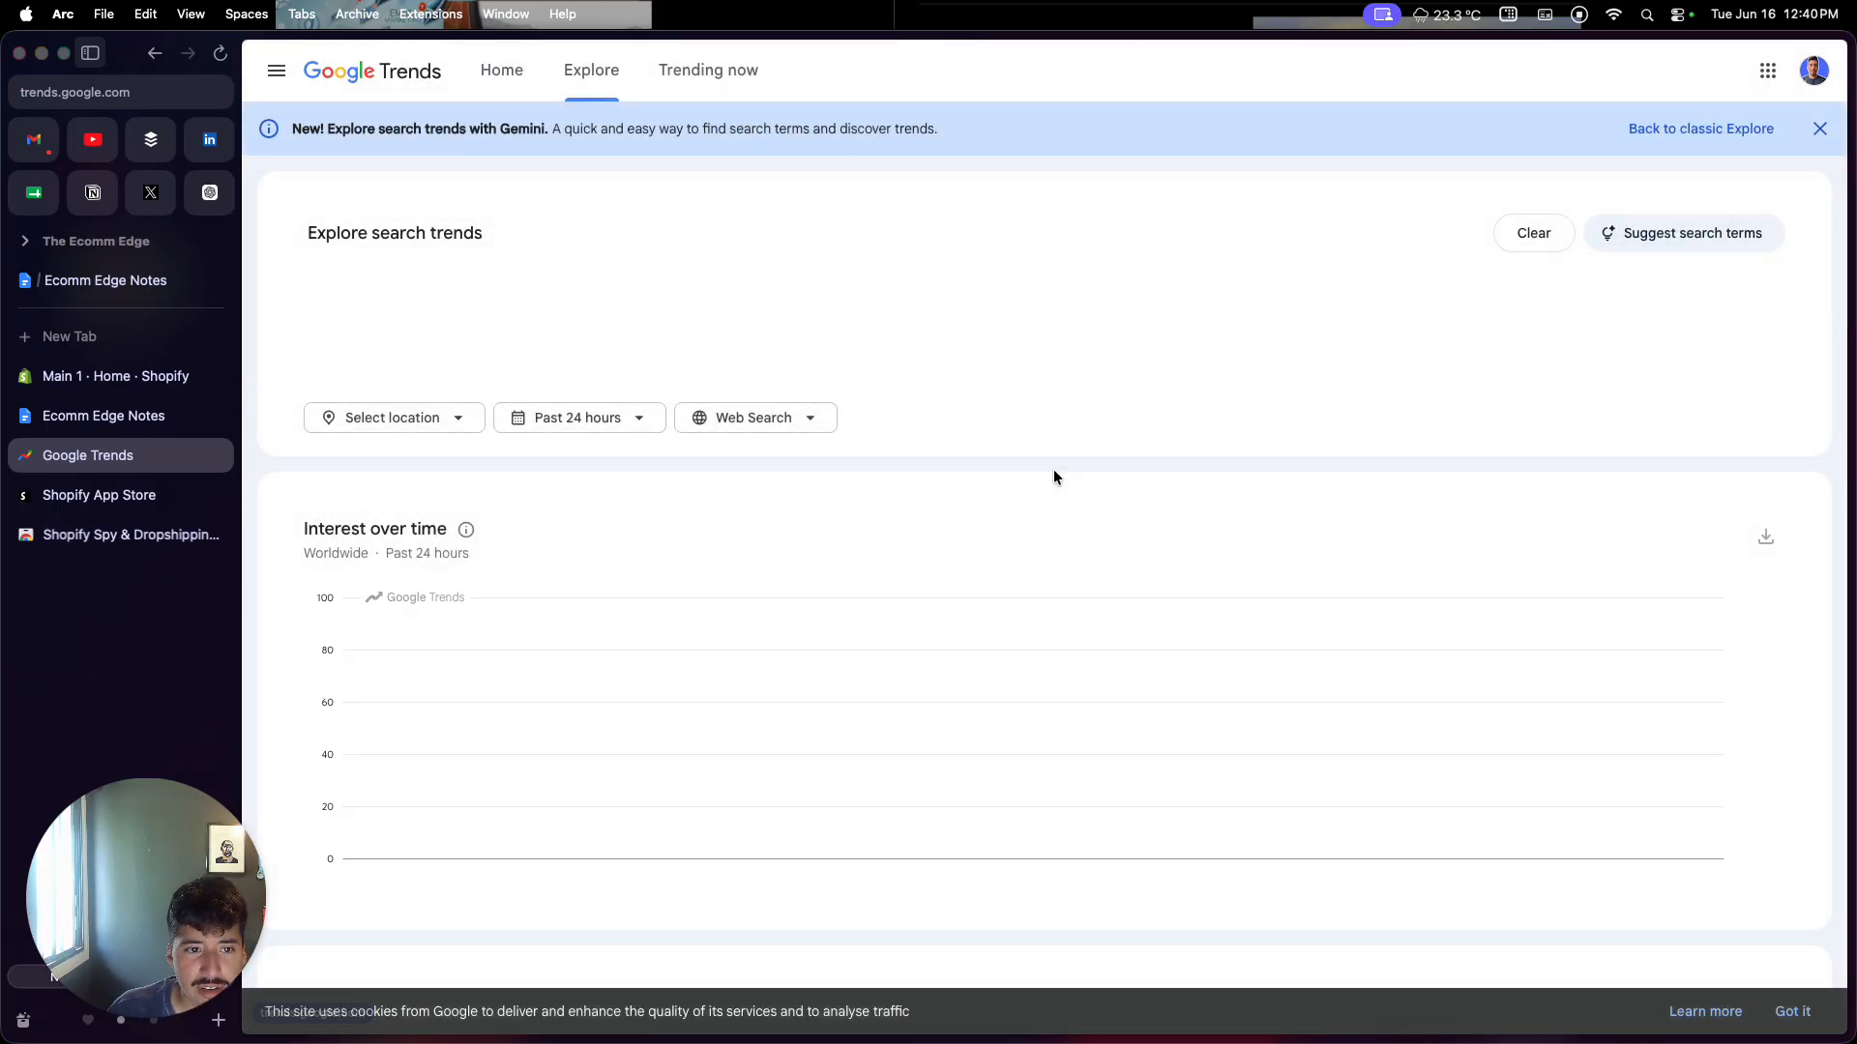
Step: Set the trend location to United States and the time range to 2004 – present, and examine the interest graph
{"action": "left_click", "coordinate": [407, 420]}
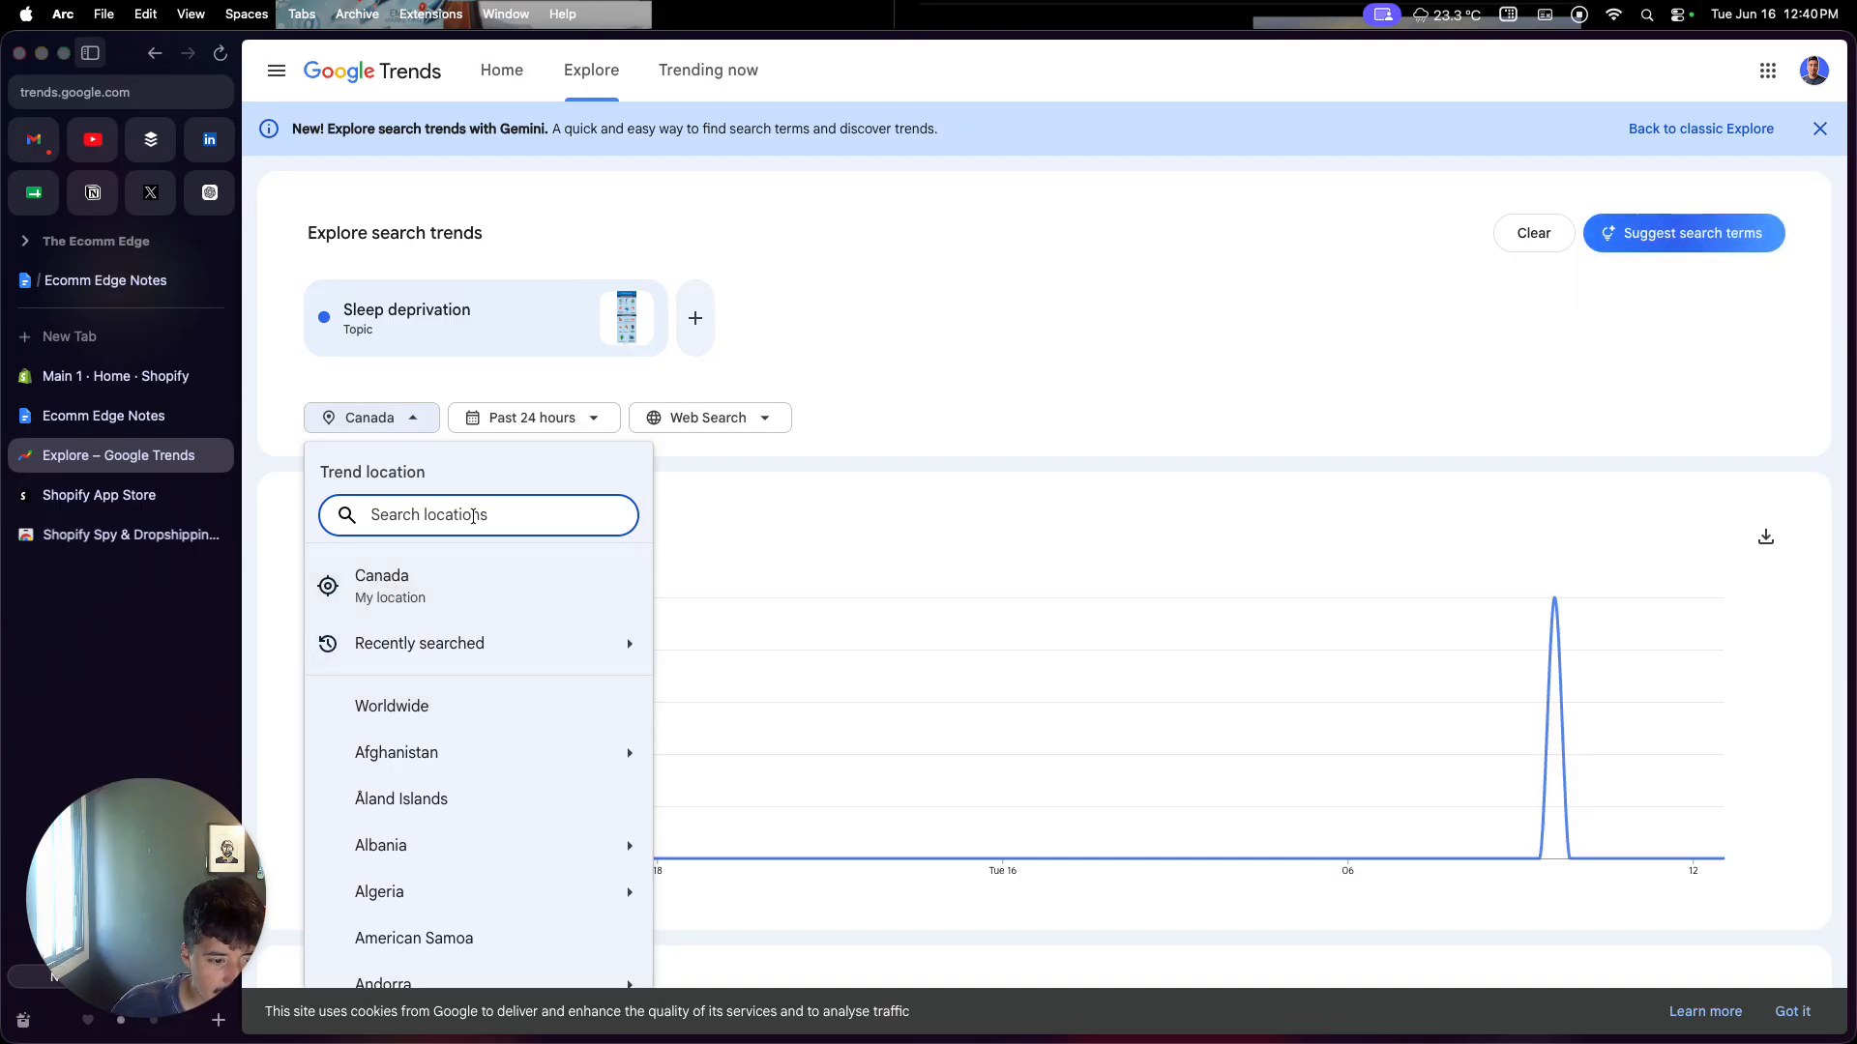
{"action": "type", "text": "Unit"}
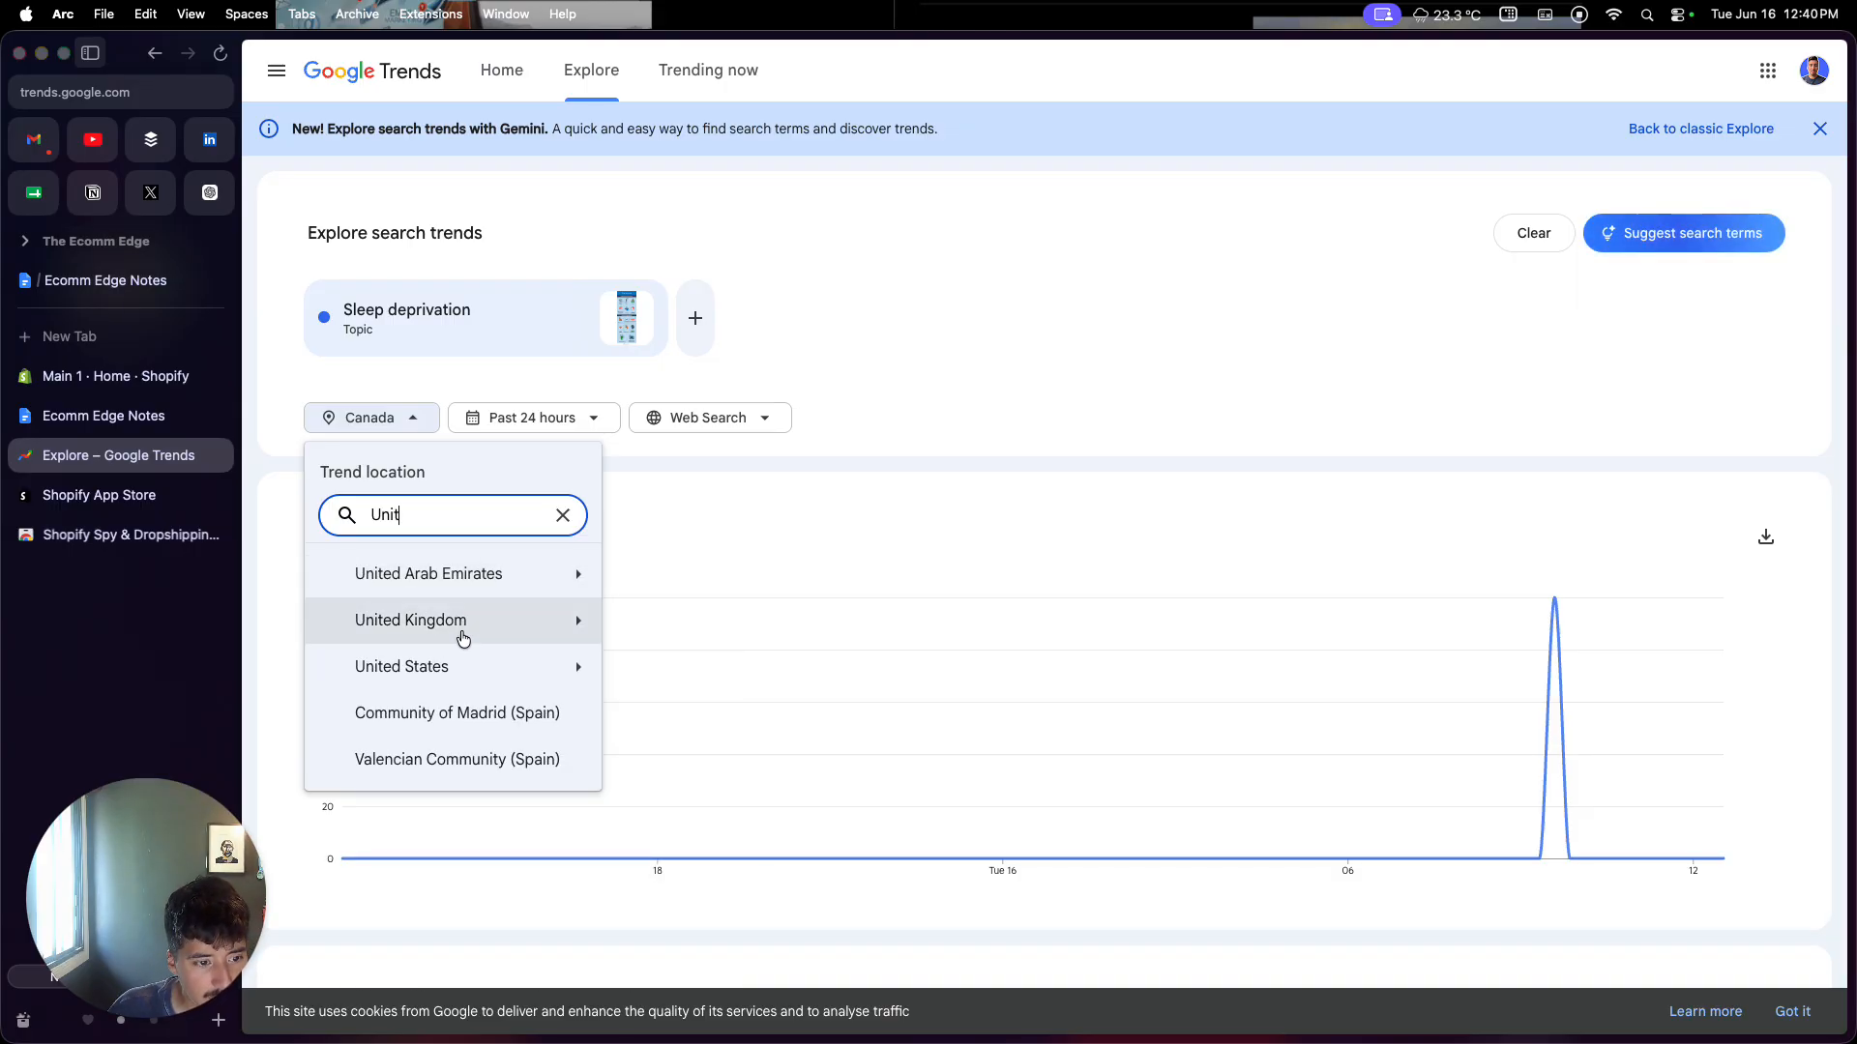
{"action": "left_click", "coordinate": [458, 665]}
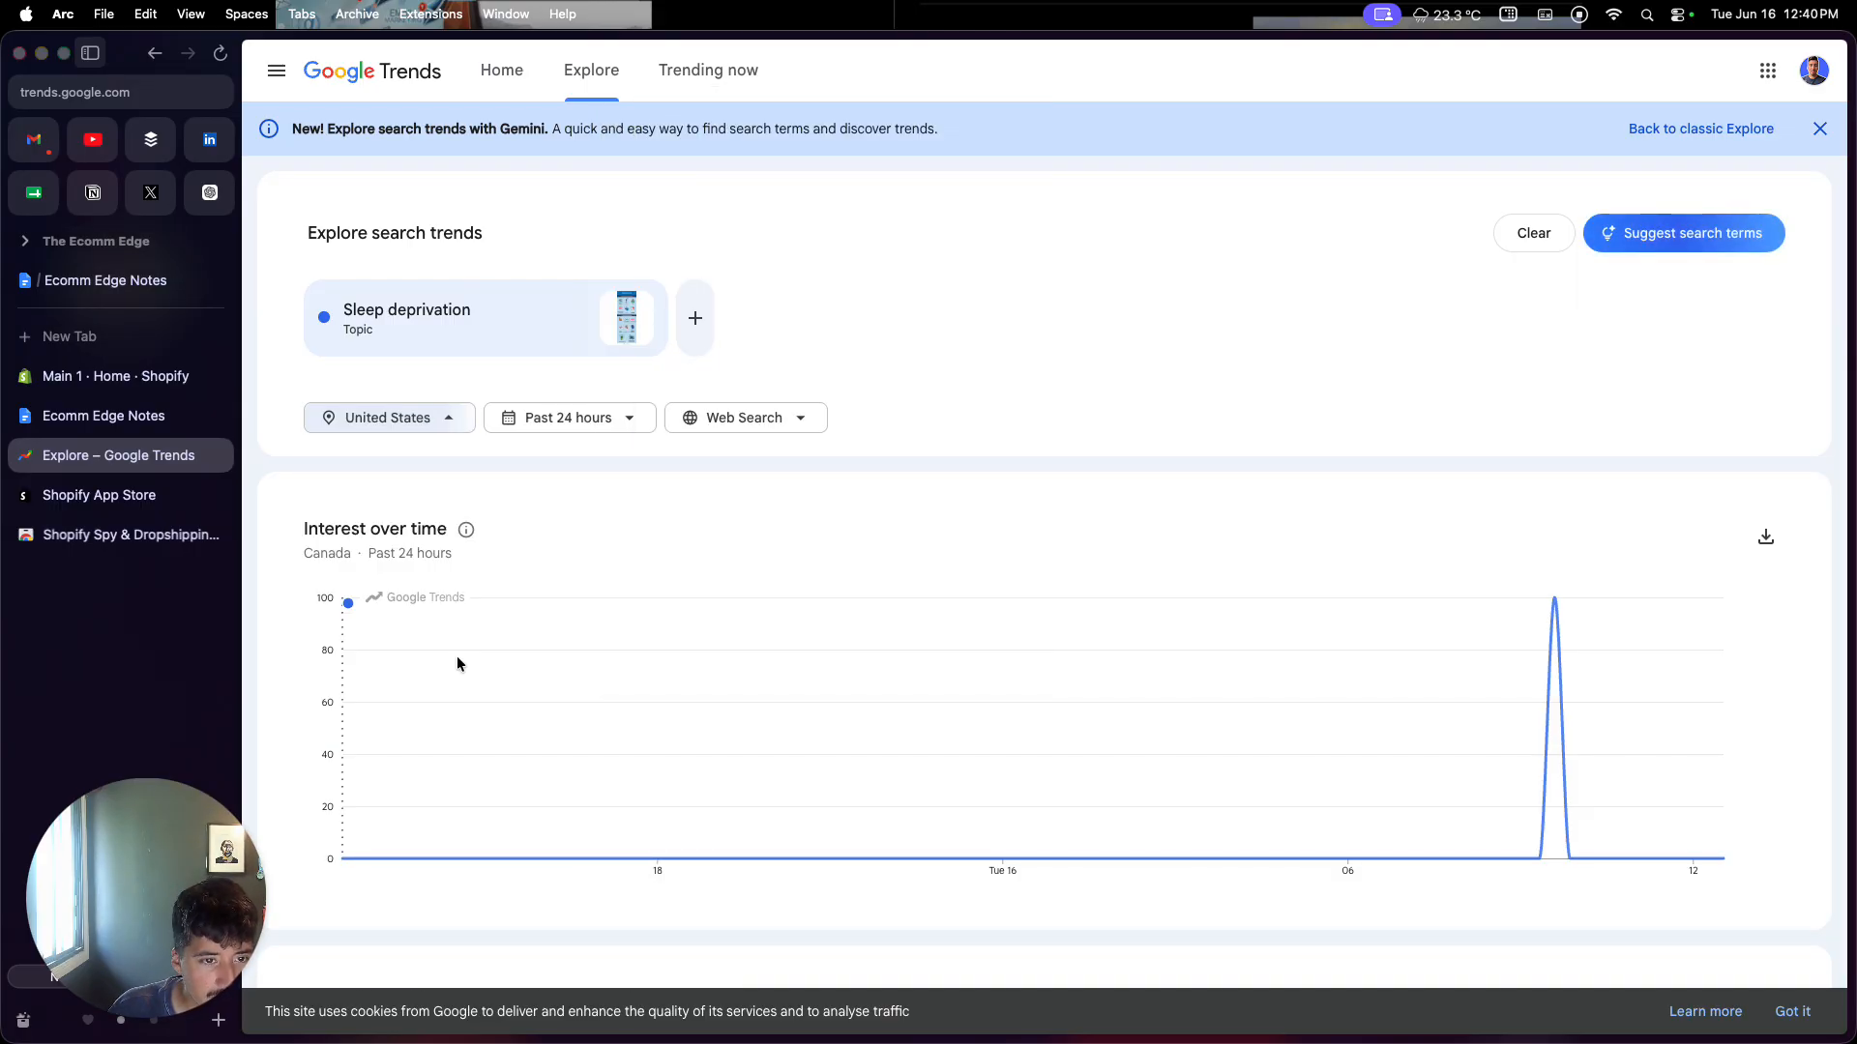
{"action": "left_click", "coordinate": [568, 417]}
{"action": "left_click", "coordinate": [605, 781]}
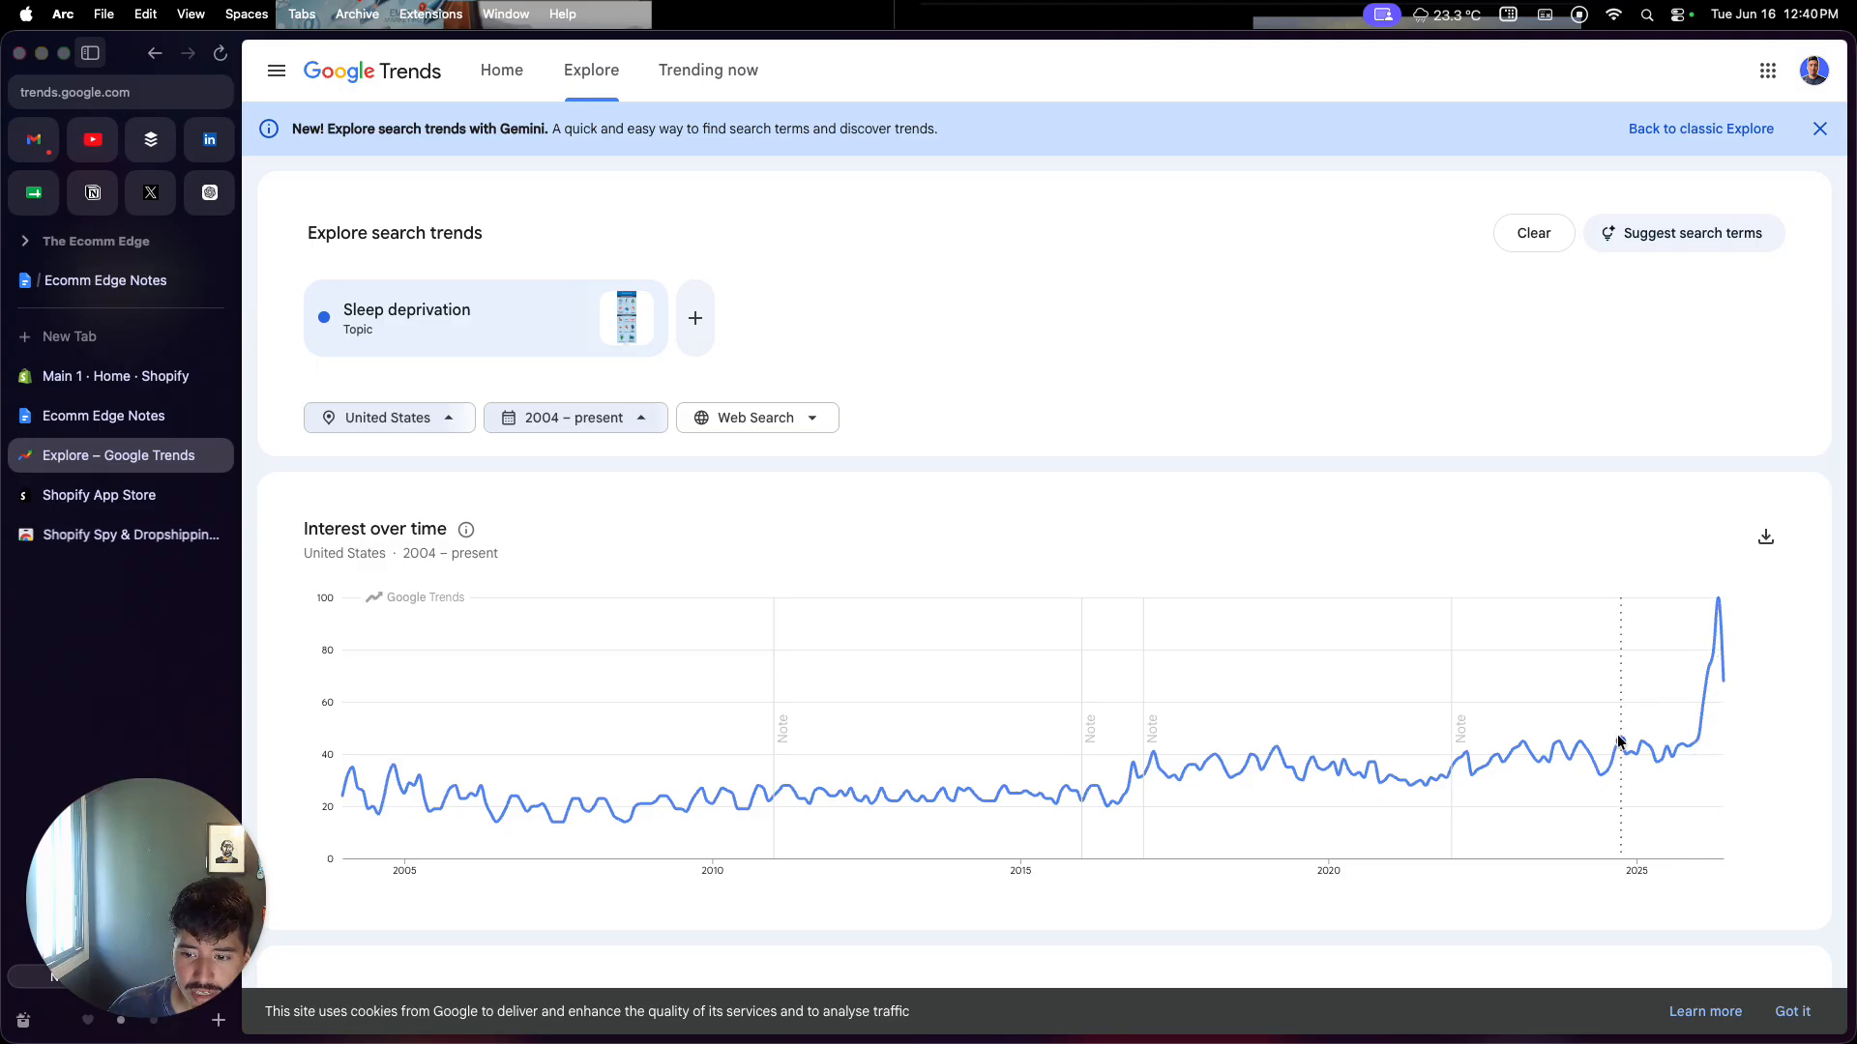
{"action": "mouse_move", "coordinate": [1611, 748]}
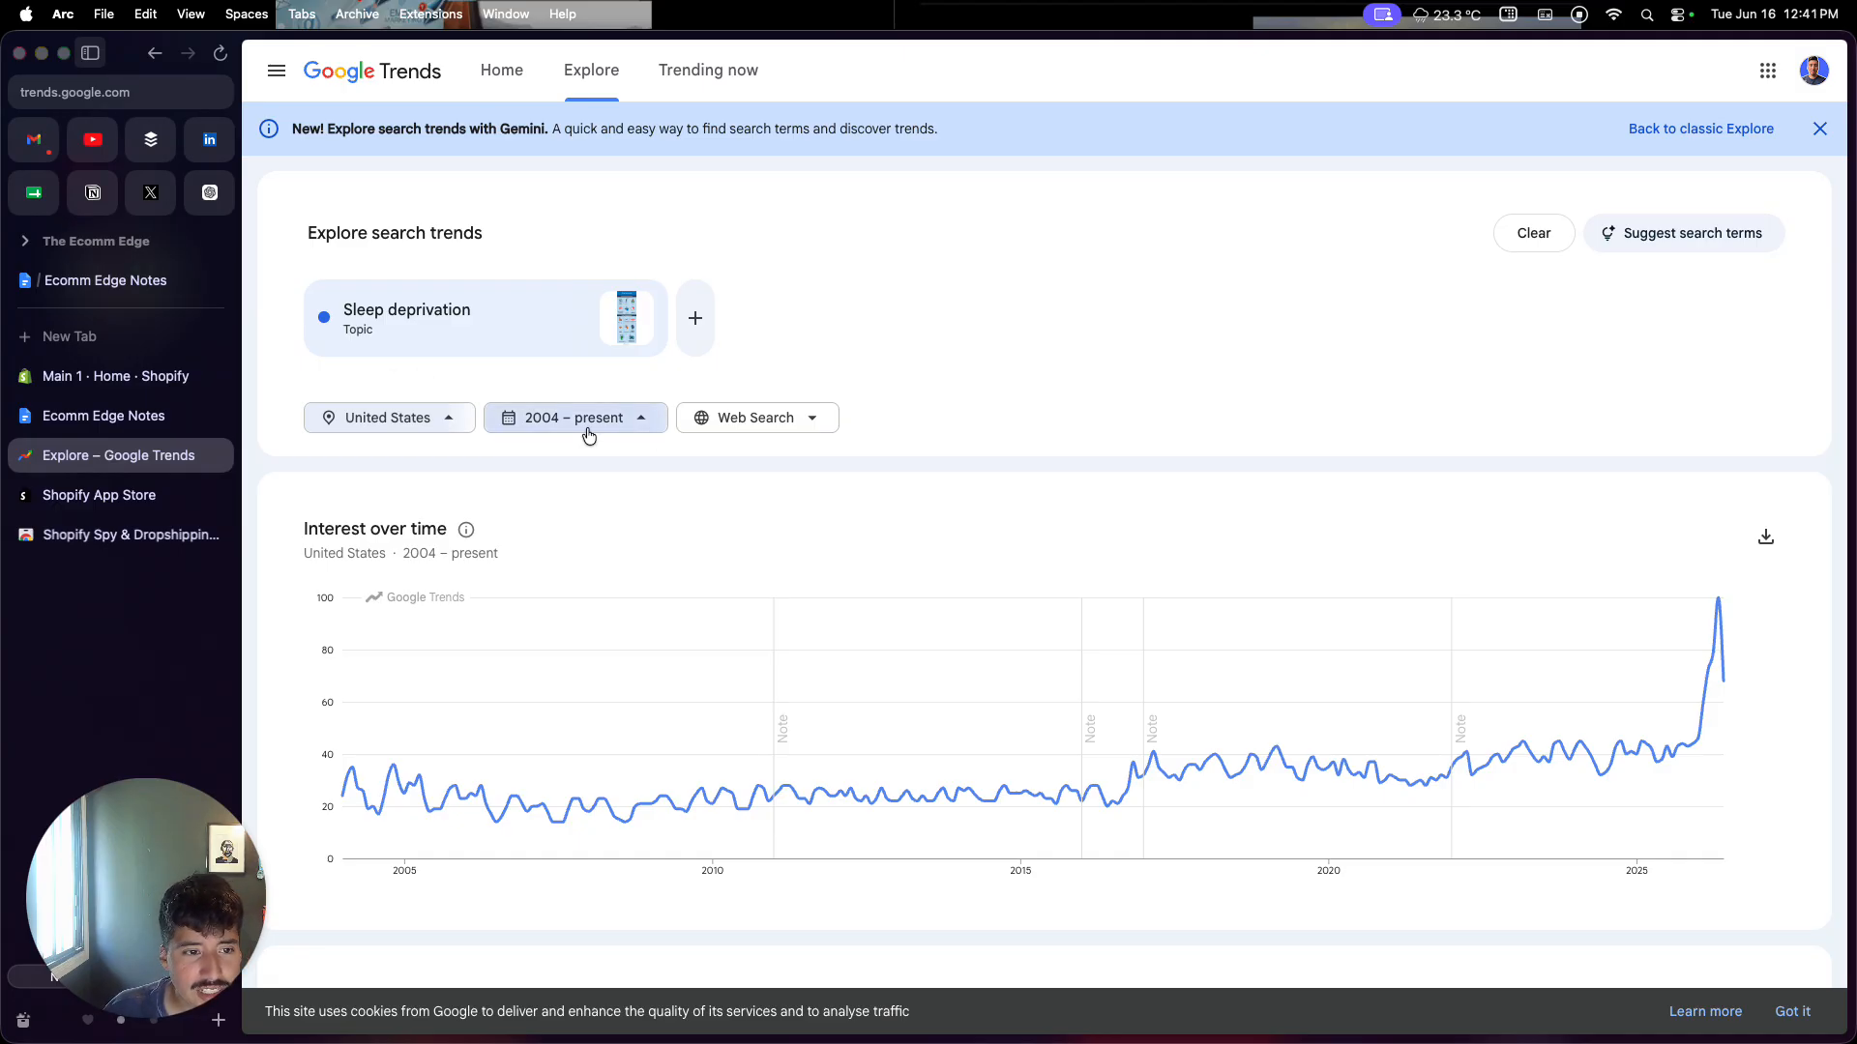
Step: Open Etsy from the link under Online Marketplaces in the notes and go to its summer finds for furry friends
{"action": "left_click", "coordinate": [112, 432]}
{"action": "scroll", "coordinate": [622, 647], "scroll_direction": "down", "scroll_amount": 2}
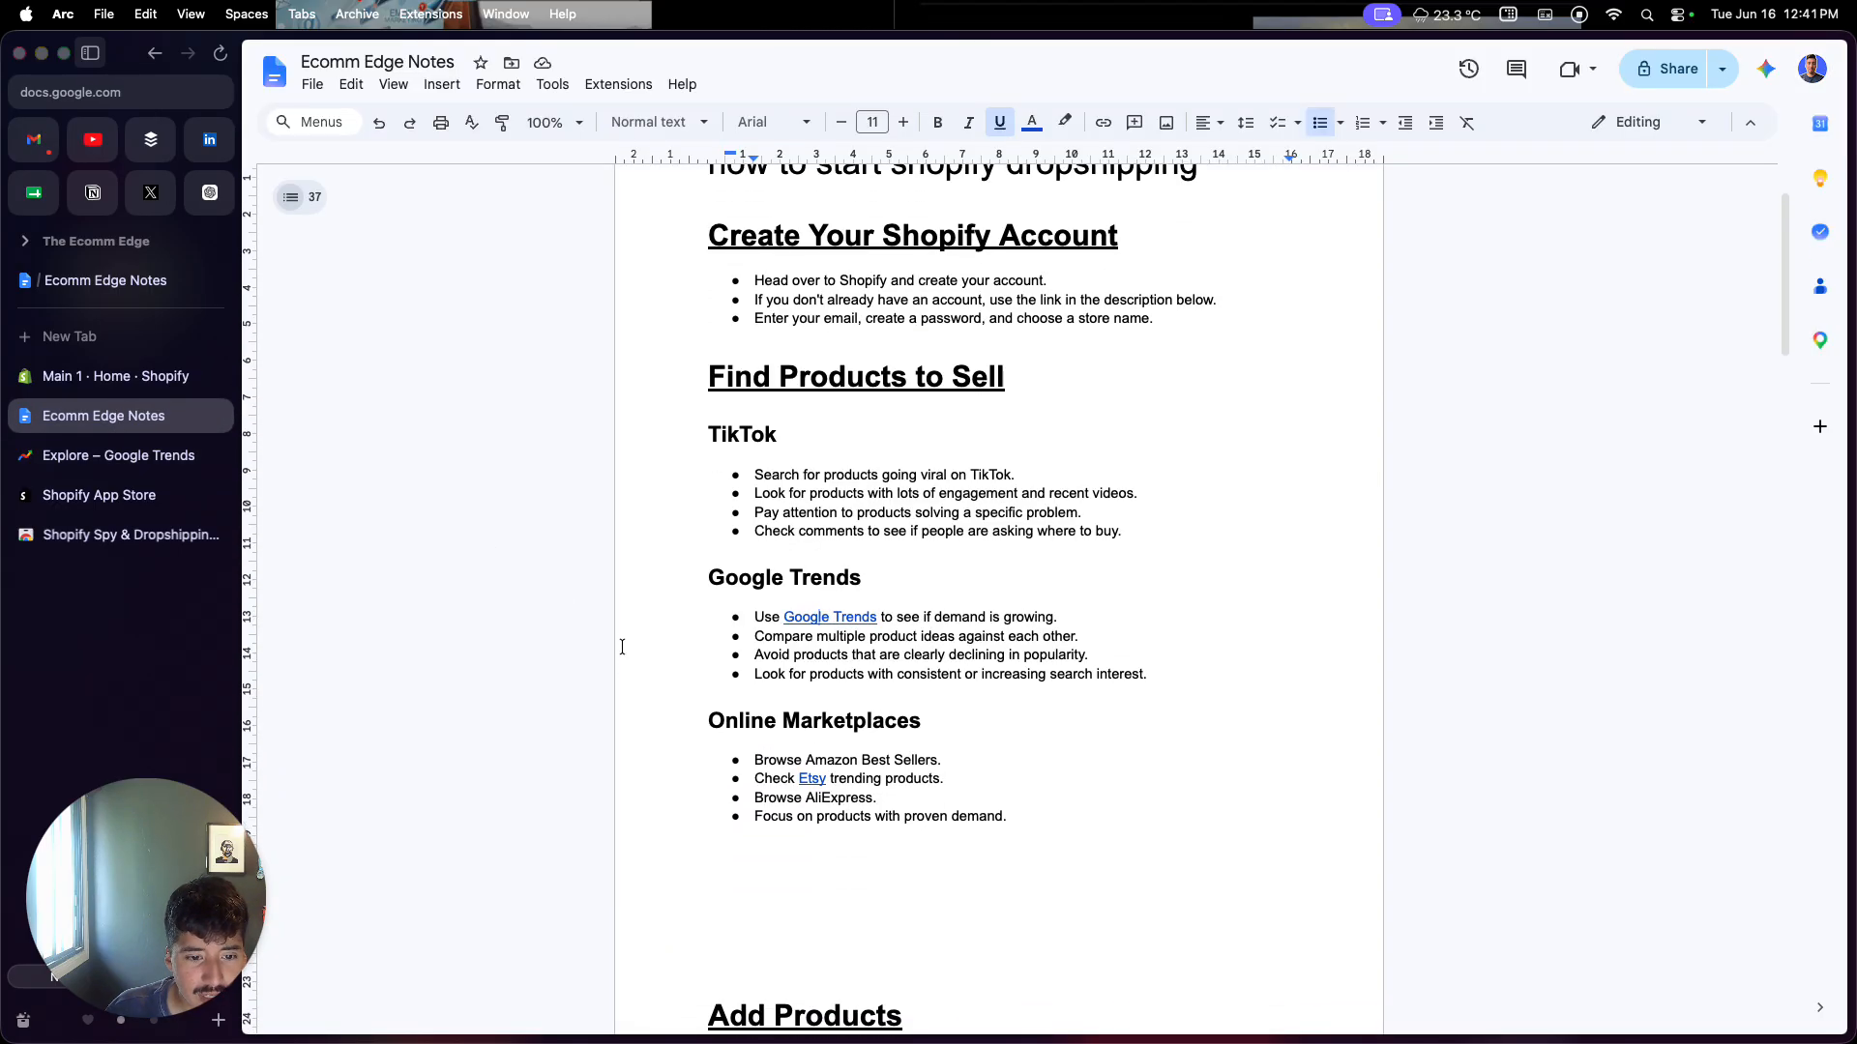
{"action": "scroll", "coordinate": [621, 647], "scroll_direction": "up", "scroll_amount": 1}
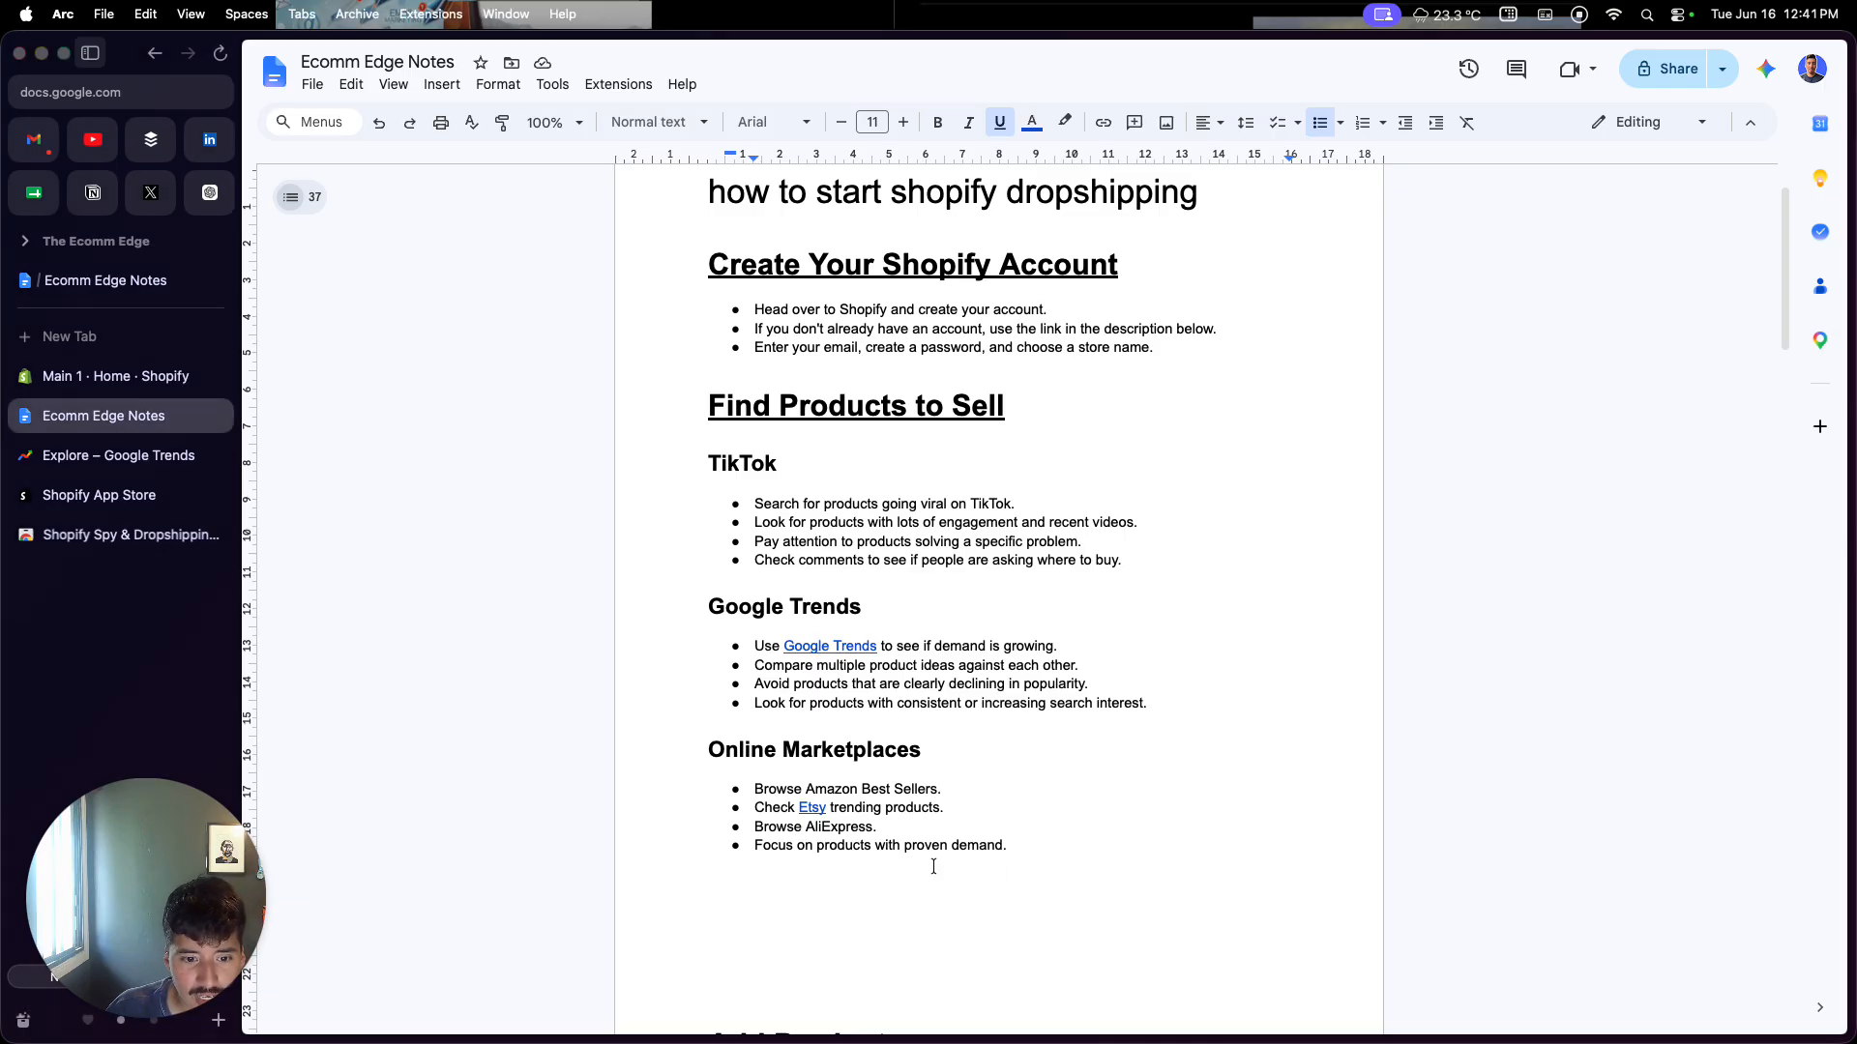
{"action": "left_click", "coordinate": [812, 810]}
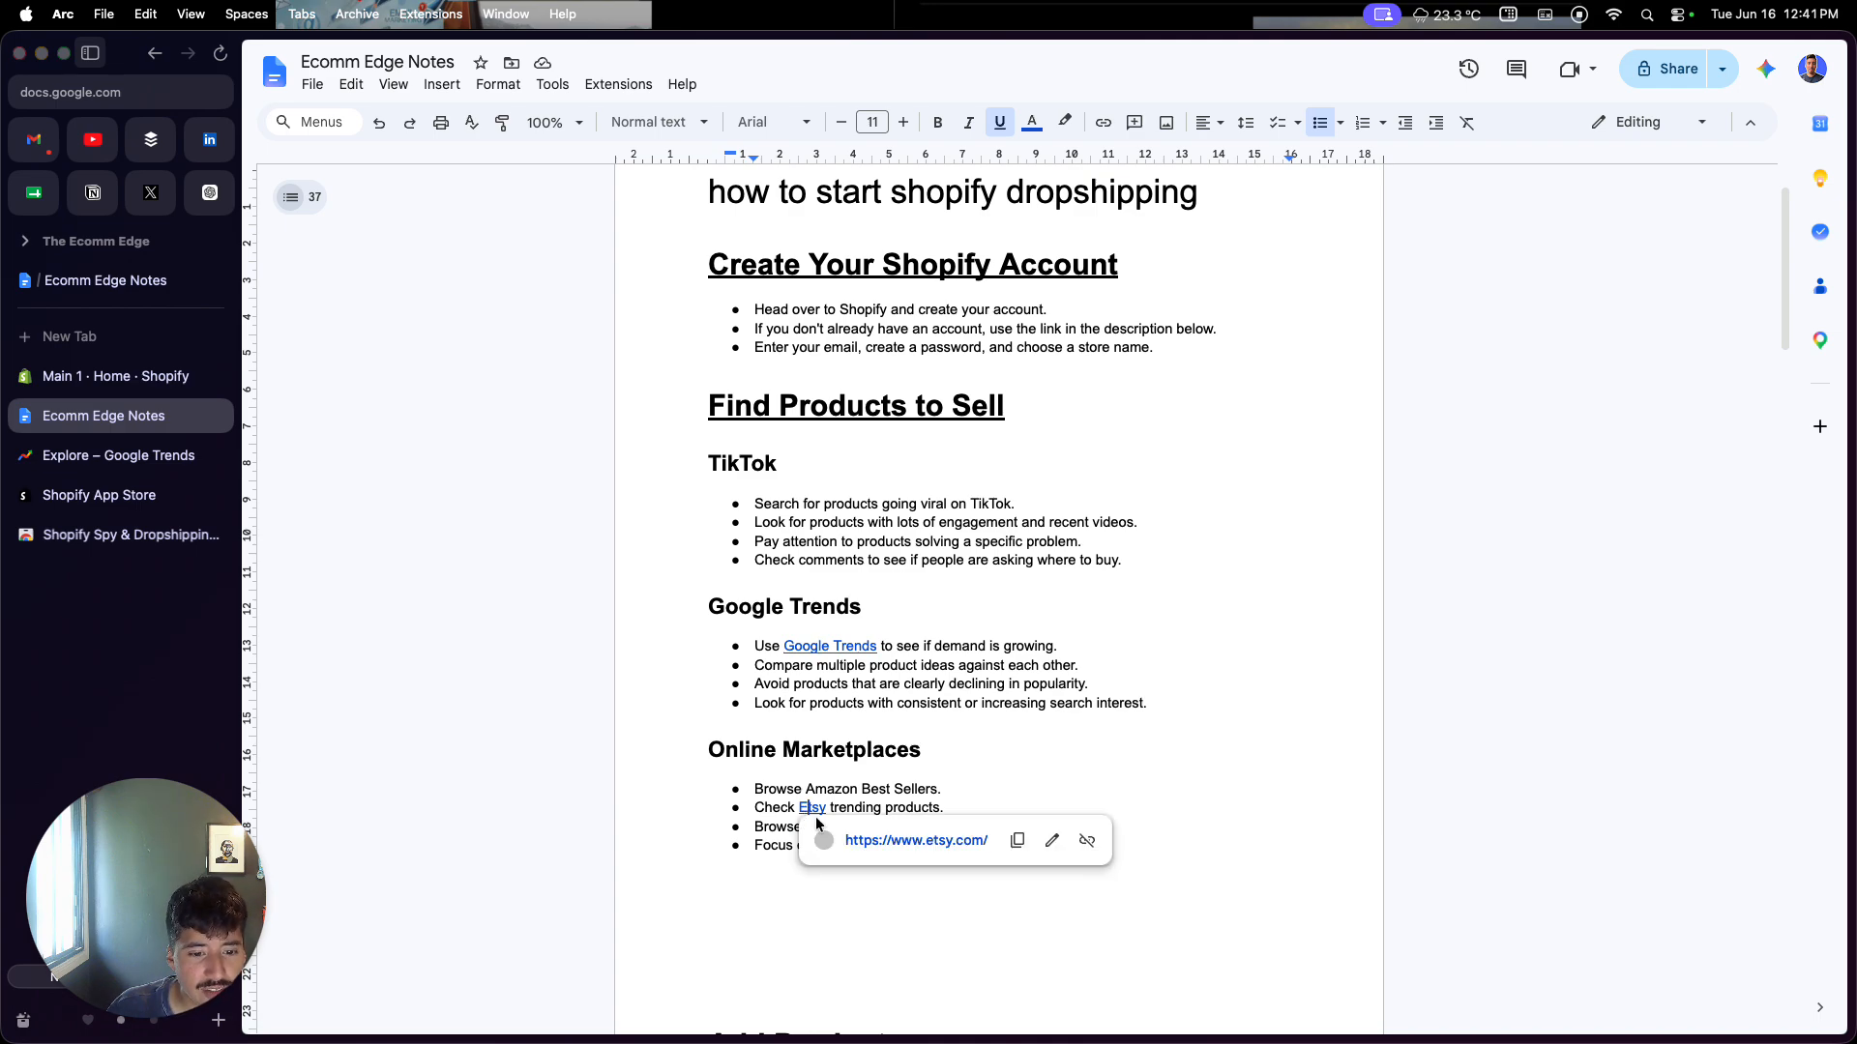
{"action": "left_click", "coordinate": [853, 849]}
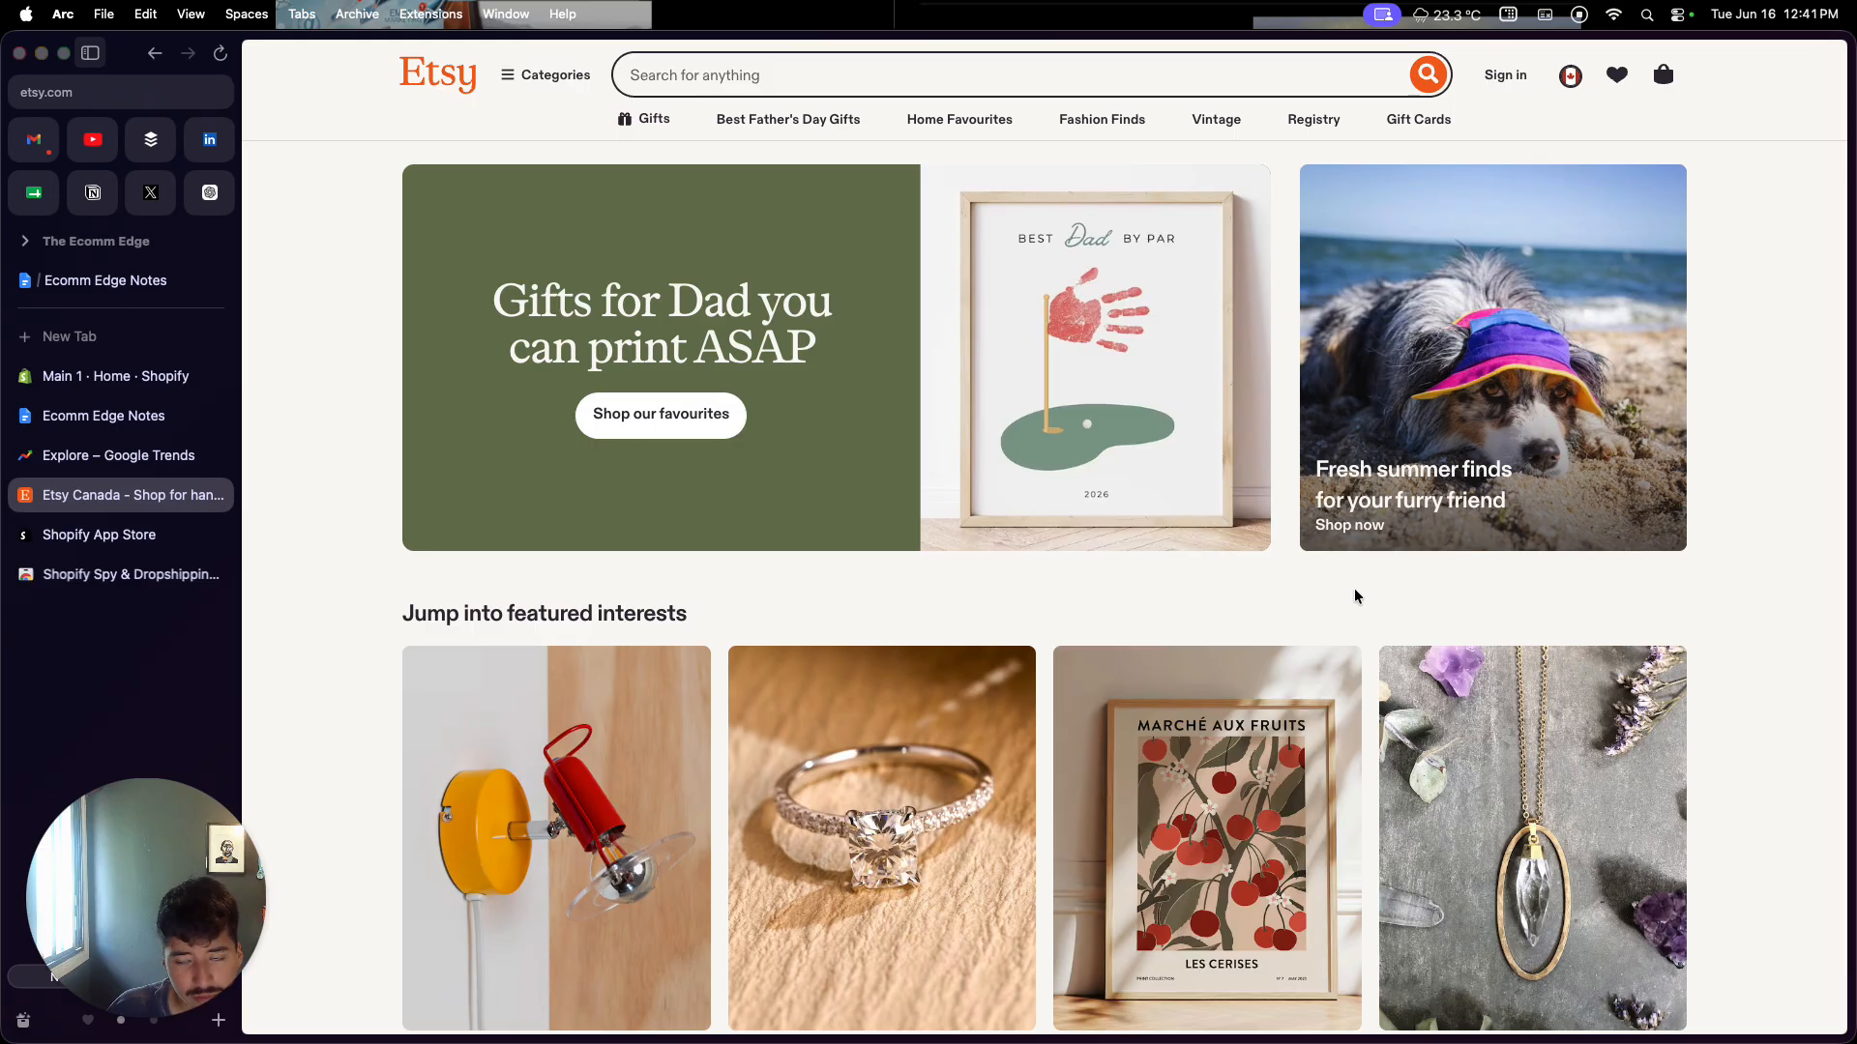
{"action": "left_click", "coordinate": [1443, 443]}
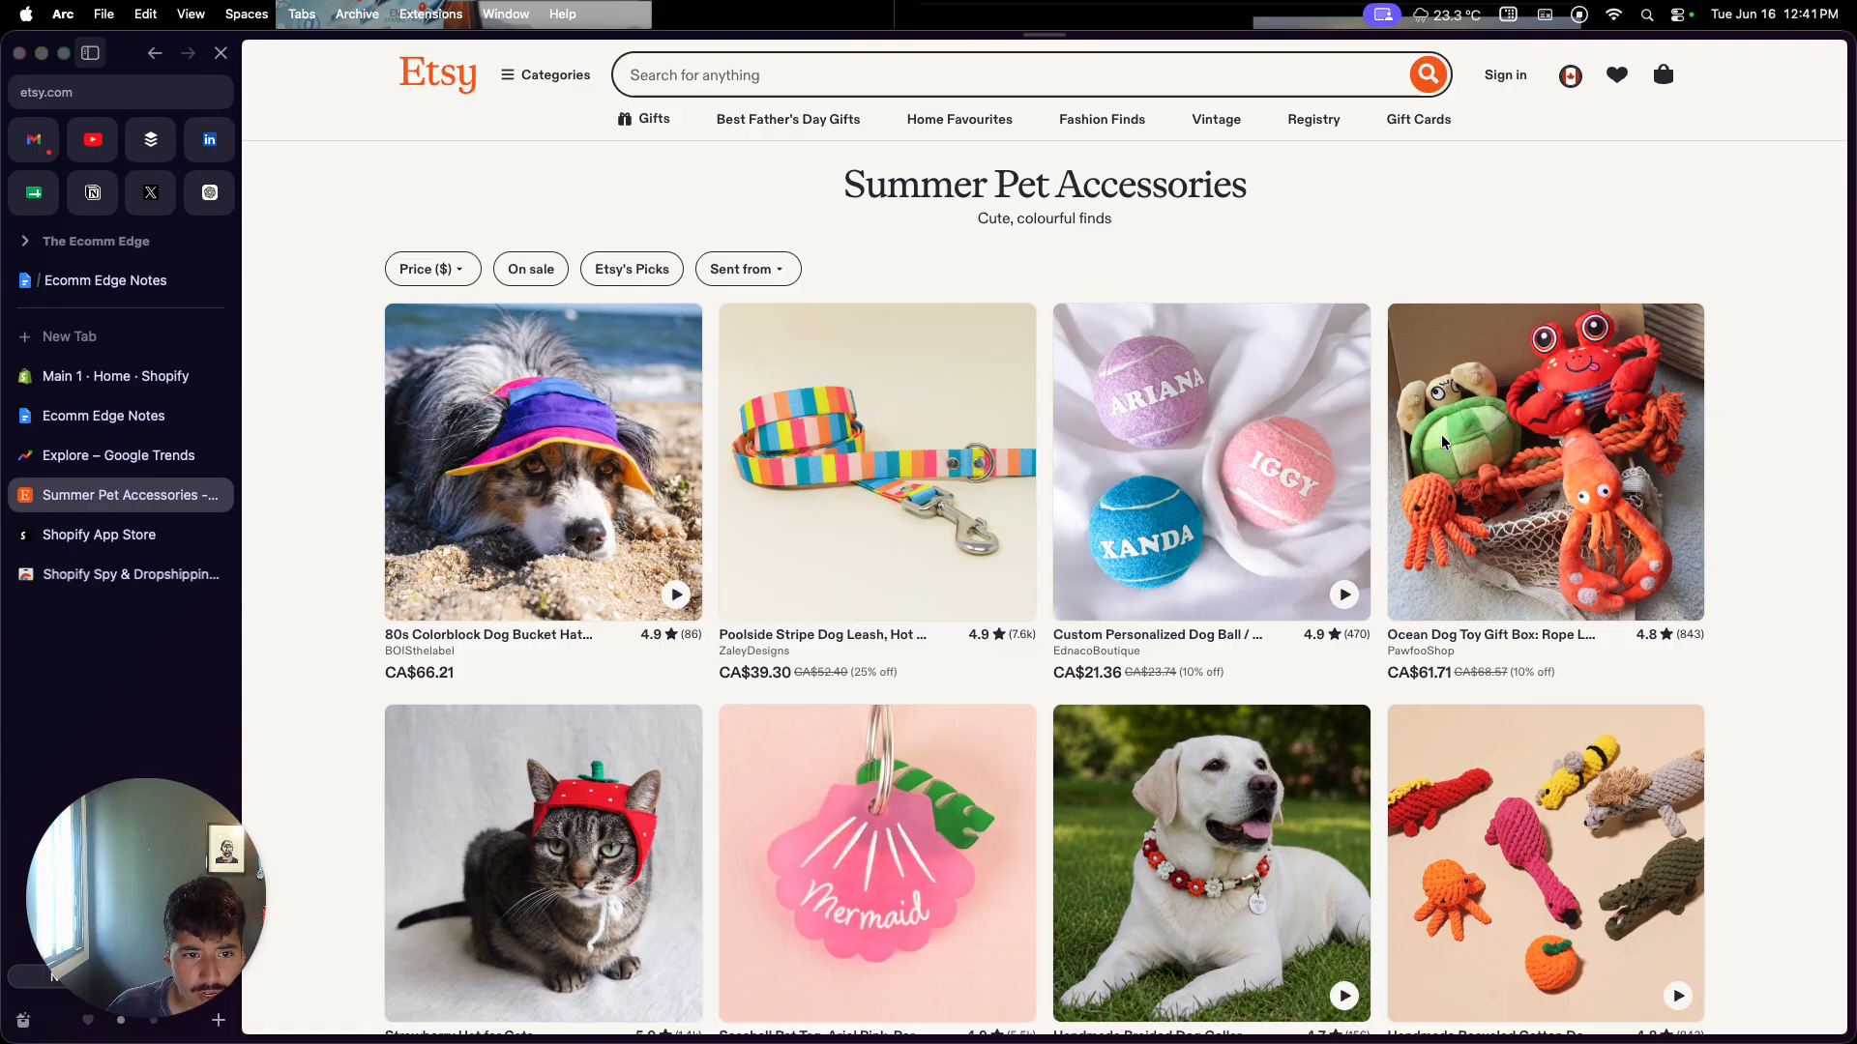
Step: Browse the Summer Pet Accessories listings for product ideas, comparing prices, ratings and review counts
{"action": "mouse_move", "coordinate": [605, 331]}
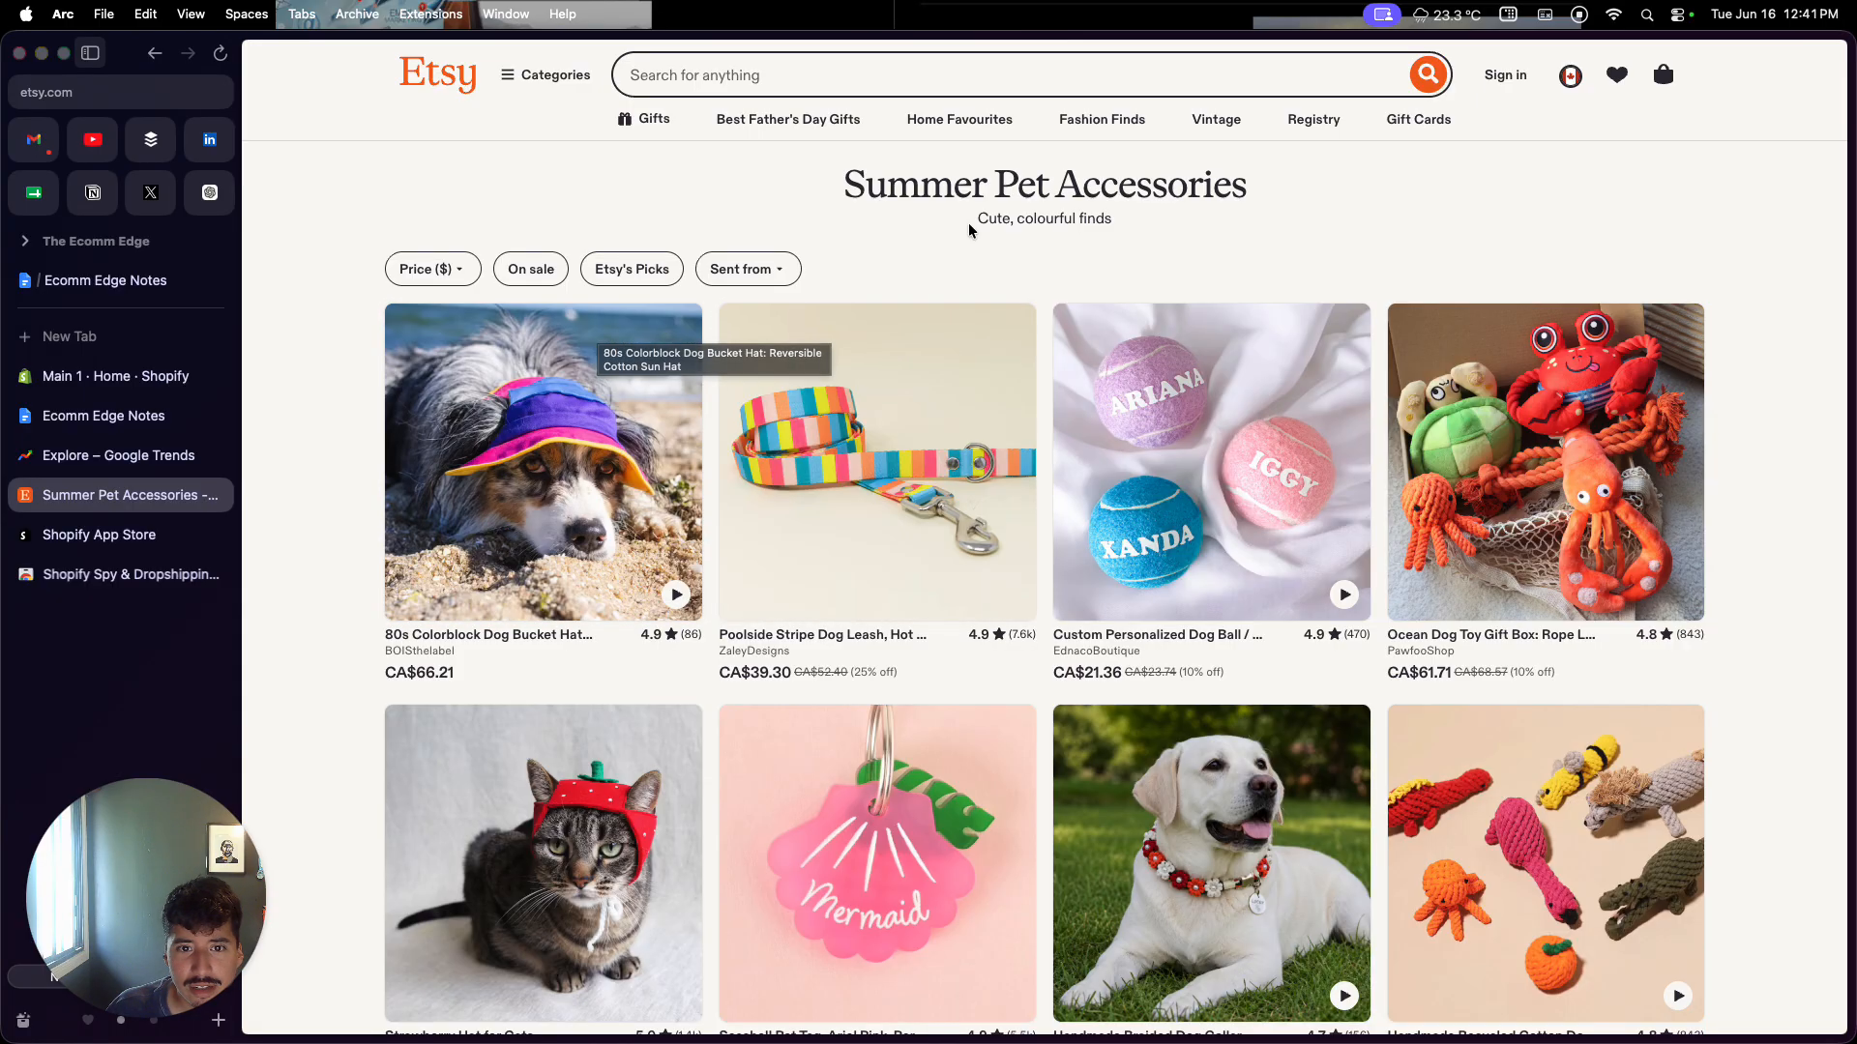
{"action": "scroll", "coordinate": [970, 229], "scroll_direction": "down", "scroll_amount": 2}
{"action": "scroll", "coordinate": [970, 232], "scroll_direction": "up", "scroll_amount": 2}
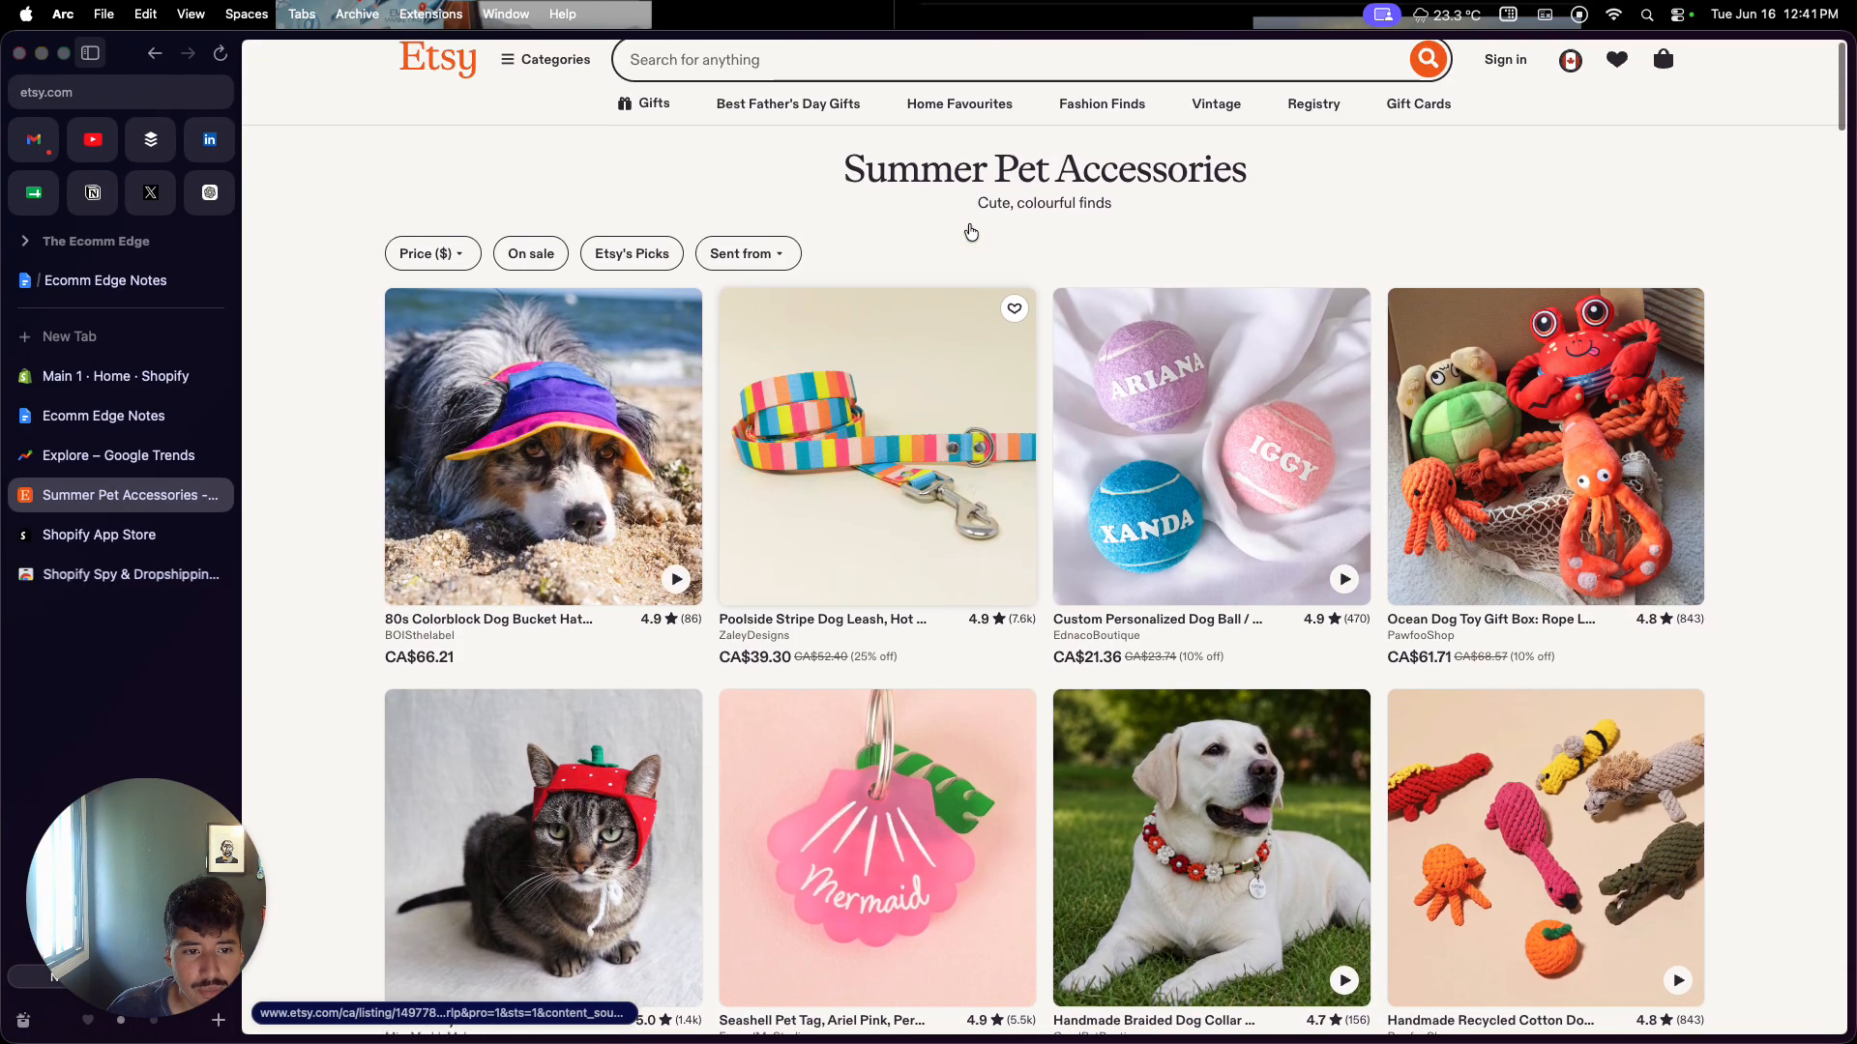
{"action": "scroll", "coordinate": [970, 232], "scroll_direction": "down", "scroll_amount": 5}
{"action": "scroll", "coordinate": [970, 229], "scroll_direction": "down", "scroll_amount": 8}
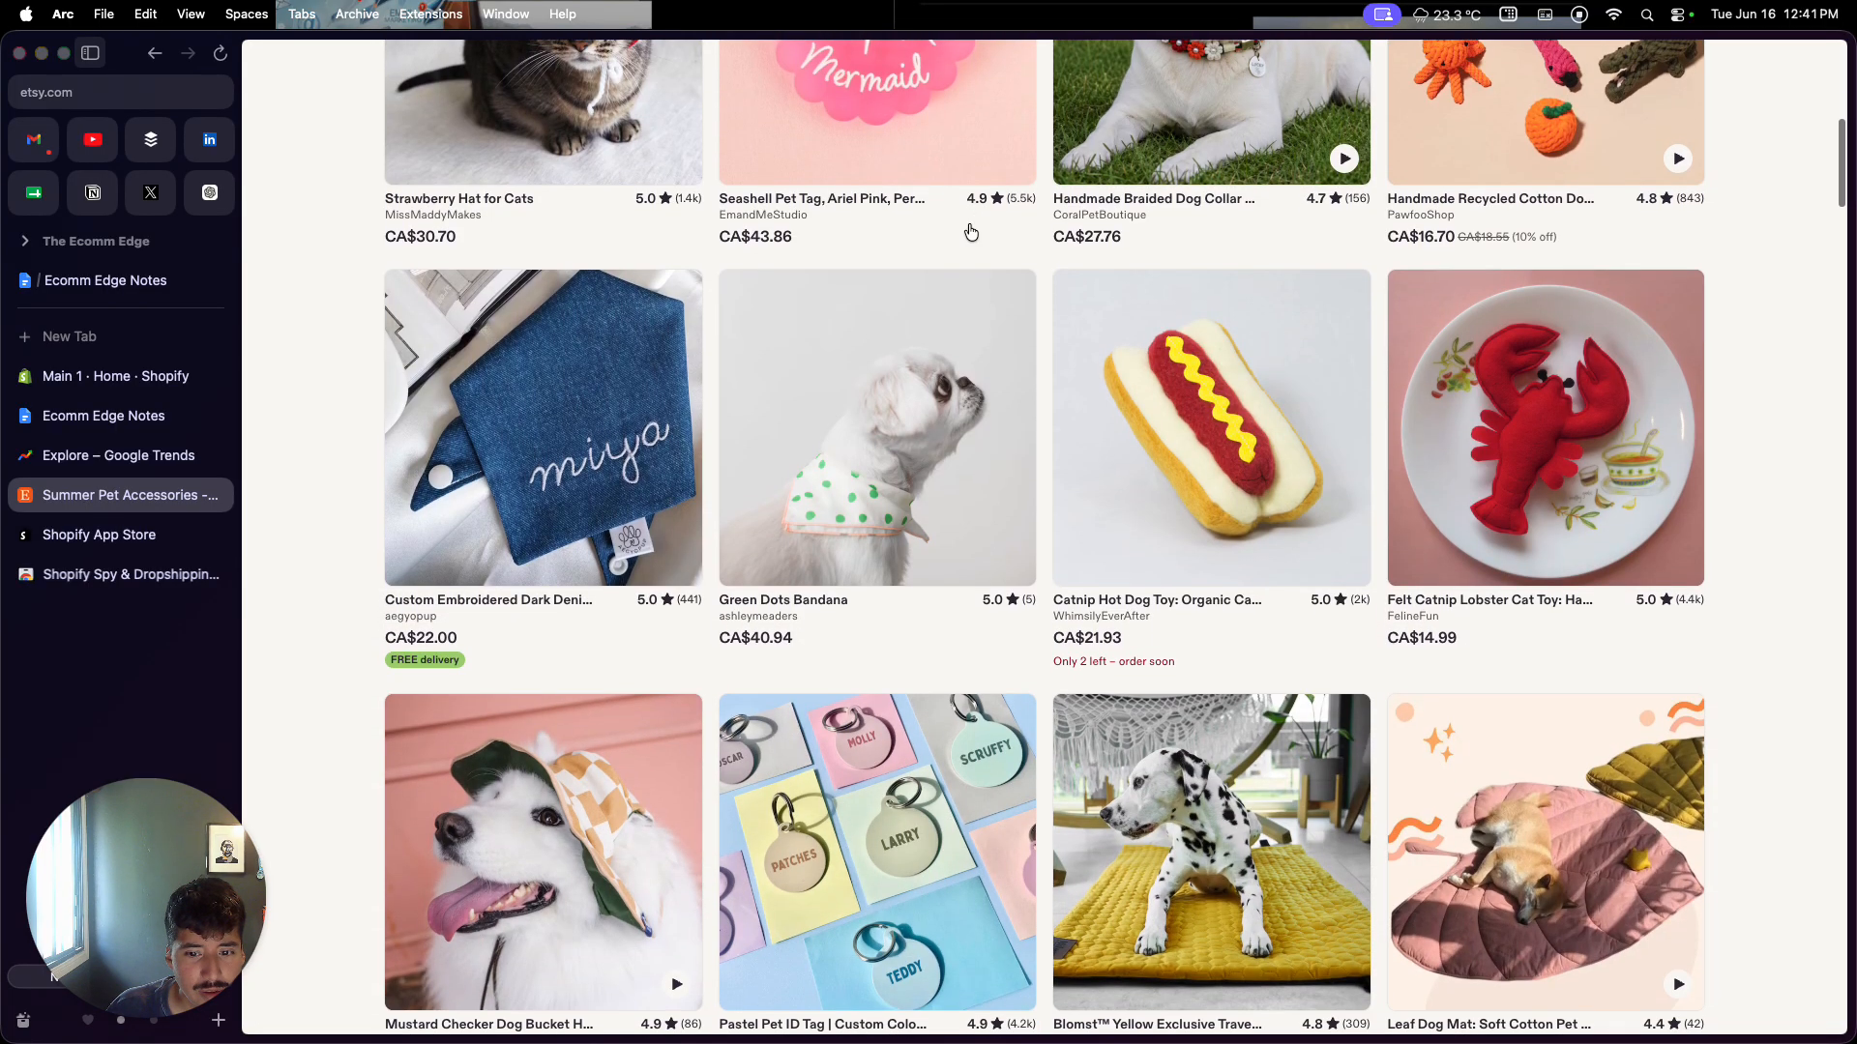
{"action": "scroll", "coordinate": [970, 232], "scroll_direction": "down", "scroll_amount": 1}
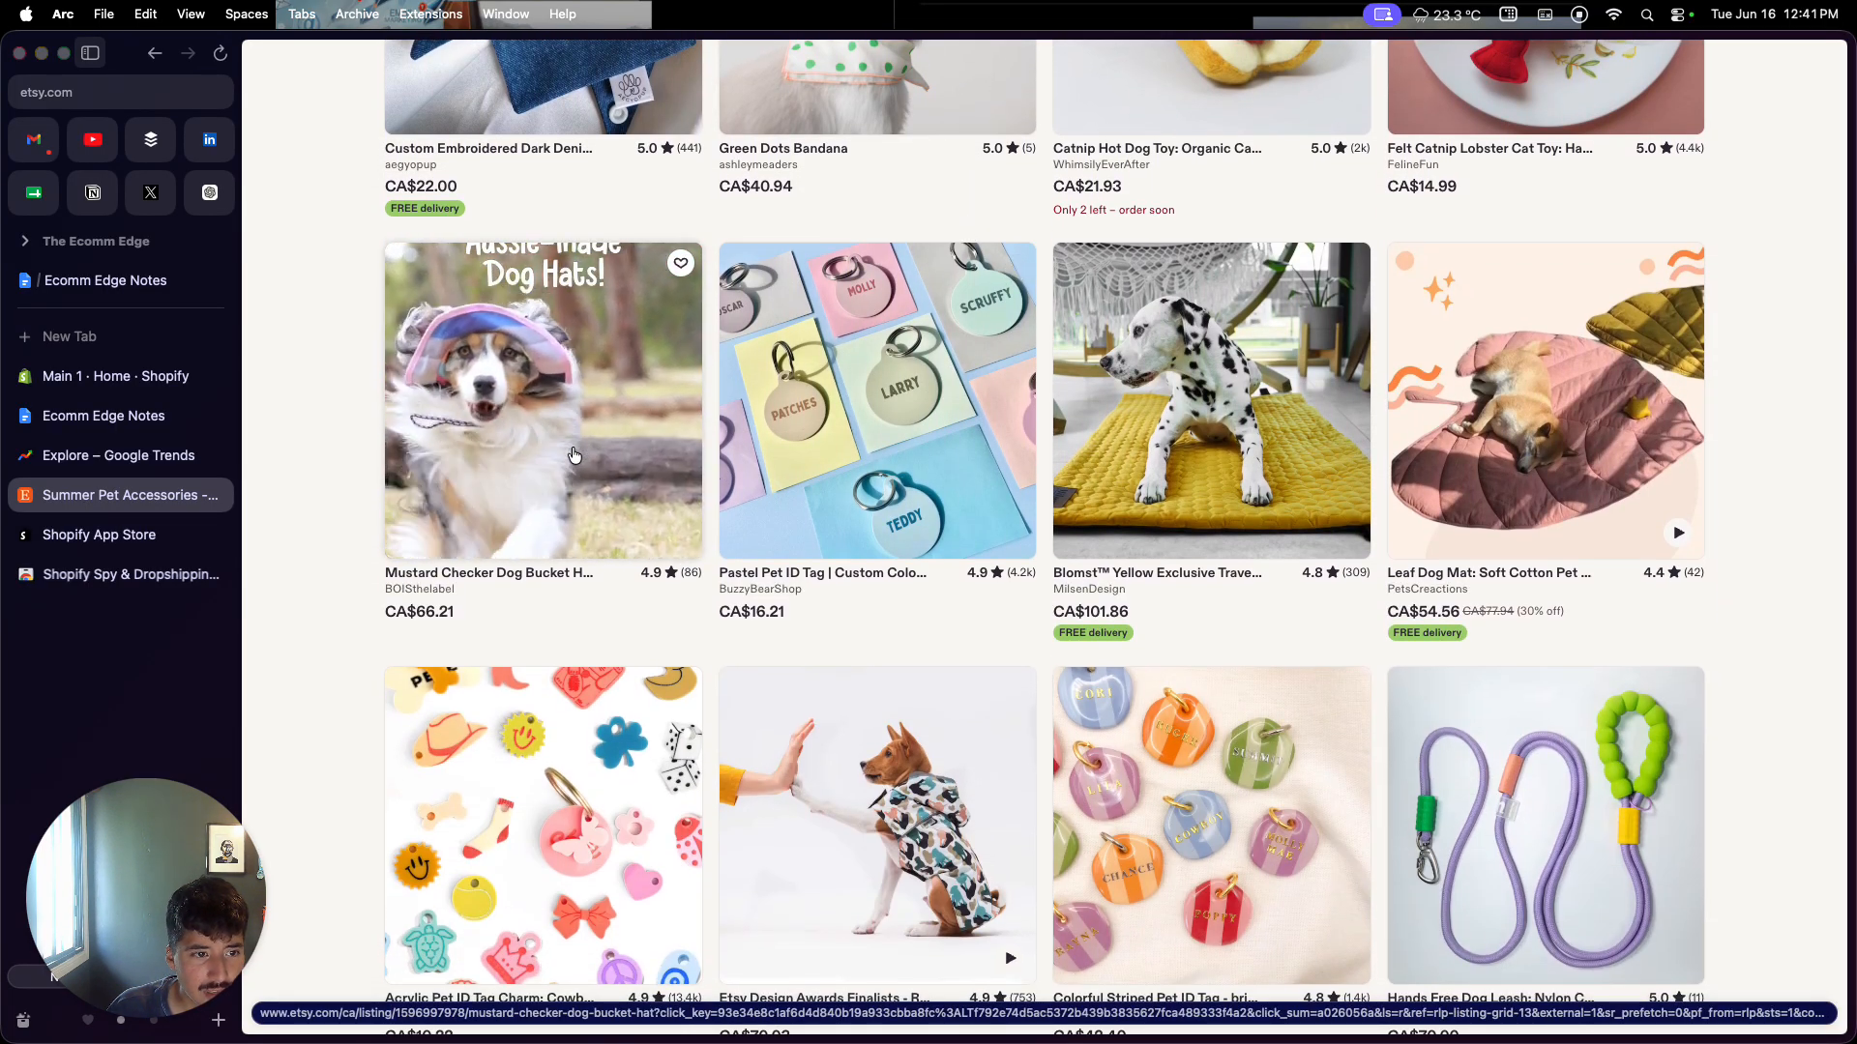
{"action": "scroll", "coordinate": [574, 454], "scroll_direction": "up", "scroll_amount": 3}
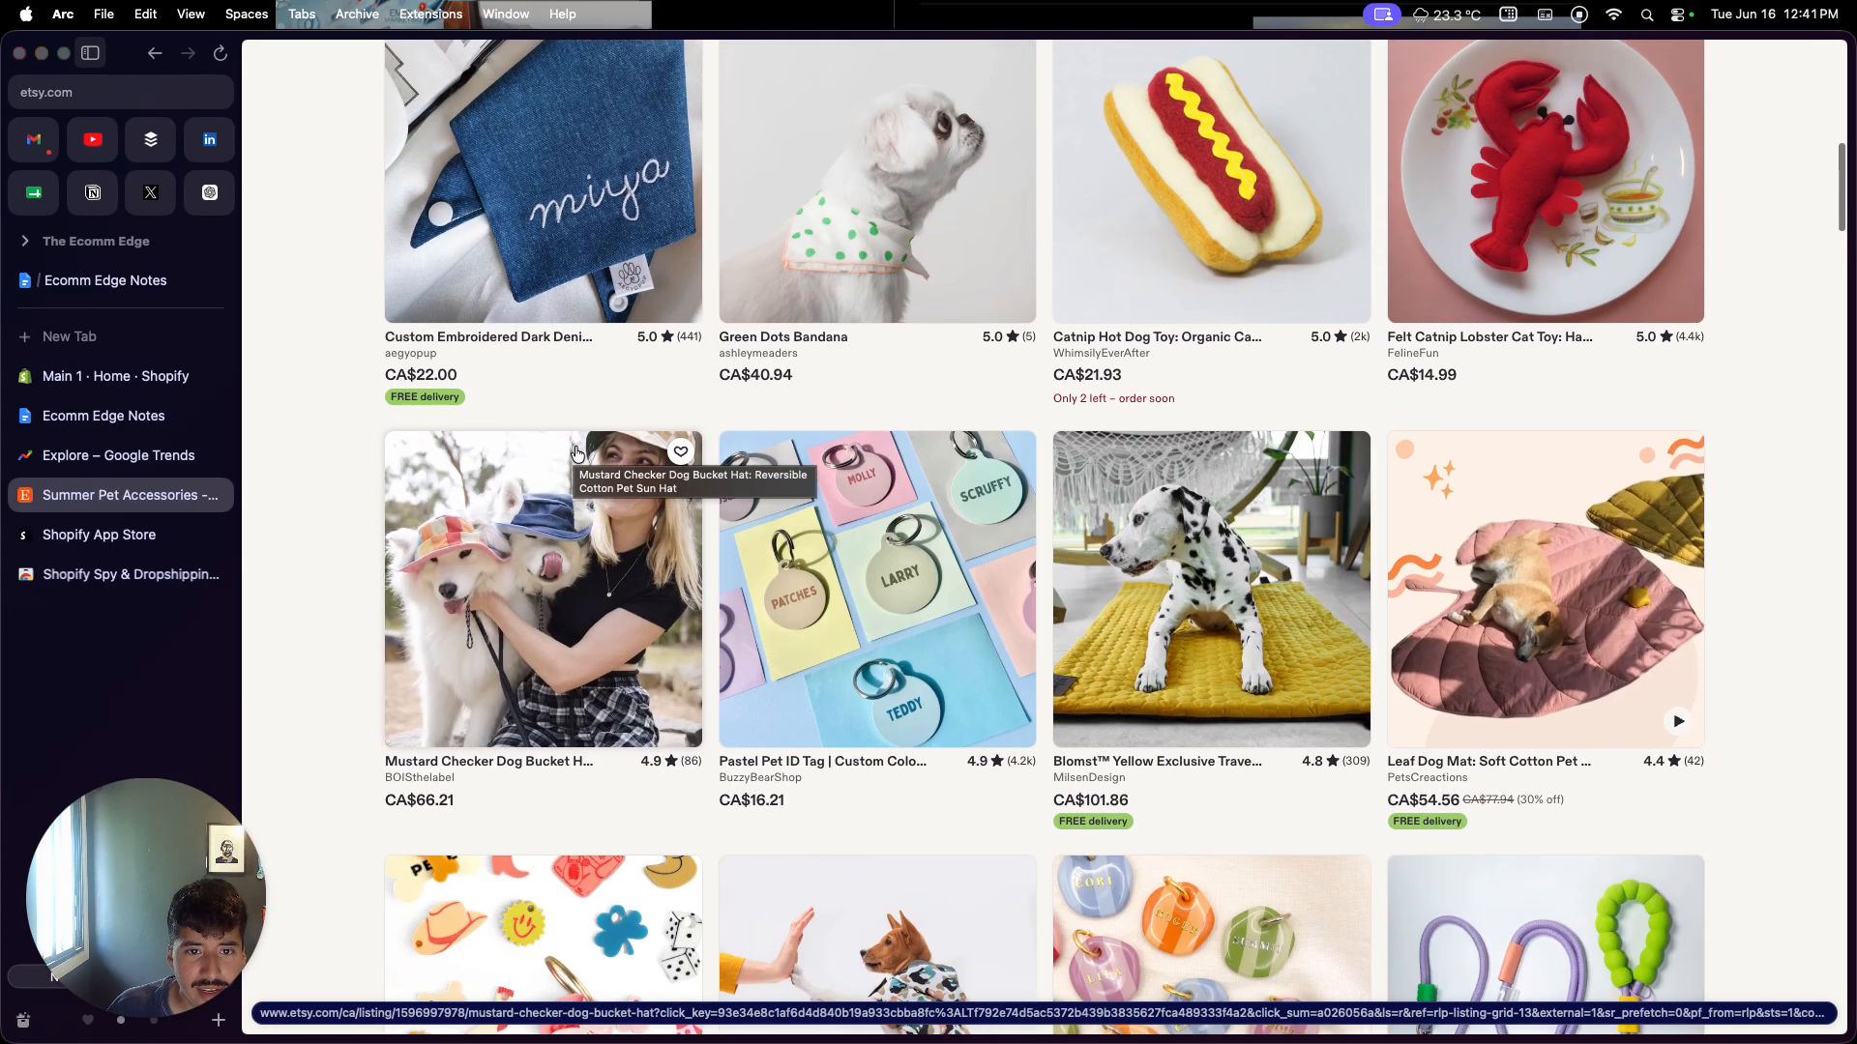
{"action": "scroll", "coordinate": [575, 454], "scroll_direction": "up", "scroll_amount": 1}
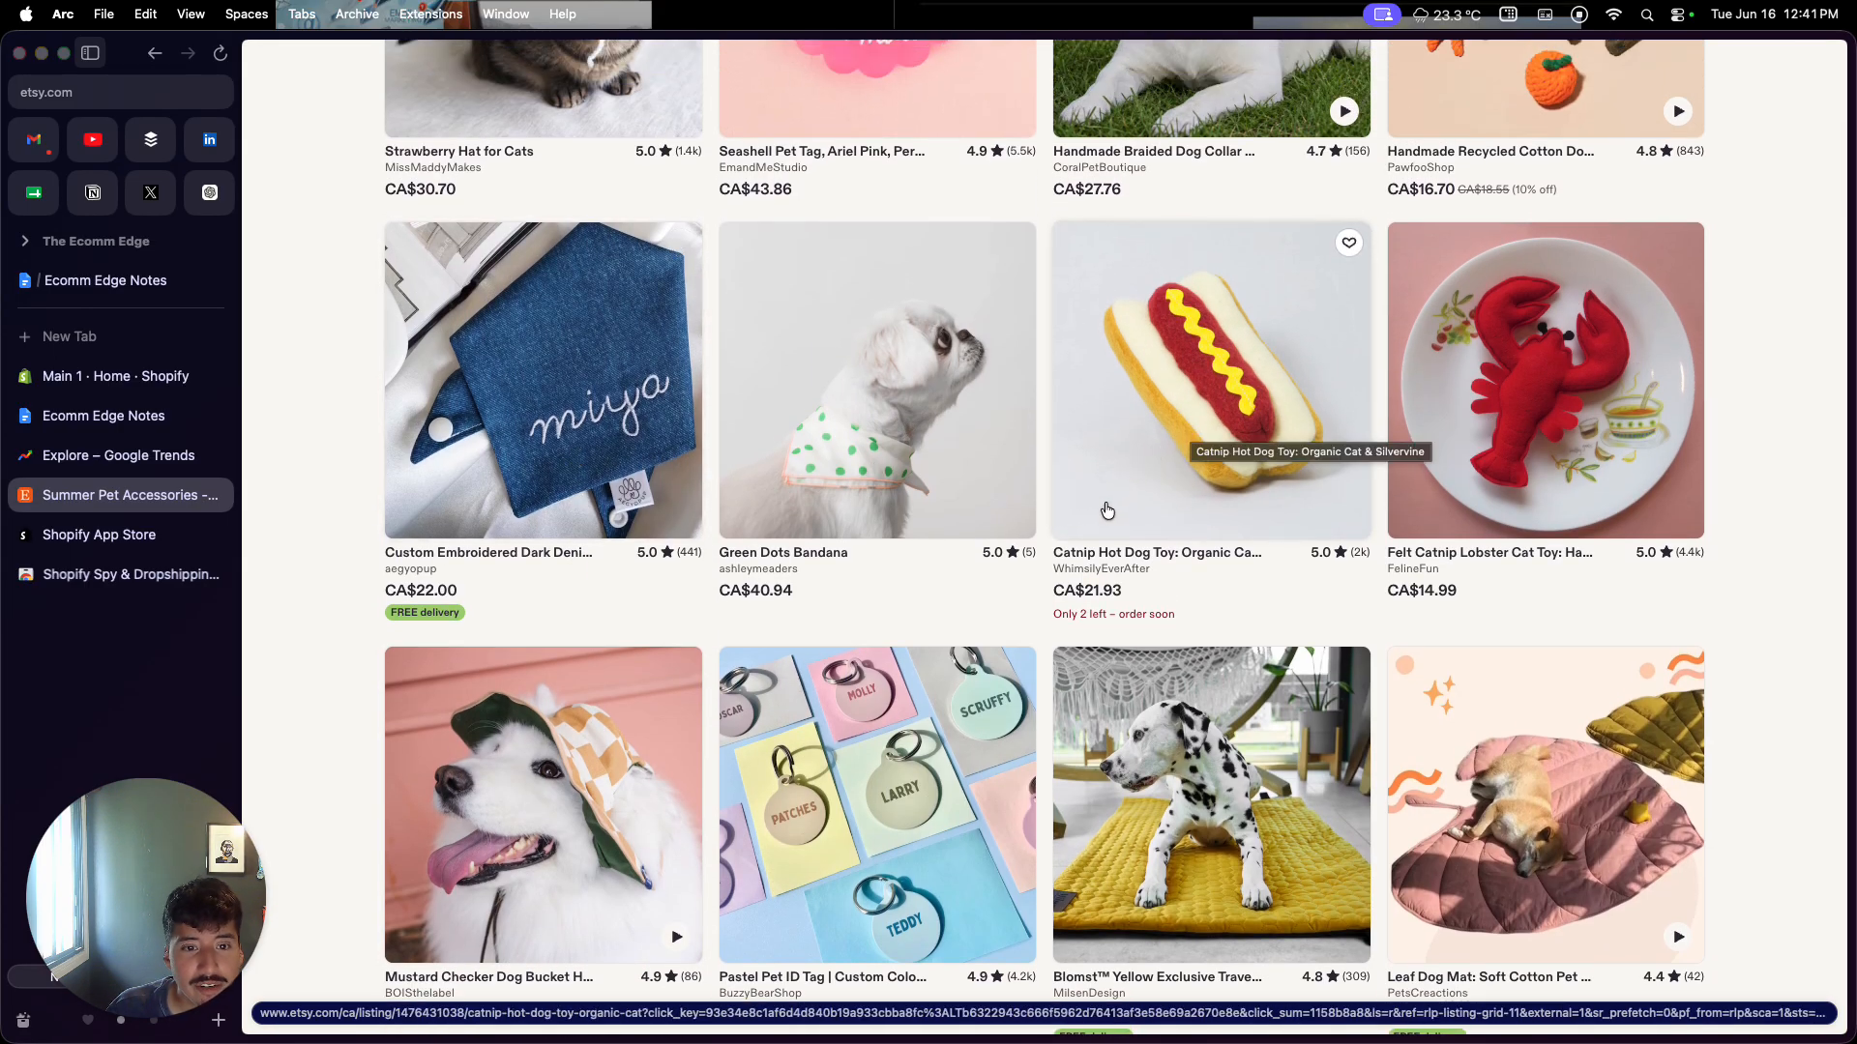
{"action": "scroll", "coordinate": [1108, 509], "scroll_direction": "down", "scroll_amount": 5}
{"action": "scroll", "coordinate": [1109, 509], "scroll_direction": "down", "scroll_amount": 3}
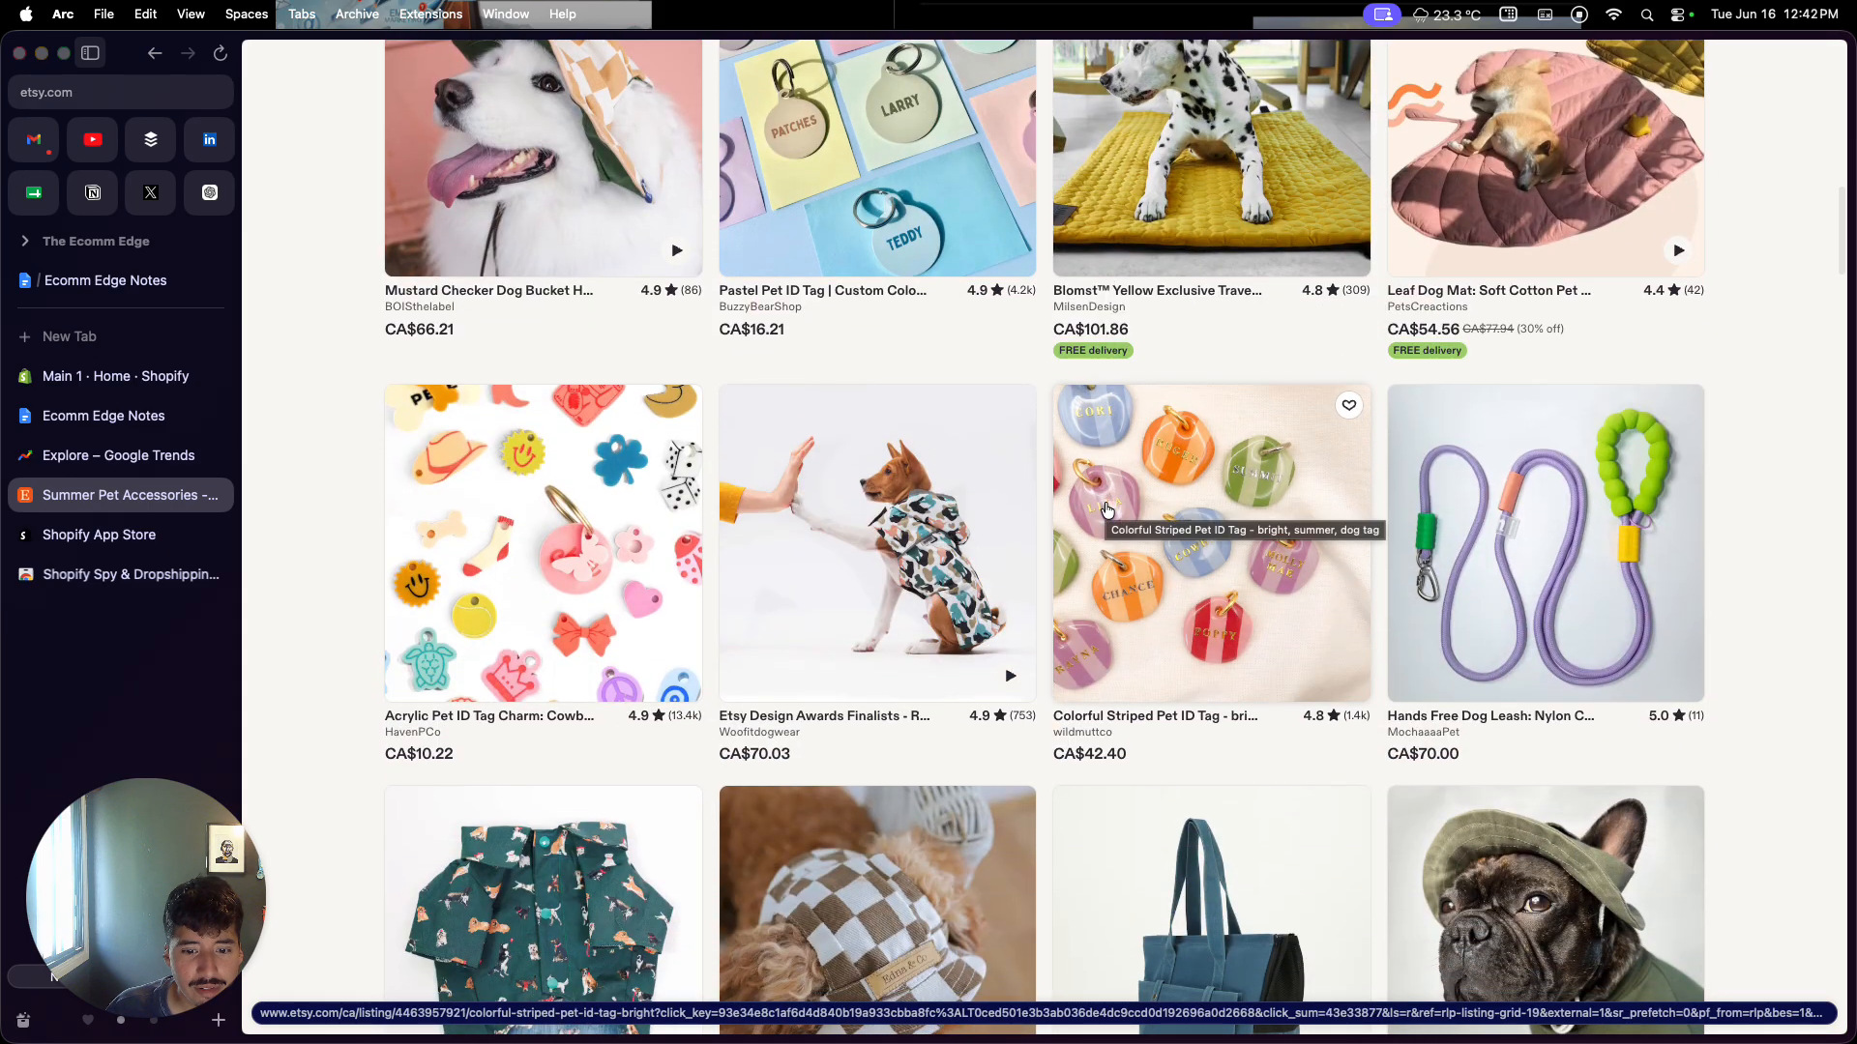
{"action": "scroll", "coordinate": [1108, 509], "scroll_direction": "down", "scroll_amount": 2}
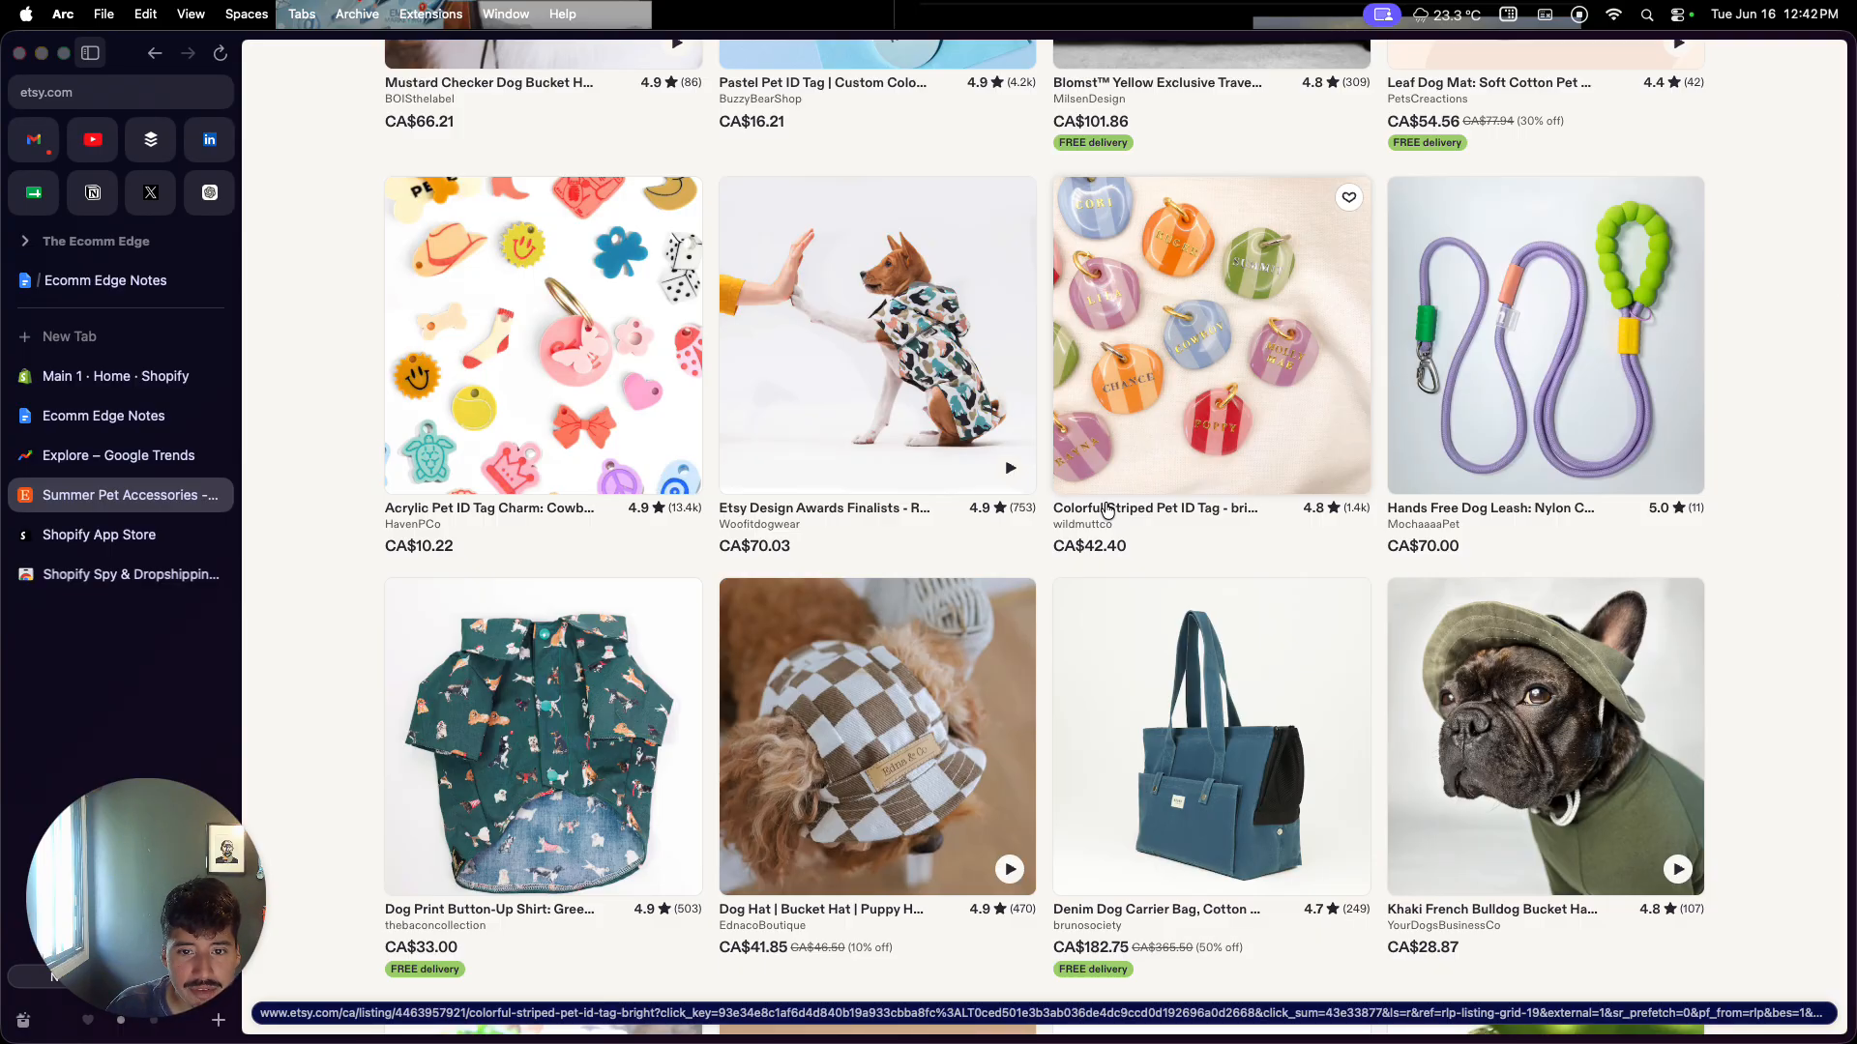
{"action": "scroll", "coordinate": [1107, 510], "scroll_direction": "up", "scroll_amount": 1}
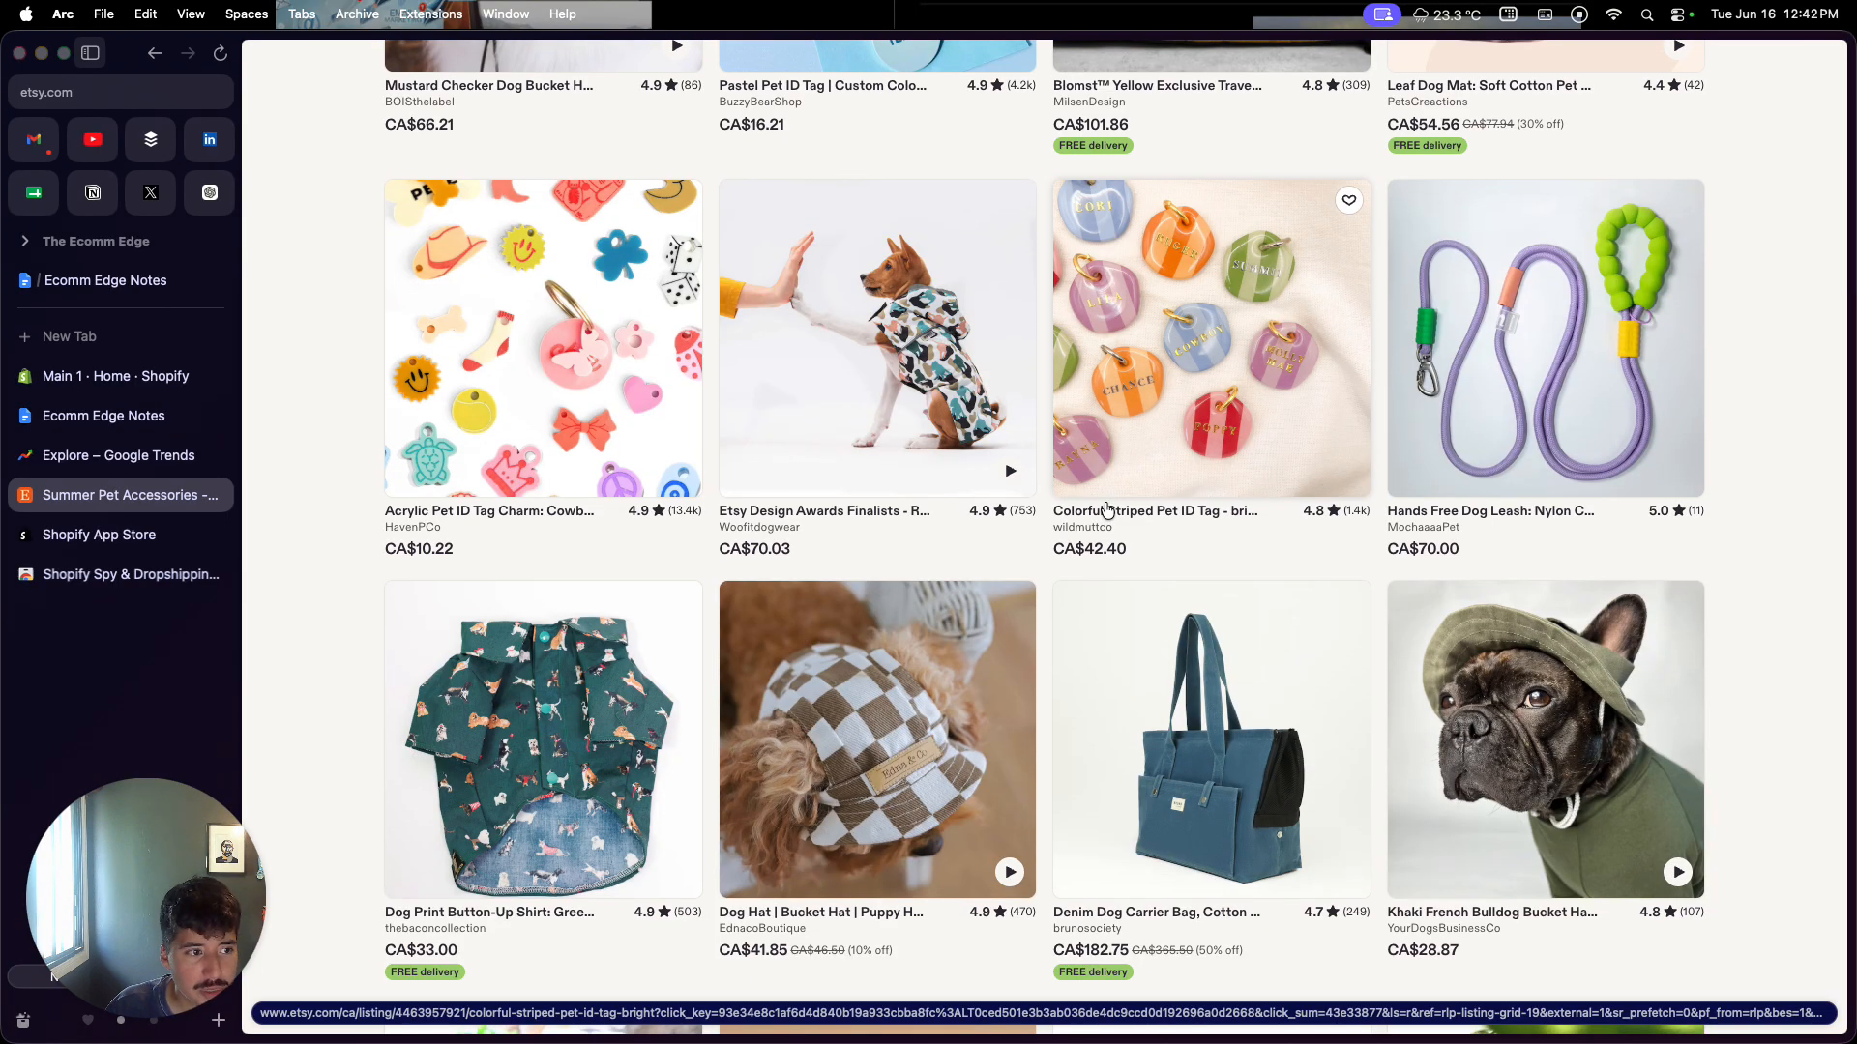
Step: Revisit the Shopify home page, the notes and the Summer Pet Accessories listings, ending on the Shopify home page
{"action": "left_click", "coordinate": [56, 385]}
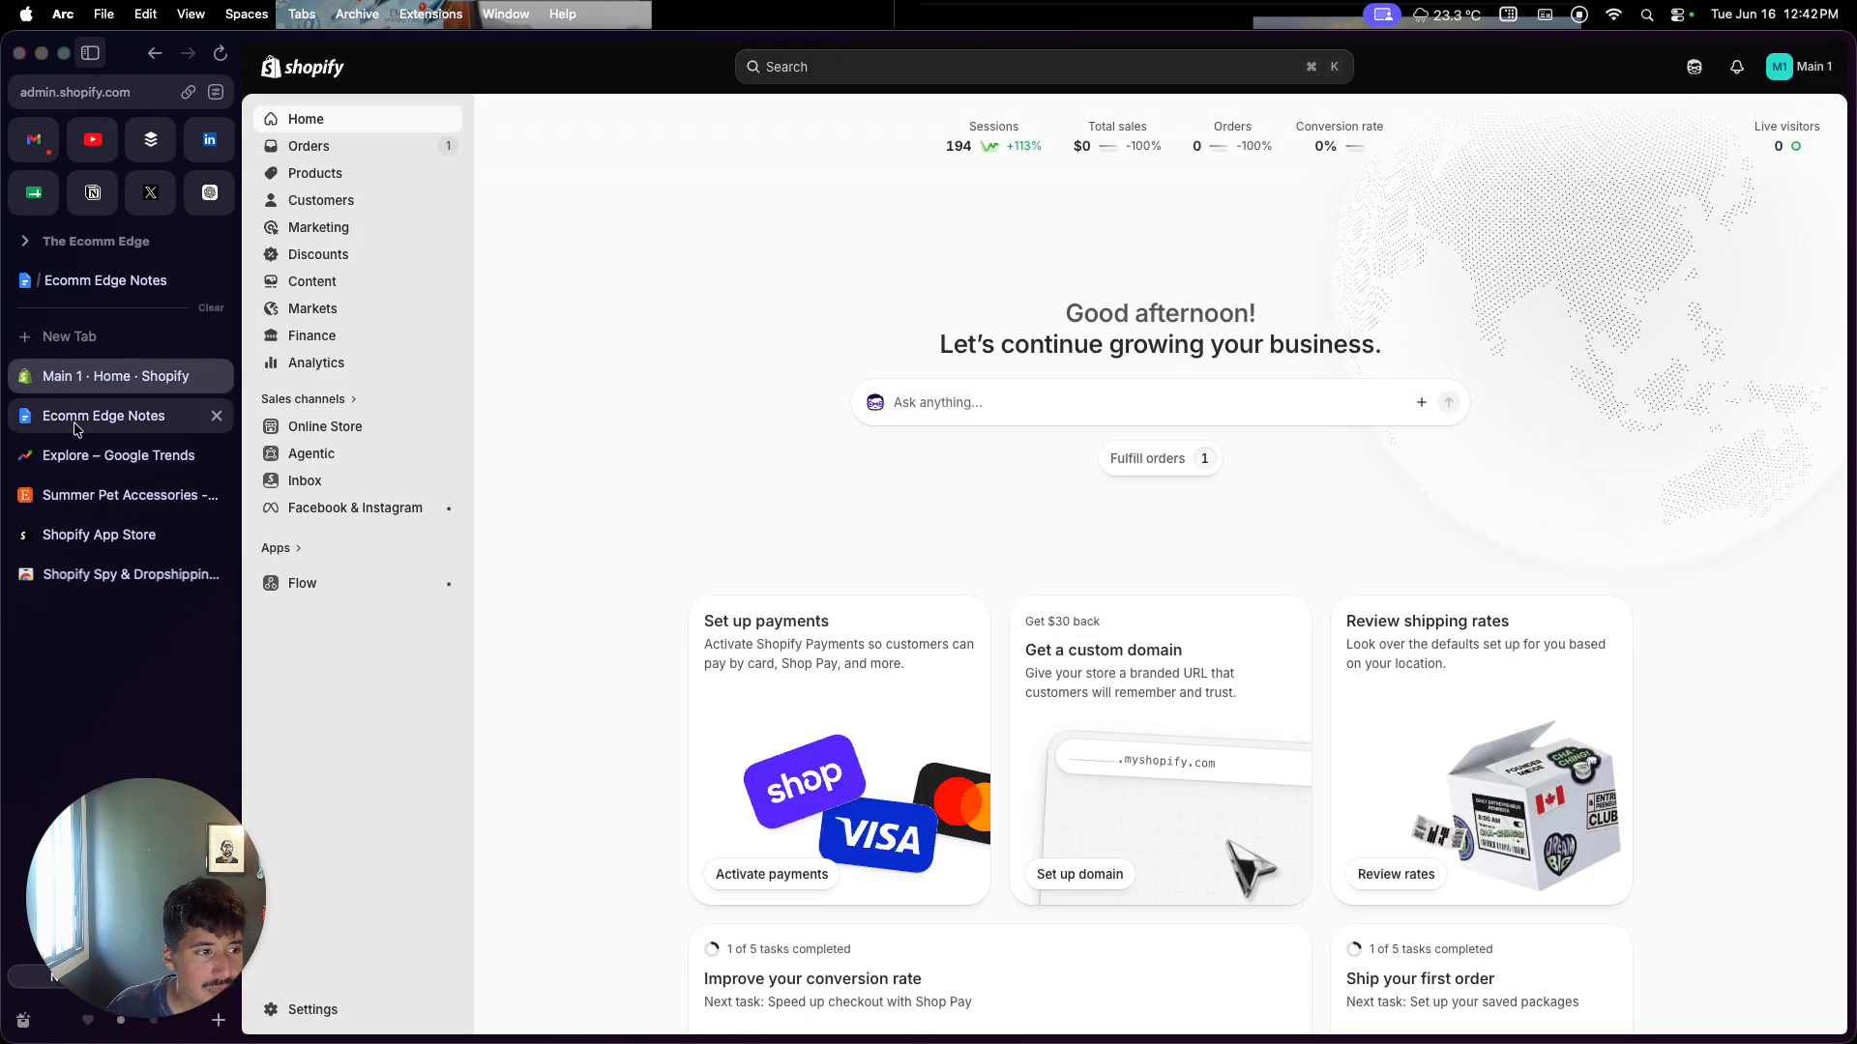
{"action": "left_click", "coordinate": [72, 425]}
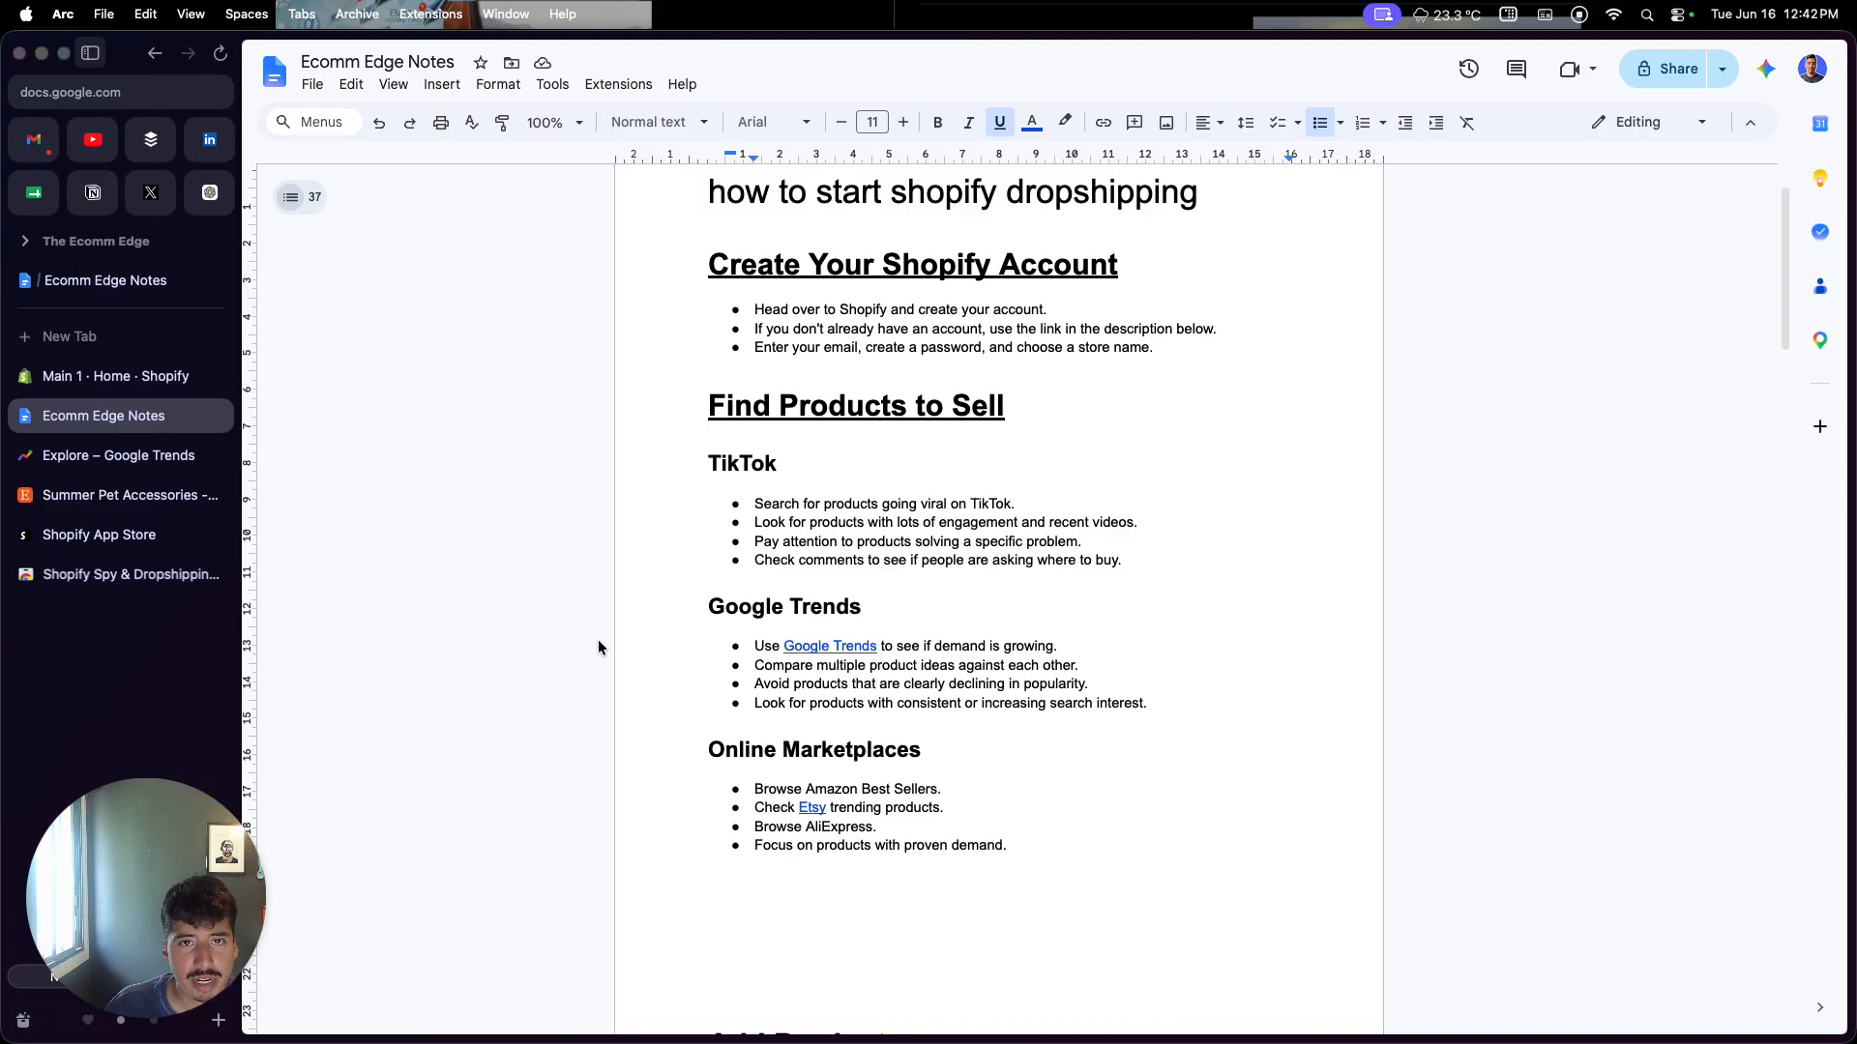
{"action": "left_click", "coordinate": [194, 495]}
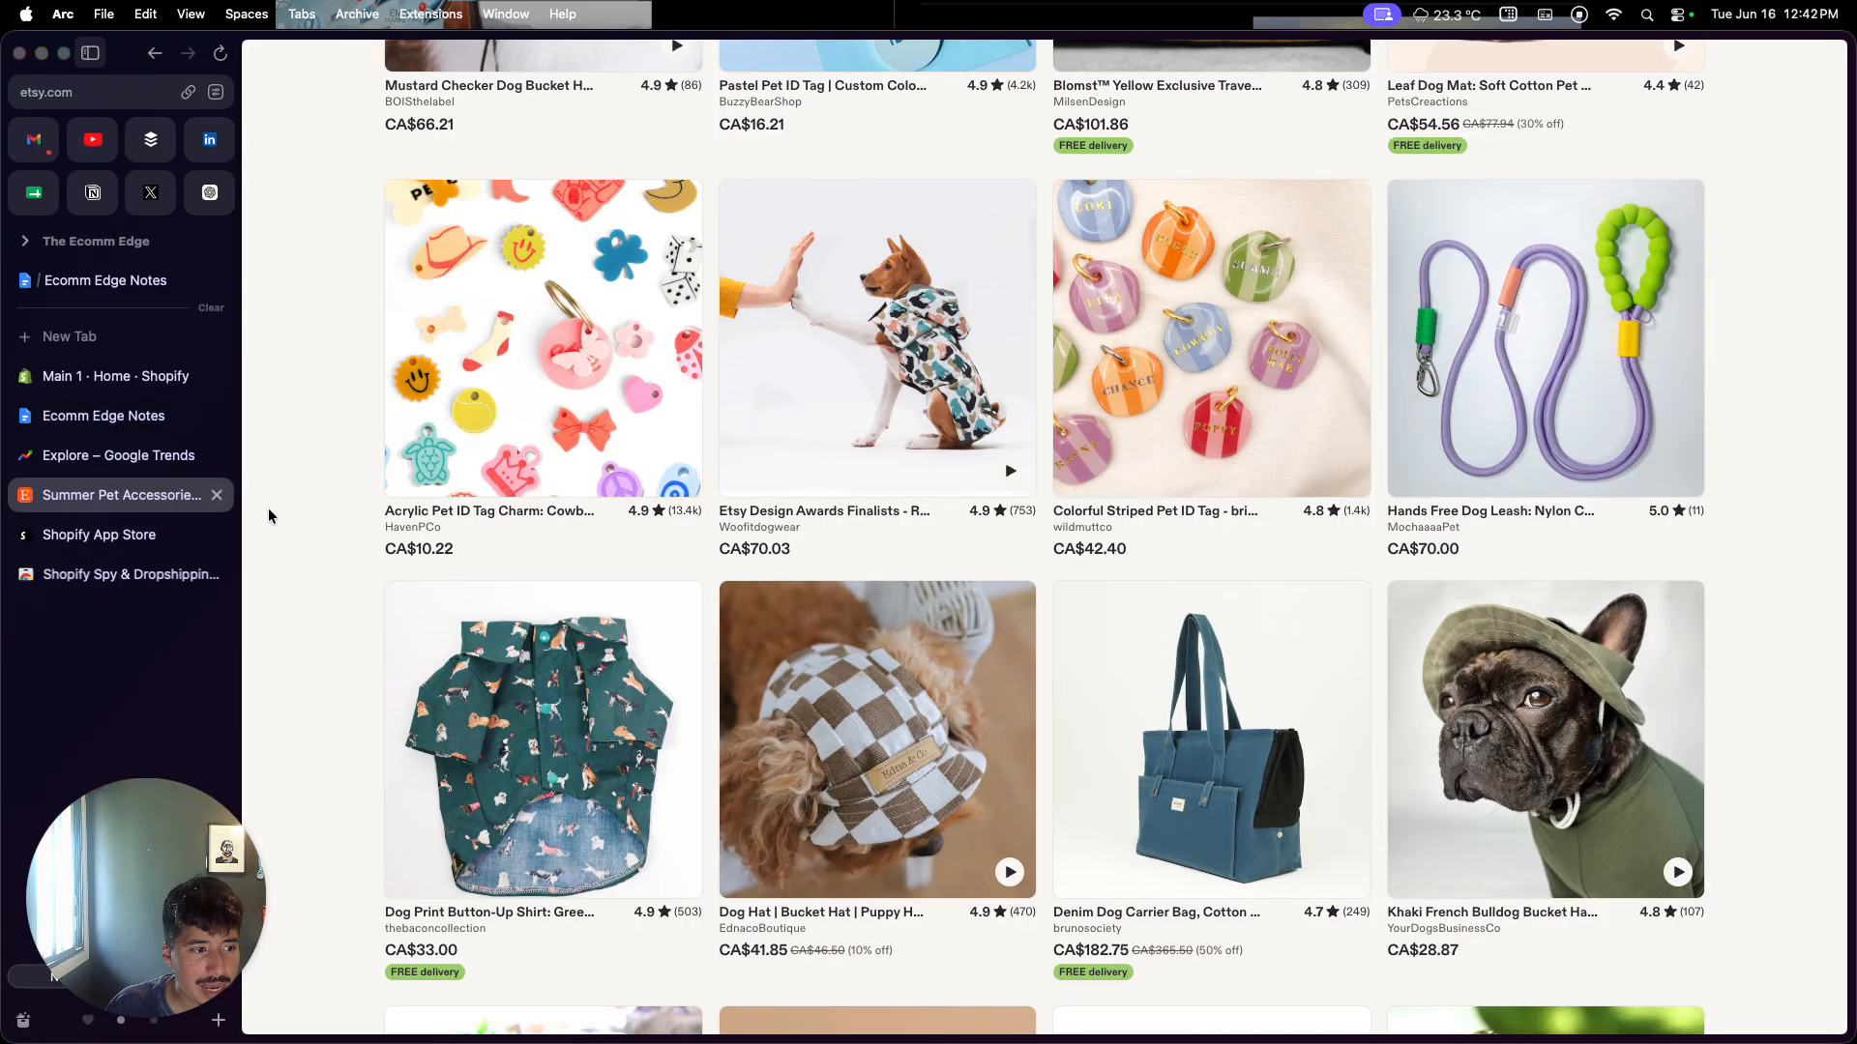
{"action": "scroll", "coordinate": [638, 703], "scroll_direction": "up", "scroll_amount": 4}
{"action": "scroll", "coordinate": [639, 703], "scroll_direction": "up", "scroll_amount": 4}
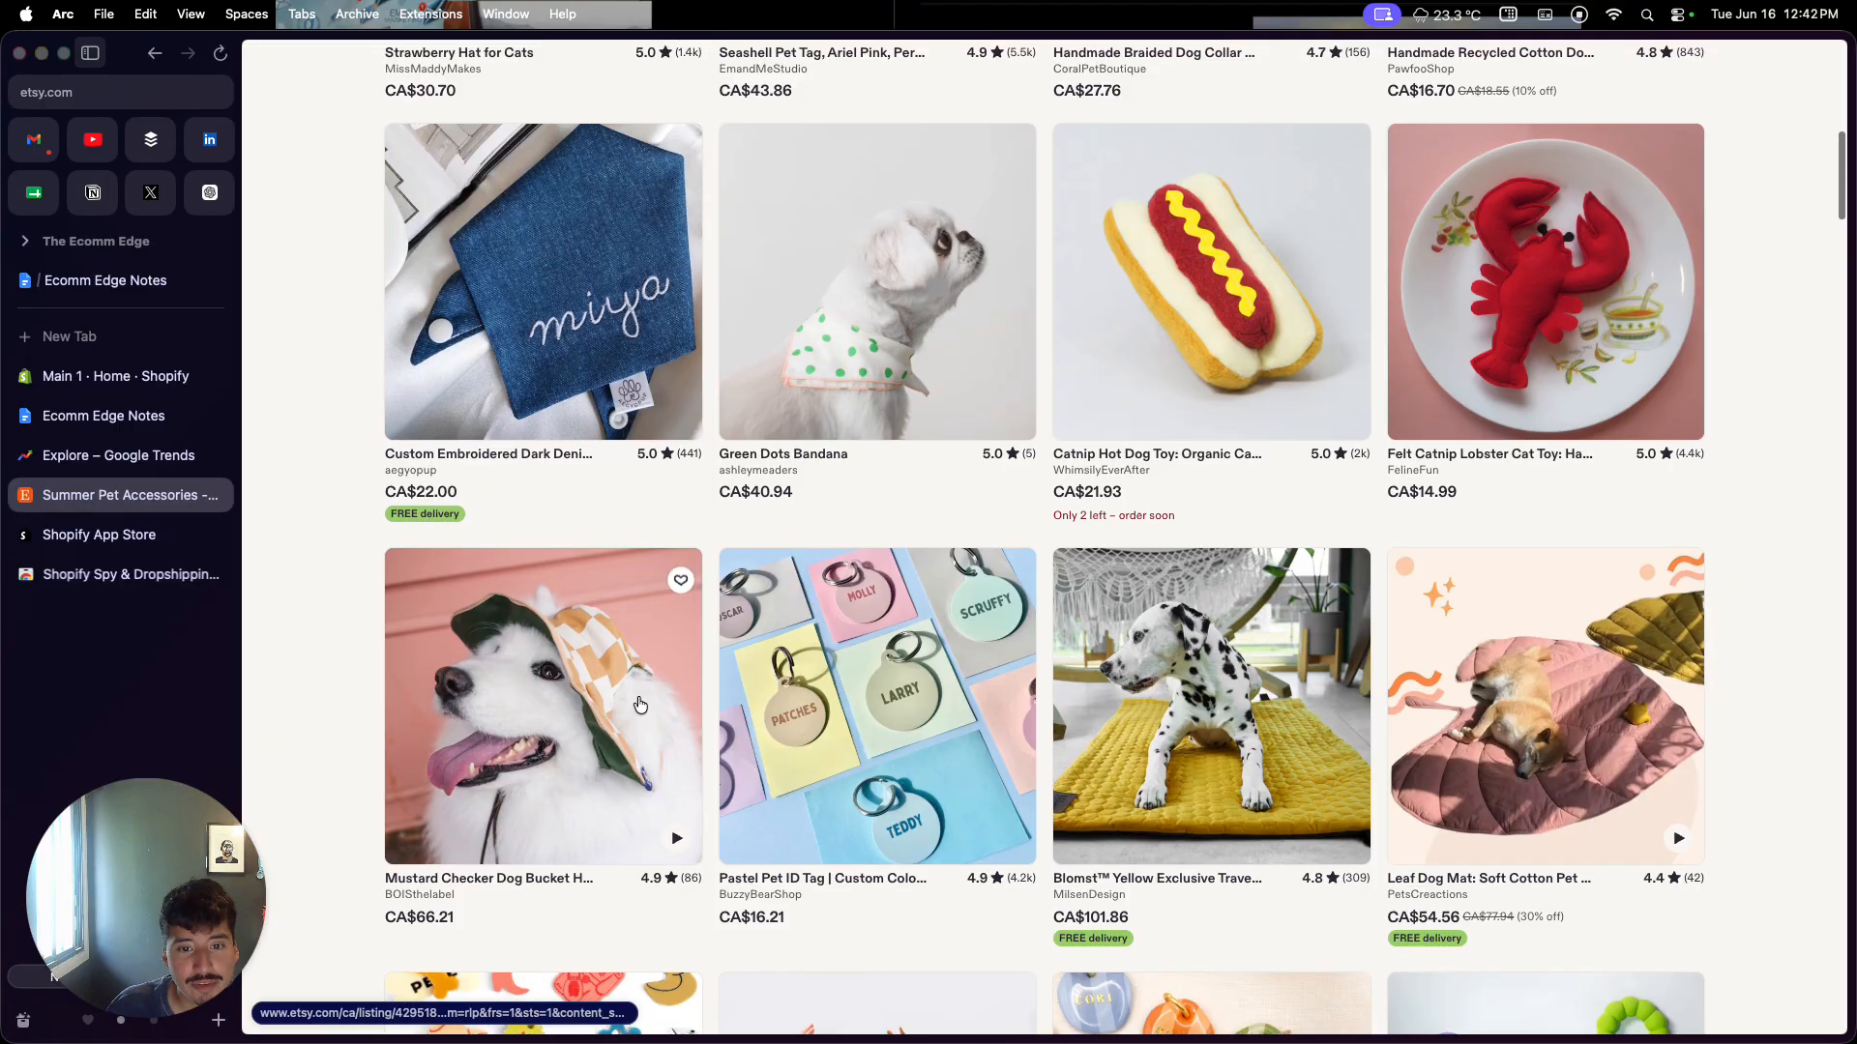
{"action": "left_click", "coordinate": [145, 376]}
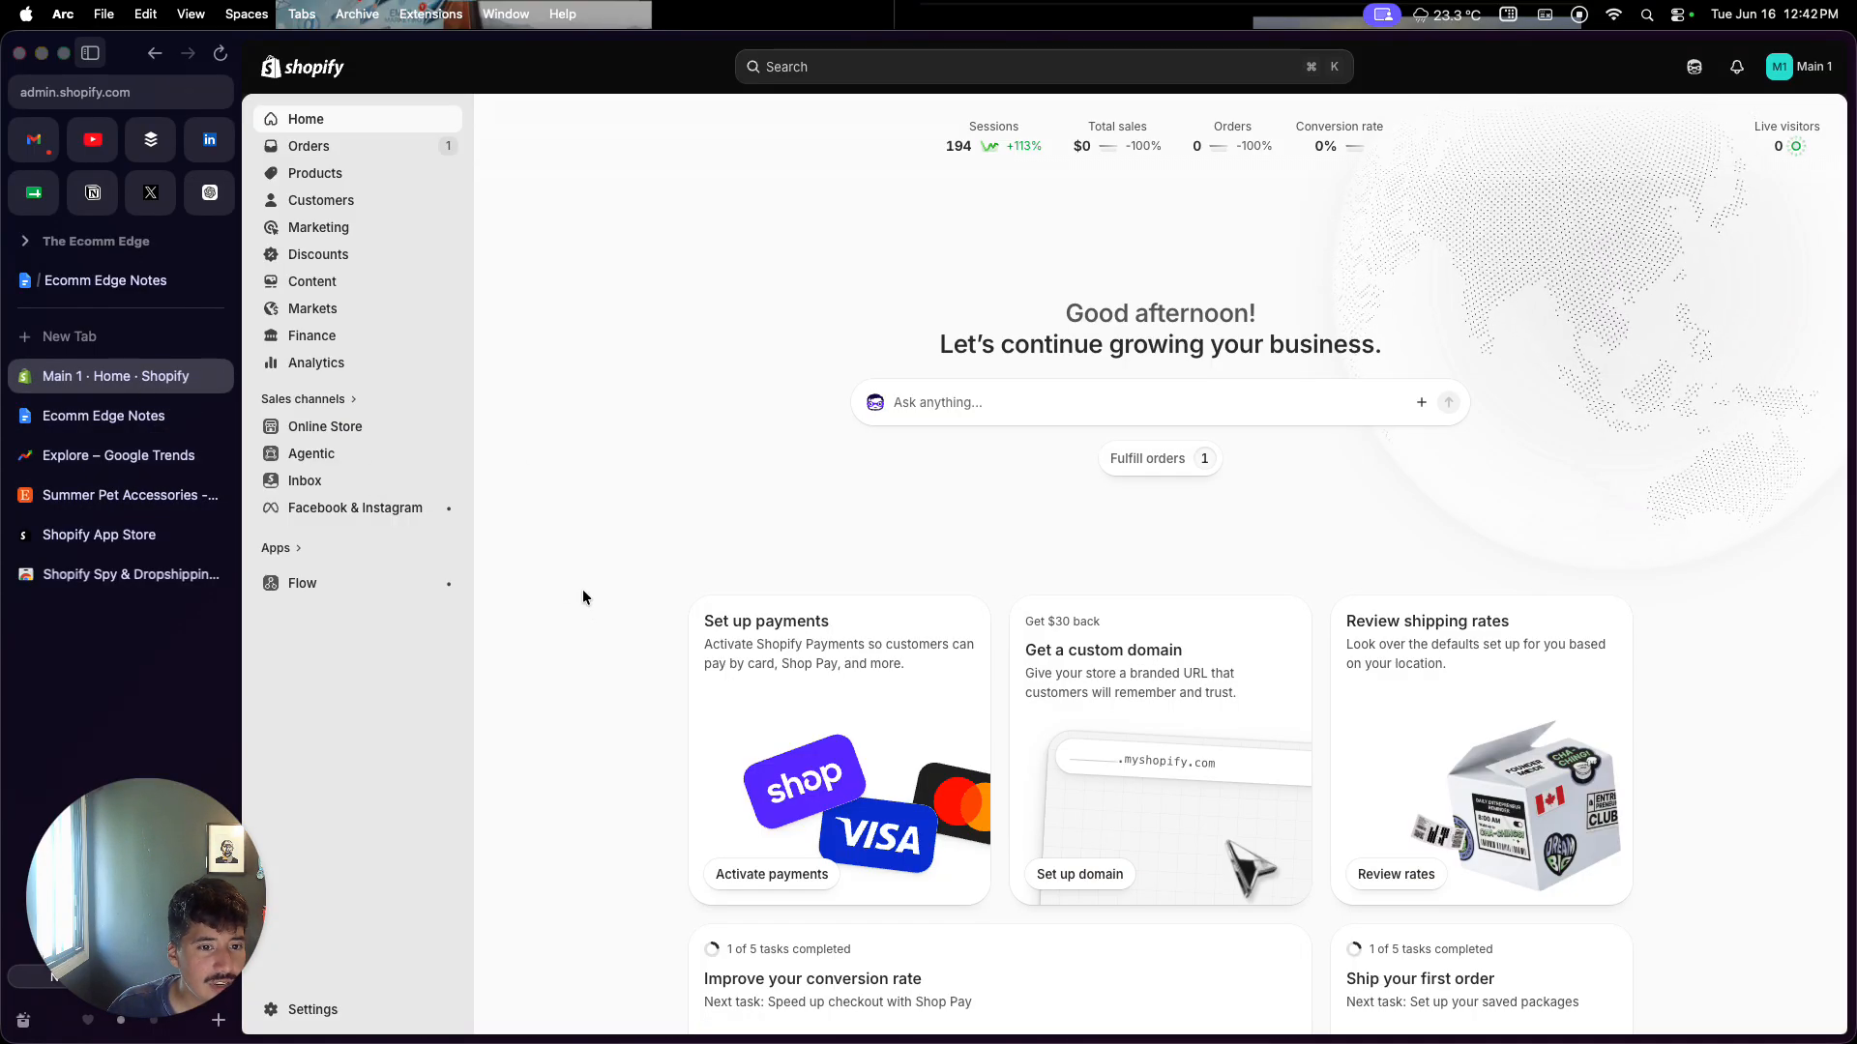
Step: Return to the notes and open the DSers app listing from the link in the Using DSers section
{"action": "left_click", "coordinate": [136, 416]}
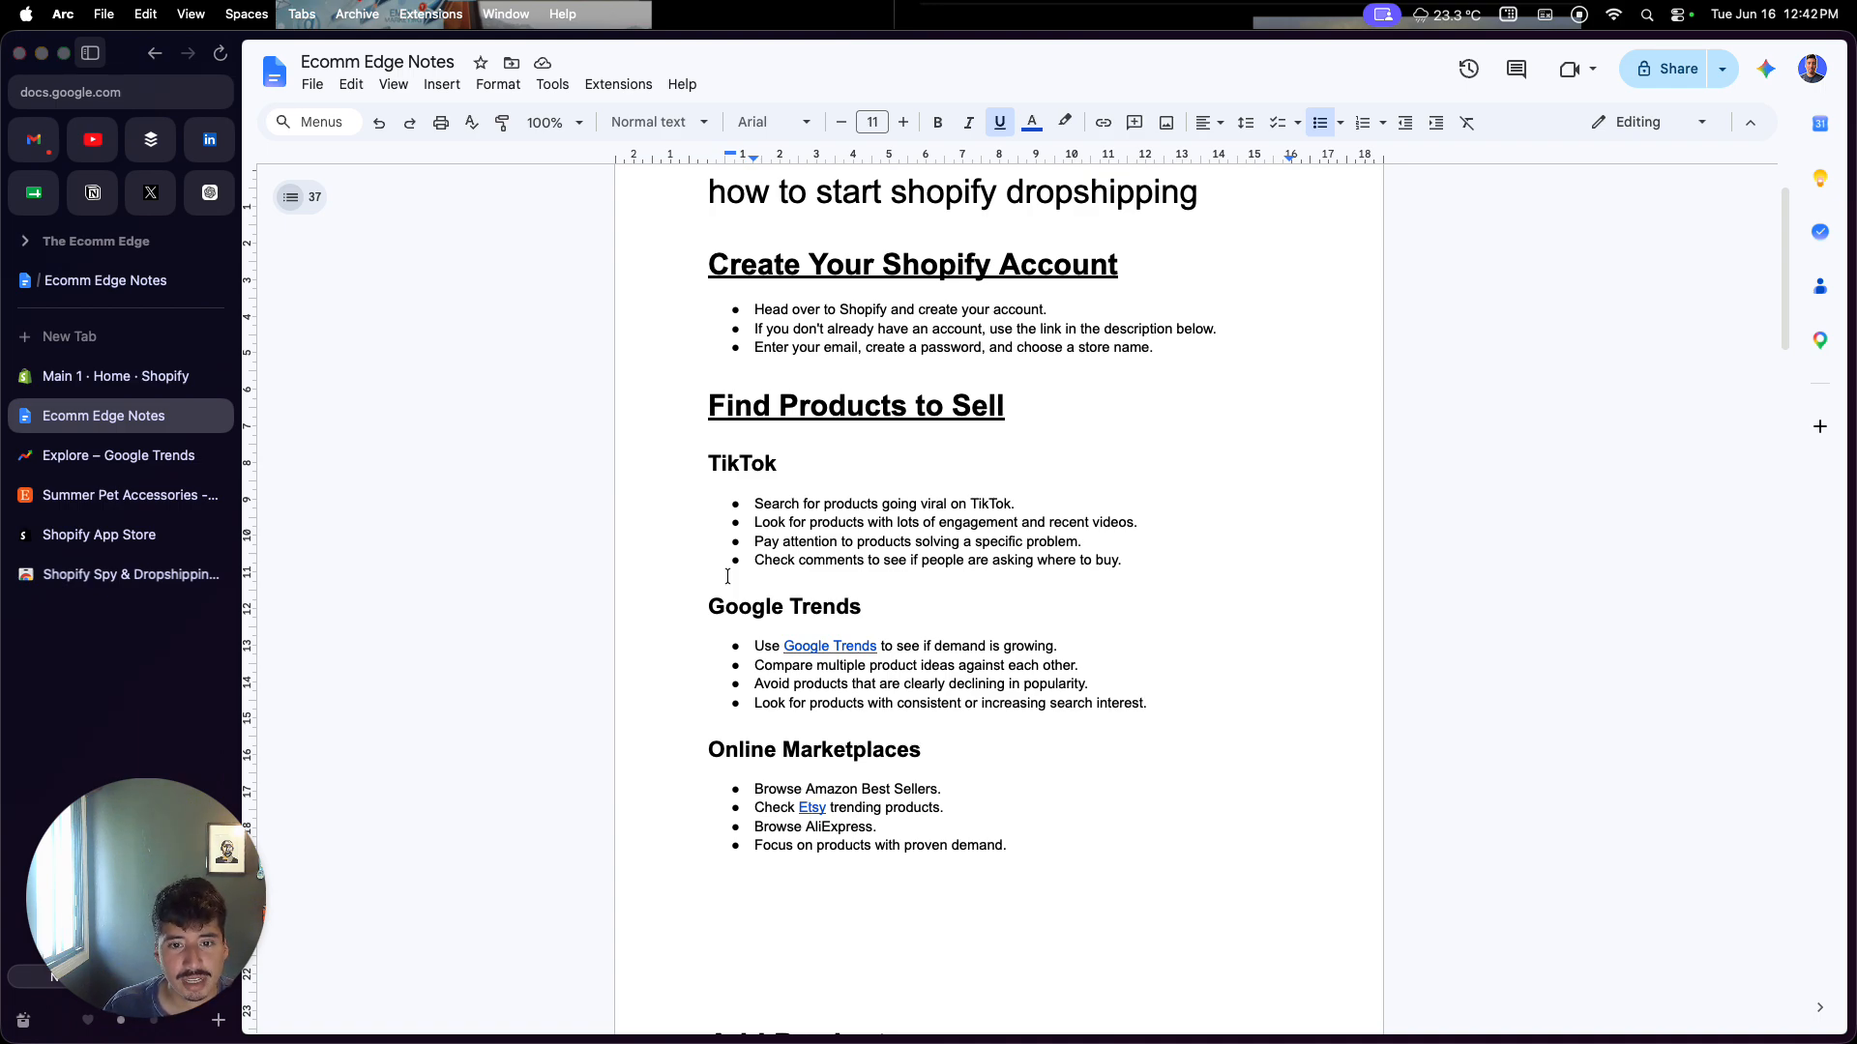
{"action": "scroll", "coordinate": [727, 576], "scroll_direction": "down", "scroll_amount": 10}
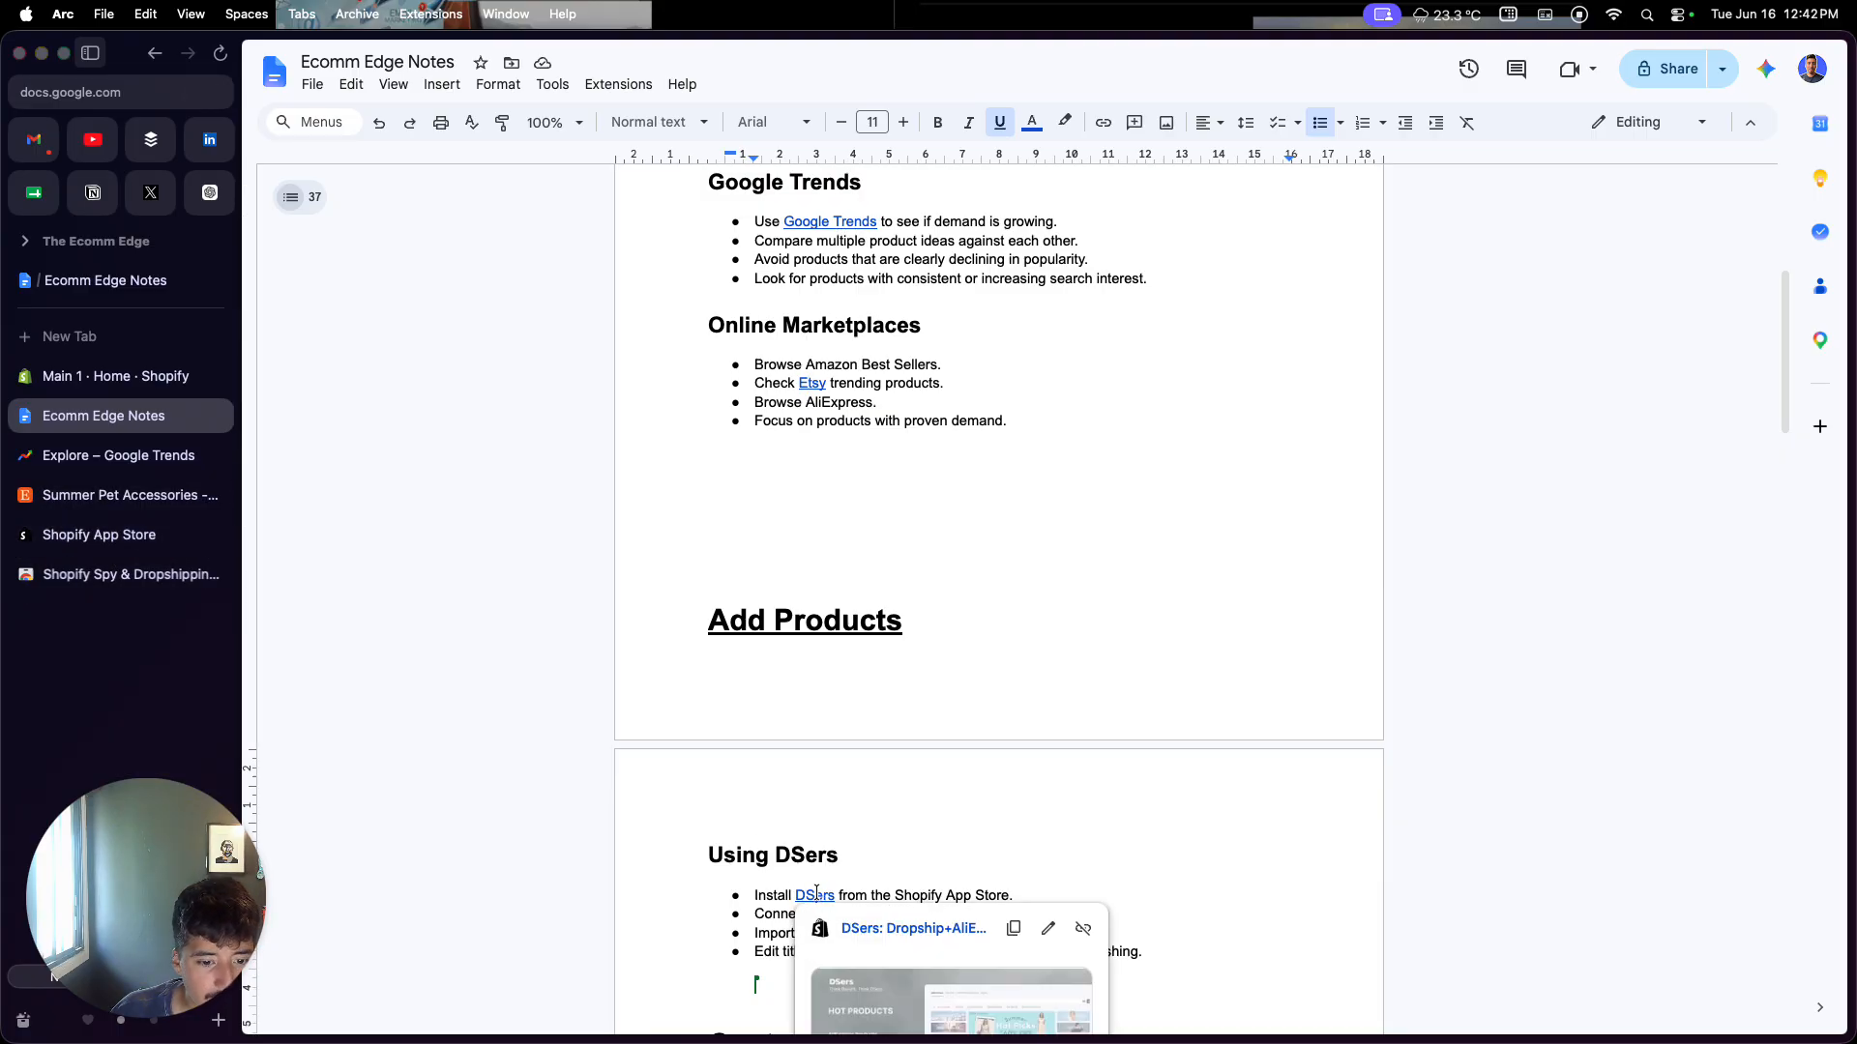
{"action": "left_click", "coordinate": [850, 928]}
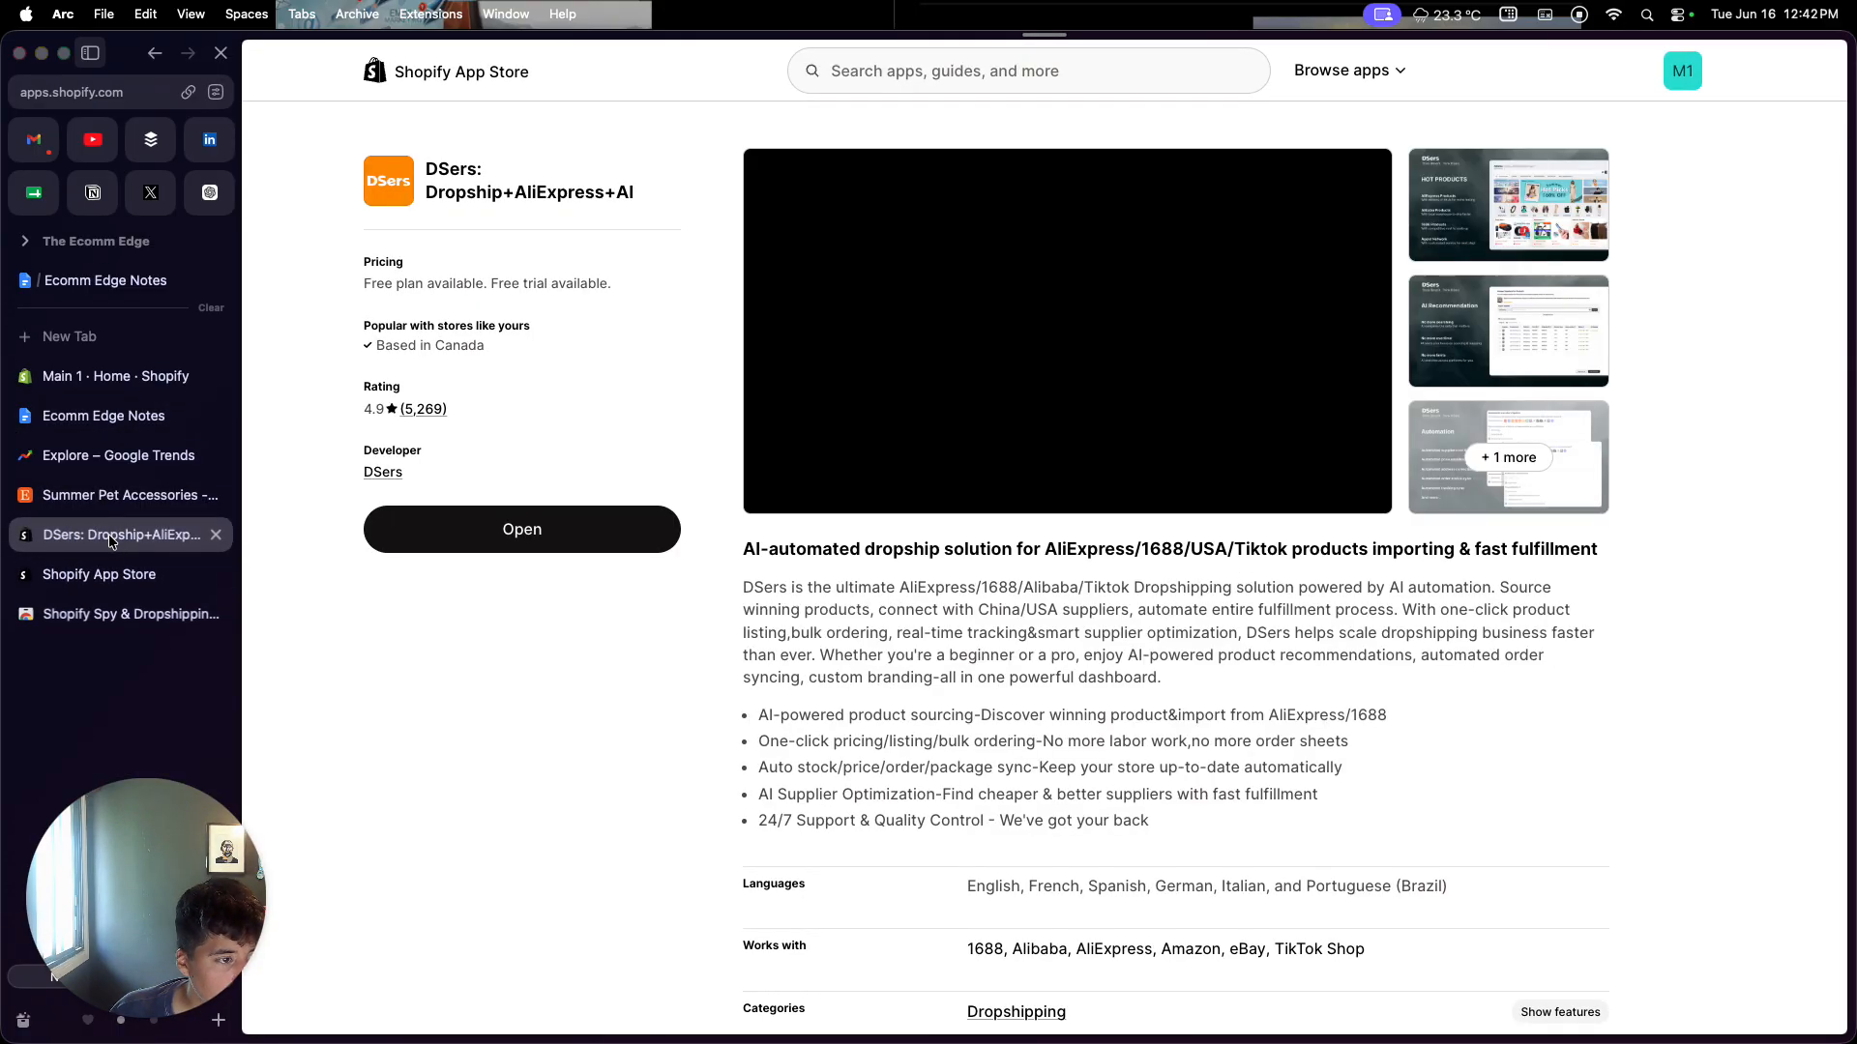
Step: Move the DSers listing tab directly below the Ecomm Edge Notes tab and close the Google Trends and Etsy tabs
{"action": "left_click_drag", "start_coordinate": [110, 535], "coordinate": [106, 441]}
{"action": "left_click", "coordinate": [215, 498]}
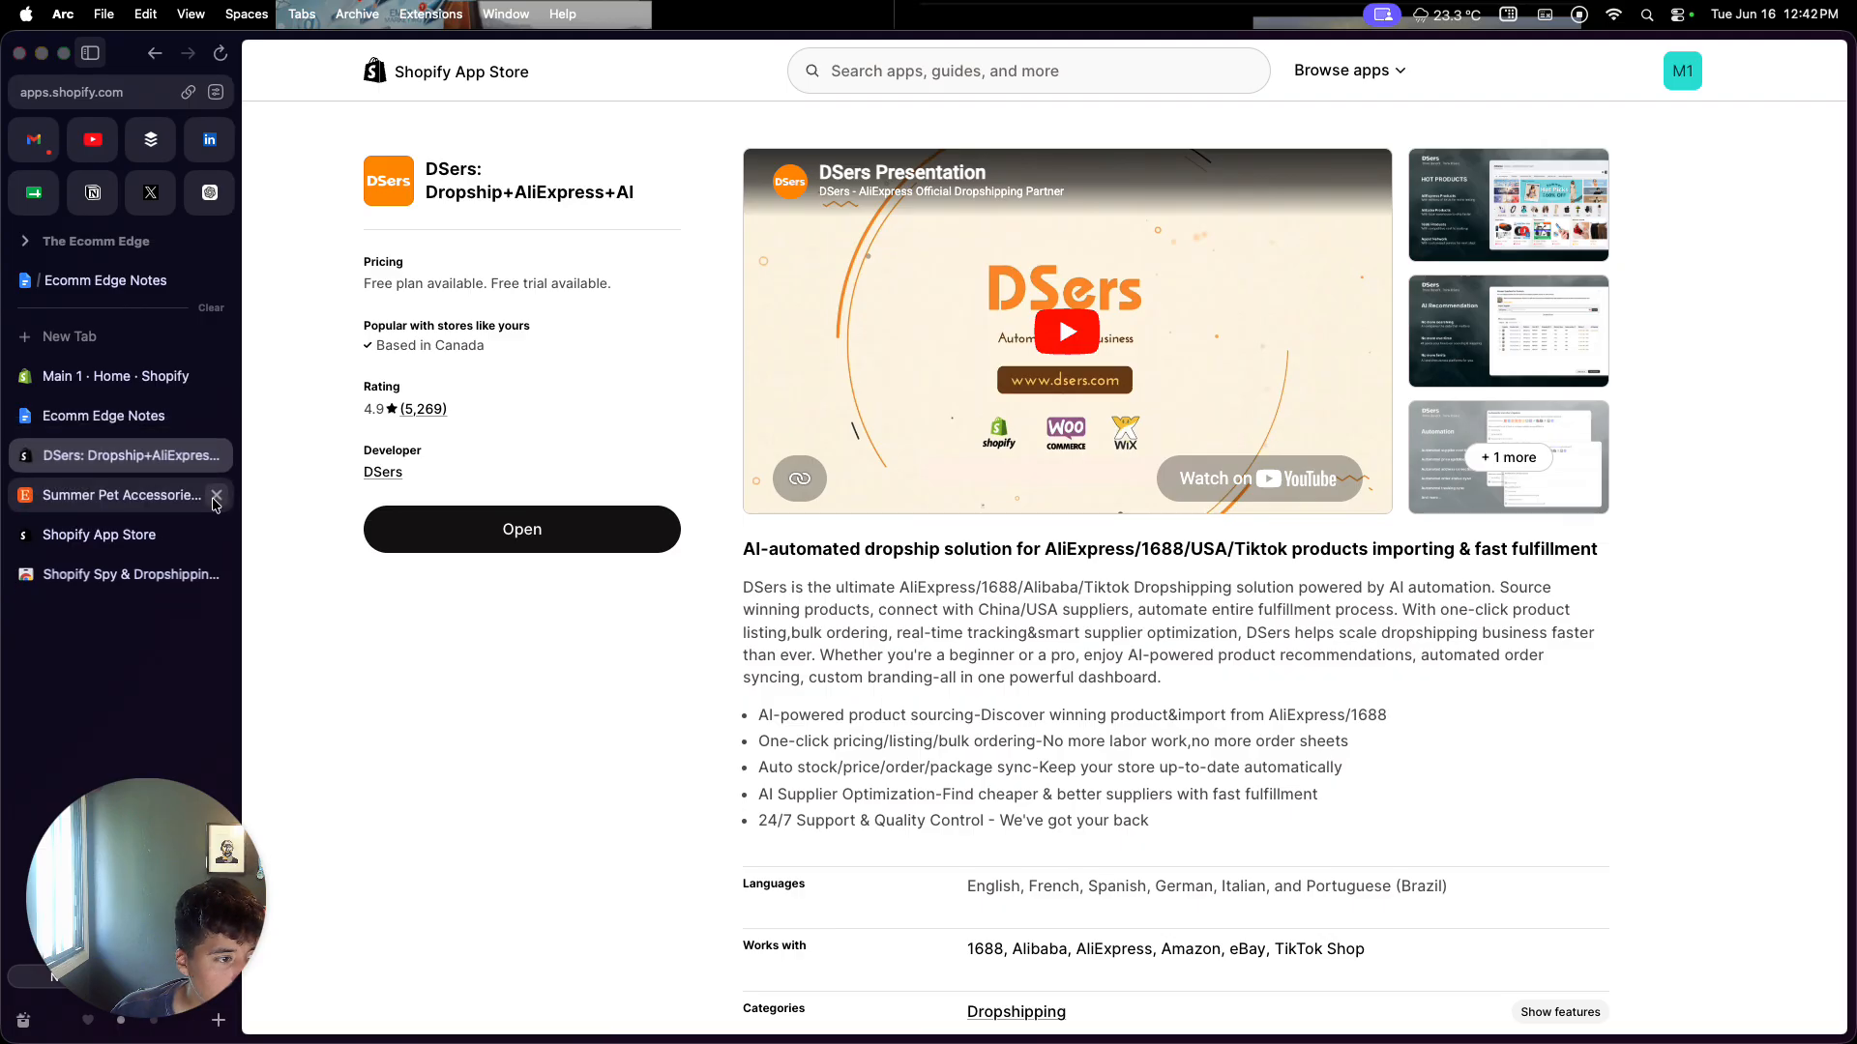
{"action": "left_click", "coordinate": [216, 498]}
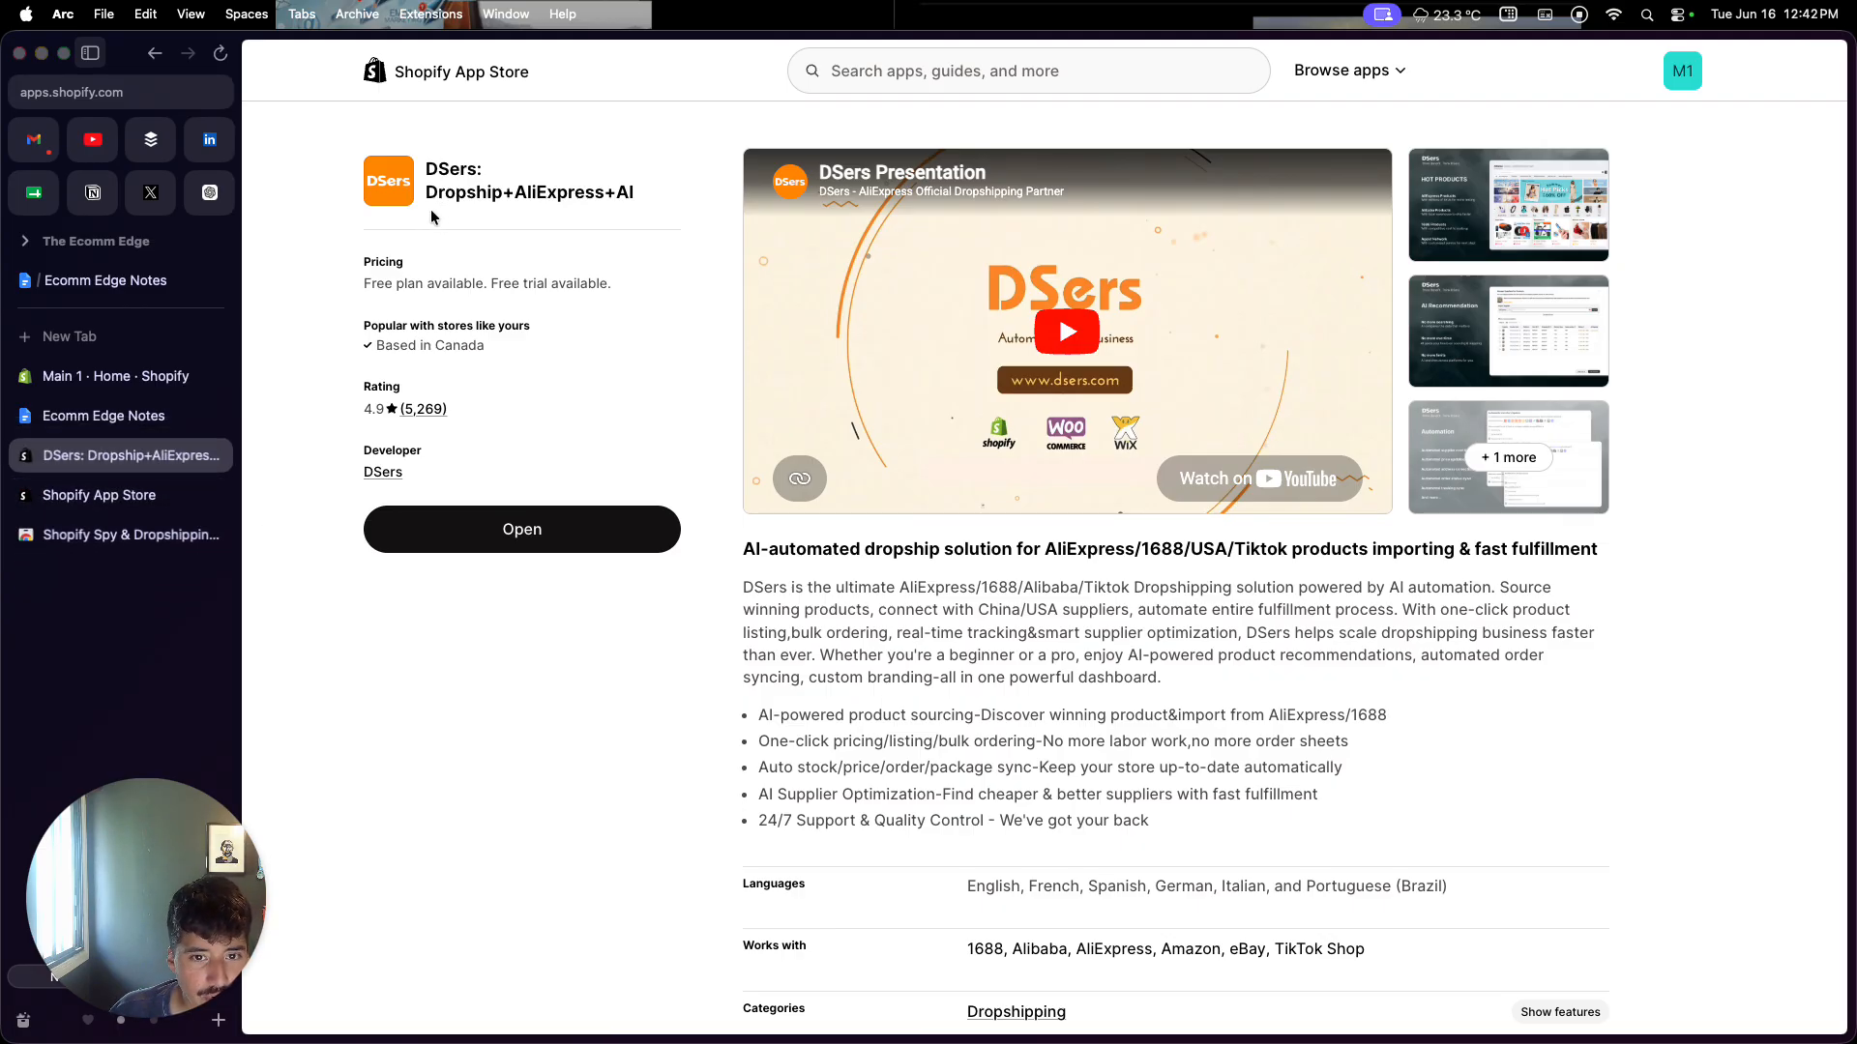
Step: Open the DSers app from its listing, move its tab directly below the Shopify admin tab and dismiss the store authorization notice
{"action": "left_click", "coordinate": [423, 548]}
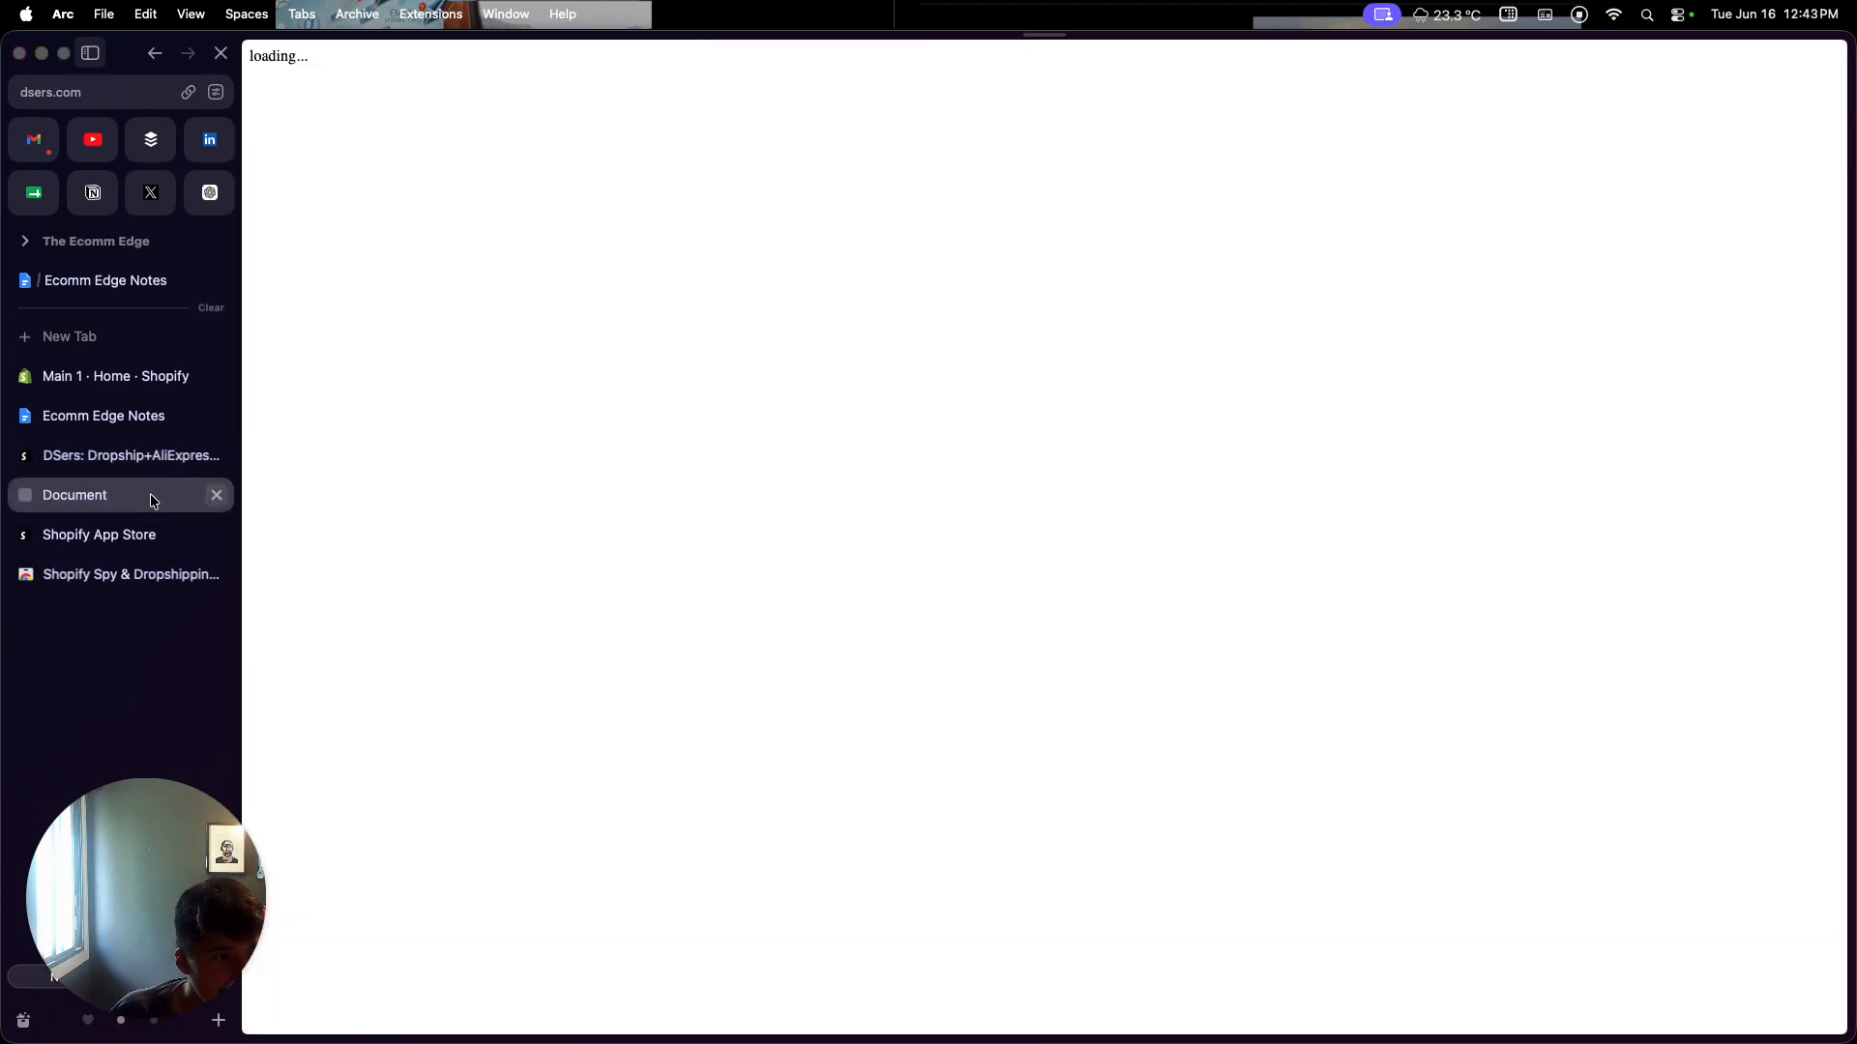
{"action": "left_click_drag", "start_coordinate": [152, 499], "coordinate": [149, 397]}
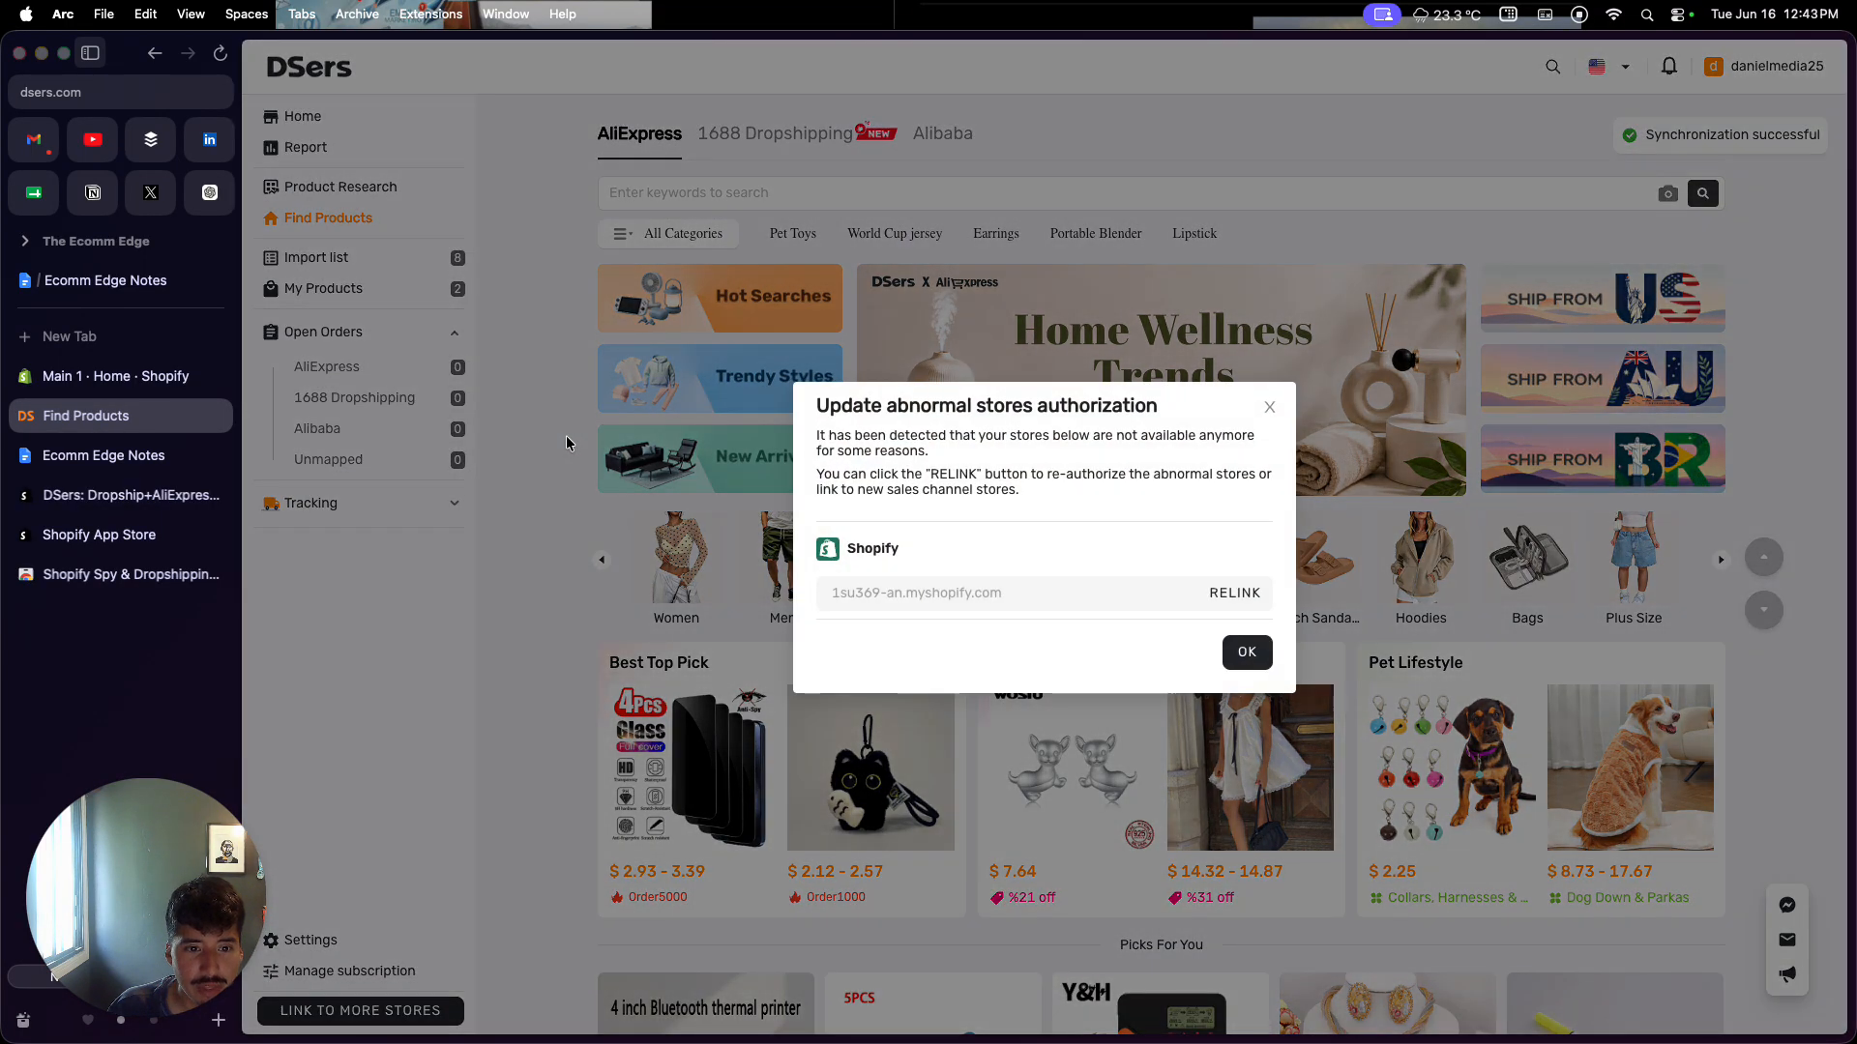
{"action": "left_click", "coordinate": [1238, 427]}
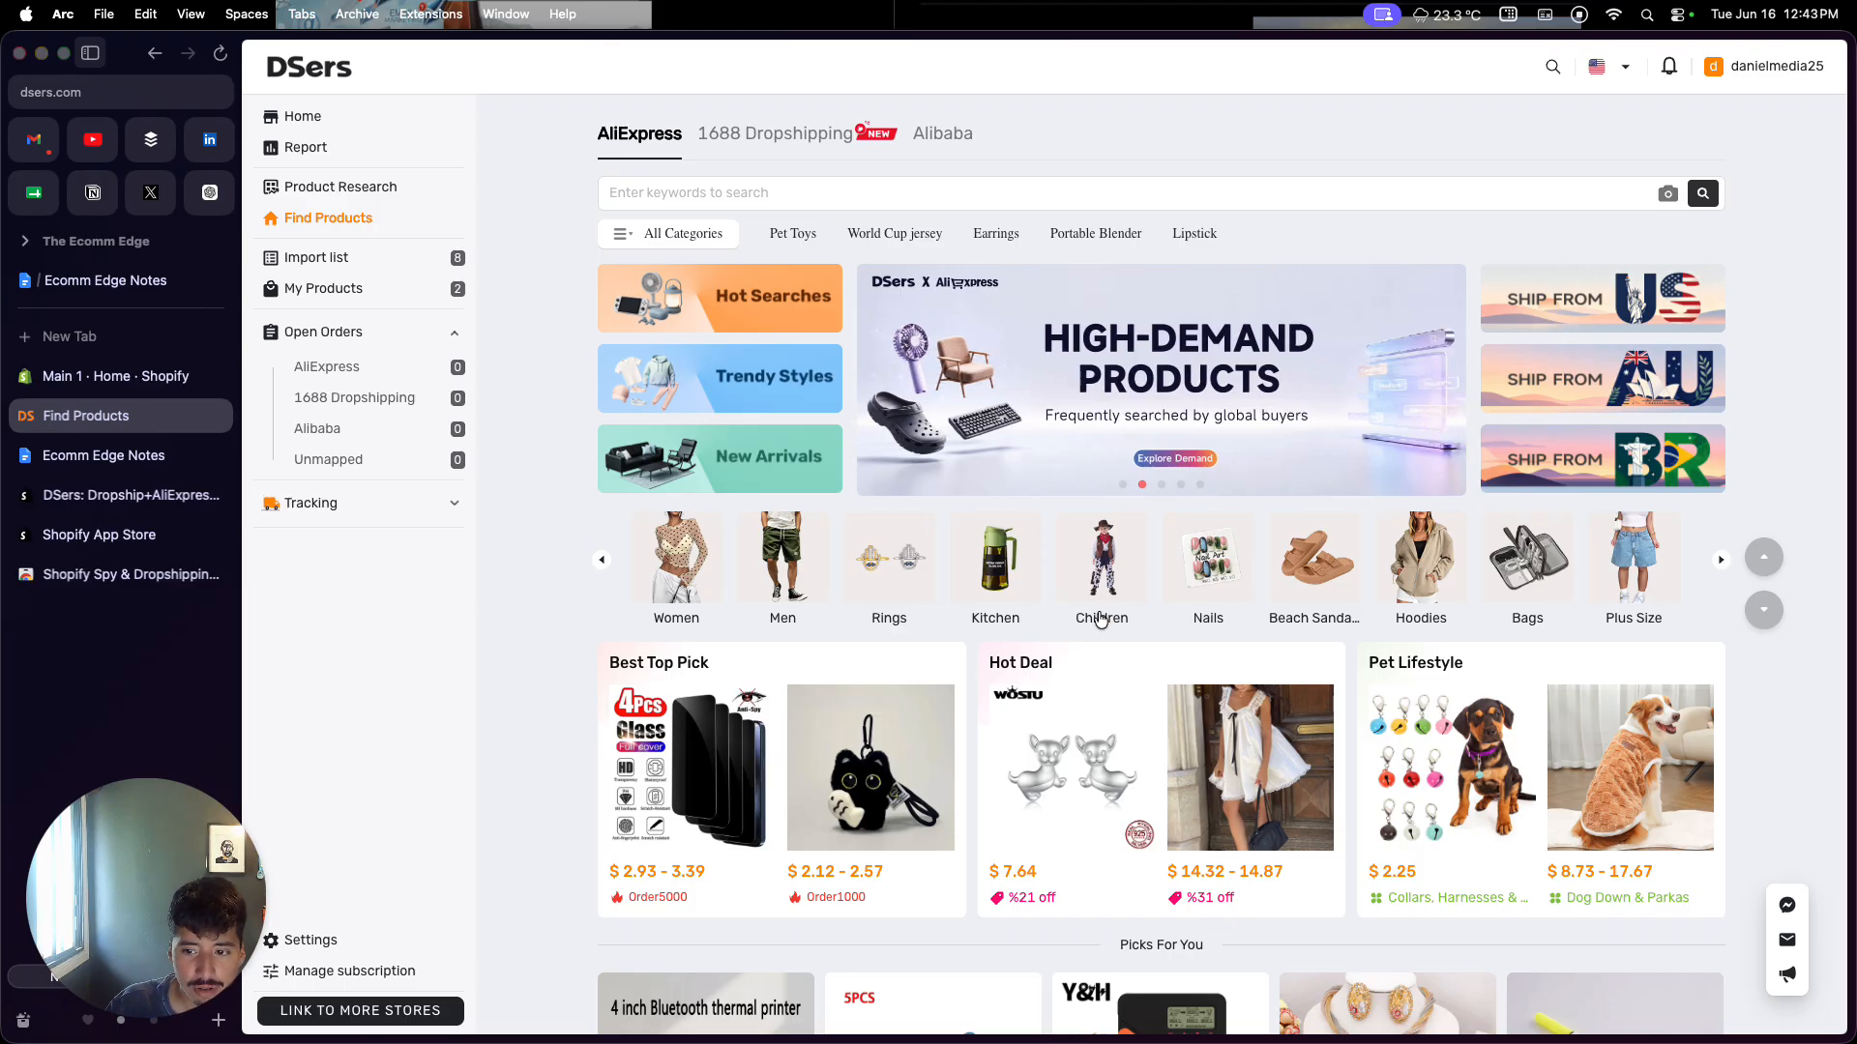
Step: Look through the AliExpress products and categories in Find Products and open the Pet Supplies category
{"action": "scroll", "coordinate": [1100, 620], "scroll_direction": "down", "scroll_amount": 3}
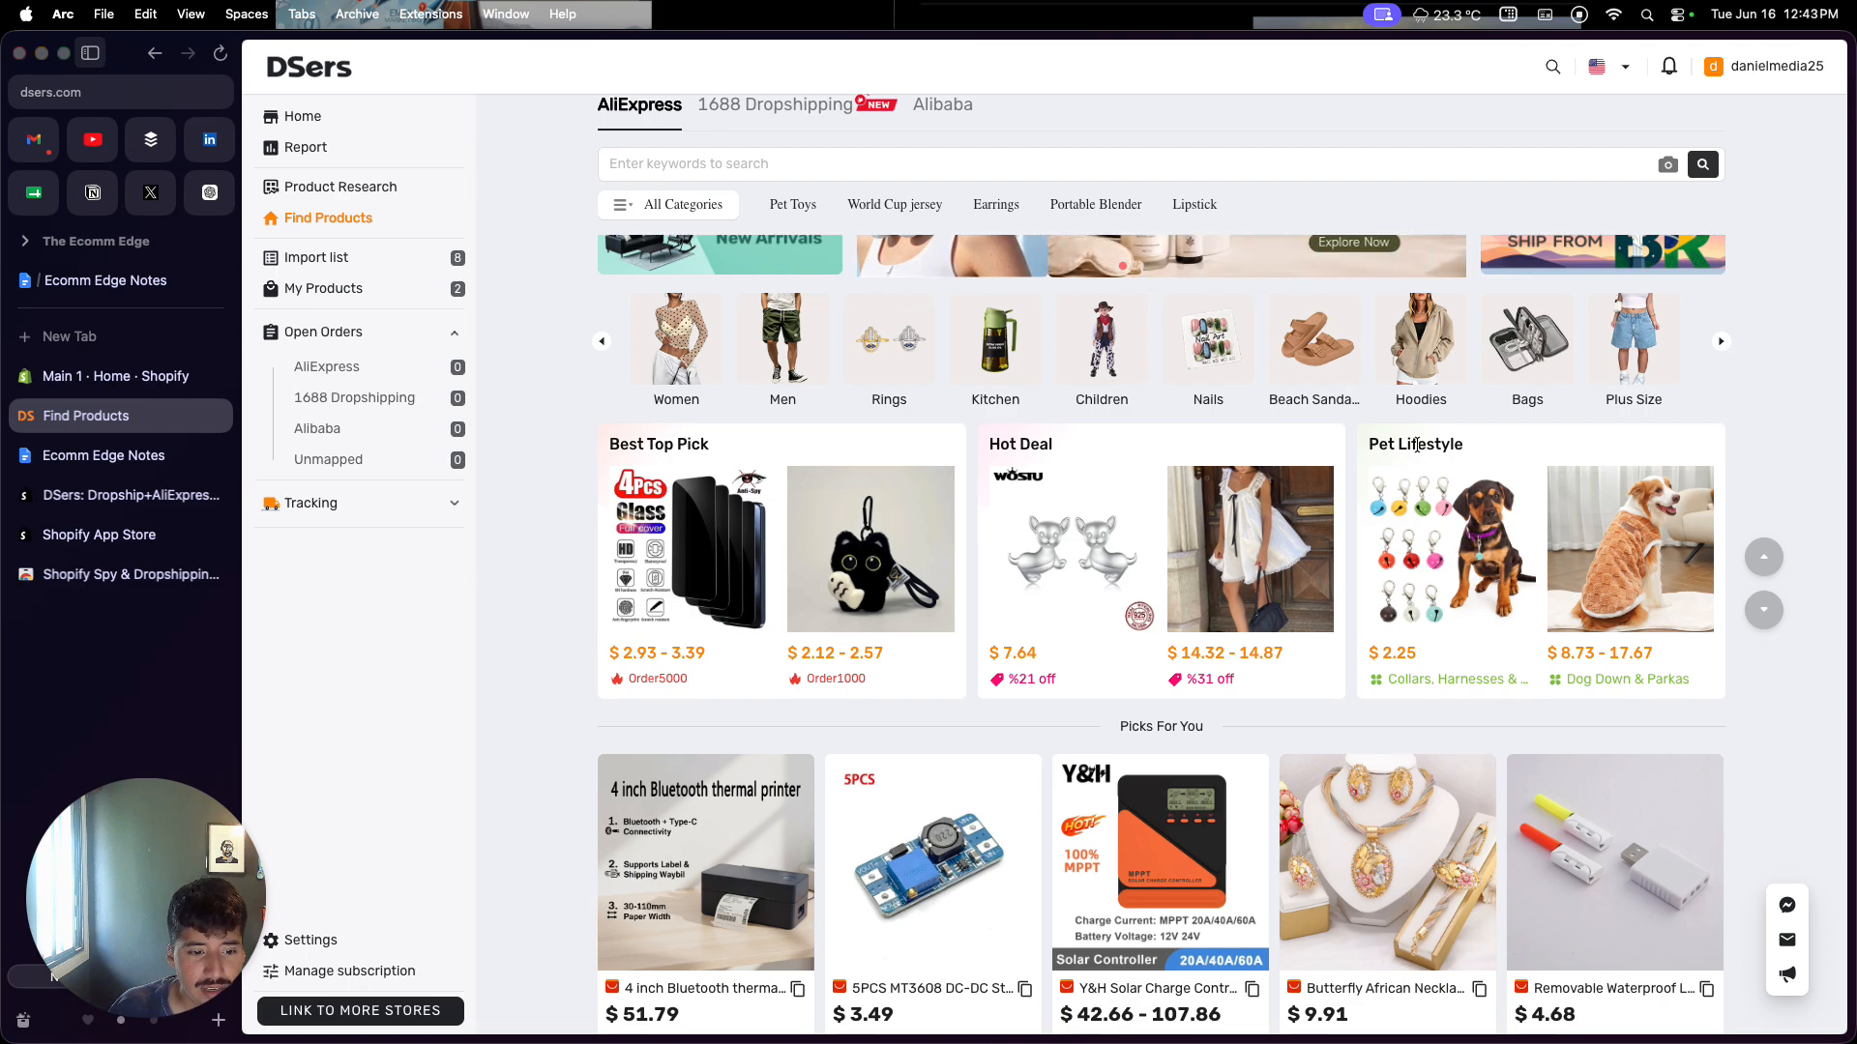
{"action": "scroll", "coordinate": [1417, 445], "scroll_direction": "down", "scroll_amount": 1}
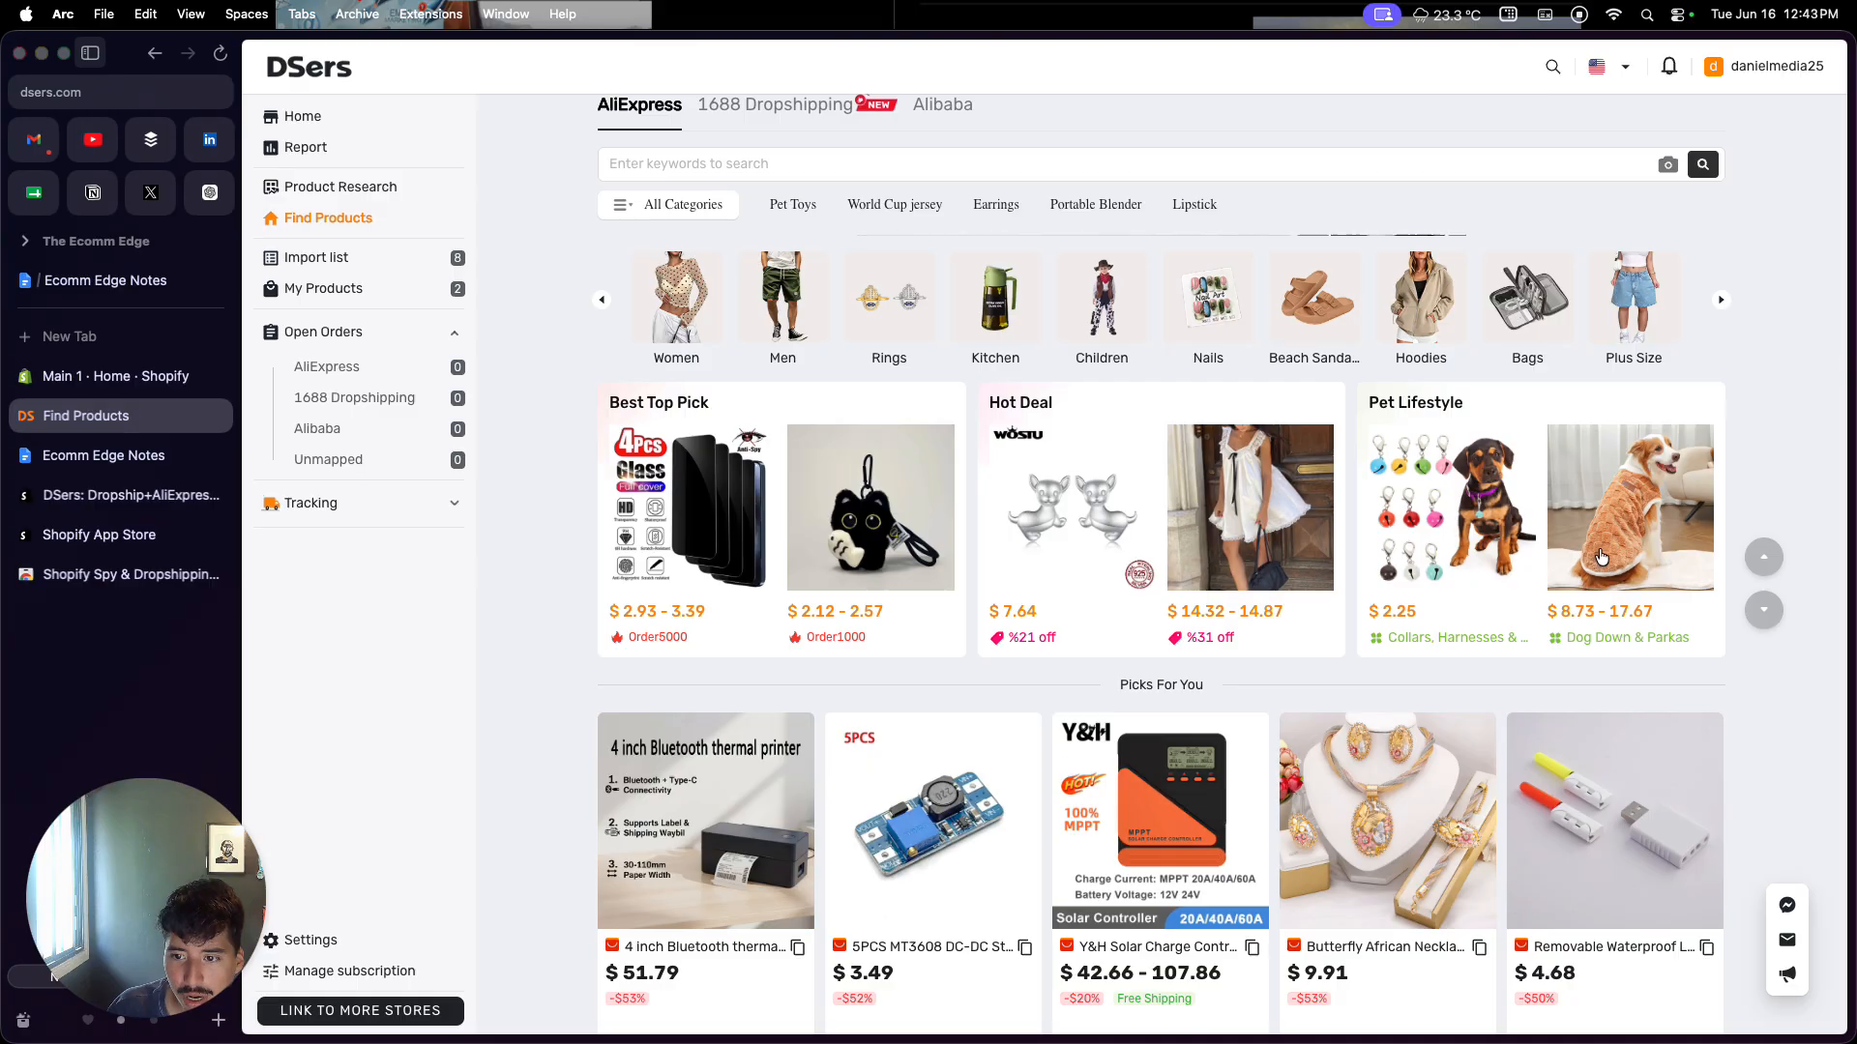
{"action": "scroll", "coordinate": [1634, 551], "scroll_direction": "down", "scroll_amount": 1}
{"action": "scroll", "coordinate": [1642, 552], "scroll_direction": "up", "scroll_amount": 2}
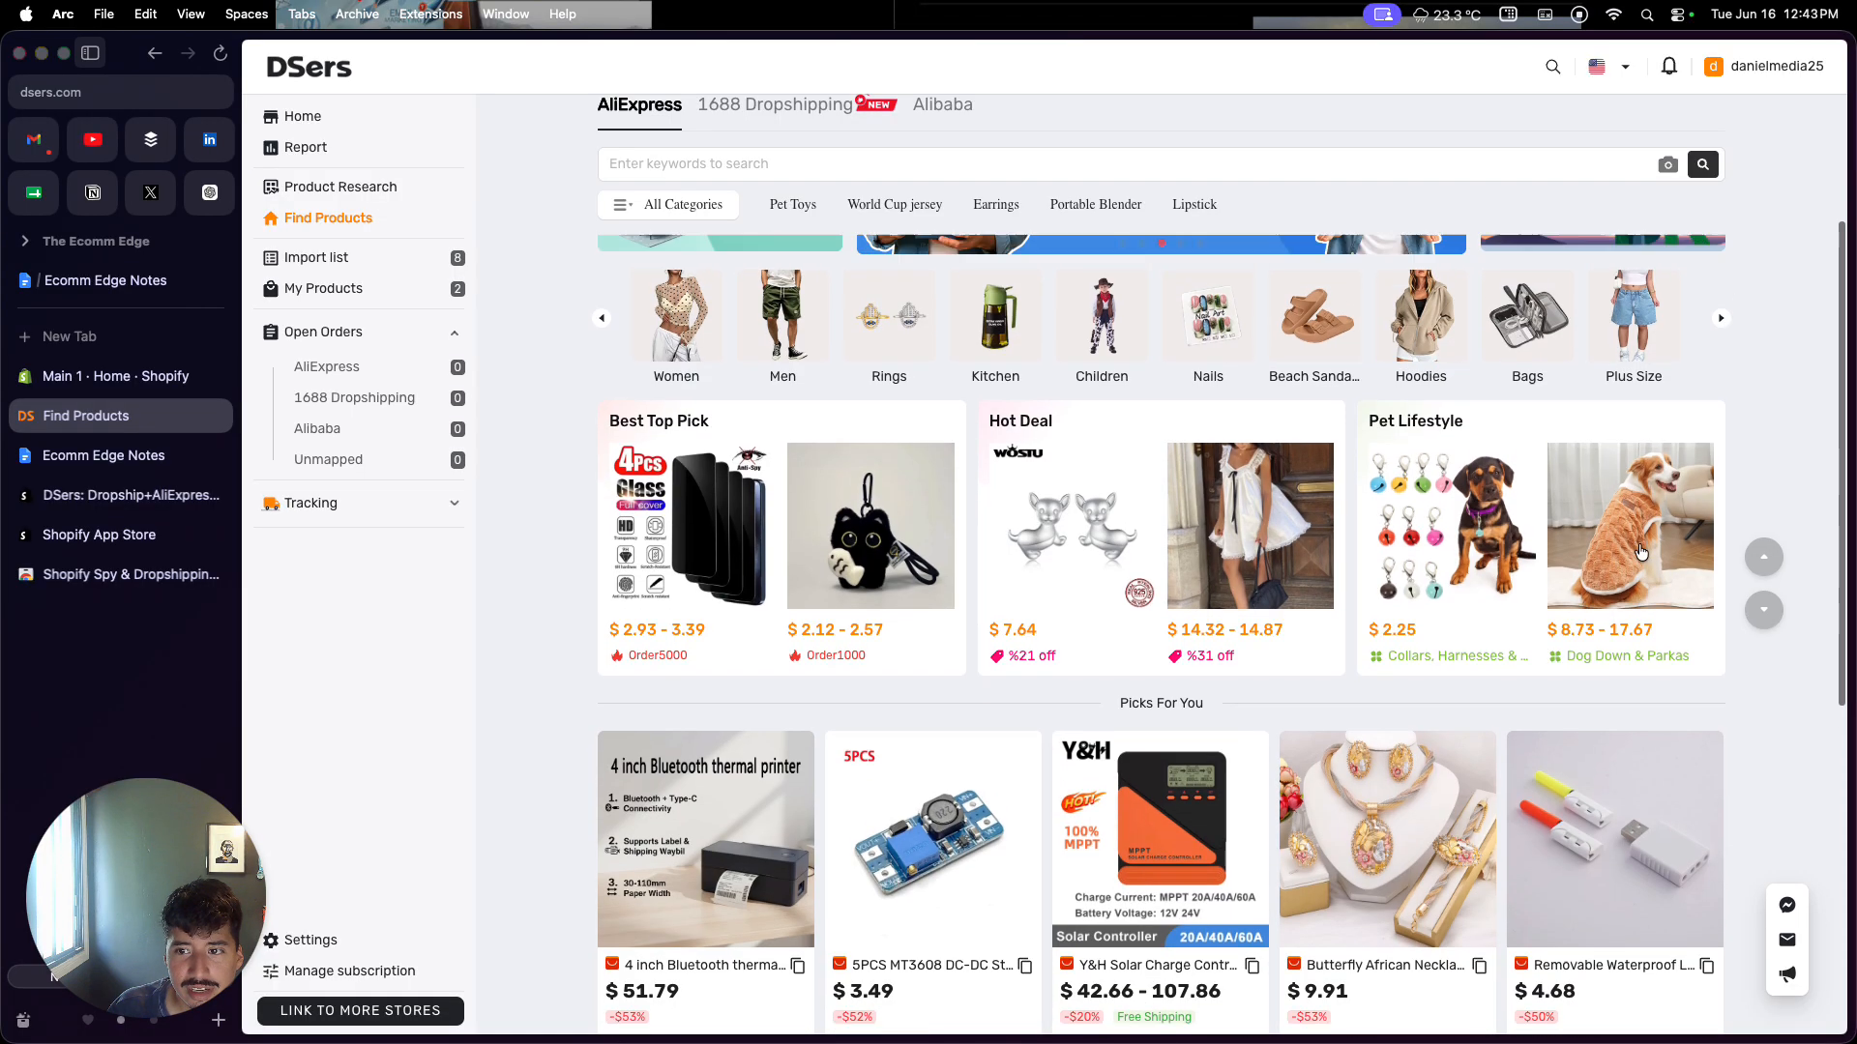
{"action": "scroll", "coordinate": [1641, 552], "scroll_direction": "up", "scroll_amount": 1}
{"action": "left_click", "coordinate": [1721, 343]}
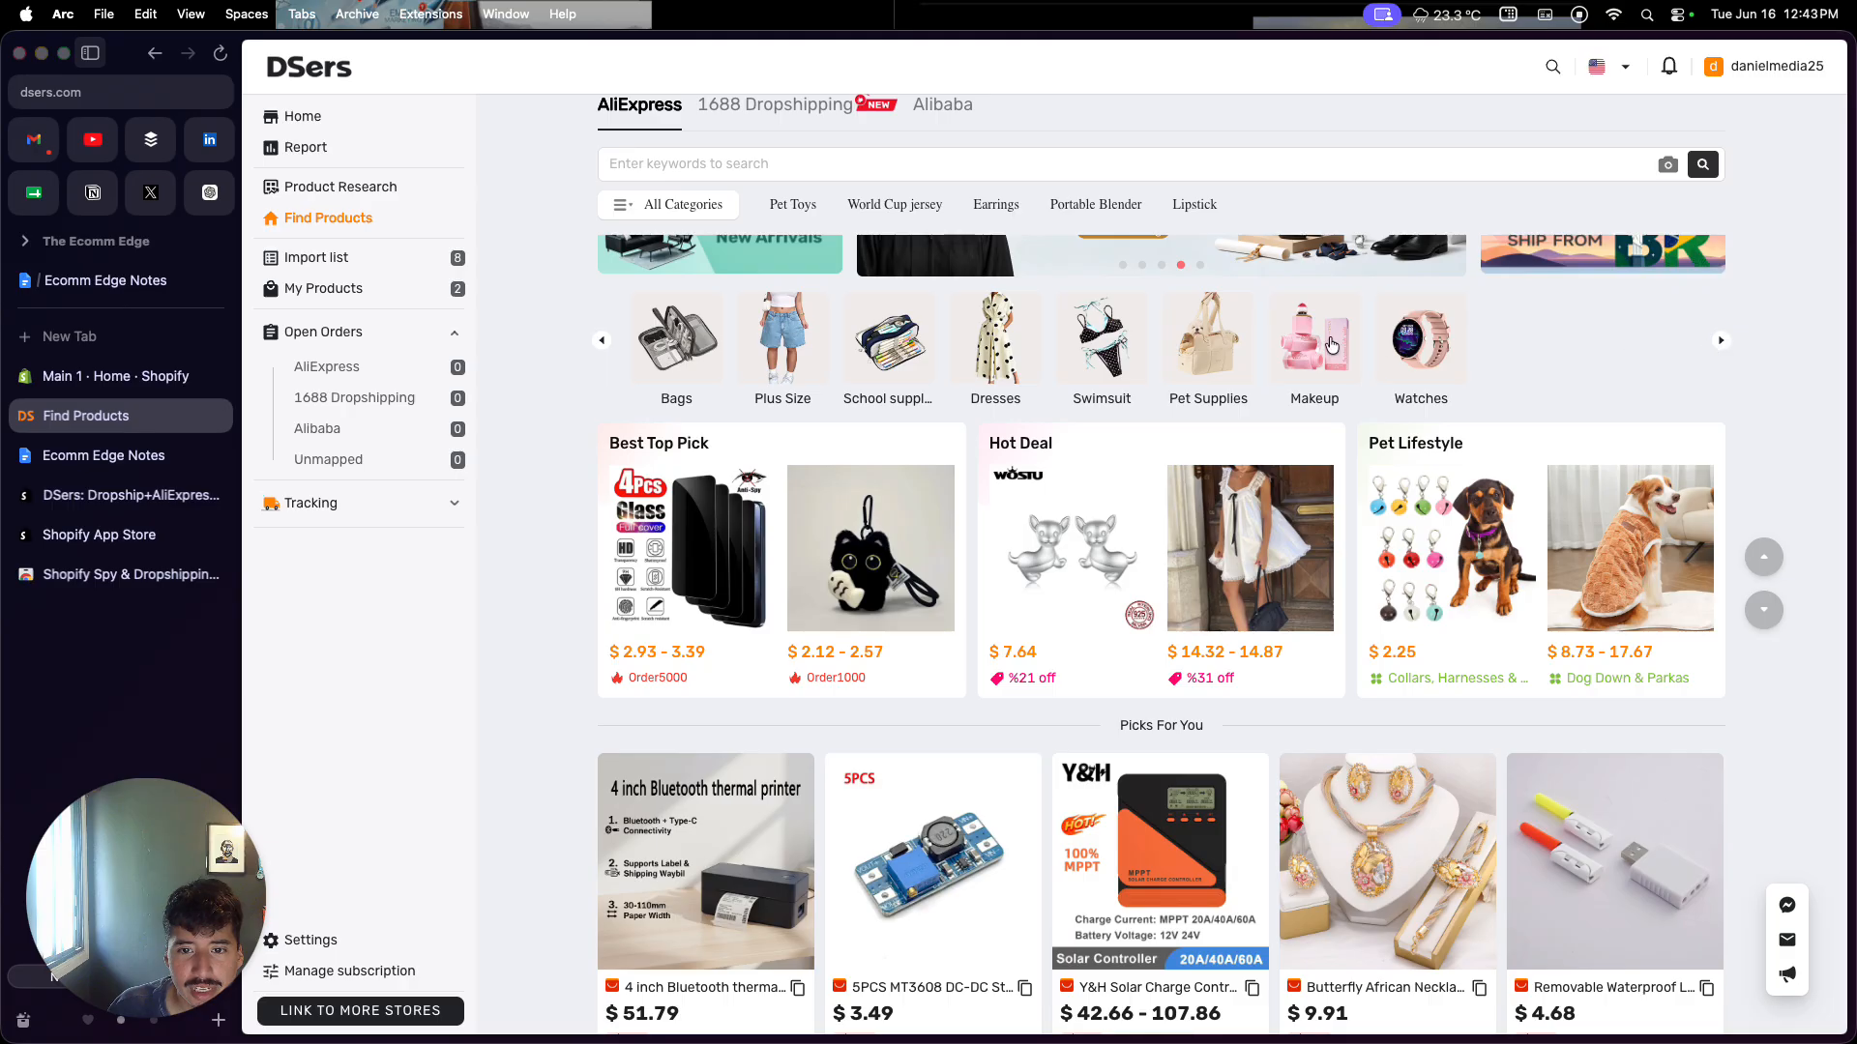
{"action": "left_click", "coordinate": [1204, 361]}
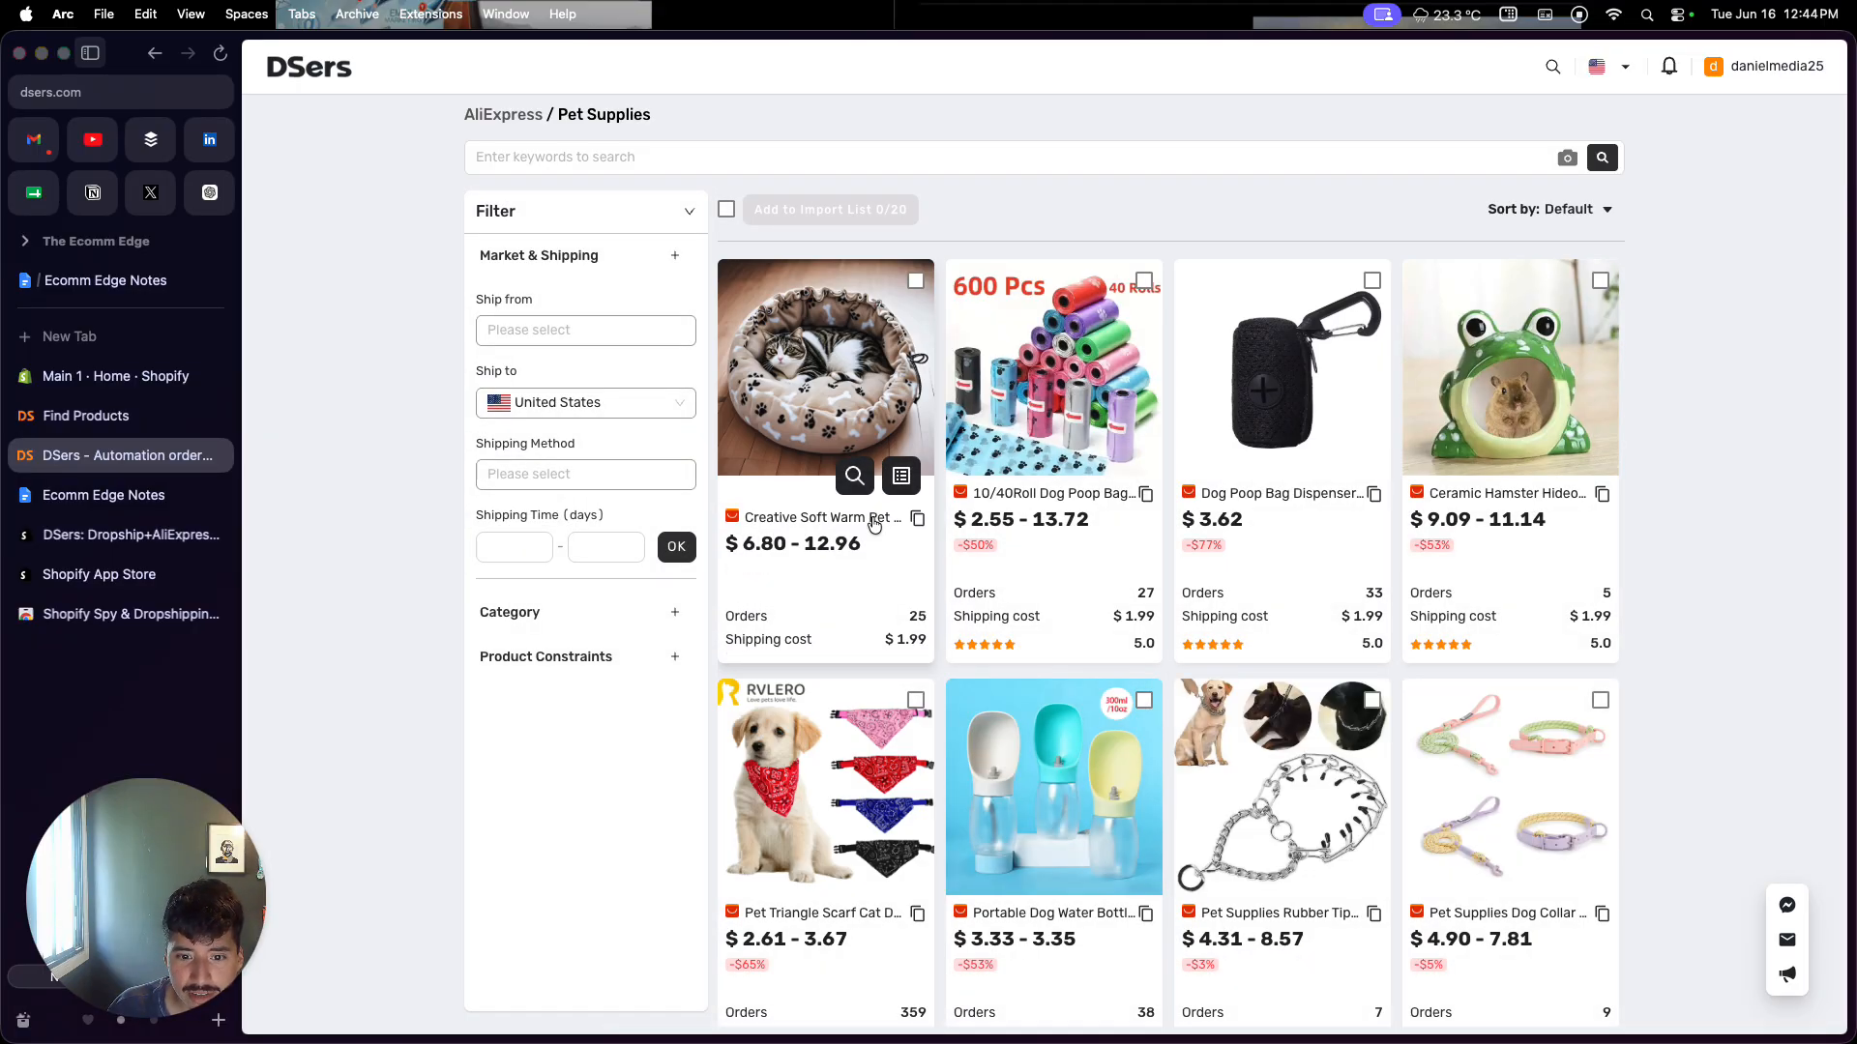
Step: Browse the Pet Supplies products and add the Dog Bat Cool Man Mask to the import list, dismissing the Chrome extension offer
{"action": "scroll", "coordinate": [849, 584], "scroll_direction": "down", "scroll_amount": 3}
{"action": "scroll", "coordinate": [849, 582], "scroll_direction": "down", "scroll_amount": 5}
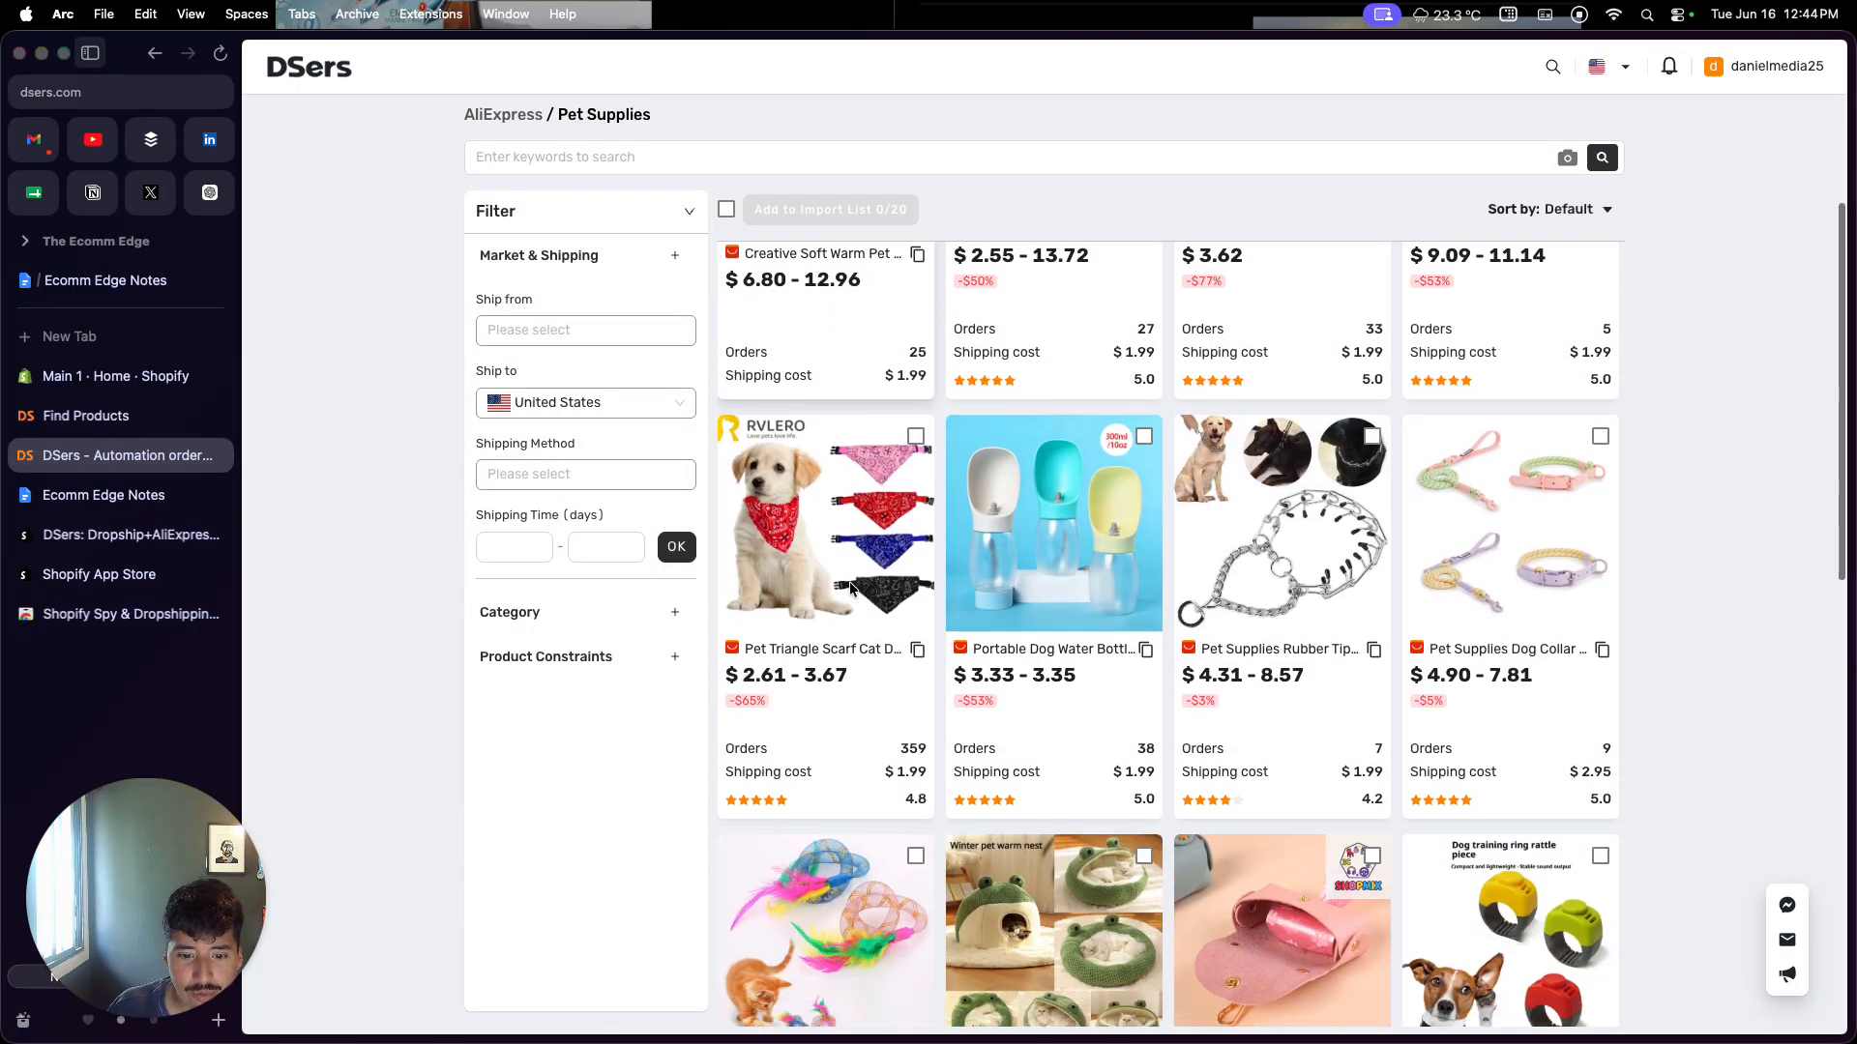
{"action": "scroll", "coordinate": [850, 583], "scroll_direction": "down", "scroll_amount": 1}
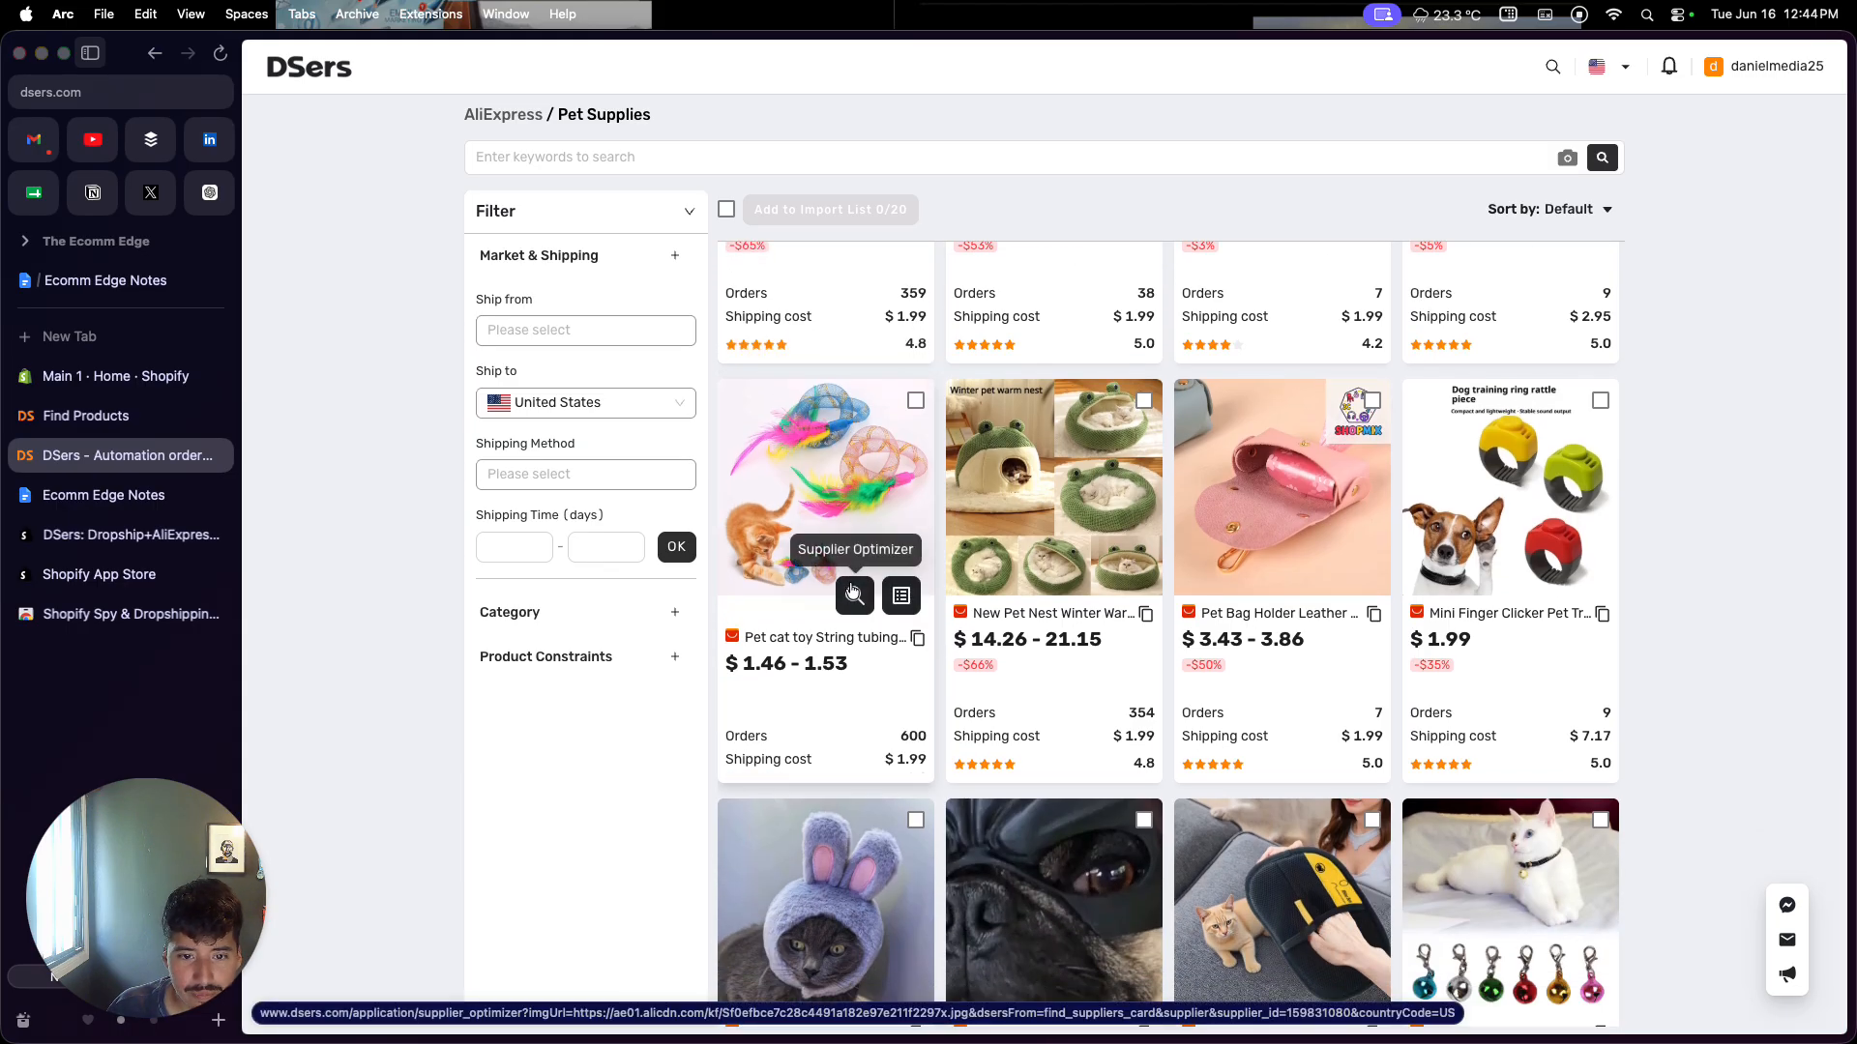
{"action": "scroll", "coordinate": [851, 590], "scroll_direction": "down", "scroll_amount": 2}
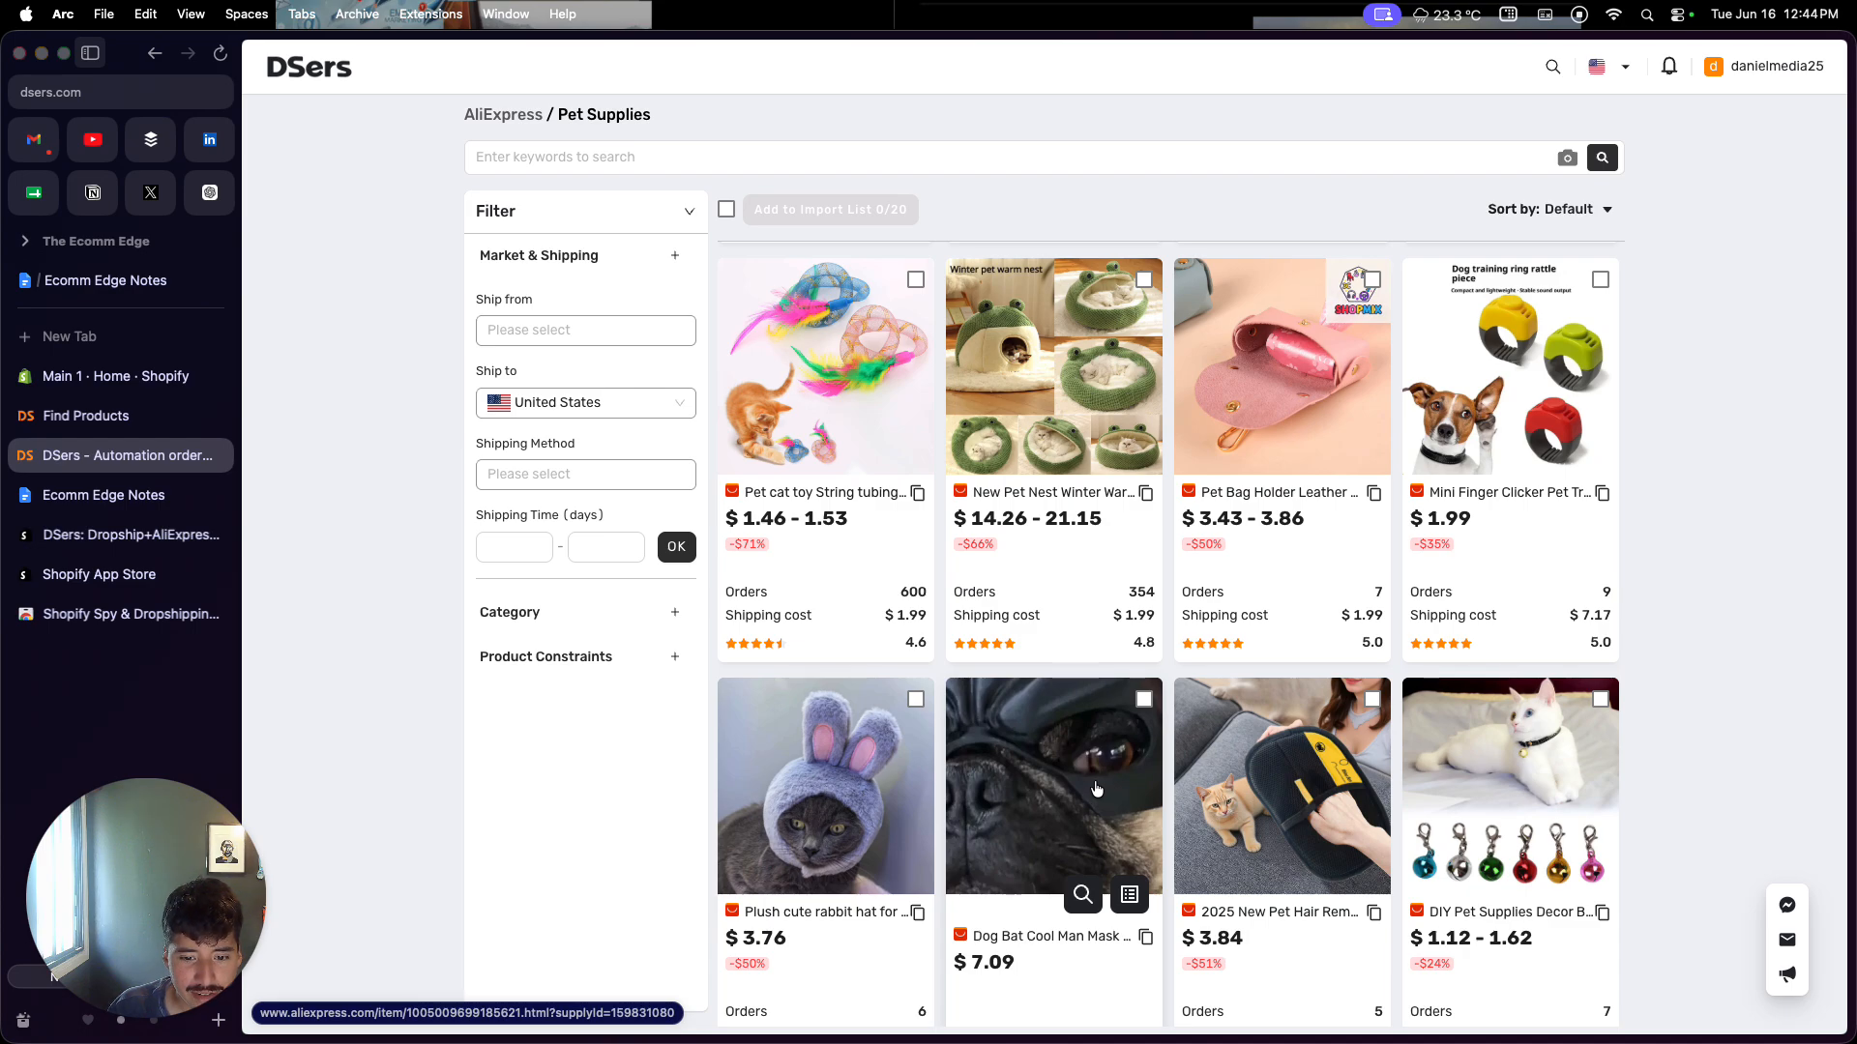
{"action": "left_click", "coordinate": [1144, 700]}
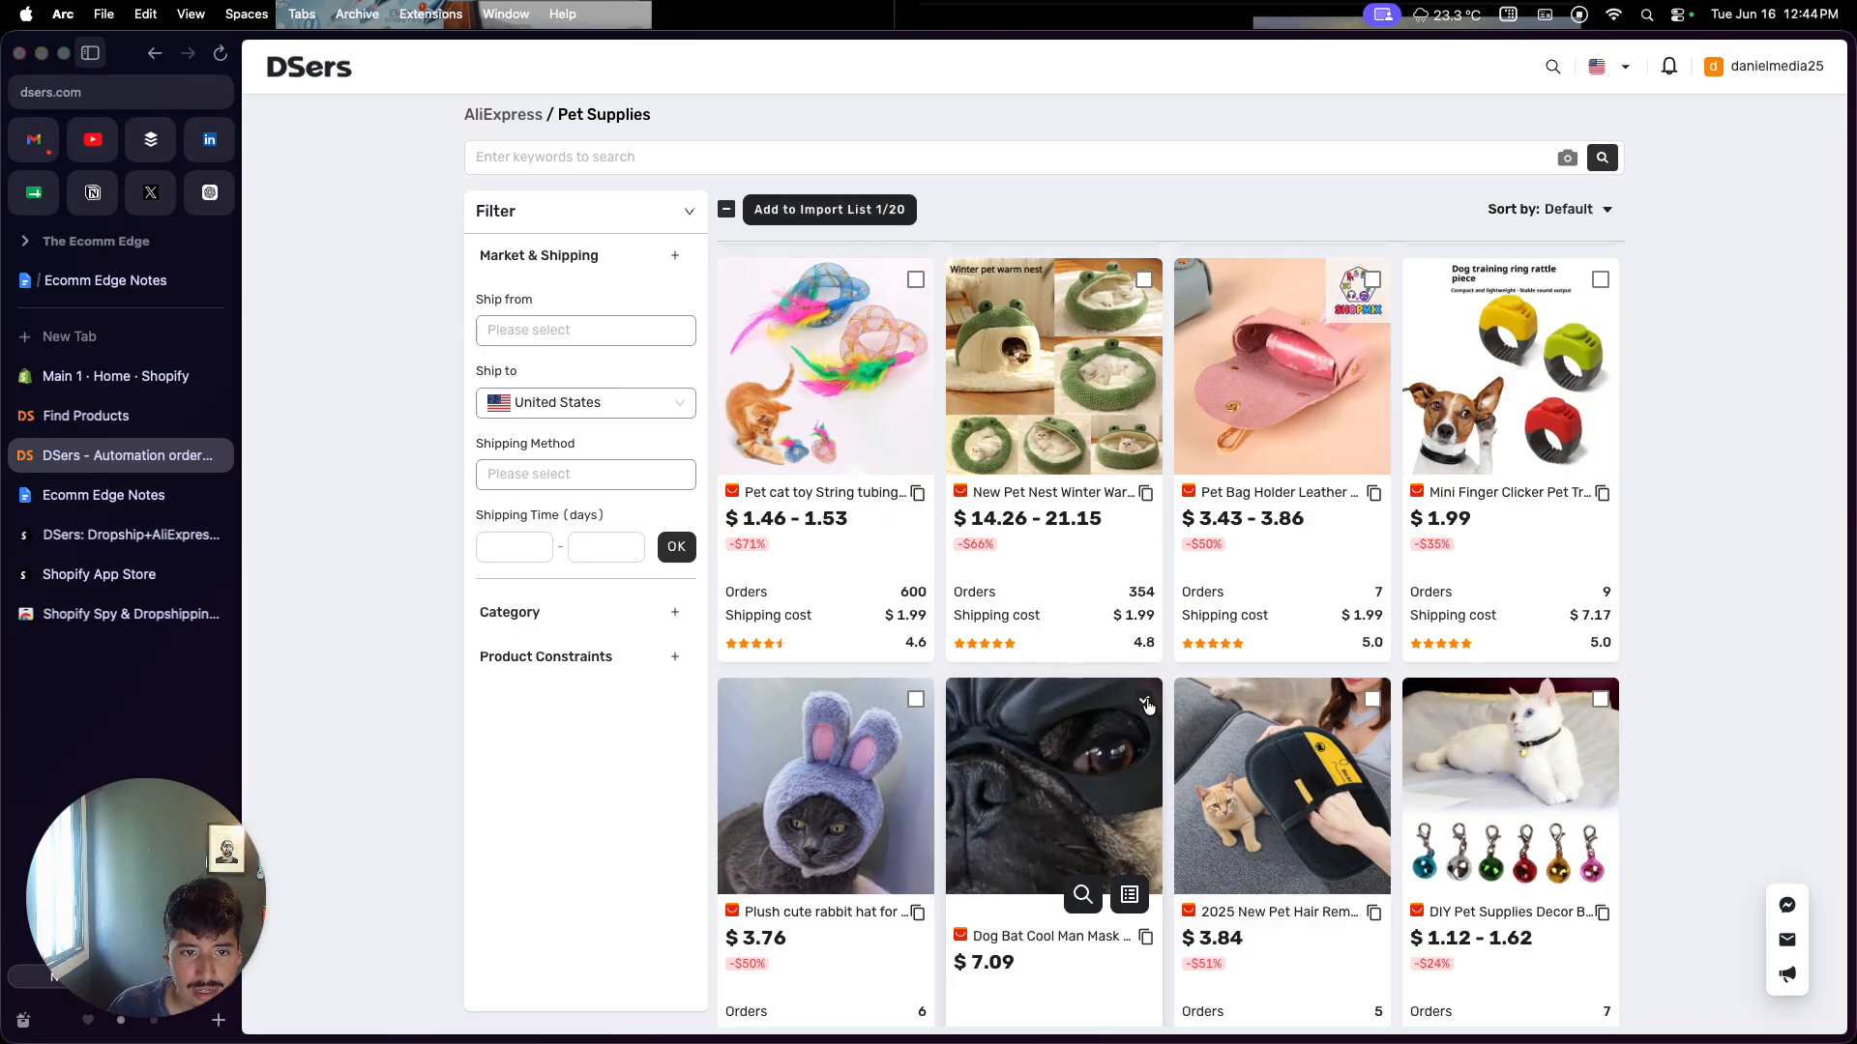
{"action": "left_click", "coordinate": [837, 213]}
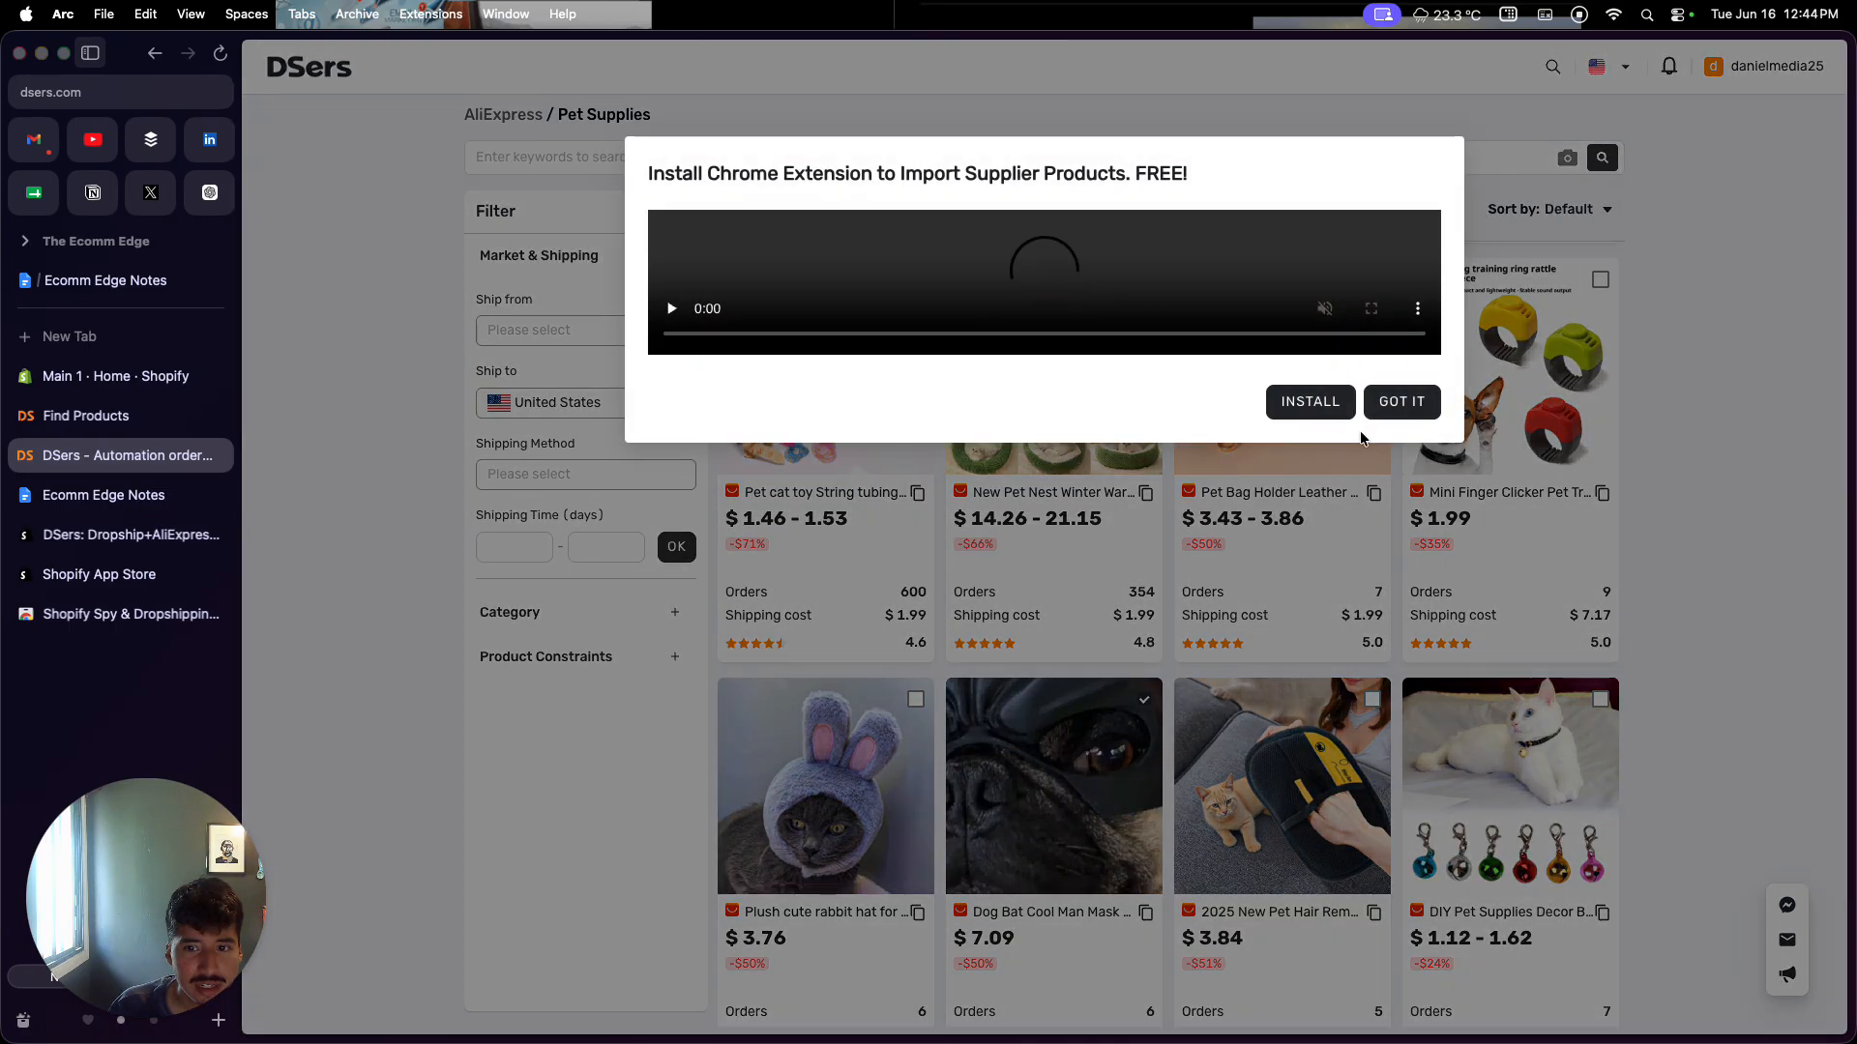
{"action": "left_click", "coordinate": [1404, 413]}
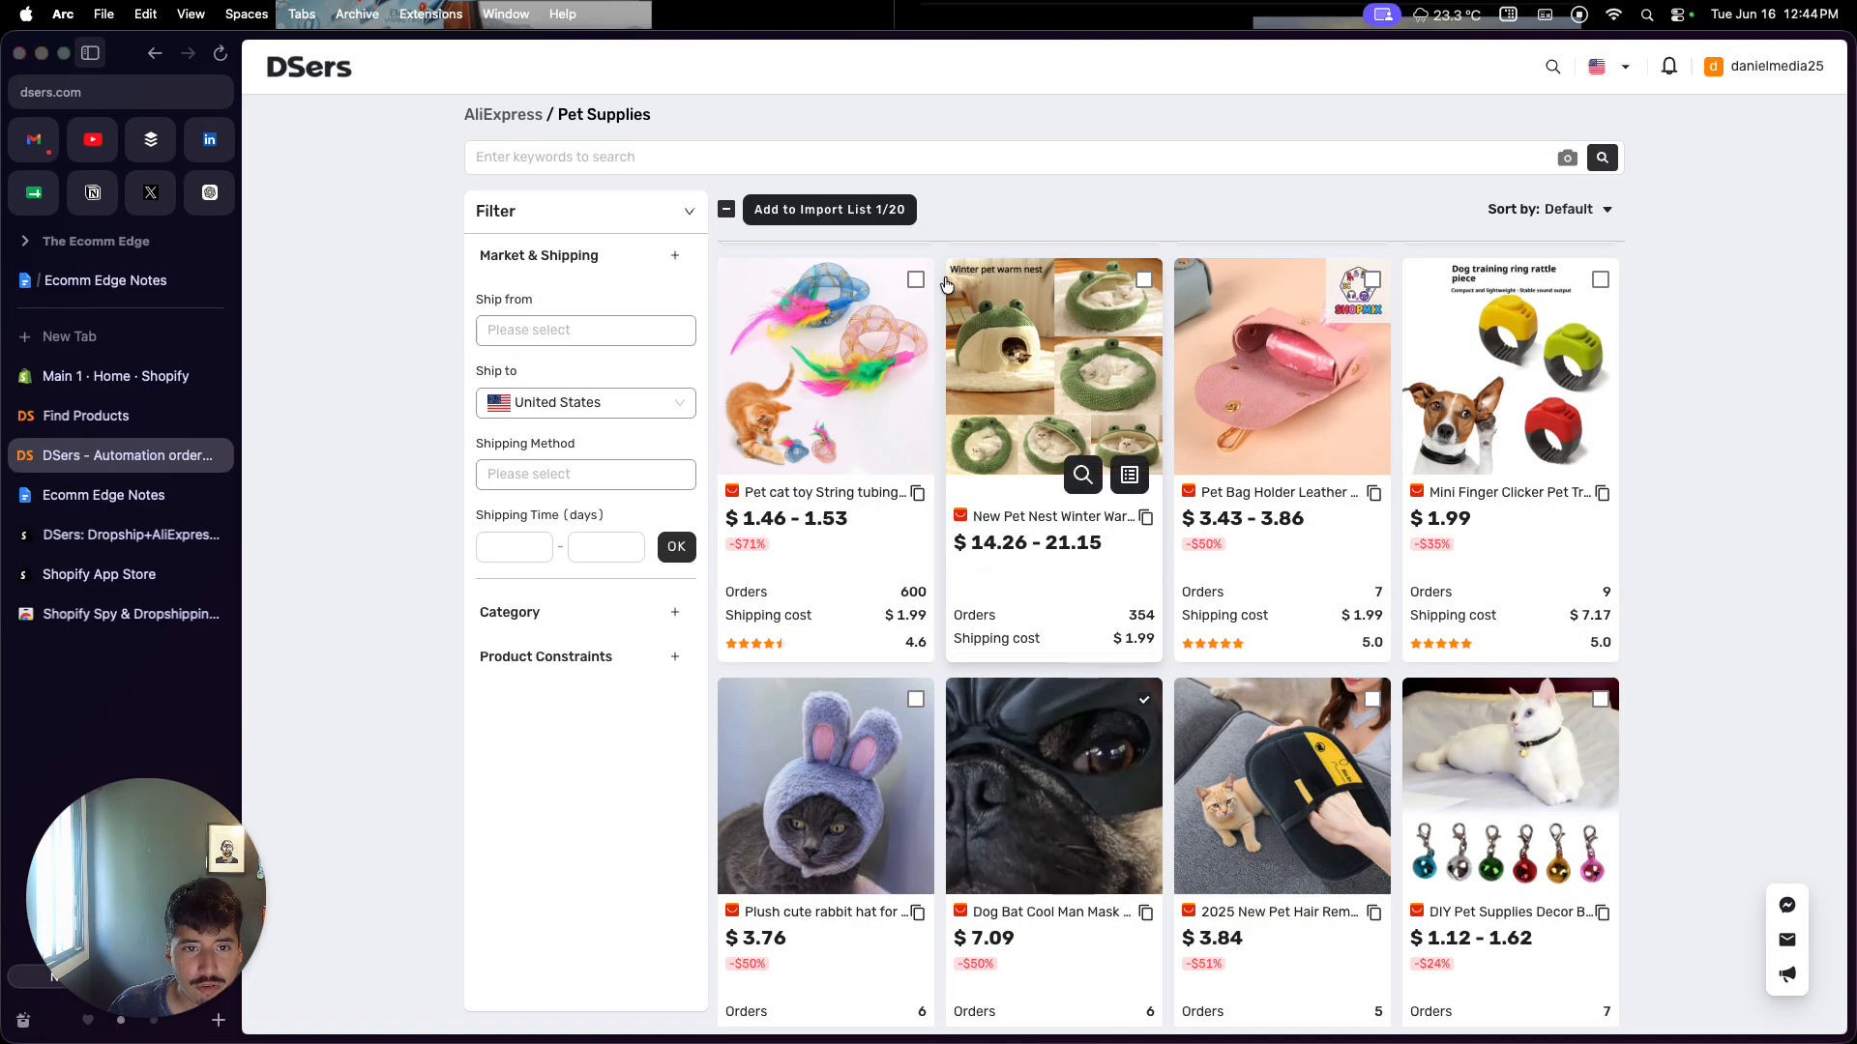
{"action": "left_click", "coordinate": [878, 211]}
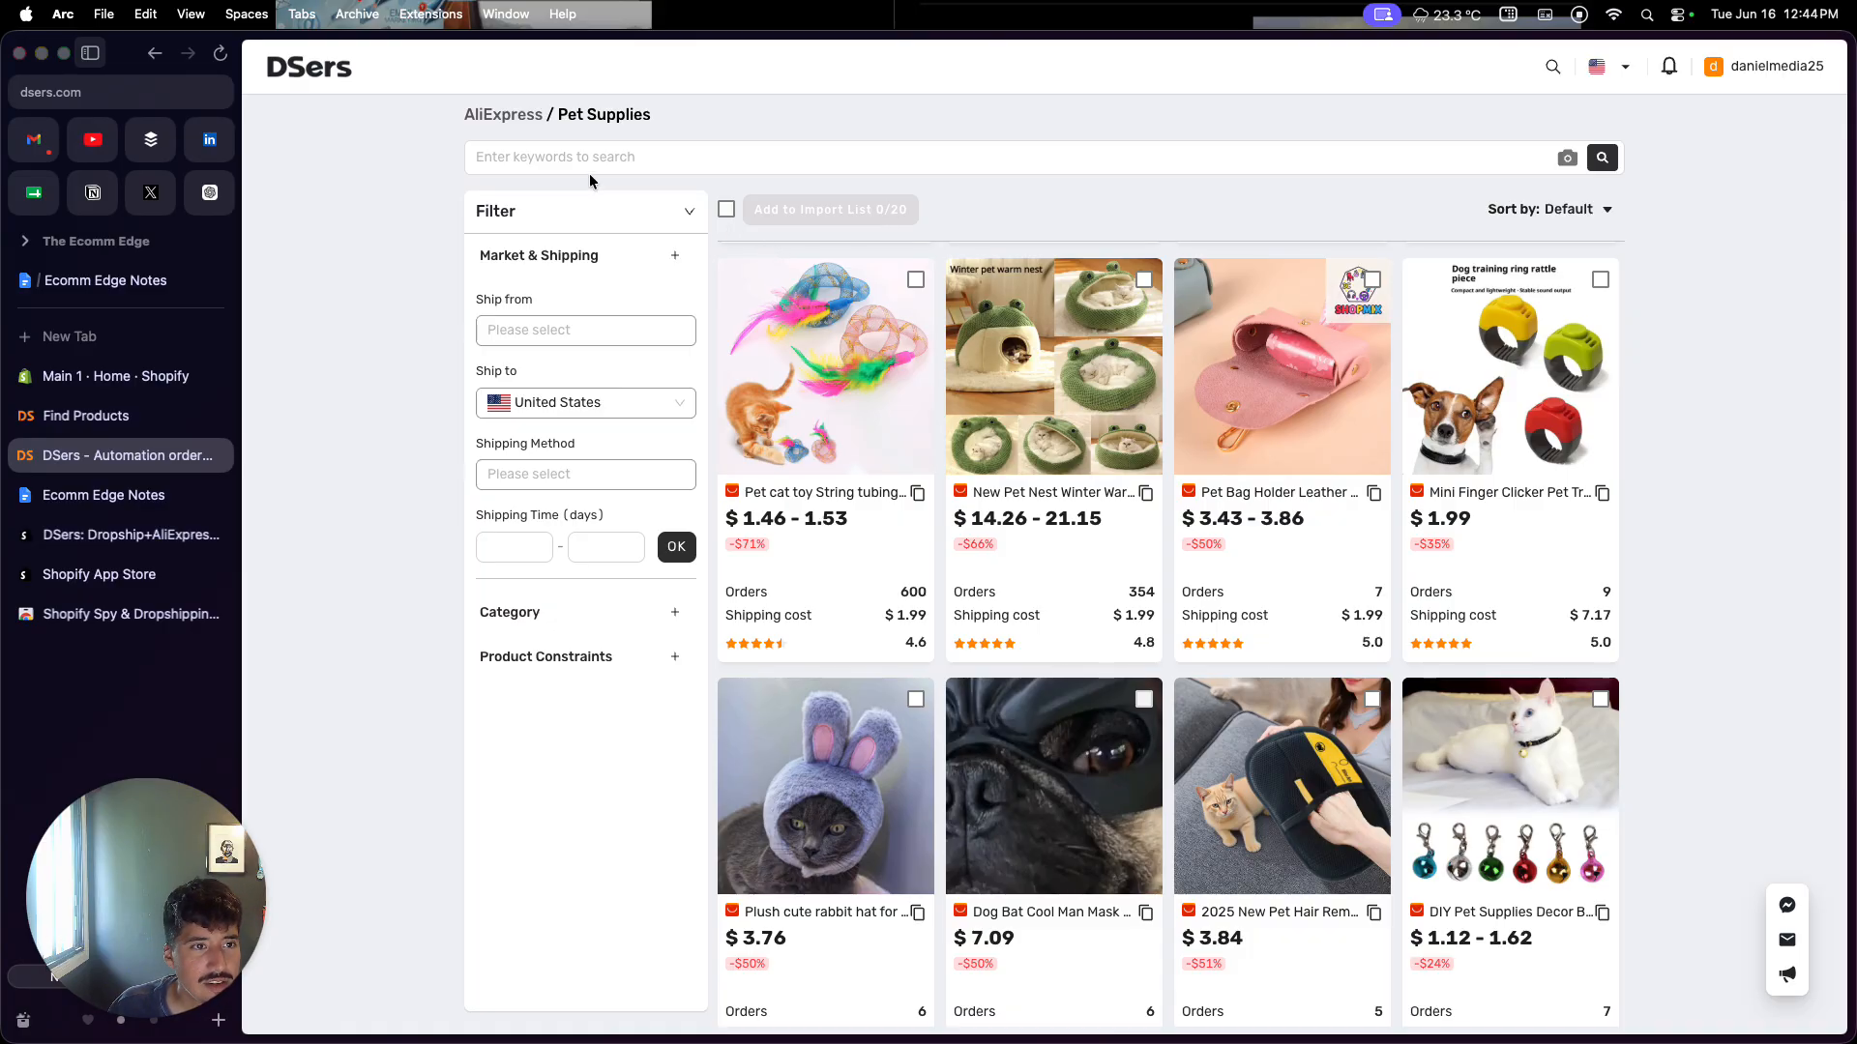
Step: Go to the import list, start pushing the Dog Bat Cool Man Mask and select kx7mwr-14 as its store
{"action": "left_click", "coordinate": [499, 114]}
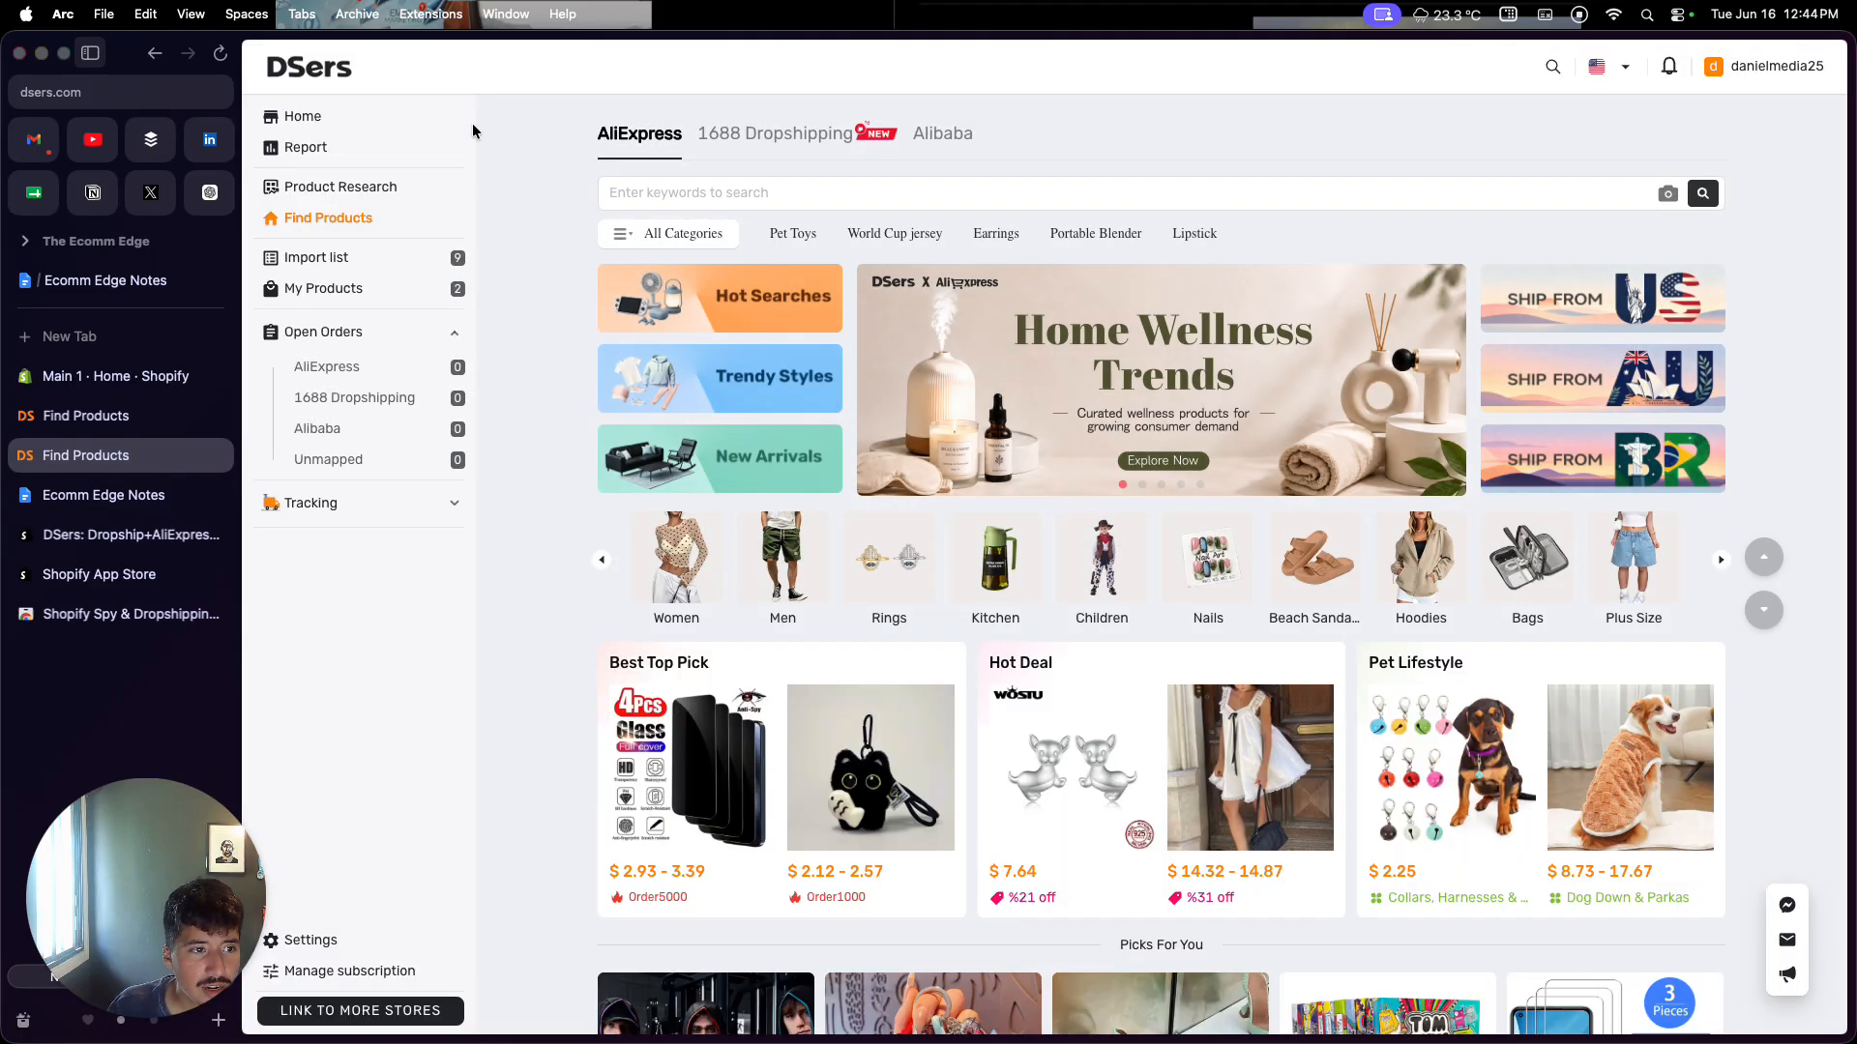
{"action": "left_click", "coordinate": [325, 263]}
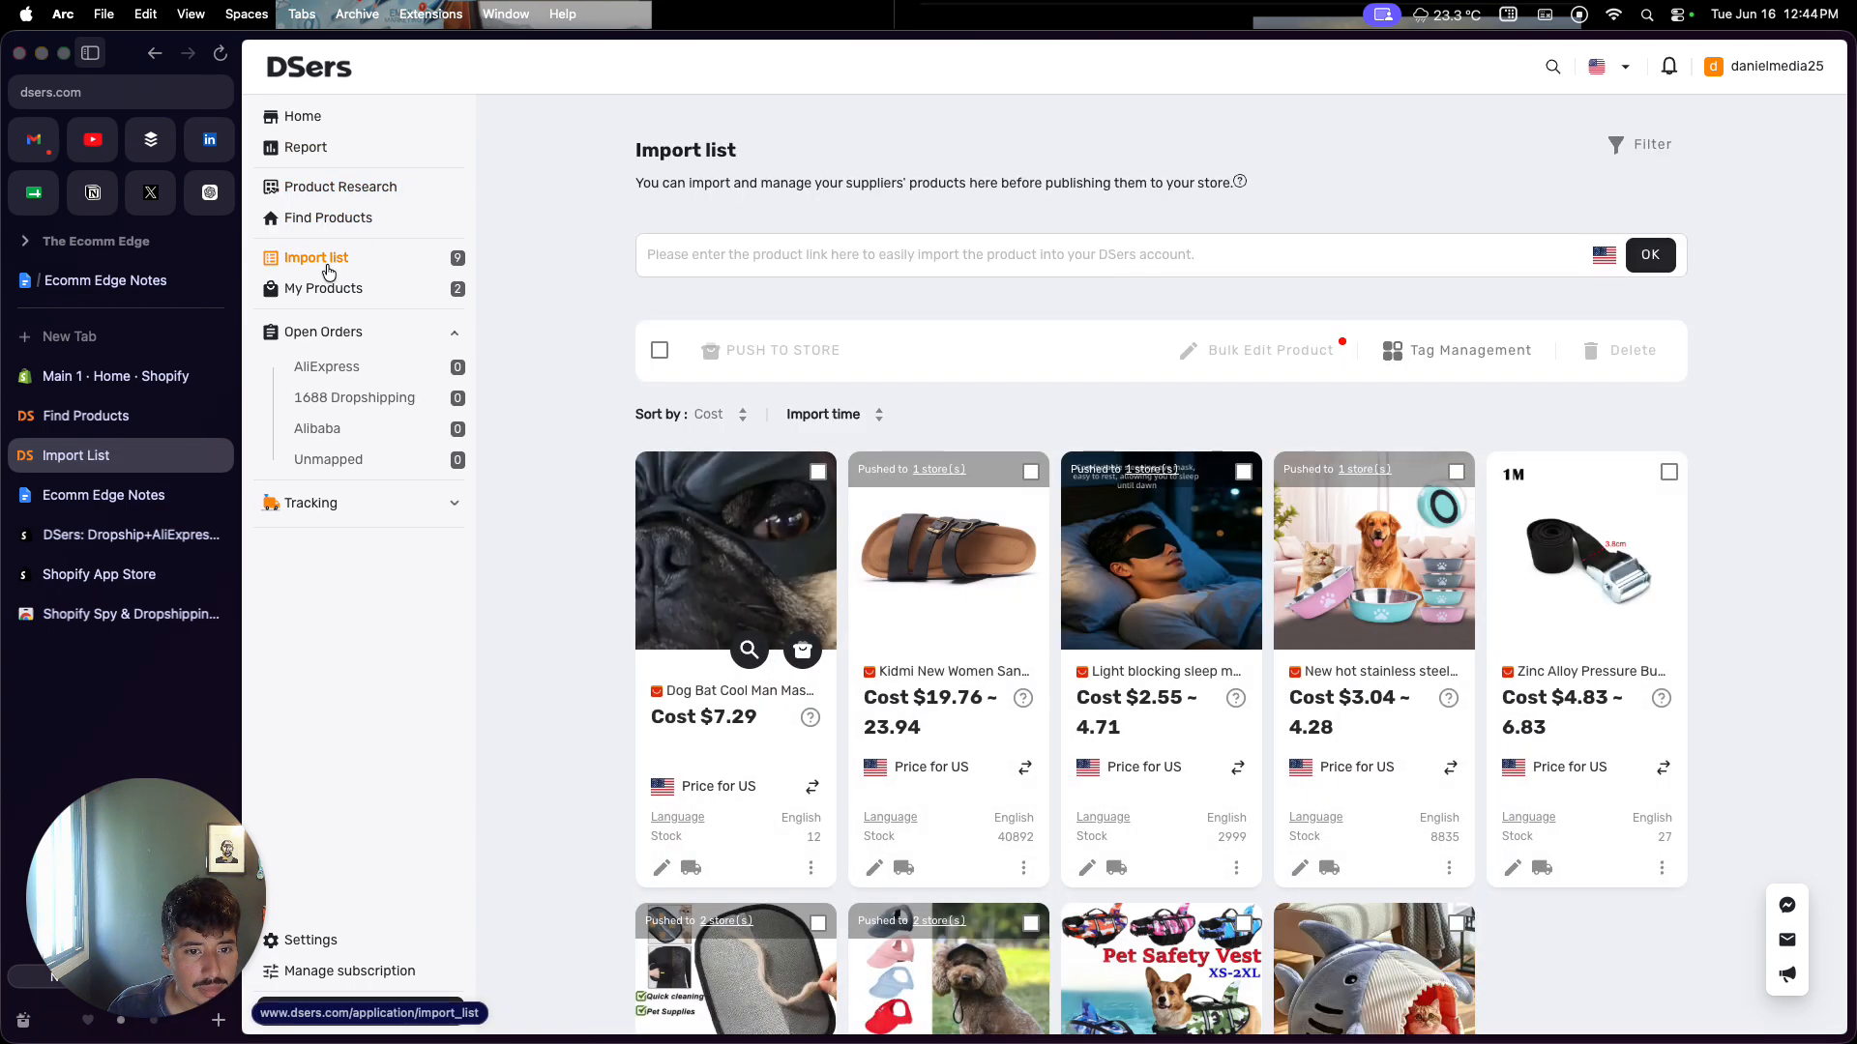
{"action": "left_click", "coordinate": [818, 476]}
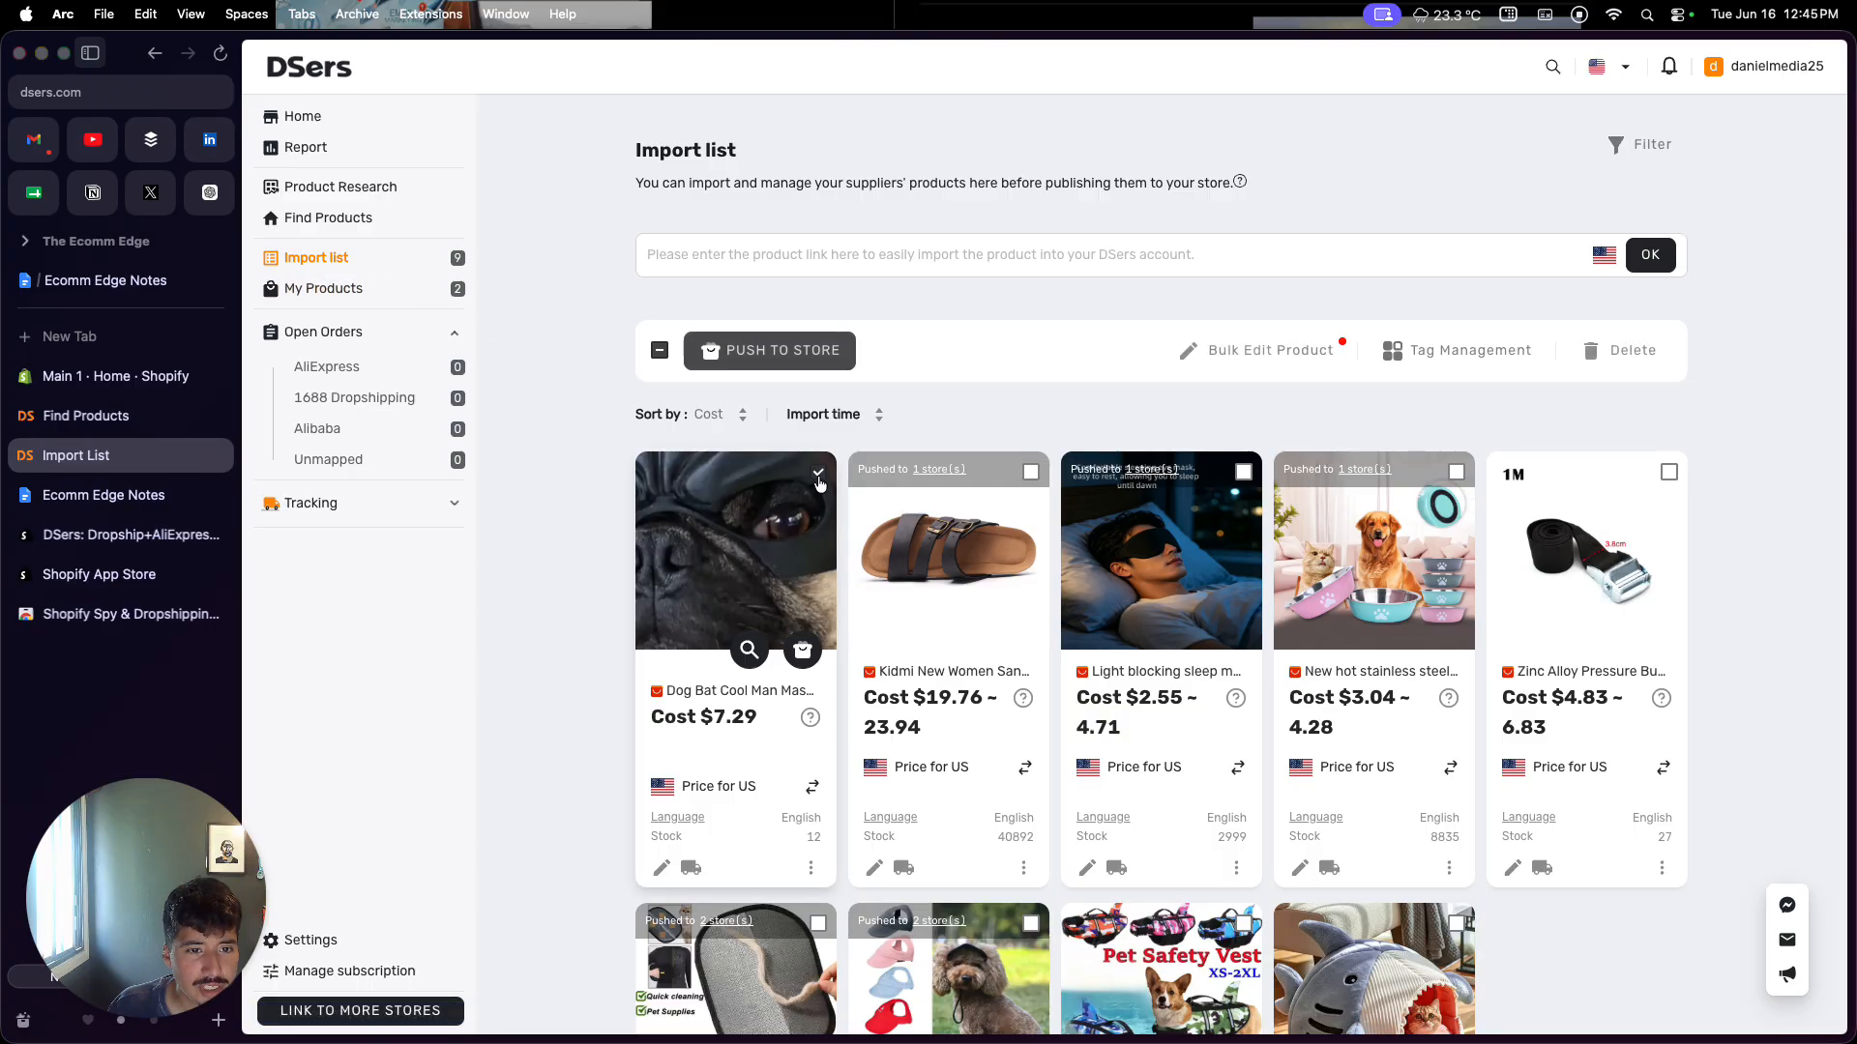
{"action": "left_click", "coordinate": [809, 359]}
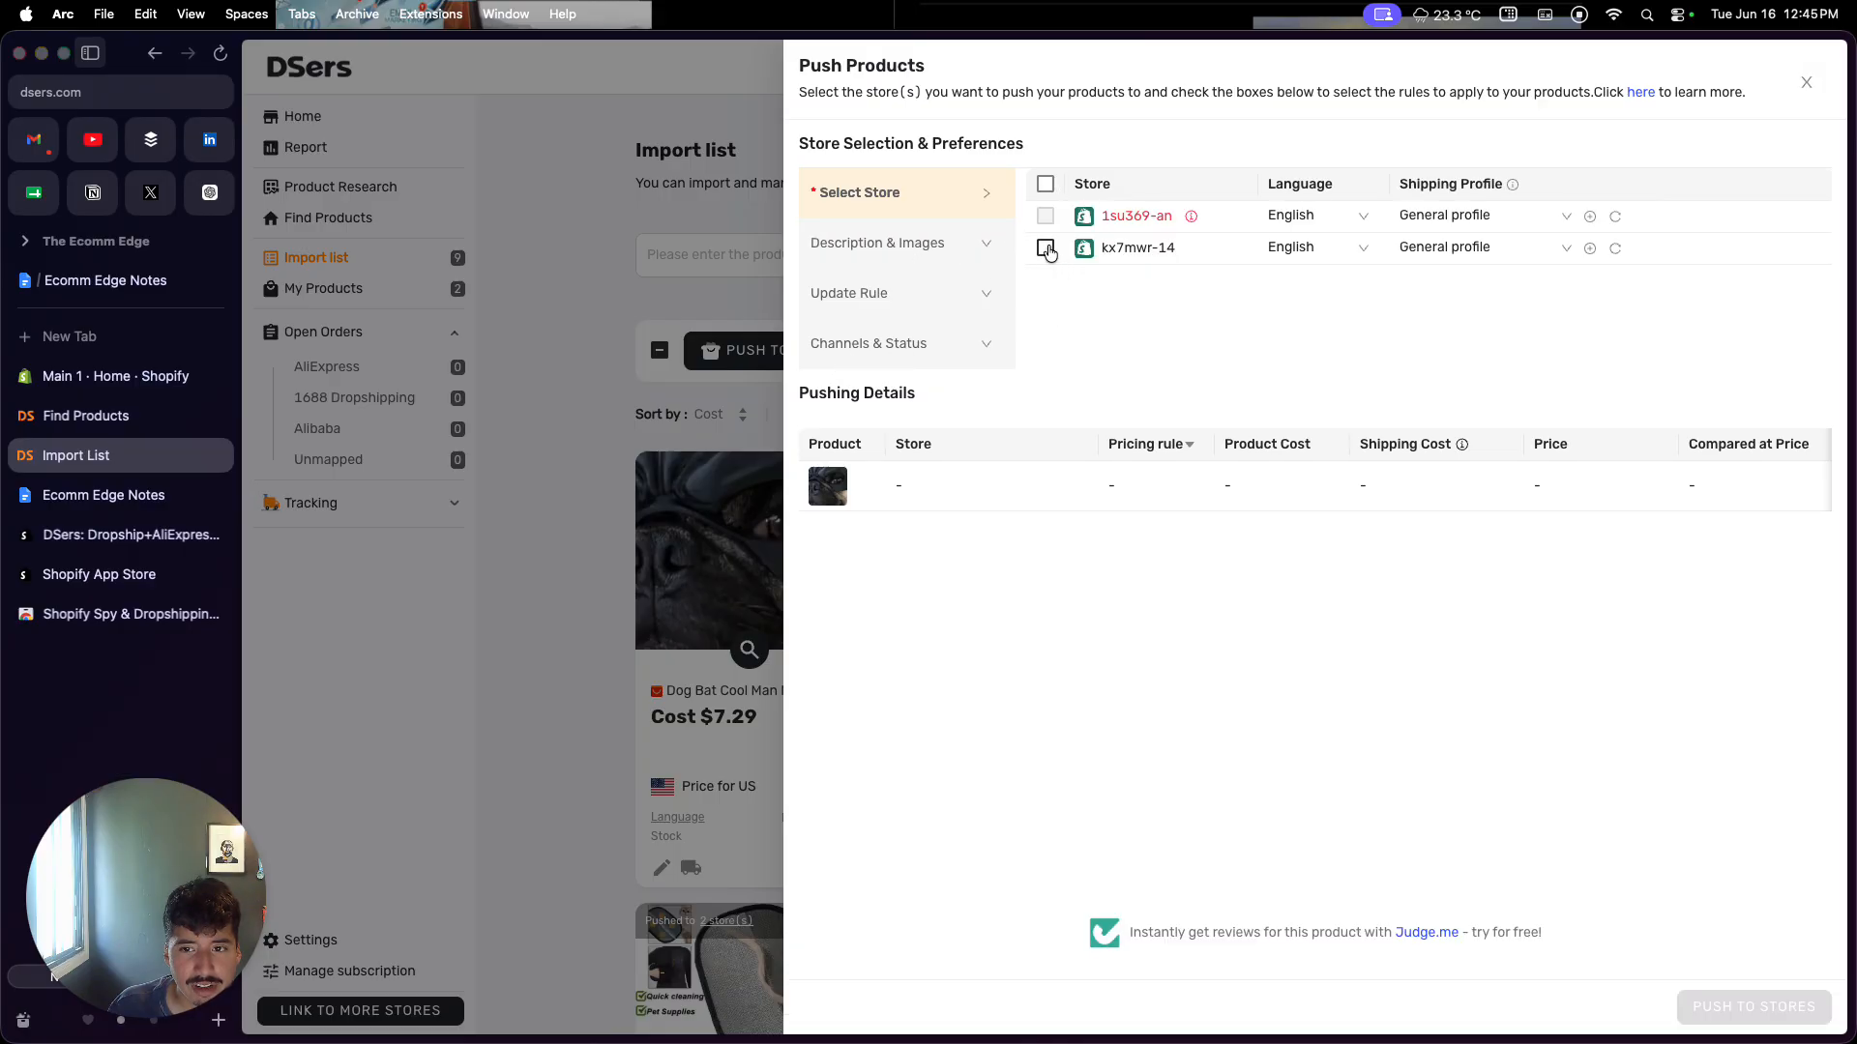
{"action": "left_click", "coordinate": [1047, 249]}
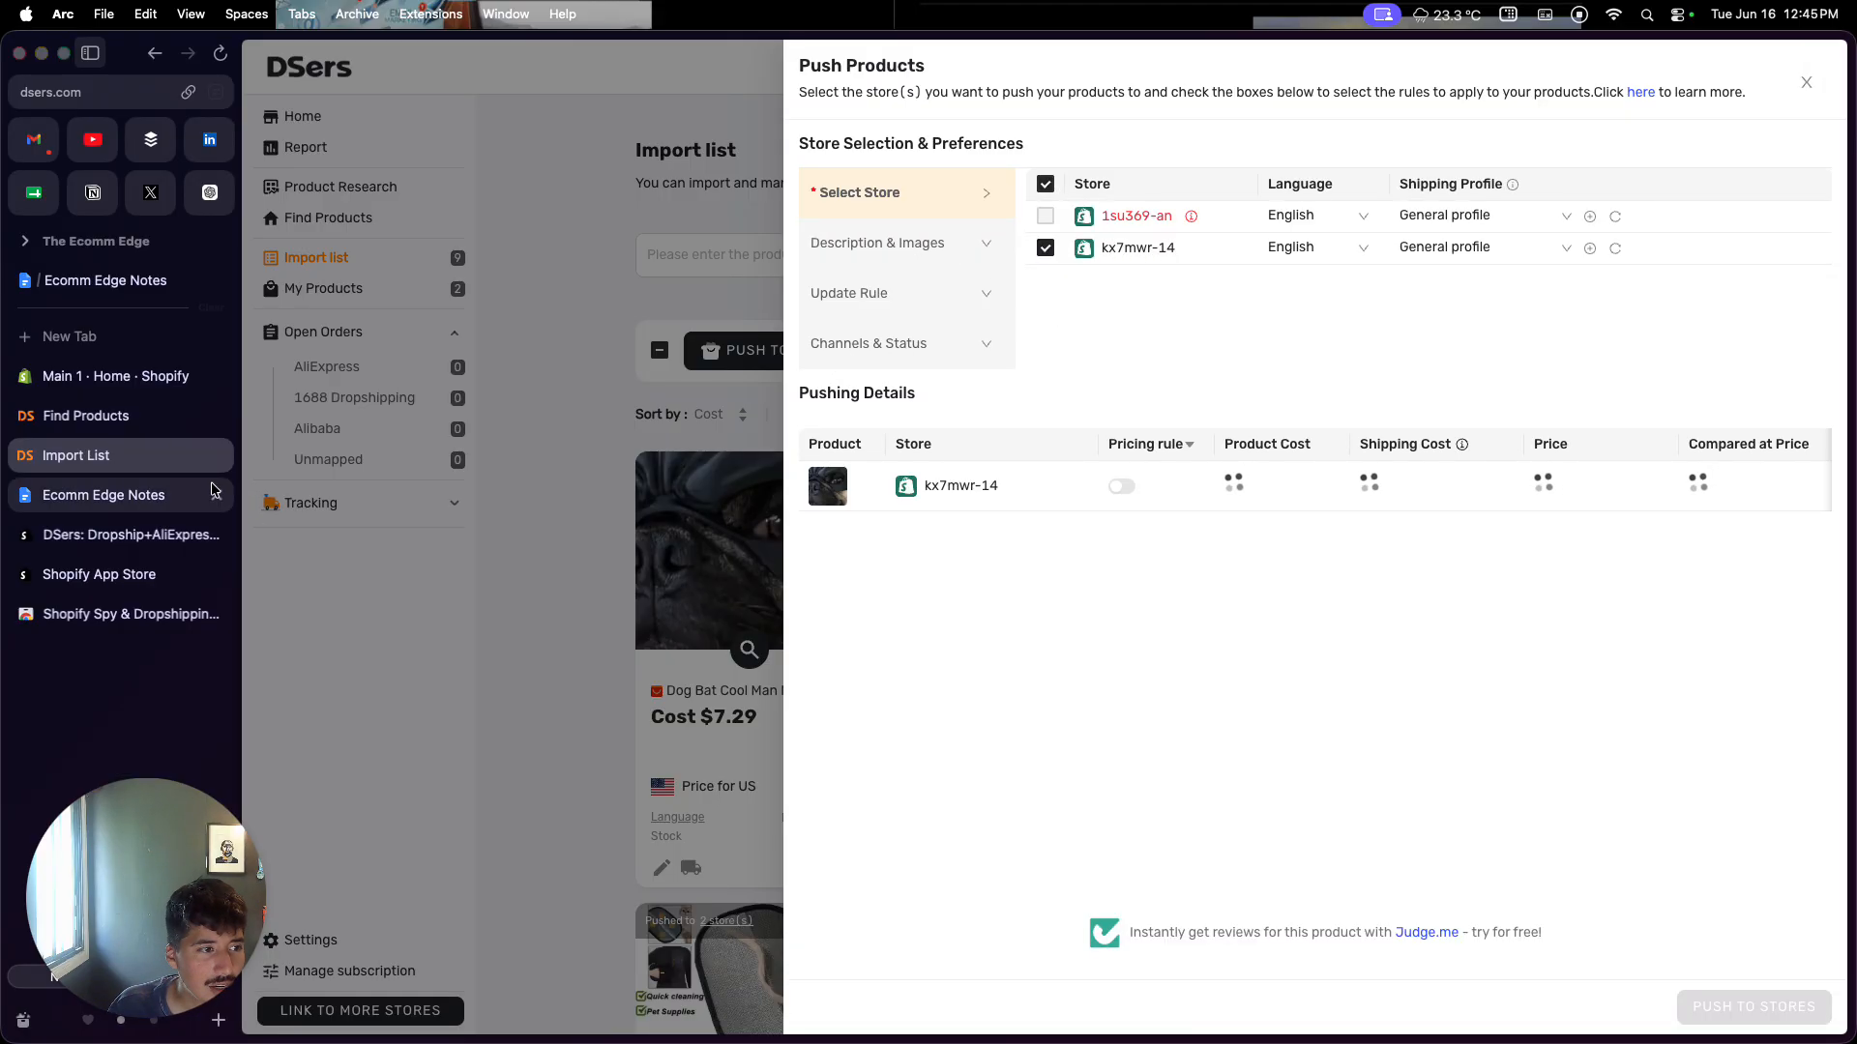
Step: Check the store's myshopify.com address in the Shopify general settings and return to the Push Products form
{"action": "left_click", "coordinate": [116, 376]}
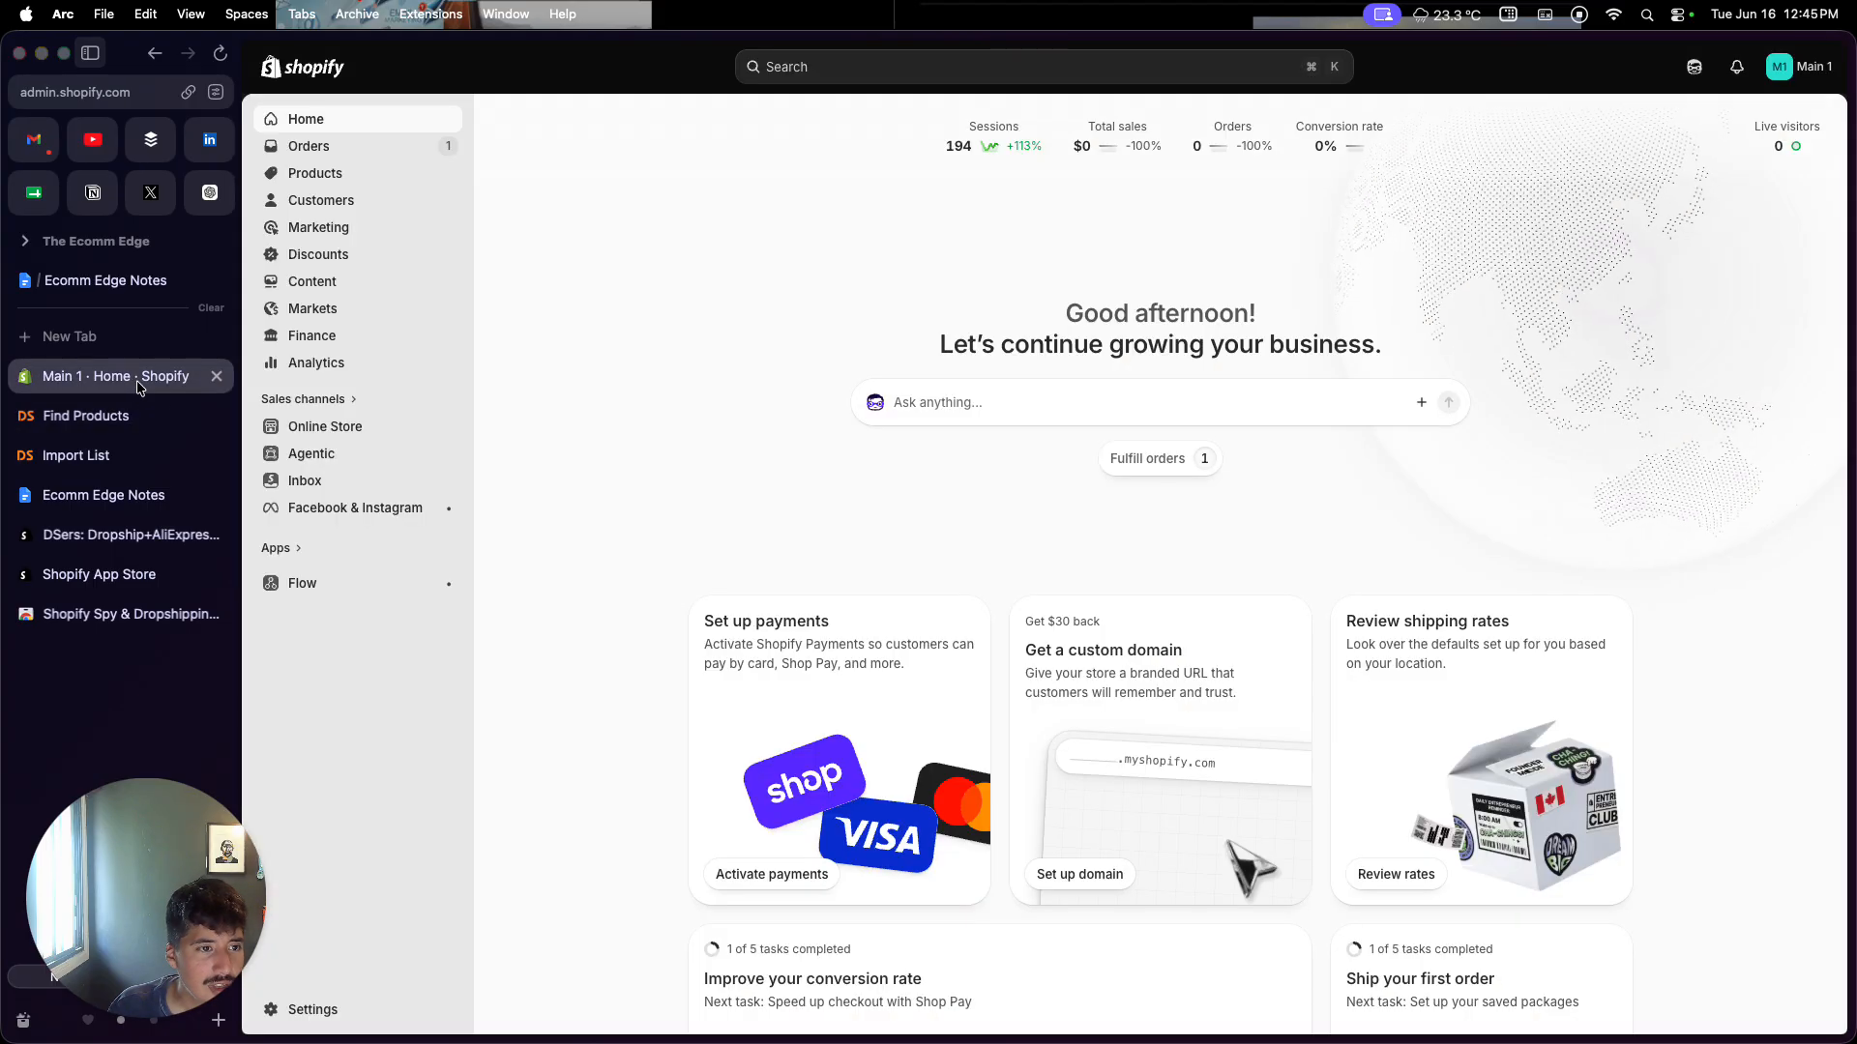
{"action": "left_click", "coordinate": [356, 1006]}
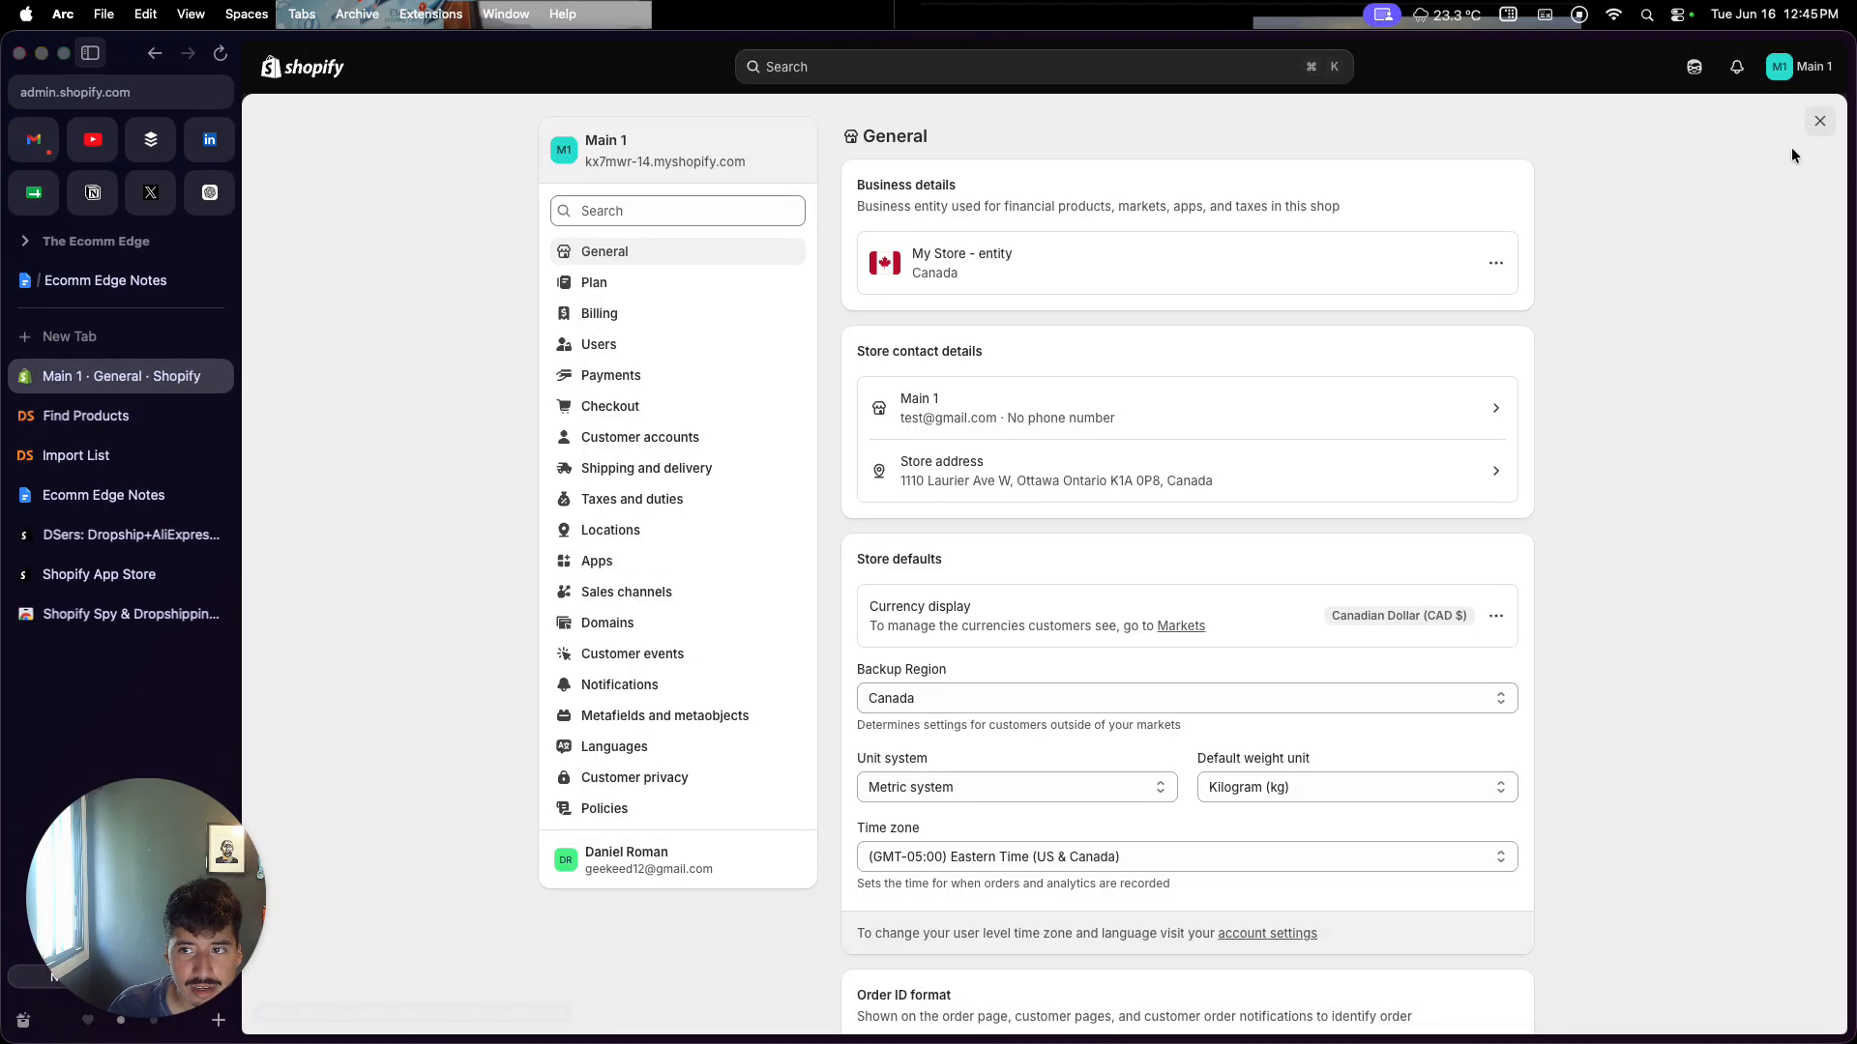
{"action": "left_click", "coordinate": [1819, 120]}
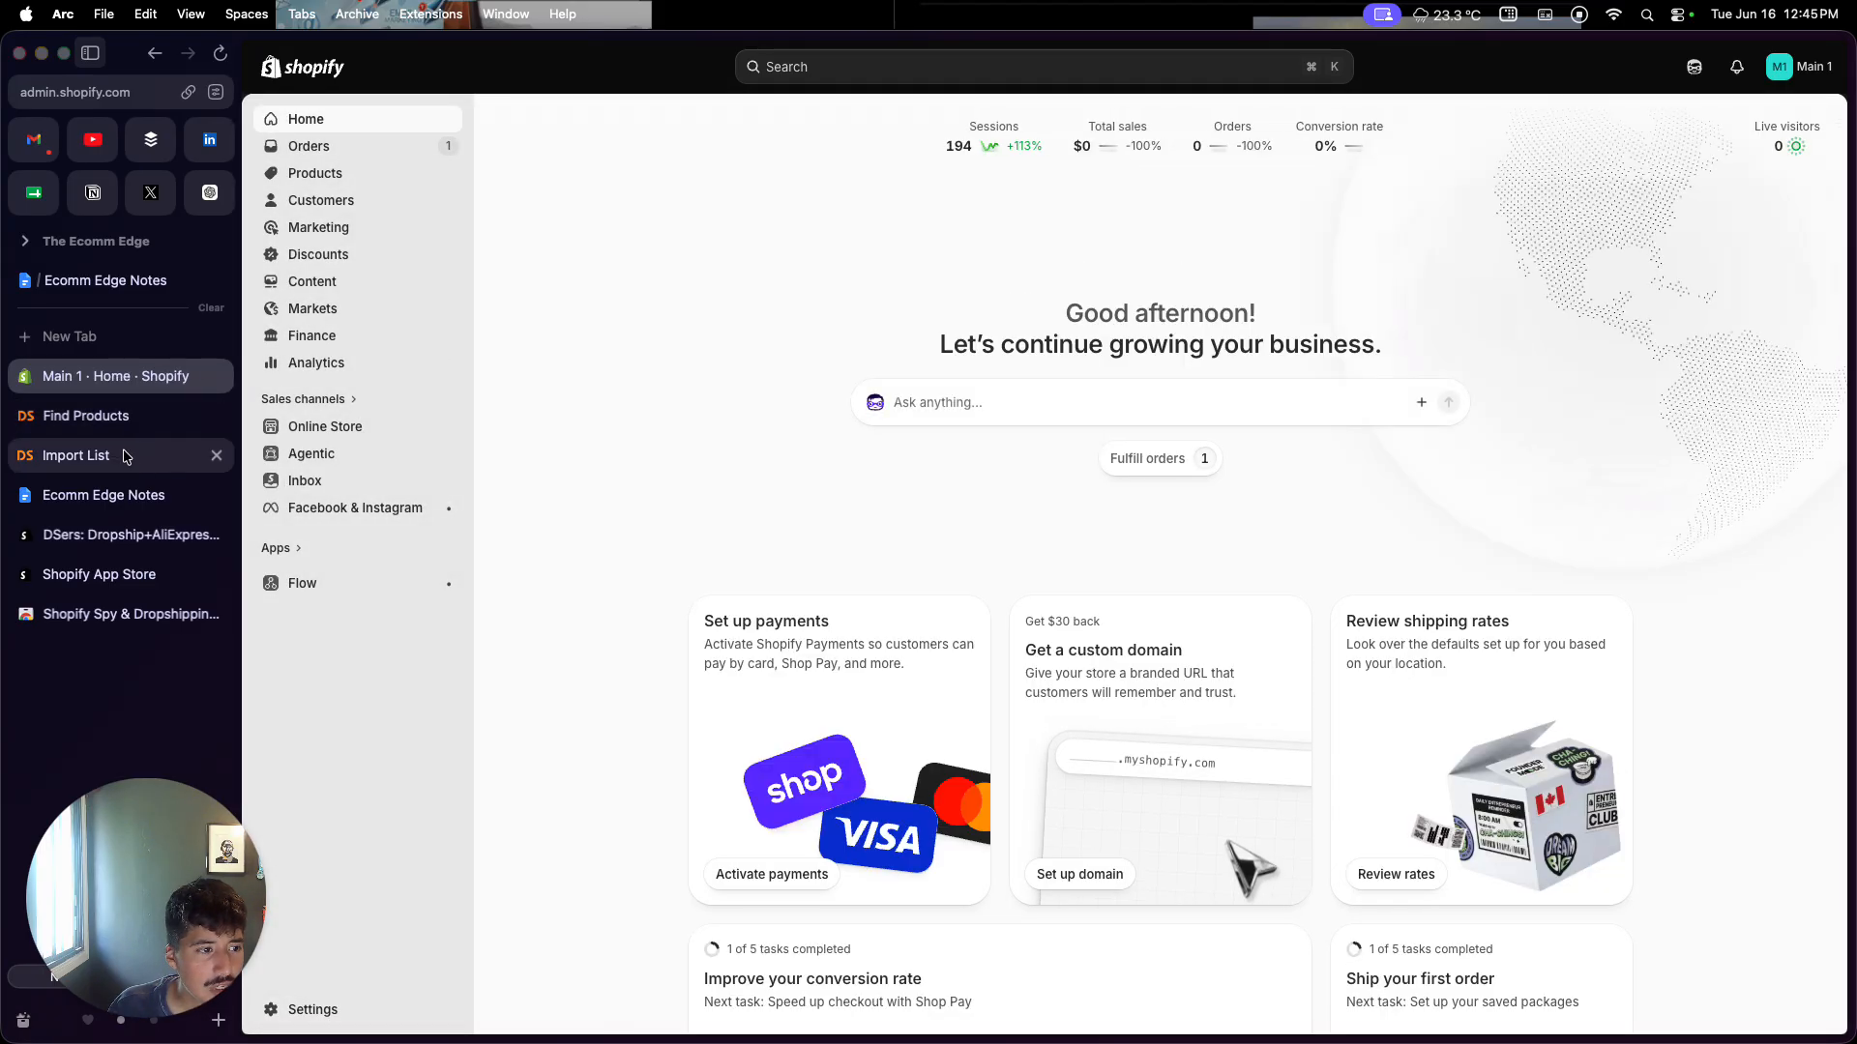
{"action": "left_click", "coordinate": [126, 457]}
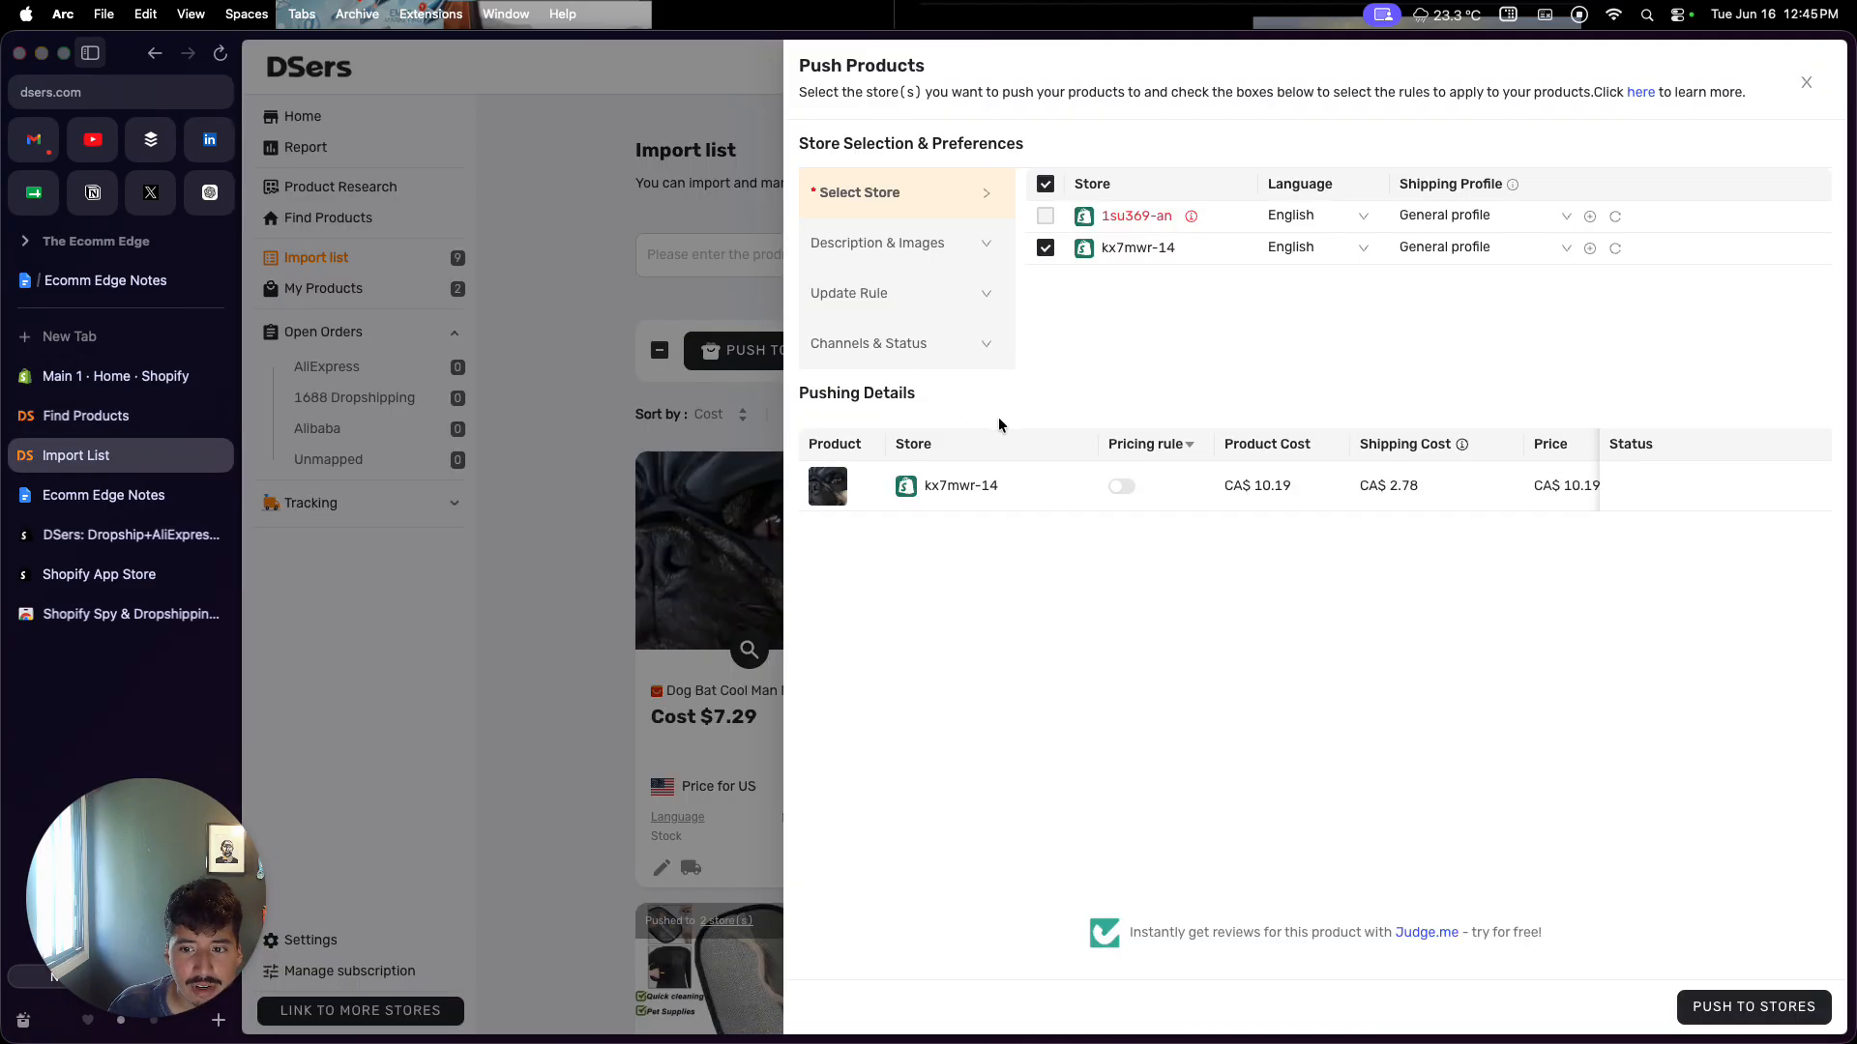
Step: Push the Dog Bat Cool Man Mask to the selected store and view the product list in the Shopify admin
{"action": "left_click", "coordinate": [1773, 1004]}
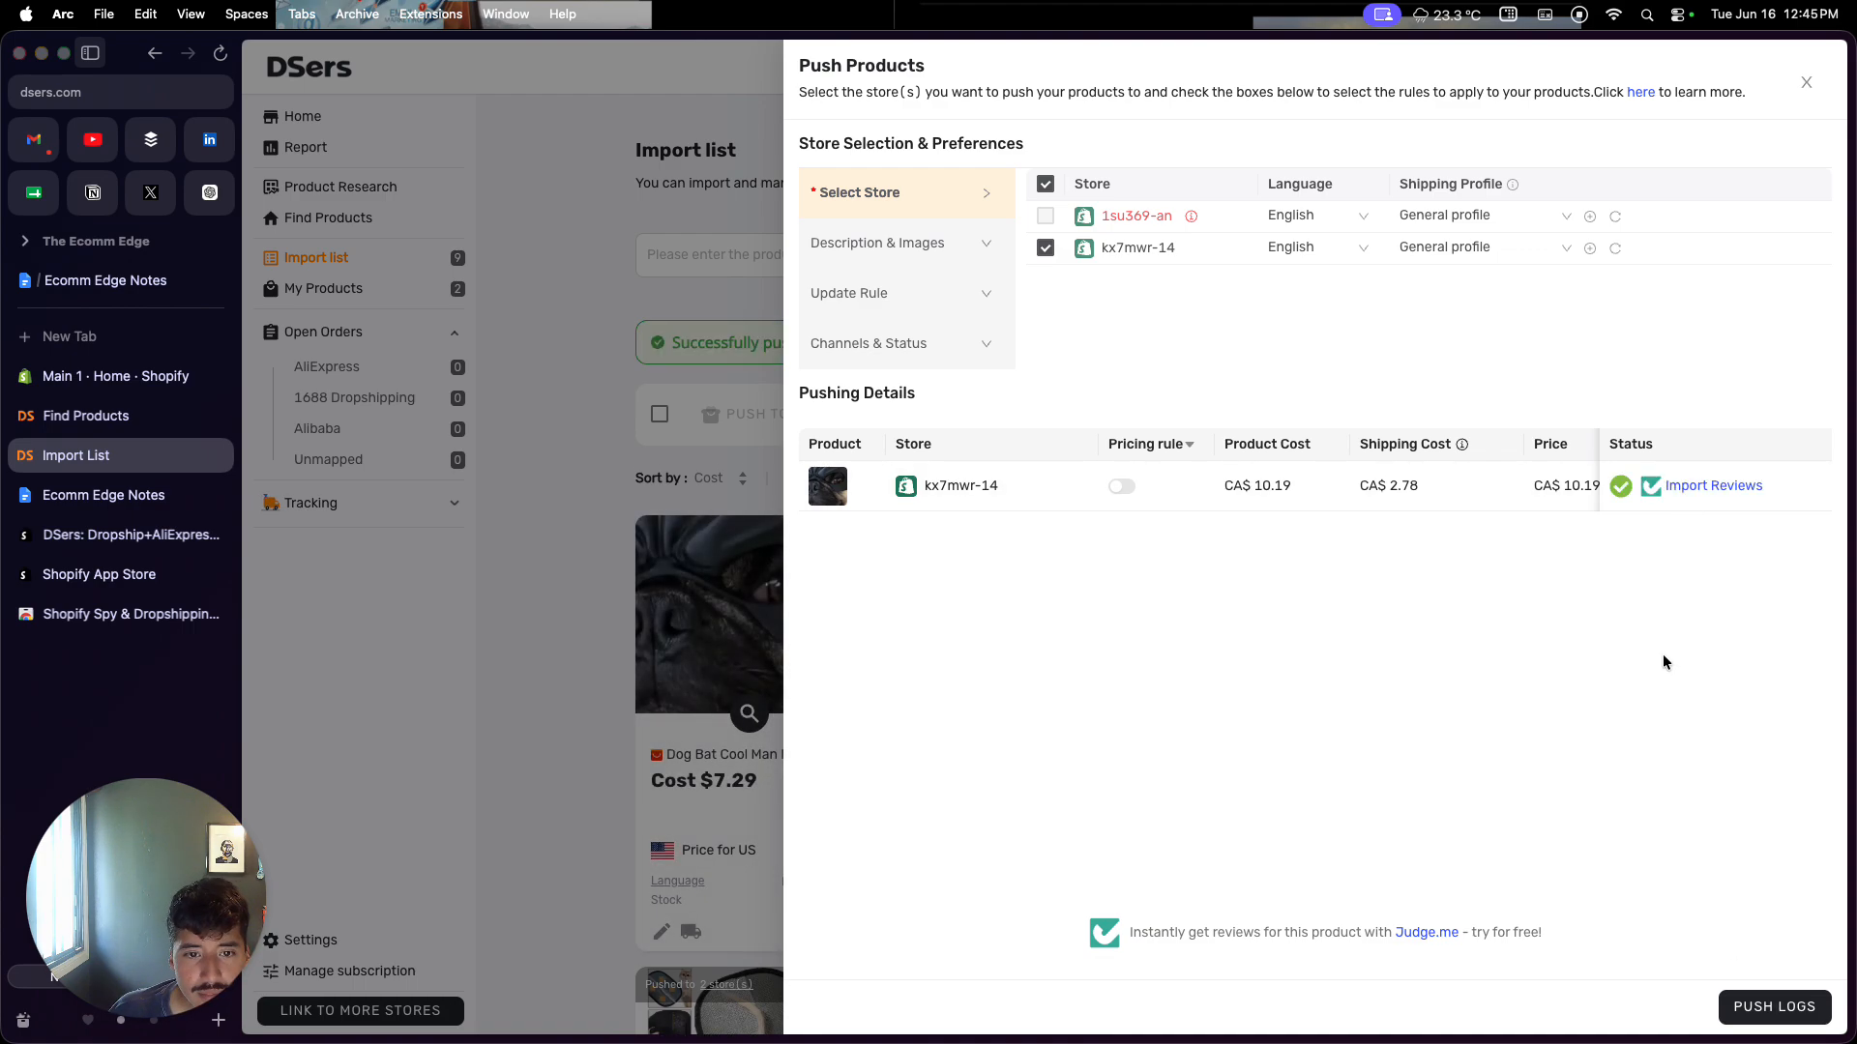
{"action": "left_click", "coordinate": [116, 376]}
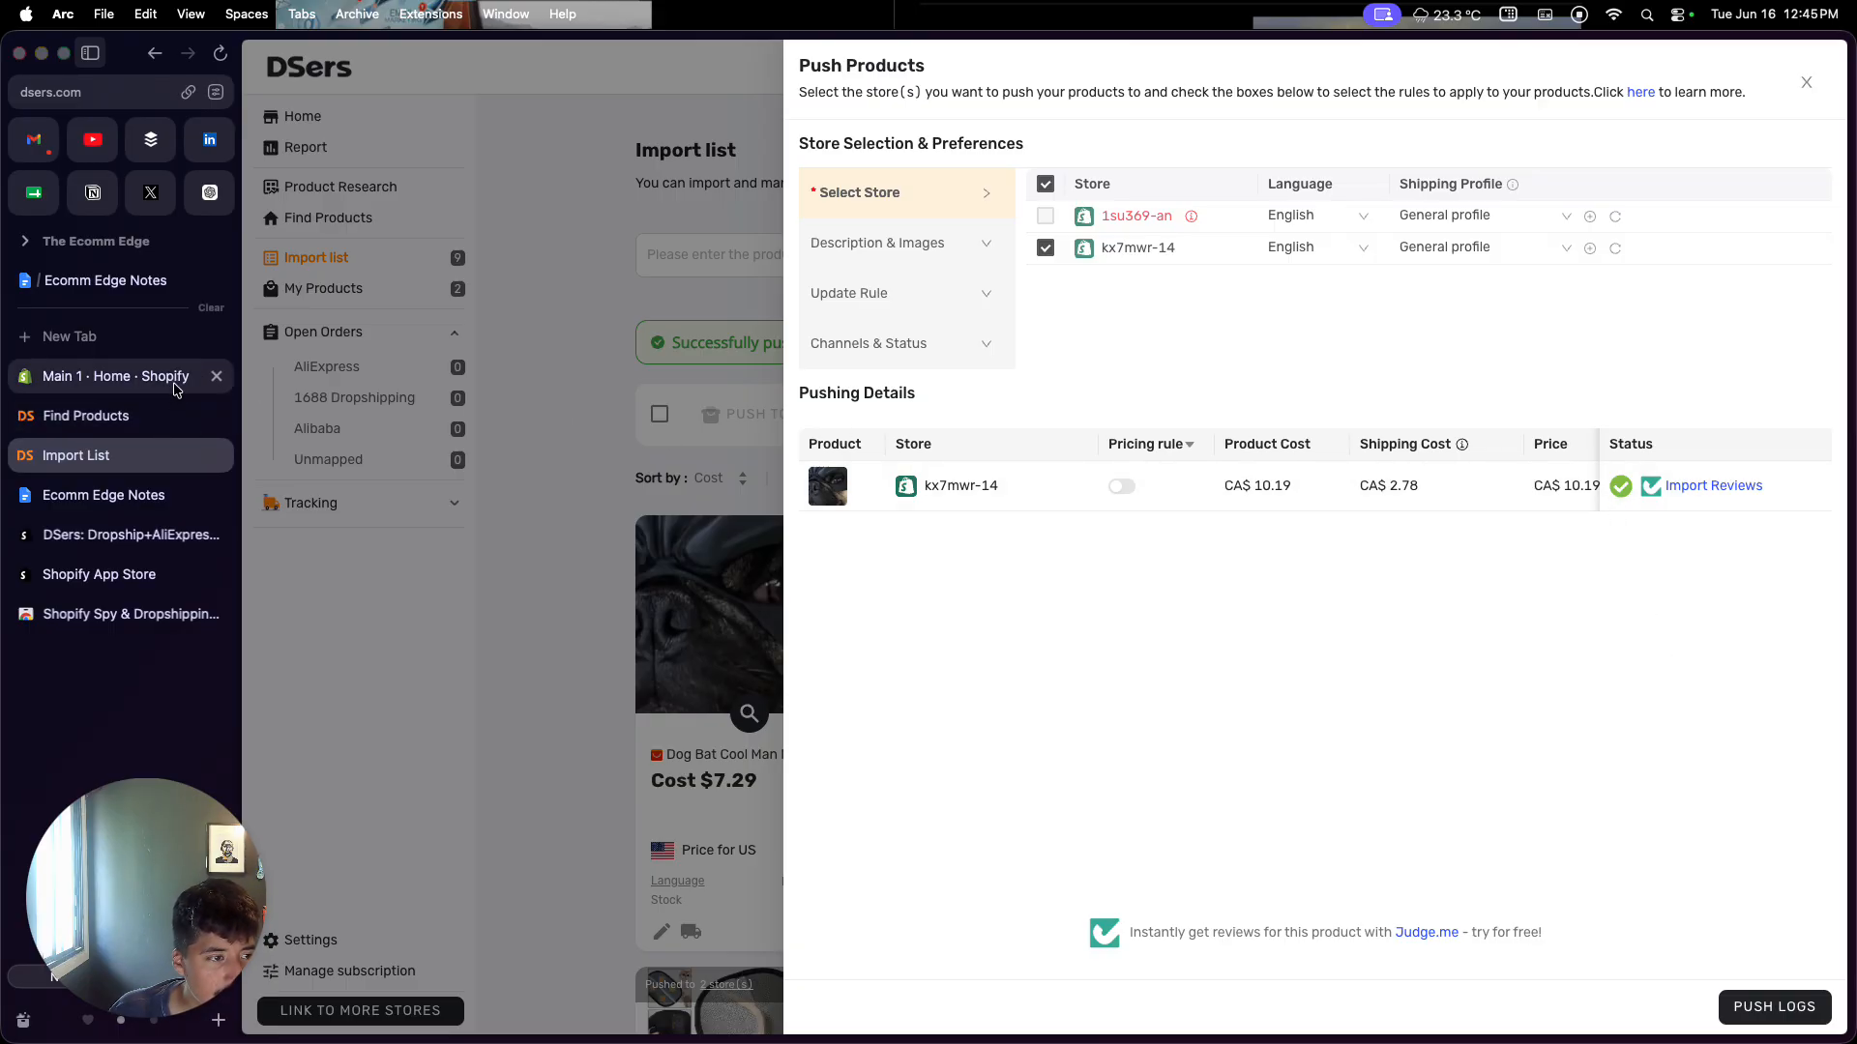
{"action": "left_click", "coordinate": [297, 175]}
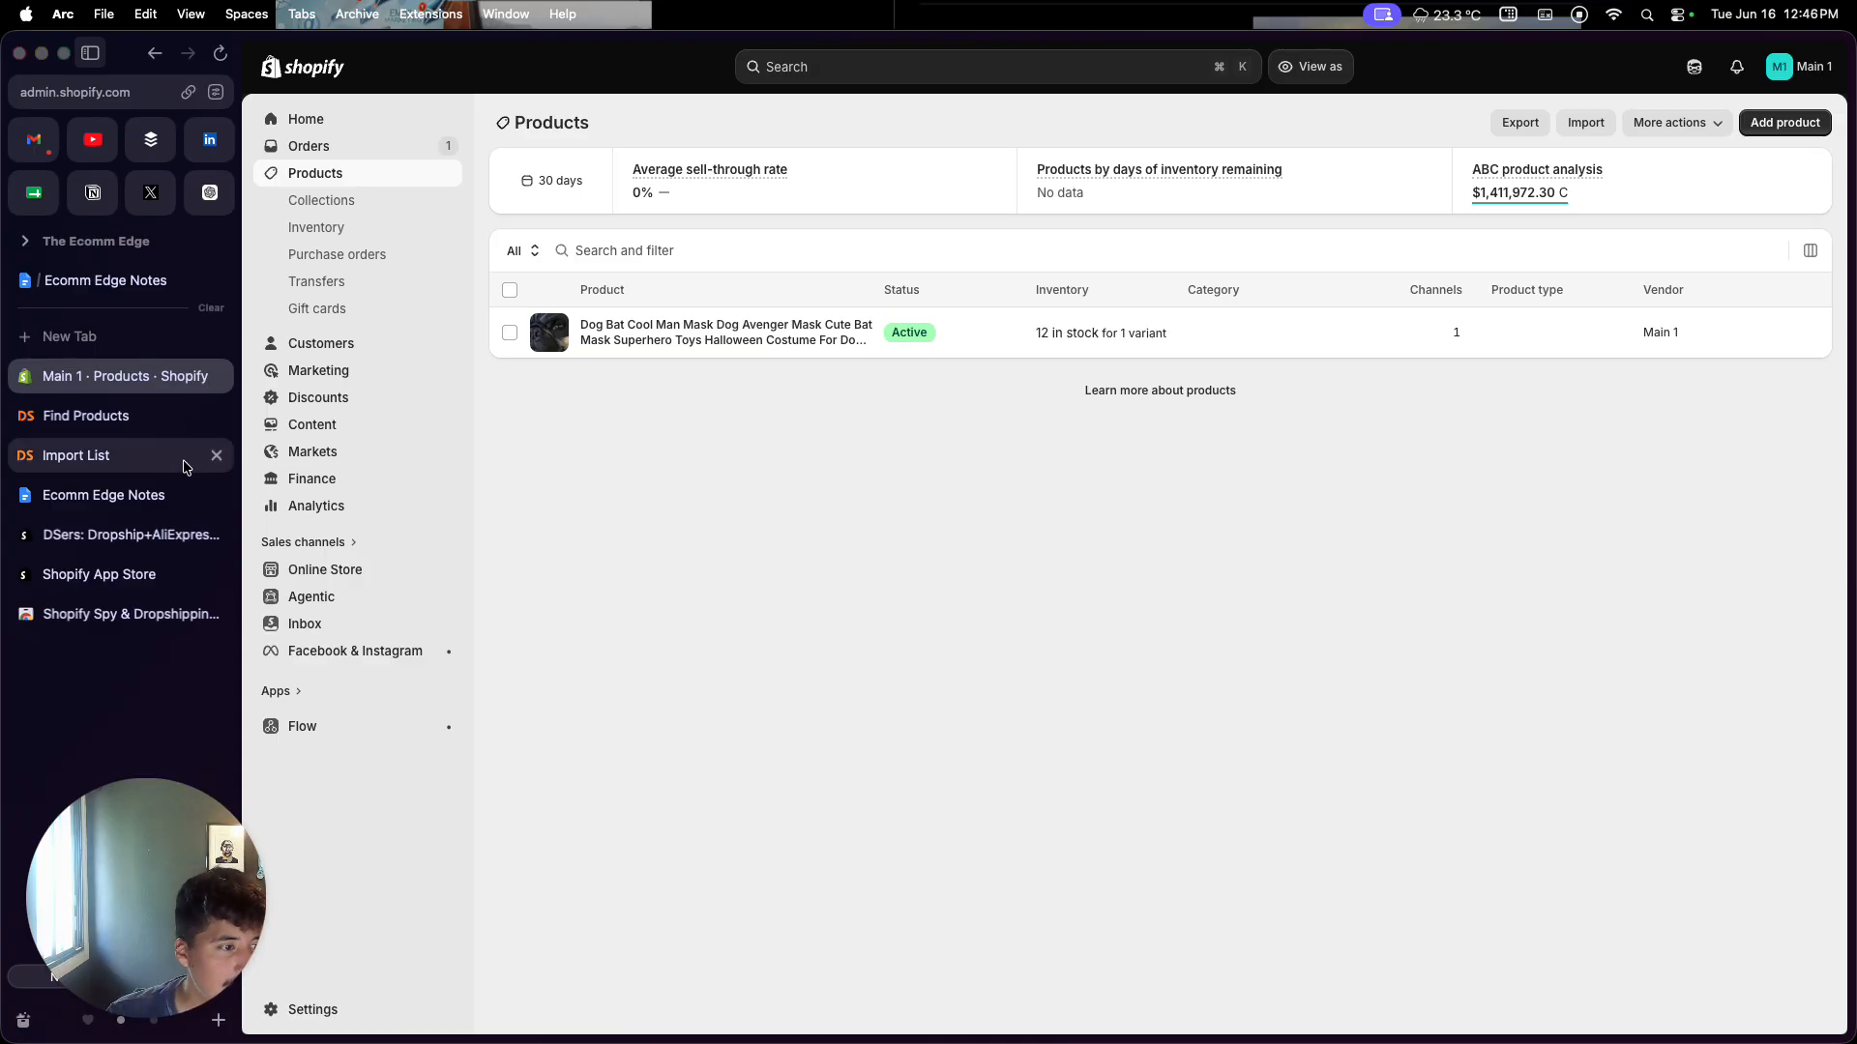
Step: Read the Using DSers and Customize Your Online Store sections in the Ecomm Edge Notes
{"action": "left_click", "coordinate": [104, 495]}
{"action": "scroll", "coordinate": [592, 594], "scroll_direction": "down", "scroll_amount": 3}
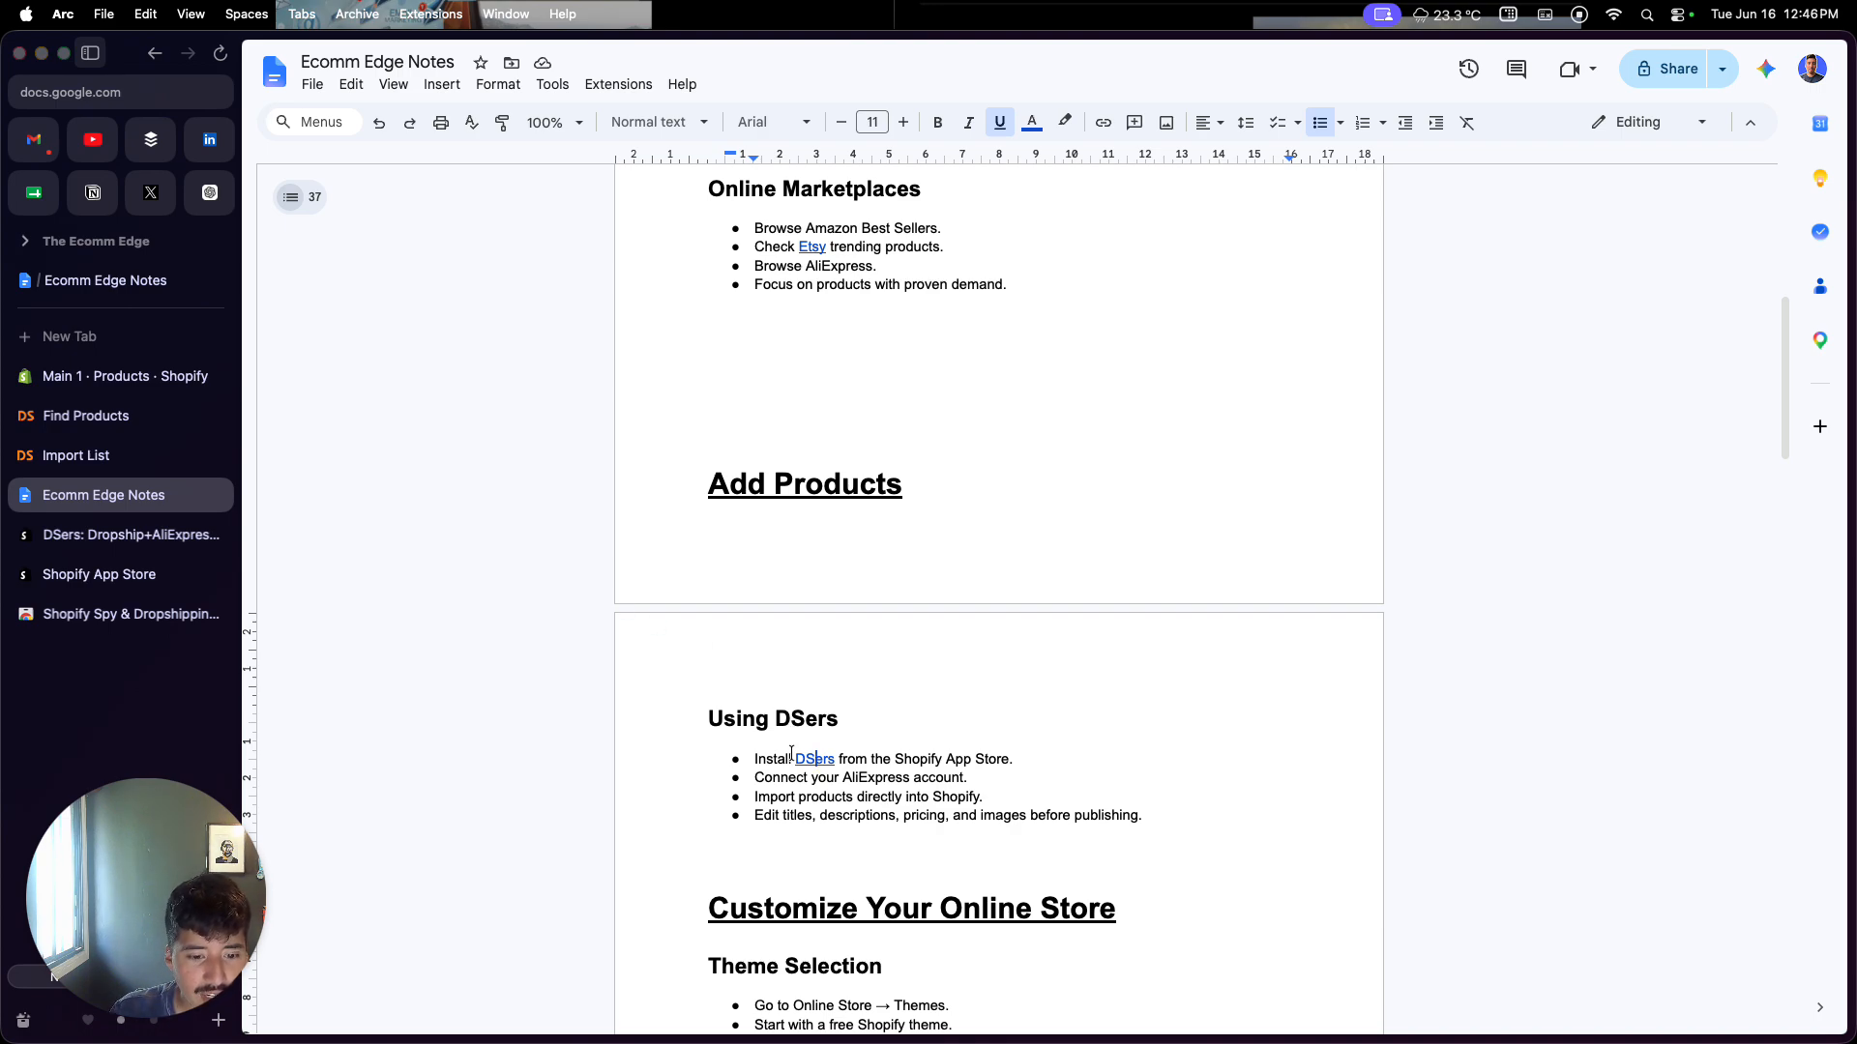
{"action": "scroll", "coordinate": [791, 754], "scroll_direction": "down", "scroll_amount": 4}
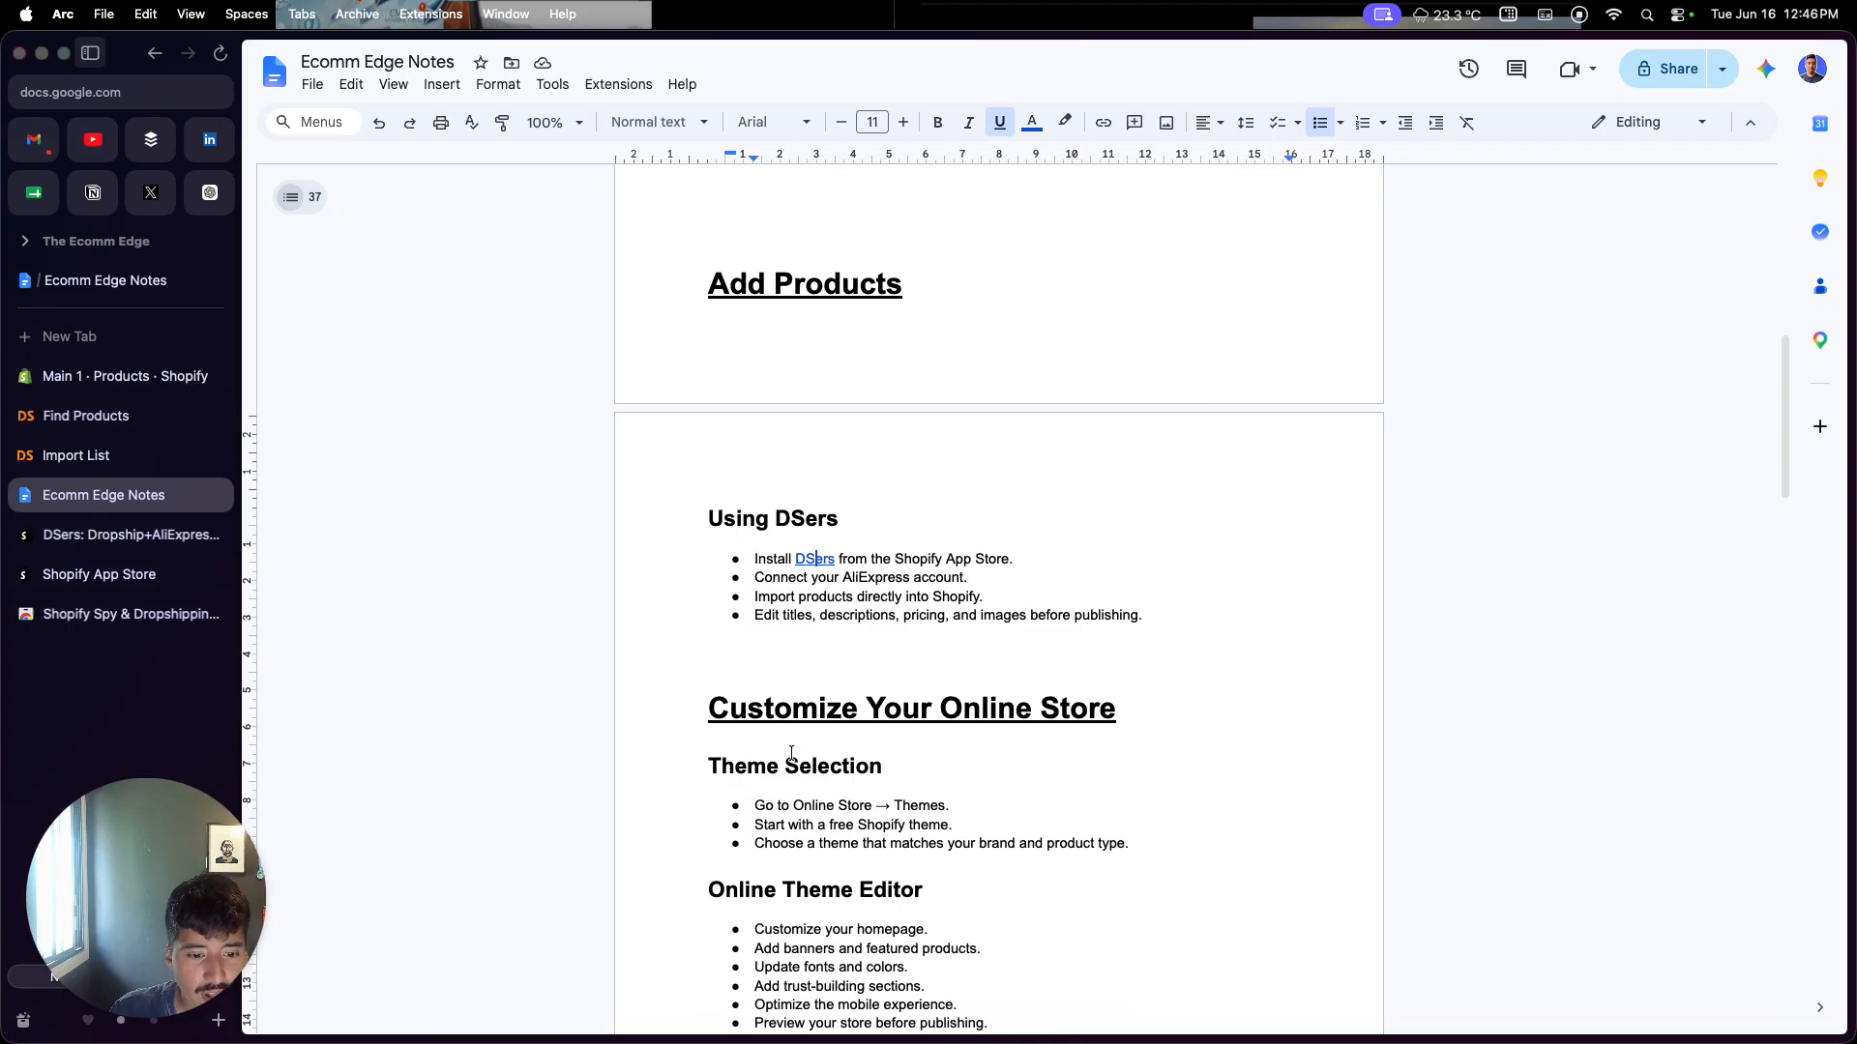
{"action": "scroll", "coordinate": [791, 753], "scroll_direction": "down", "scroll_amount": 3}
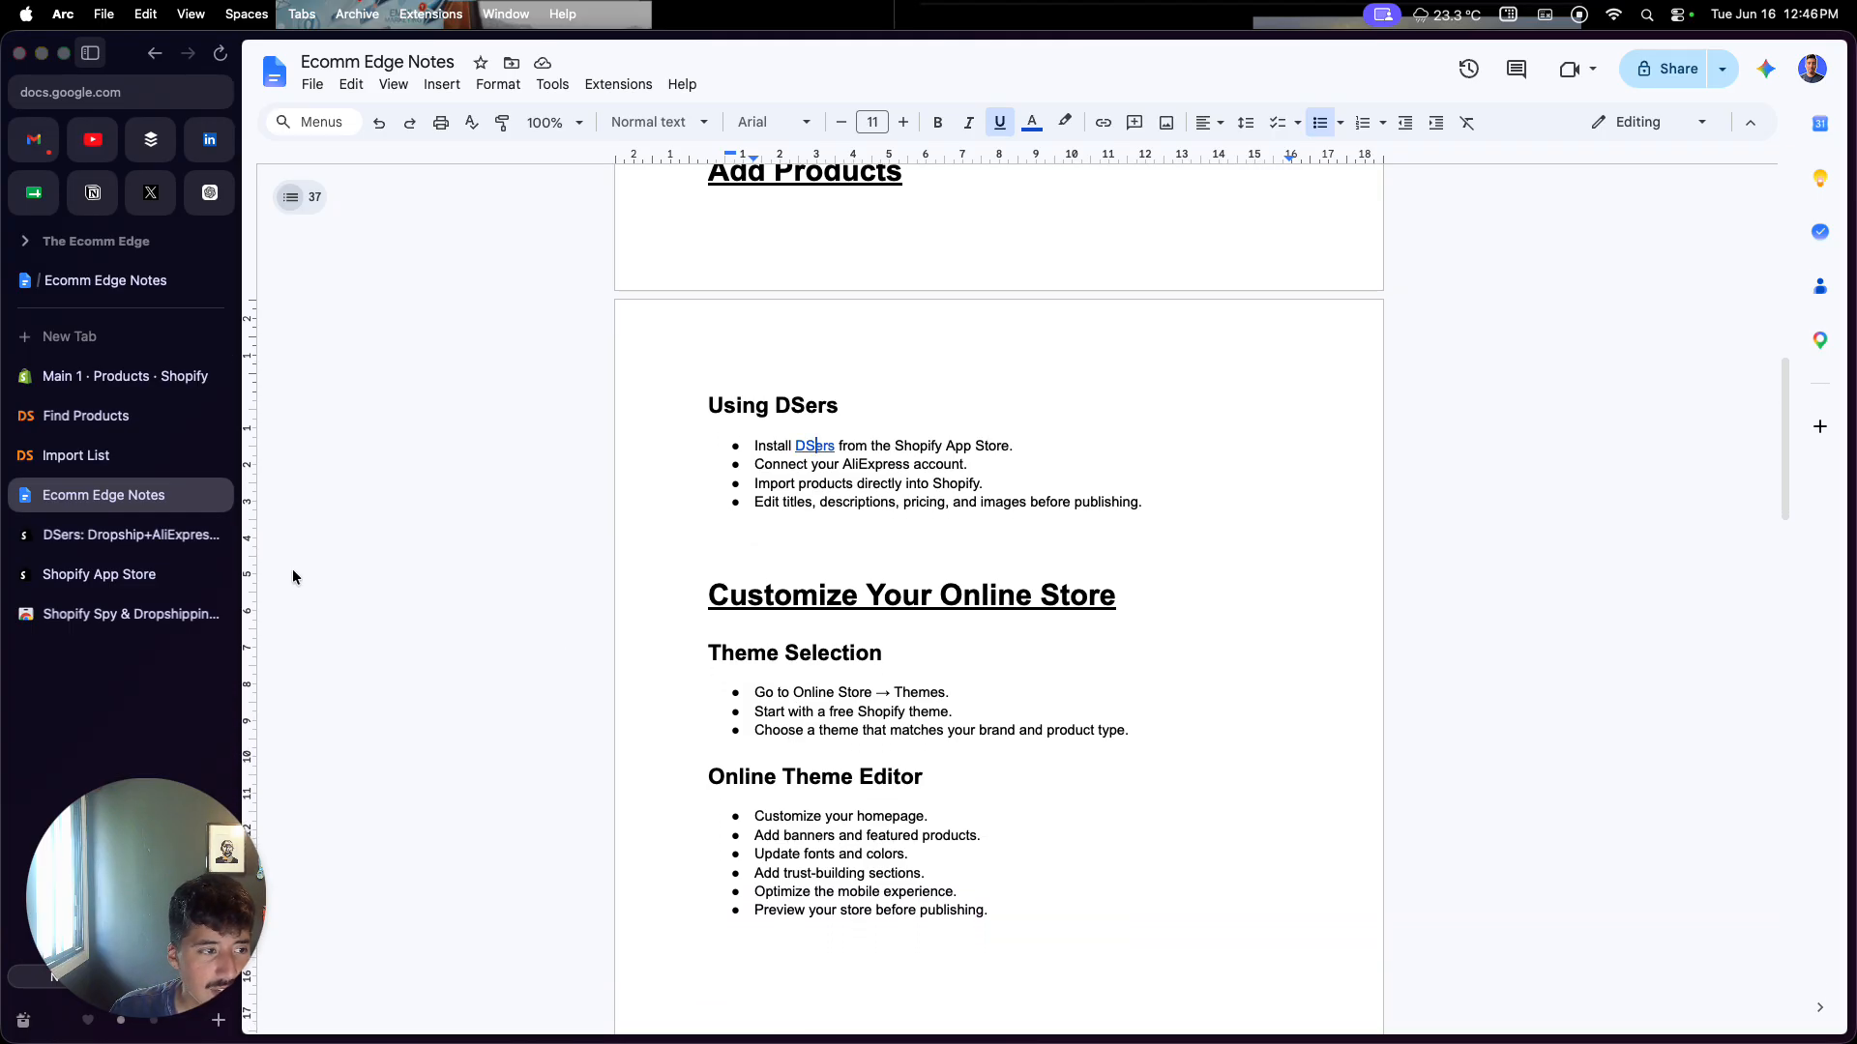
Step: Close the two DSers app tabs and the DSers listing tab, and open the Online Store themes page in Shopify
{"action": "left_click", "coordinate": [216, 416]}
{"action": "left_click", "coordinate": [216, 416]}
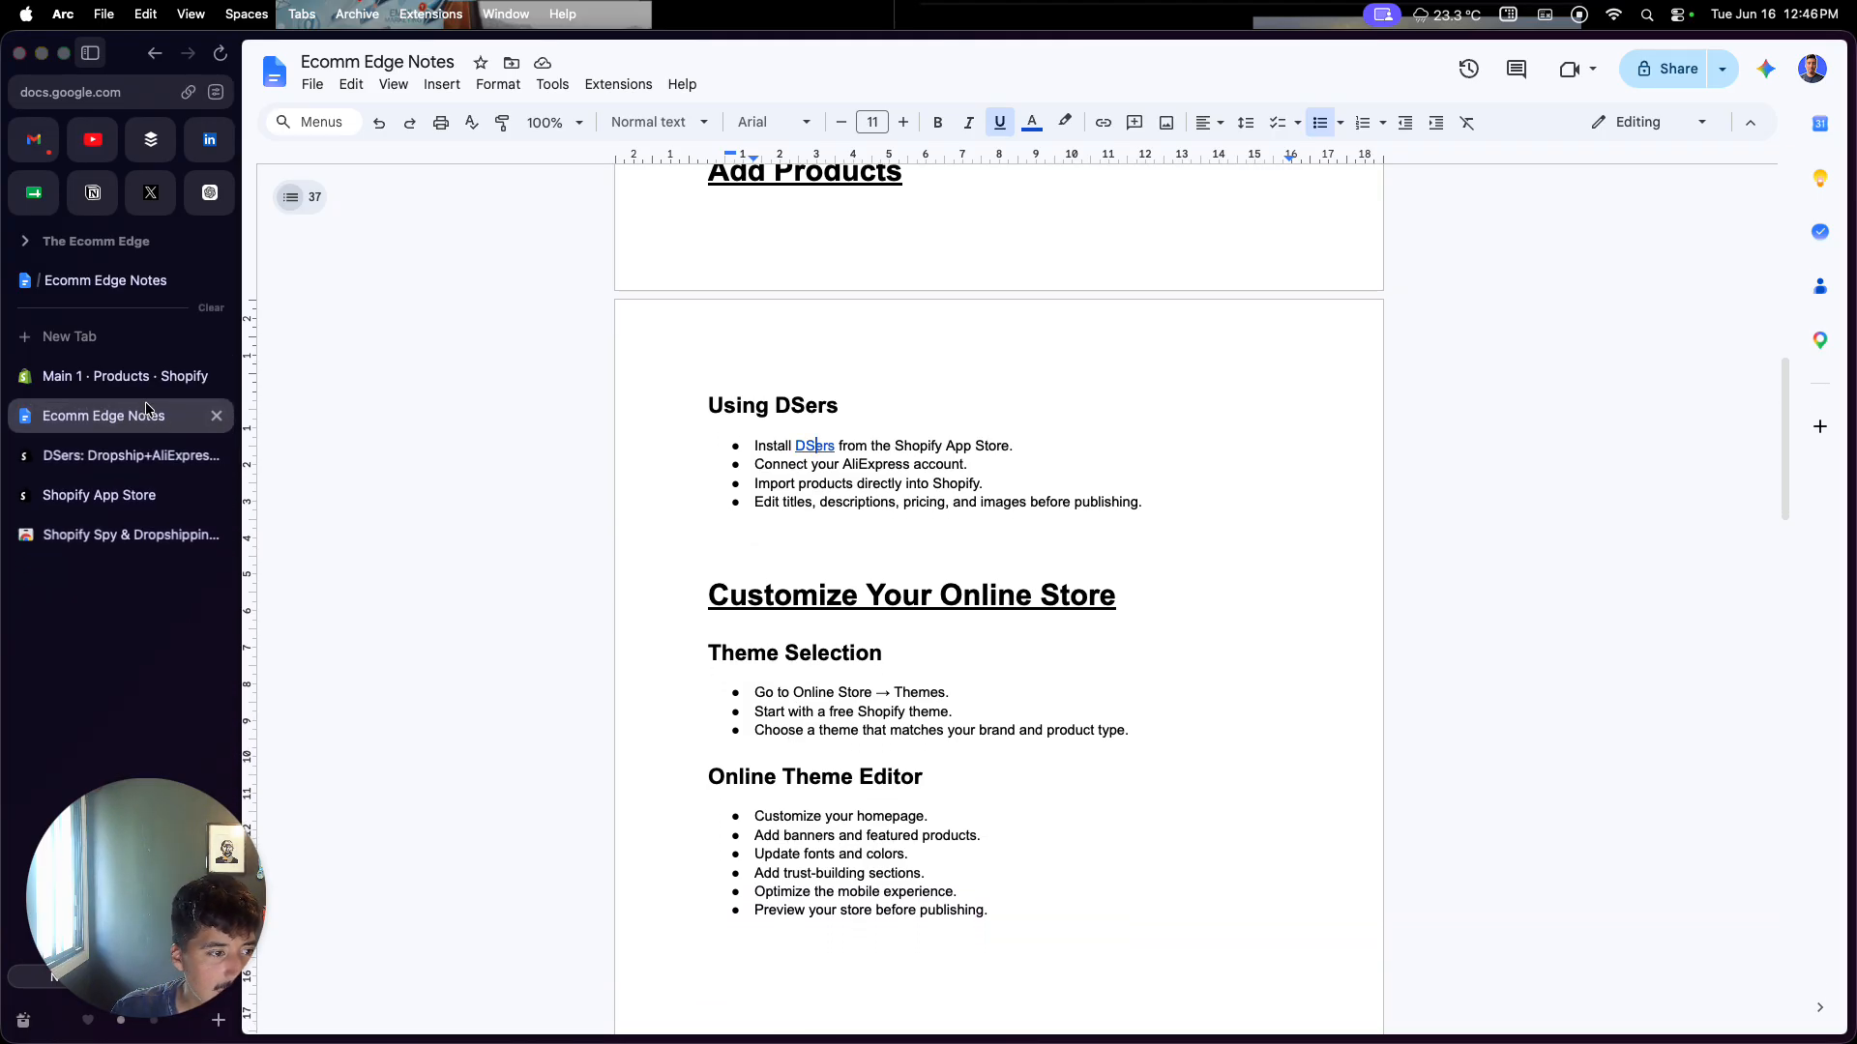
{"action": "left_click", "coordinate": [213, 457]}
{"action": "left_click", "coordinate": [174, 377]}
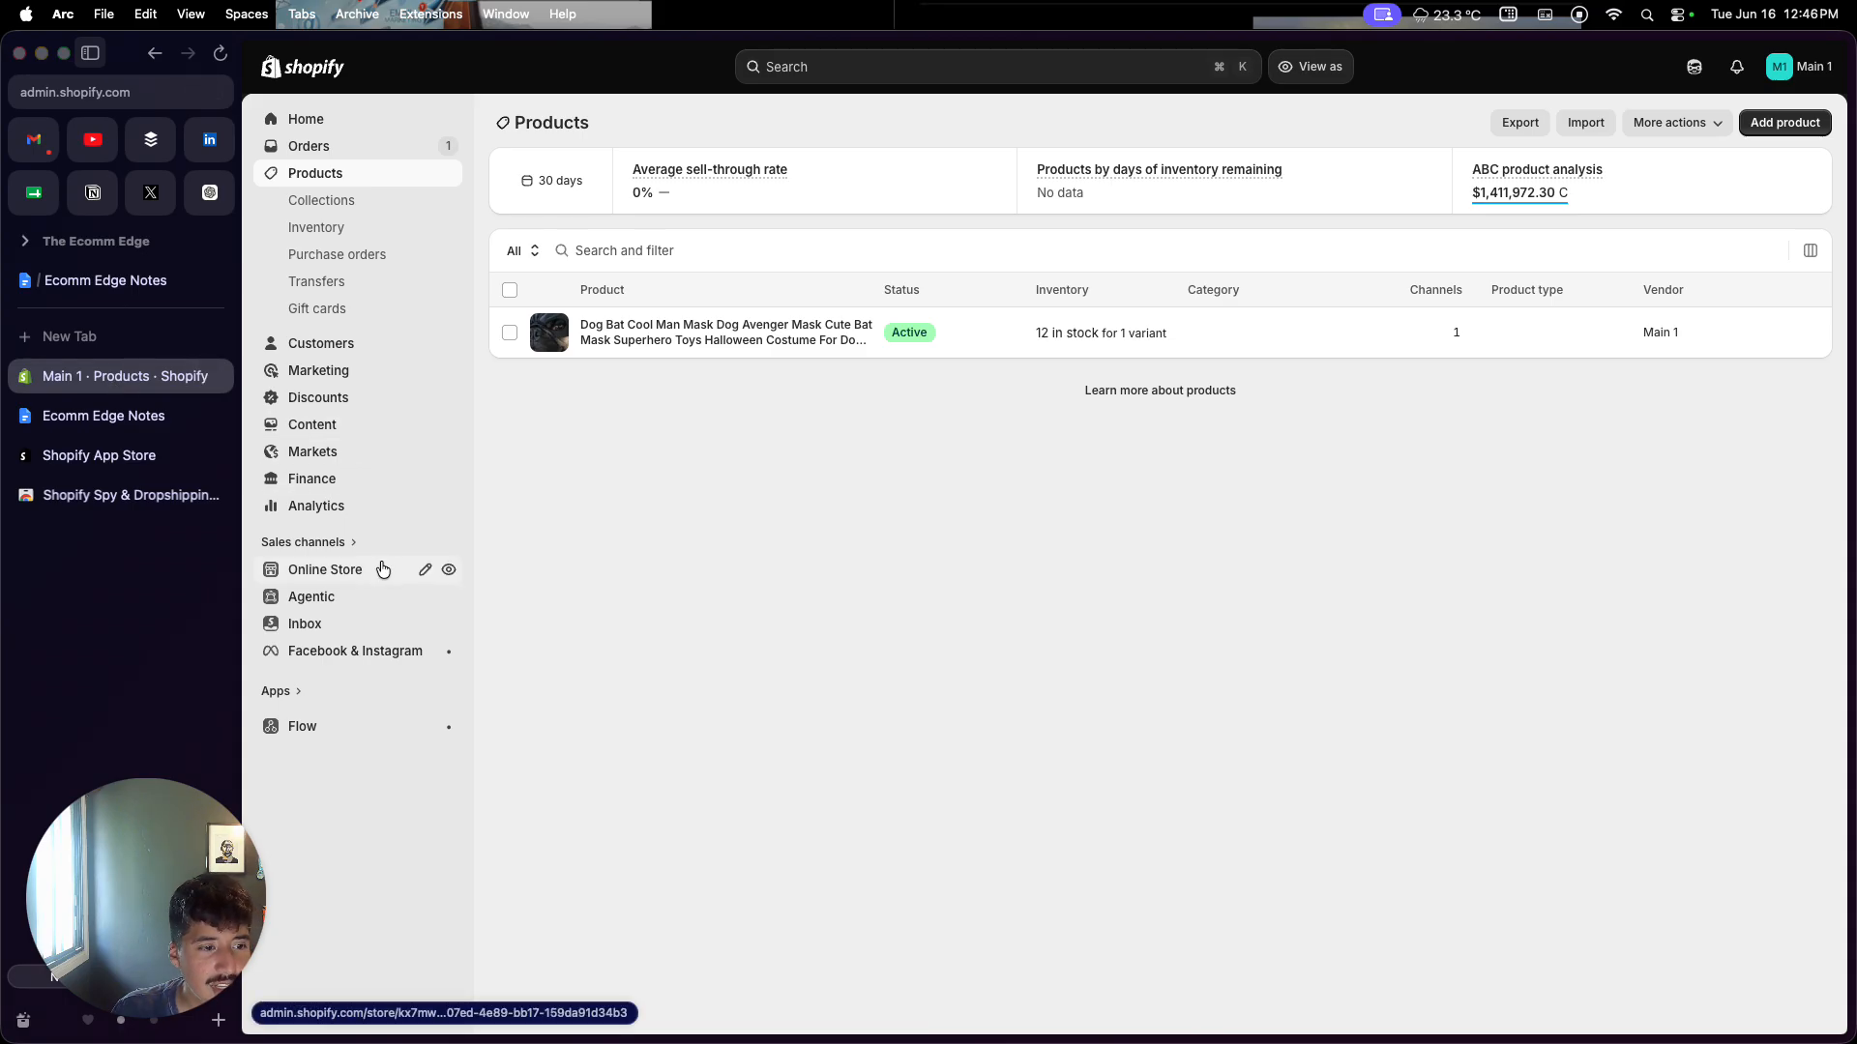
{"action": "left_click", "coordinate": [327, 573]}
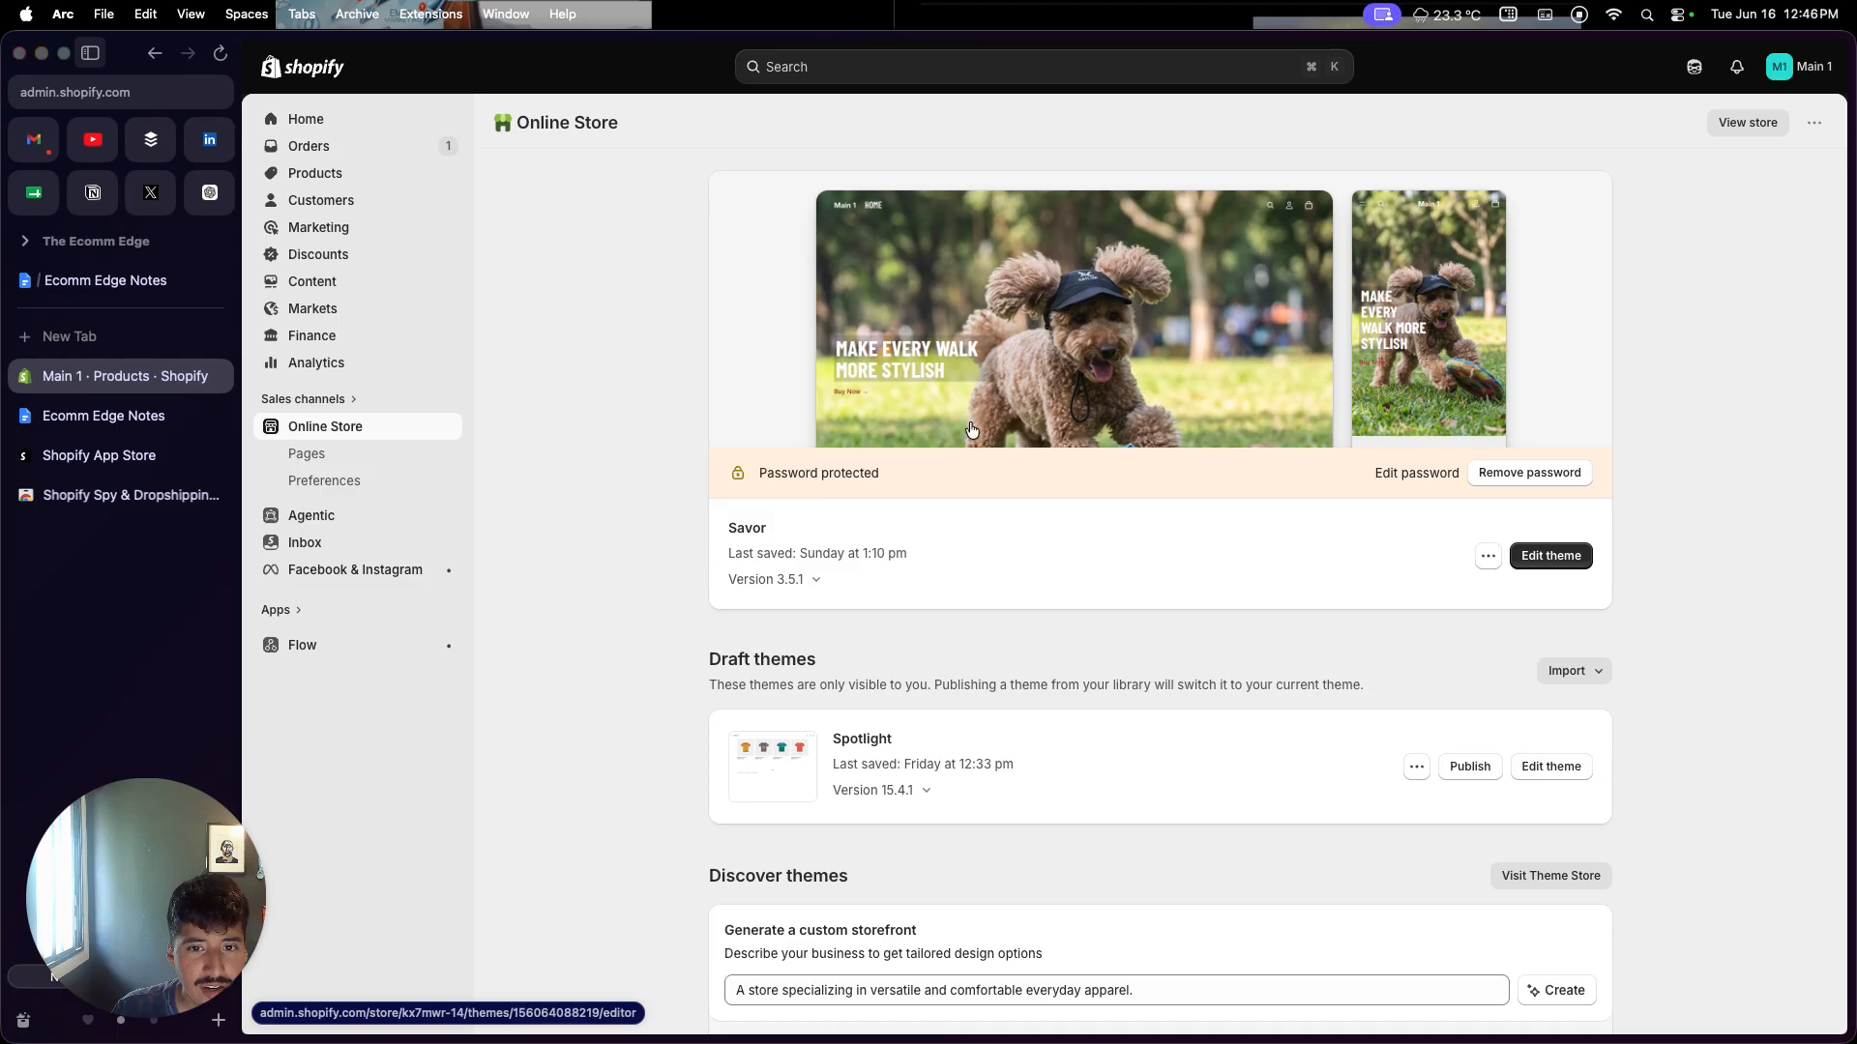
Step: Open the Shopify Theme Store from the Online Store themes page and filter the themes to free ones
{"action": "scroll", "coordinate": [967, 426], "scroll_direction": "down", "scroll_amount": 3}
{"action": "scroll", "coordinate": [972, 430], "scroll_direction": "down", "scroll_amount": 5}
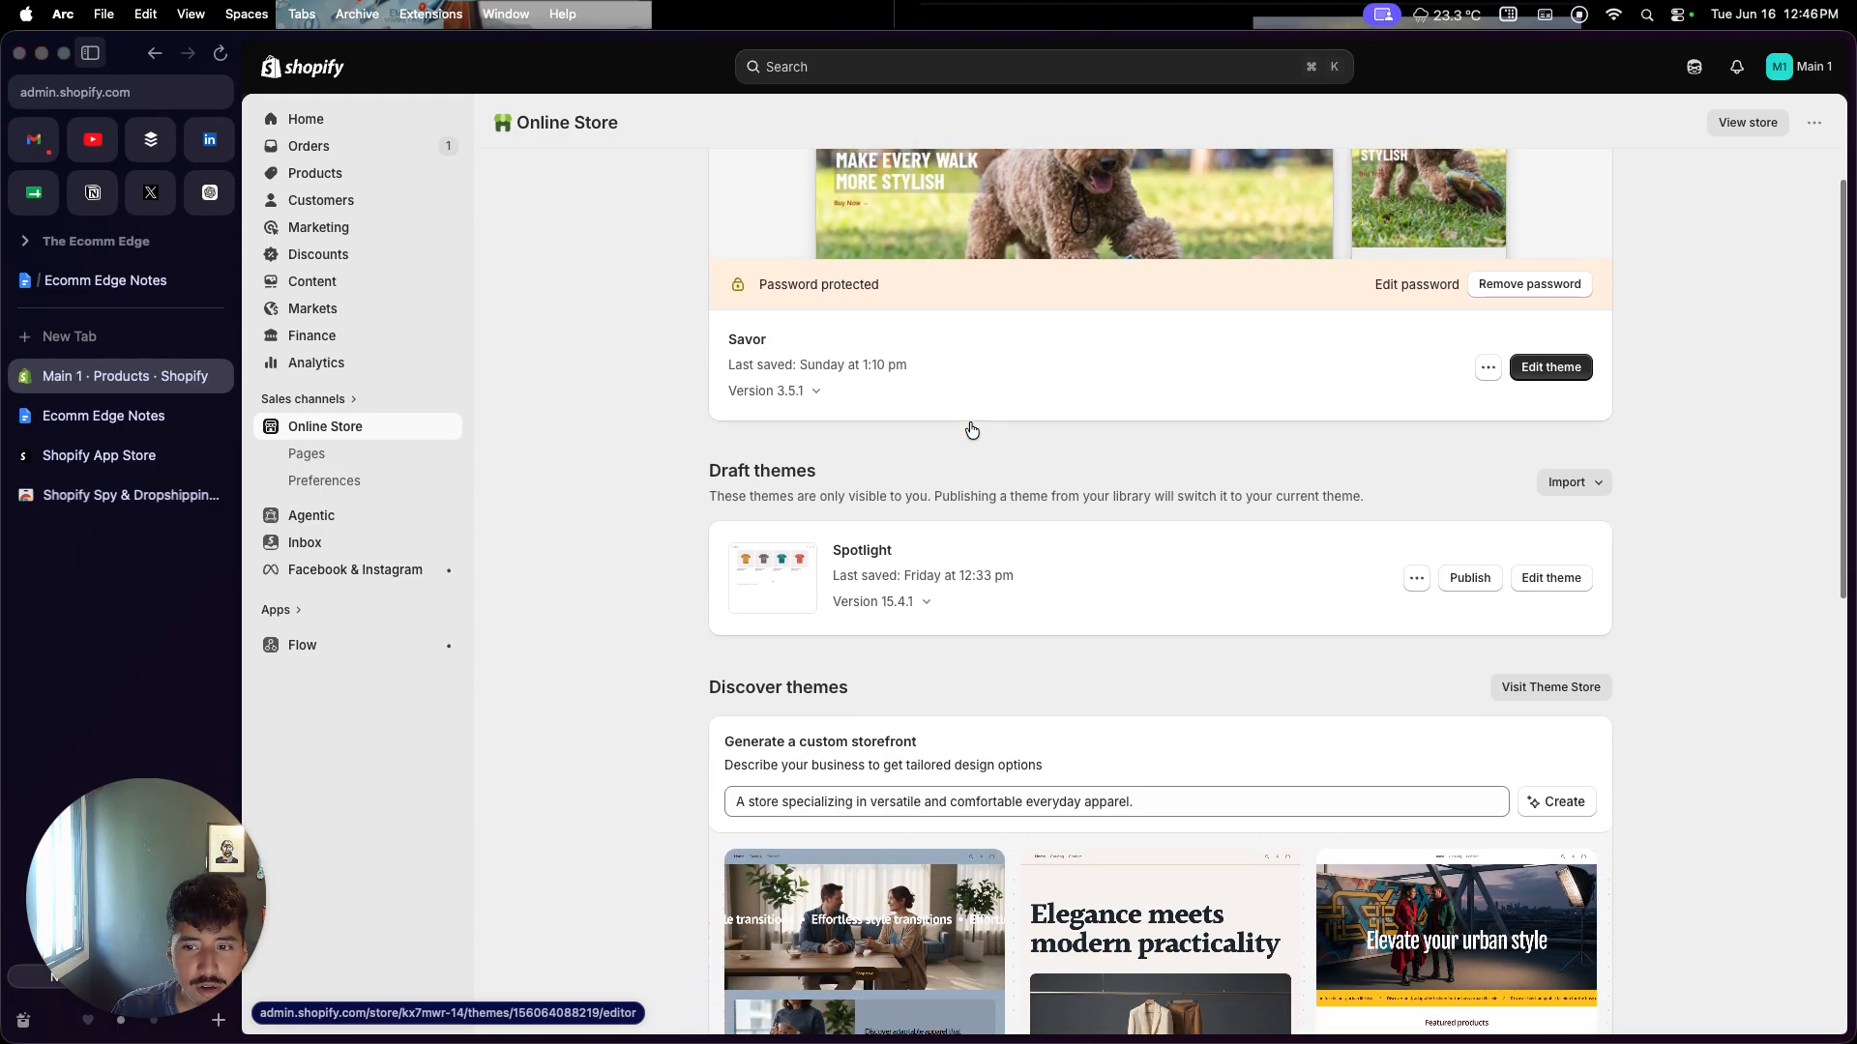
{"action": "scroll", "coordinate": [972, 430], "scroll_direction": "down", "scroll_amount": 6}
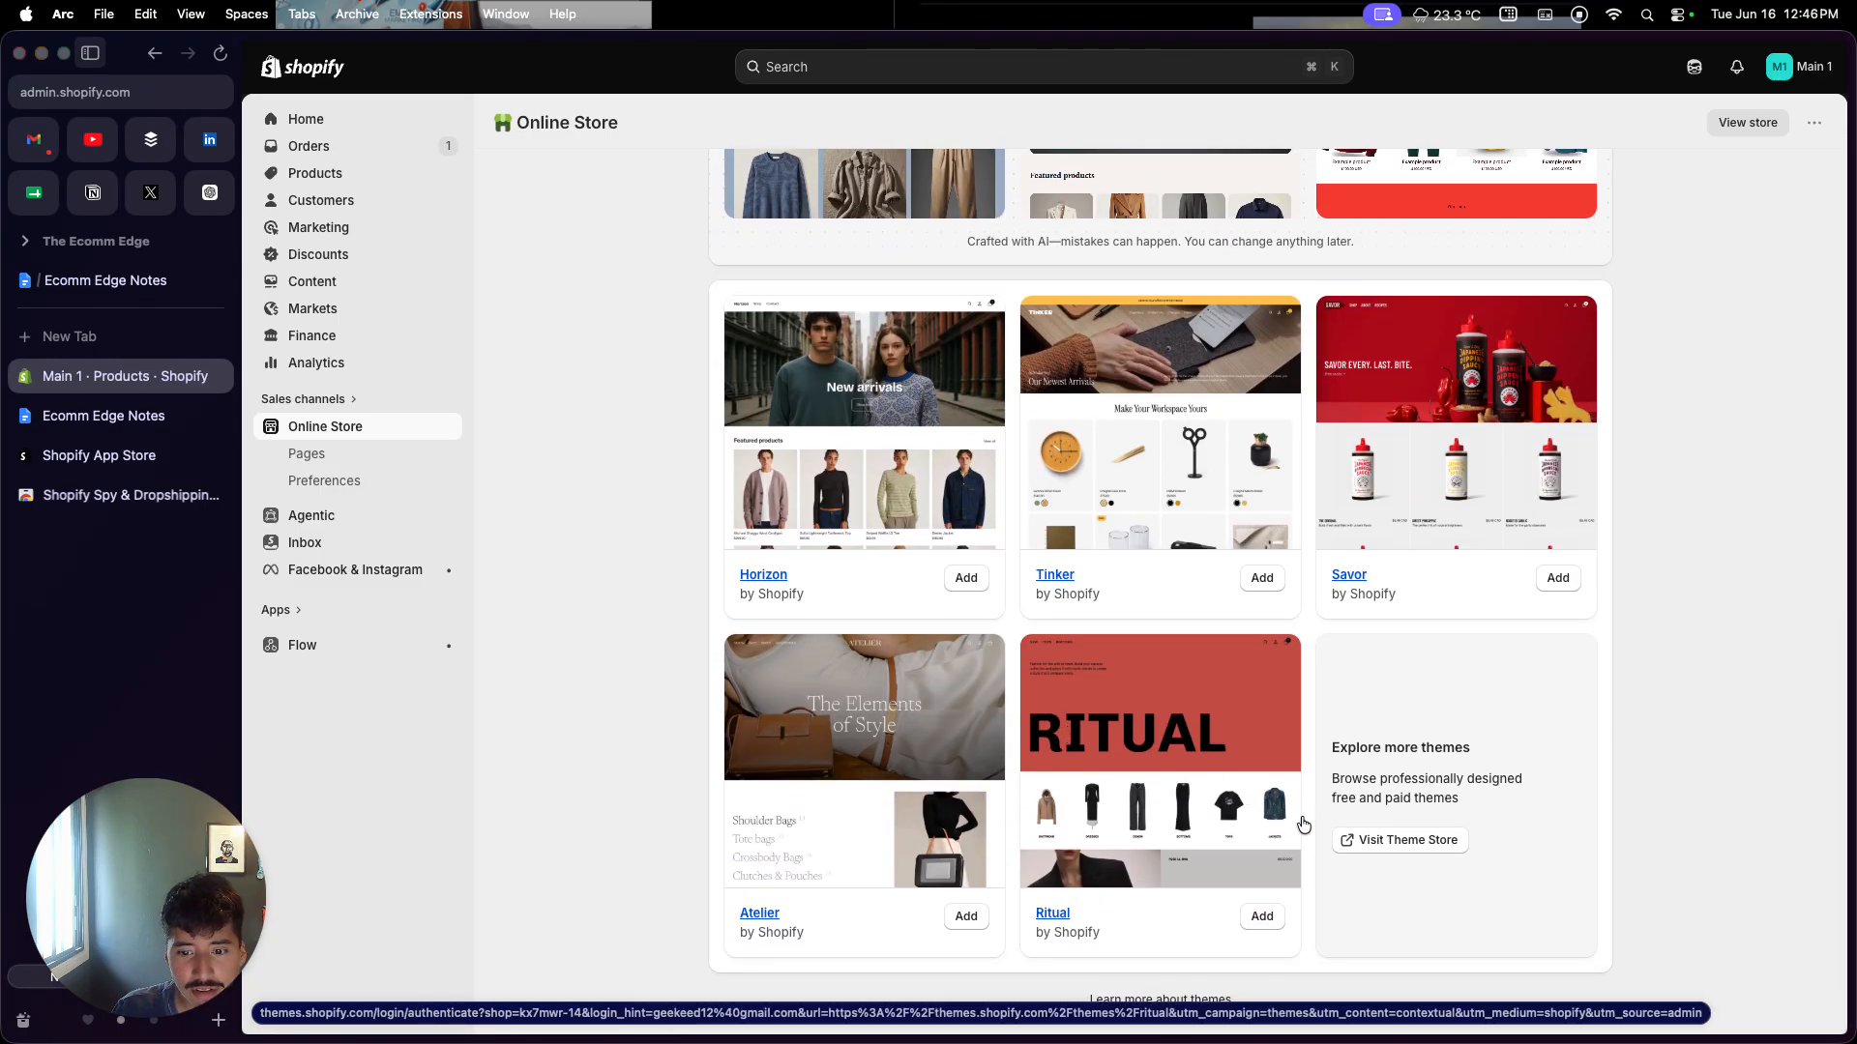
{"action": "left_click", "coordinate": [1355, 841]}
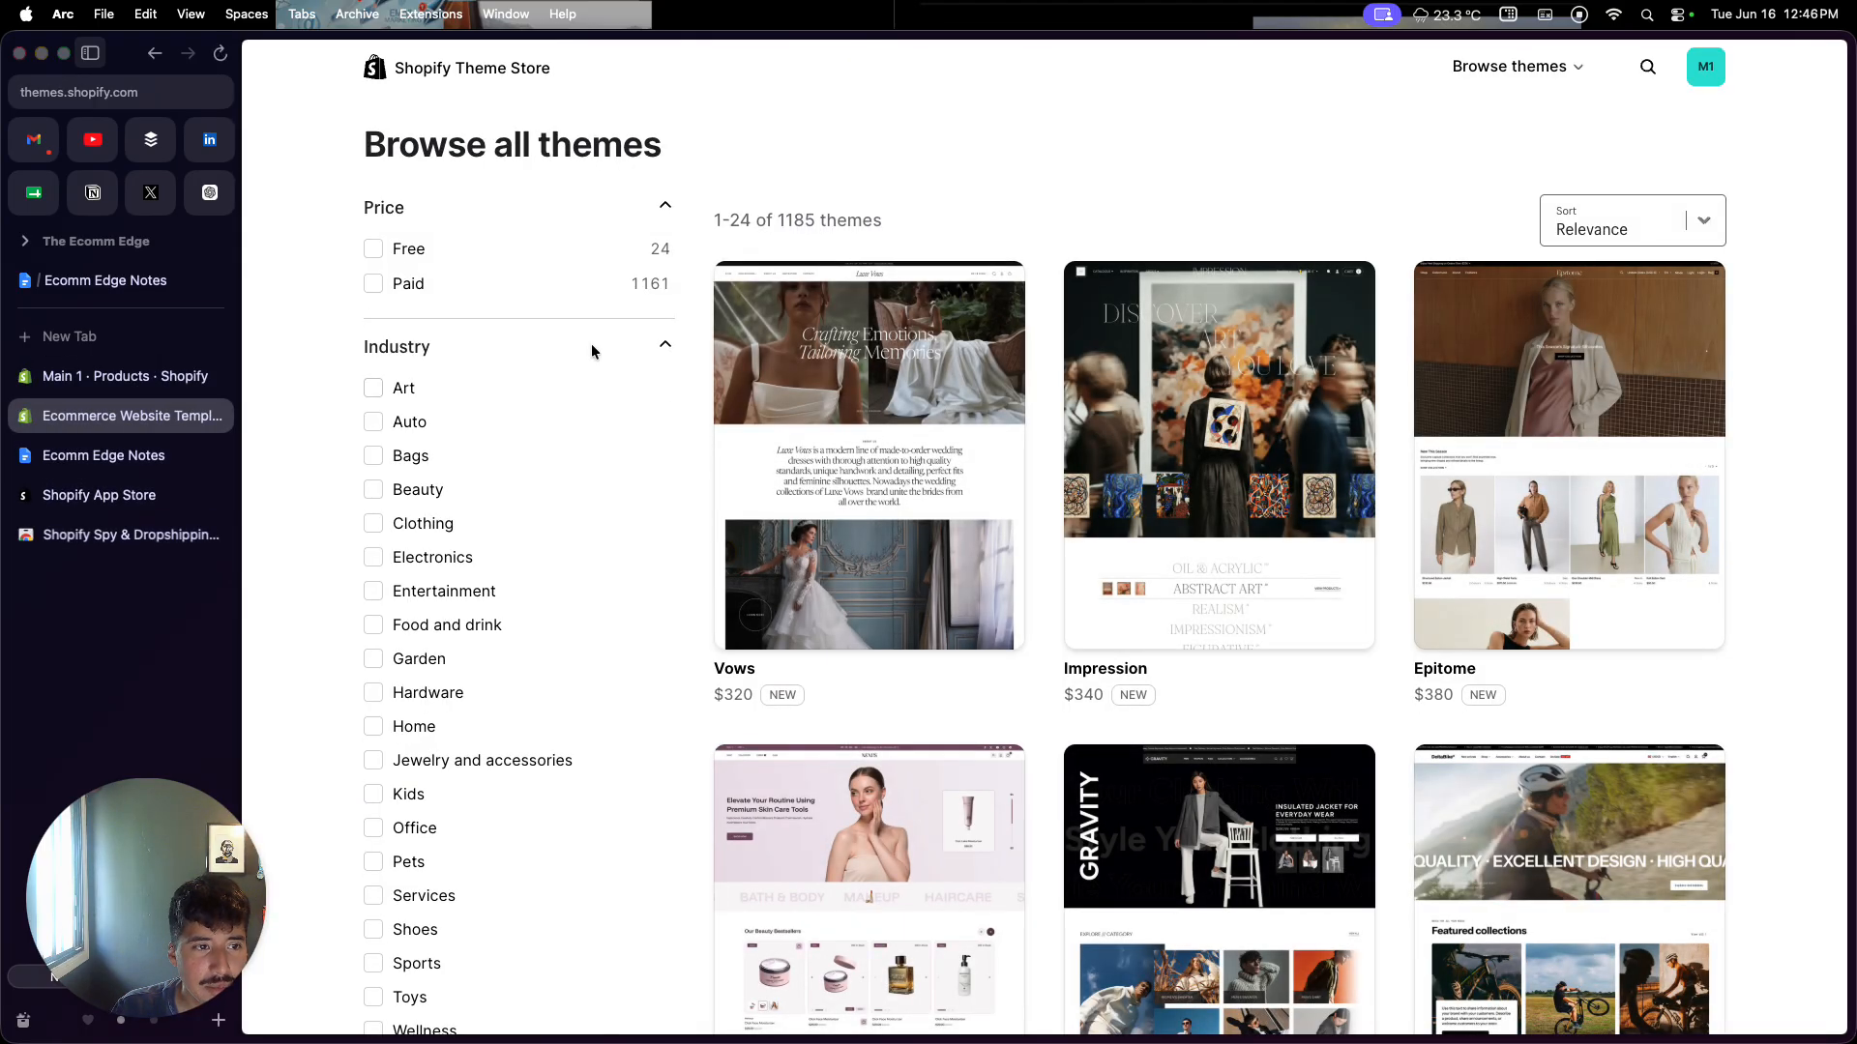
{"action": "left_click", "coordinate": [404, 249]}
Step: Open the free Dawn theme's listing and look through its demo store
{"action": "scroll", "coordinate": [786, 527], "scroll_direction": "down", "scroll_amount": 6}
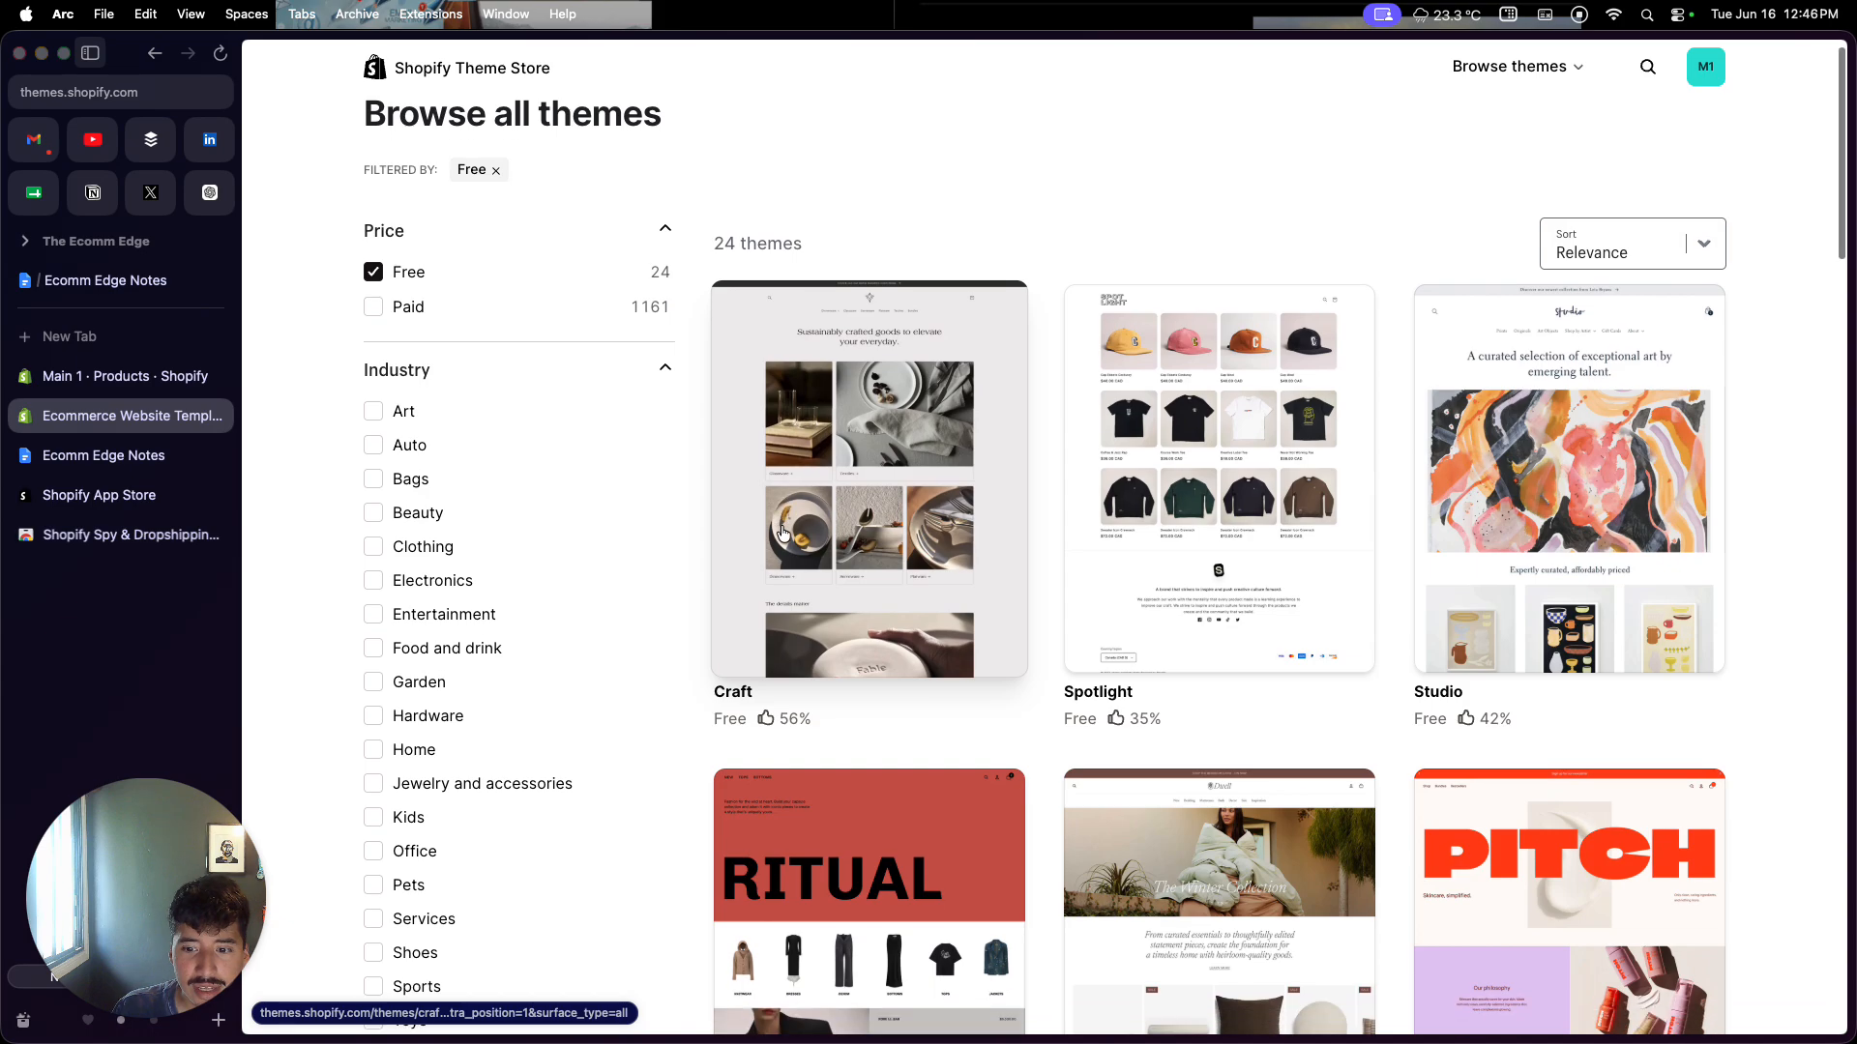
{"action": "scroll", "coordinate": [797, 509], "scroll_direction": "down", "scroll_amount": 5}
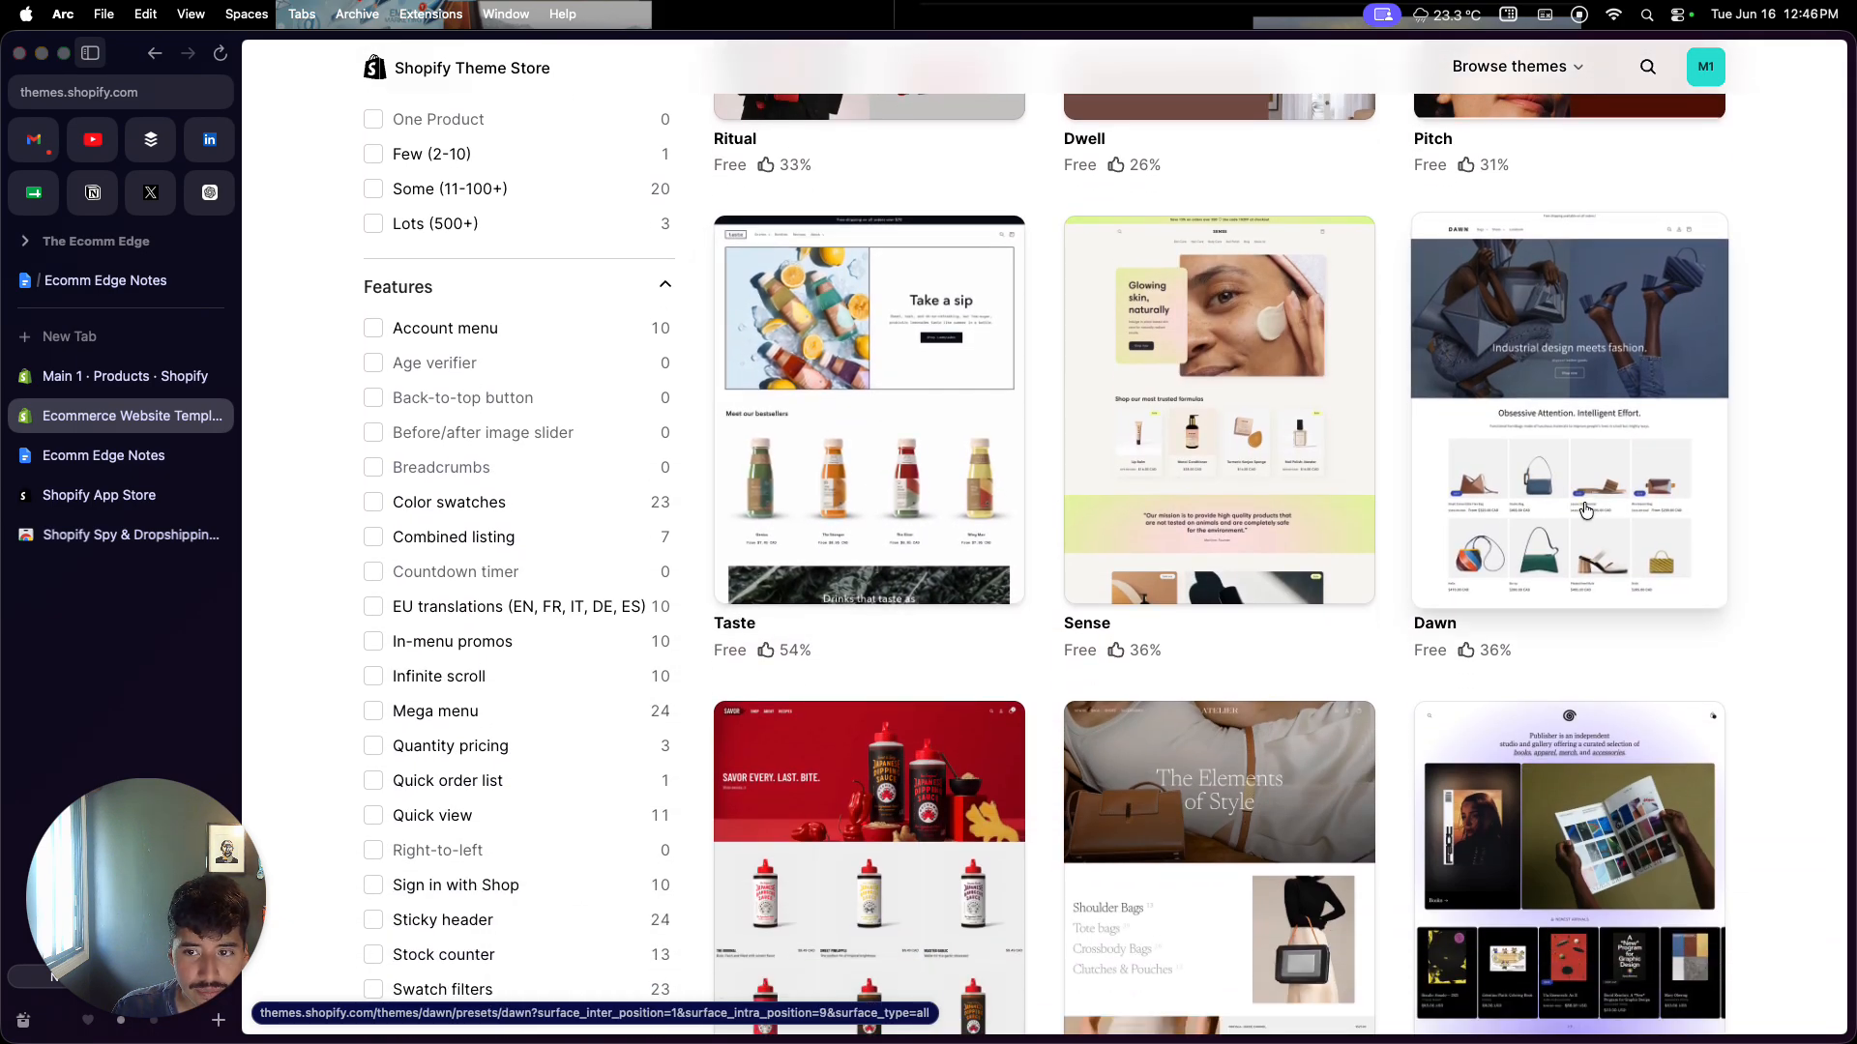
{"action": "left_click", "coordinate": [1587, 509]}
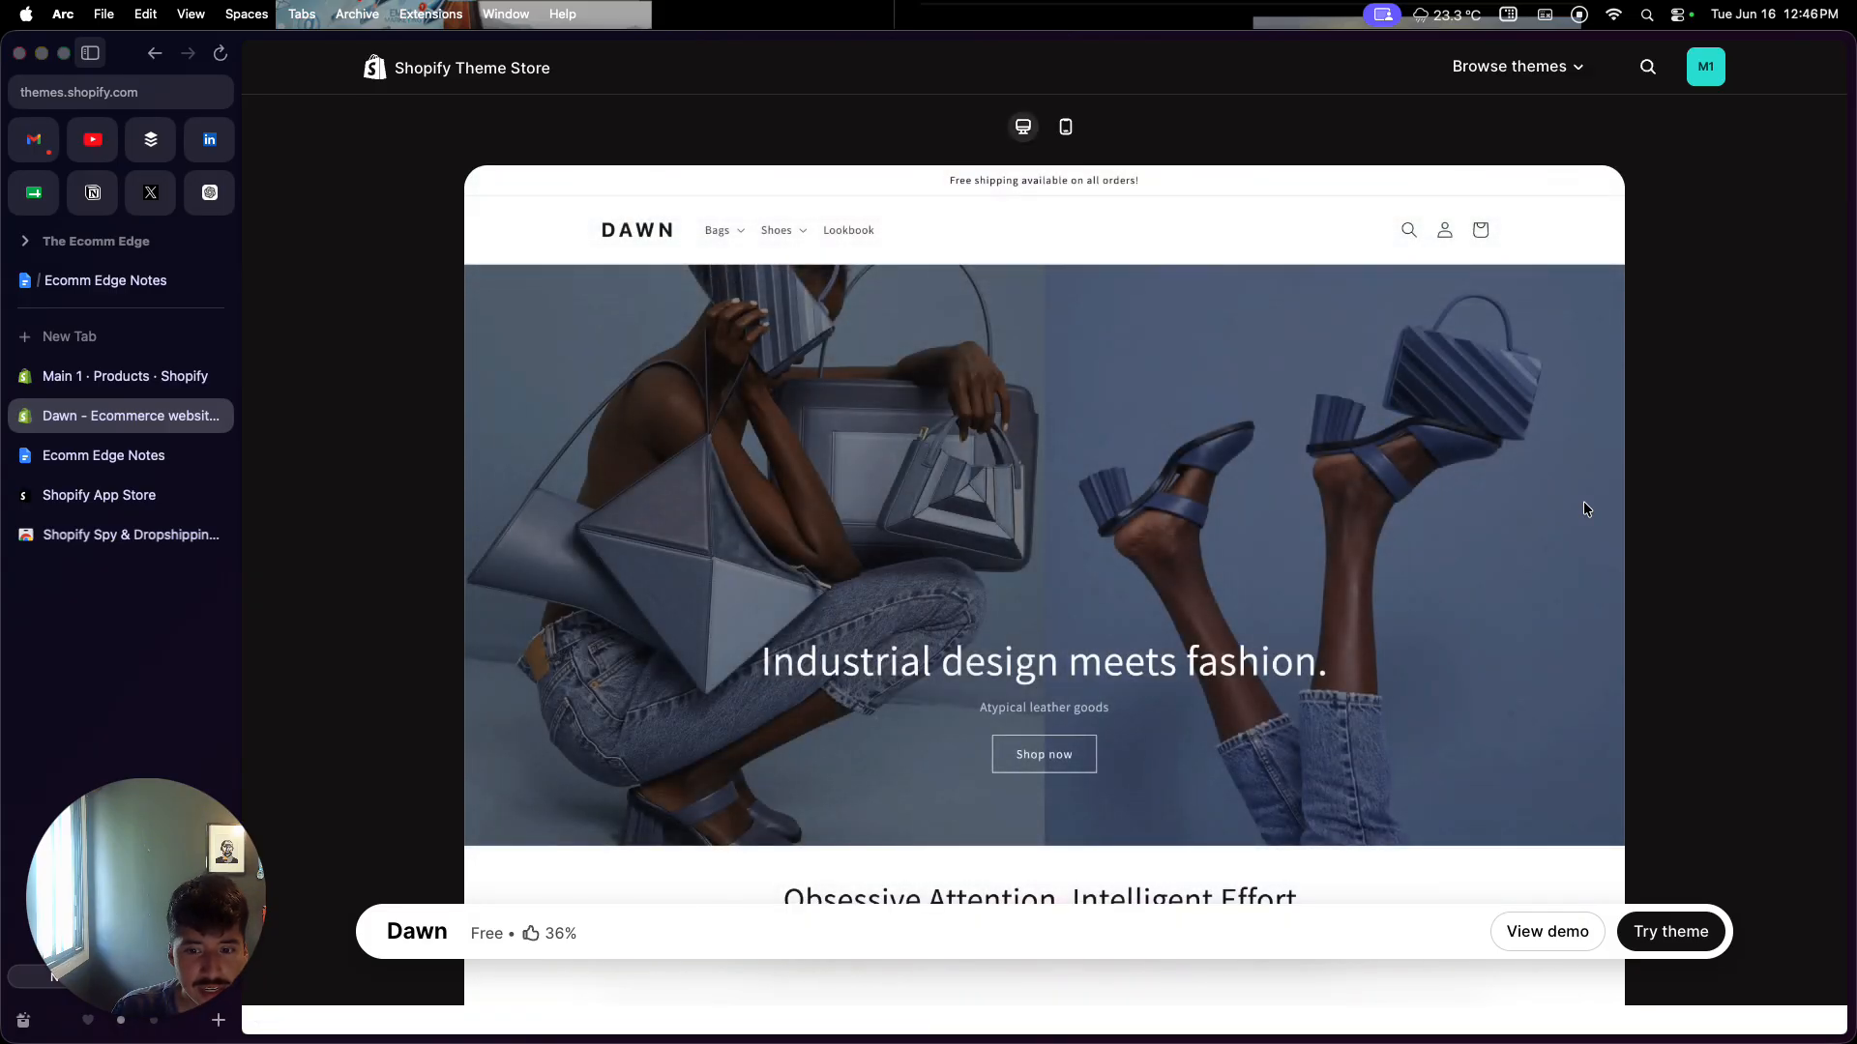
{"action": "left_click", "coordinate": [1533, 932]}
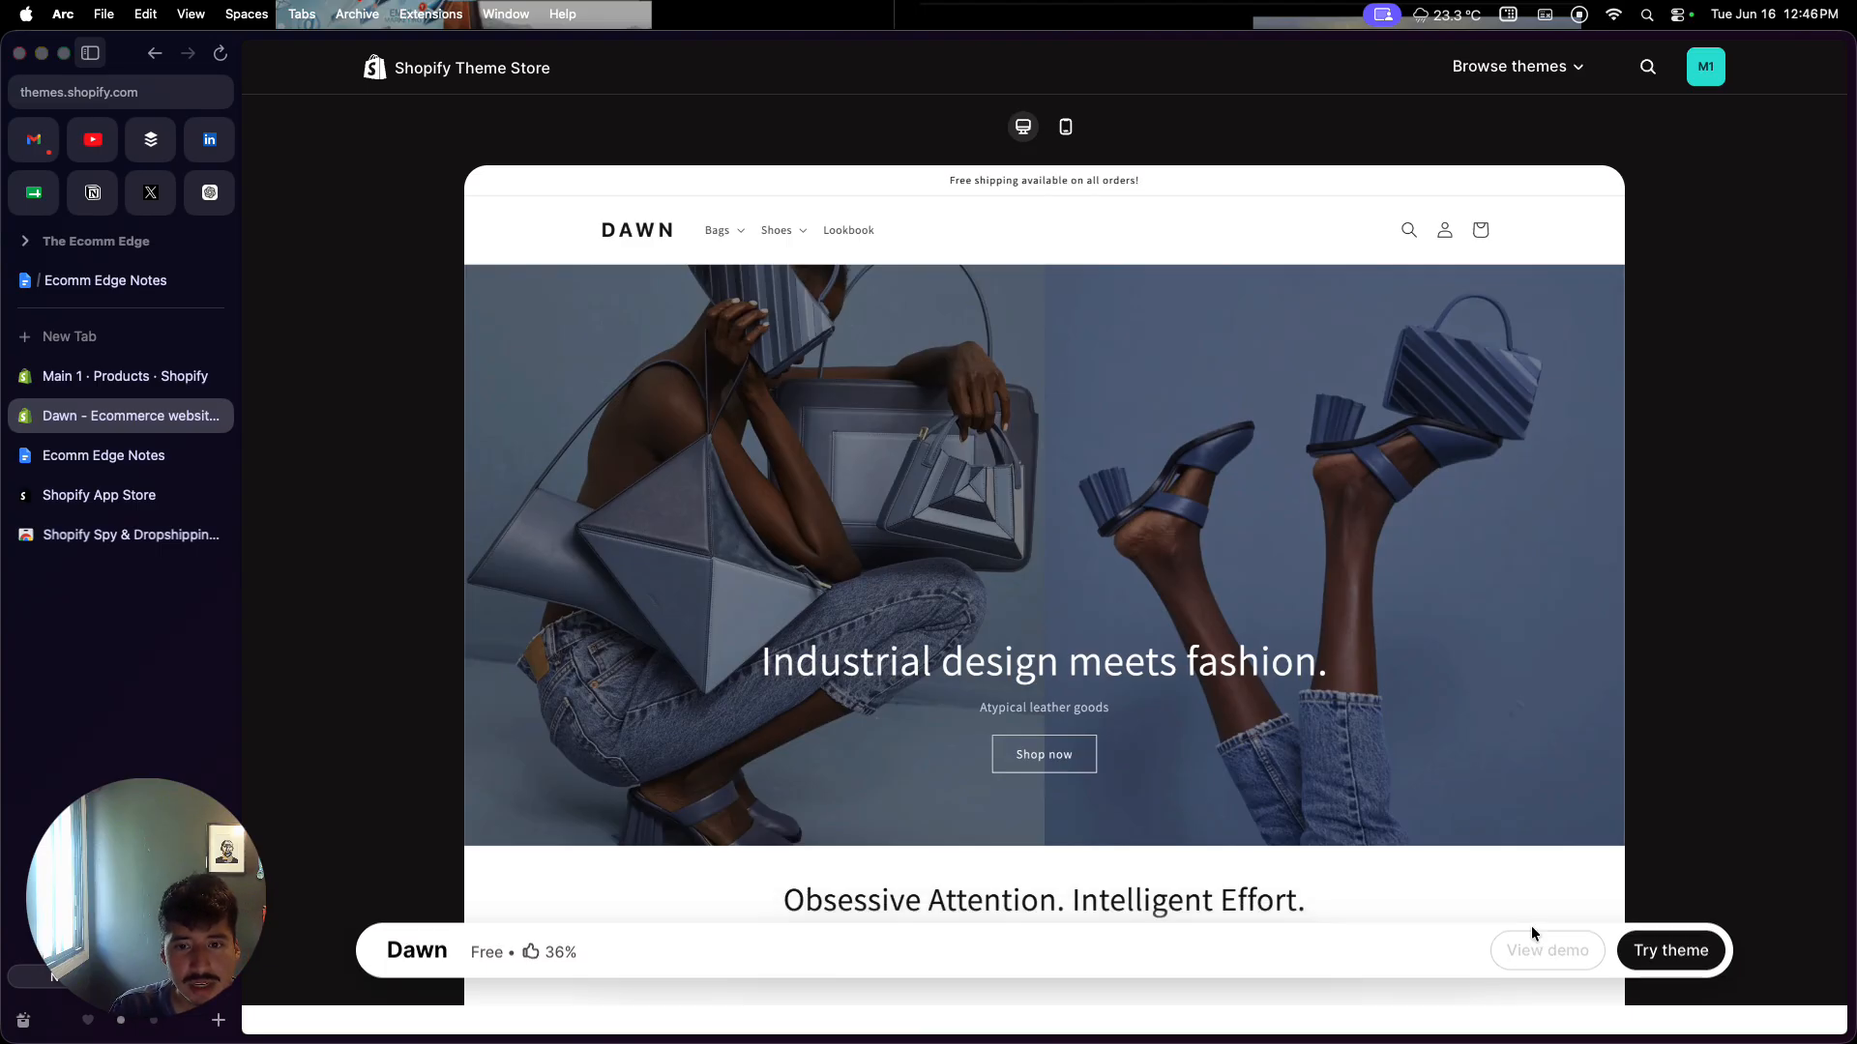
{"action": "scroll", "coordinate": [1414, 855], "scroll_direction": "down", "scroll_amount": 10}
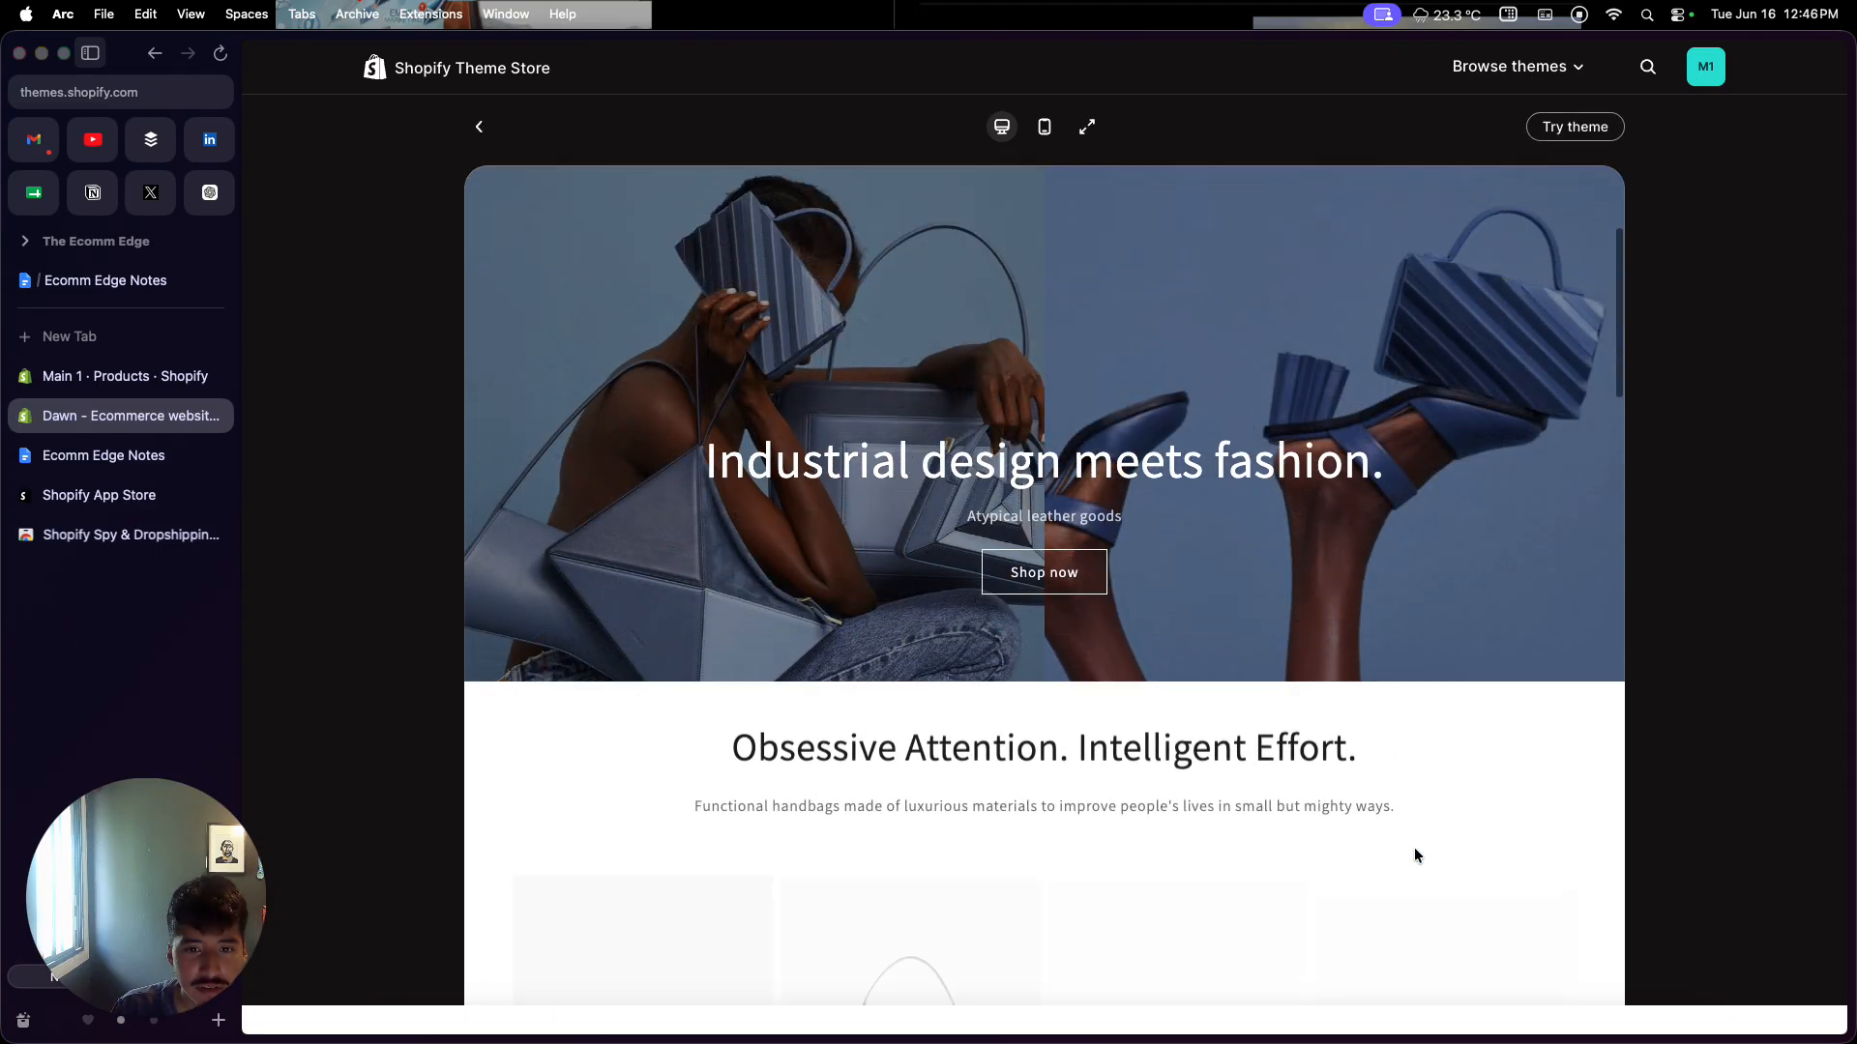
{"action": "scroll", "coordinate": [1415, 855], "scroll_direction": "down", "scroll_amount": 10}
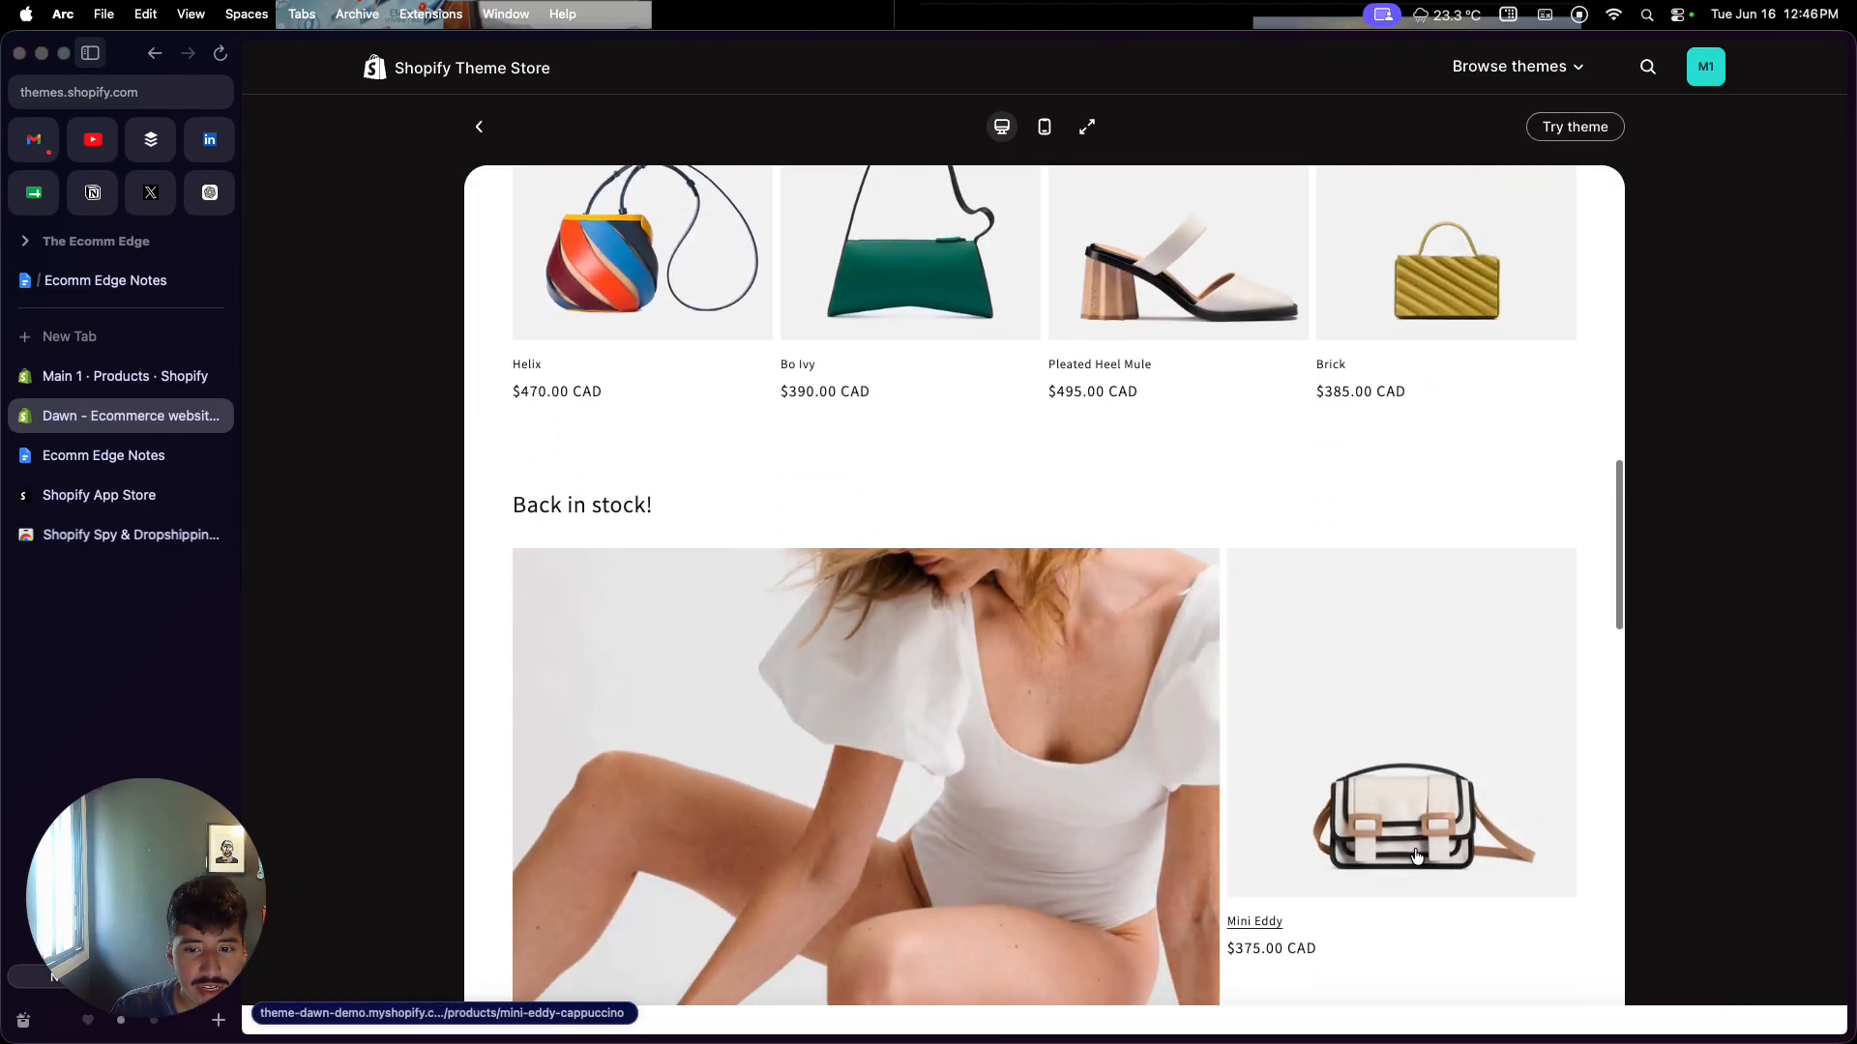
{"action": "scroll", "coordinate": [1416, 856], "scroll_direction": "up", "scroll_amount": 20}
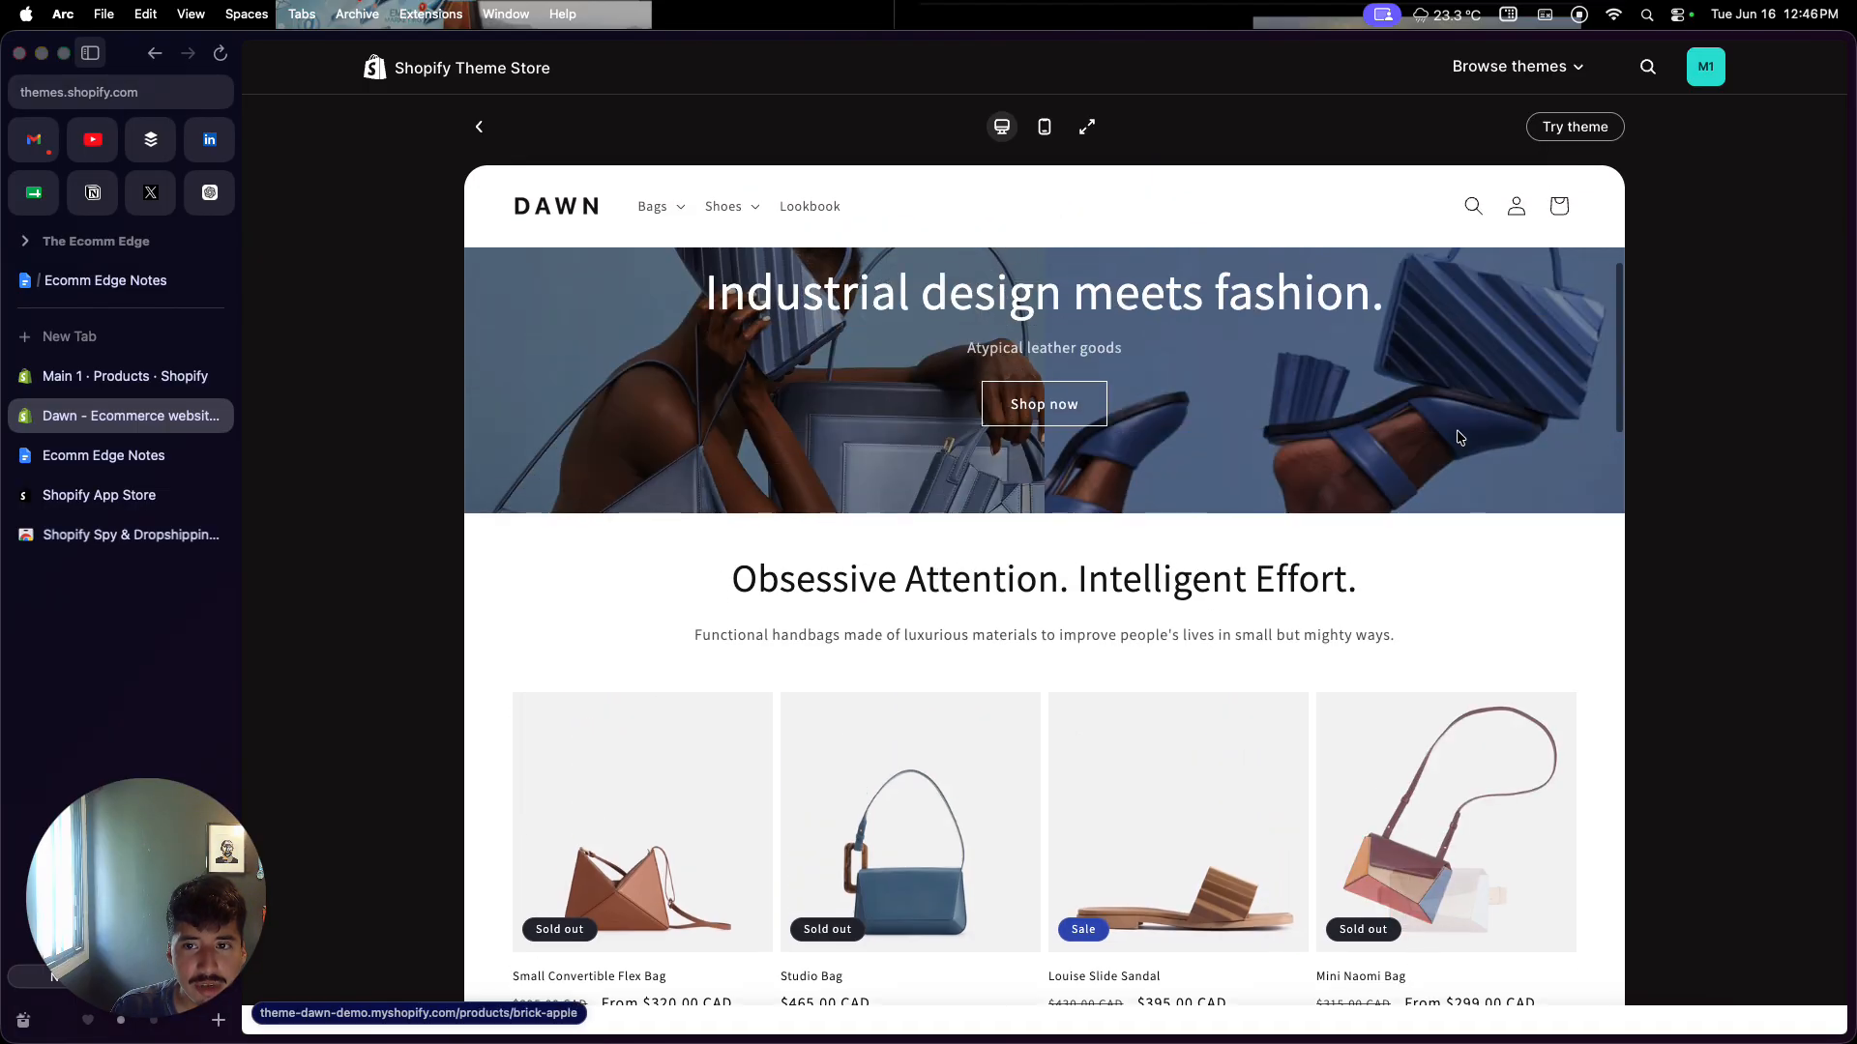
Step: Add the Dawn theme to the store's draft themes and open it in the theme editor
{"action": "left_click", "coordinate": [1573, 129]}
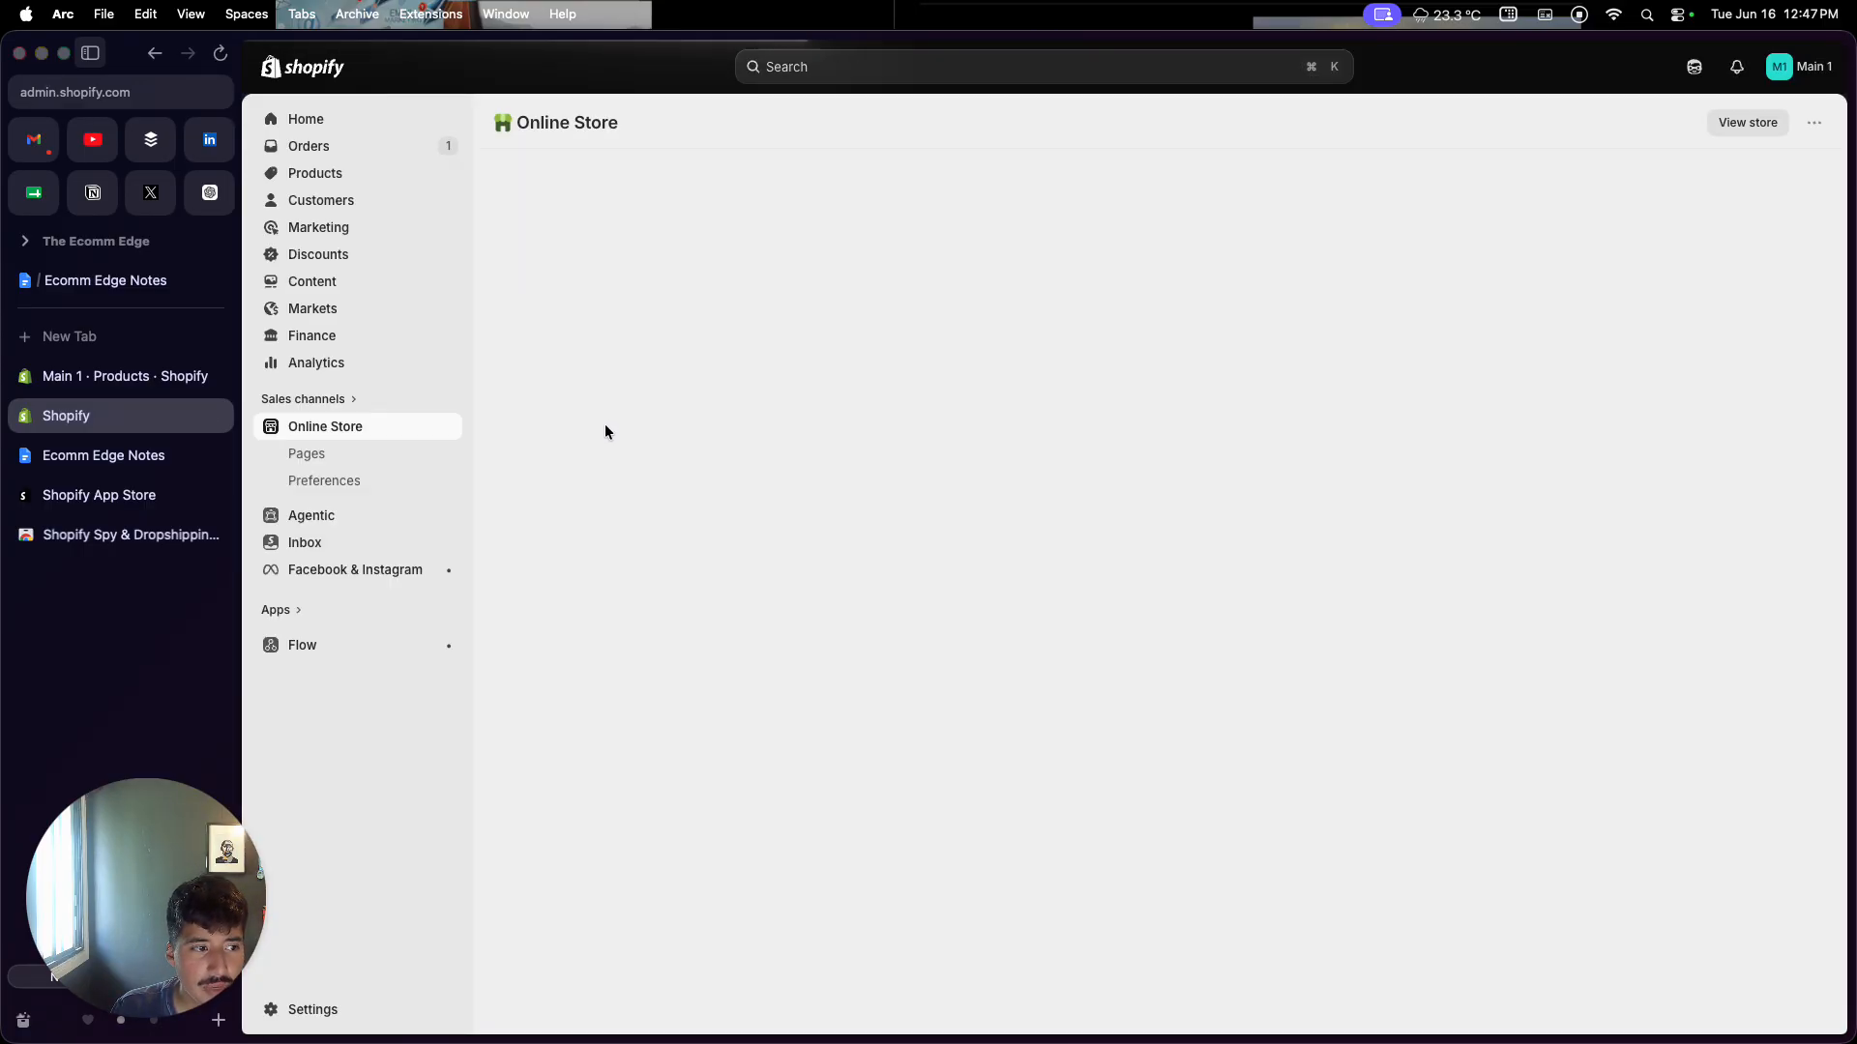
{"action": "scroll", "coordinate": [611, 547], "scroll_direction": "down", "scroll_amount": 2}
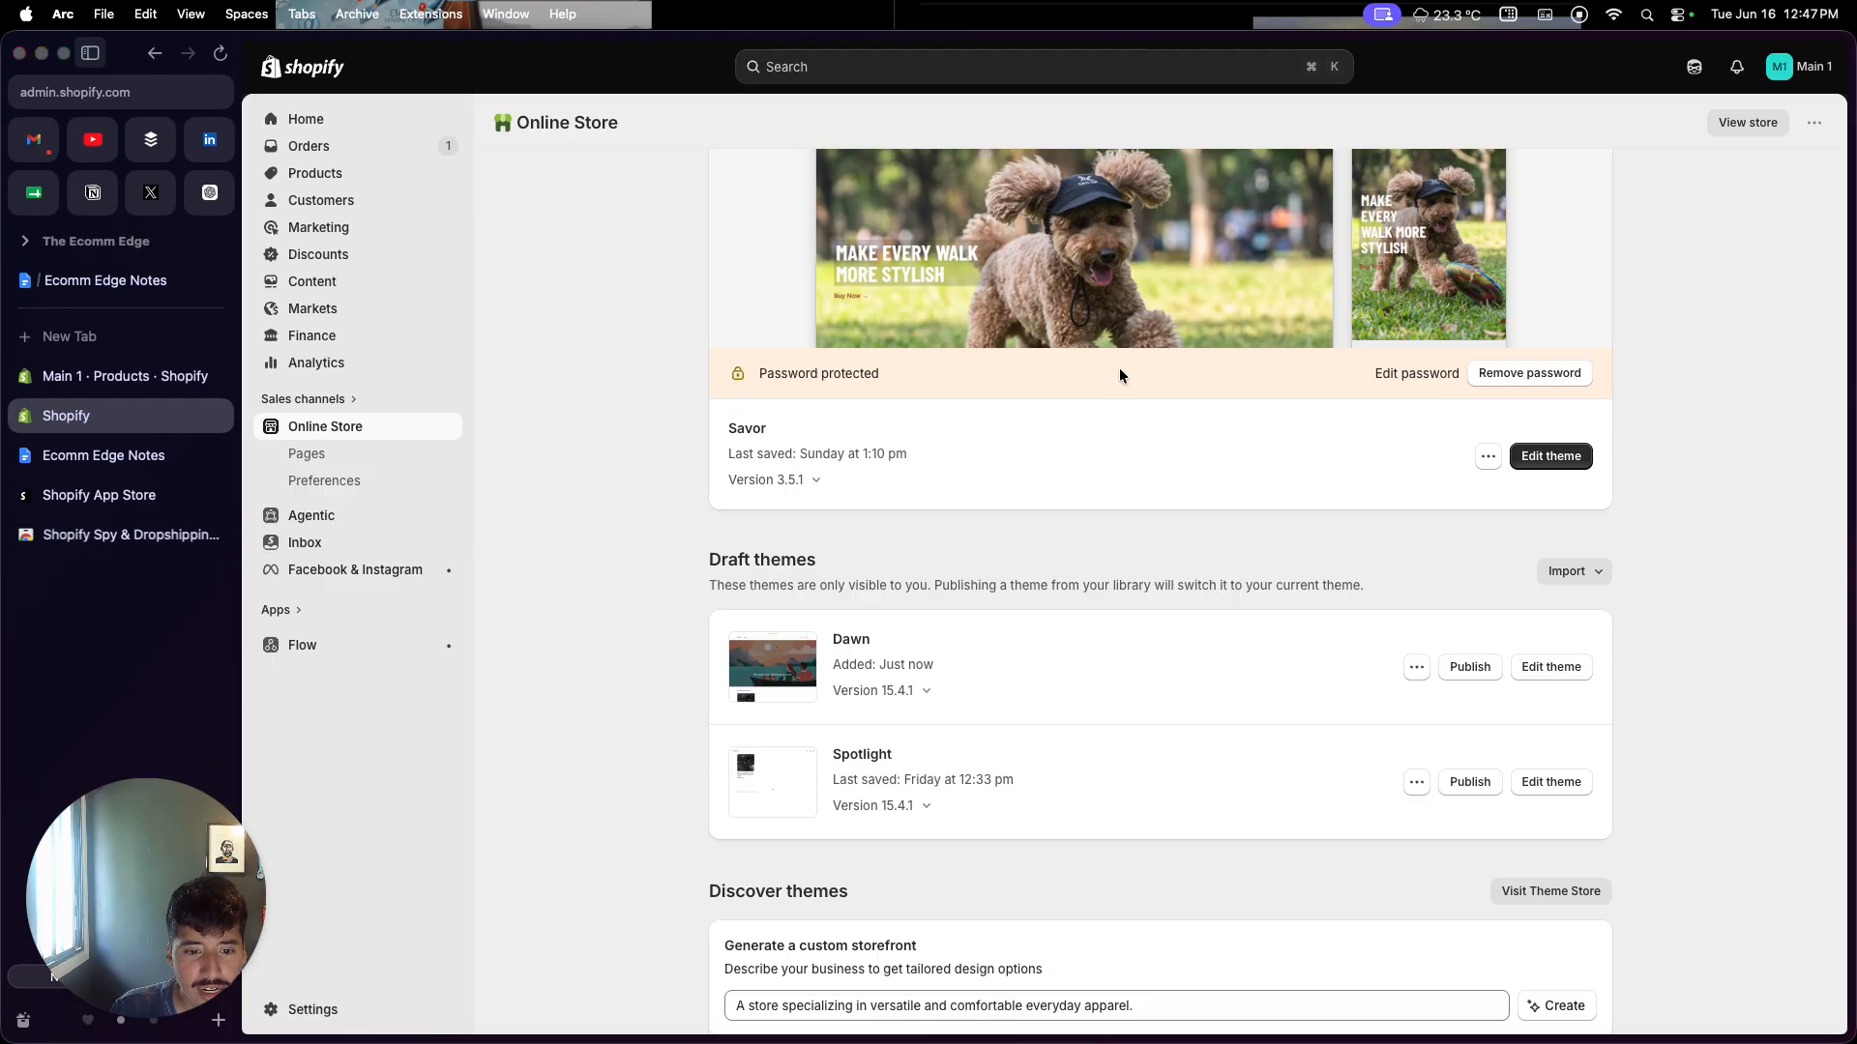
{"action": "scroll", "coordinate": [1109, 591], "scroll_direction": "down", "scroll_amount": 1}
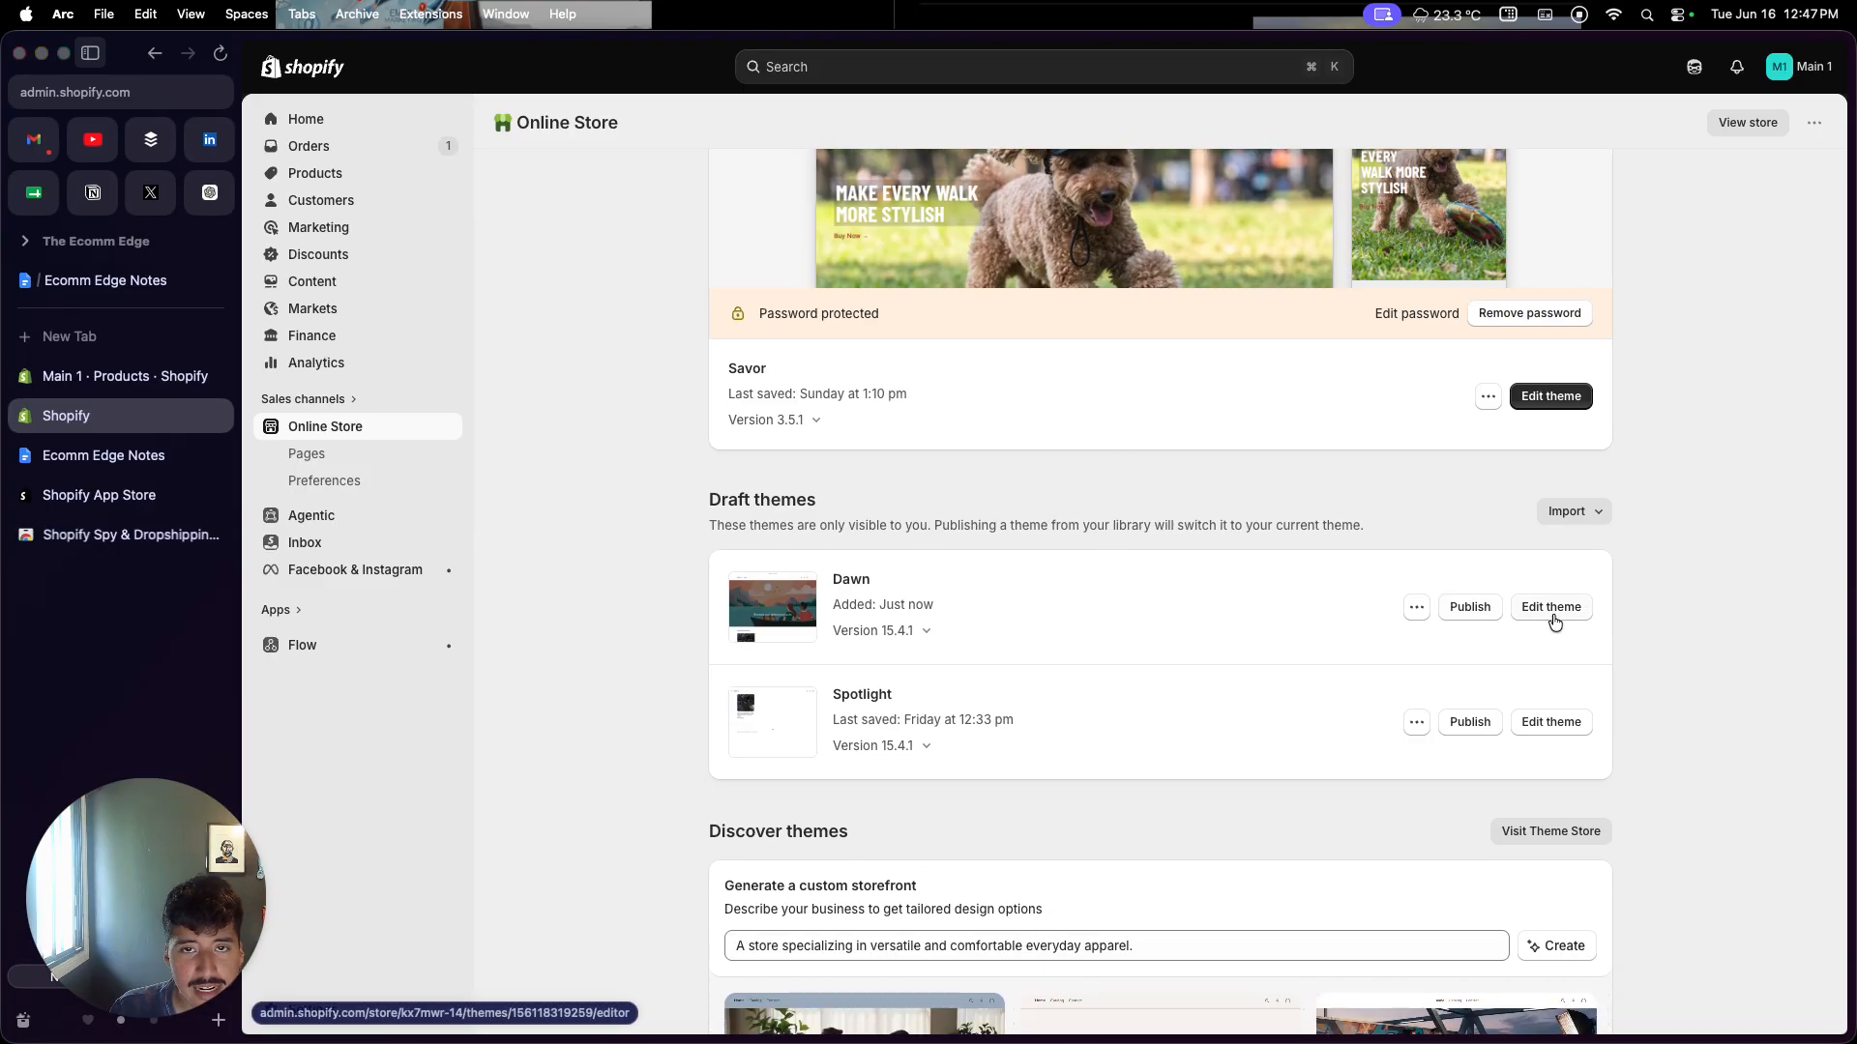
{"action": "left_click", "coordinate": [1551, 607]}
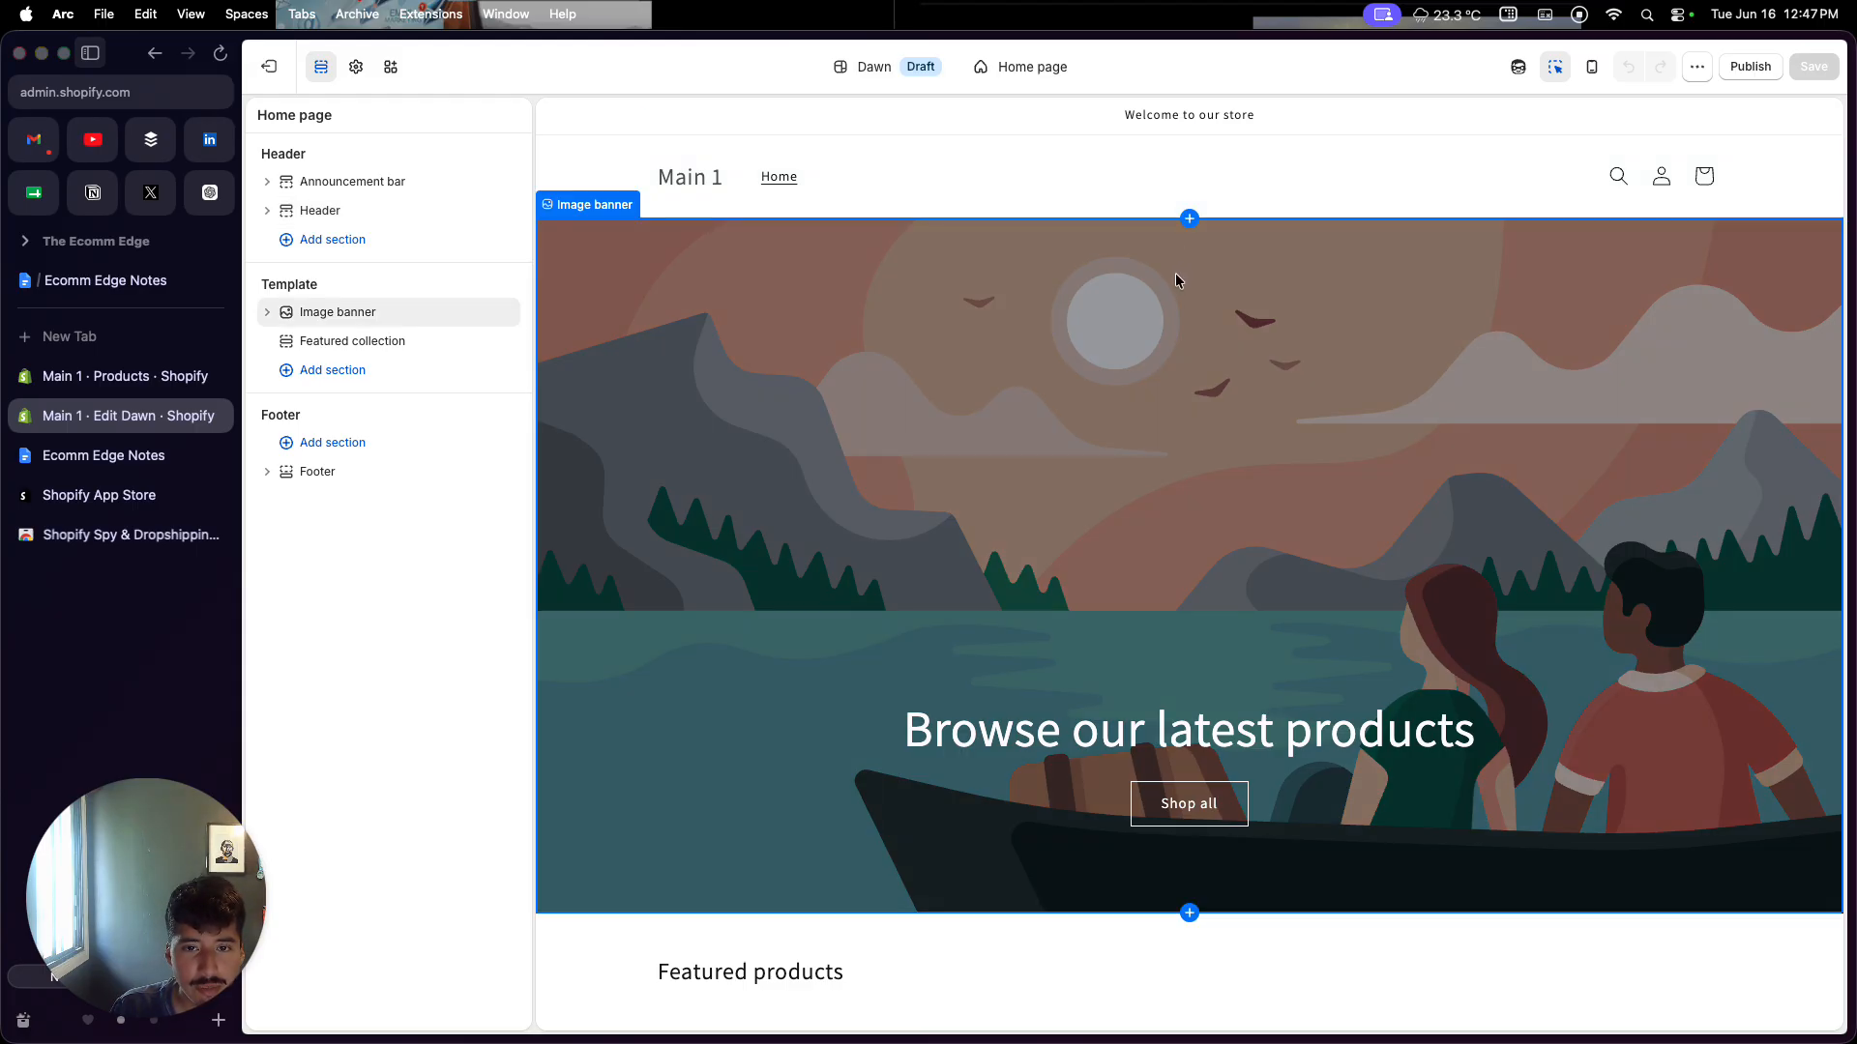
Step: Set the header section's menu type to Drawer and its logo position to Top center
{"action": "left_click", "coordinate": [1171, 159]}
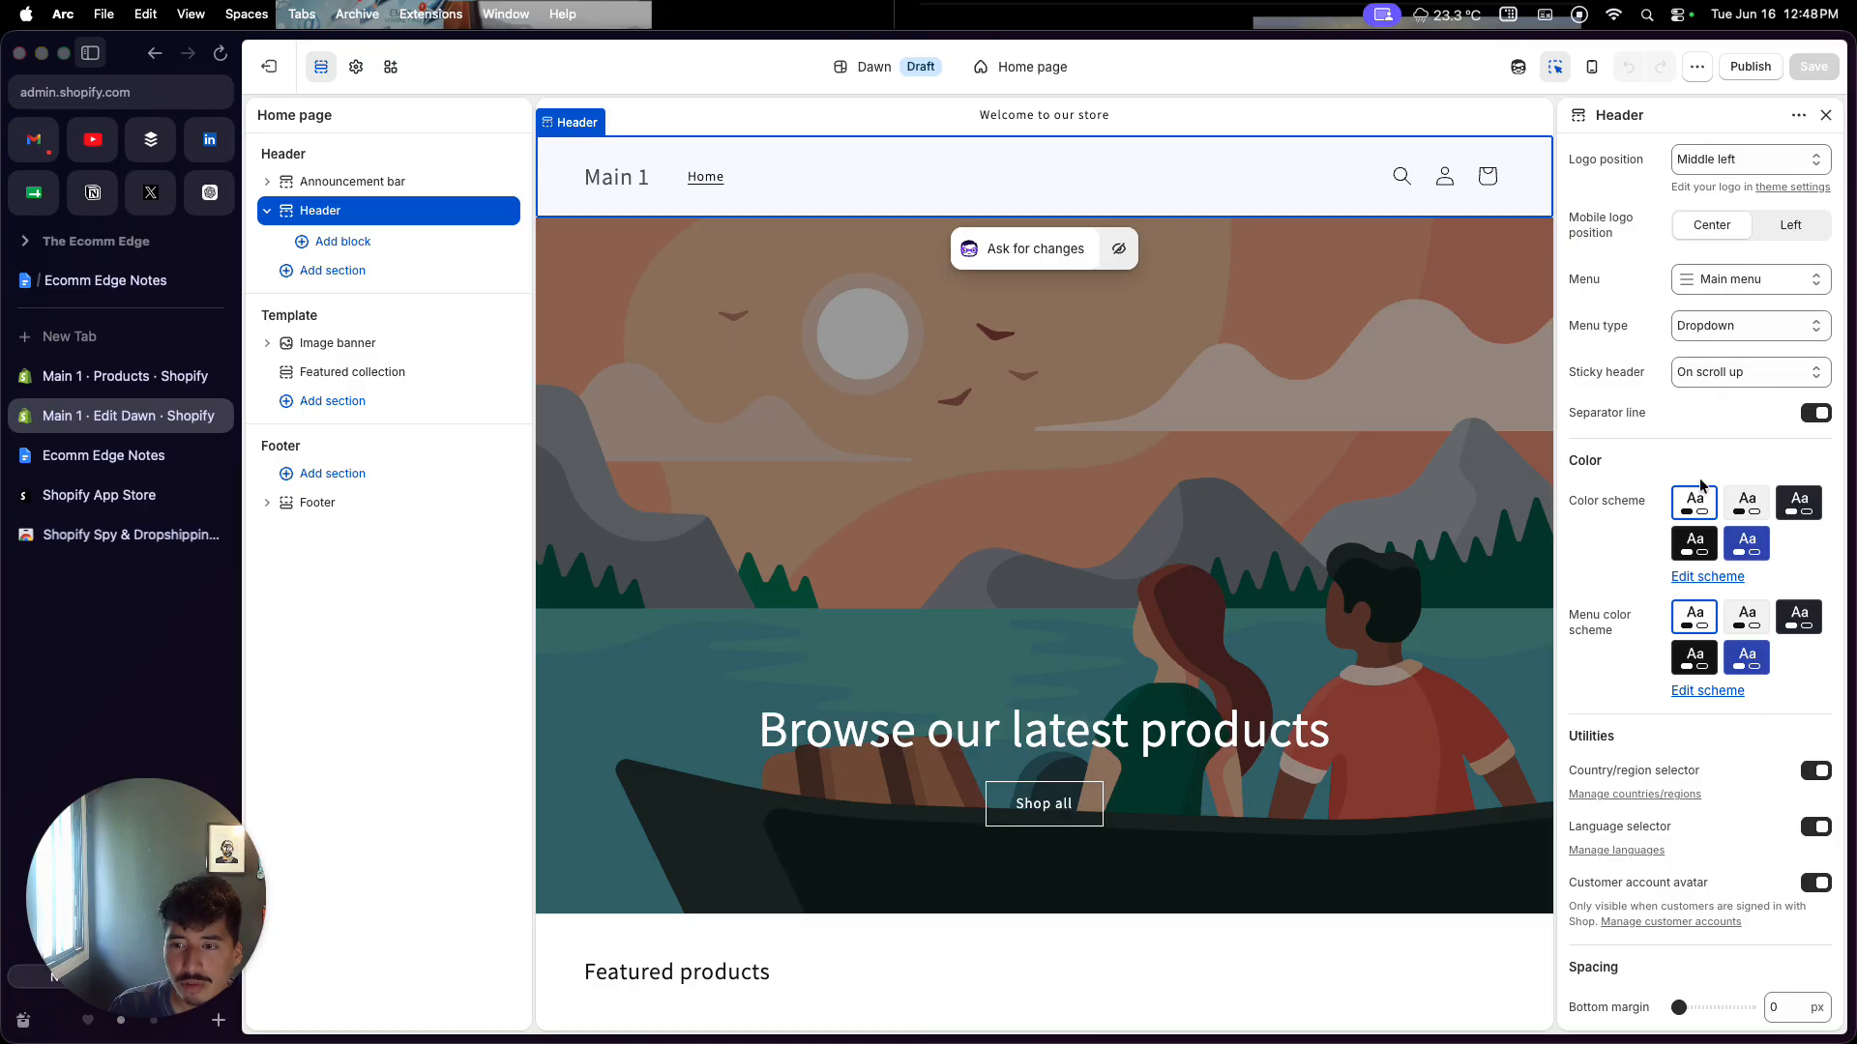
{"action": "scroll", "coordinate": [1702, 487], "scroll_direction": "down", "scroll_amount": 2}
{"action": "scroll", "coordinate": [1700, 486], "scroll_direction": "up", "scroll_amount": 1}
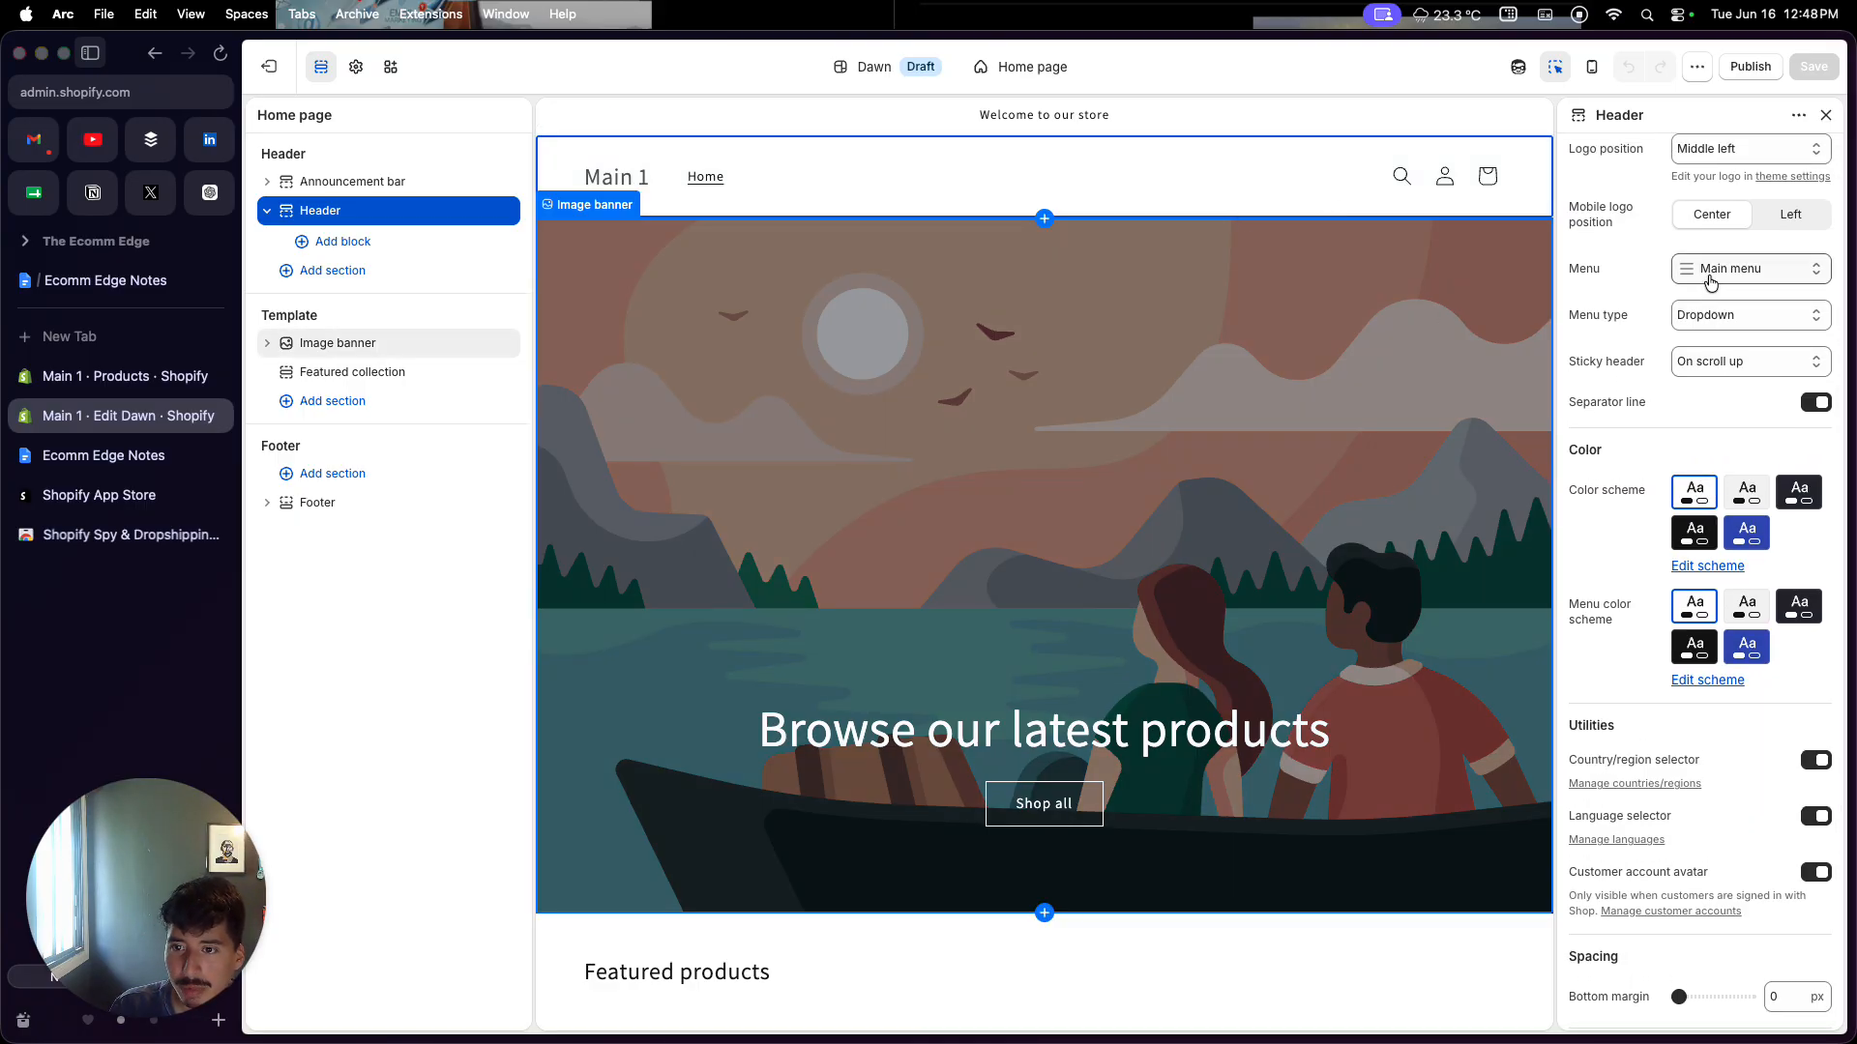
{"action": "left_click", "coordinate": [1720, 319]}
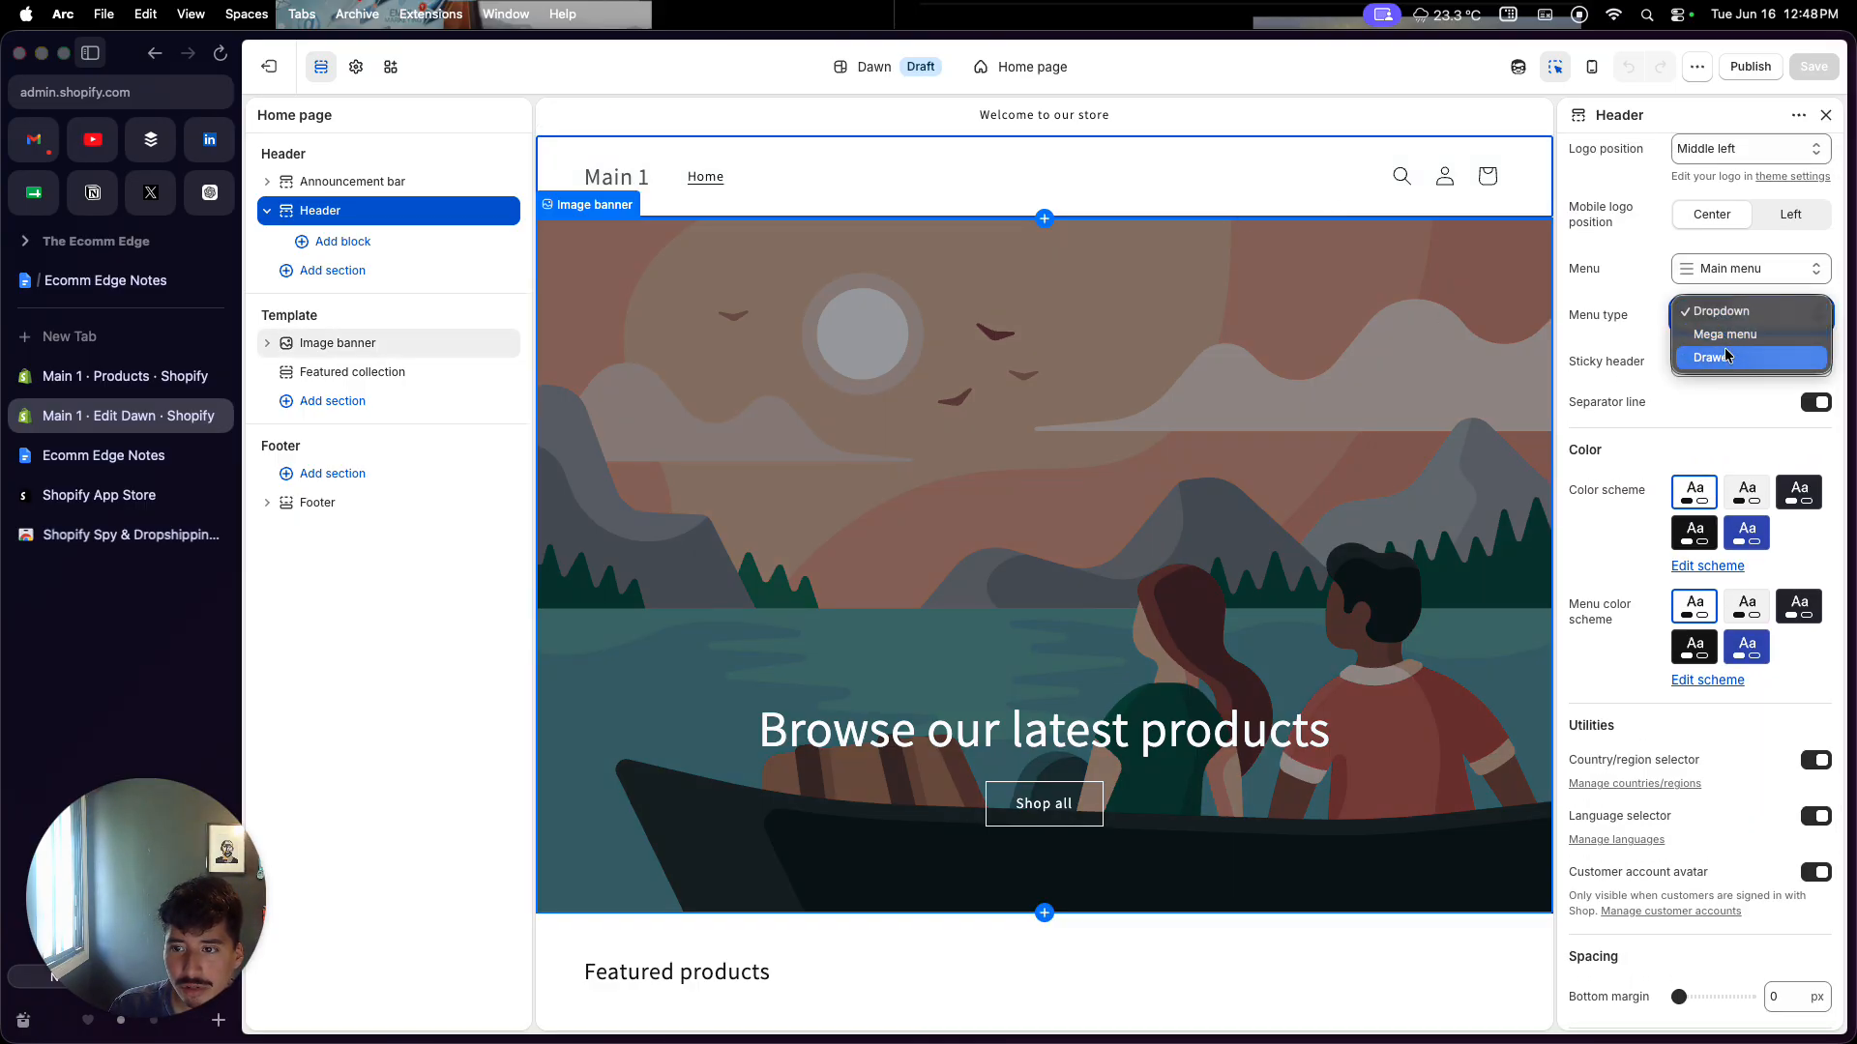
{"action": "left_click", "coordinate": [1727, 358]}
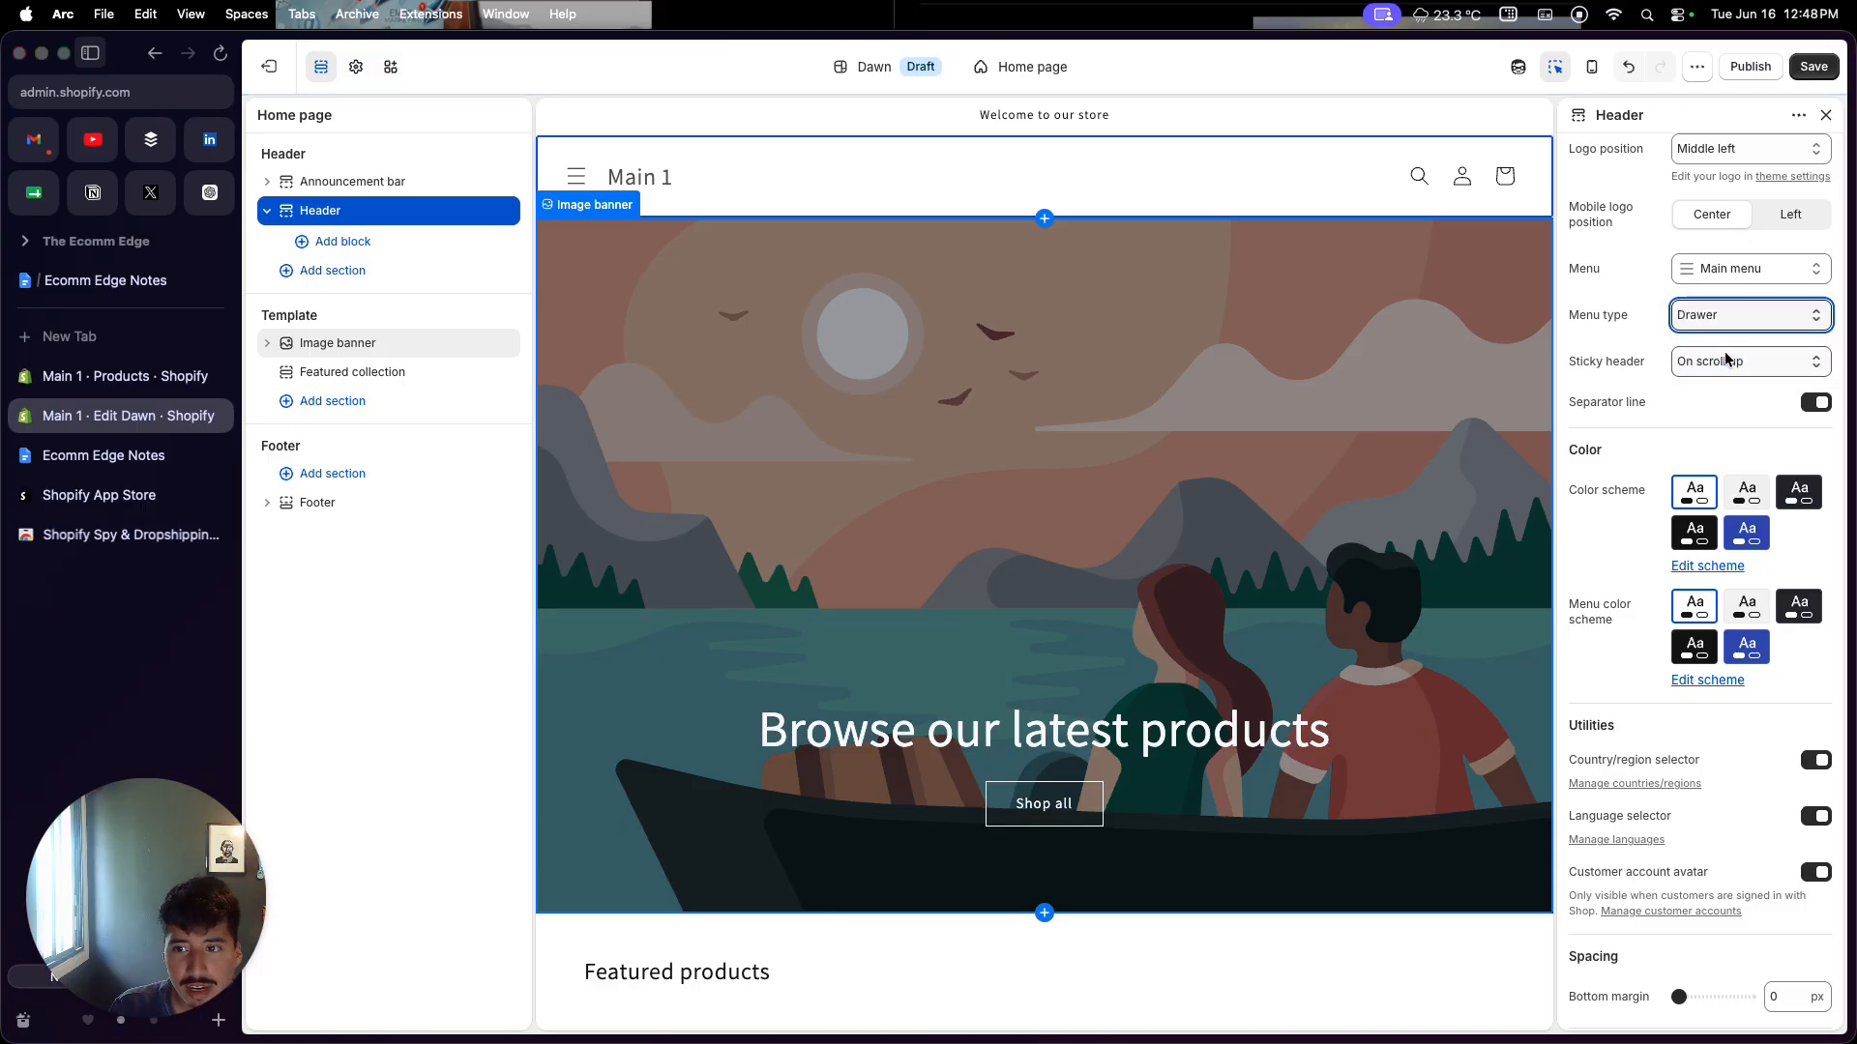
{"action": "left_click", "coordinate": [1698, 157]}
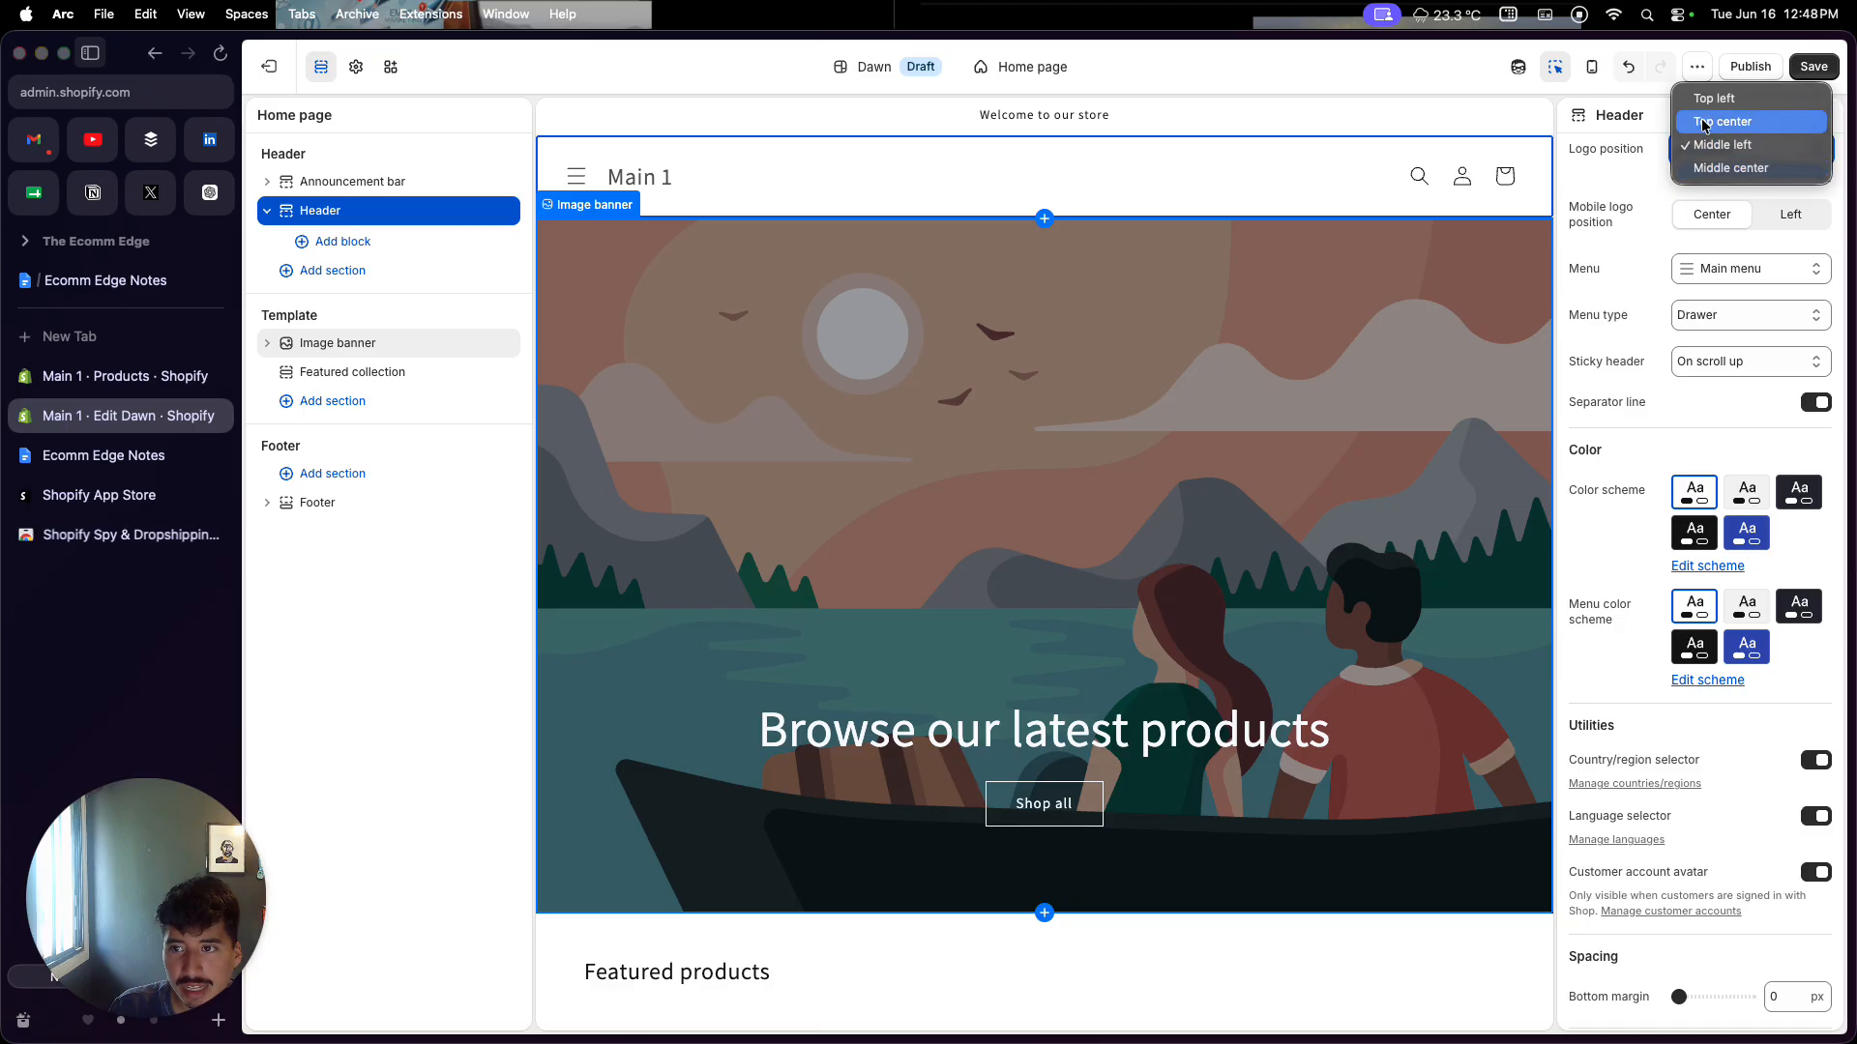
{"action": "left_click", "coordinate": [1704, 123]}
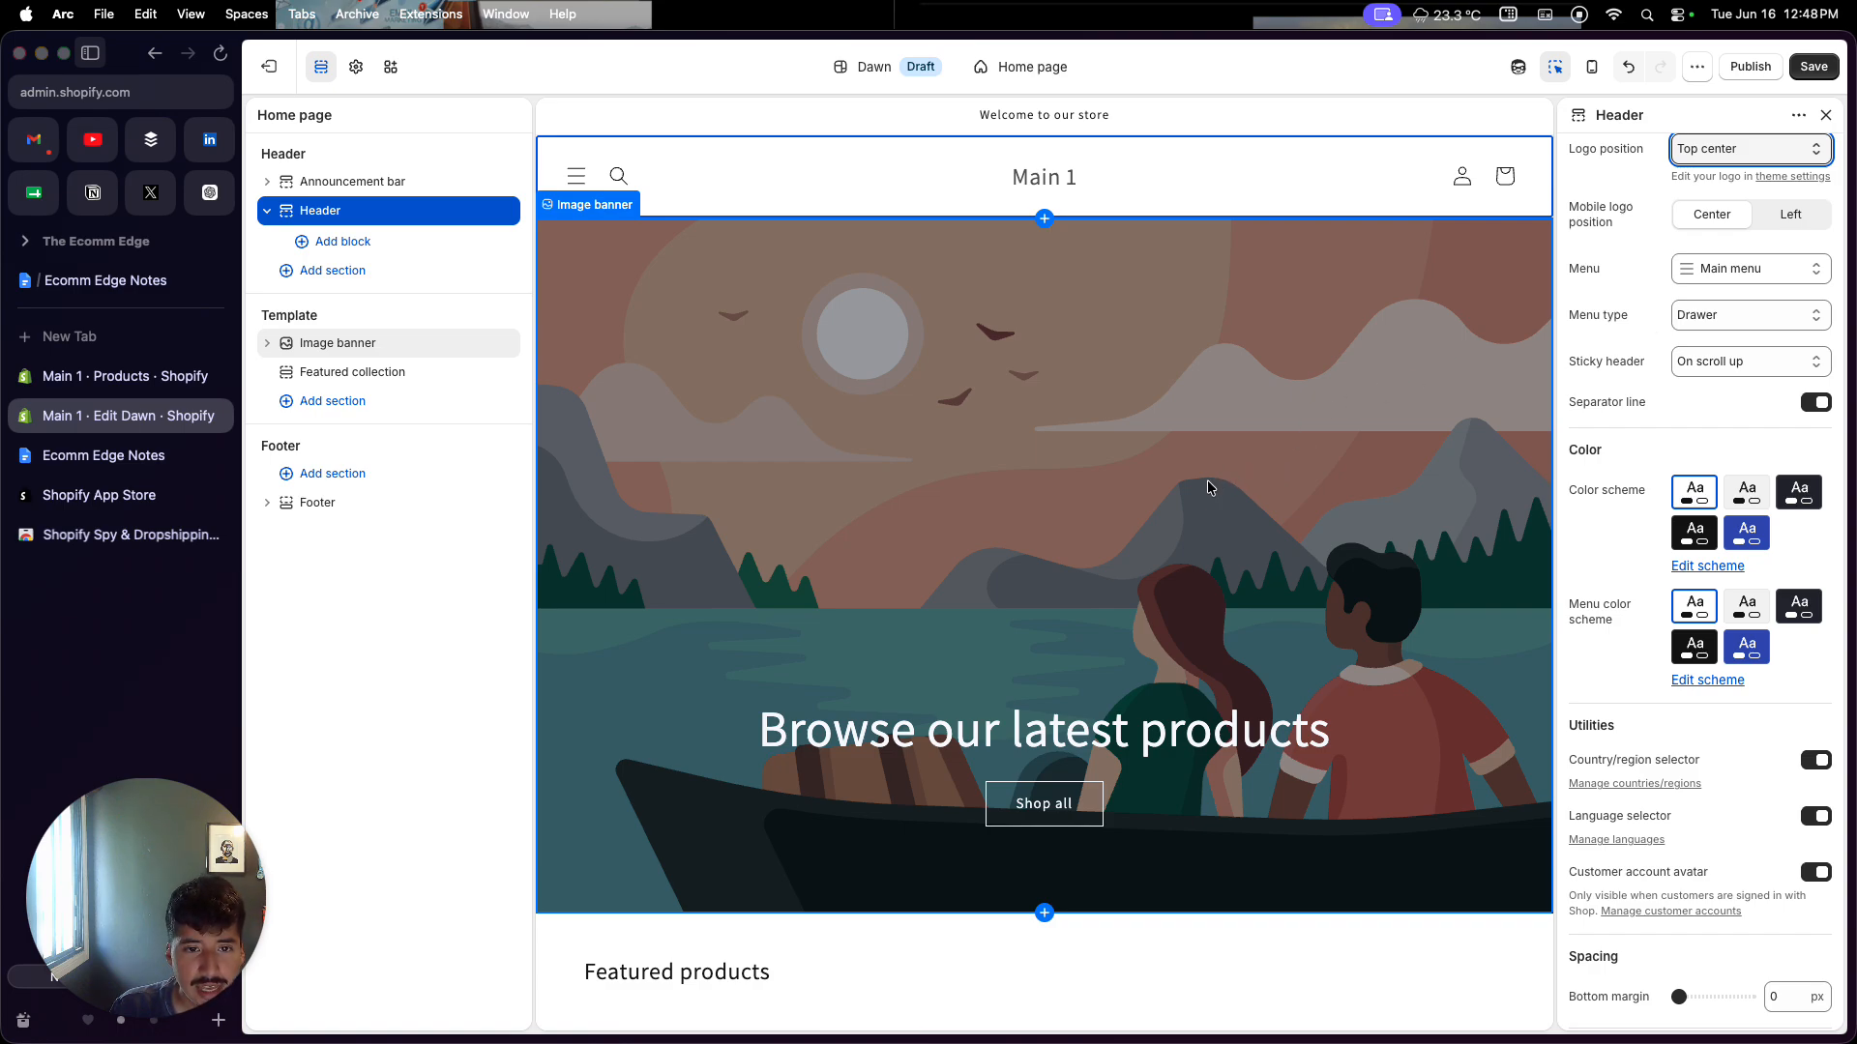
Step: Remove the Featured collection section from the home page
{"action": "scroll", "coordinate": [1170, 515], "scroll_direction": "down", "scroll_amount": 5}
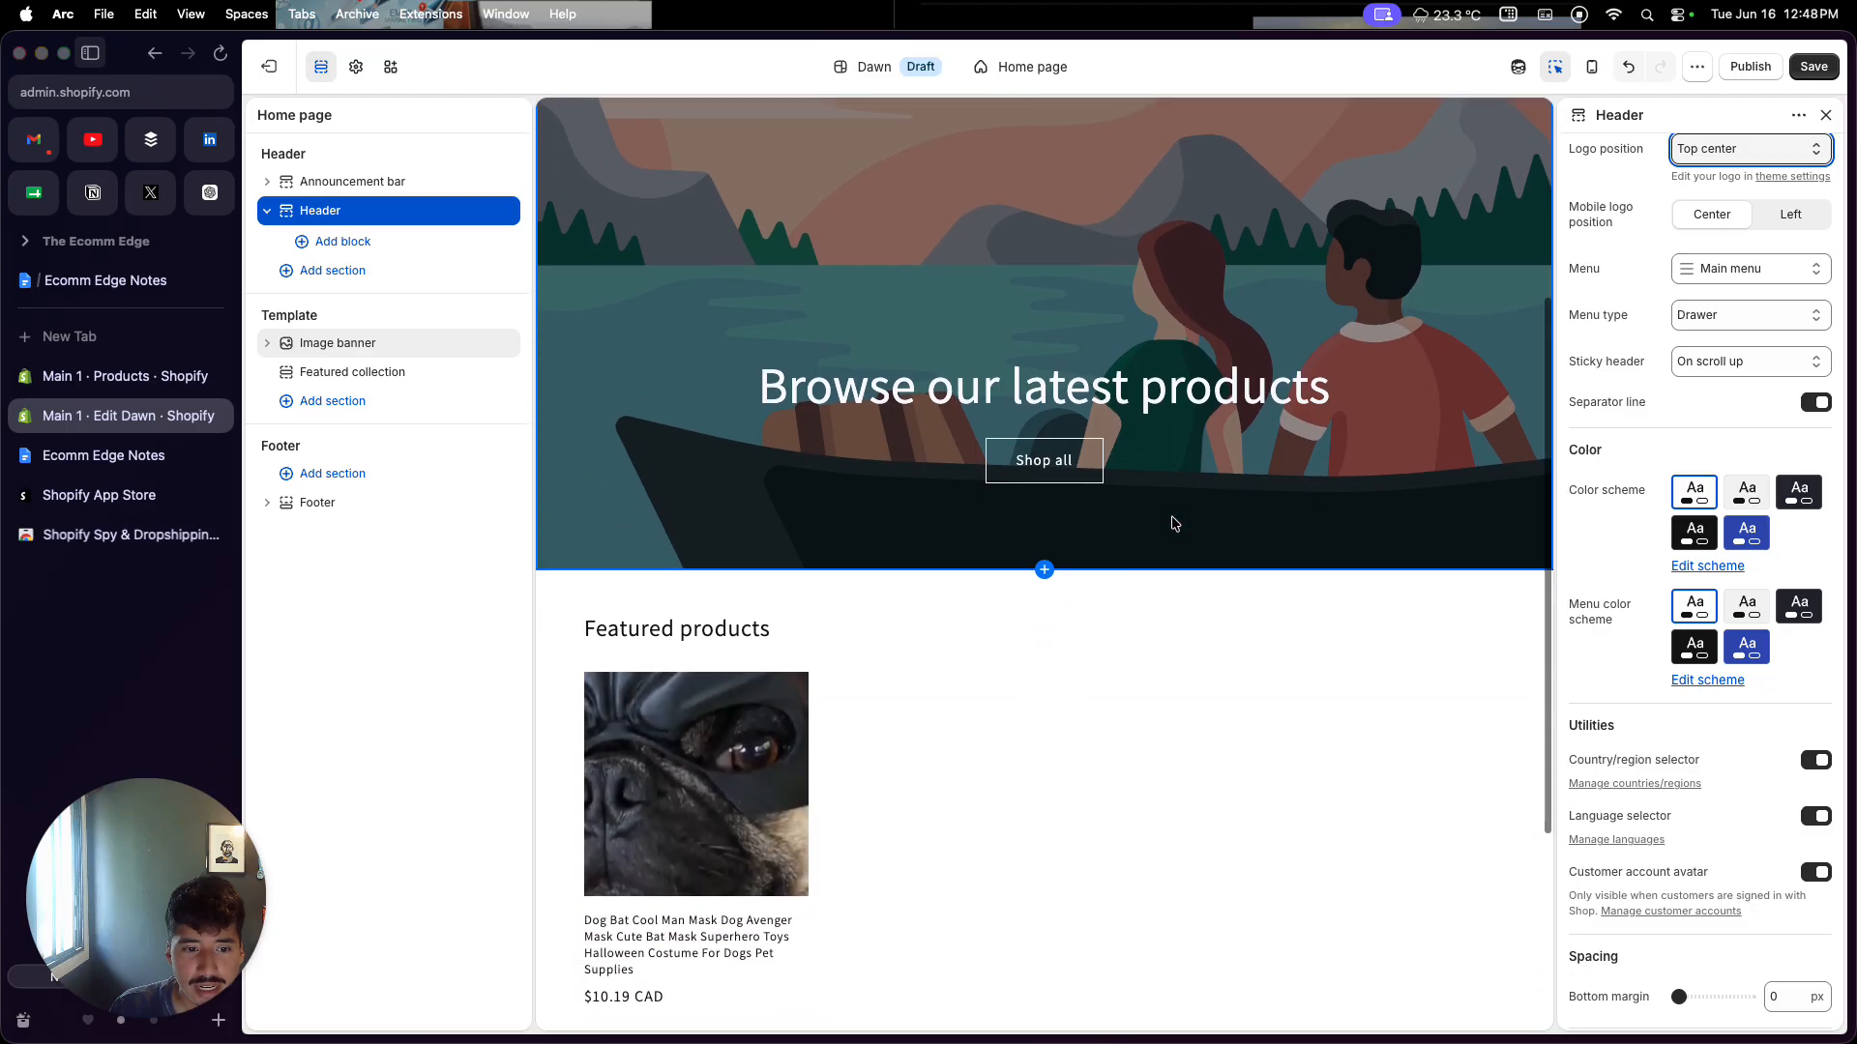
{"action": "scroll", "coordinate": [711, 783], "scroll_direction": "down", "scroll_amount": 2}
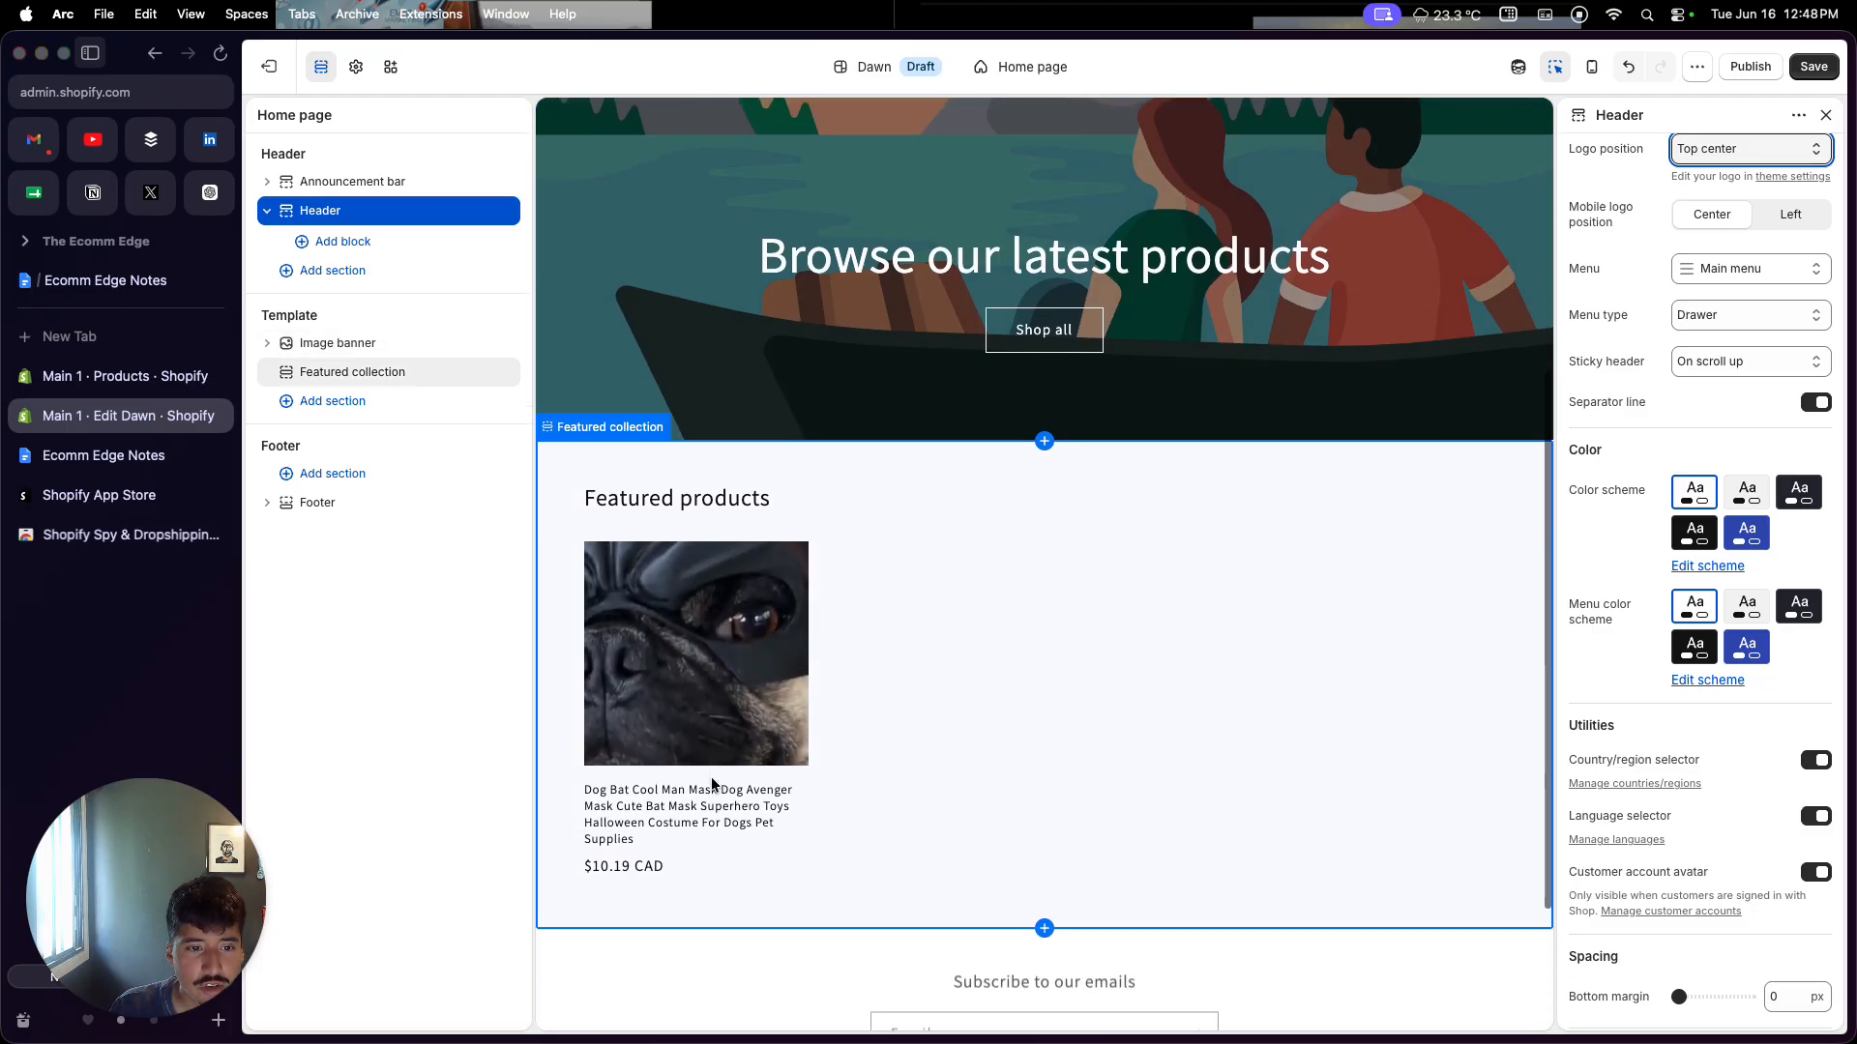
{"action": "scroll", "coordinate": [711, 775], "scroll_direction": "down", "scroll_amount": 1}
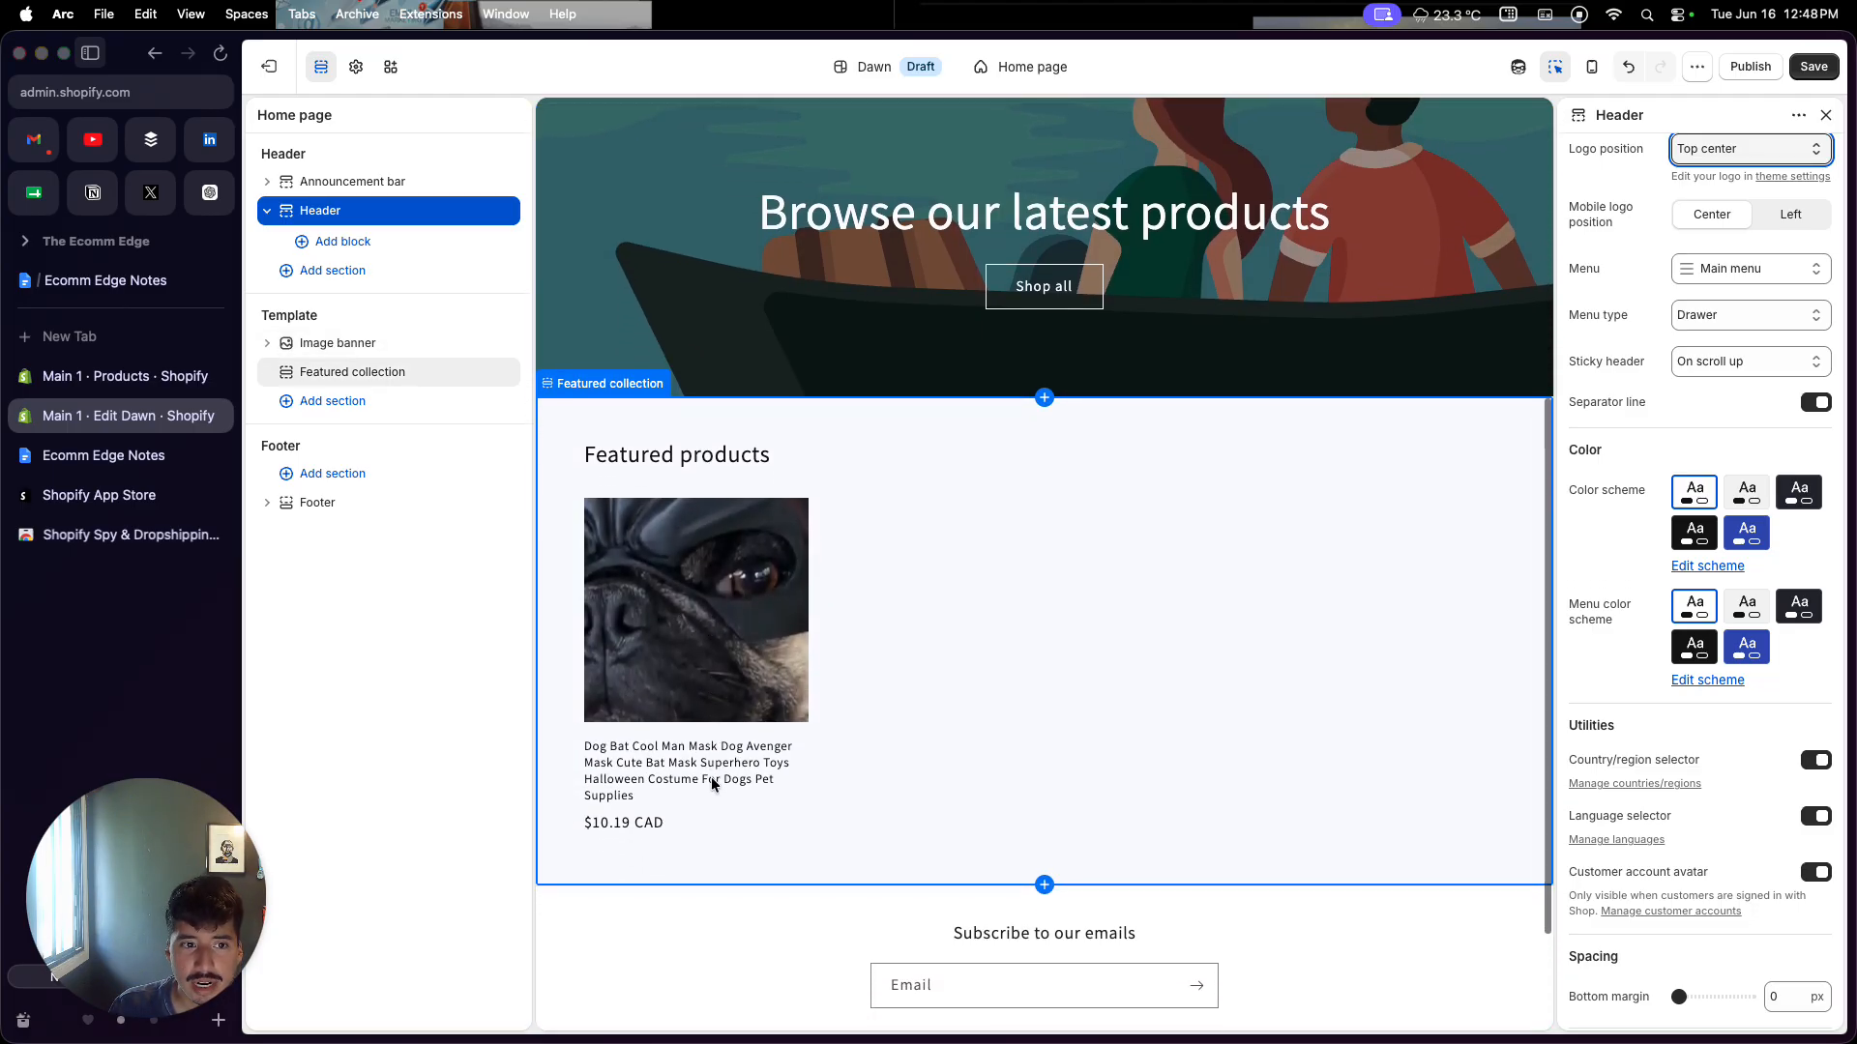
{"action": "left_click", "coordinate": [983, 709]}
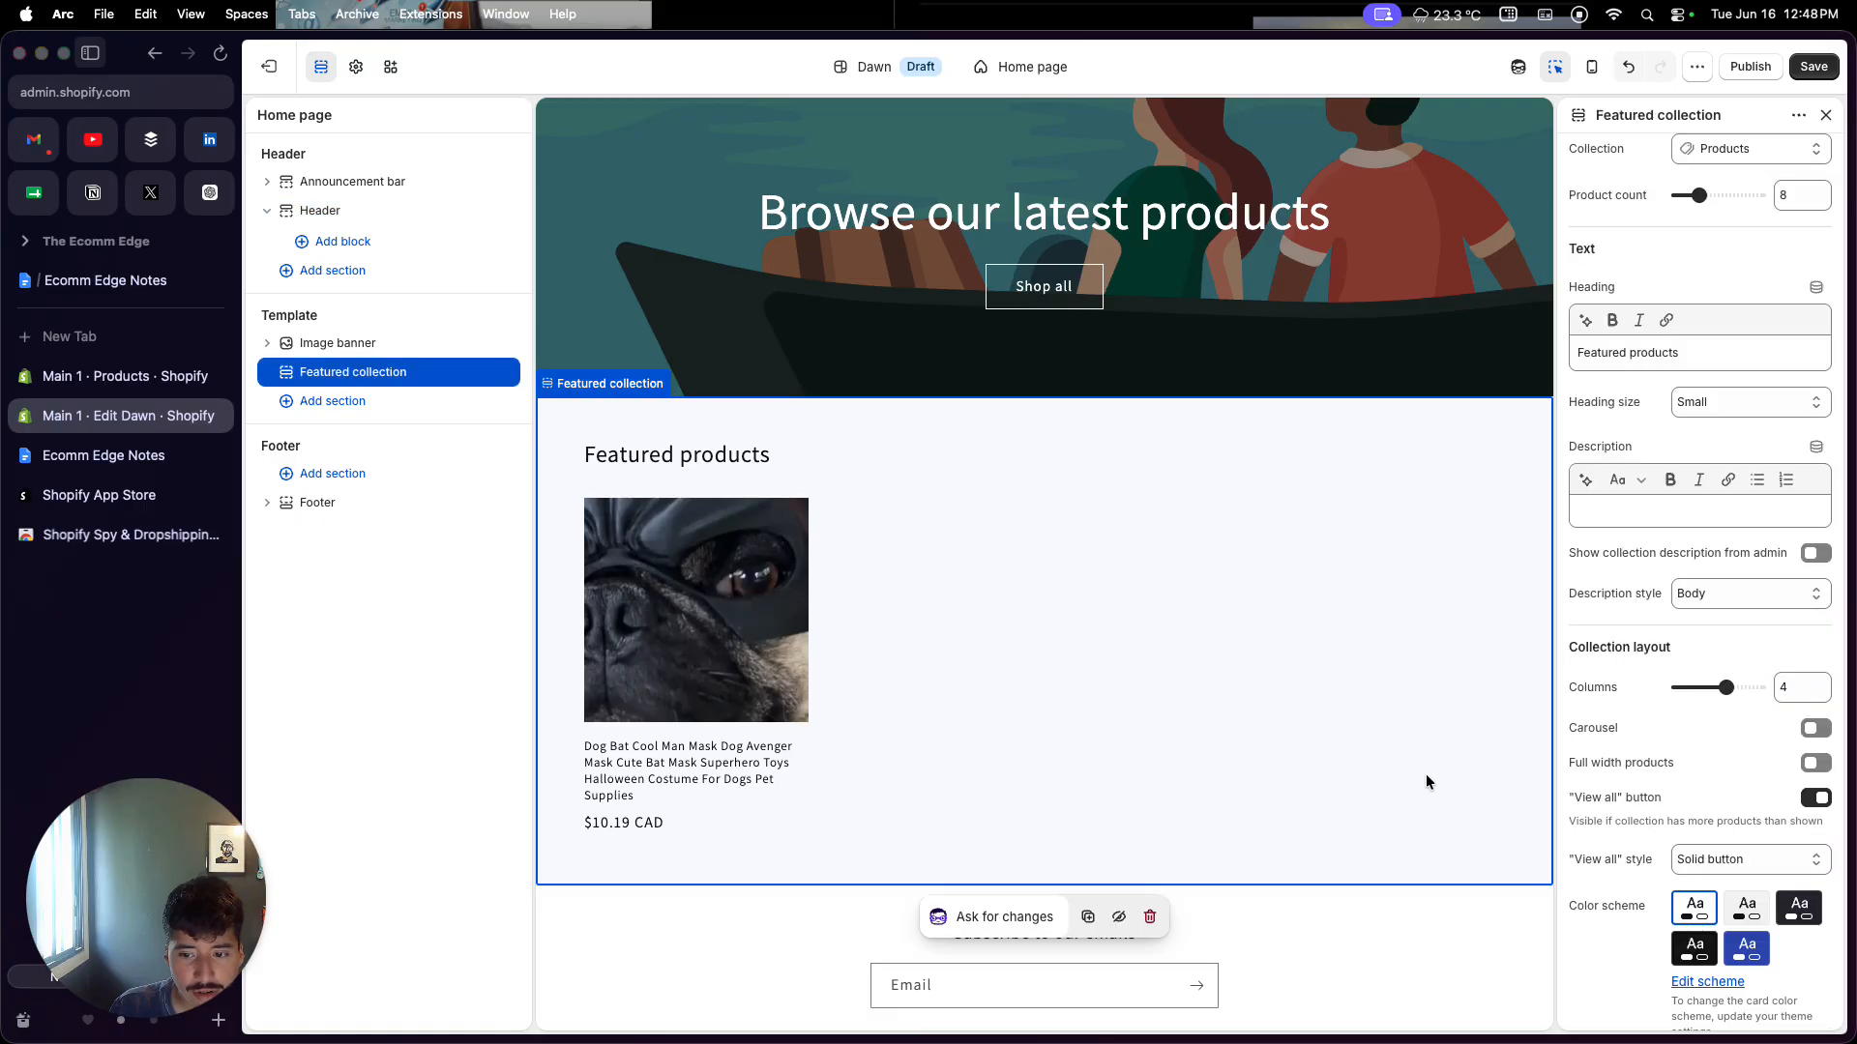
{"action": "left_click", "coordinate": [1153, 917]}
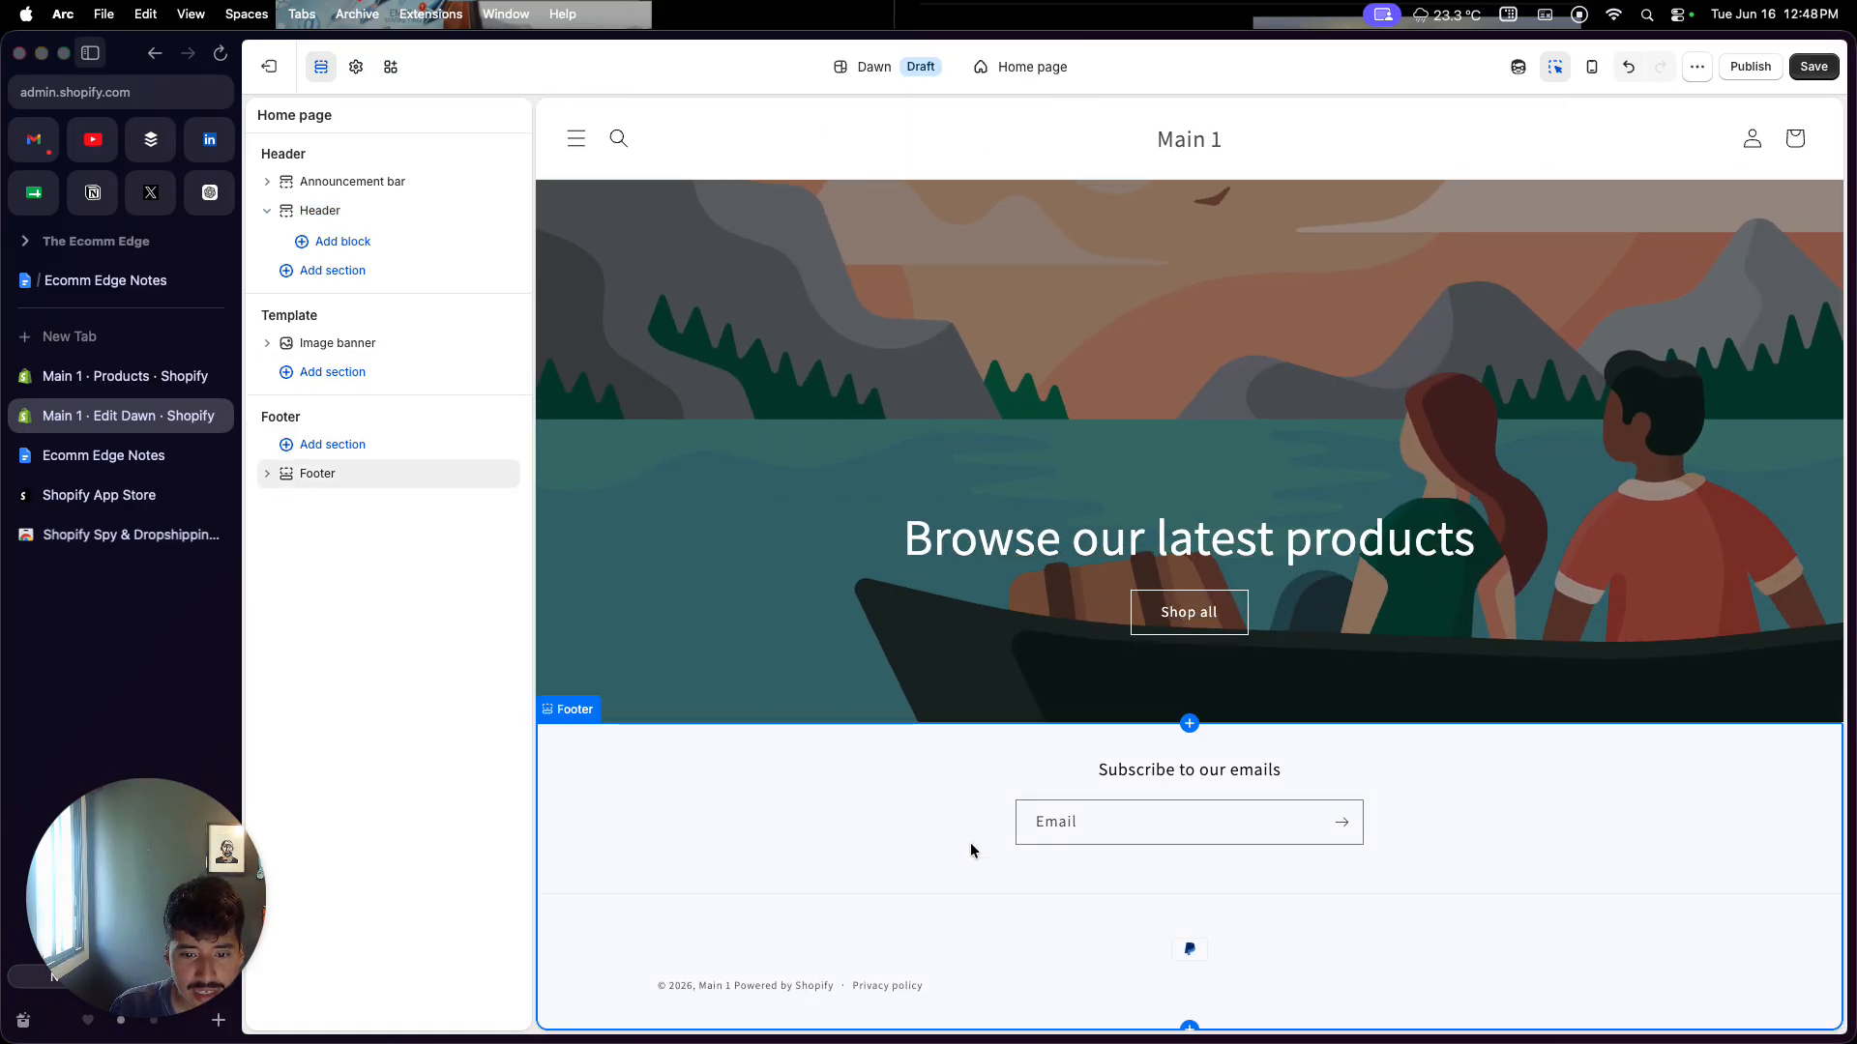
Step: Add a Featured product section below the image banner and assign the Dog Bat Cool Man Mask product to it
{"action": "left_click", "coordinate": [1192, 703]}
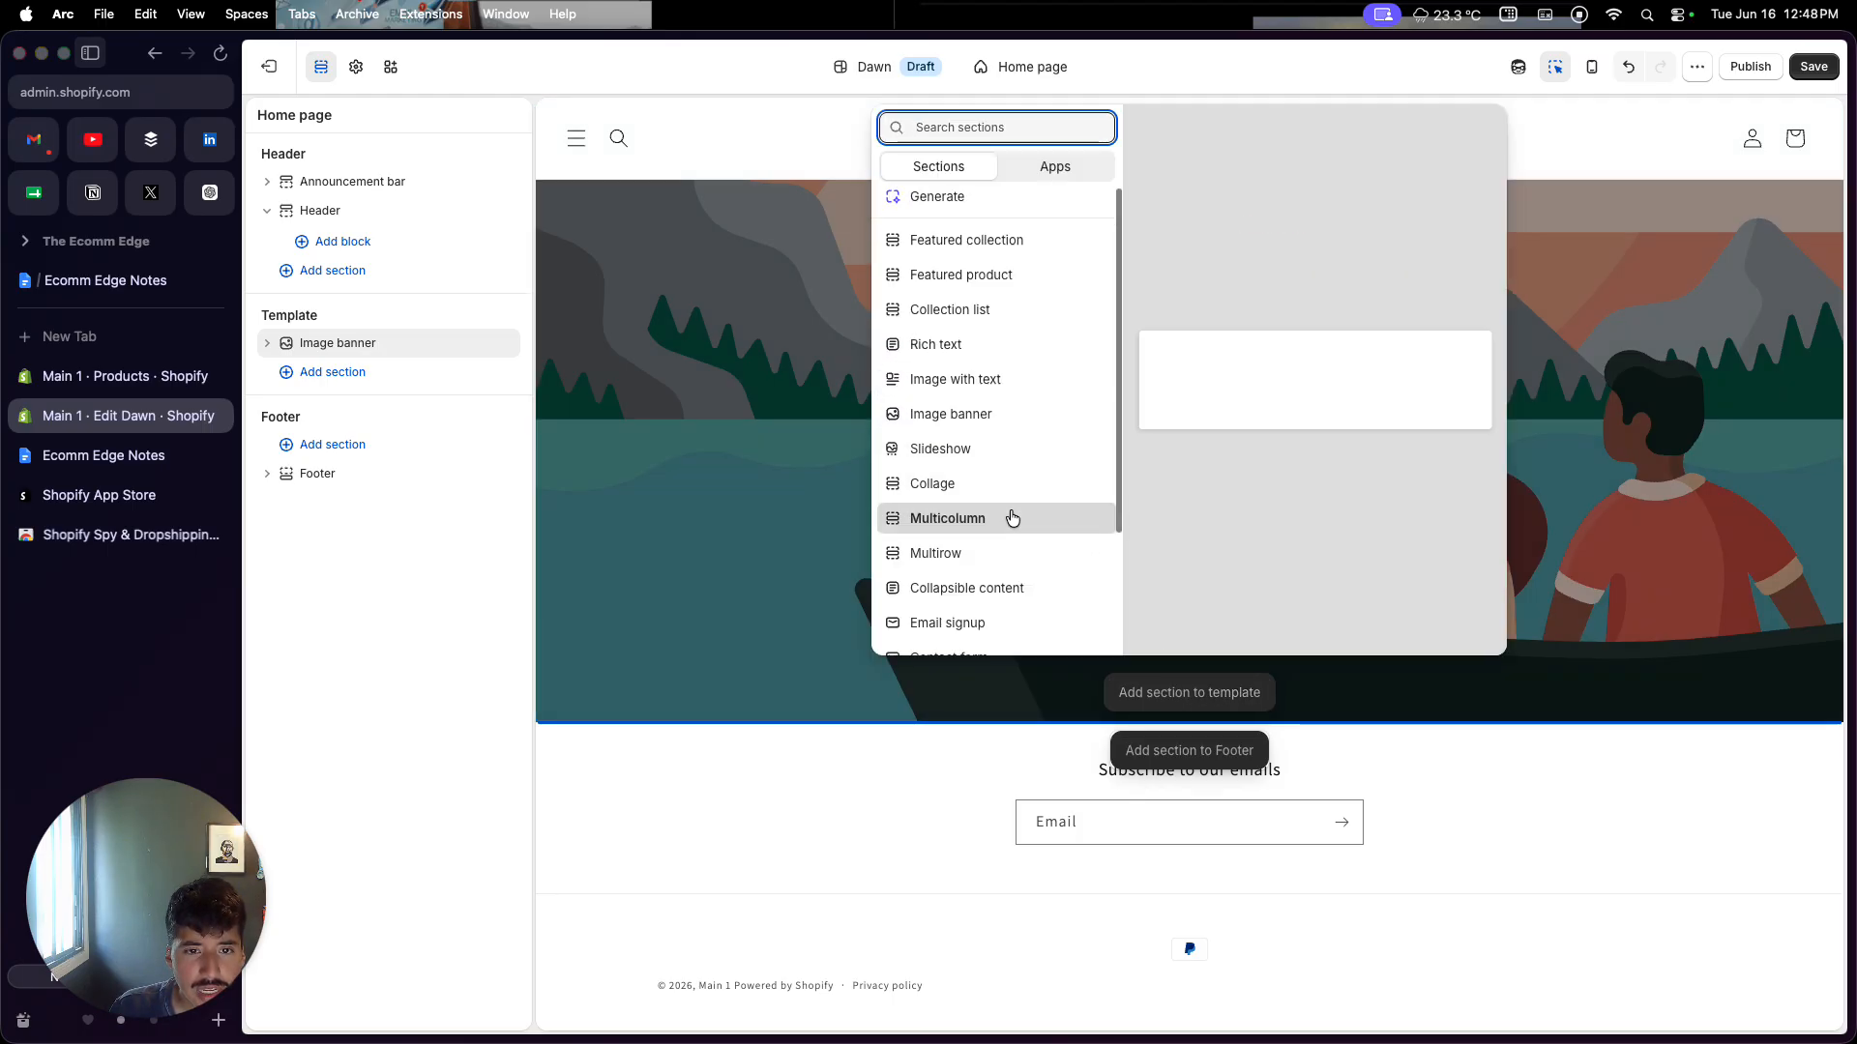
{"action": "scroll", "coordinate": [1008, 516], "scroll_direction": "down", "scroll_amount": 3}
{"action": "scroll", "coordinate": [1010, 518], "scroll_direction": "up", "scroll_amount": 3}
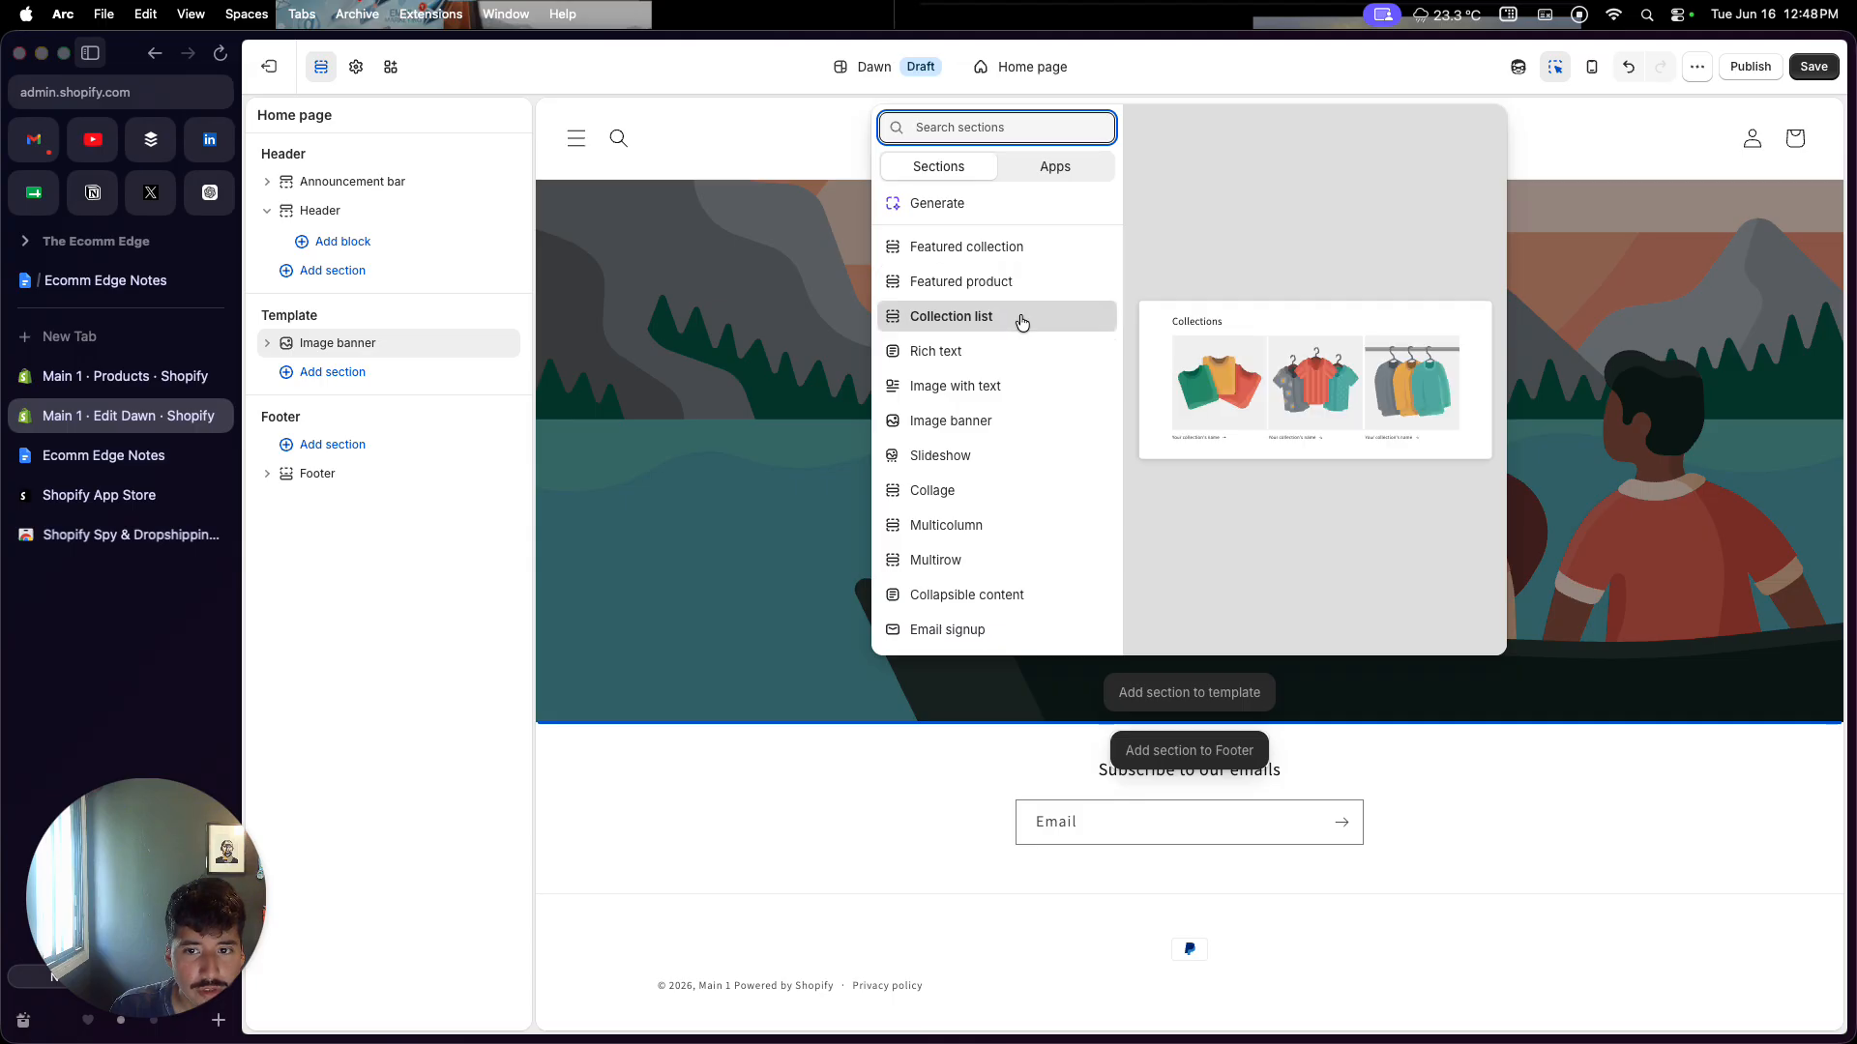
{"action": "key", "text": "Escape"}
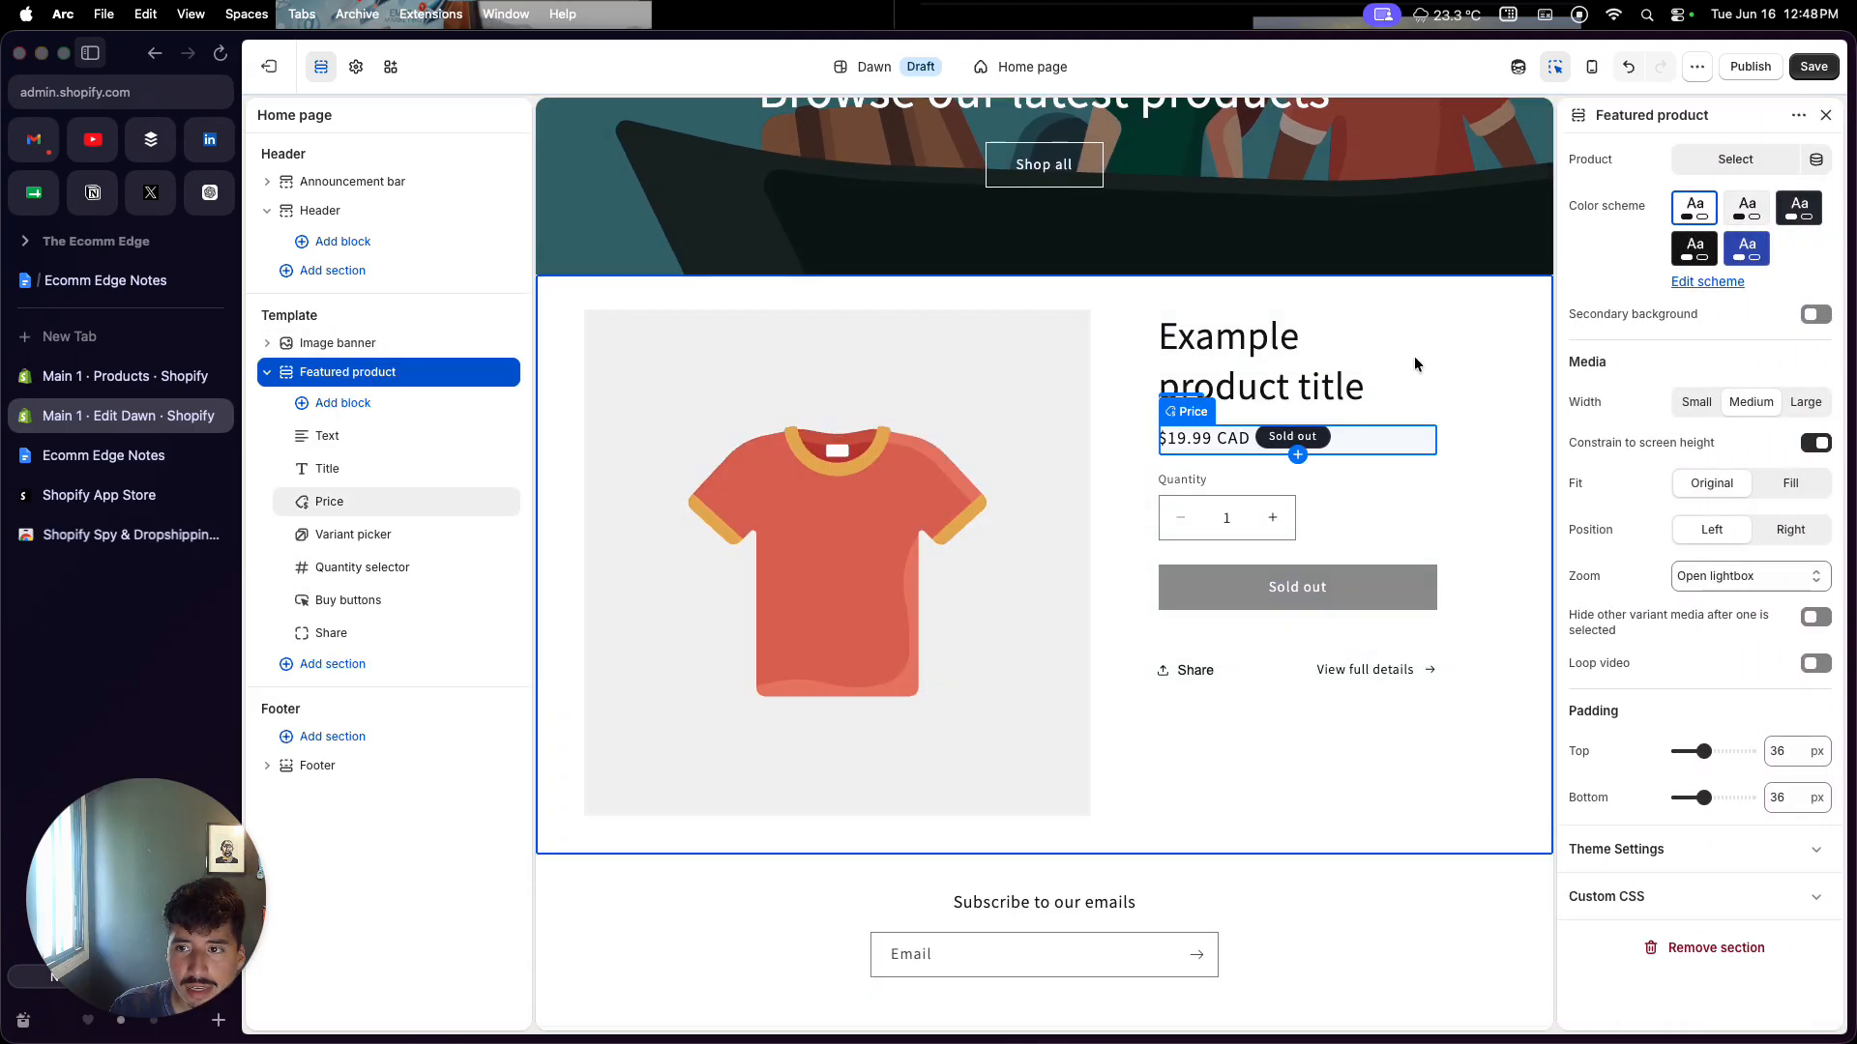
{"action": "left_click", "coordinate": [1741, 161]}
{"action": "left_click", "coordinate": [1516, 240]}
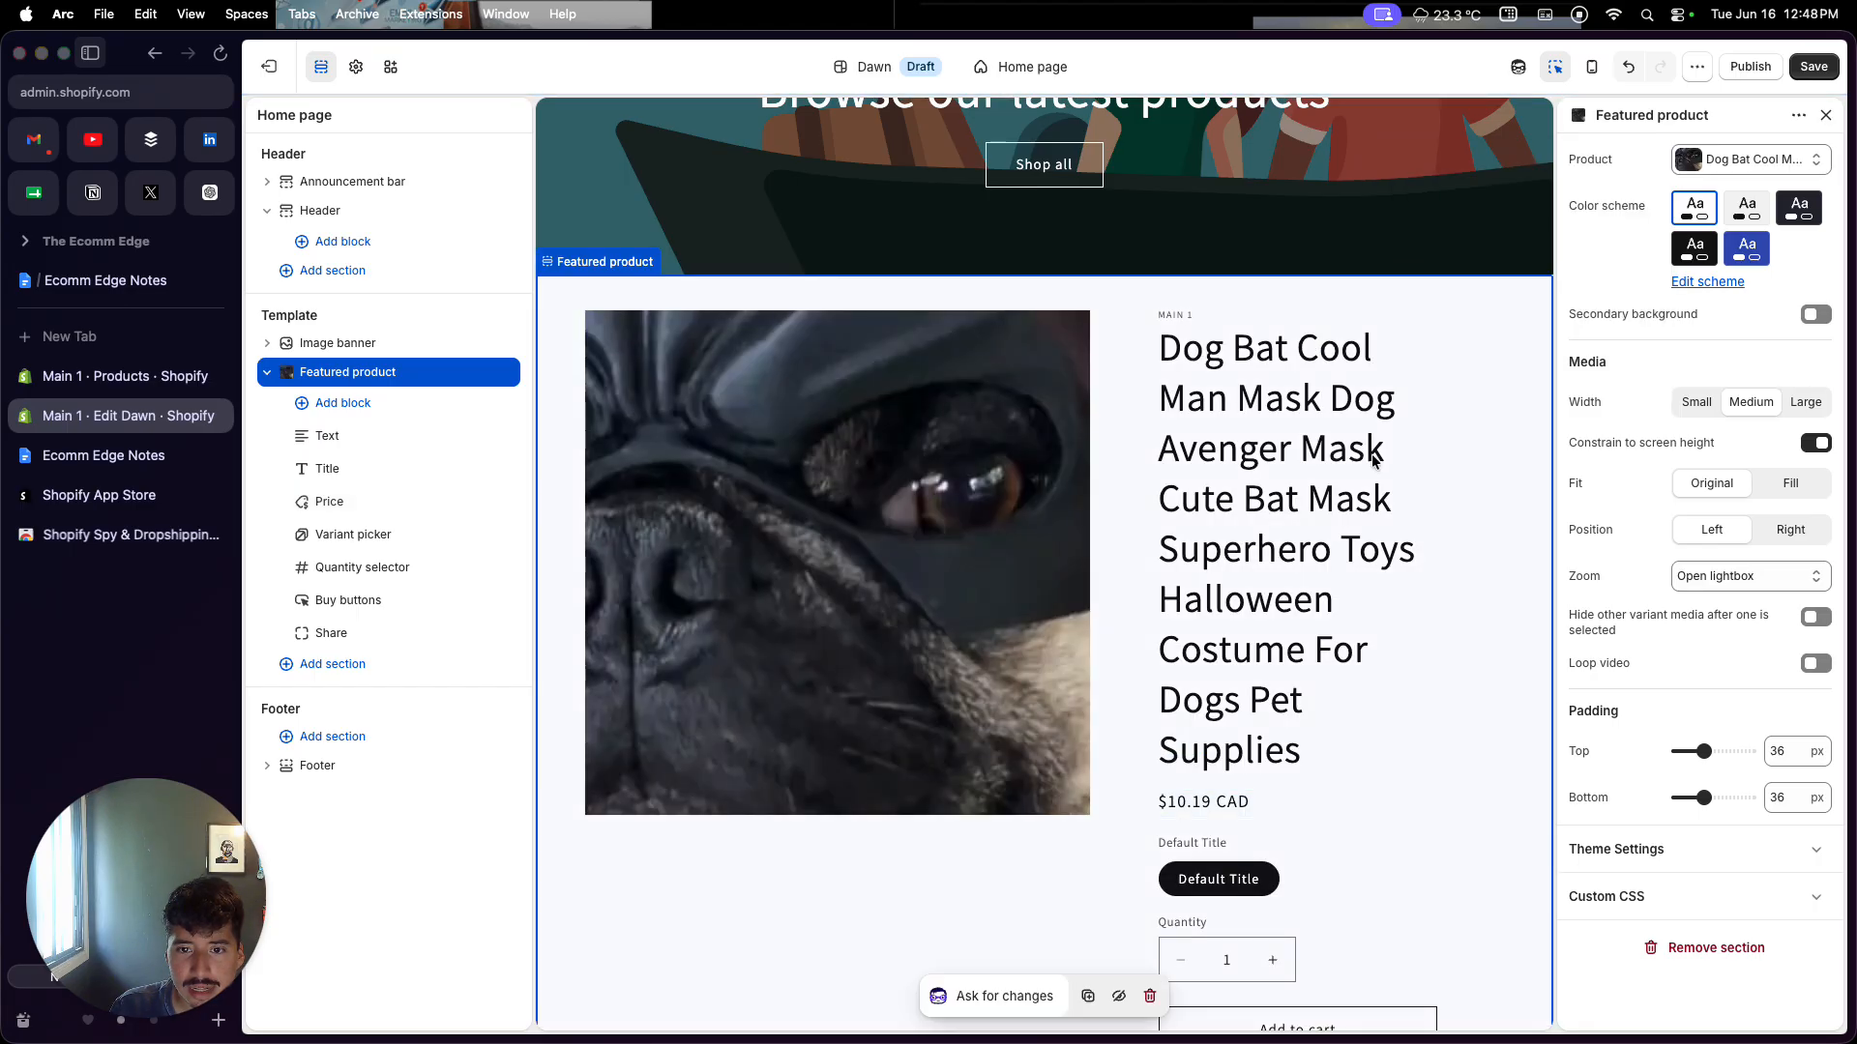
{"action": "scroll", "coordinate": [1309, 538], "scroll_direction": "down", "scroll_amount": 1}
{"action": "scroll", "coordinate": [1466, 524], "scroll_direction": "down", "scroll_amount": 5}
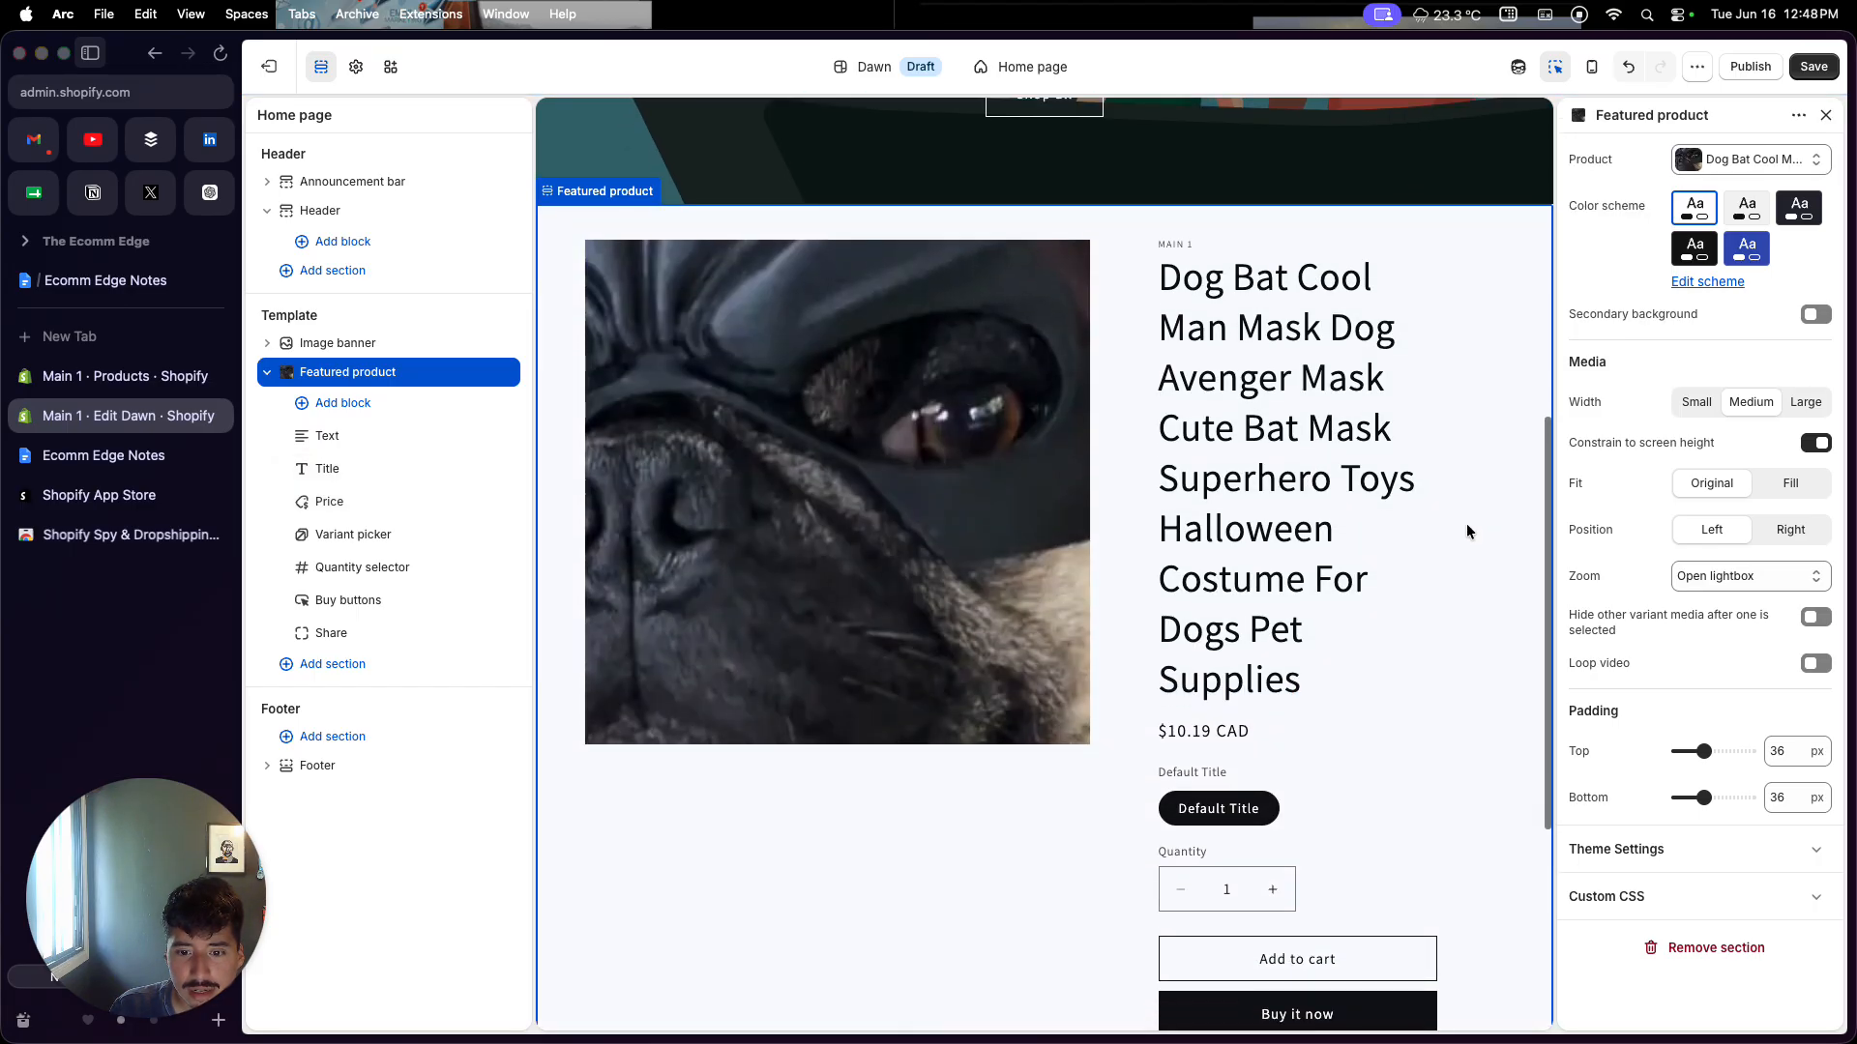
{"action": "scroll", "coordinate": [1054, 738], "scroll_direction": "up", "scroll_amount": 1}
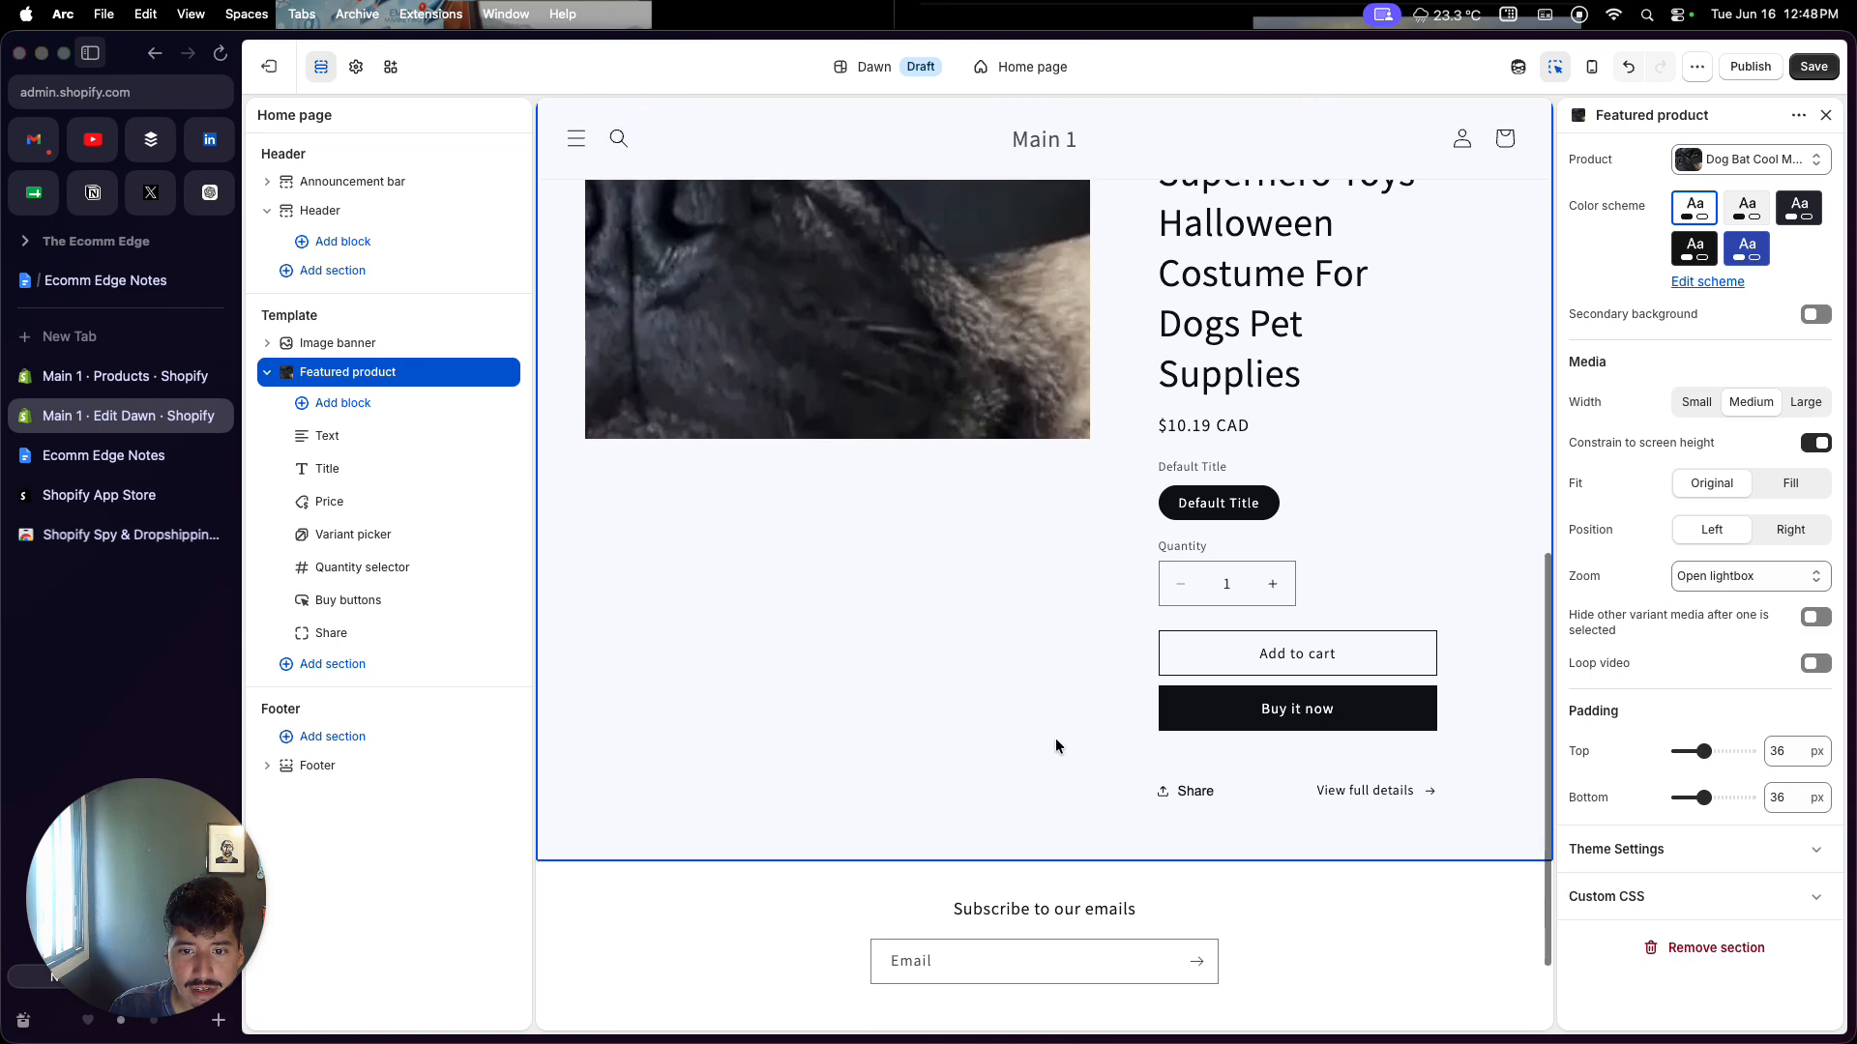
{"action": "scroll", "coordinate": [1101, 727], "scroll_direction": "up", "scroll_amount": 1}
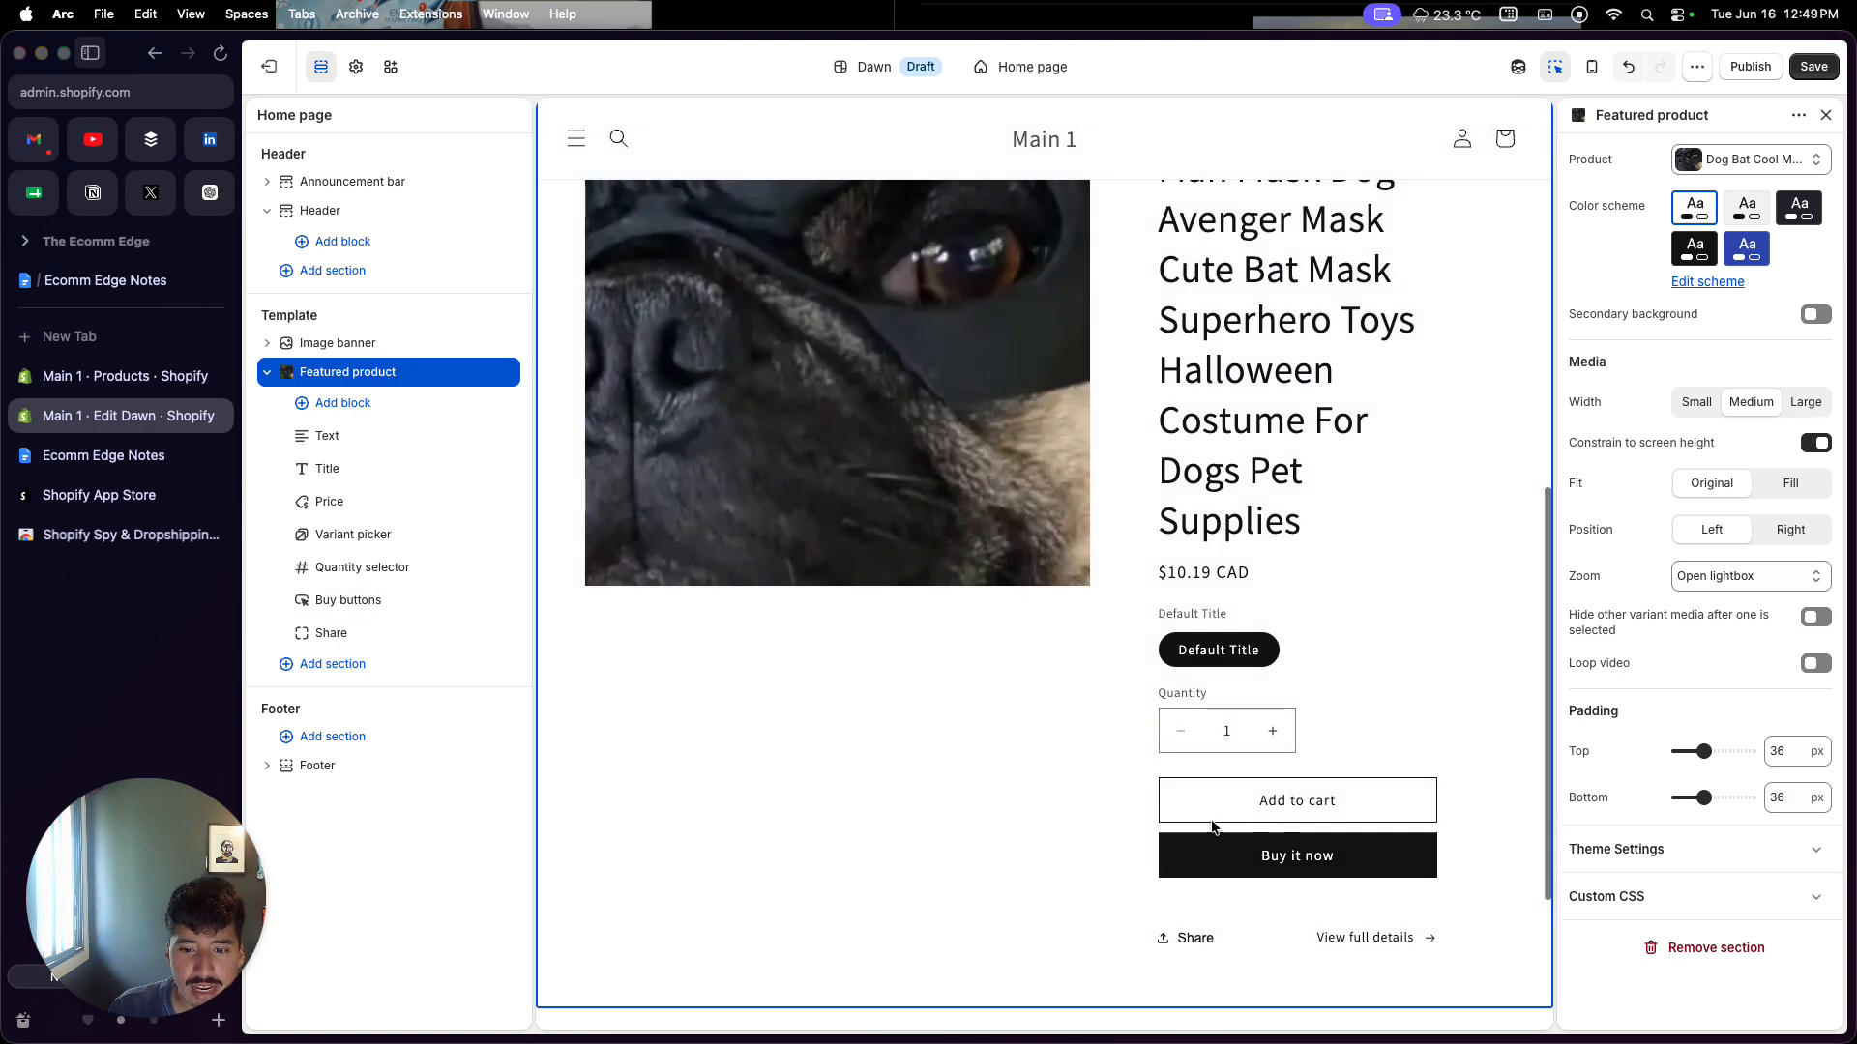
Step: Search the free images for "dog" and set the Bernese mountain dog wearing glasses as the image banner's first image
{"action": "scroll", "coordinate": [1091, 859], "scroll_direction": "up", "scroll_amount": 4}
{"action": "scroll", "coordinate": [1087, 857], "scroll_direction": "up", "scroll_amount": 7}
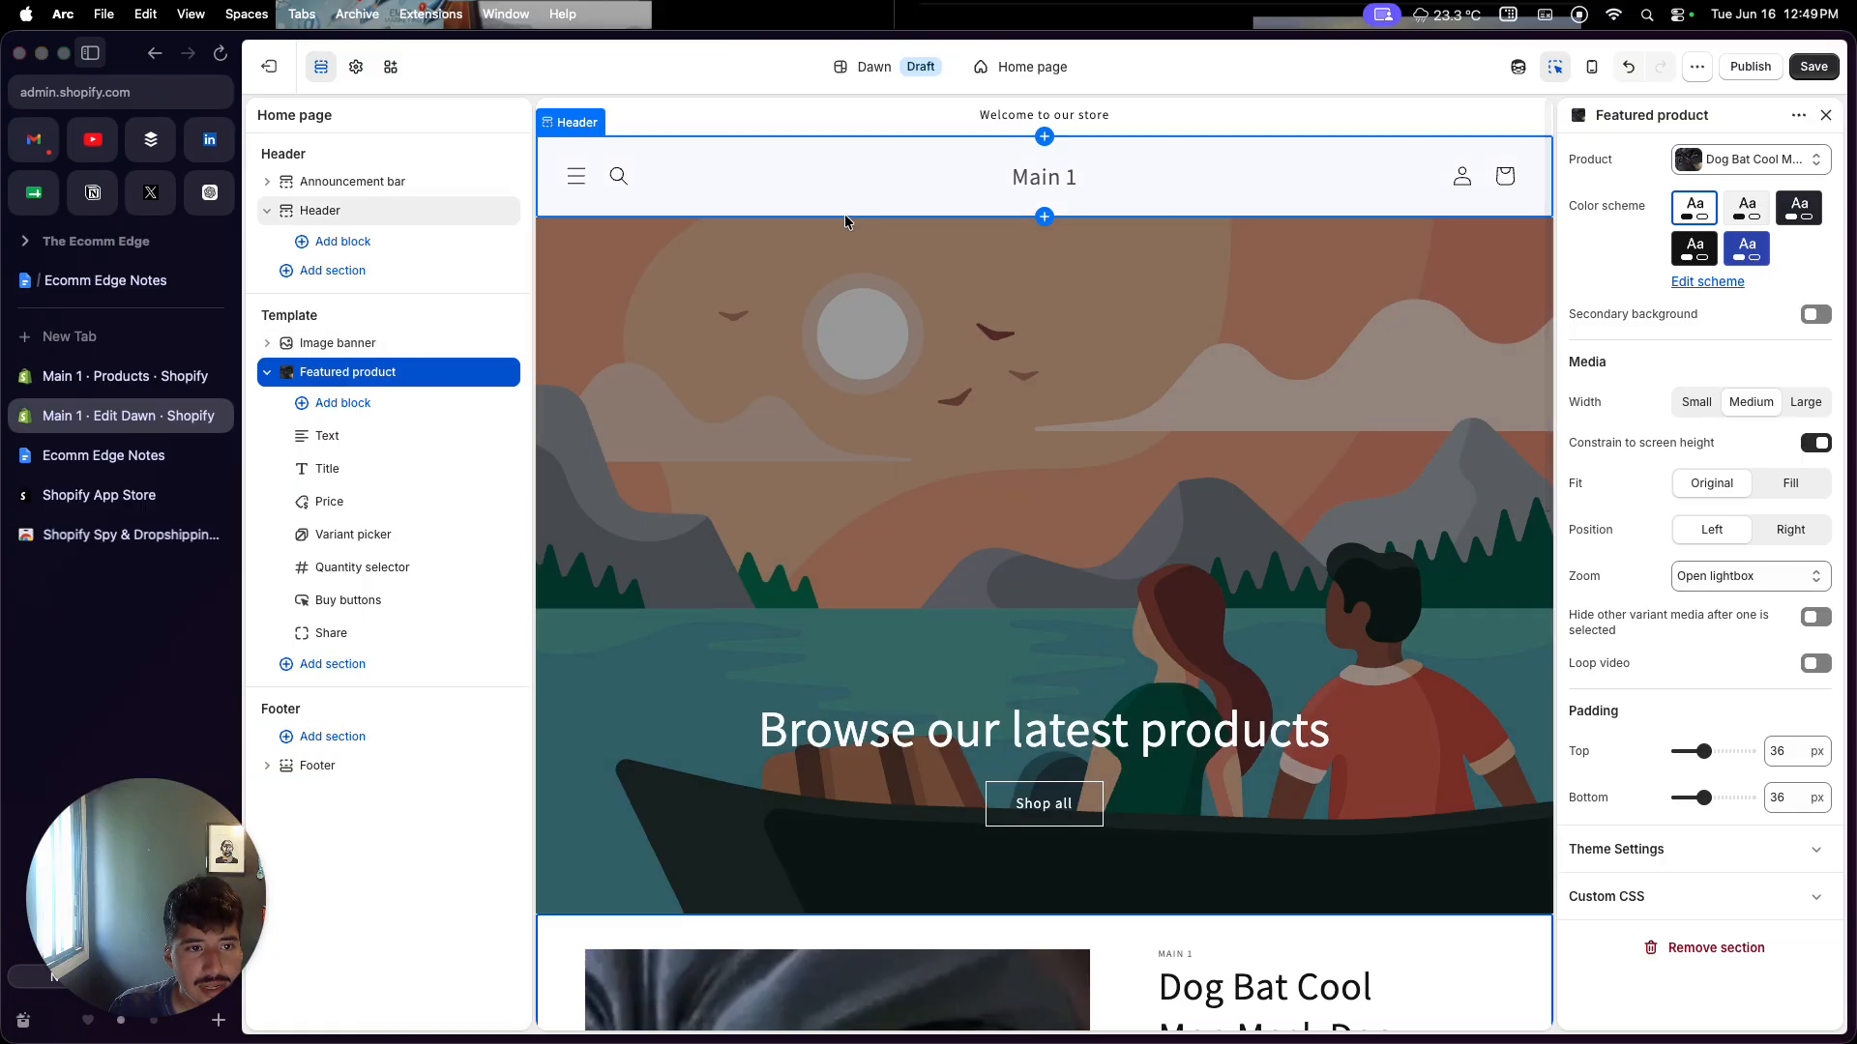
{"action": "left_click", "coordinate": [719, 346]}
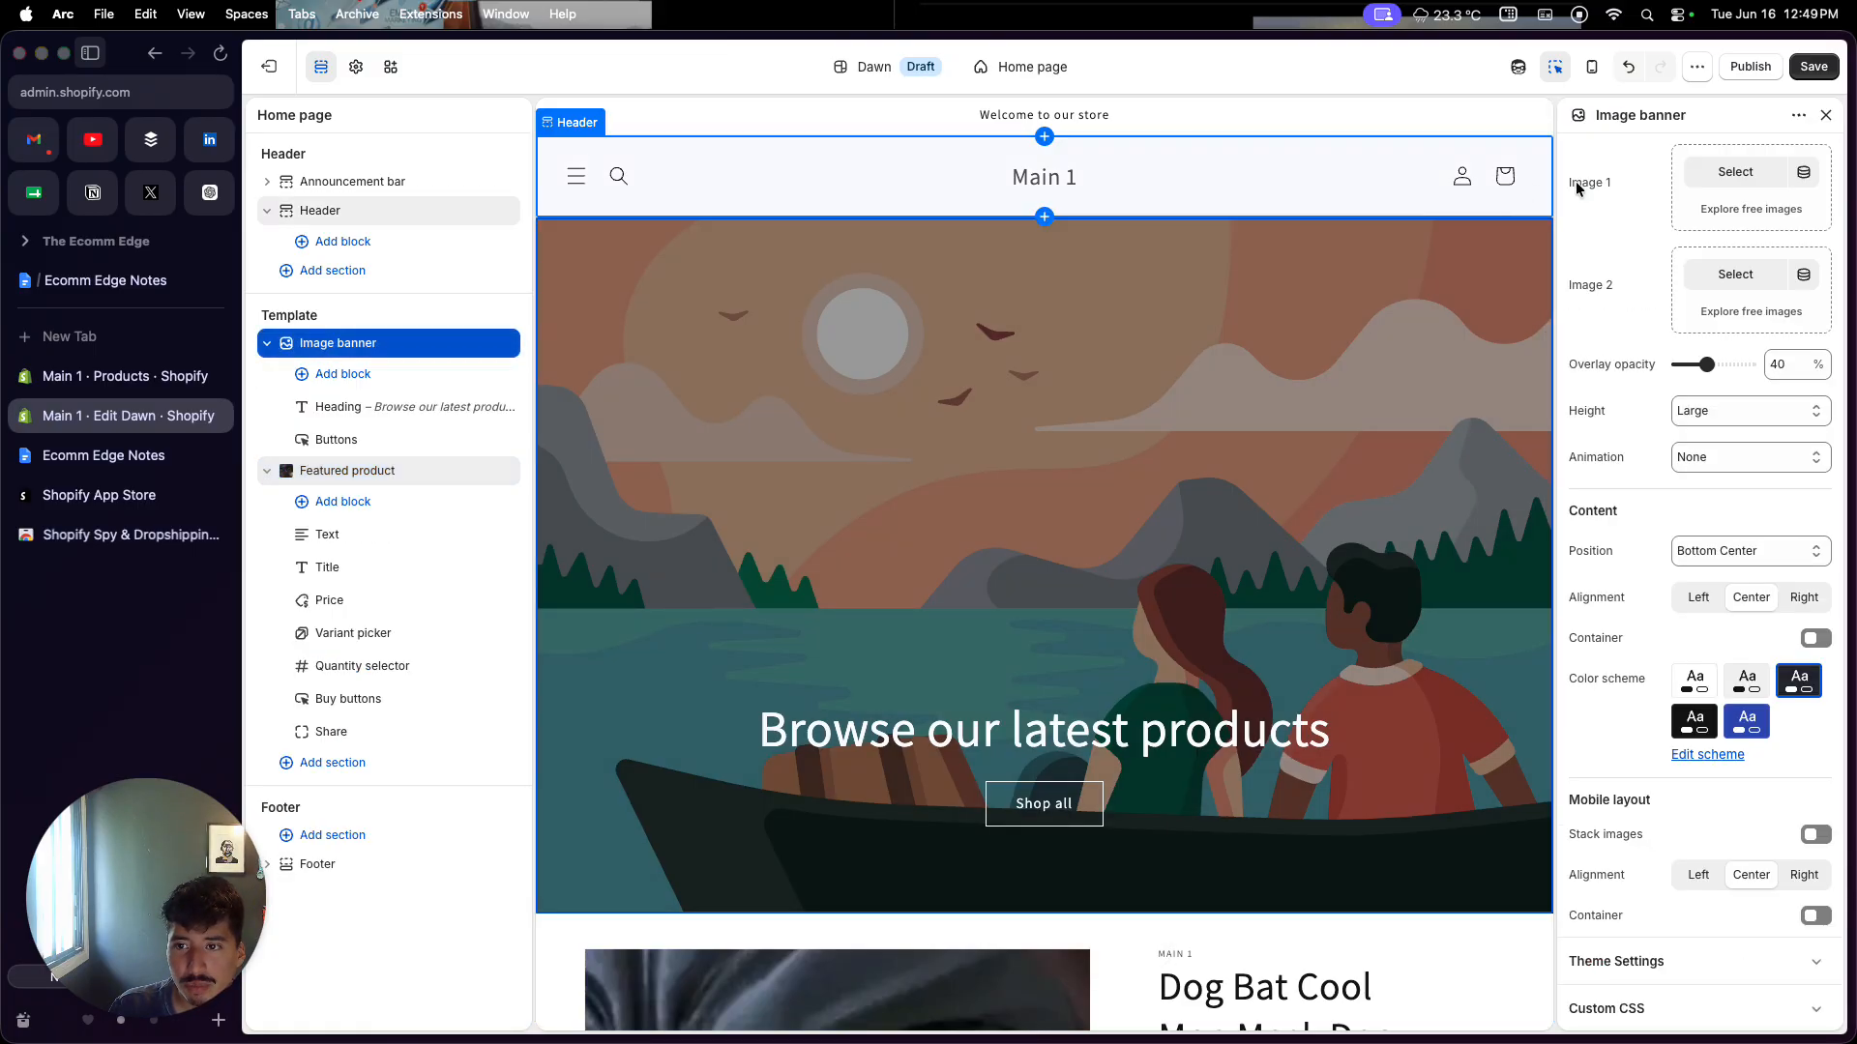
{"action": "left_click", "coordinate": [1717, 209]}
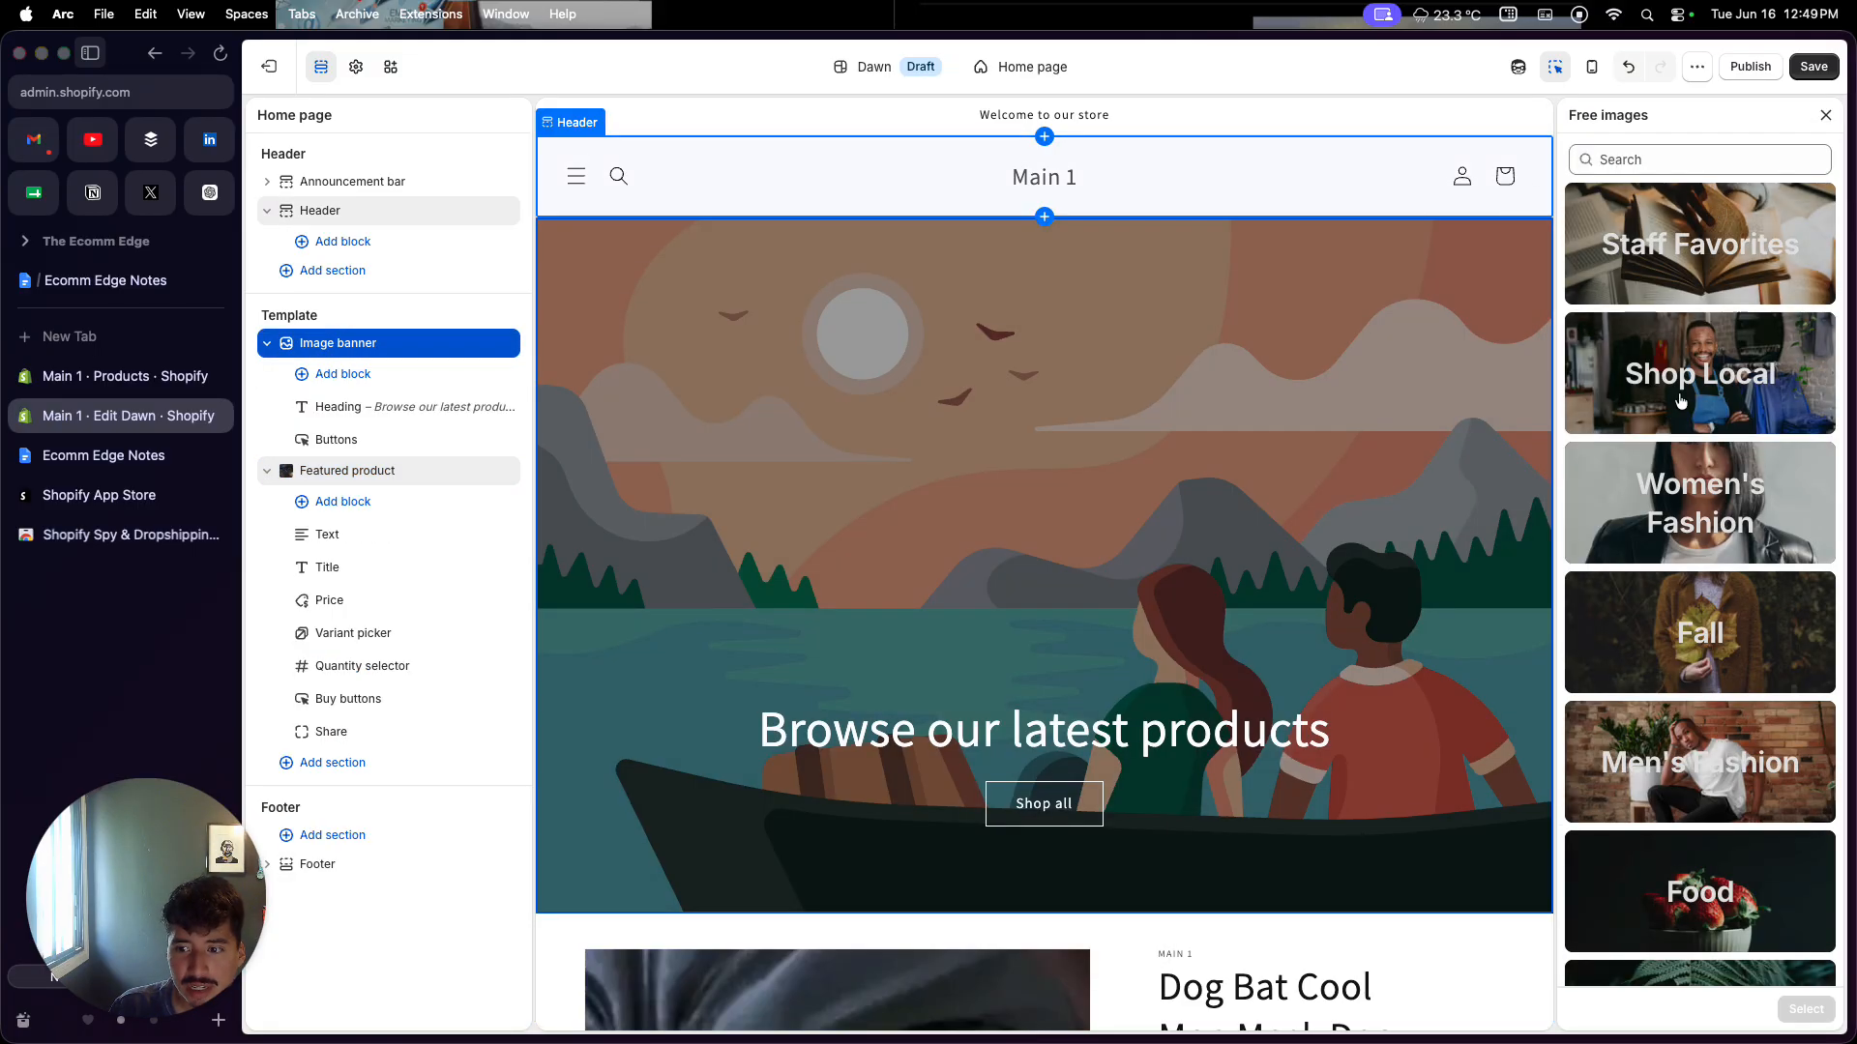
{"action": "scroll", "coordinate": [1672, 440], "scroll_direction": "down", "scroll_amount": 1}
{"action": "scroll", "coordinate": [1671, 440], "scroll_direction": "down", "scroll_amount": 10}
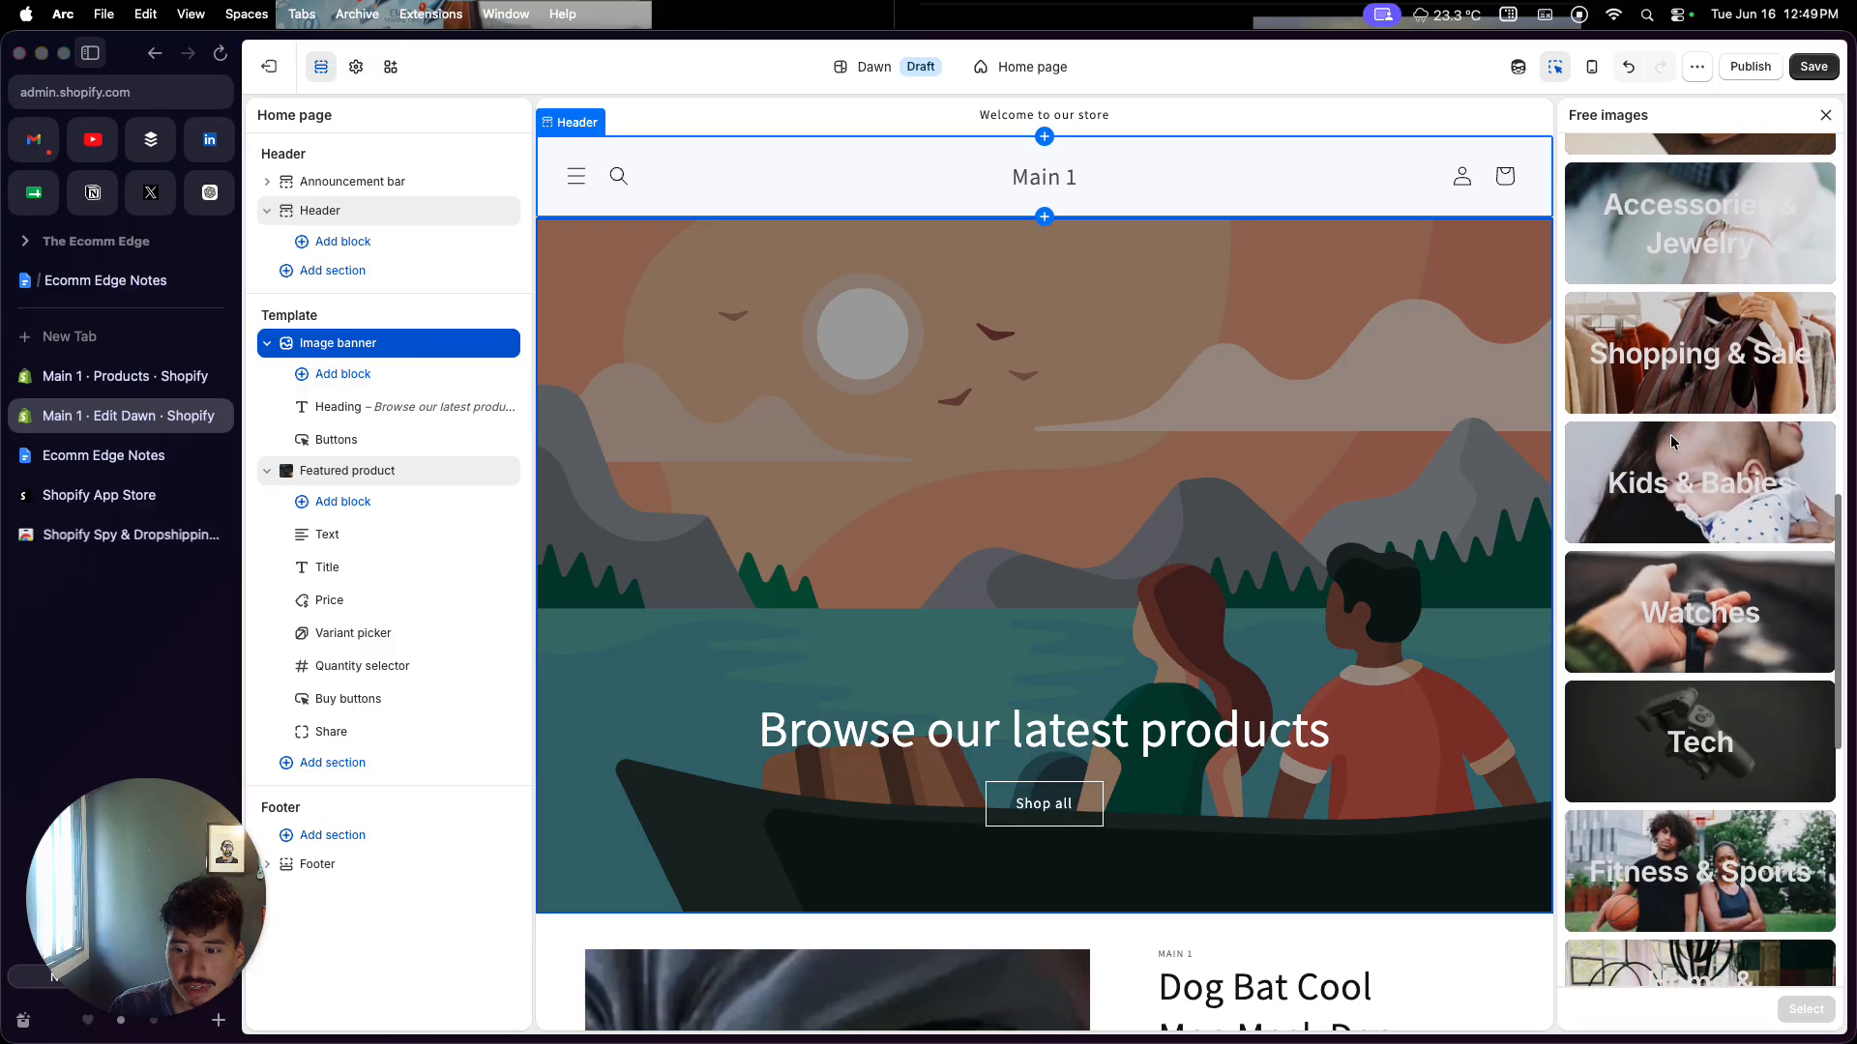
{"action": "scroll", "coordinate": [1672, 440], "scroll_direction": "up", "scroll_amount": 10}
{"action": "left_click", "coordinate": [1682, 160]}
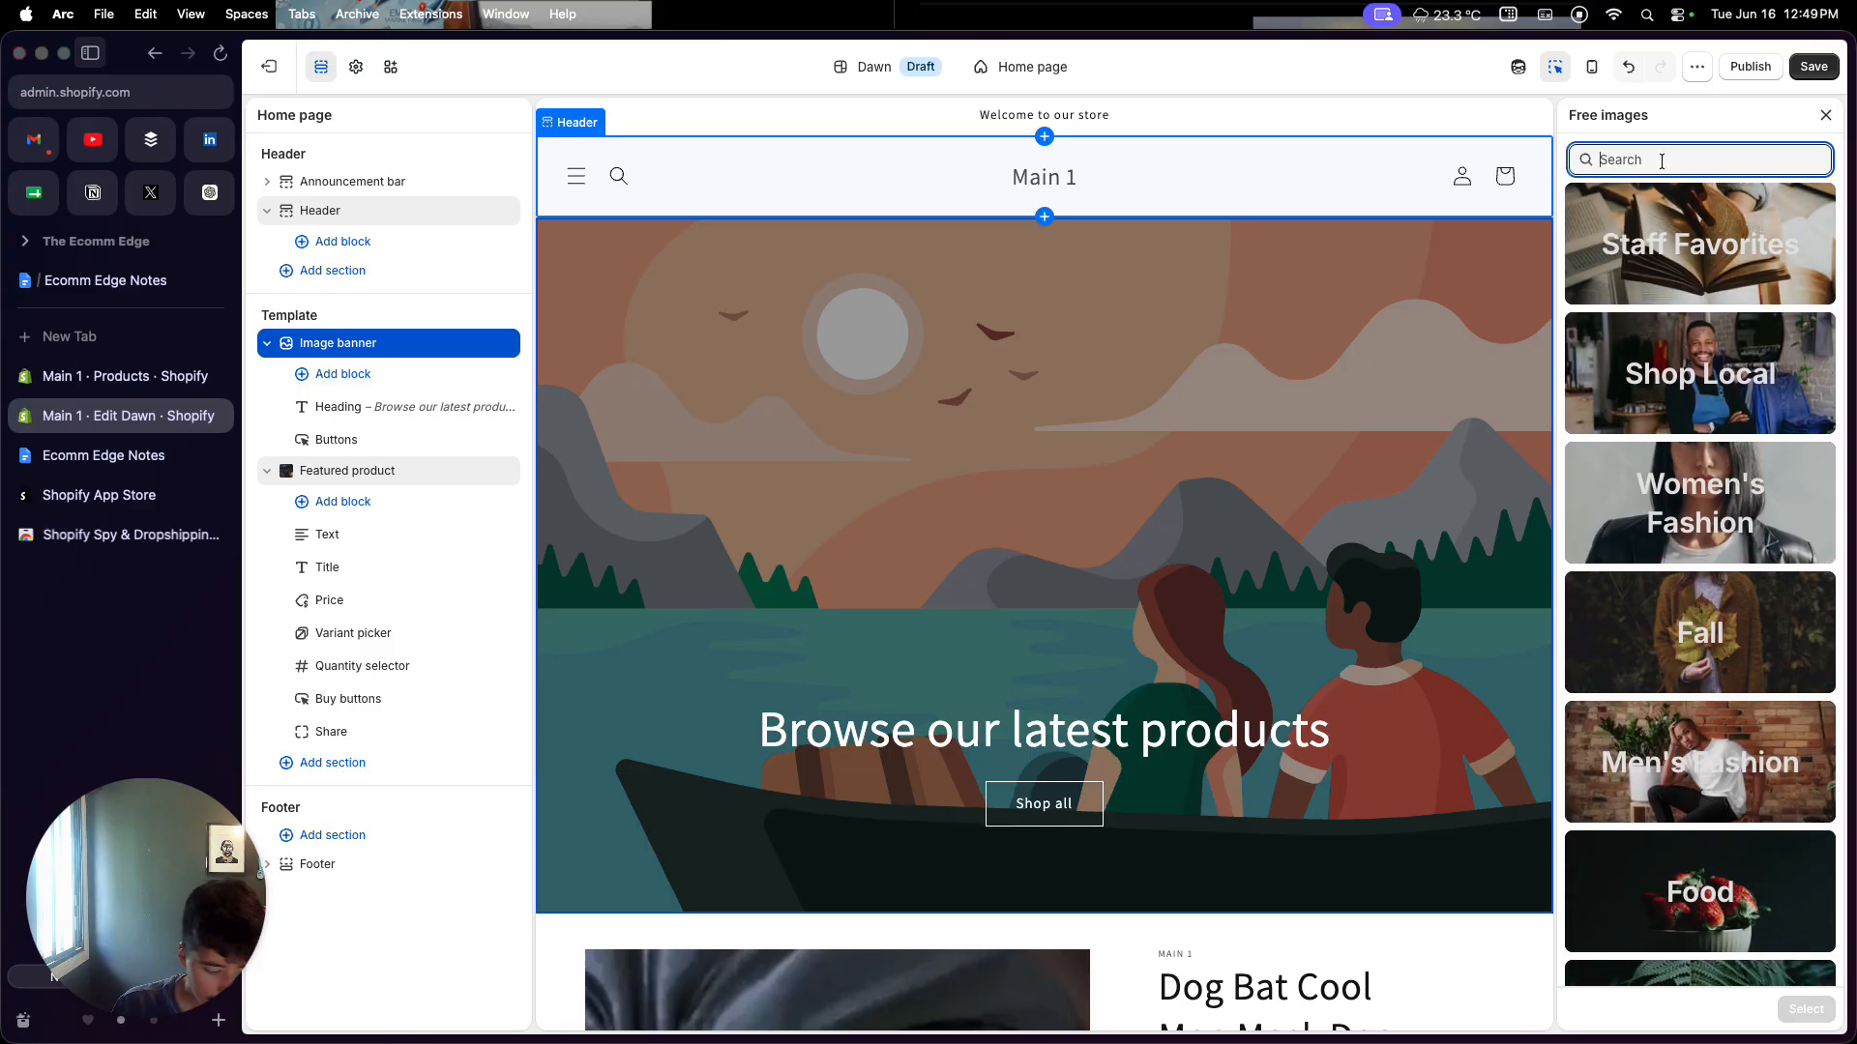
{"action": "type", "text": "dog"}
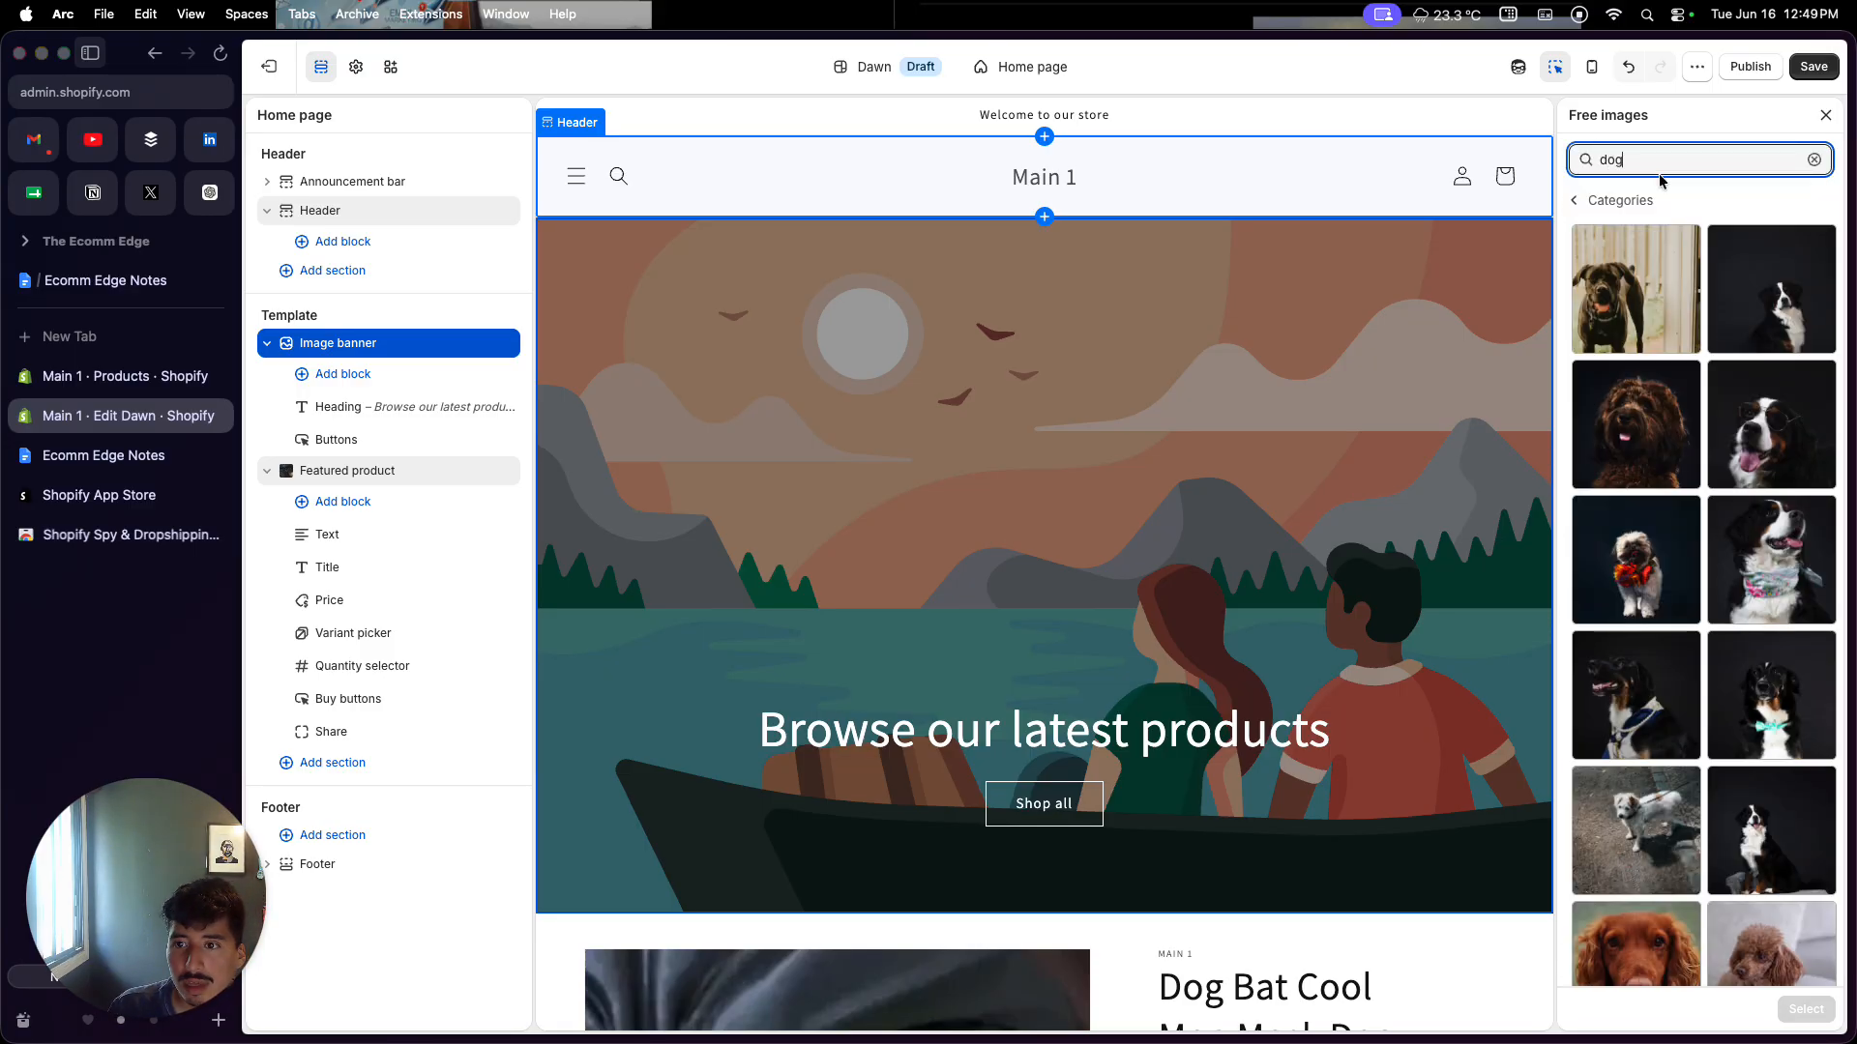
{"action": "scroll", "coordinate": [1731, 368], "scroll_direction": "down", "scroll_amount": 1}
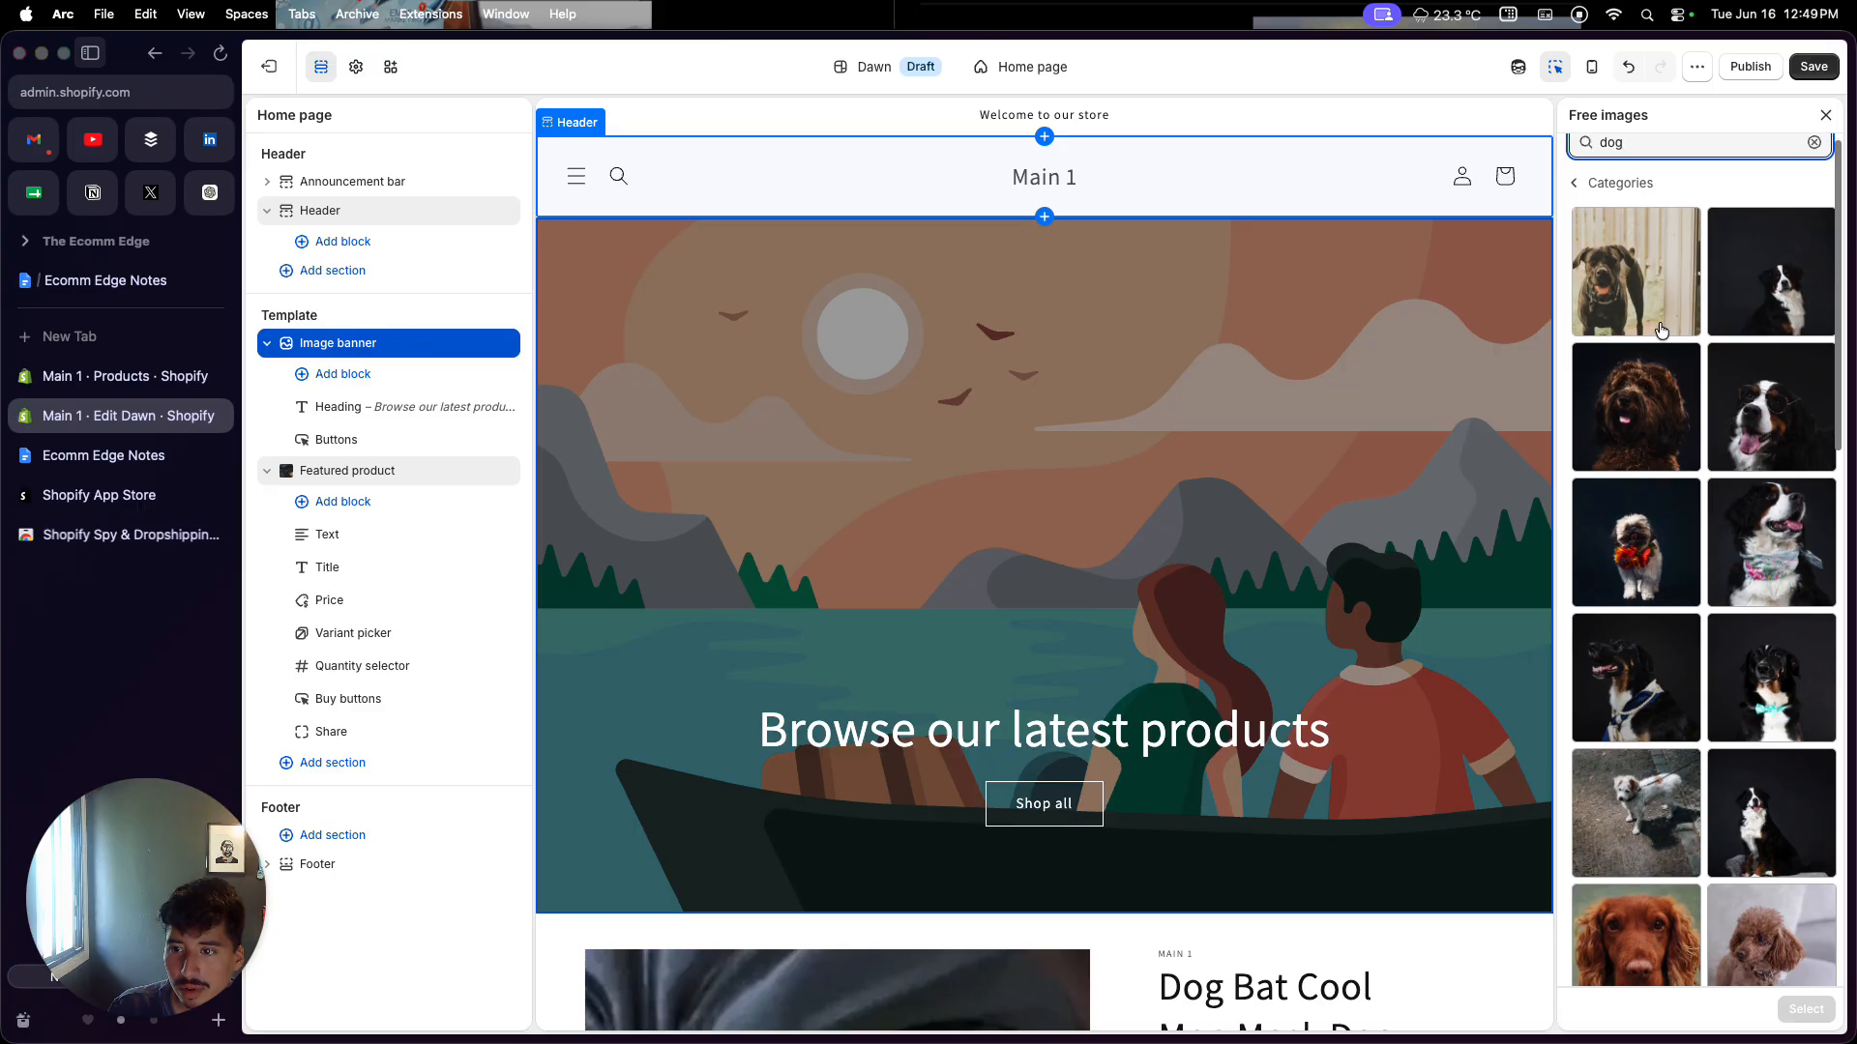
{"action": "left_click", "coordinate": [1745, 418]}
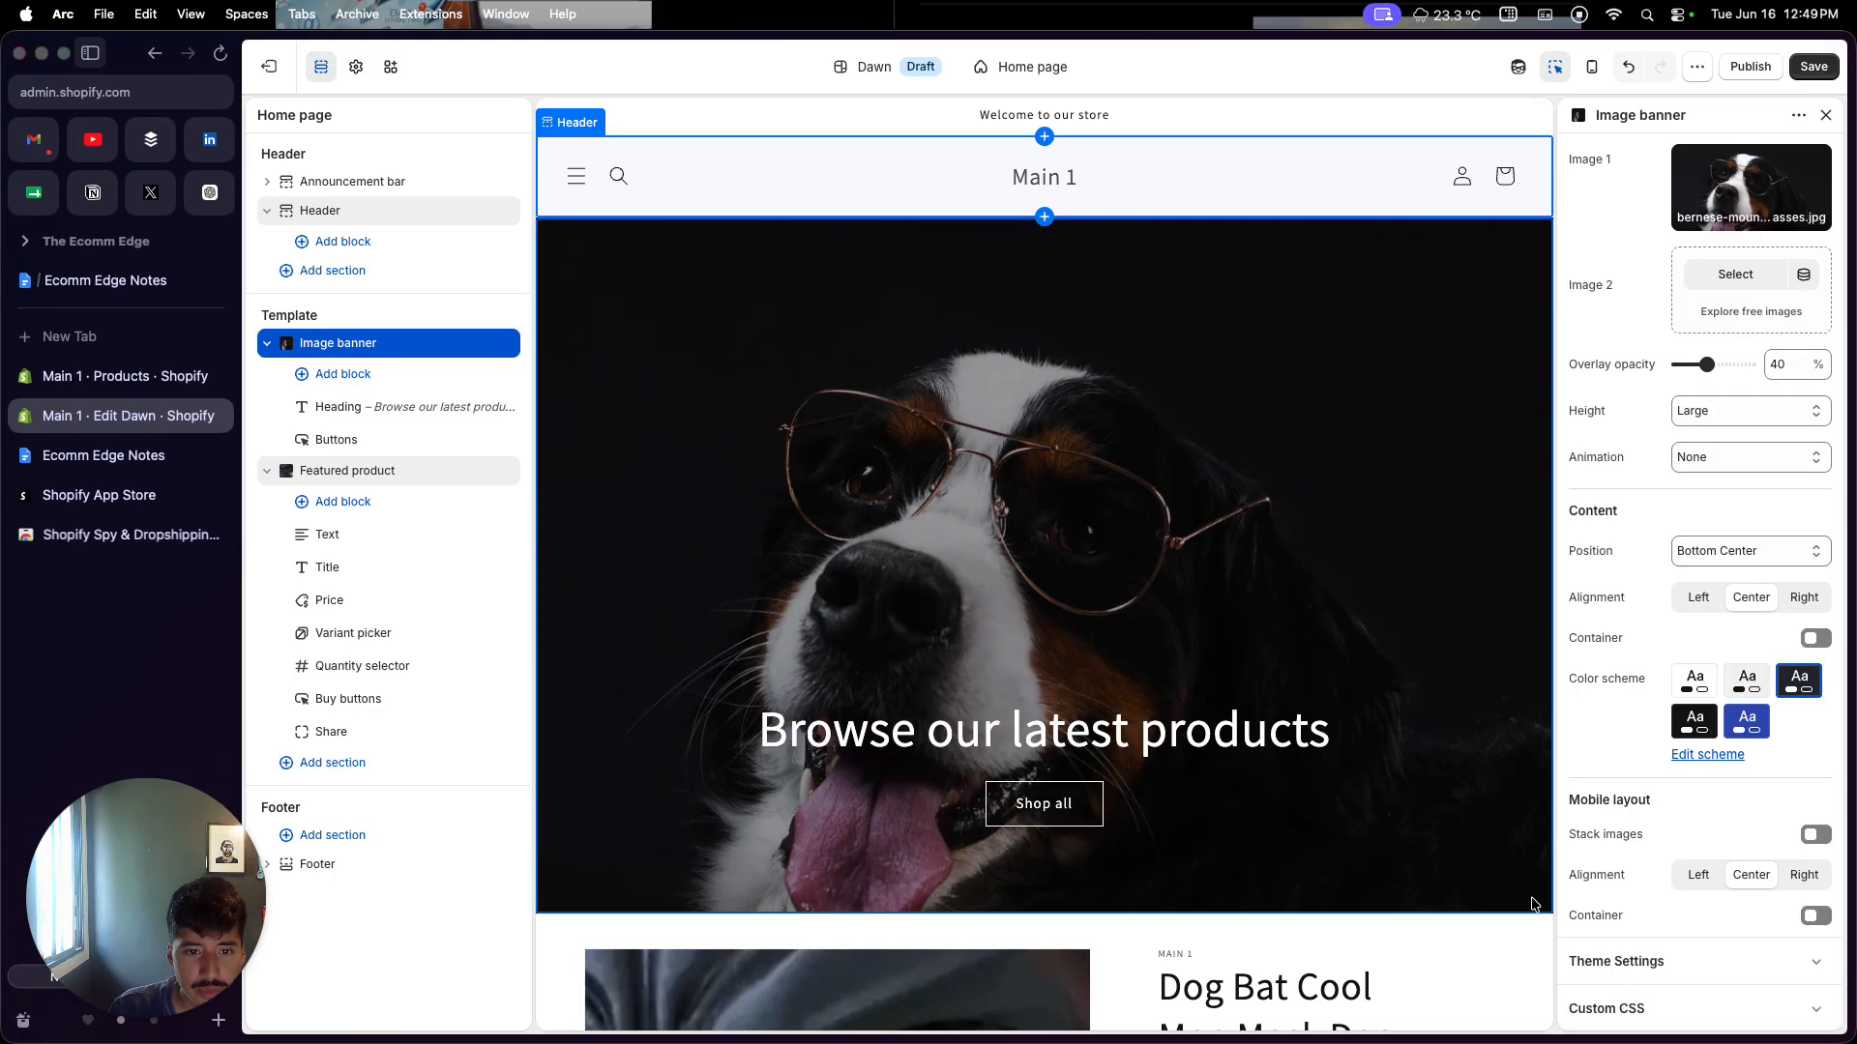
Step: Change the image banner's heading text to "Browser Our Latest Dog Products"
{"action": "scroll", "coordinate": [1451, 904], "scroll_direction": "down", "scroll_amount": 5}
{"action": "scroll", "coordinate": [1229, 730], "scroll_direction": "up", "scroll_amount": 5}
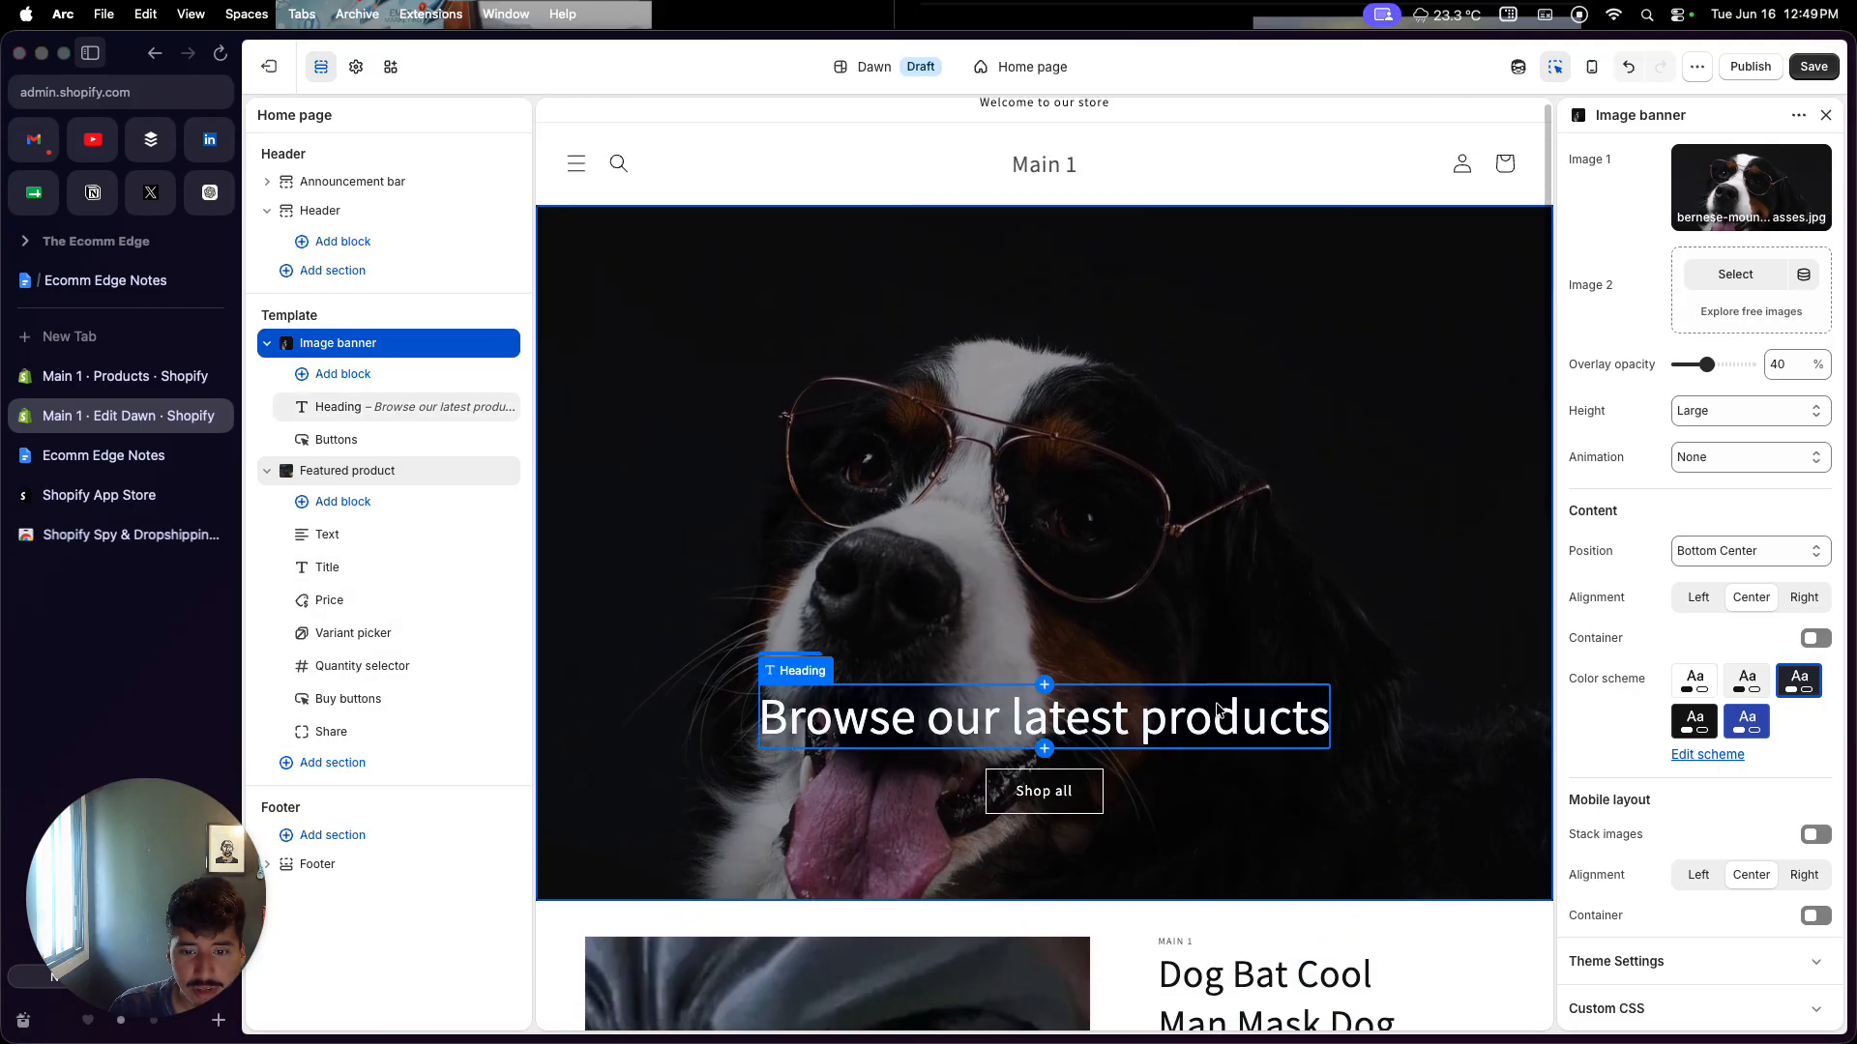
{"action": "left_click", "coordinate": [1220, 715]}
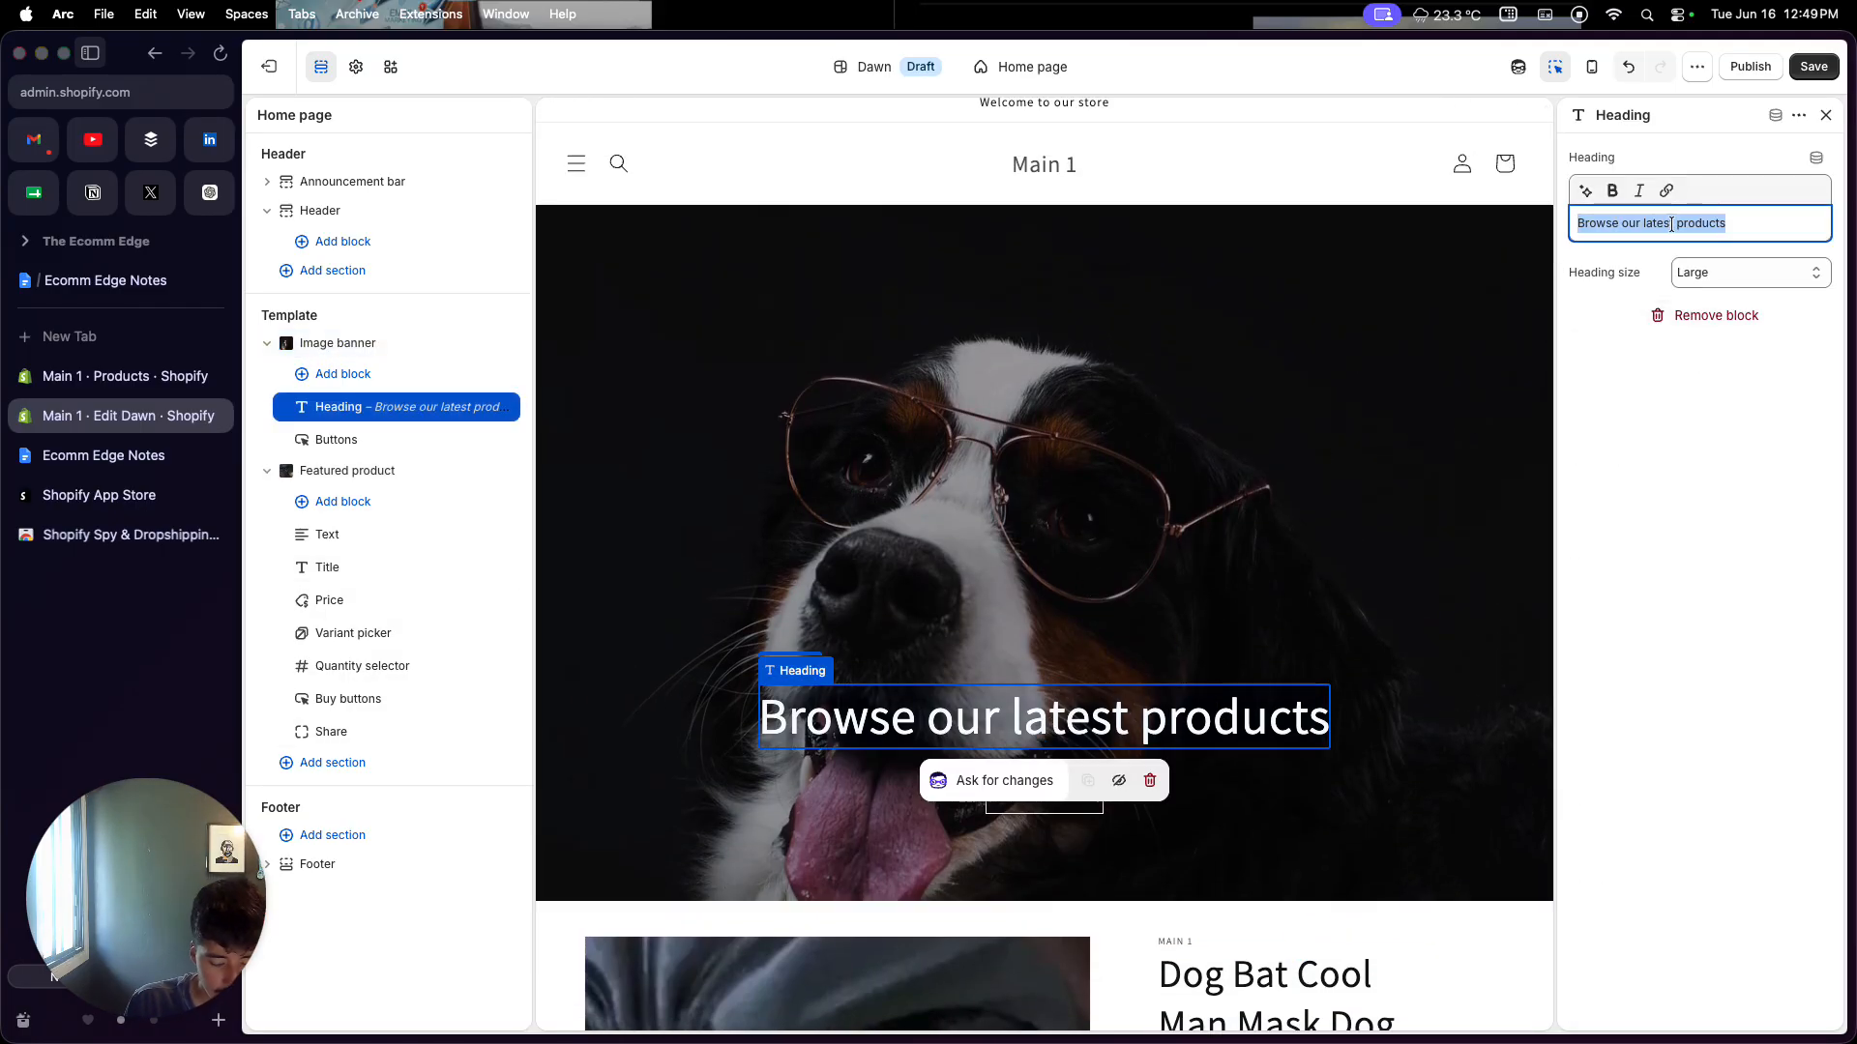
{"action": "type", "text": "Browser"}
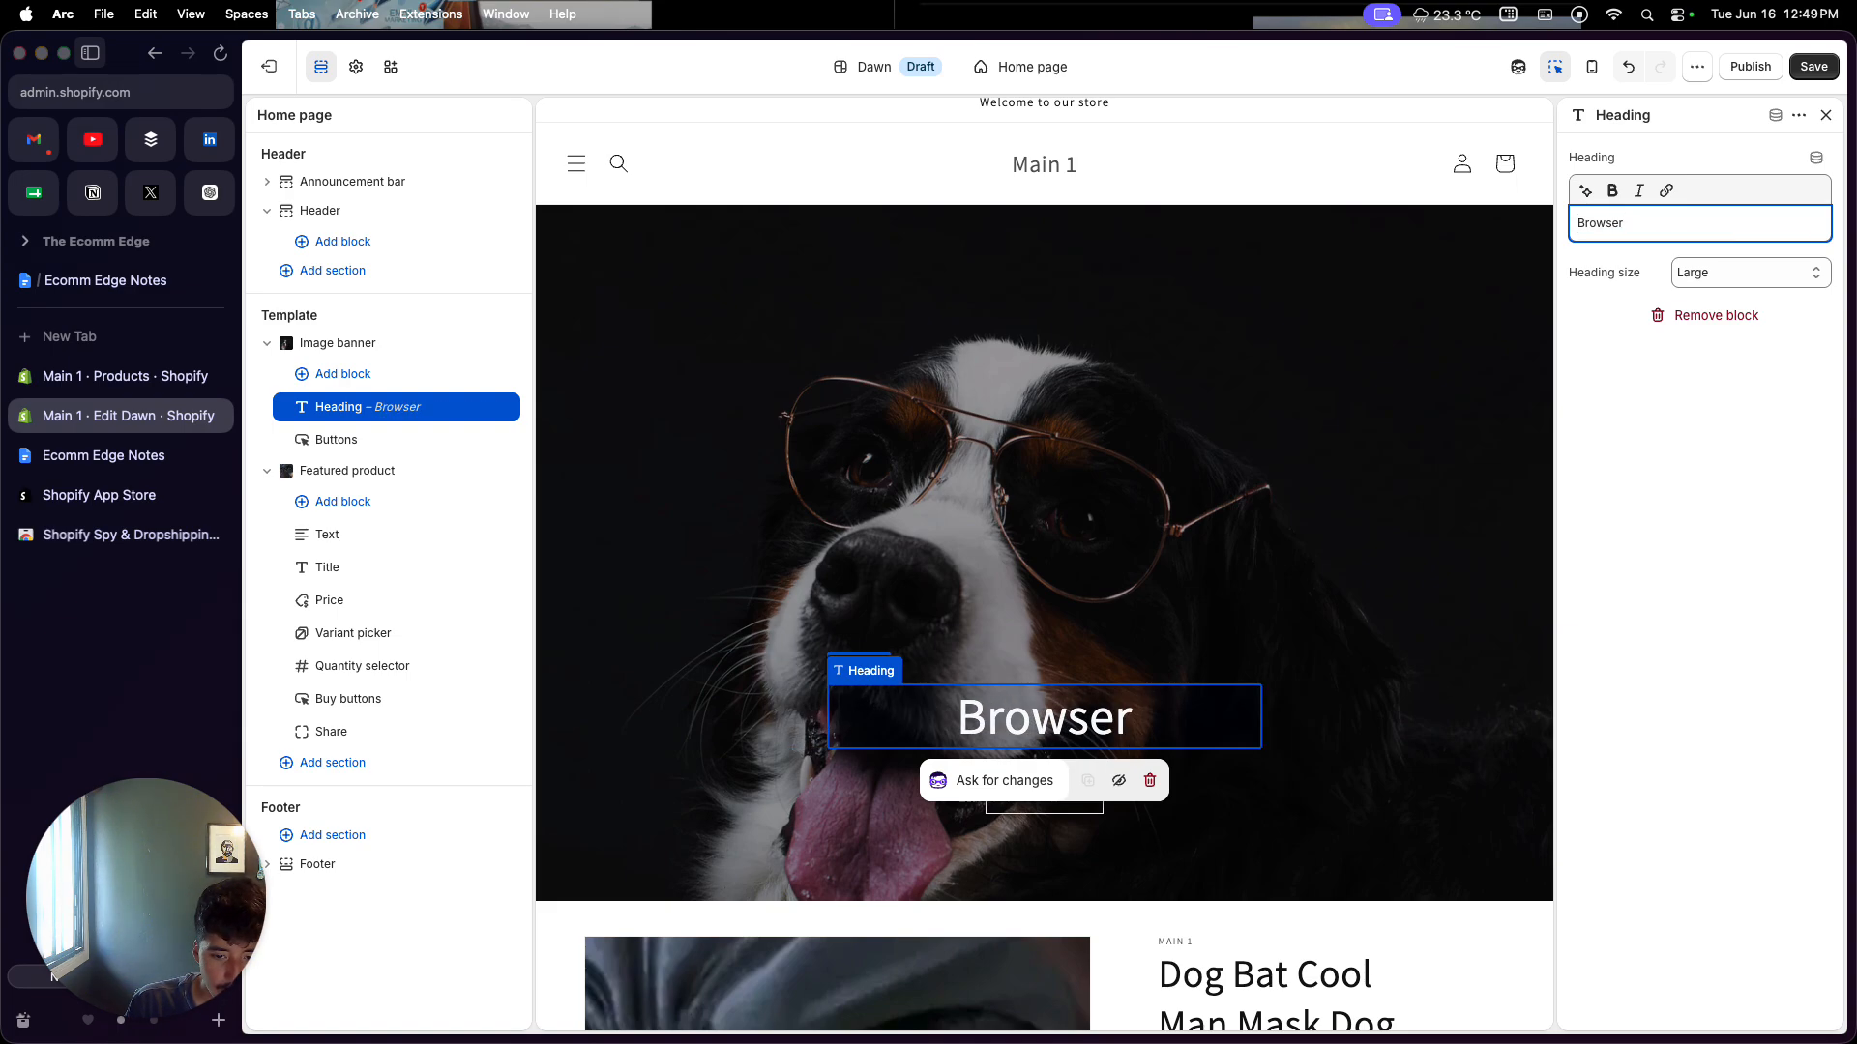
{"action": "type", "text": " Our Lat"}
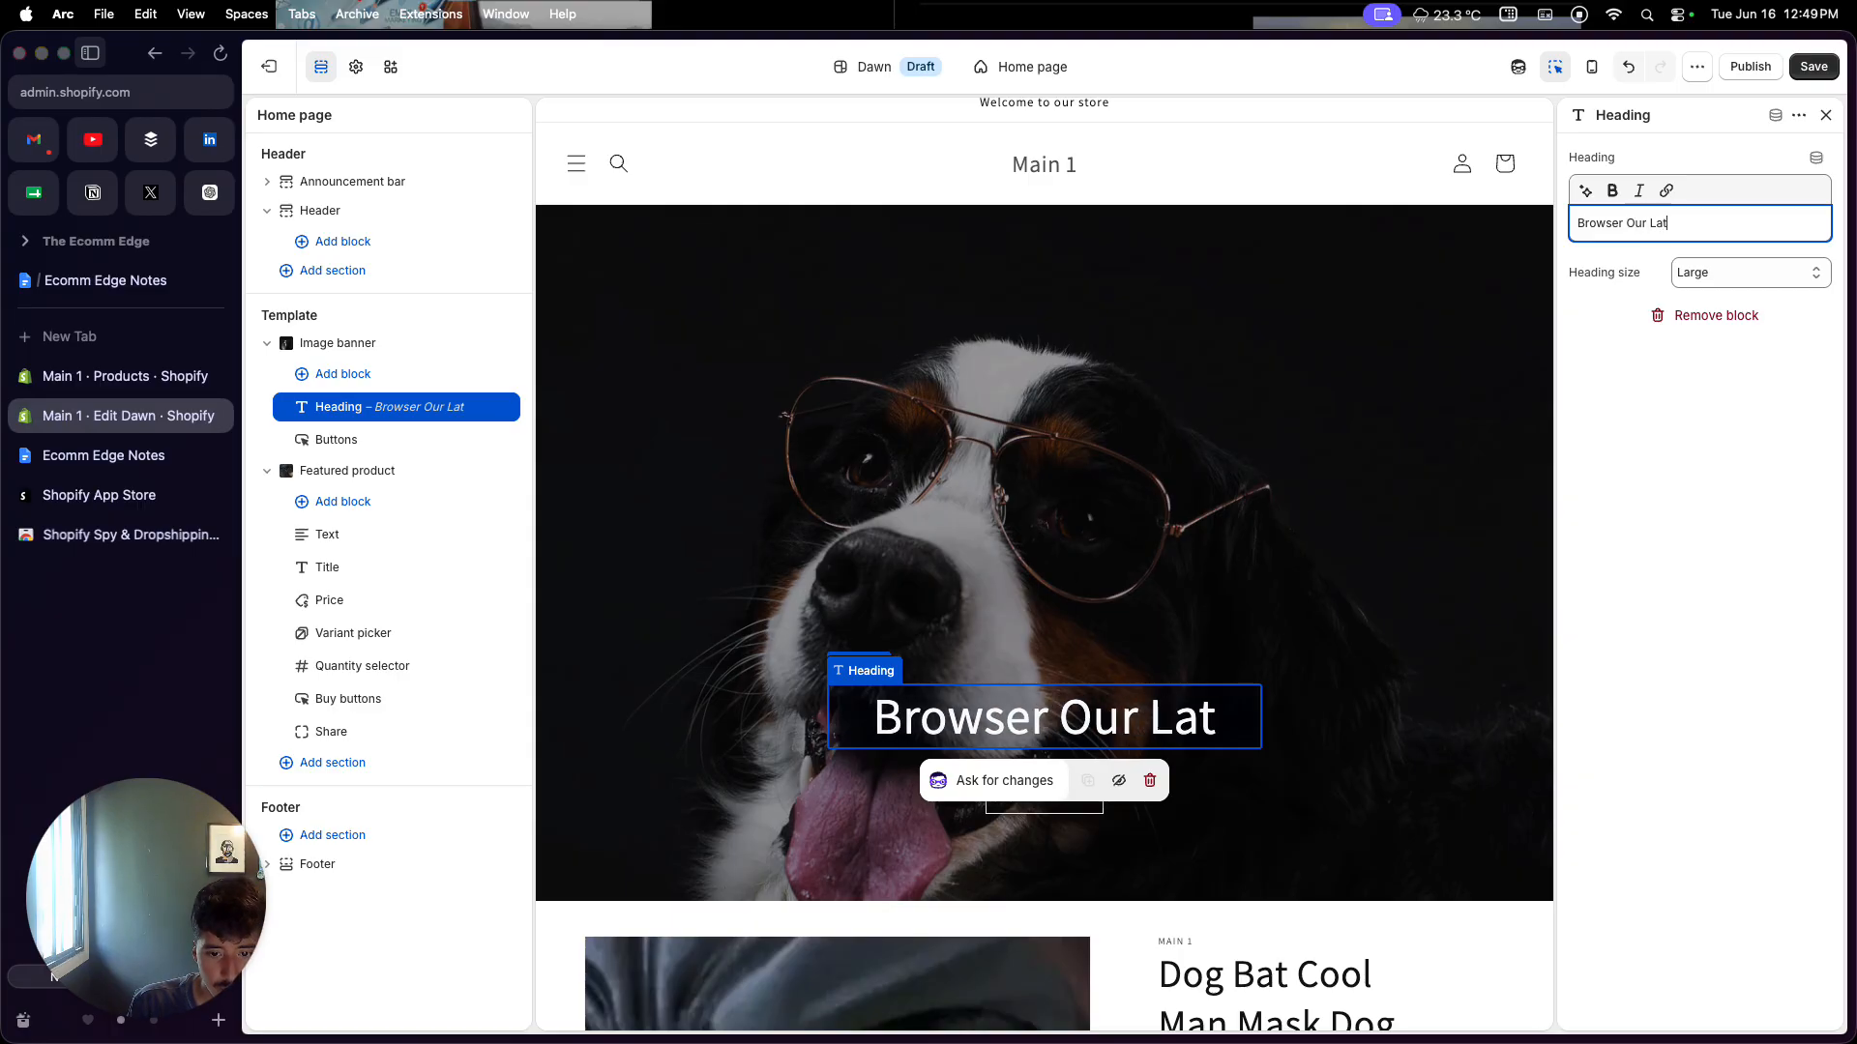
{"action": "type", "text": "est Dog"}
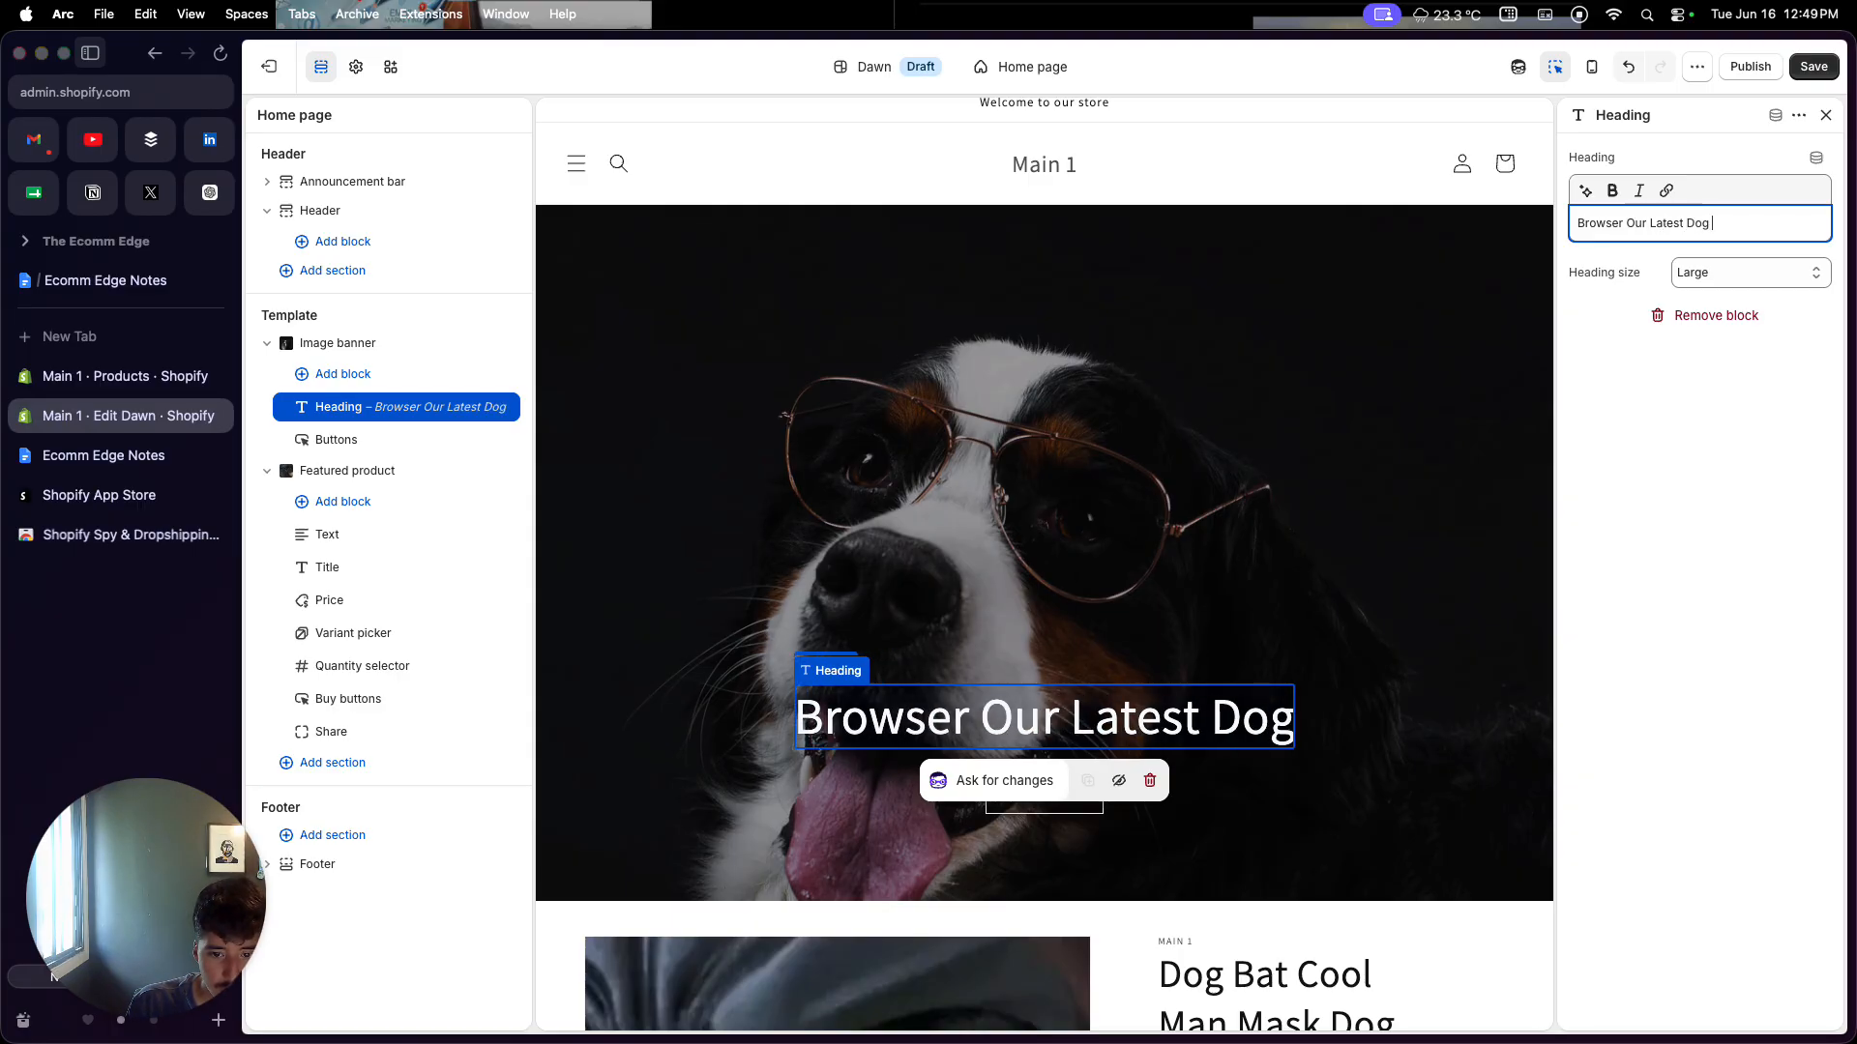
{"action": "type", "text": " Products"}
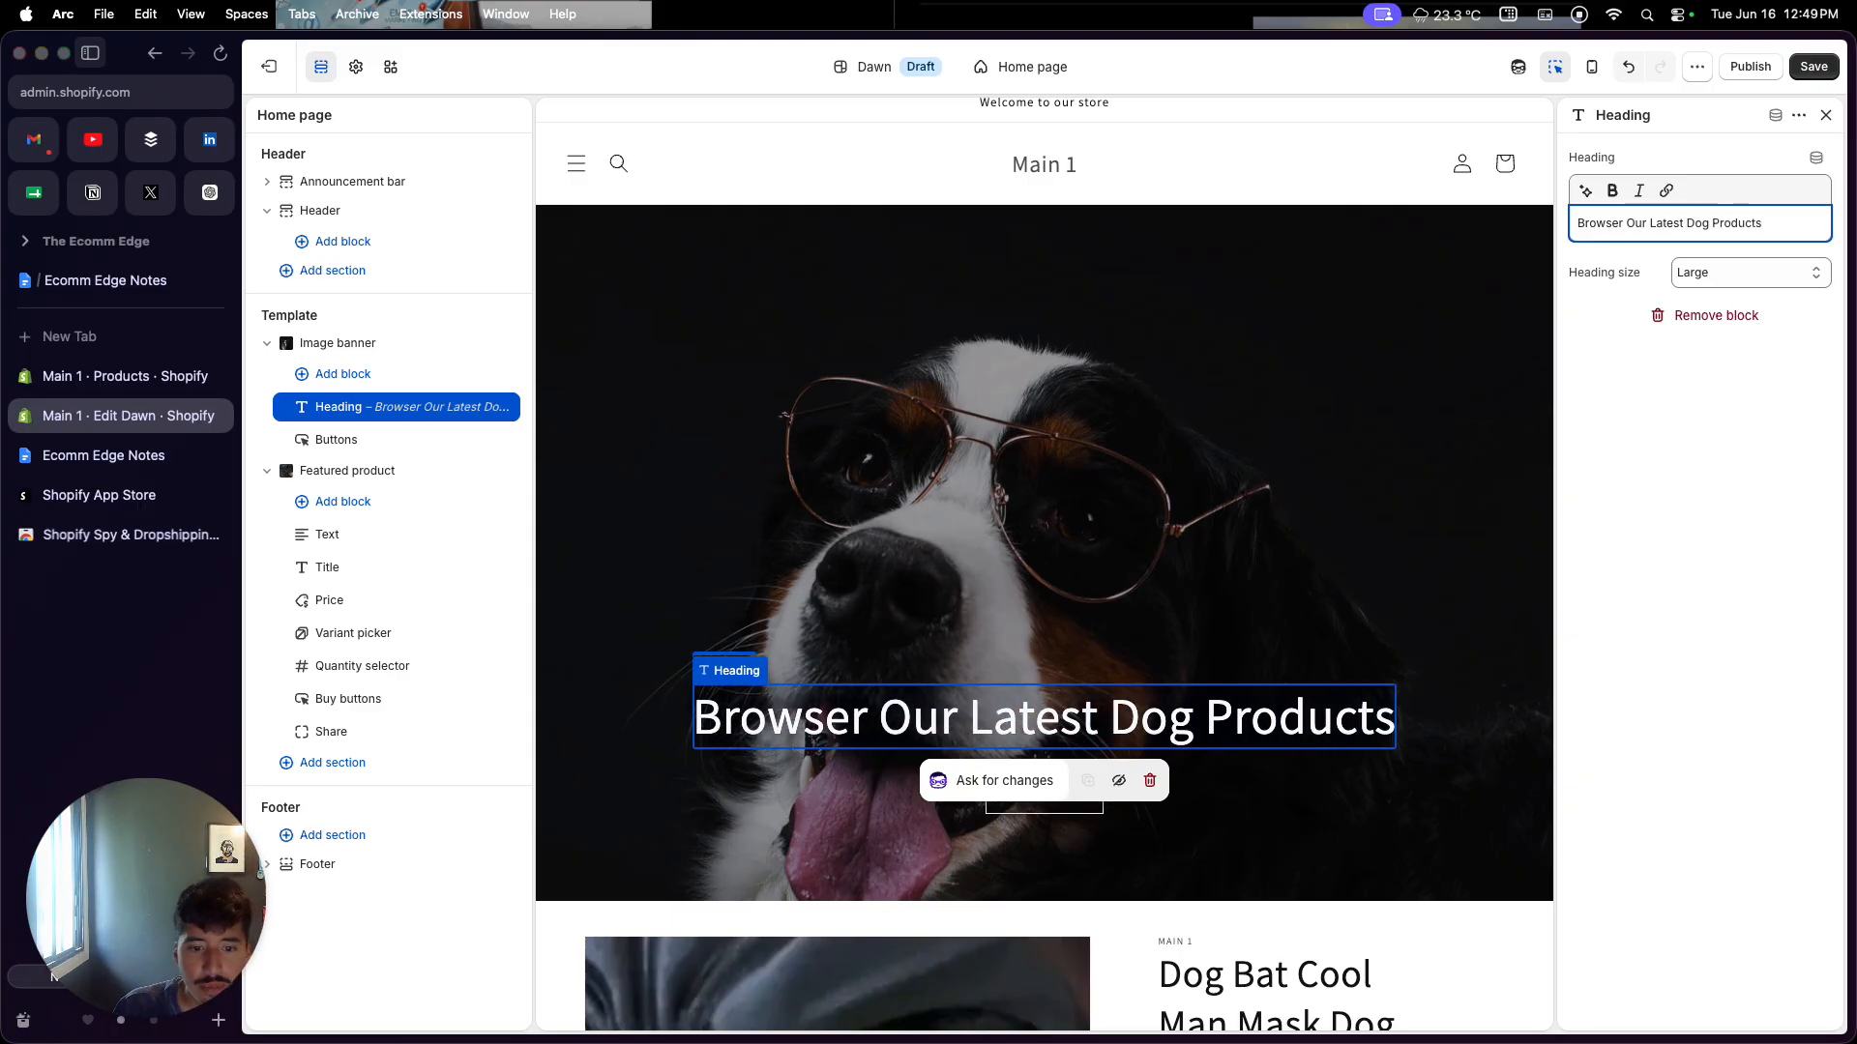
{"action": "left_click", "coordinate": [1736, 399]}
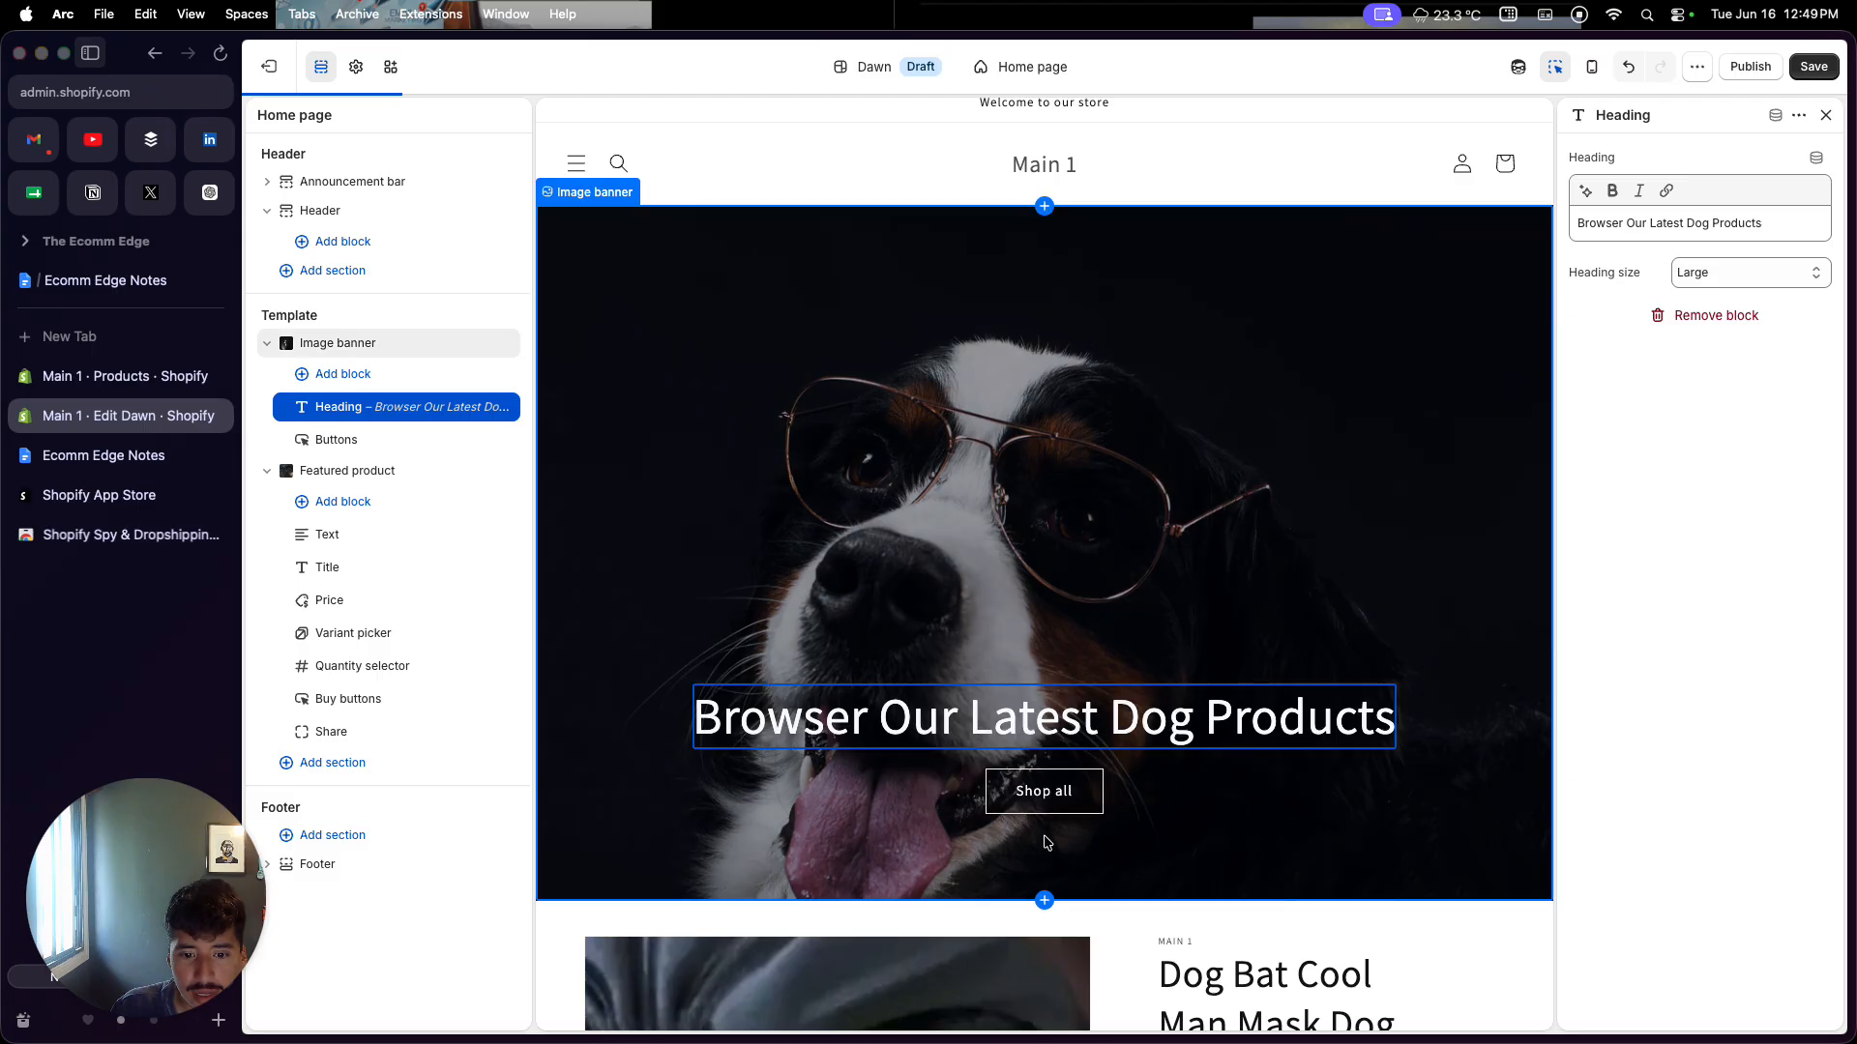
Step: Relabel the image banner's first button "View All", keep its link on All Products, and save the theme
{"action": "left_click", "coordinate": [1061, 799]}
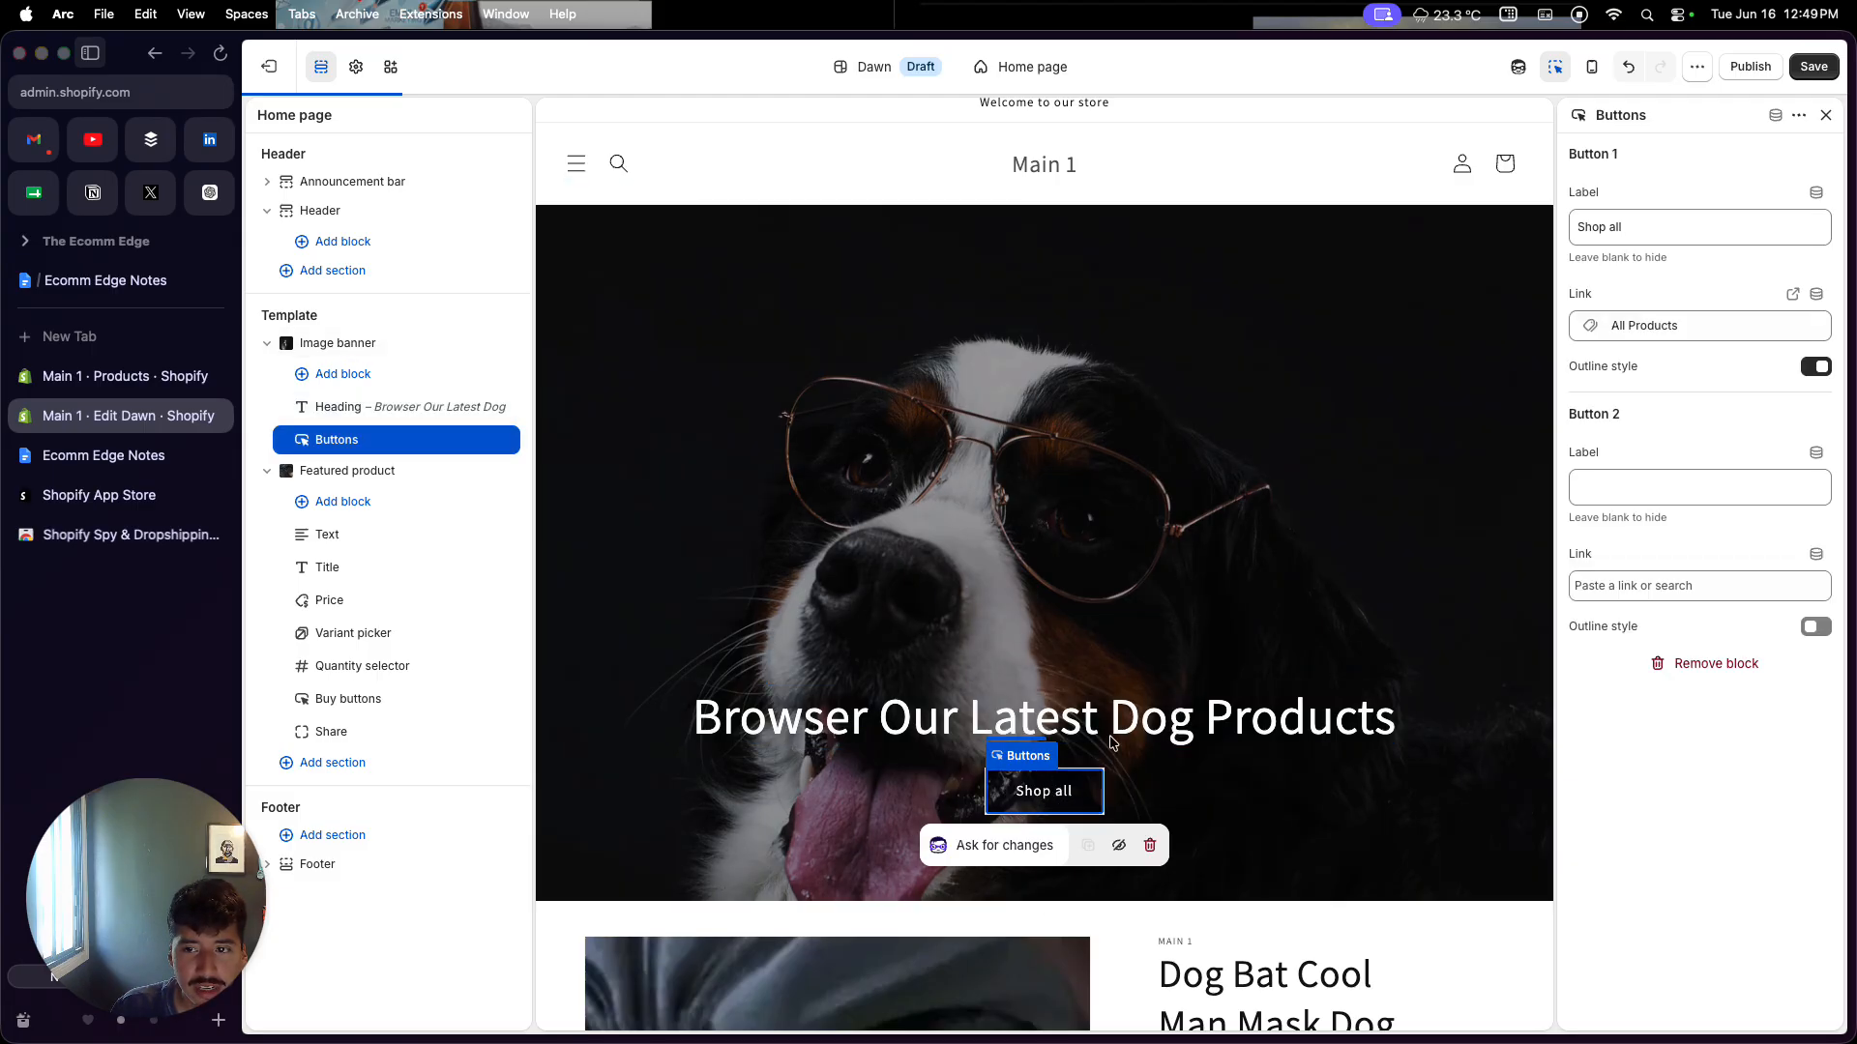
{"action": "left_click_drag", "start_coordinate": [1647, 225], "coordinate": [1574, 227]}
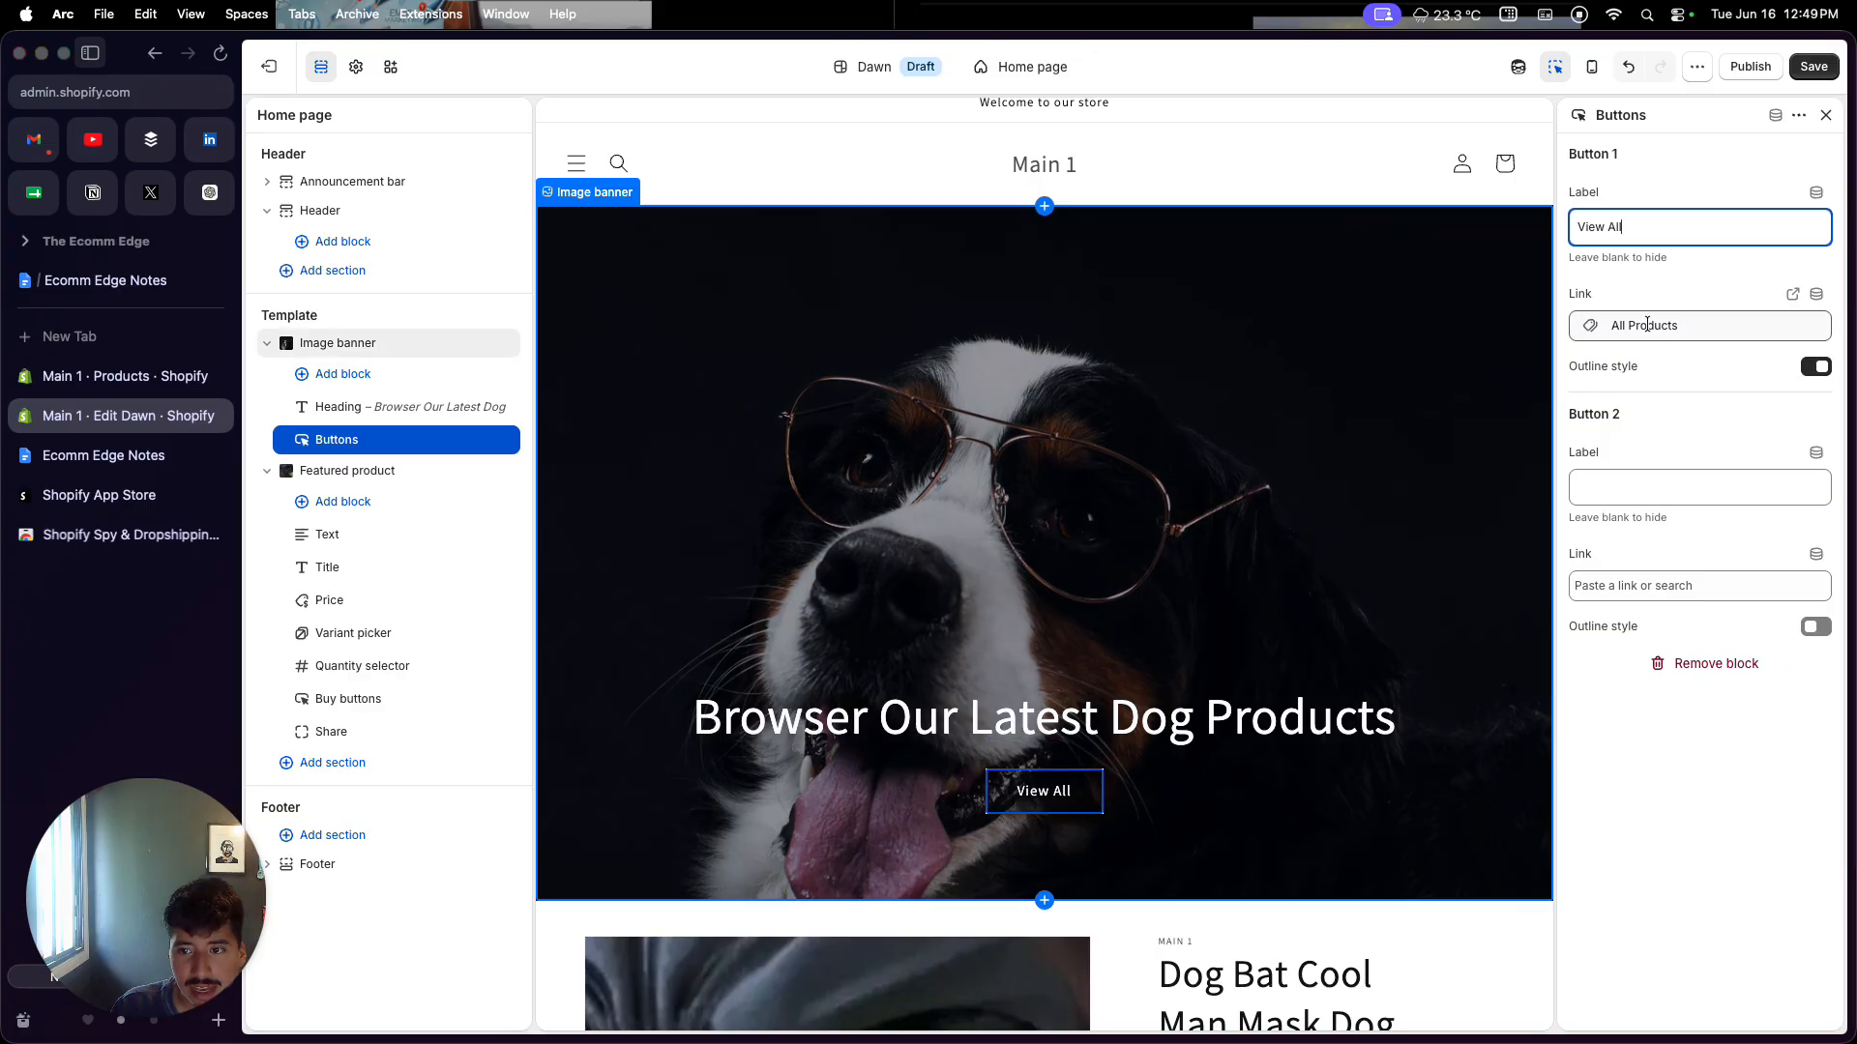
{"action": "left_click", "coordinate": [1792, 325]}
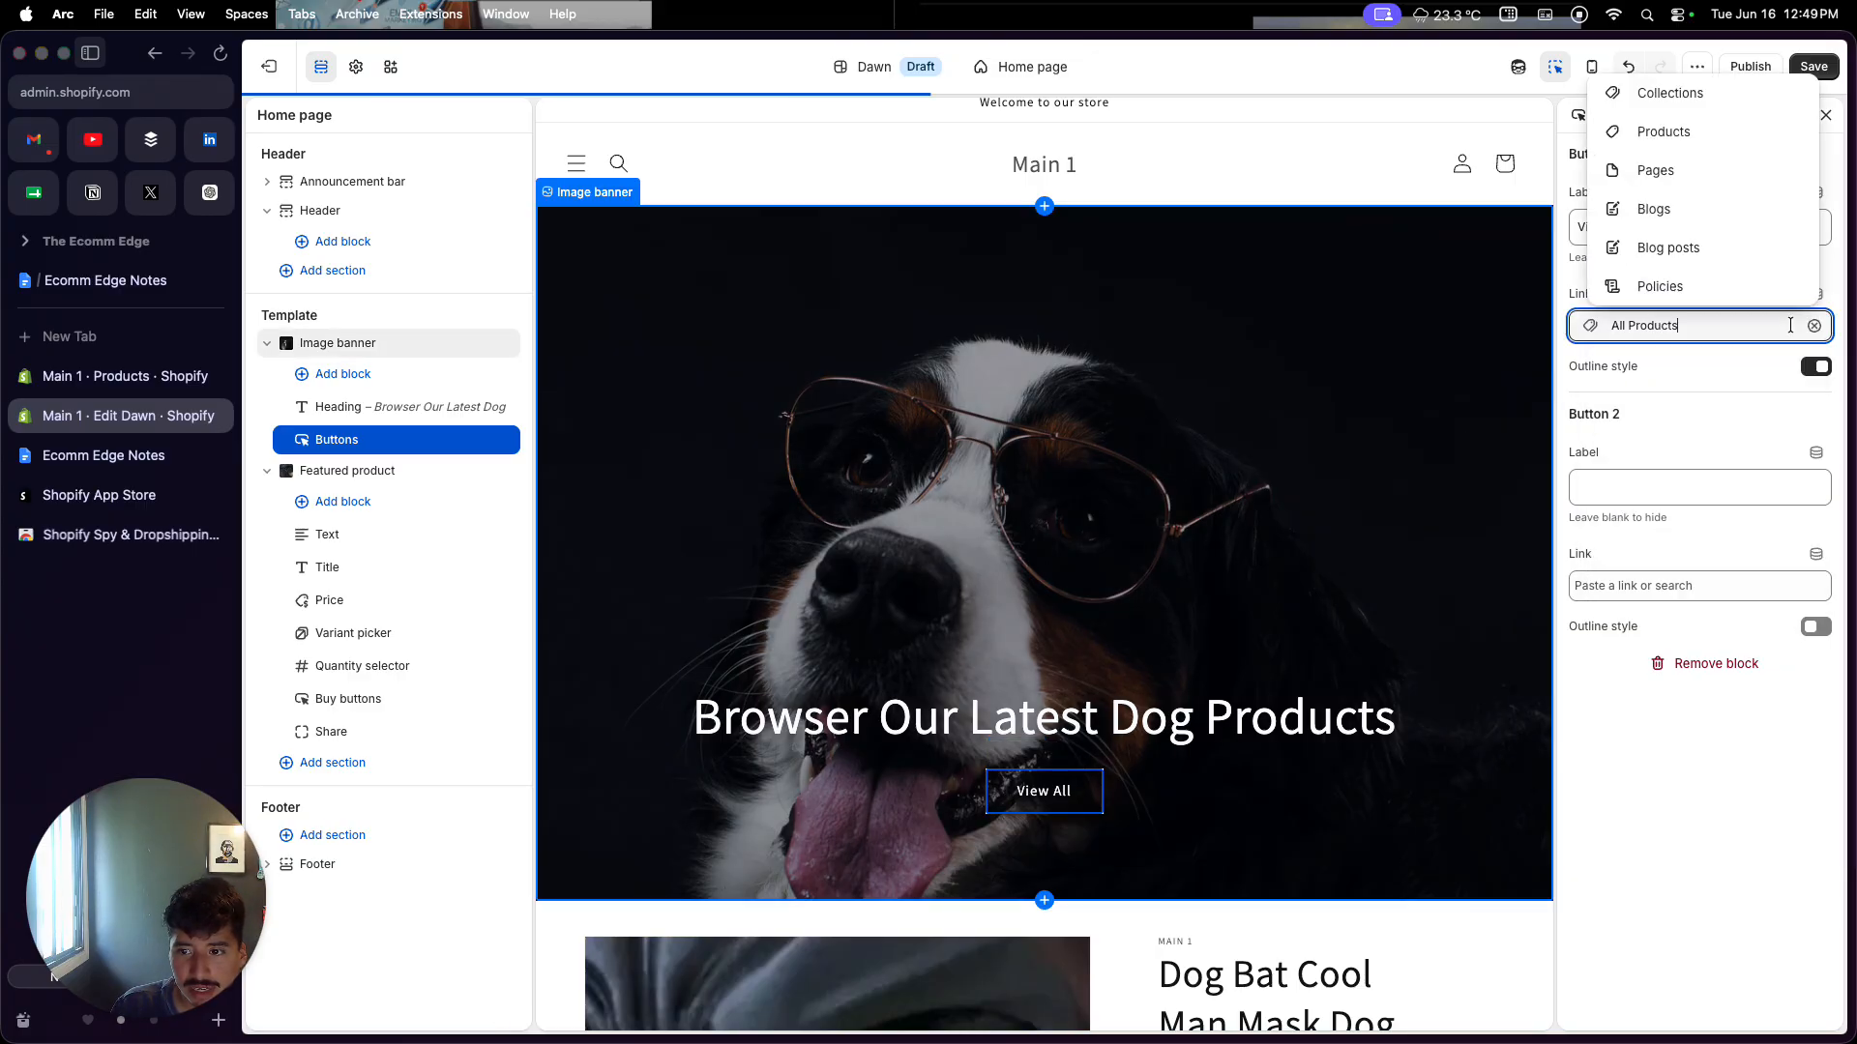
{"action": "left_click", "coordinate": [1699, 146]}
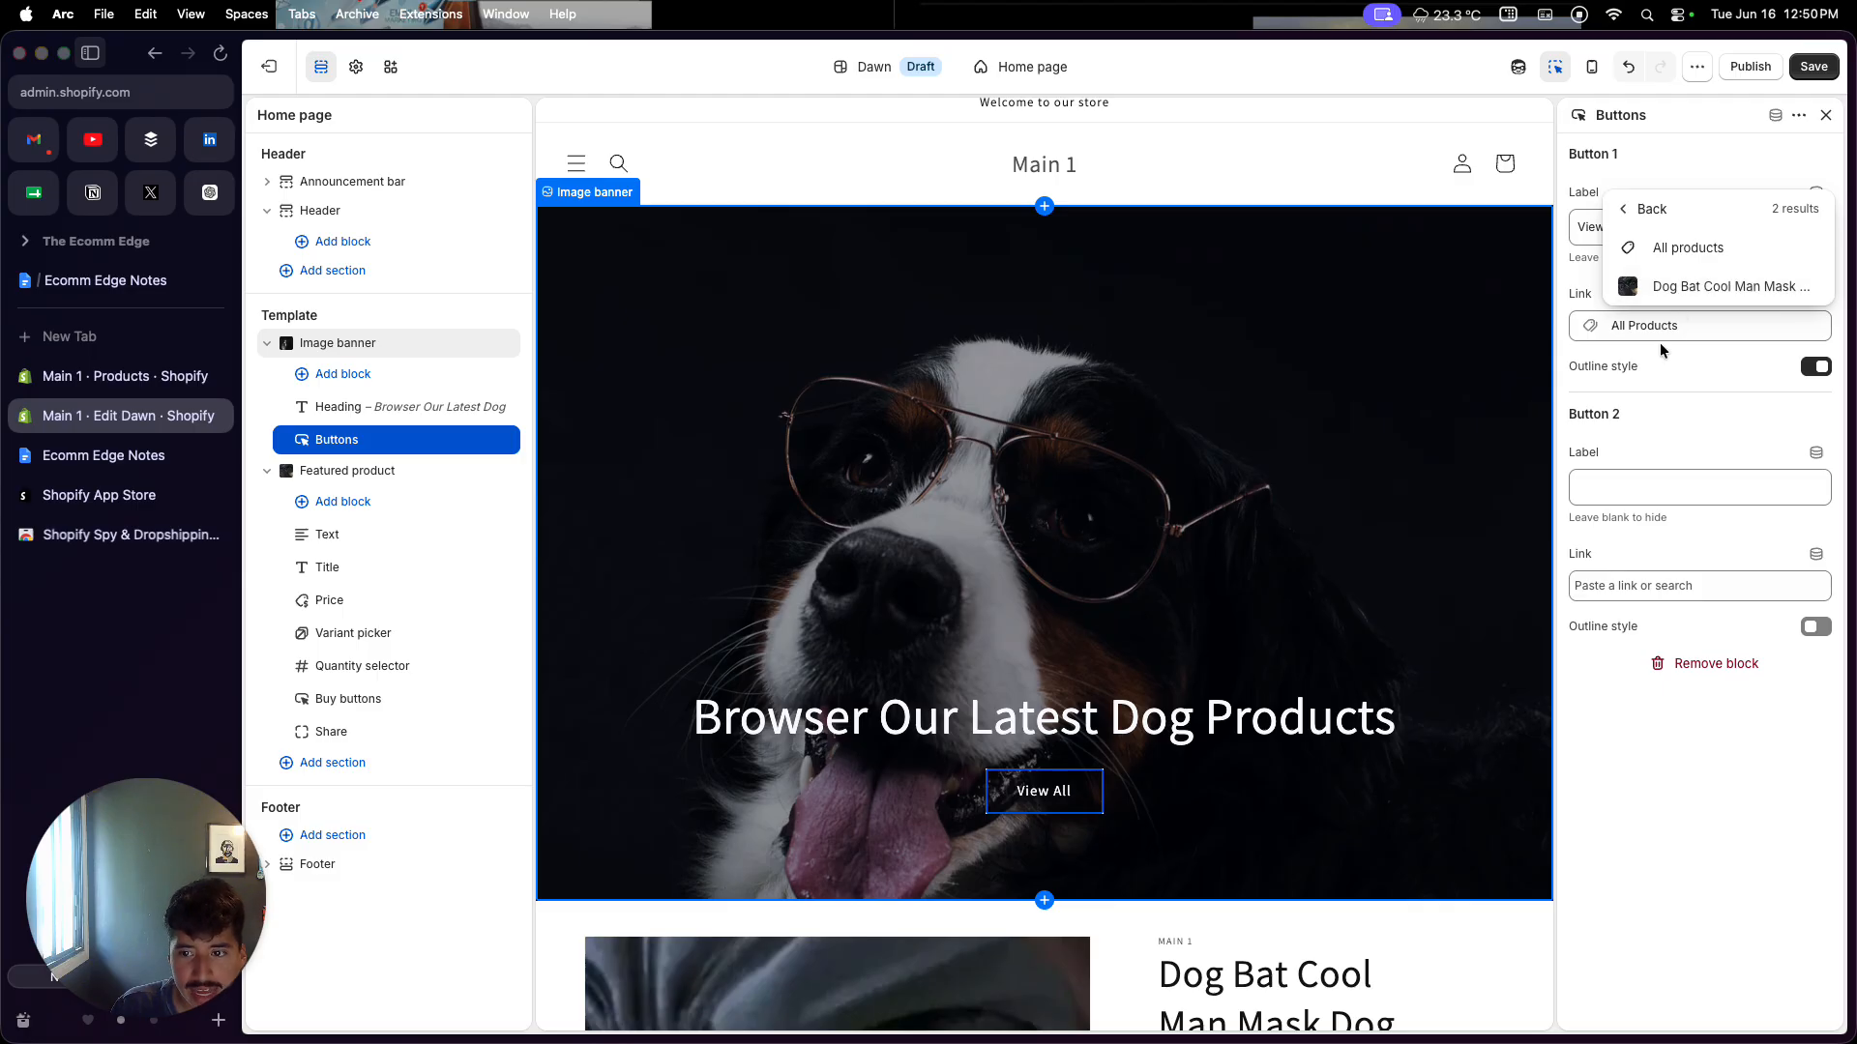
{"action": "left_click", "coordinate": [1656, 380]}
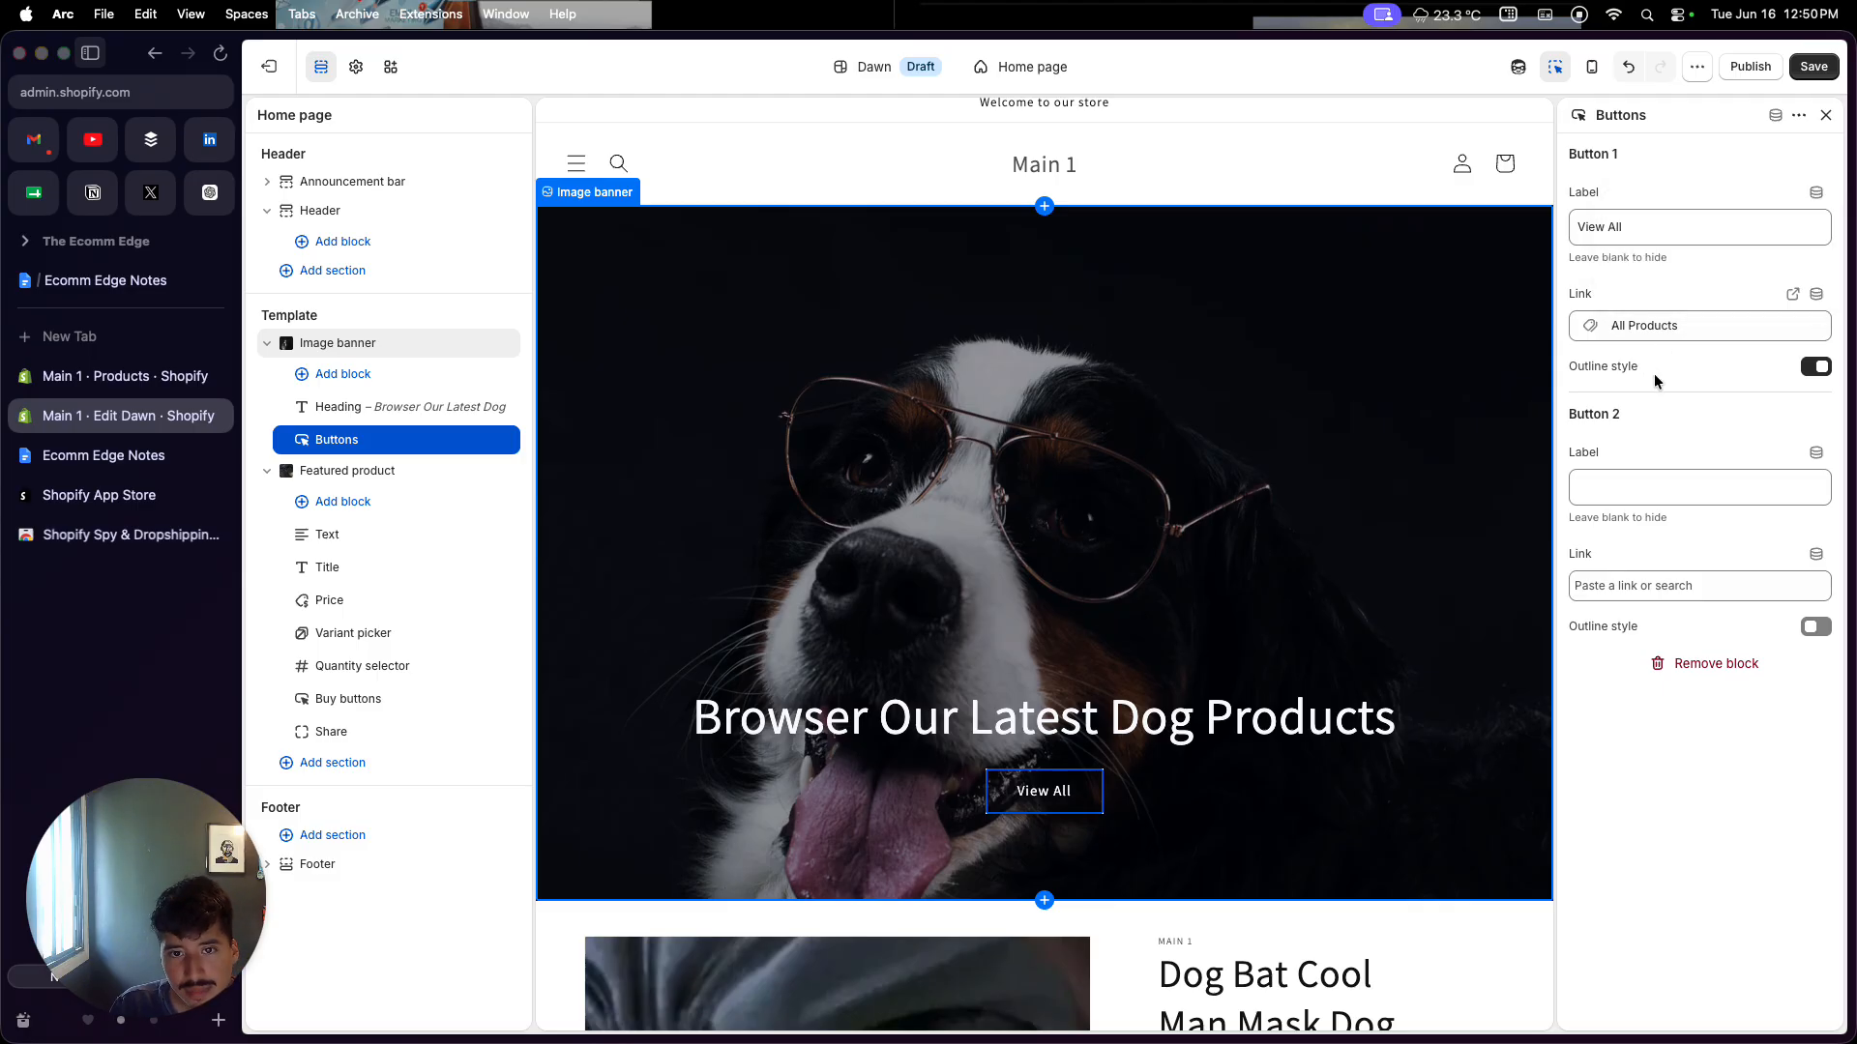
{"action": "left_click", "coordinate": [1807, 75]}
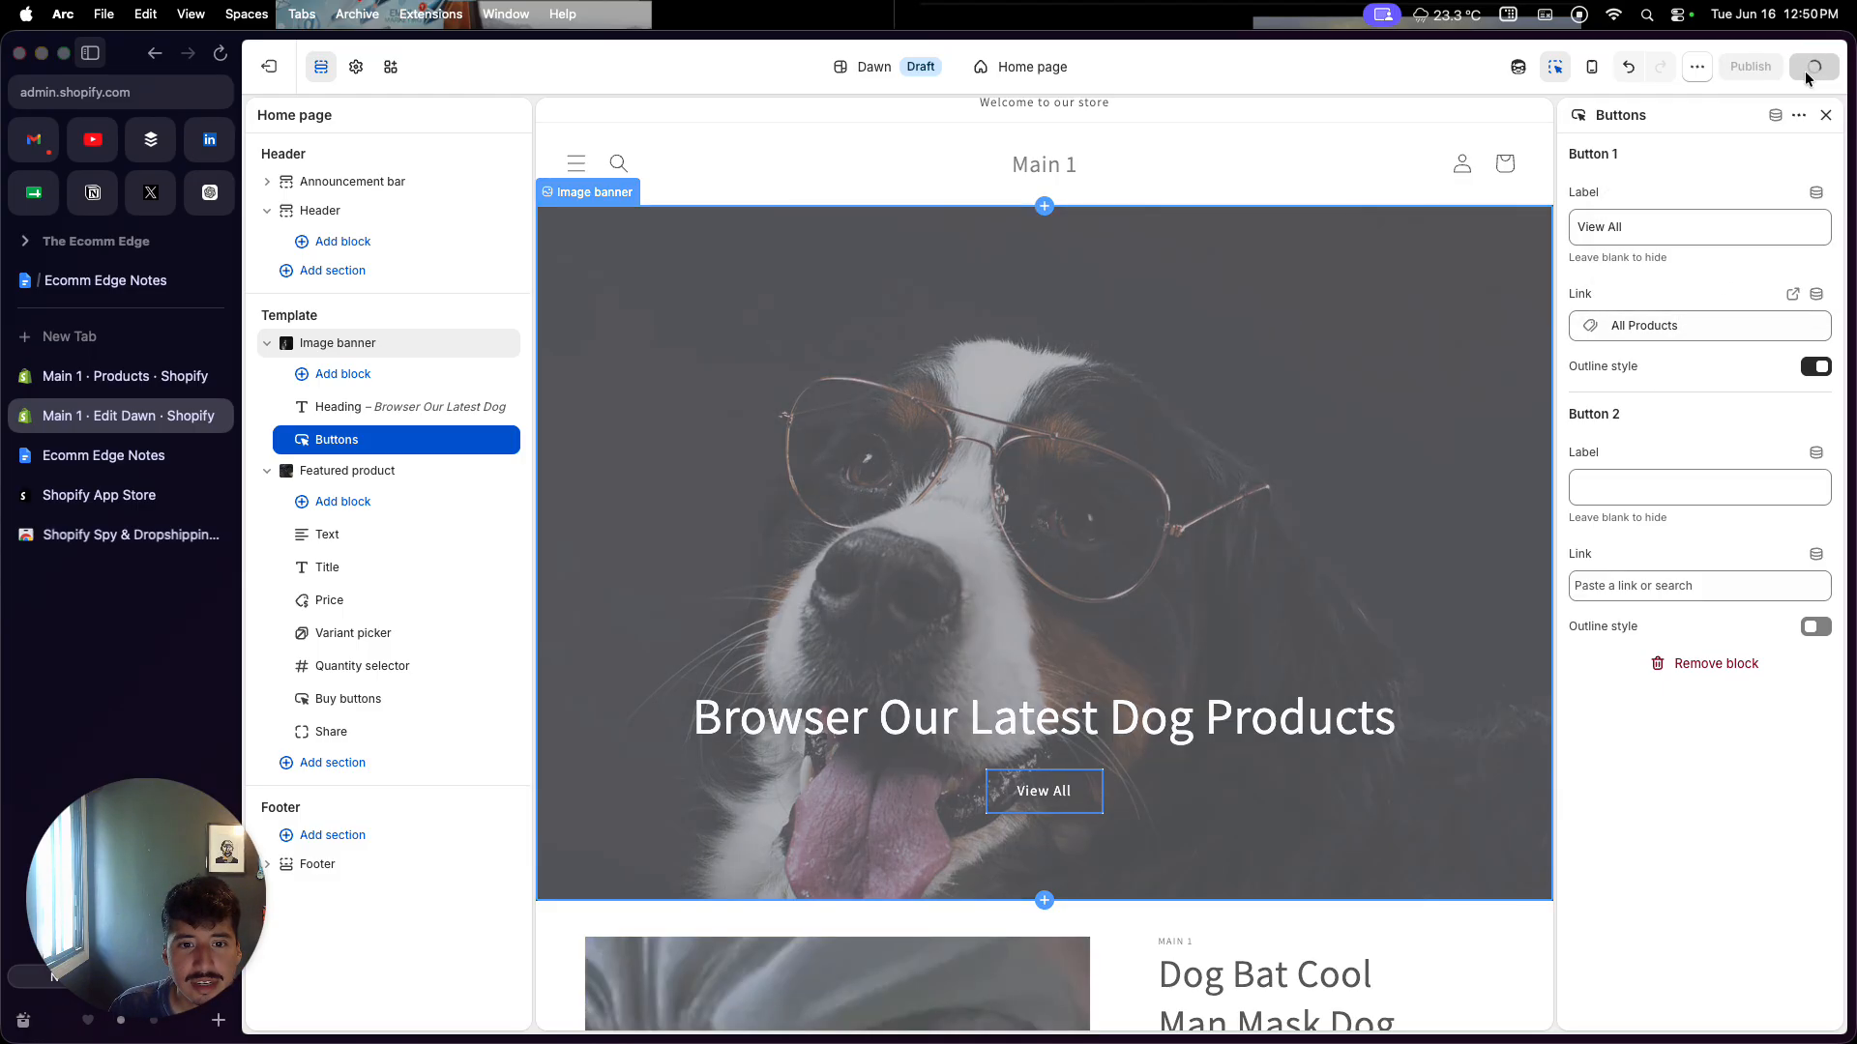
Step: Open the Default product template in the theme editor and review the mask's product page layout and content
{"action": "scroll", "coordinate": [1161, 505], "scroll_direction": "down", "scroll_amount": 4}
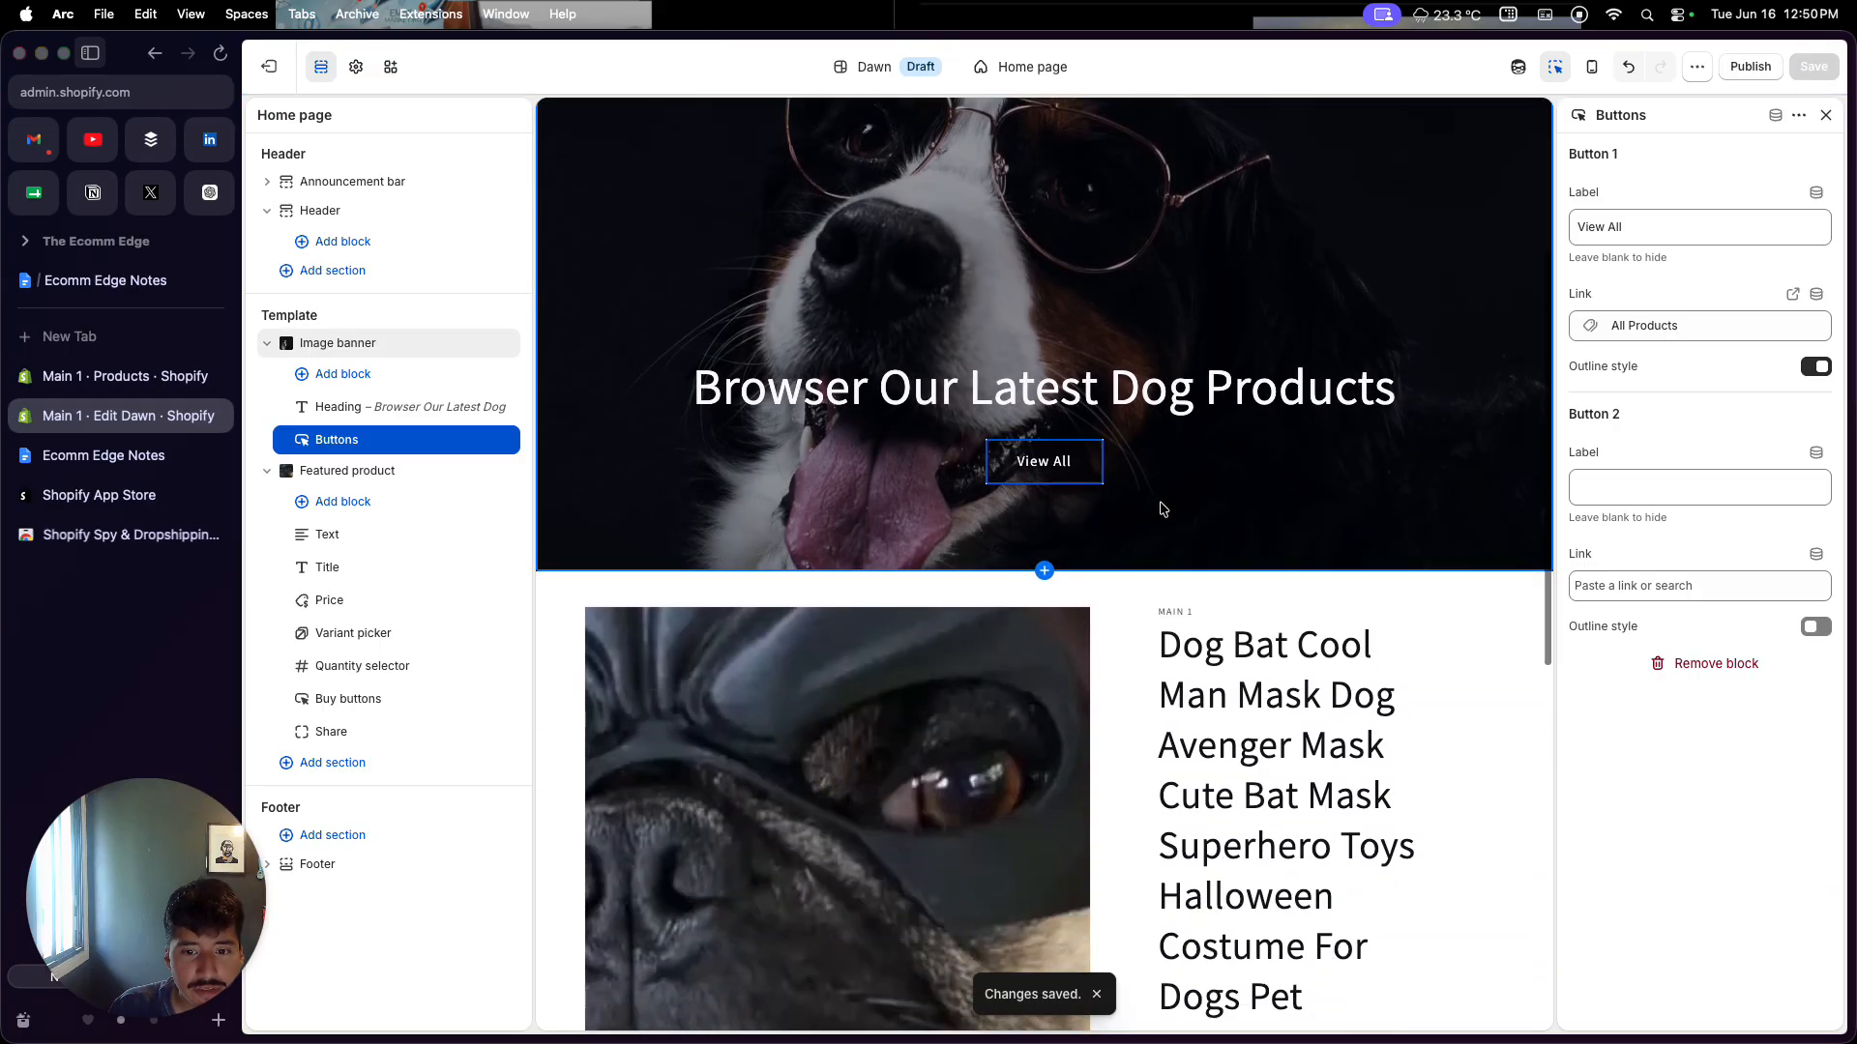
{"action": "scroll", "coordinate": [1162, 509], "scroll_direction": "down", "scroll_amount": 3}
{"action": "scroll", "coordinate": [741, 313], "scroll_direction": "up", "scroll_amount": 7}
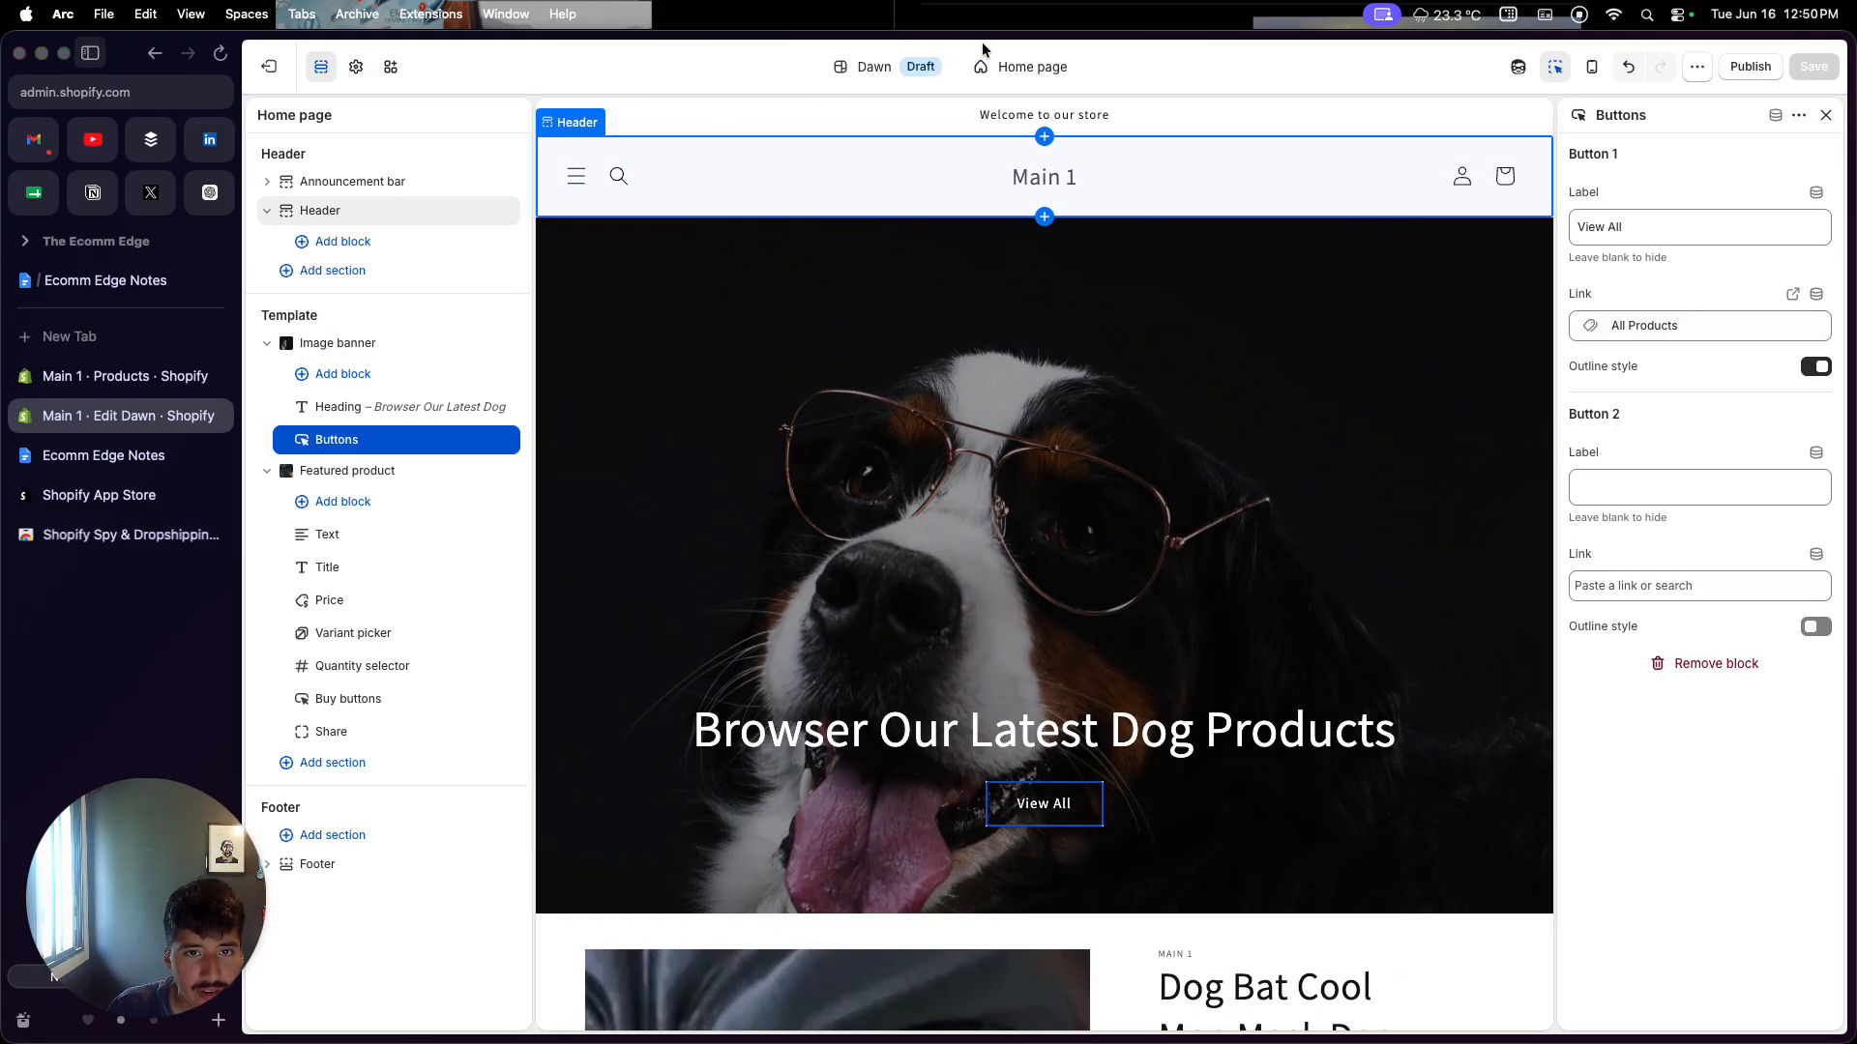
{"action": "left_click", "coordinate": [1028, 66]}
{"action": "left_click", "coordinate": [991, 180]}
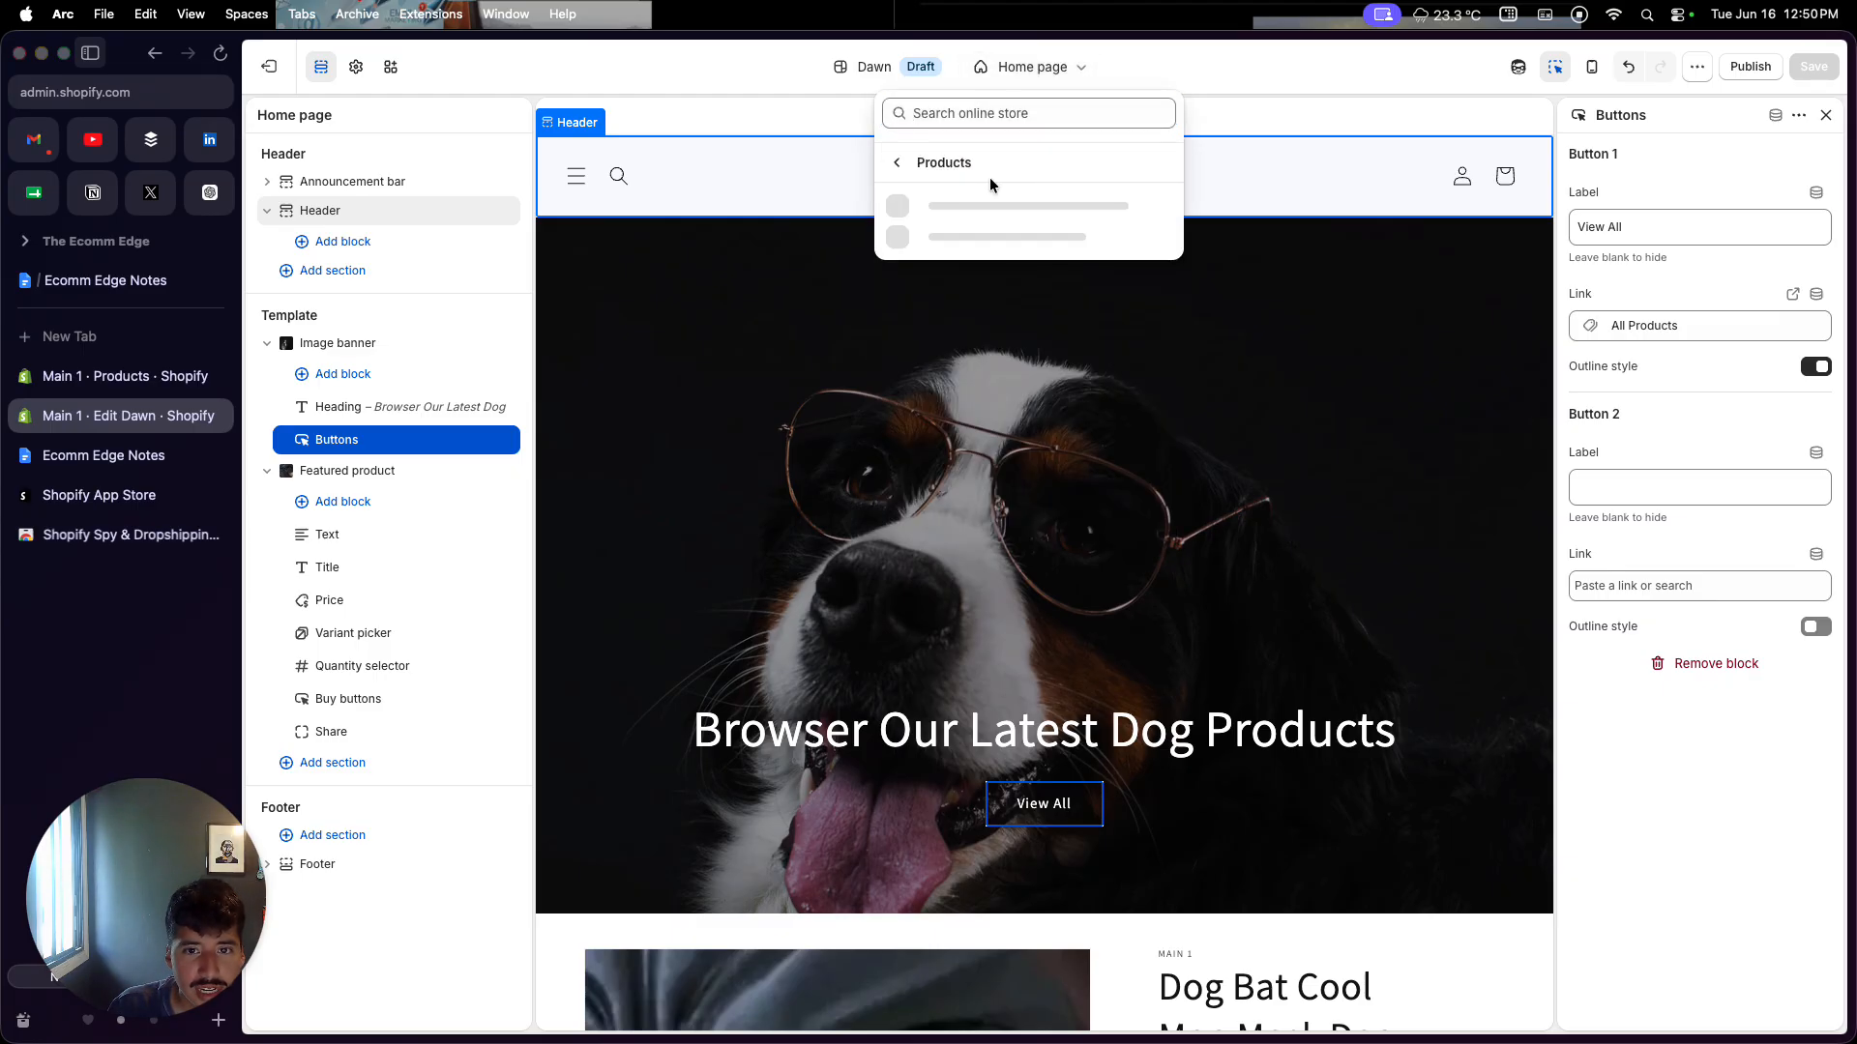
{"action": "left_click", "coordinate": [987, 206]}
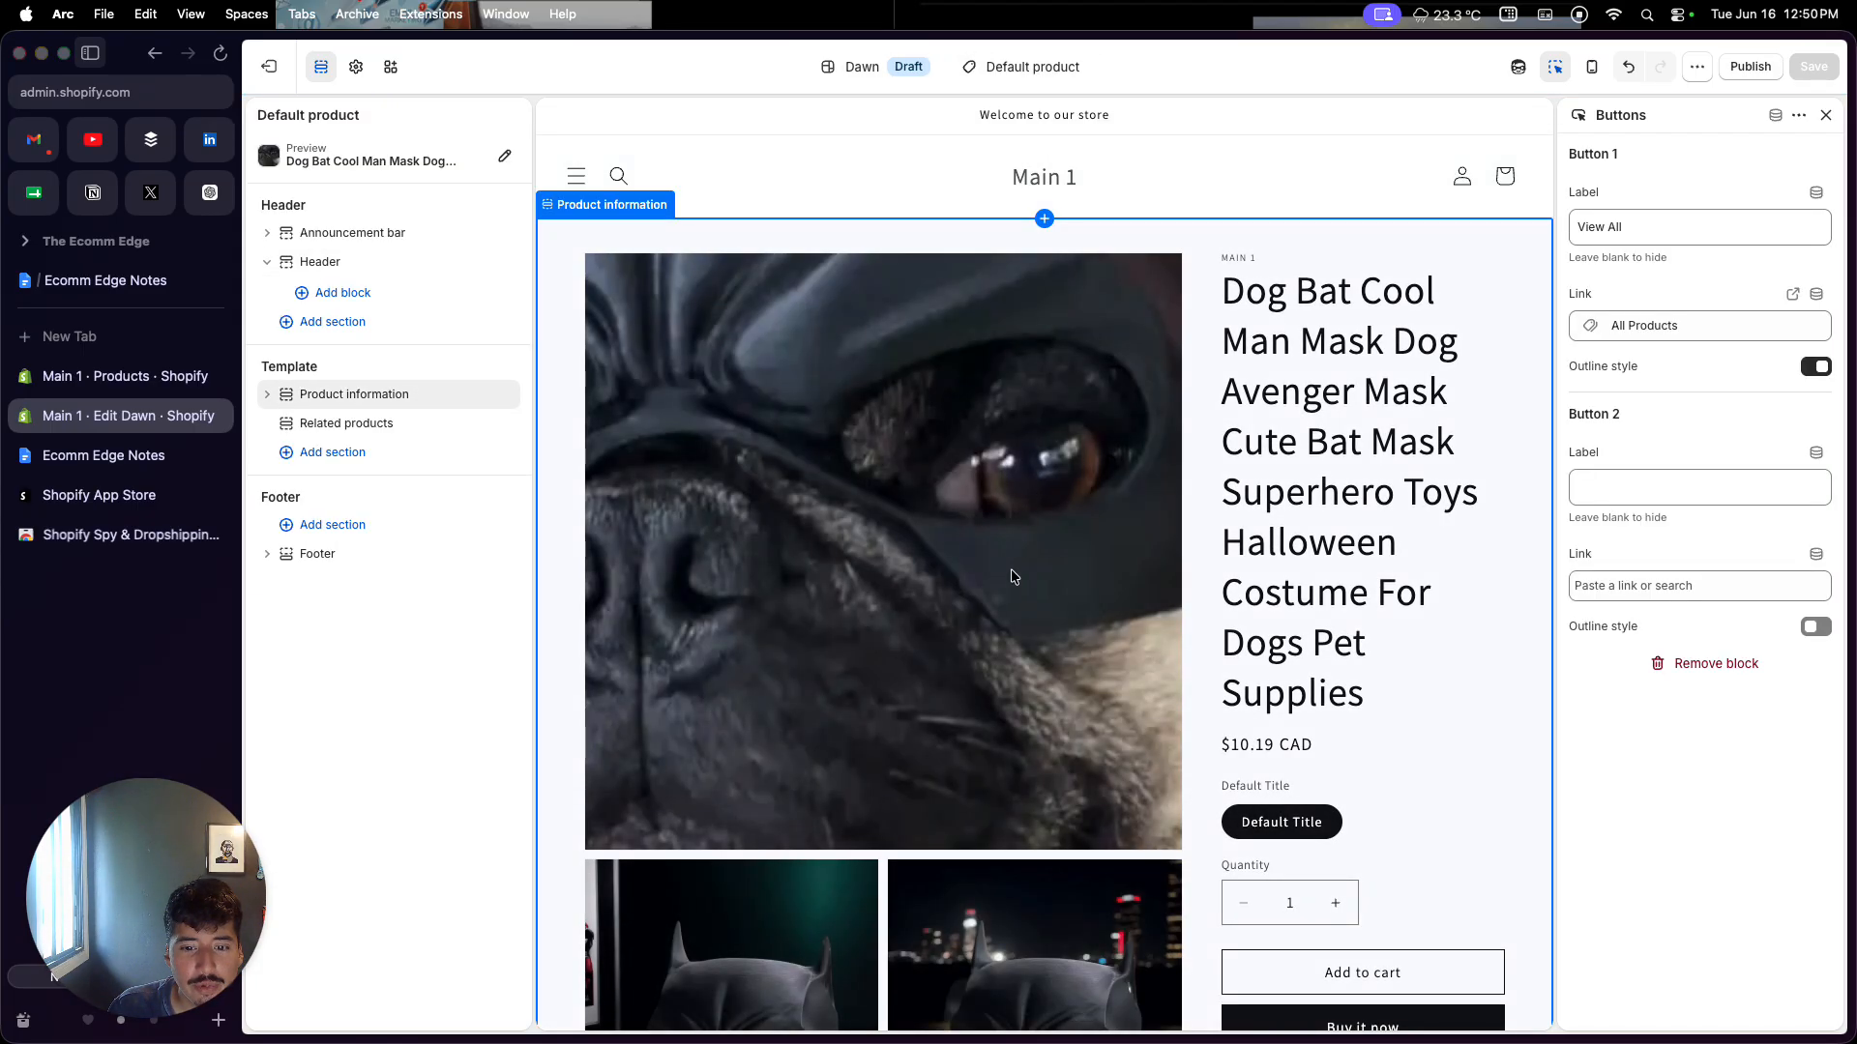
{"action": "scroll", "coordinate": [1008, 582], "scroll_direction": "down", "scroll_amount": 5}
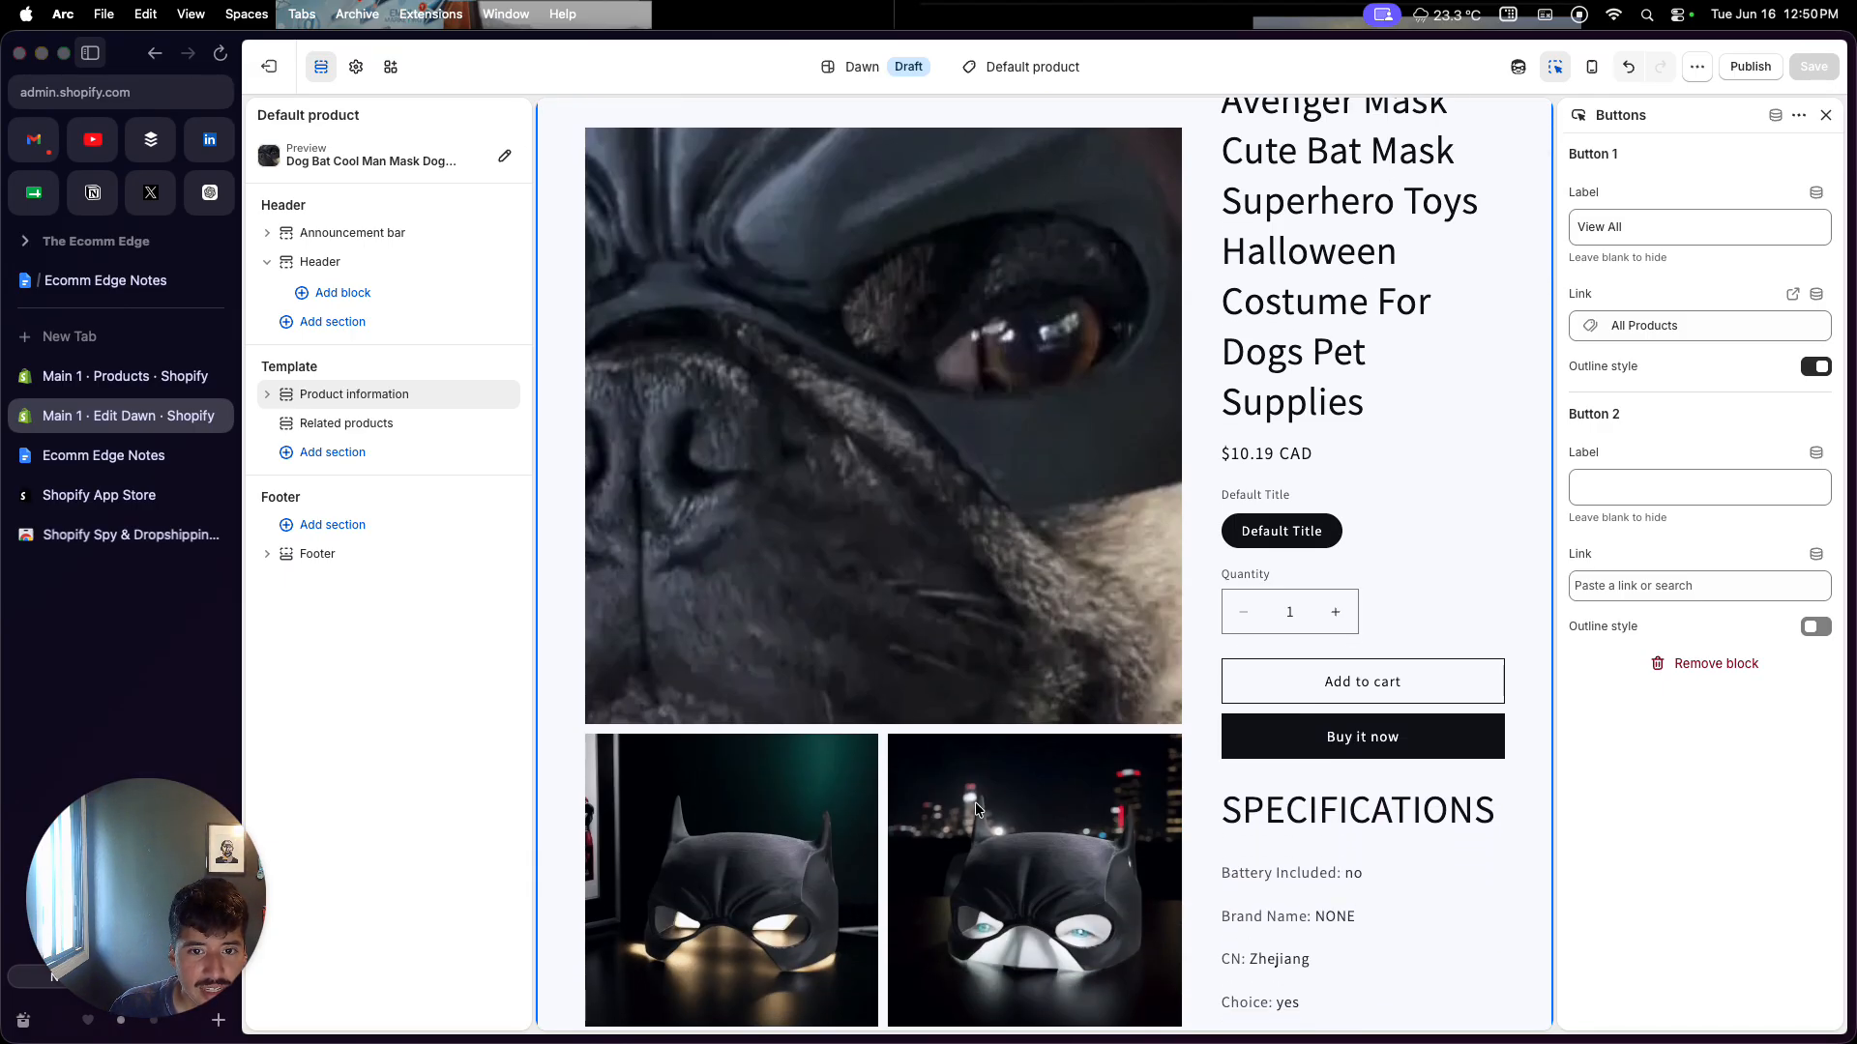
{"action": "scroll", "coordinate": [1301, 317], "scroll_direction": "up", "scroll_amount": 3}
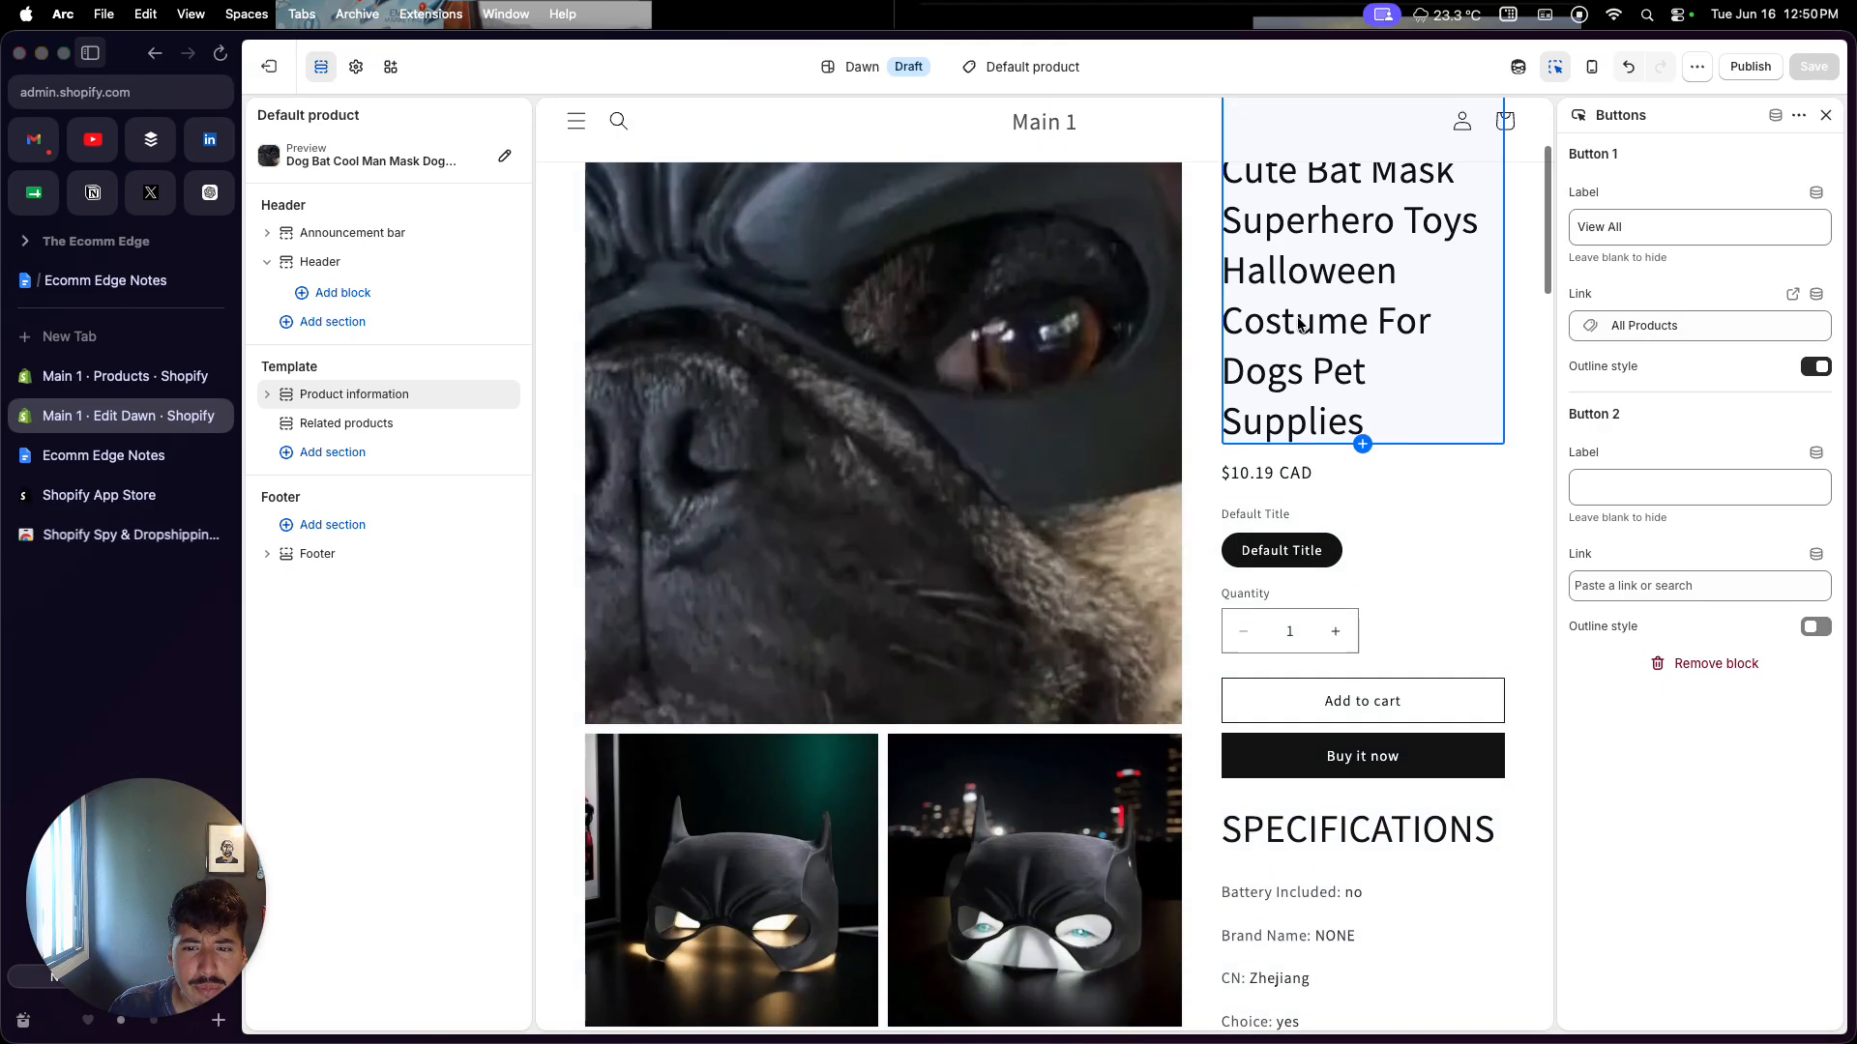
Step: Switch to the store admin and open the Dog Bat Cool Man Mask product from the Products list
{"action": "left_click", "coordinate": [124, 376]}
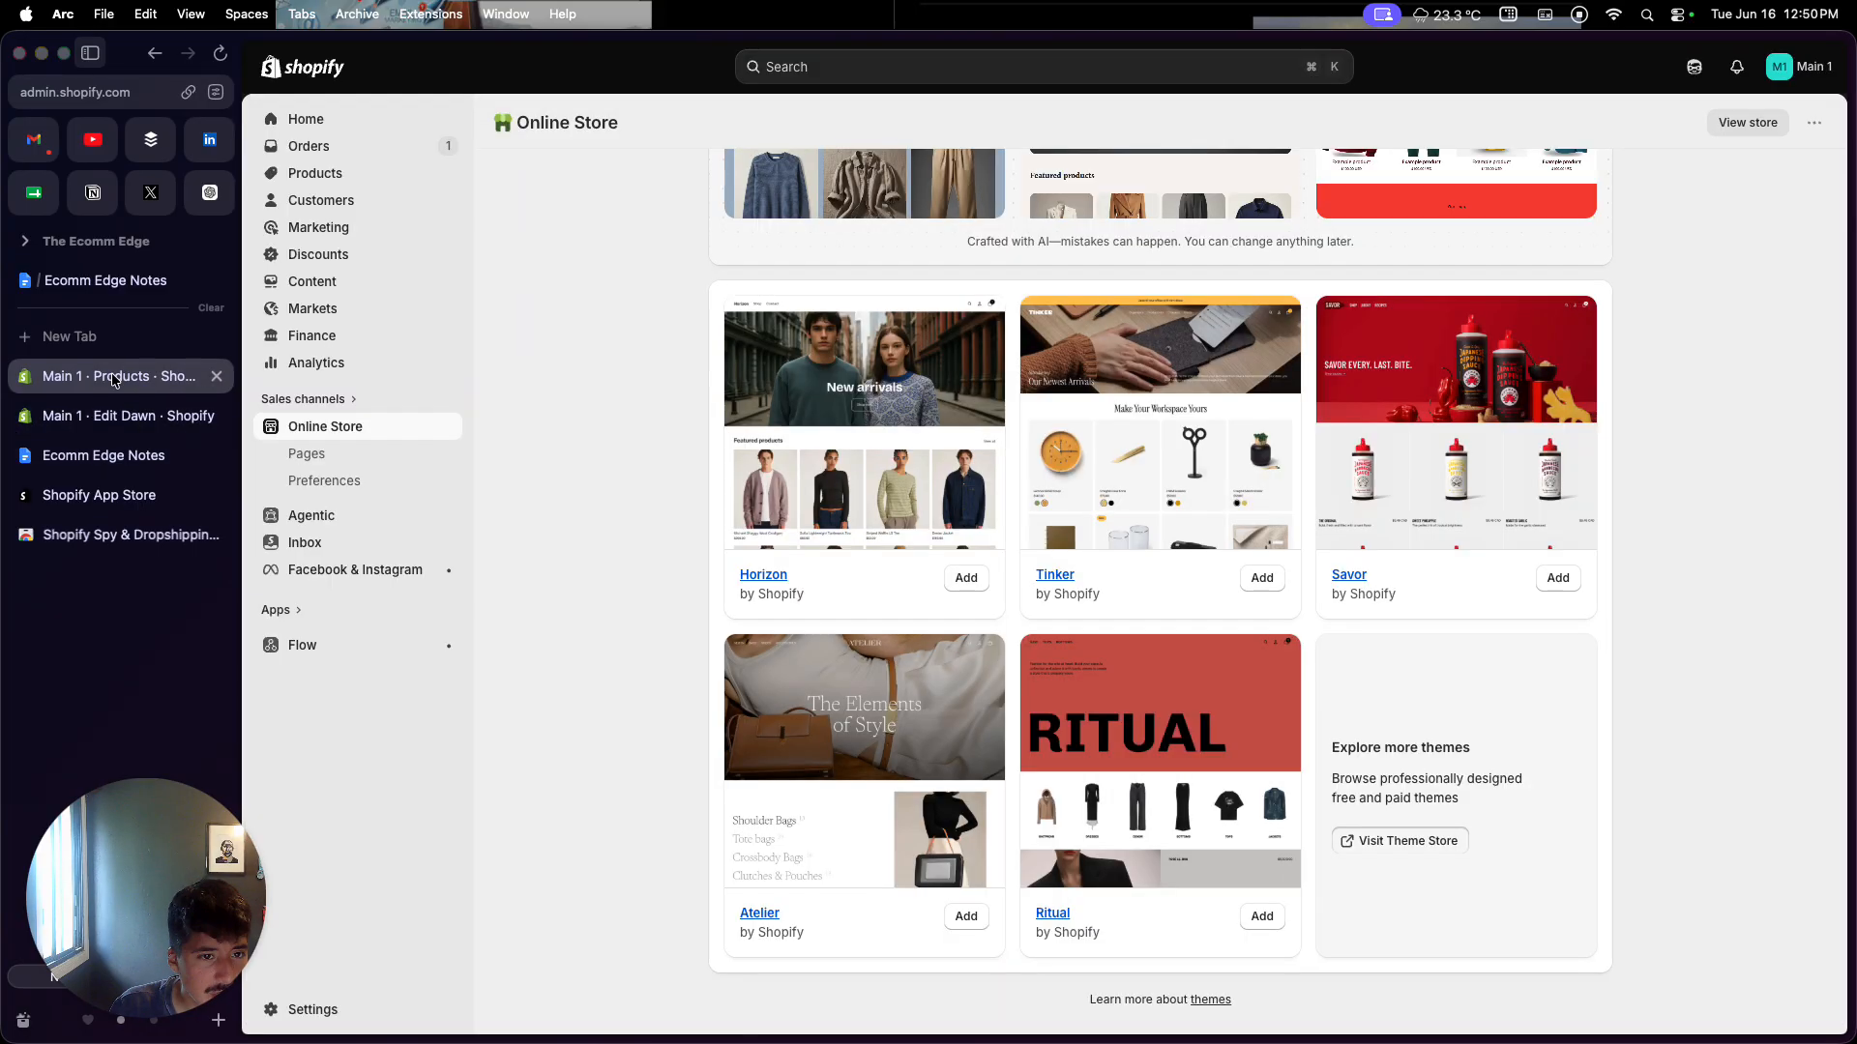
{"action": "left_click", "coordinate": [356, 176]}
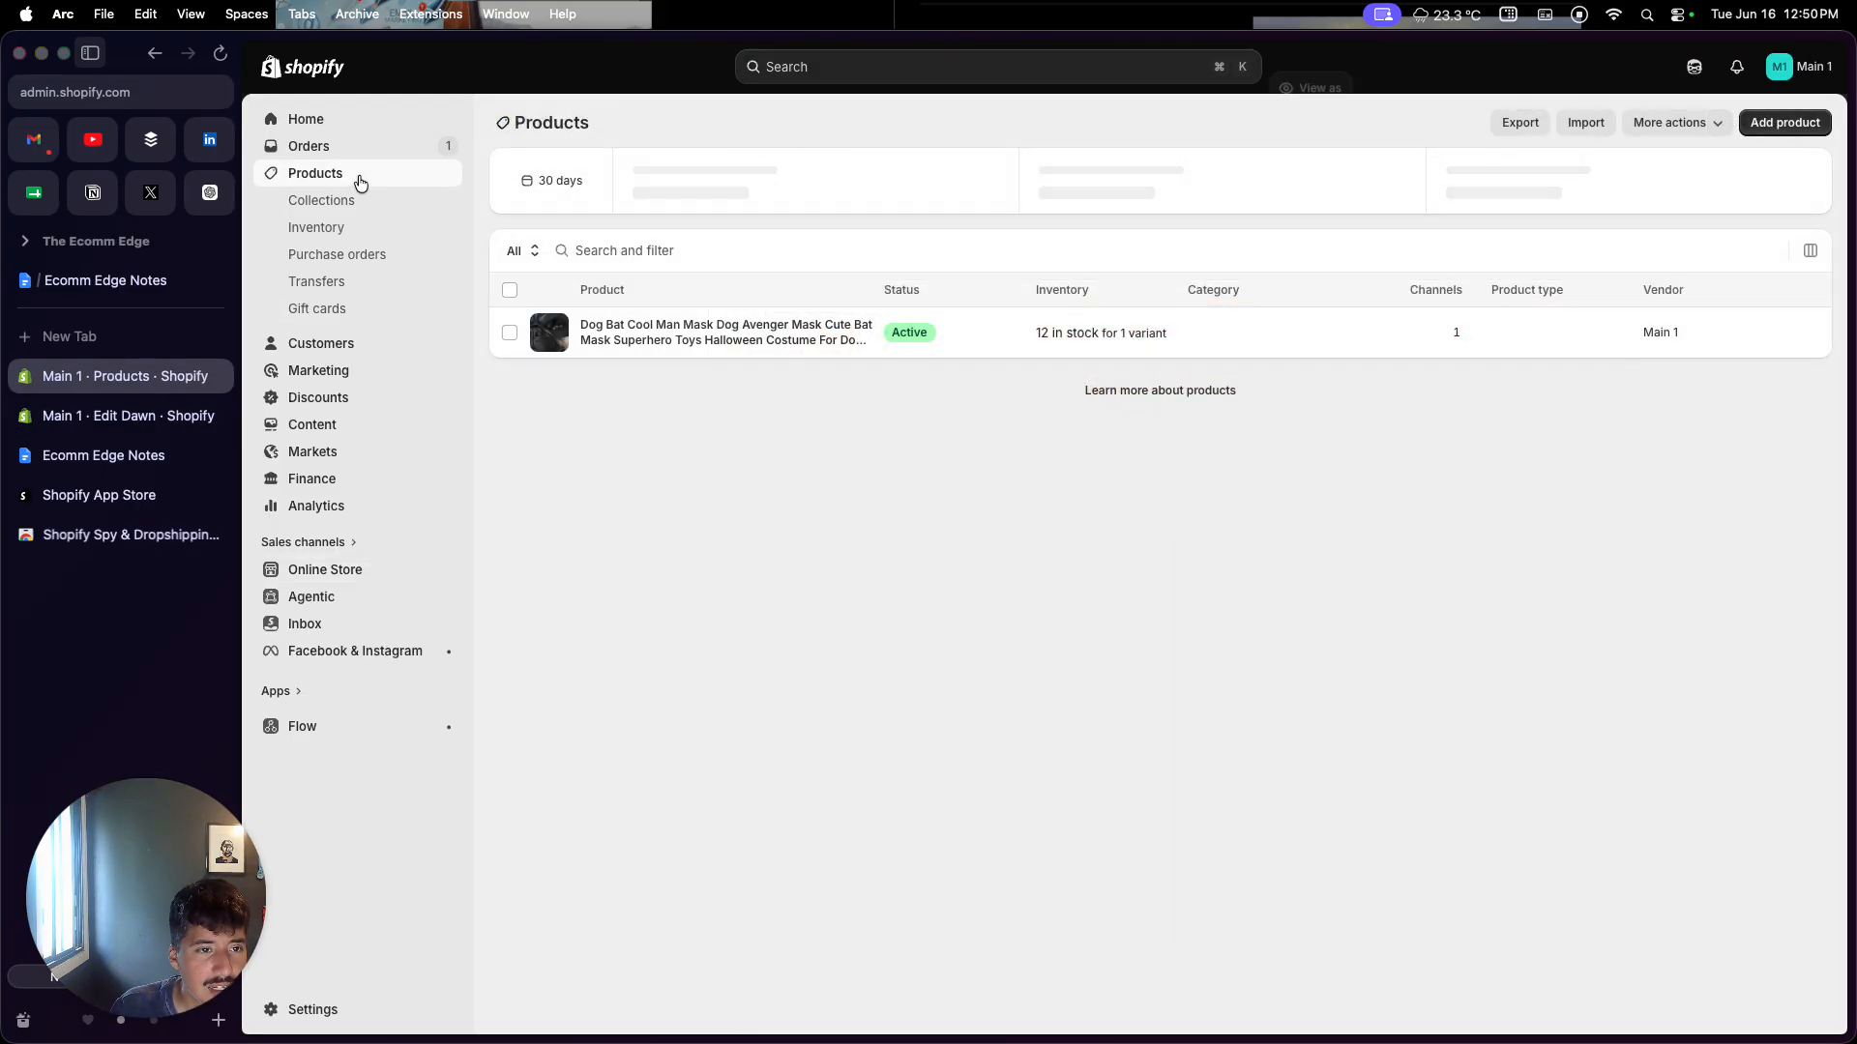
{"action": "left_click", "coordinate": [663, 341]}
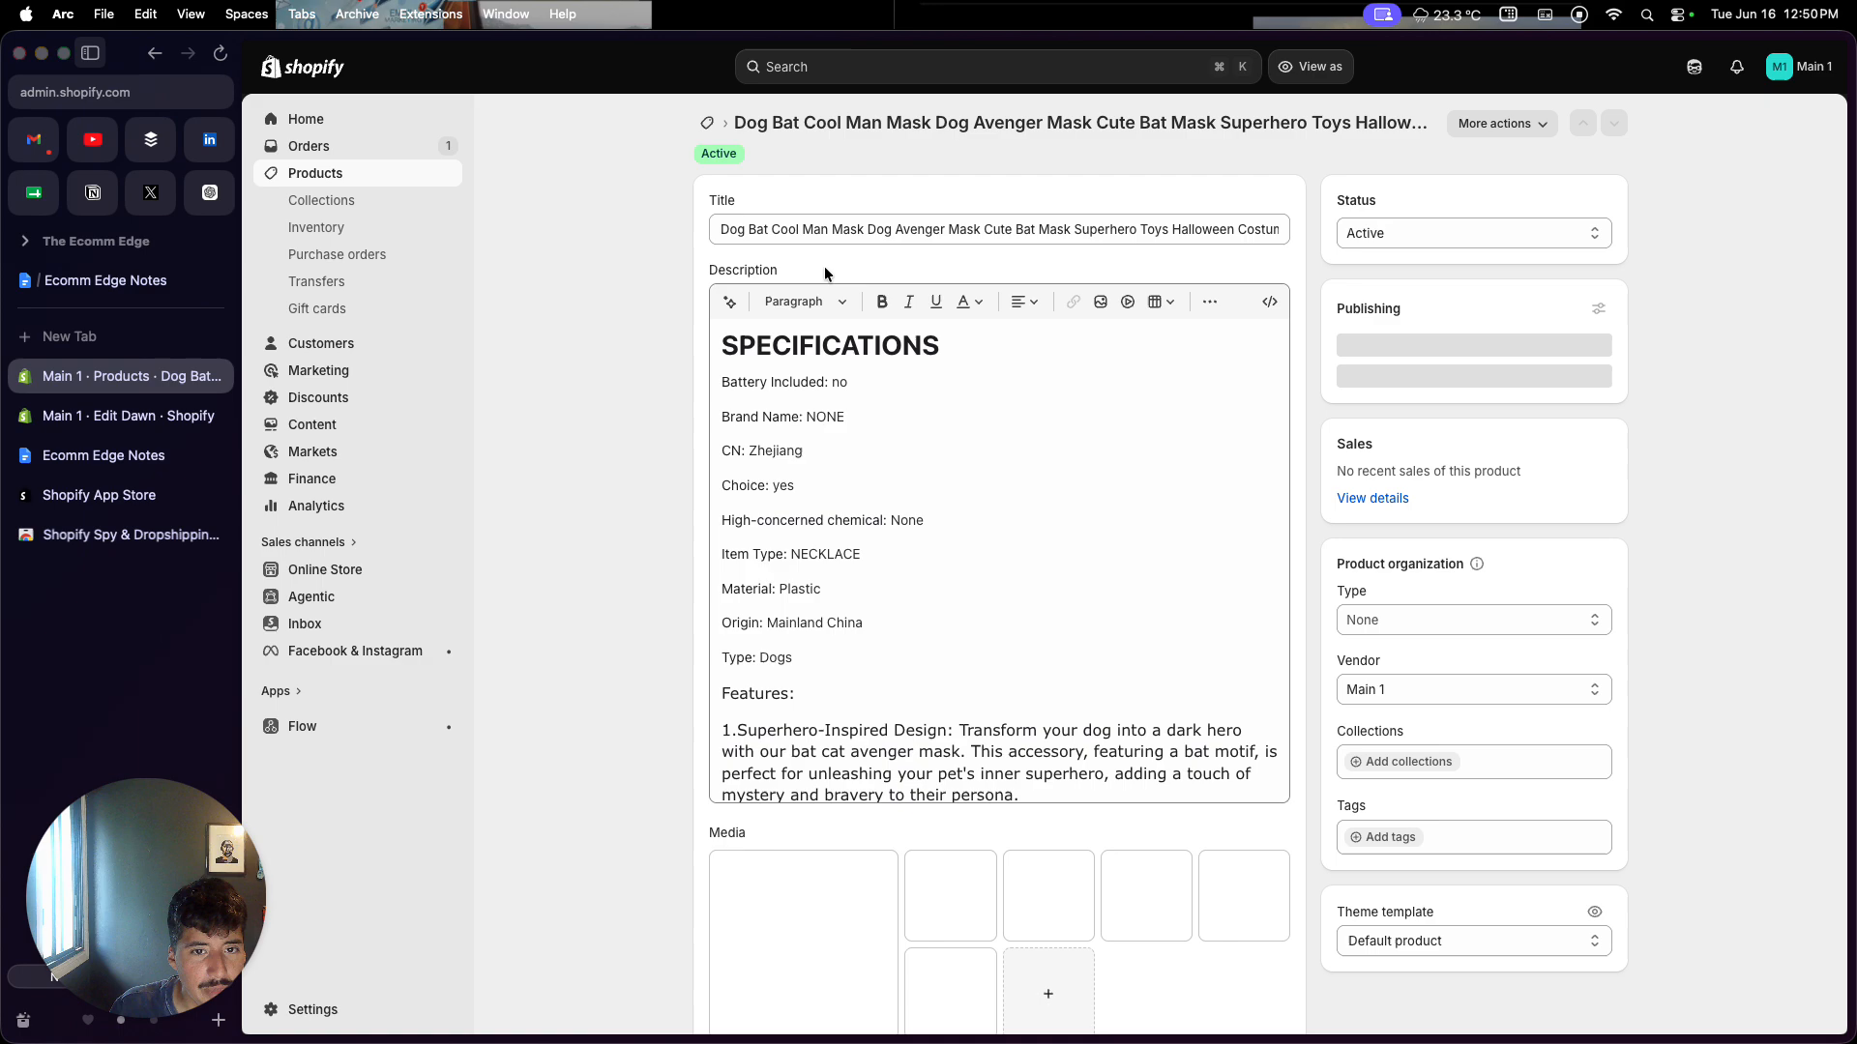
Step: Delete the SPECIFICATIONS heading and its attribute lines through "Type: Dogs" so the product description starts with "Features:"
{"action": "left_click", "coordinate": [710, 346]}
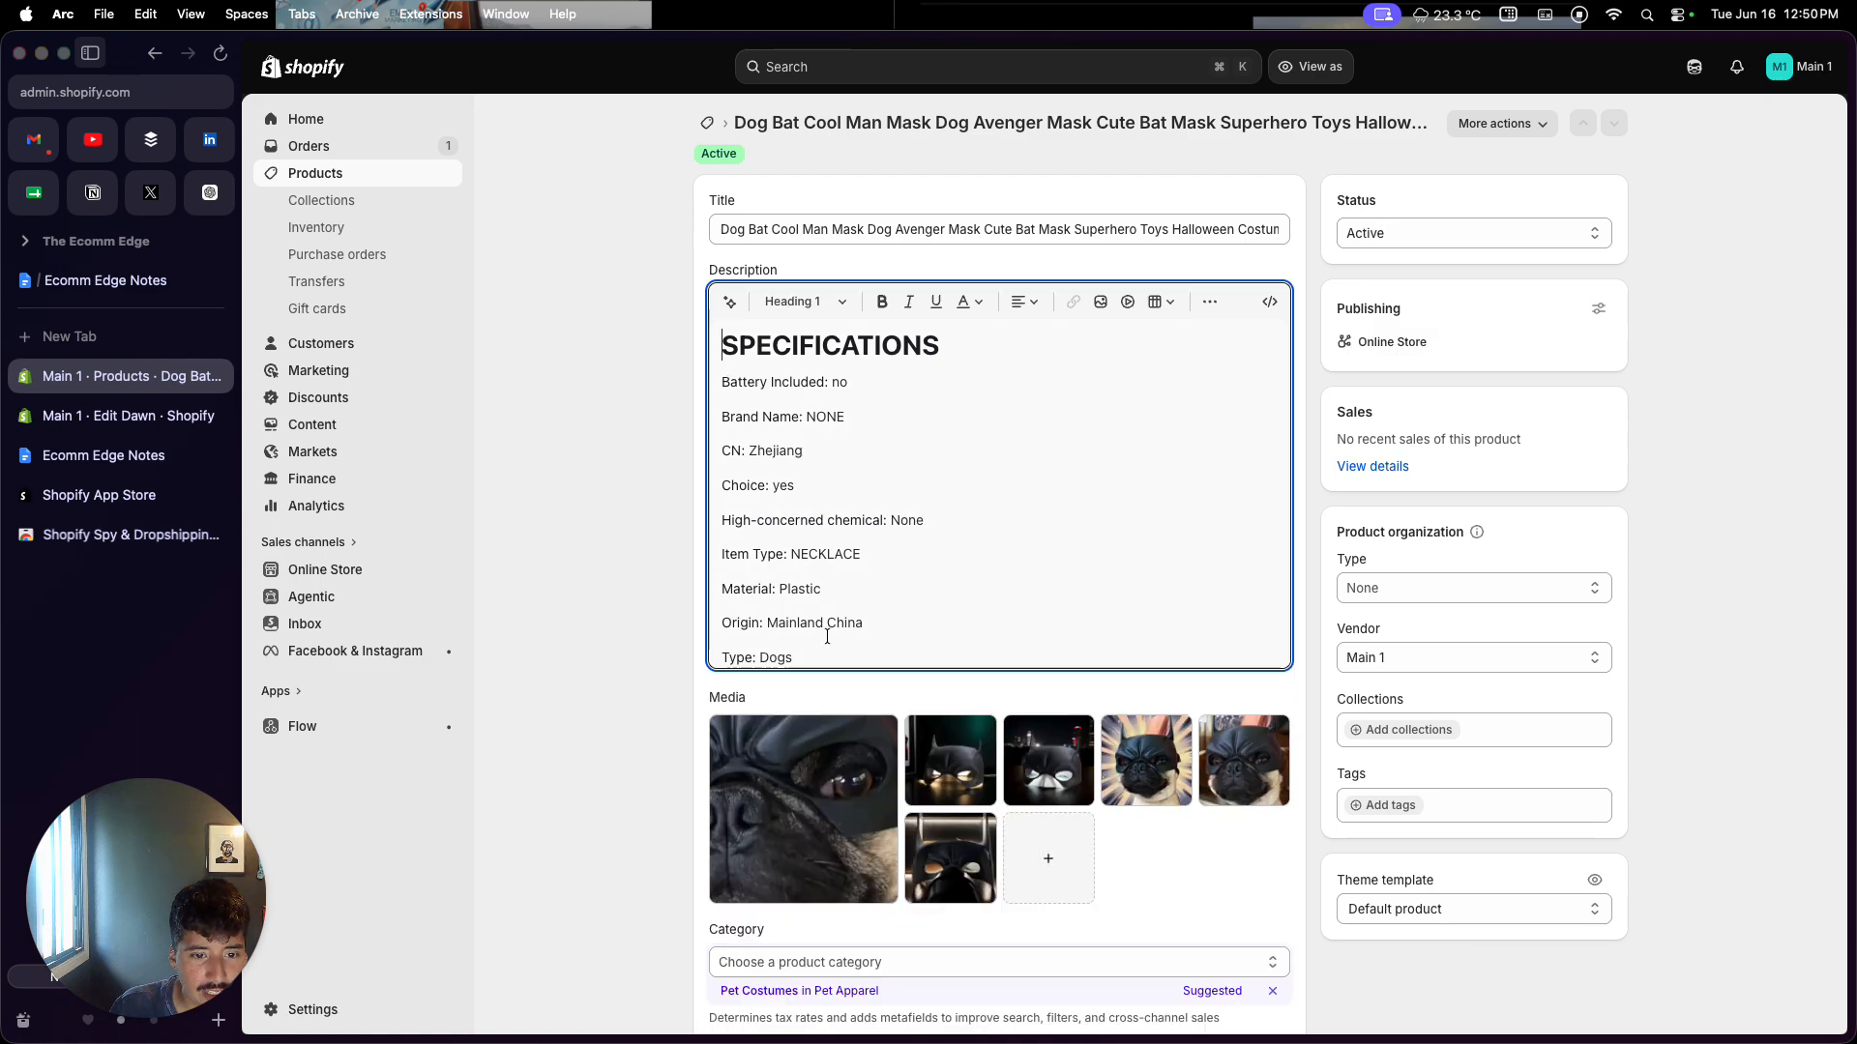
{"action": "scroll", "coordinate": [827, 636], "scroll_direction": "down", "scroll_amount": 3}
{"action": "left_click_drag", "start_coordinate": [806, 507], "coordinate": [643, 316]}
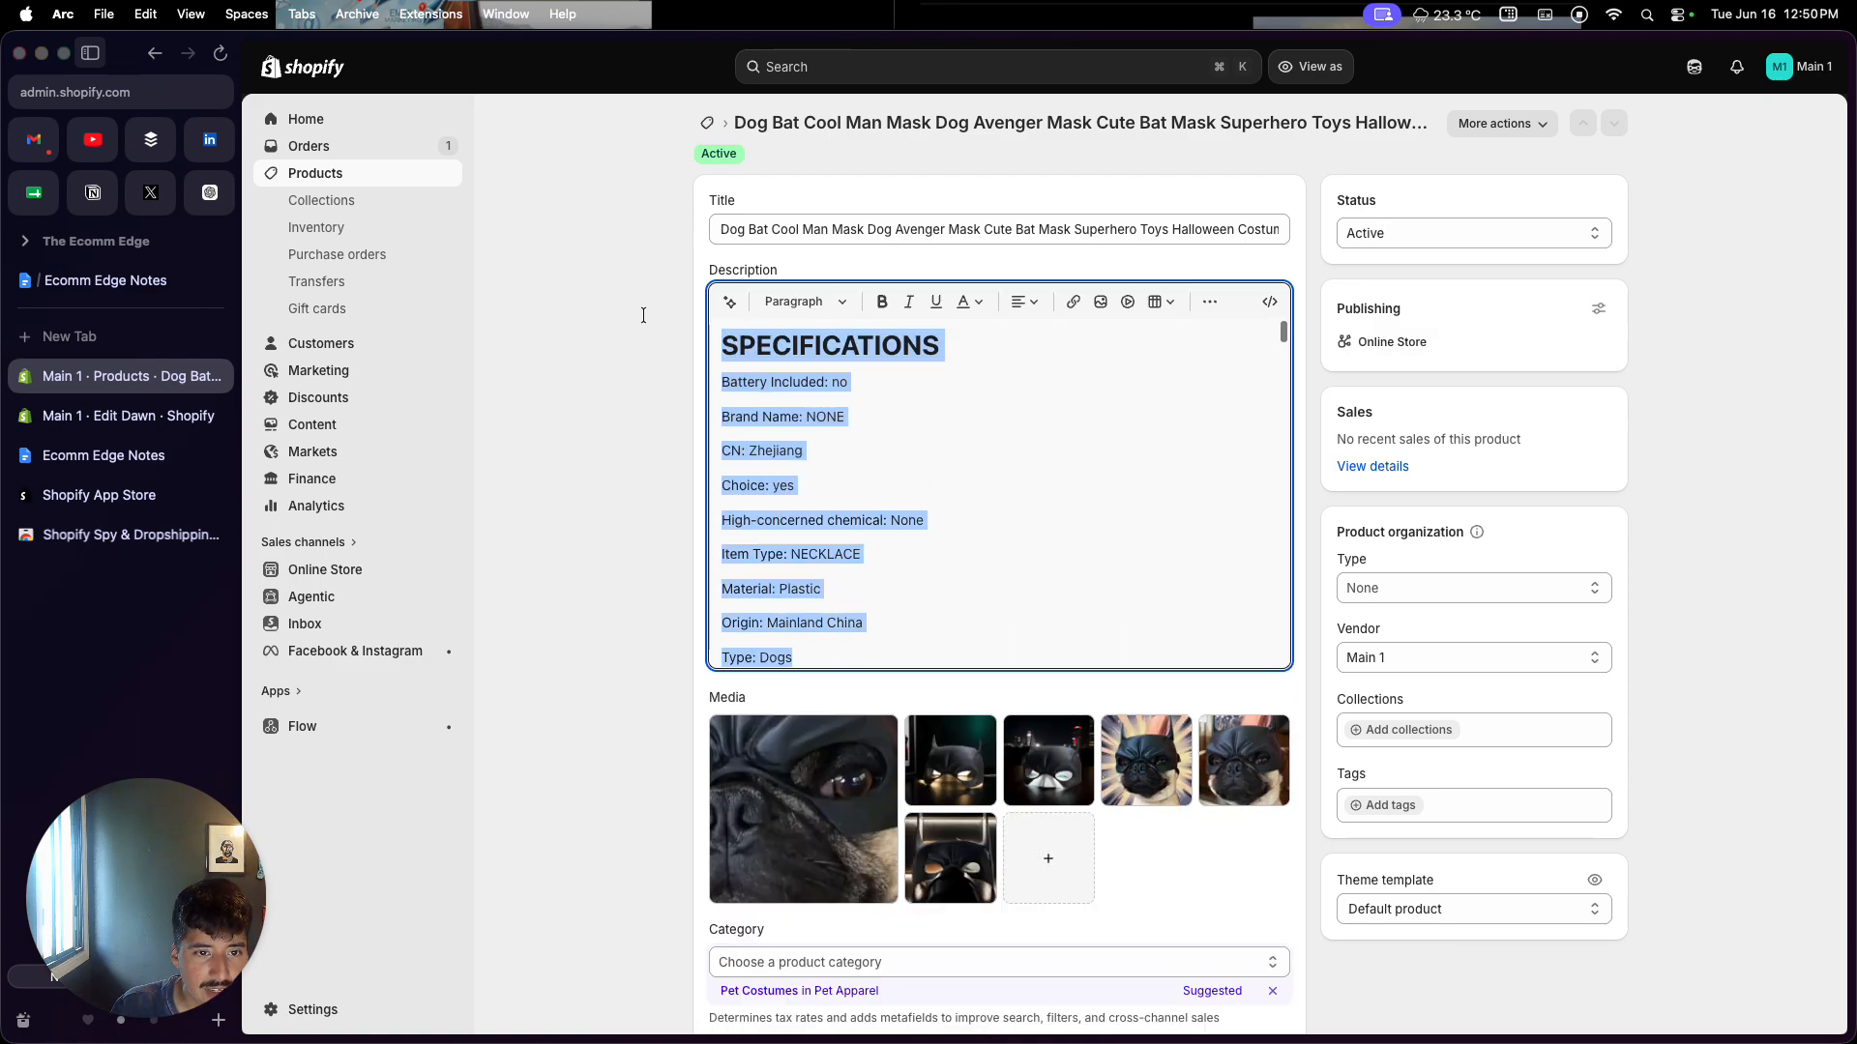
{"action": "key", "text": "BackSpace"}
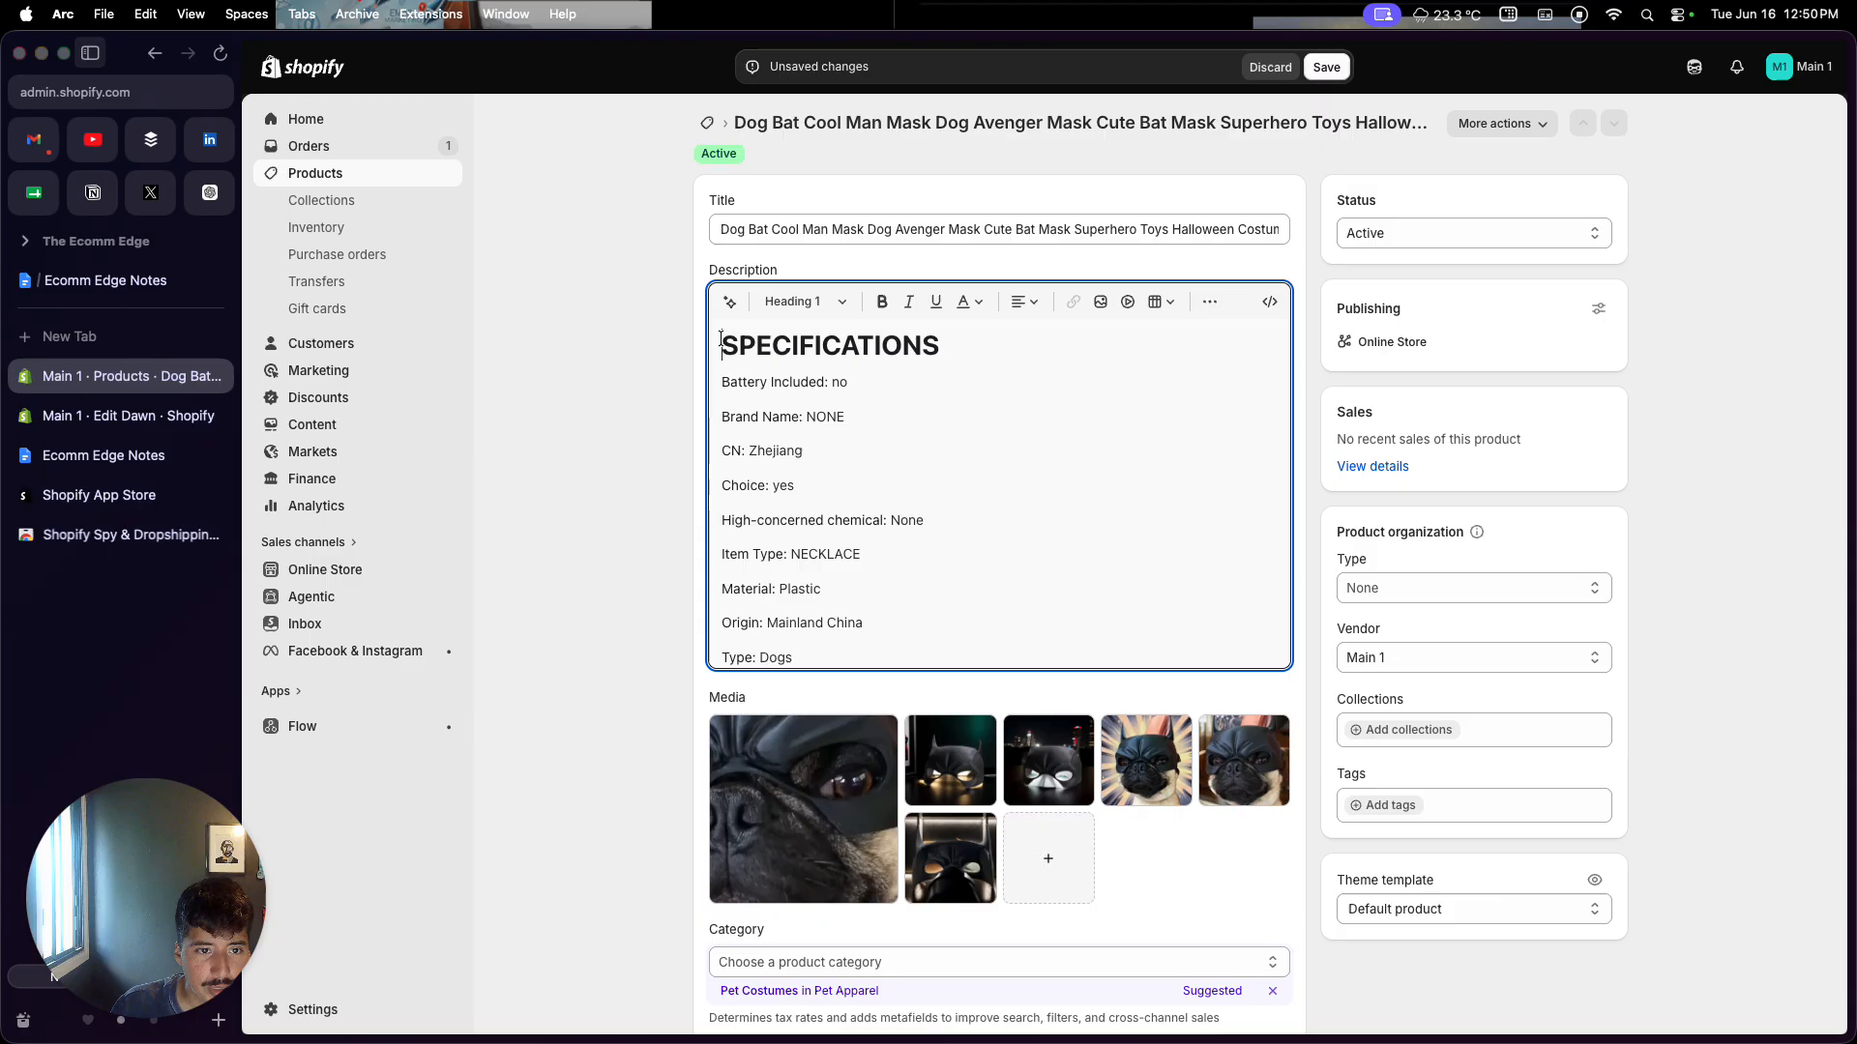
{"action": "left_click_drag", "start_coordinate": [838, 620], "coordinate": [703, 355]}
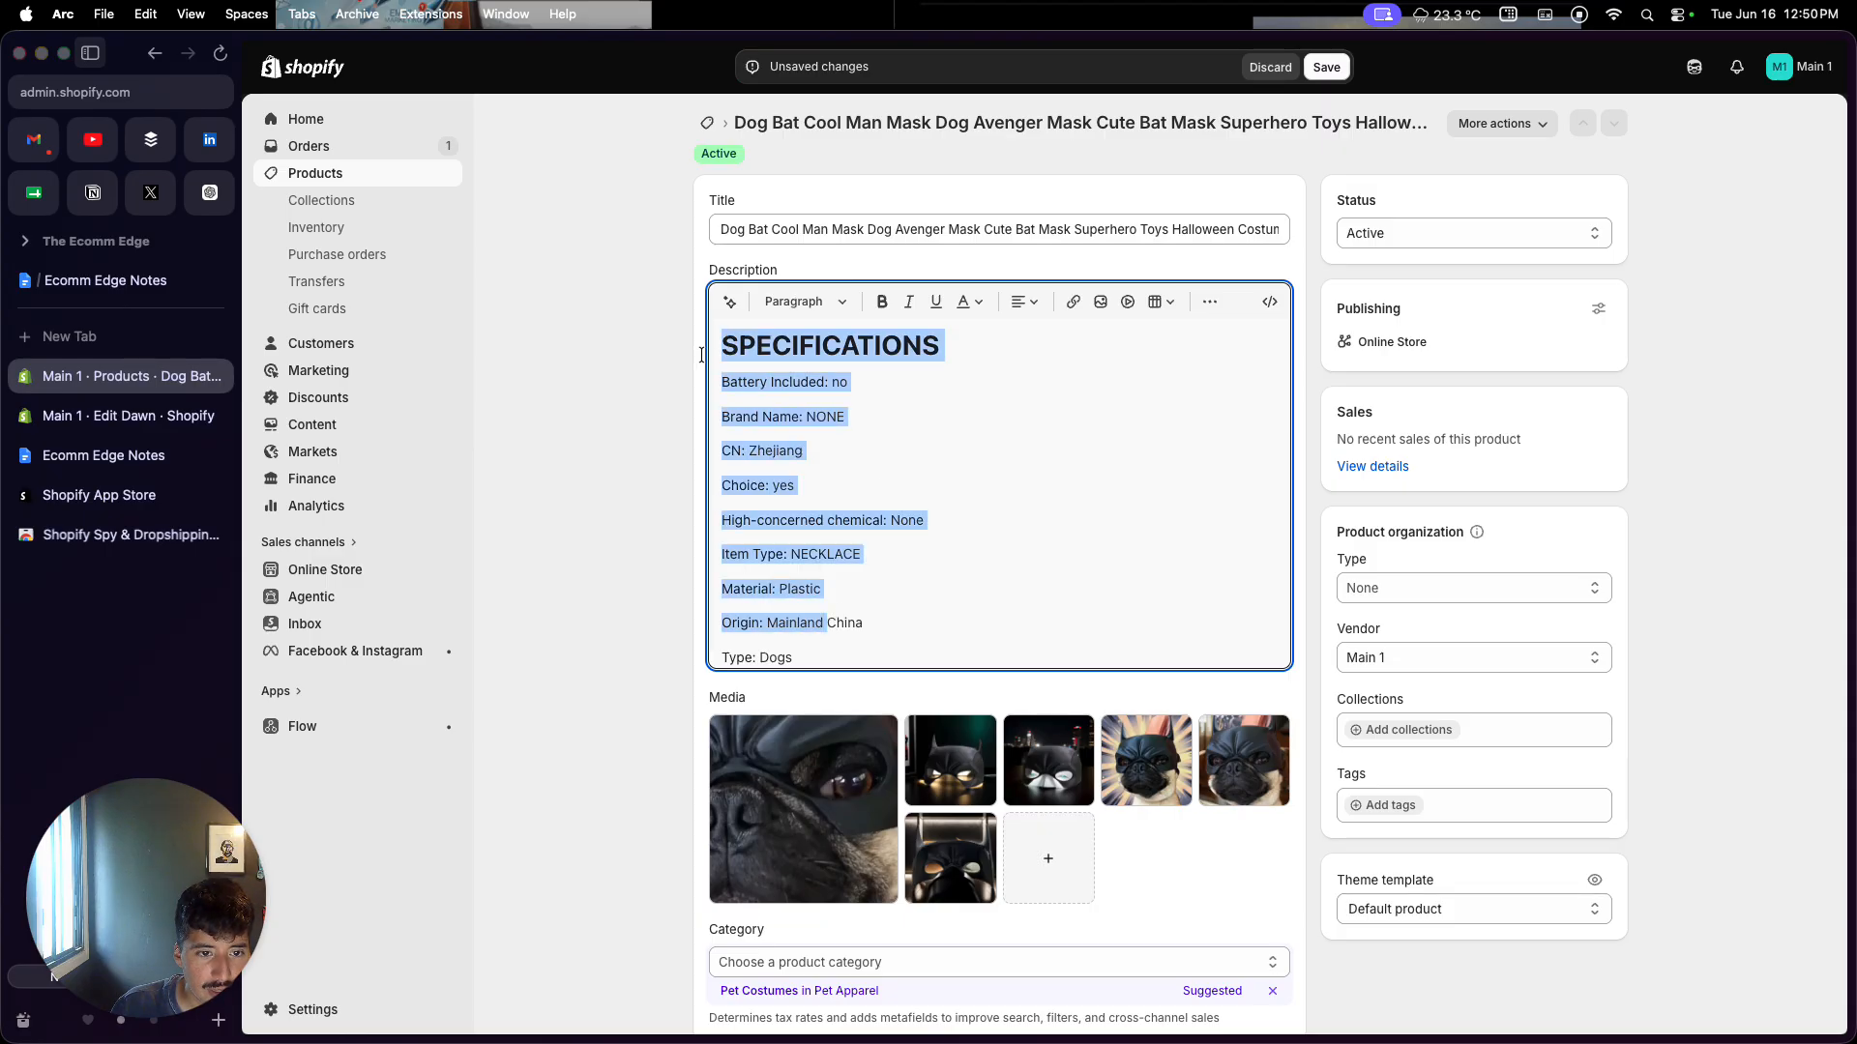
{"action": "key", "text": "BackSpace"}
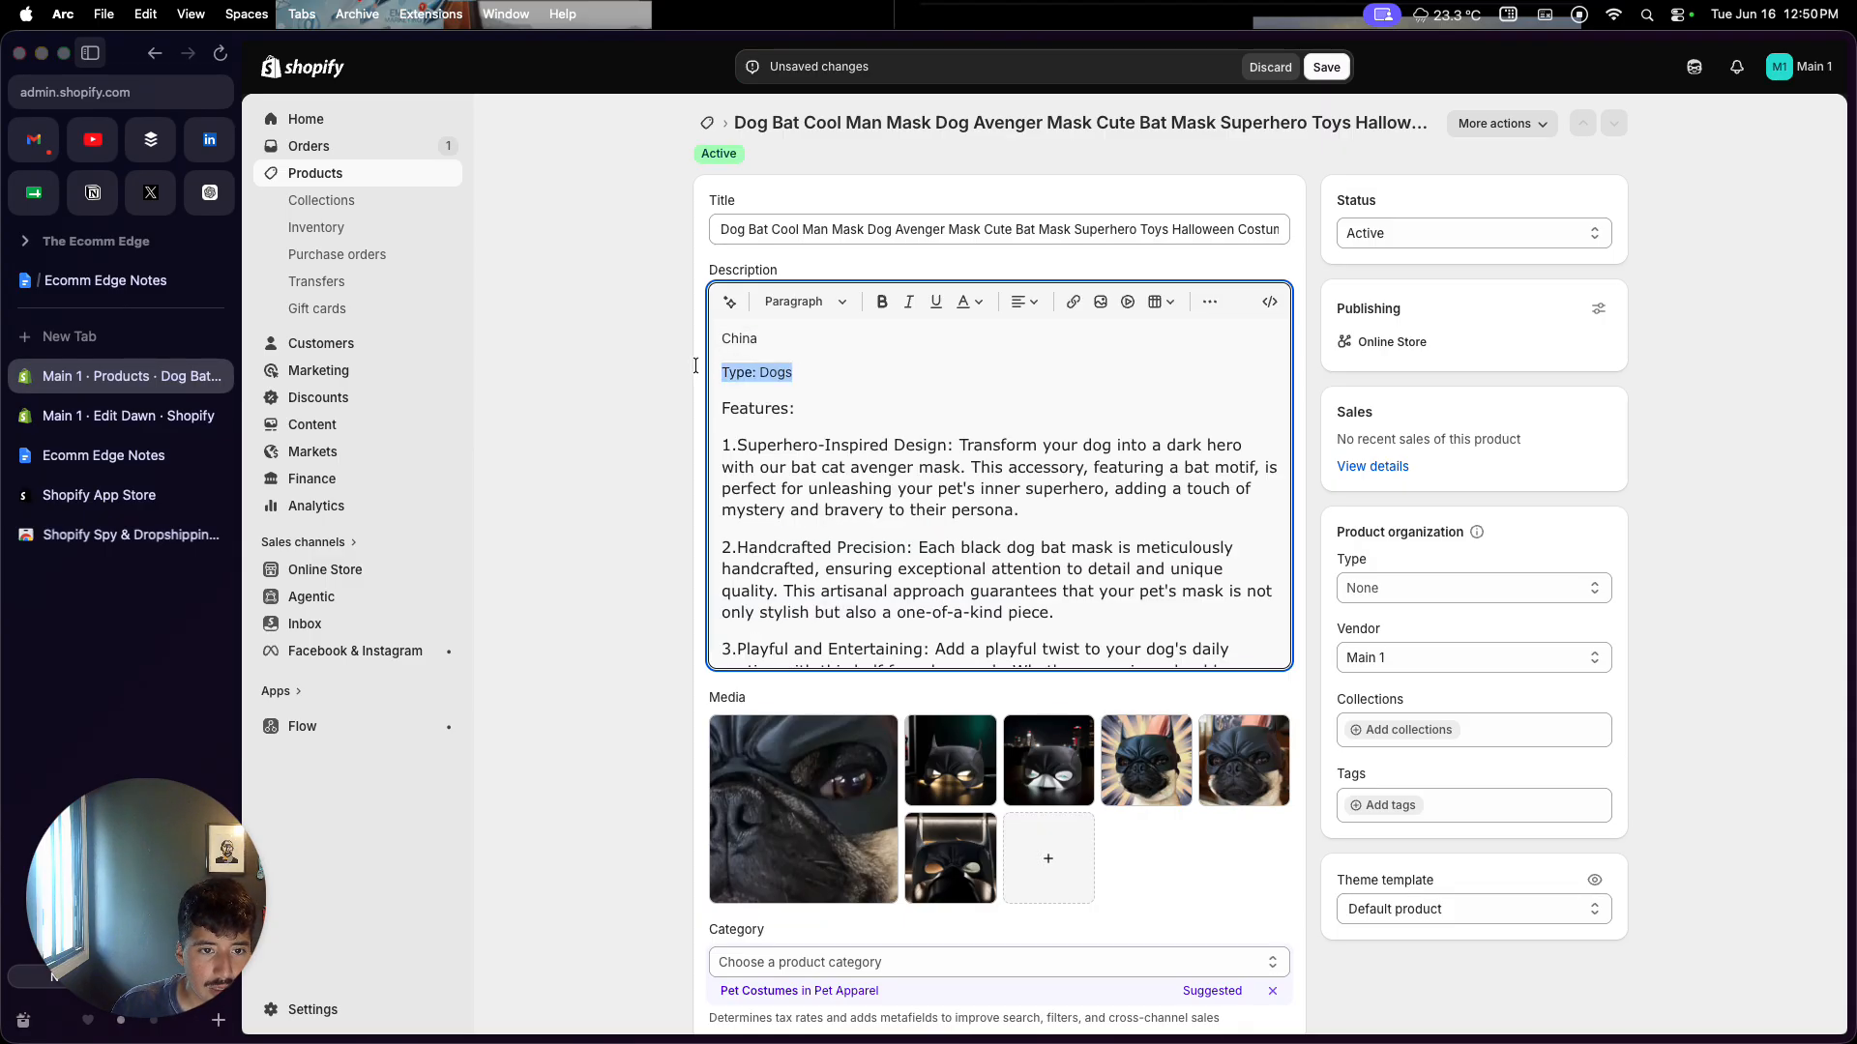
{"action": "key", "text": "BackSpace"}
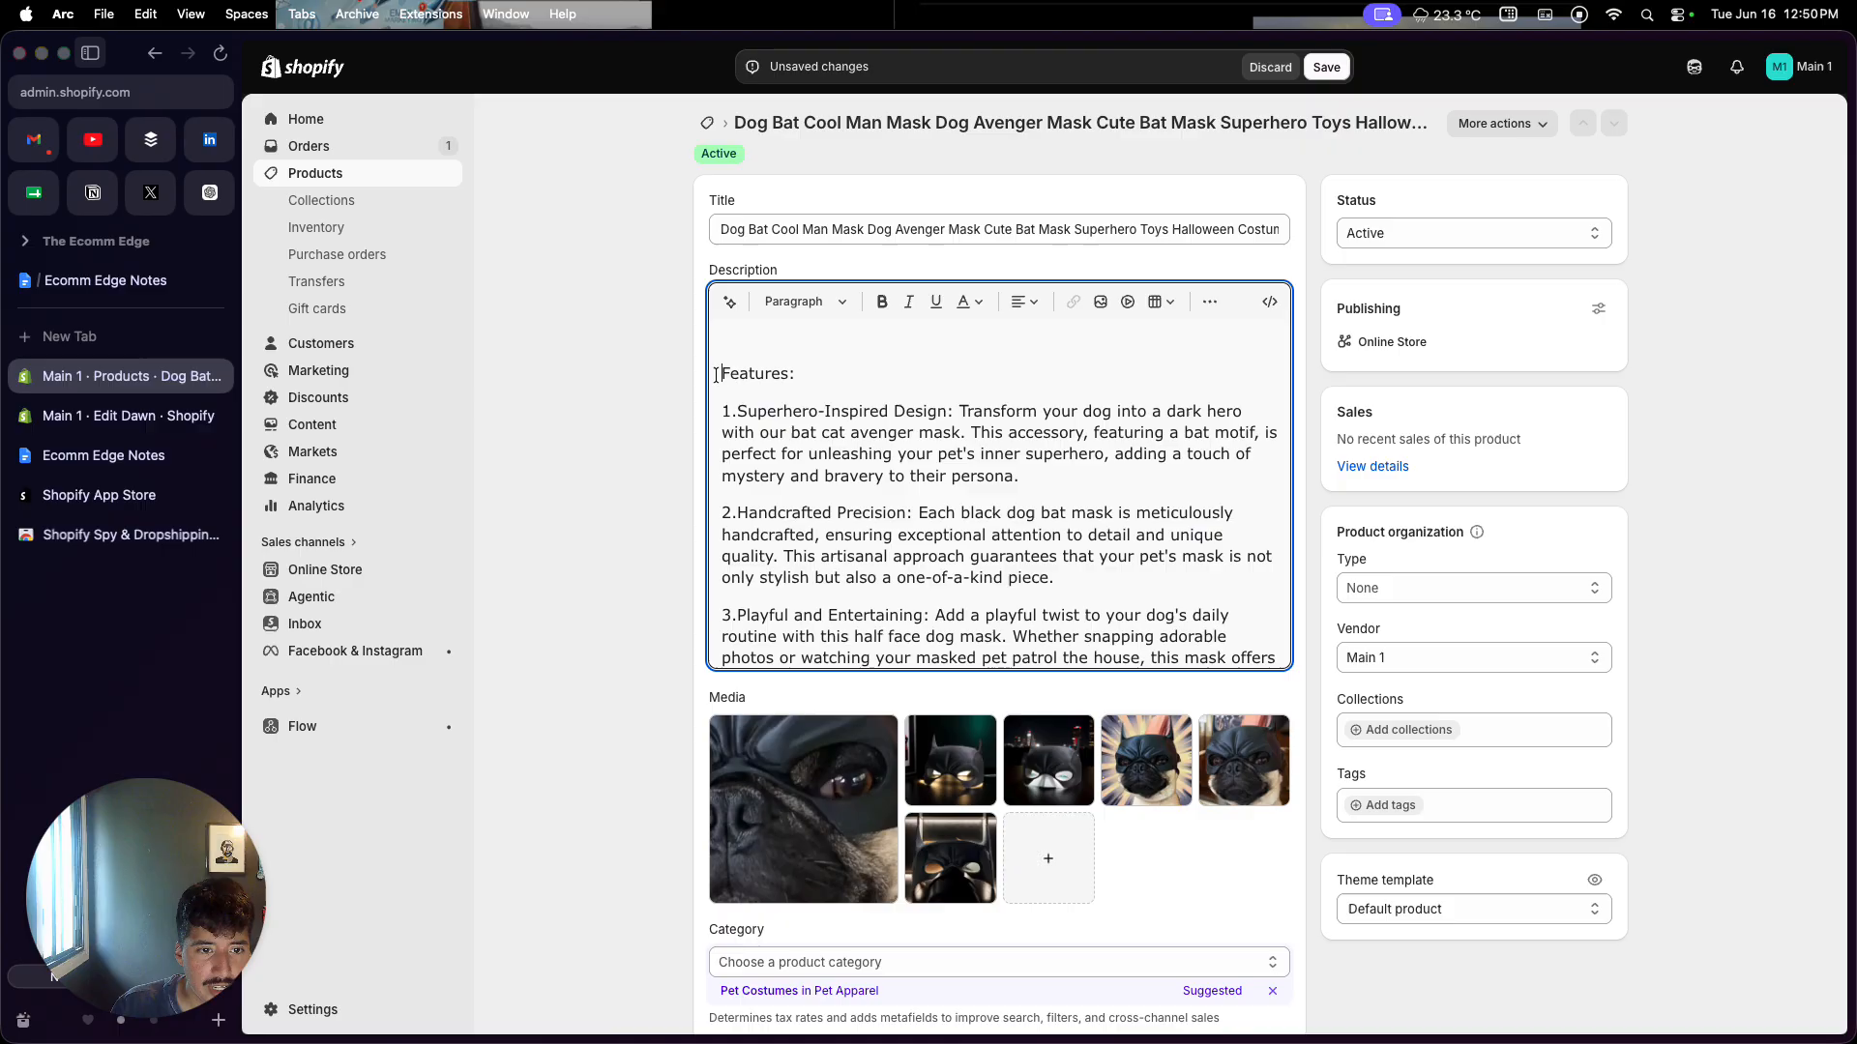
{"action": "key", "text": "BackSpace"}
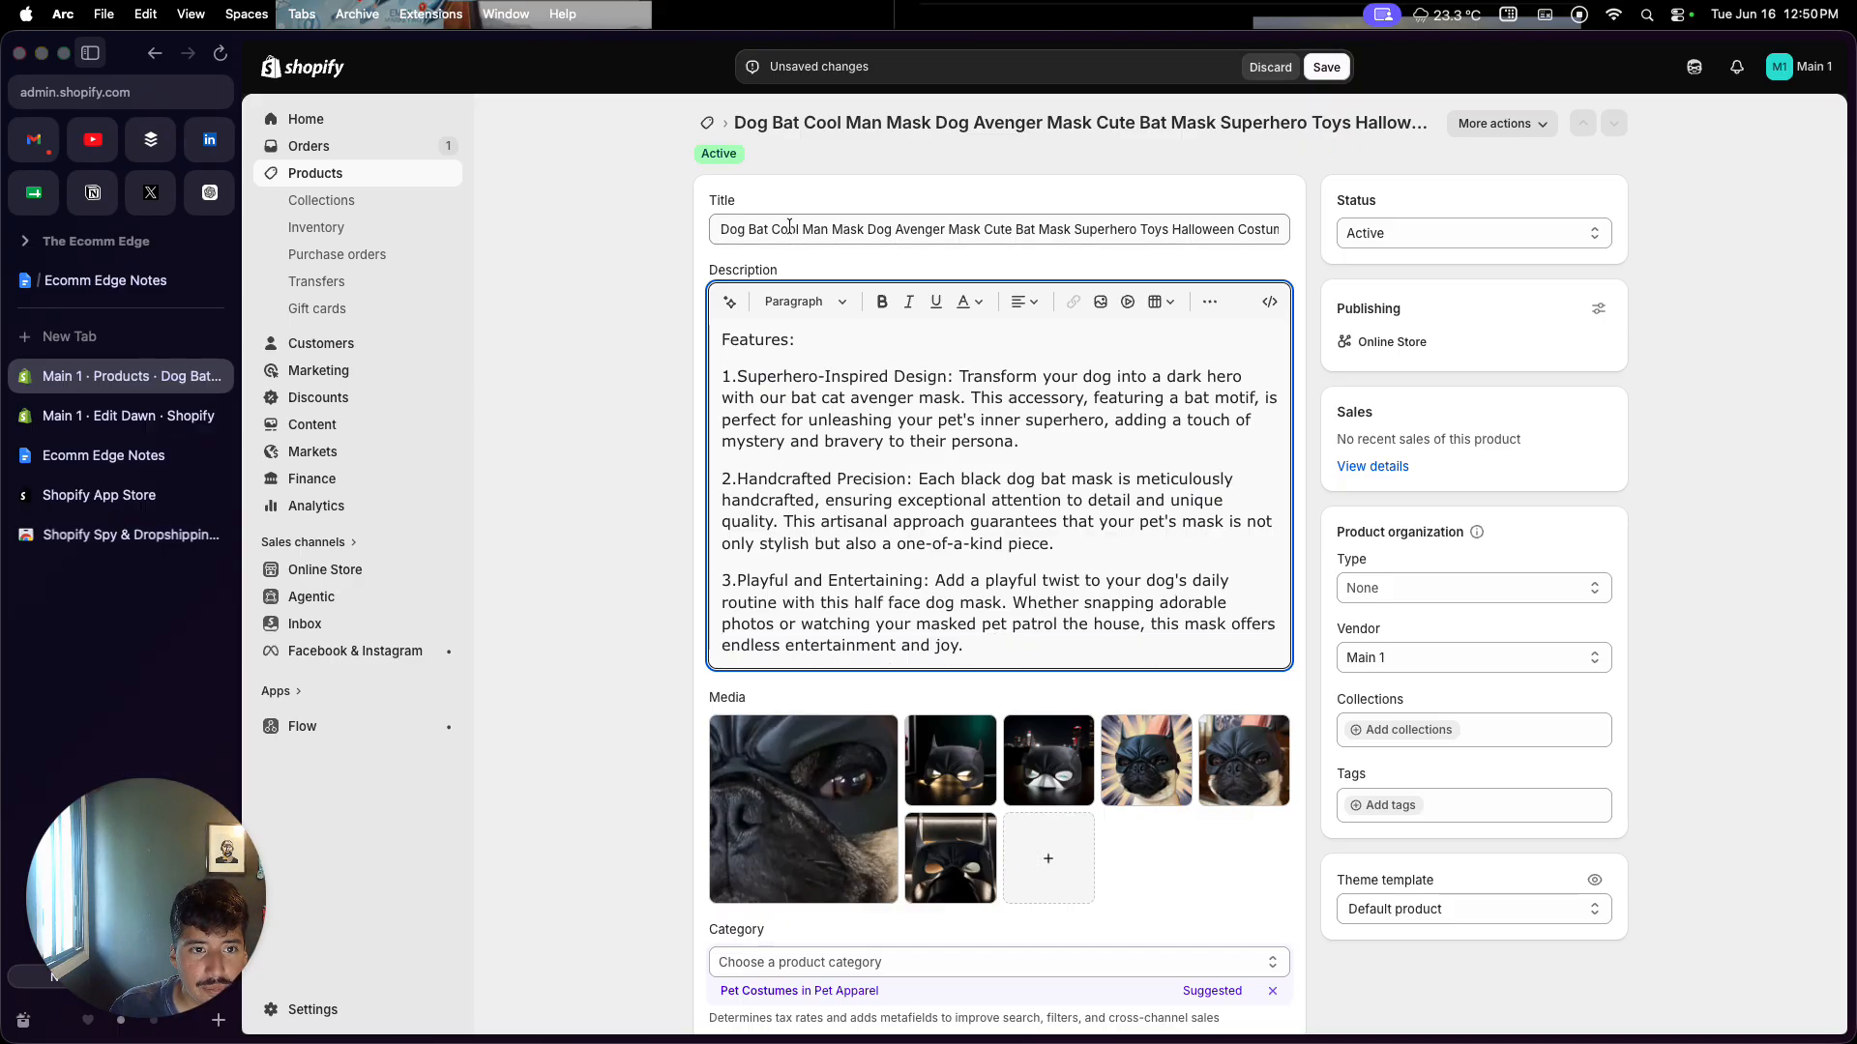
Step: Shorten the product title to "Dog Bat Cool Man Mask" and save the product
{"action": "left_click_drag", "start_coordinate": [857, 232], "coordinate": [1339, 242]}
{"action": "key", "text": "BackSpace"}
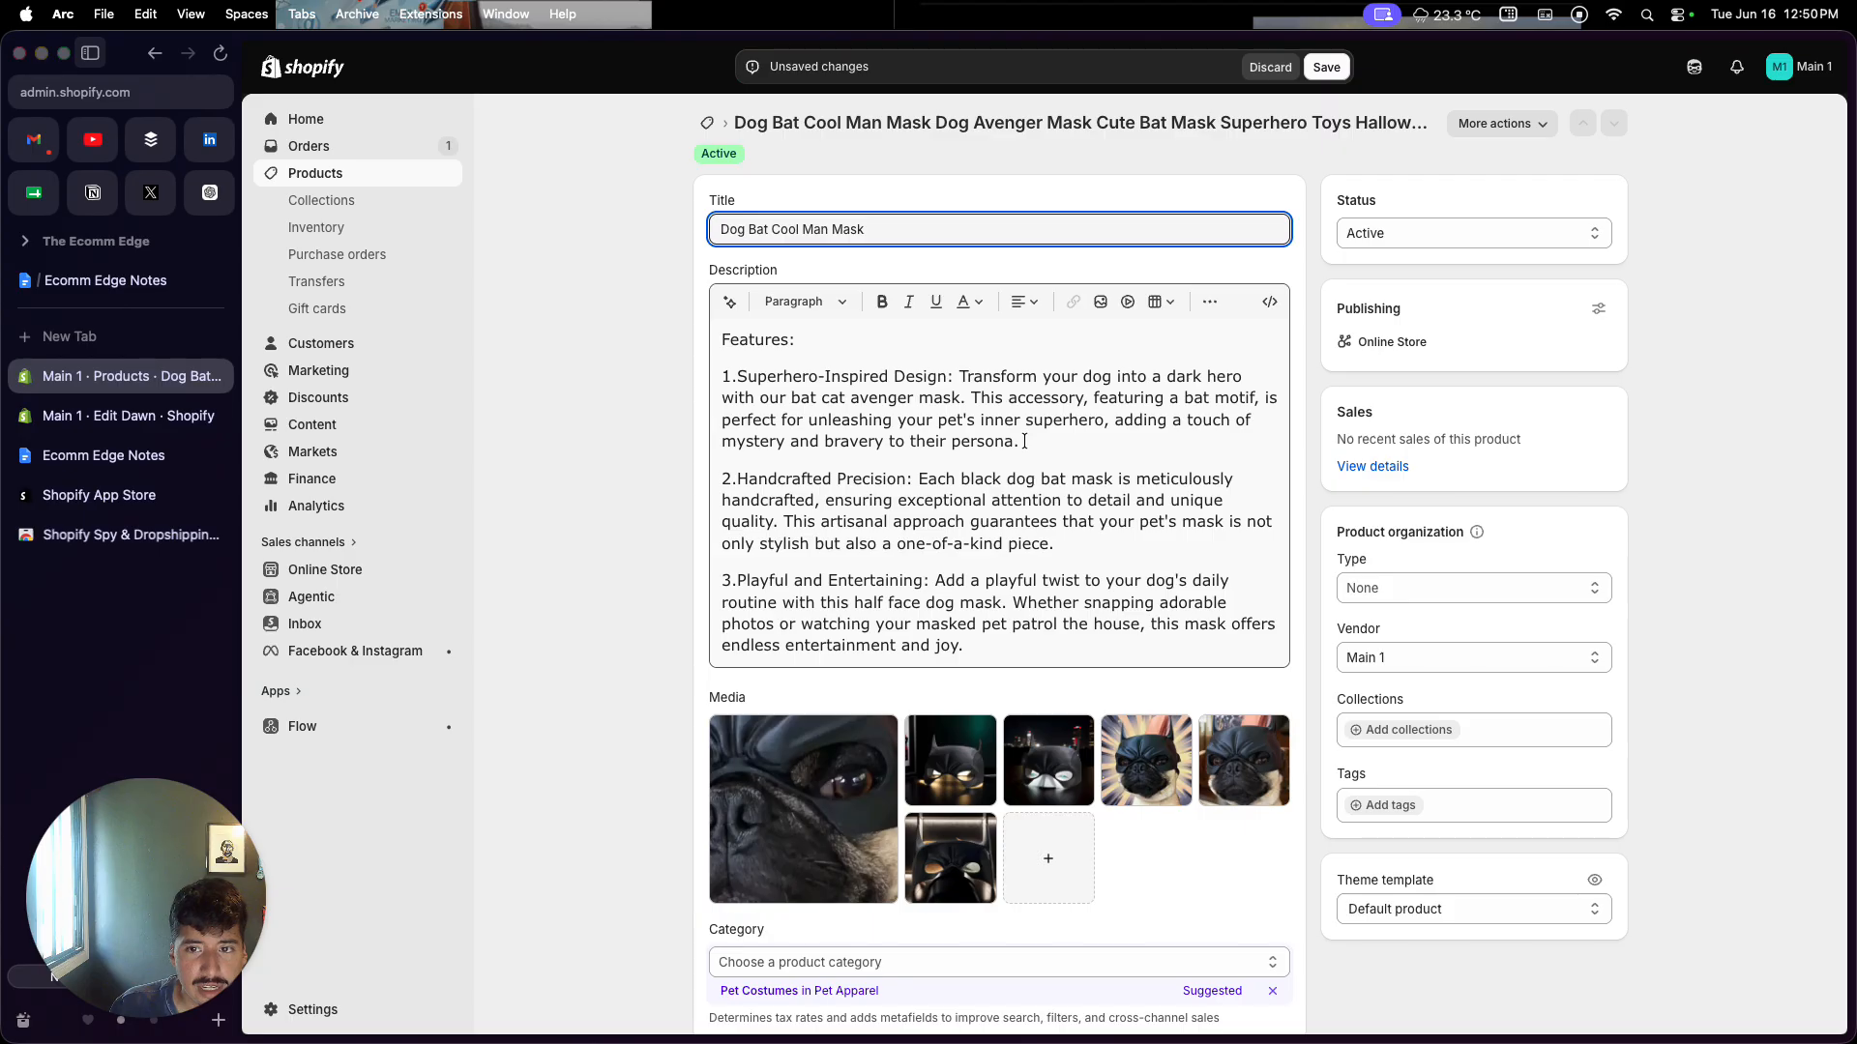
{"action": "left_click", "coordinate": [1325, 66]}
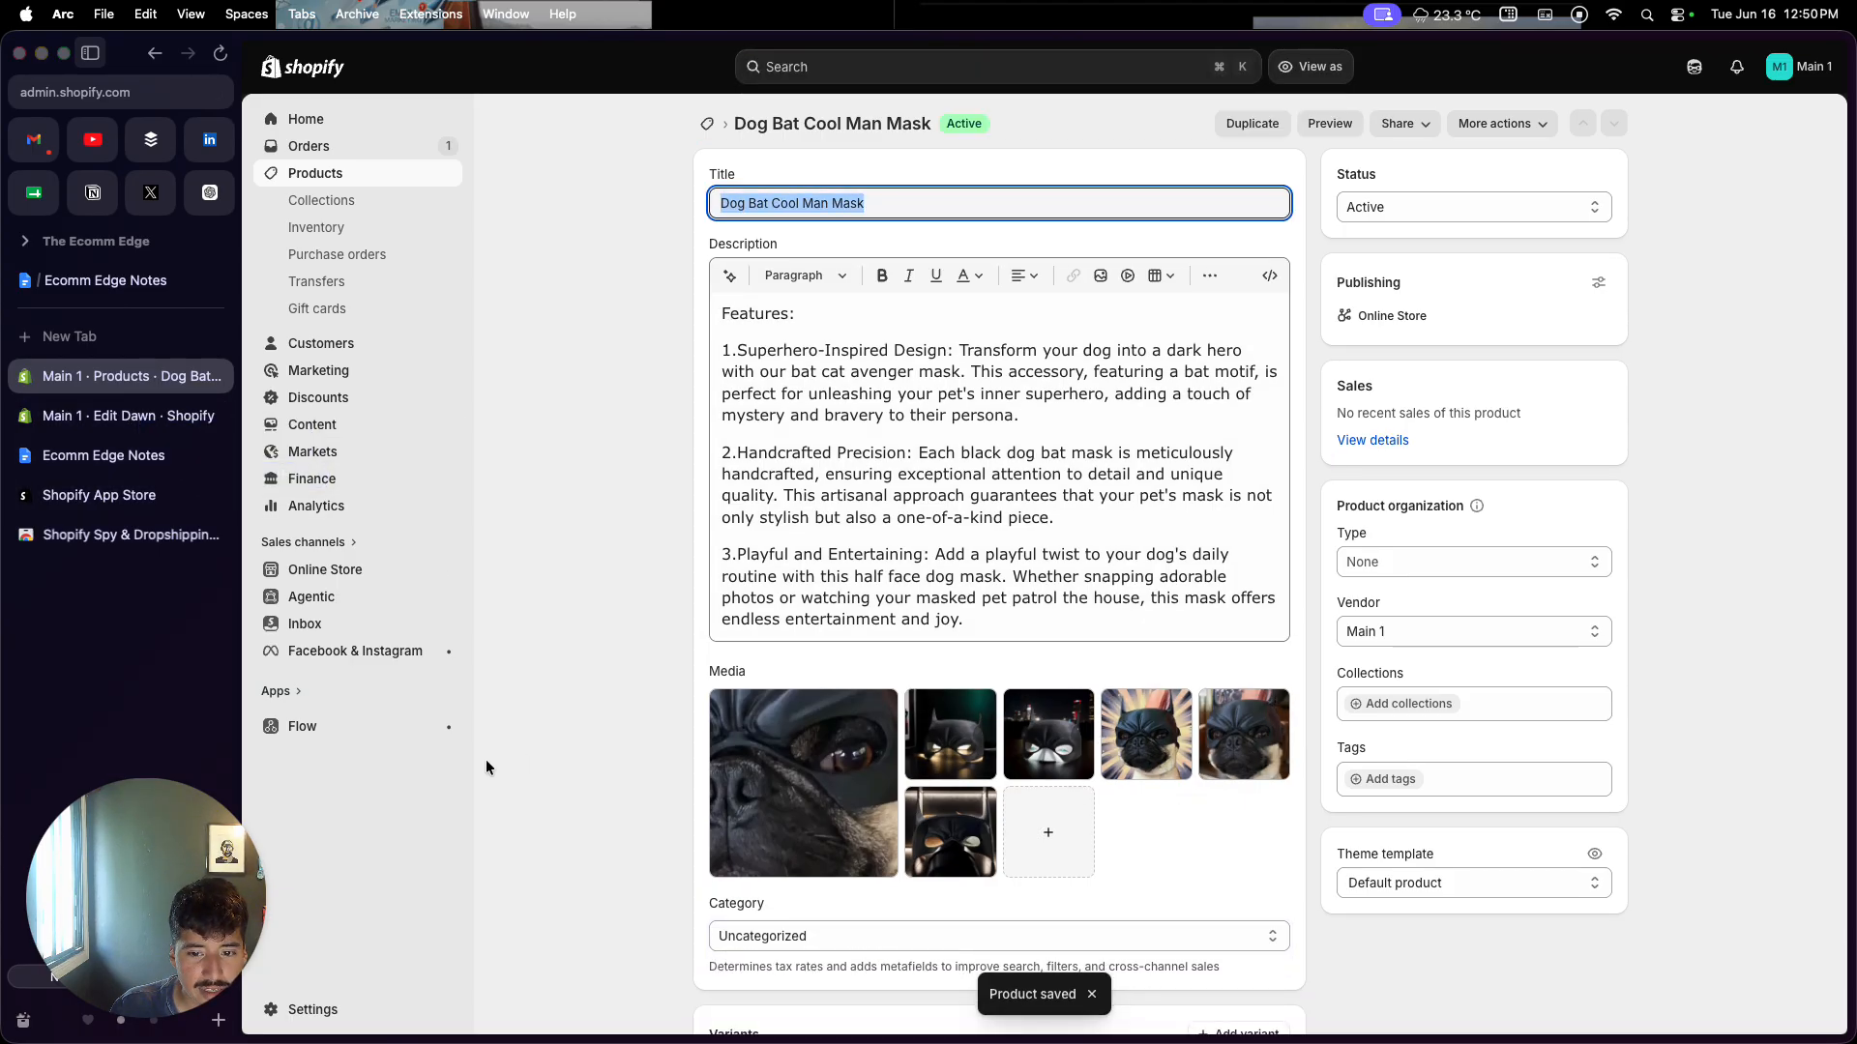
Step: Reorder the product media so the masked pug portrait comes first and the close-up and starburst pug photos come last, and save
{"action": "left_click_drag", "start_coordinate": [1167, 740], "coordinate": [977, 739]}
{"action": "left_click_drag", "start_coordinate": [1244, 734], "coordinate": [831, 777]}
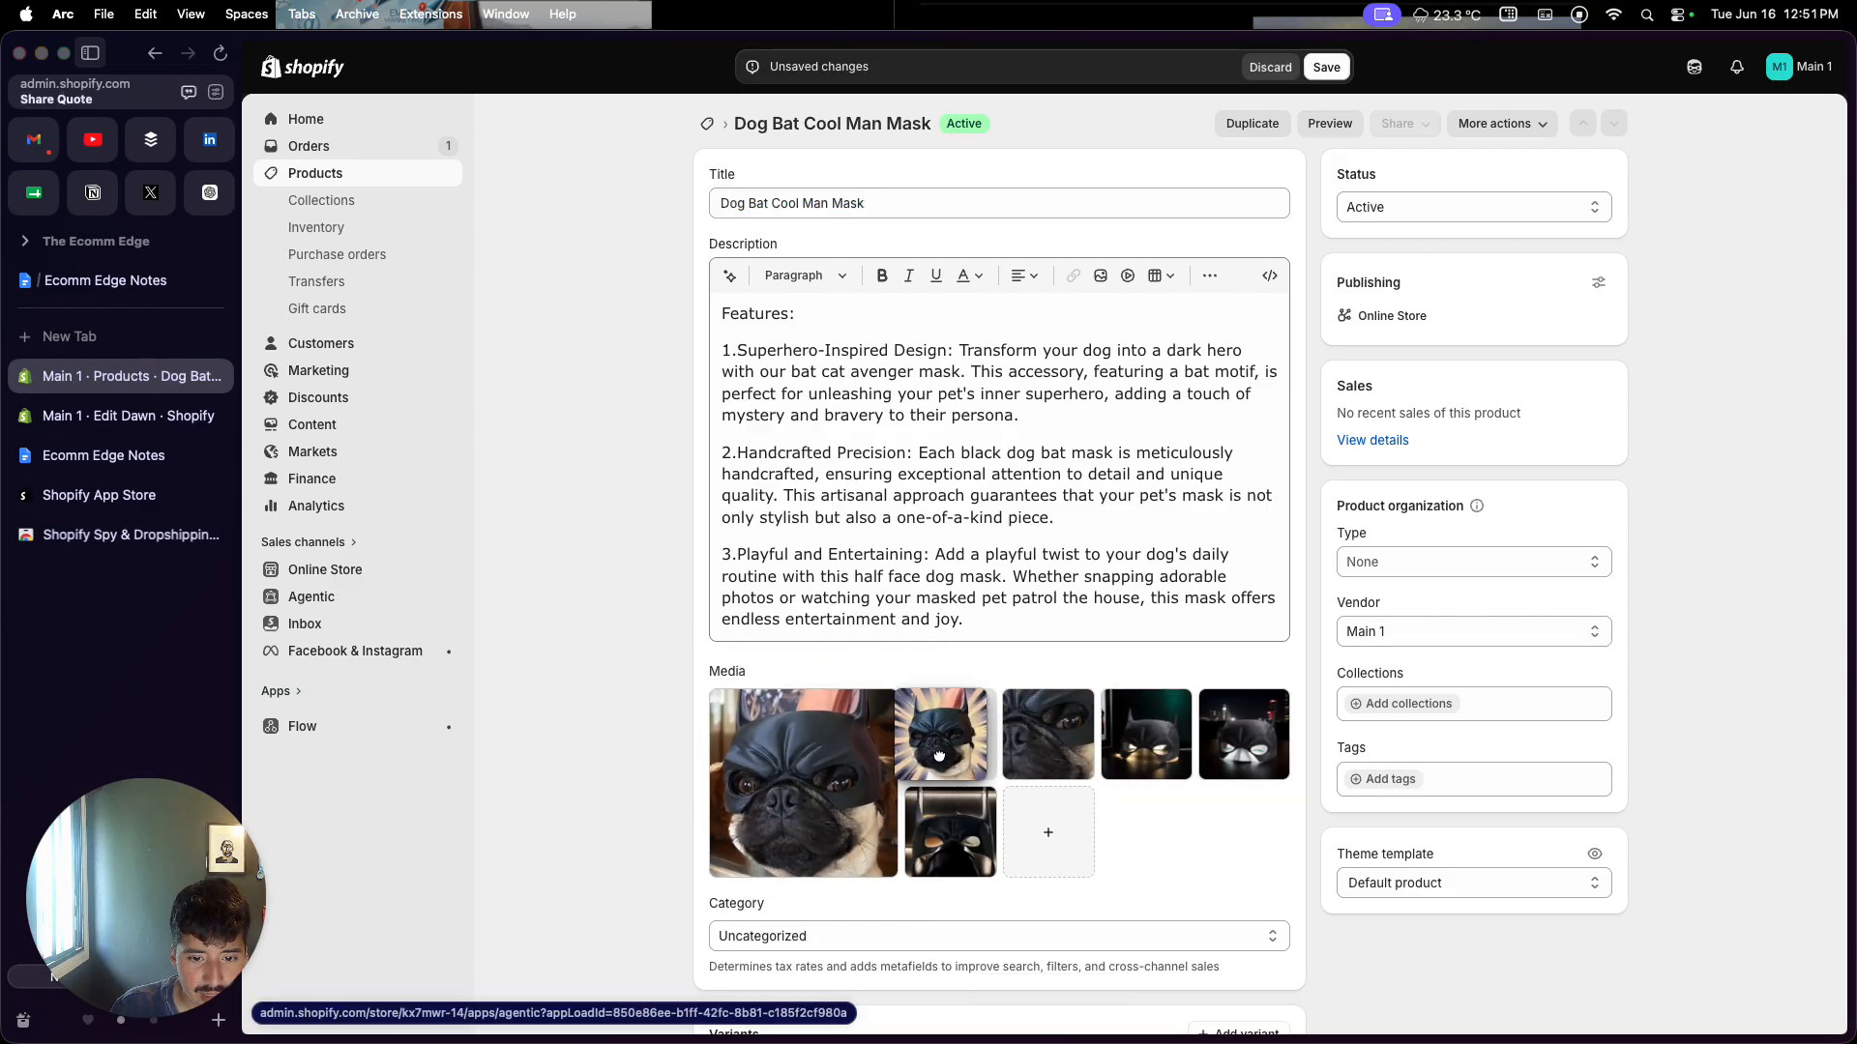
{"action": "left_click_drag", "start_coordinate": [1048, 735], "coordinate": [958, 754]}
{"action": "left_click_drag", "start_coordinate": [1244, 750], "coordinate": [1049, 747]}
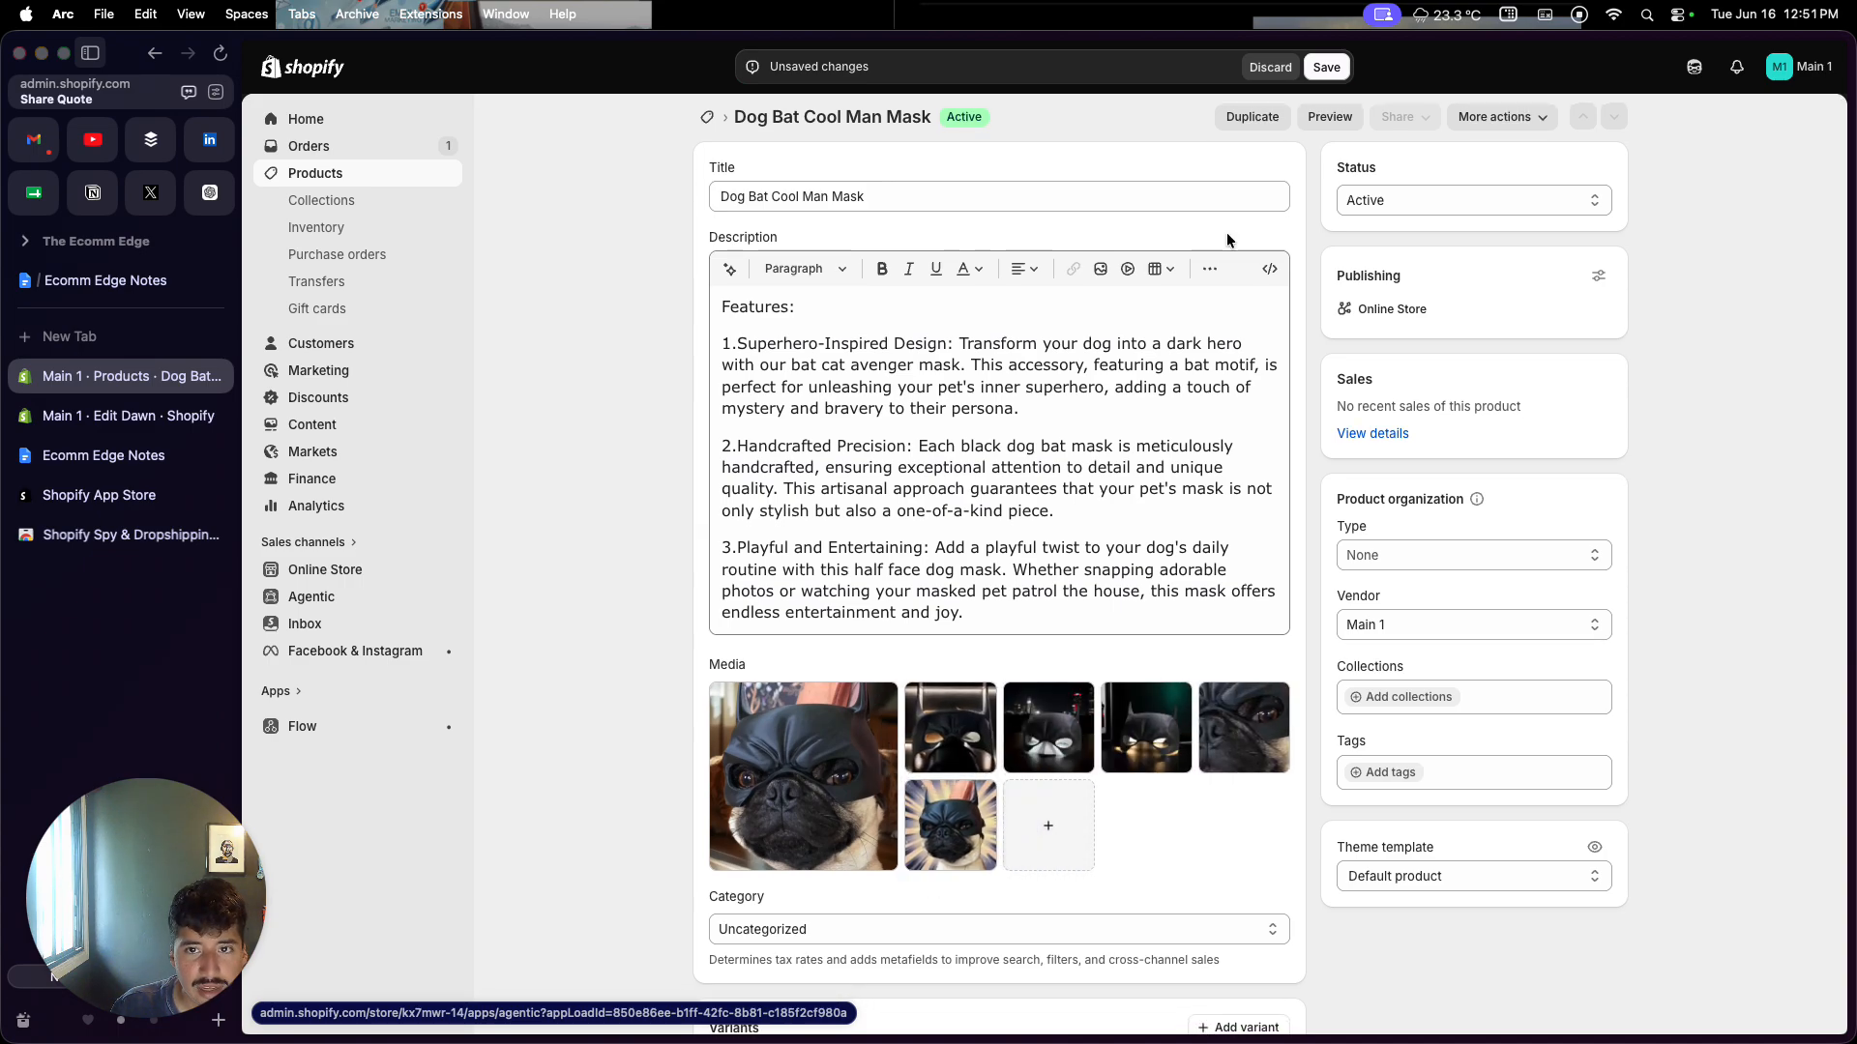
{"action": "left_click", "coordinate": [1338, 75]}
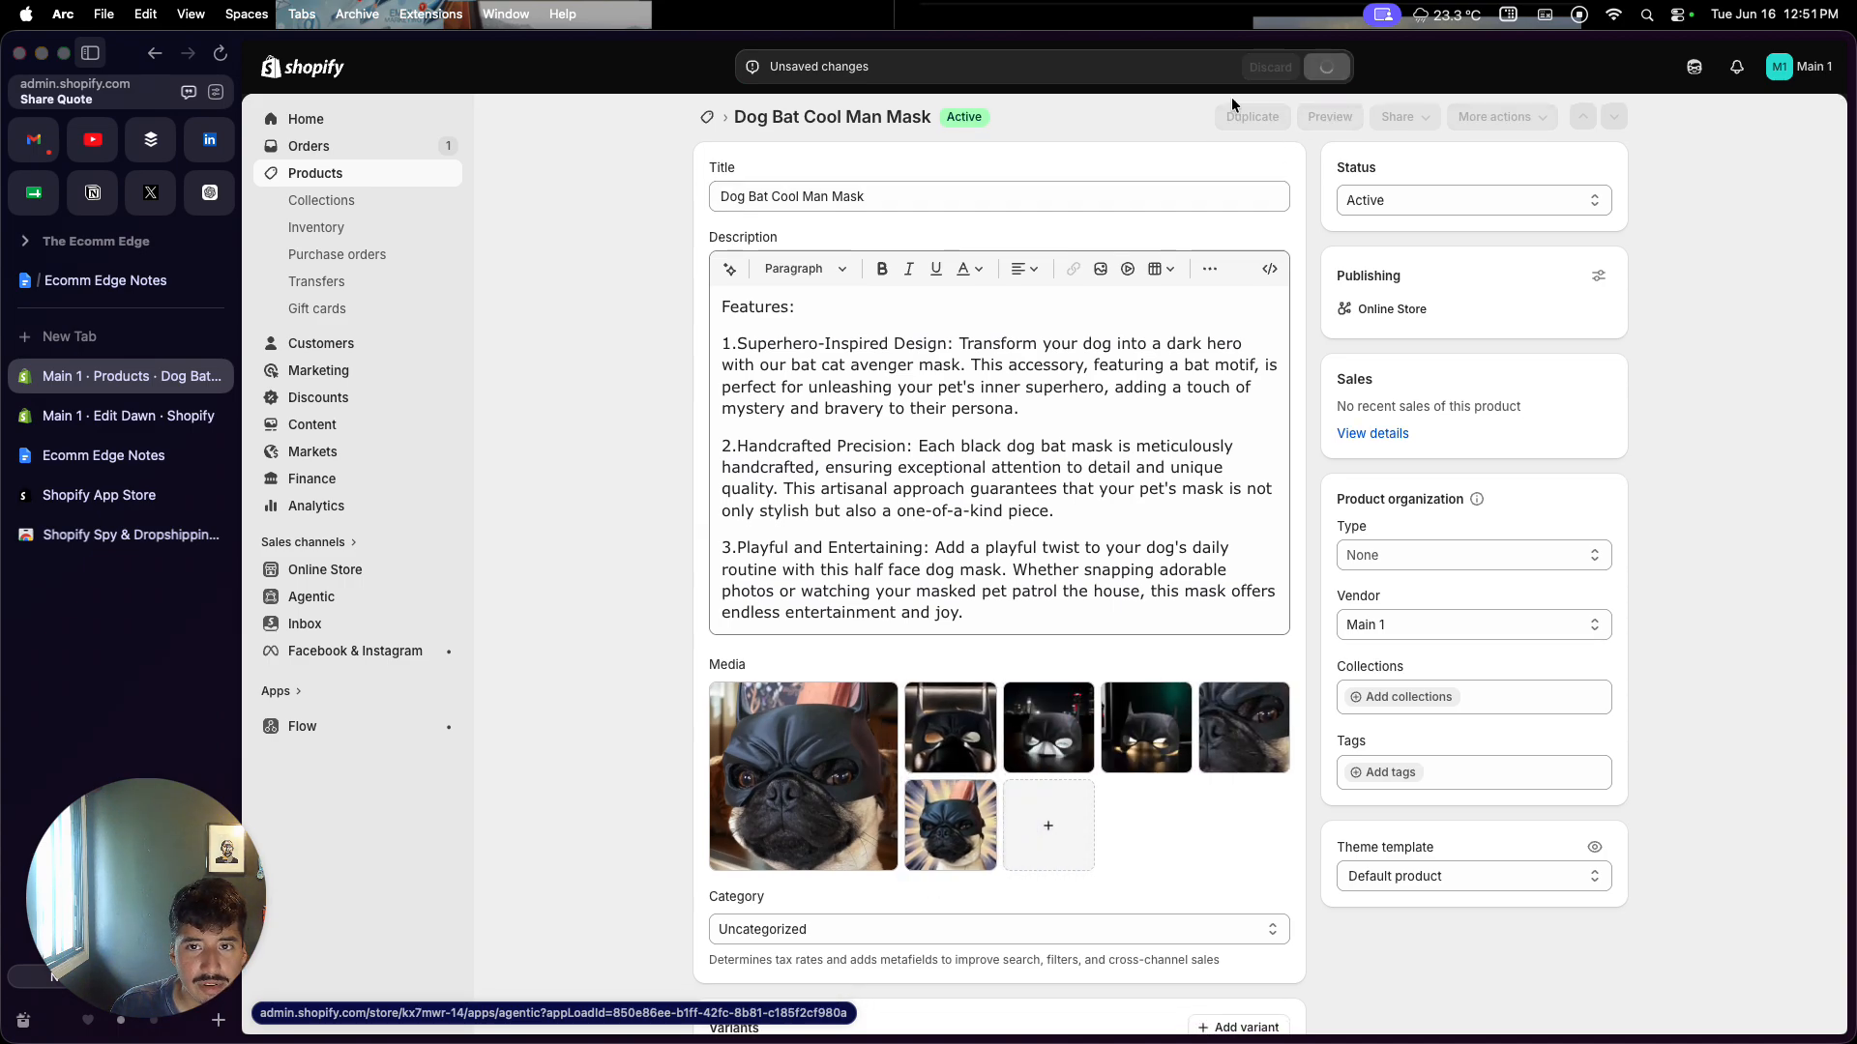
Step: Switch to the theme editor, reload it, and review the mask's product page from the title and description to the gallery images
{"action": "left_click", "coordinate": [141, 425]}
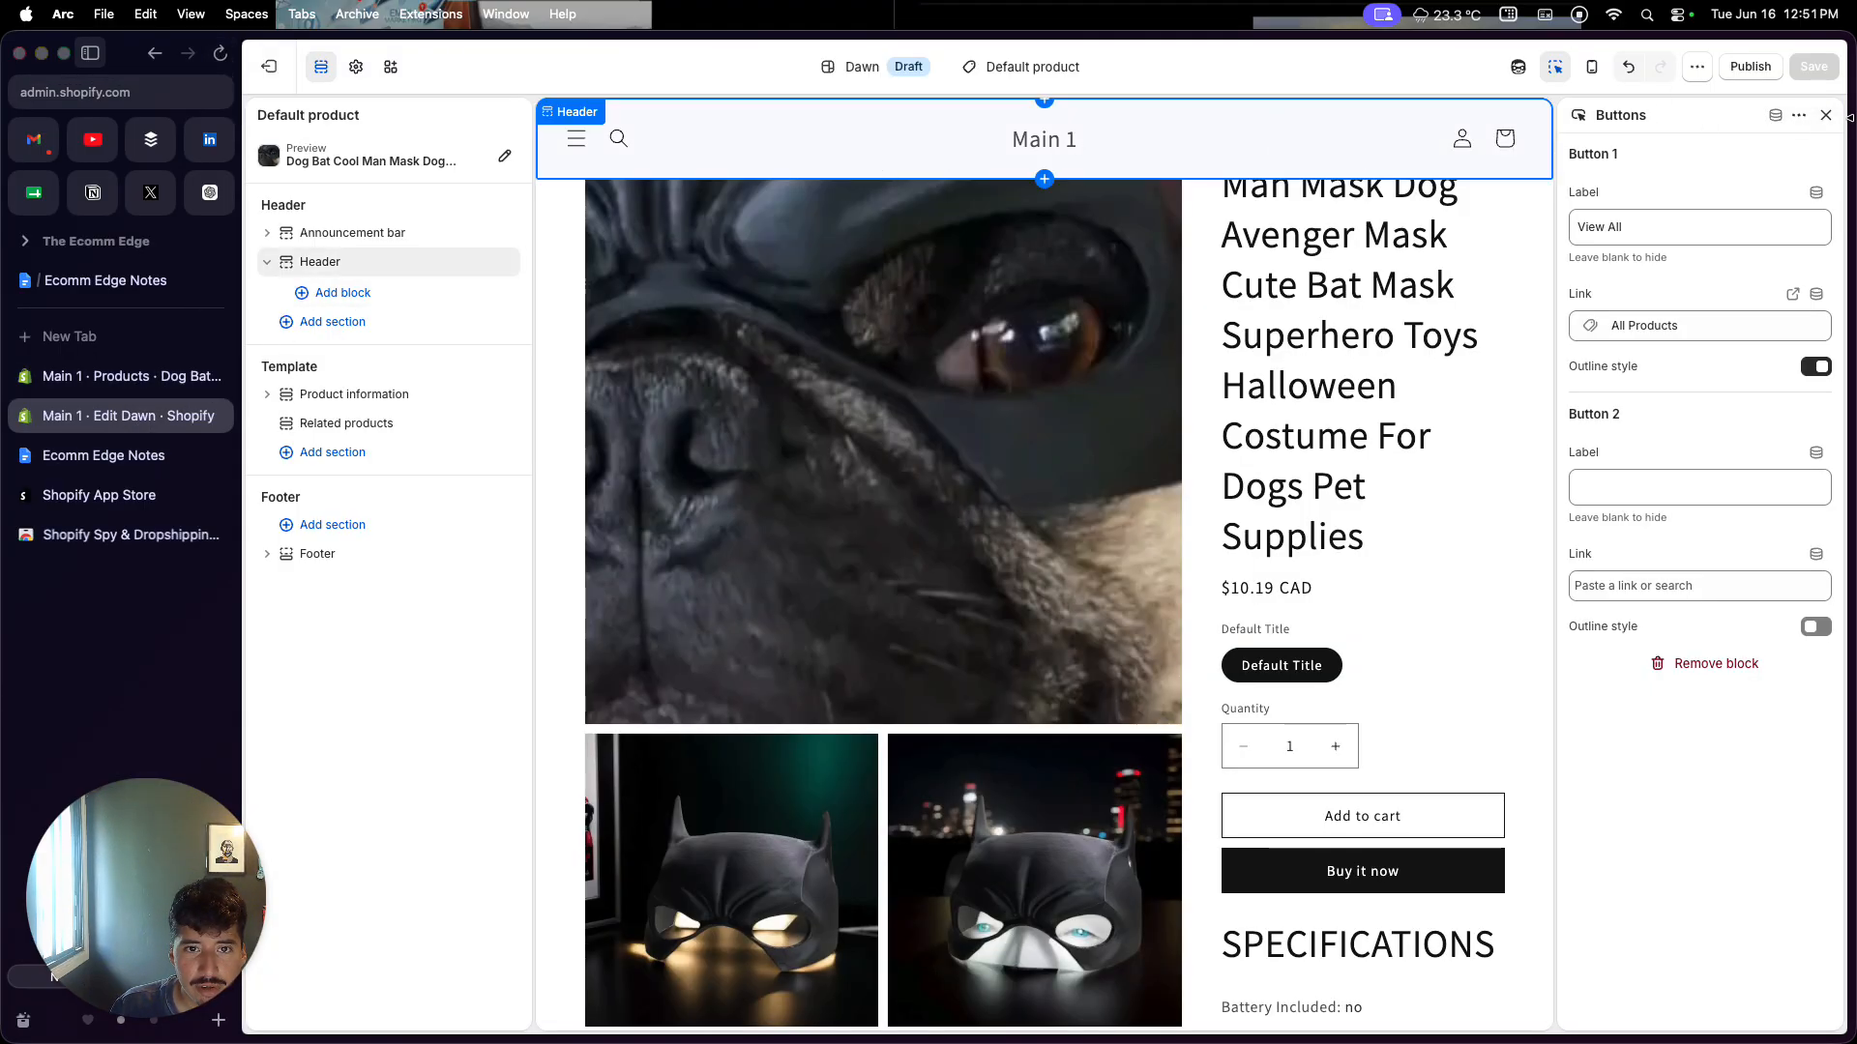
{"action": "left_click", "coordinate": [215, 58]}
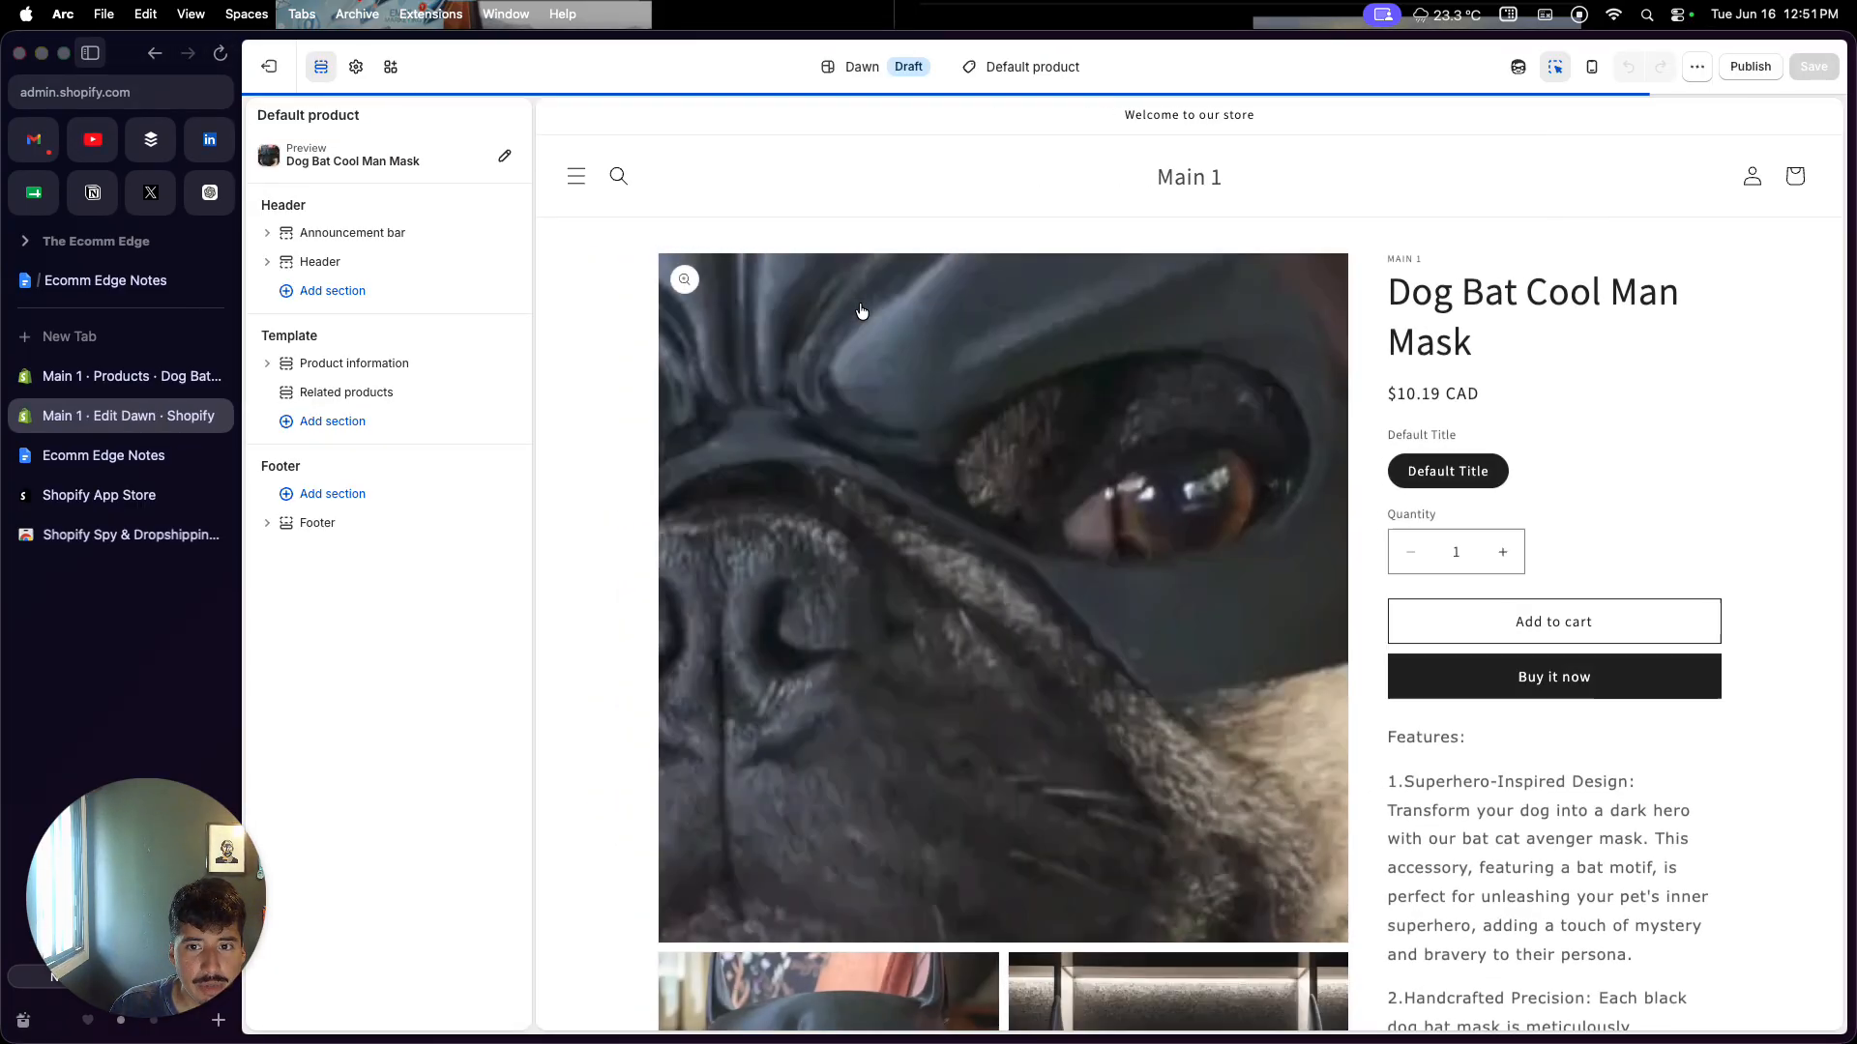
{"action": "scroll", "coordinate": [1310, 491], "scroll_direction": "down", "scroll_amount": 10}
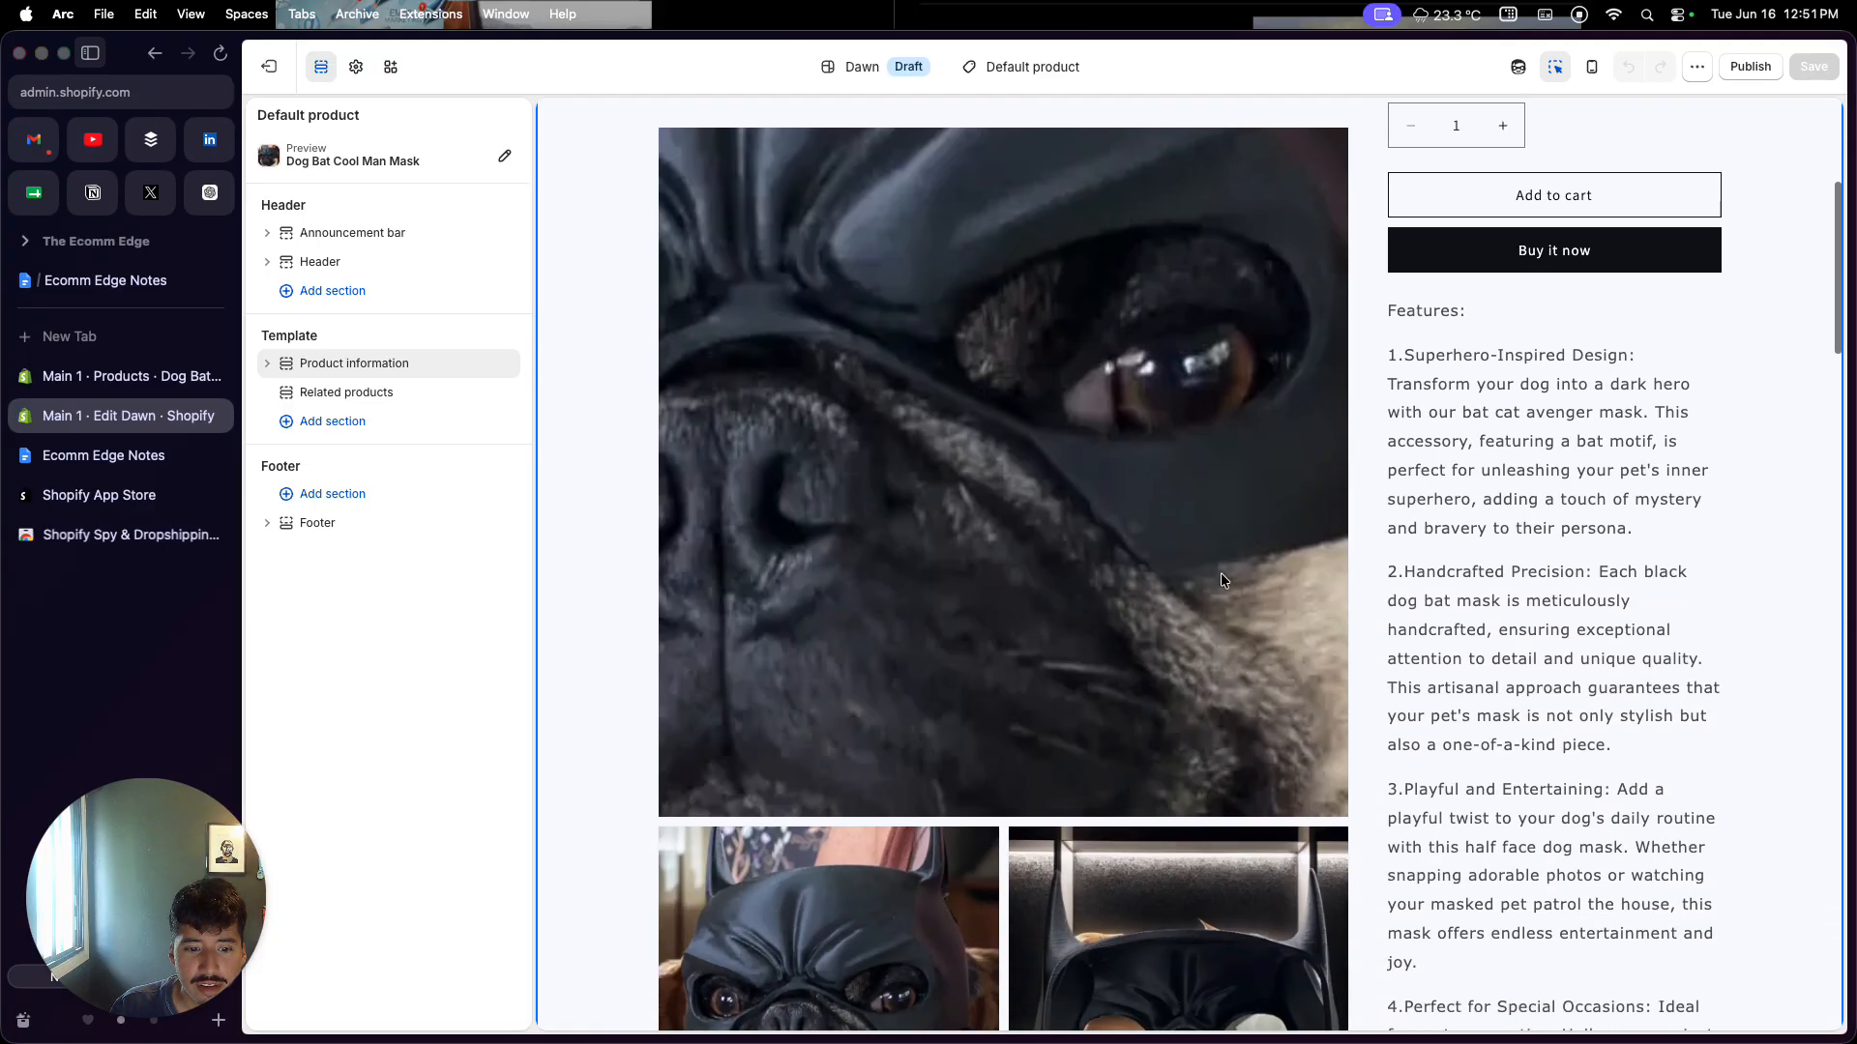
{"action": "scroll", "coordinate": [1145, 711], "scroll_direction": "down", "scroll_amount": 15}
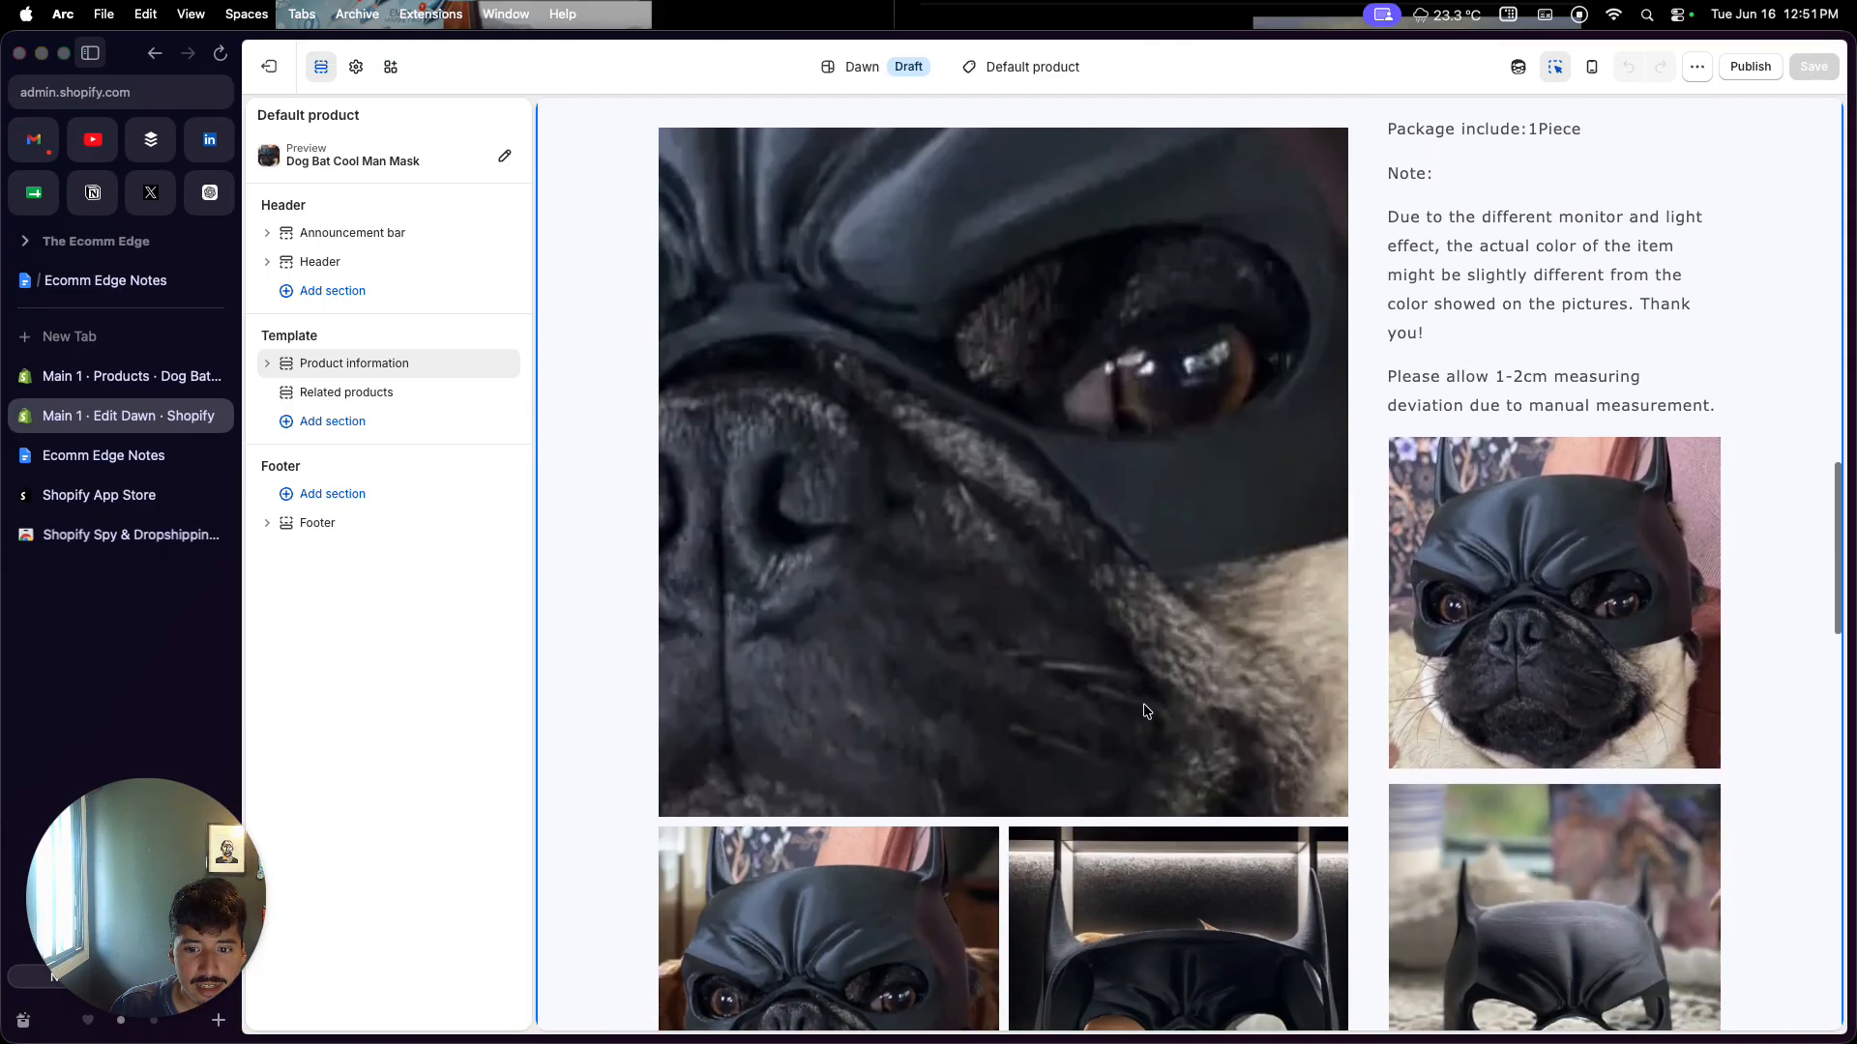
{"action": "scroll", "coordinate": [1466, 724], "scroll_direction": "down", "scroll_amount": 10}
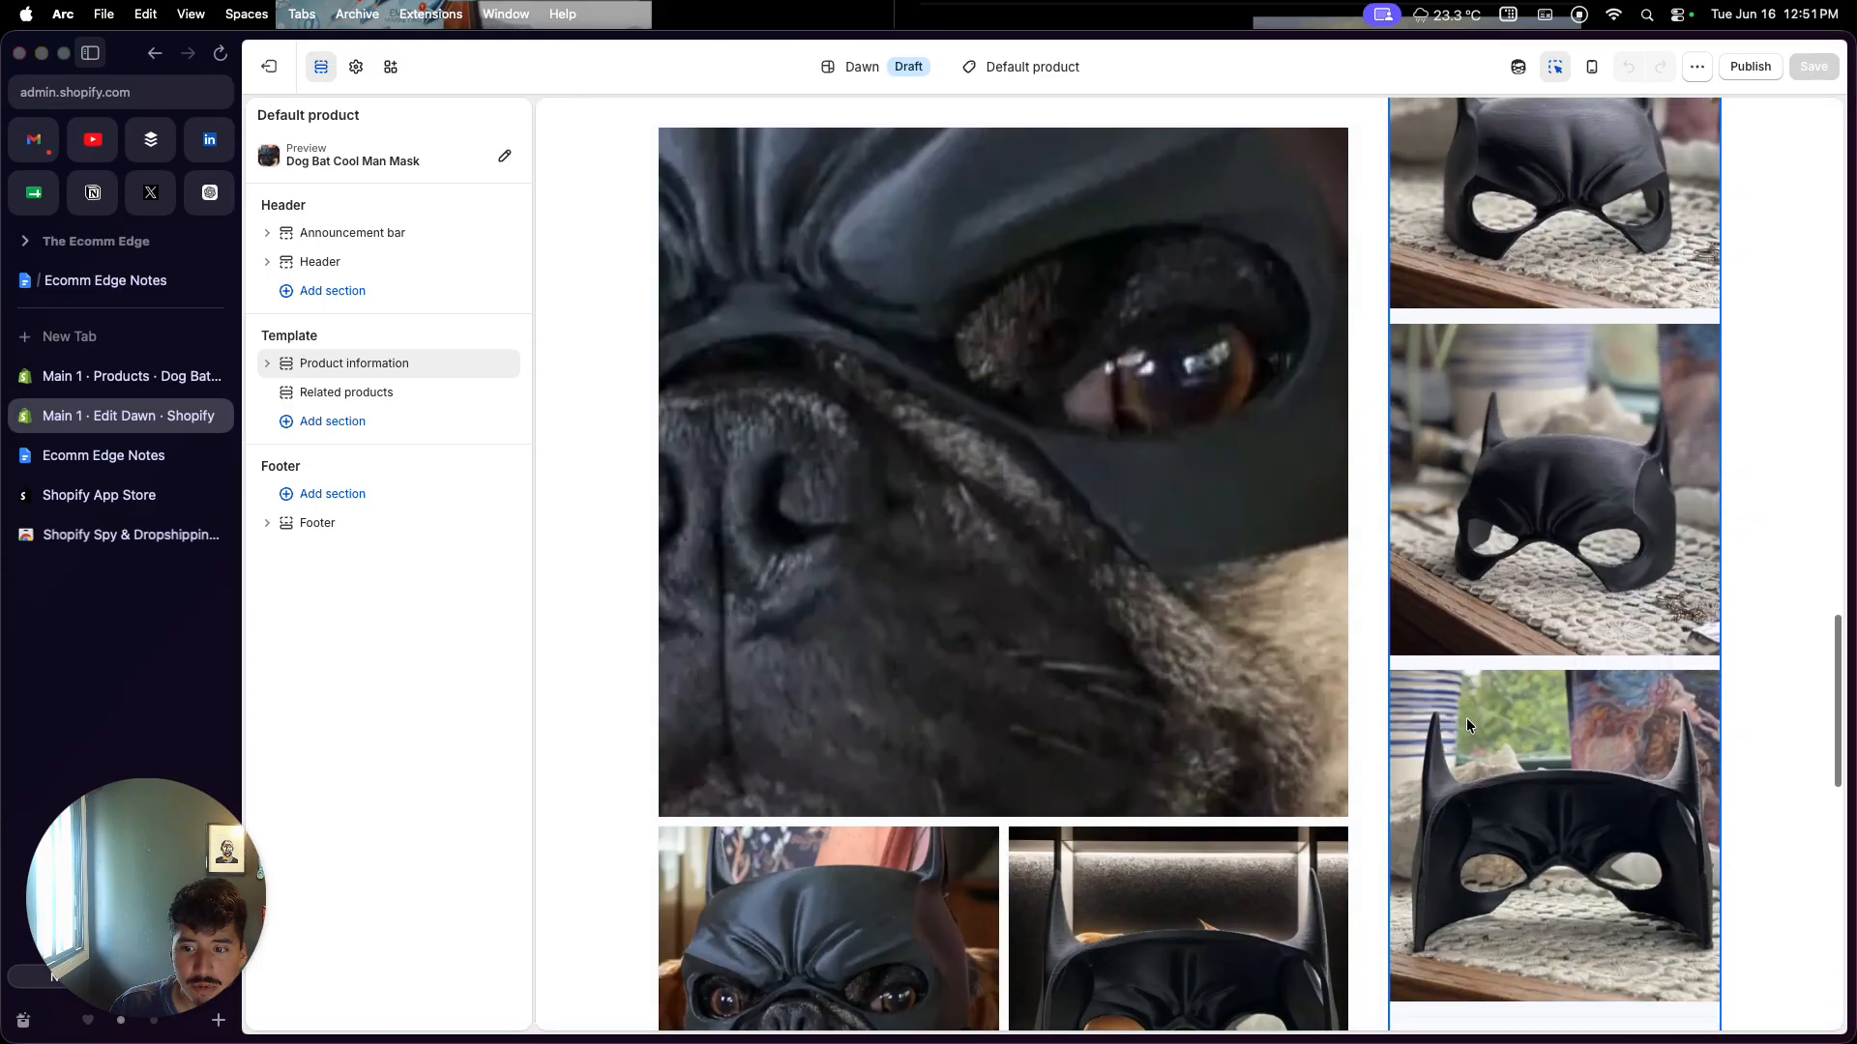
{"action": "scroll", "coordinate": [1467, 726], "scroll_direction": "down", "scroll_amount": 3}
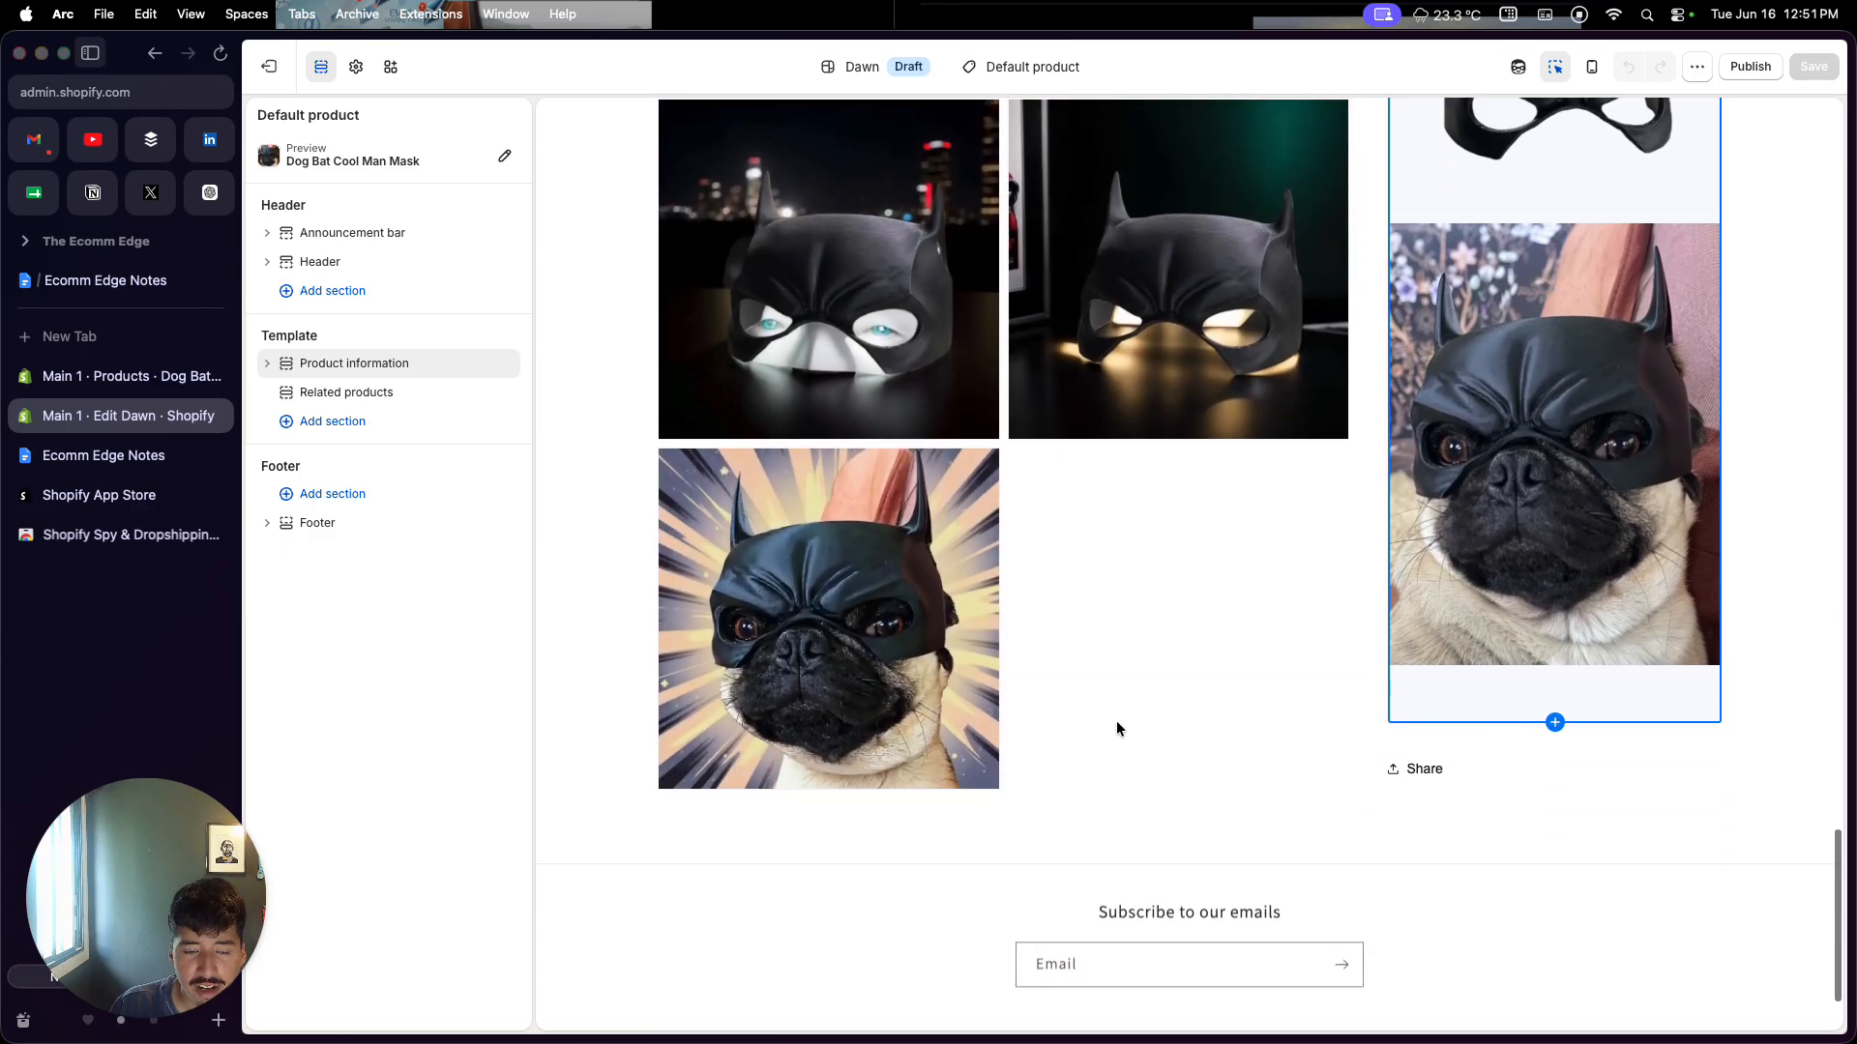
{"action": "scroll", "coordinate": [1207, 733], "scroll_direction": "down", "scroll_amount": 2}
{"action": "scroll", "coordinate": [1207, 738], "scroll_direction": "up", "scroll_amount": 15}
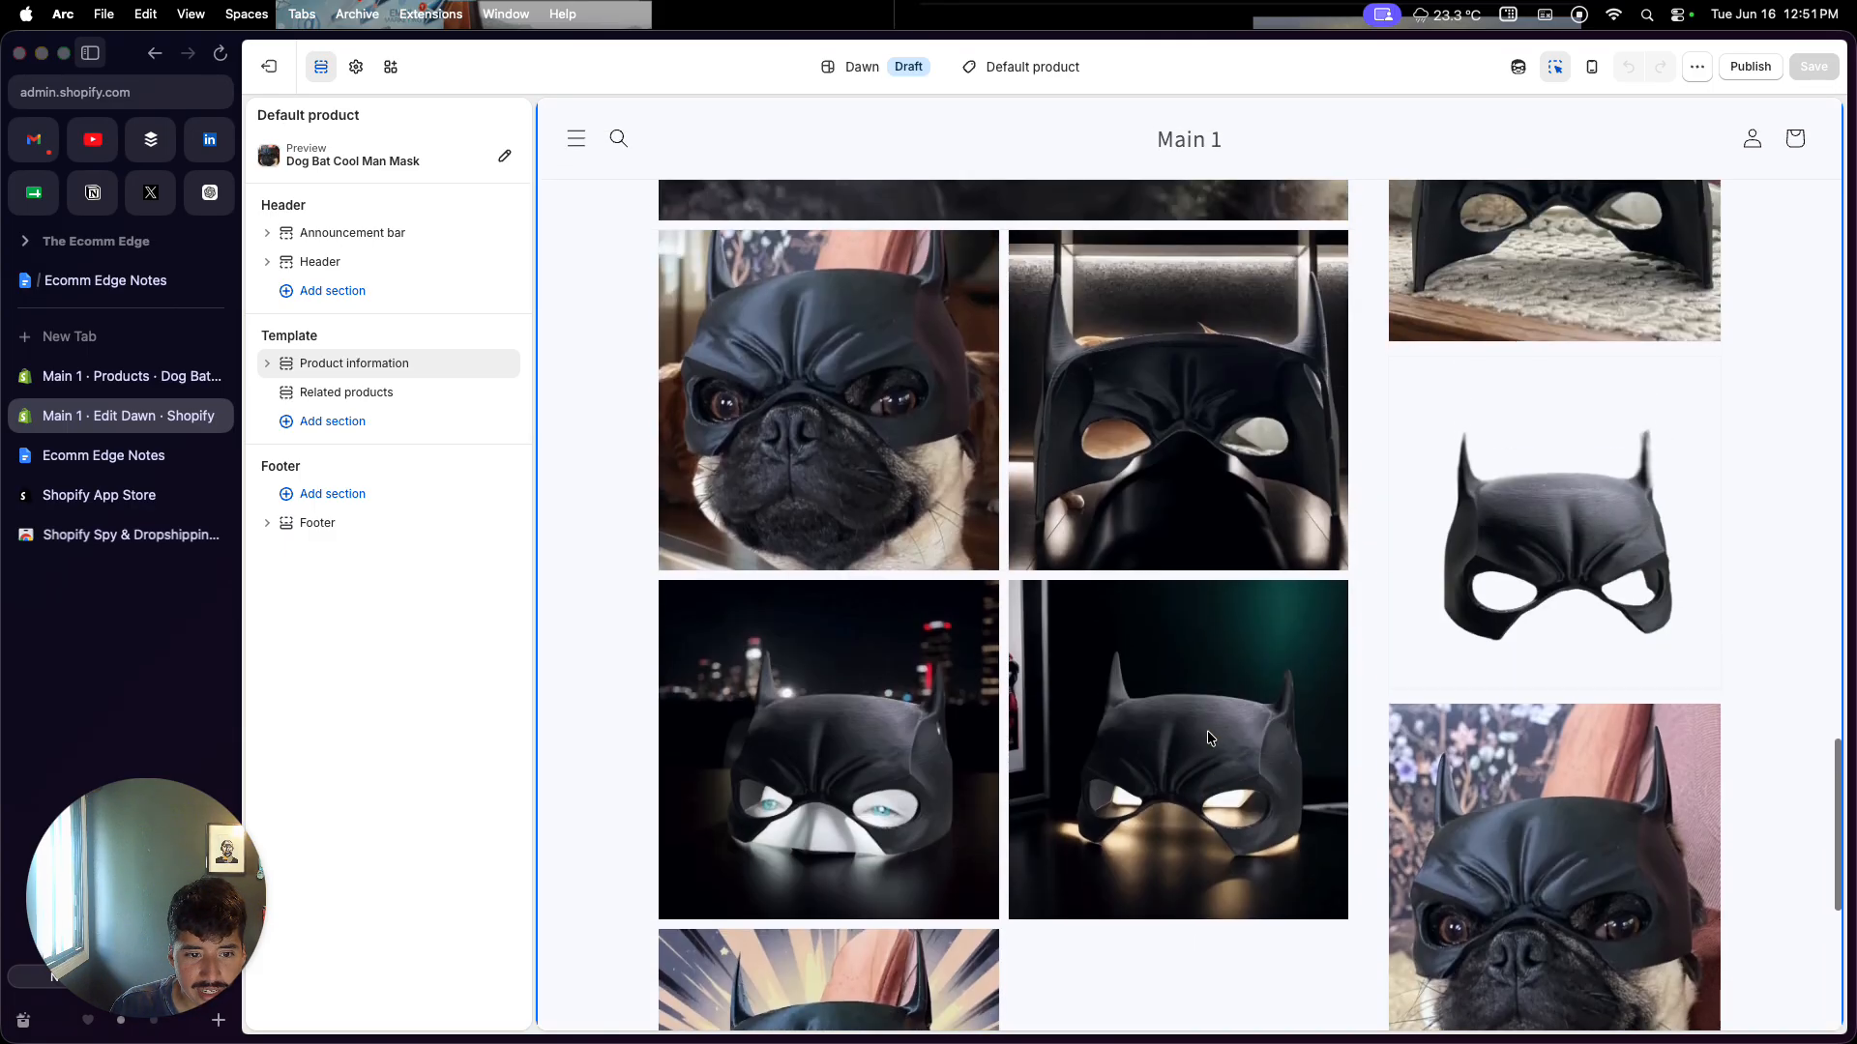
{"action": "scroll", "coordinate": [1207, 738], "scroll_direction": "up", "scroll_amount": 8}
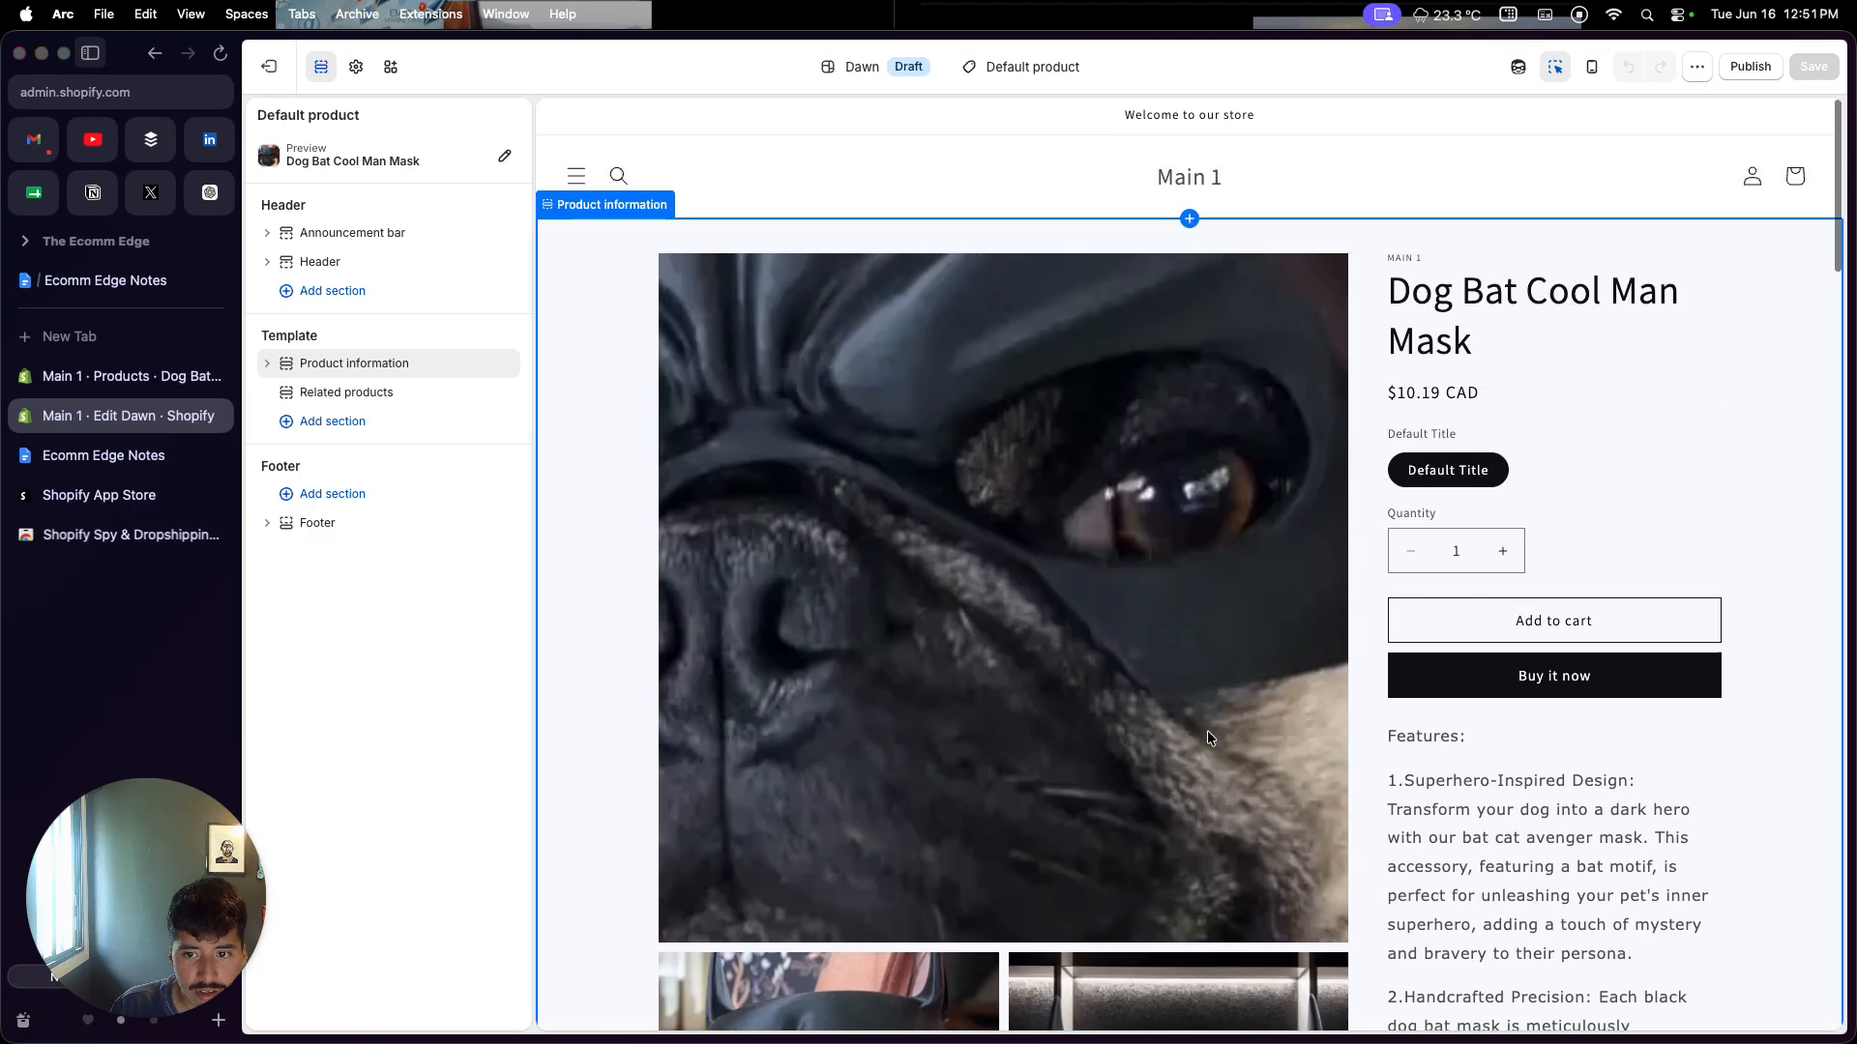
{"action": "scroll", "coordinate": [1367, 655], "scroll_direction": "down", "scroll_amount": 10}
{"action": "scroll", "coordinate": [1424, 666], "scroll_direction": "down", "scroll_amount": 10}
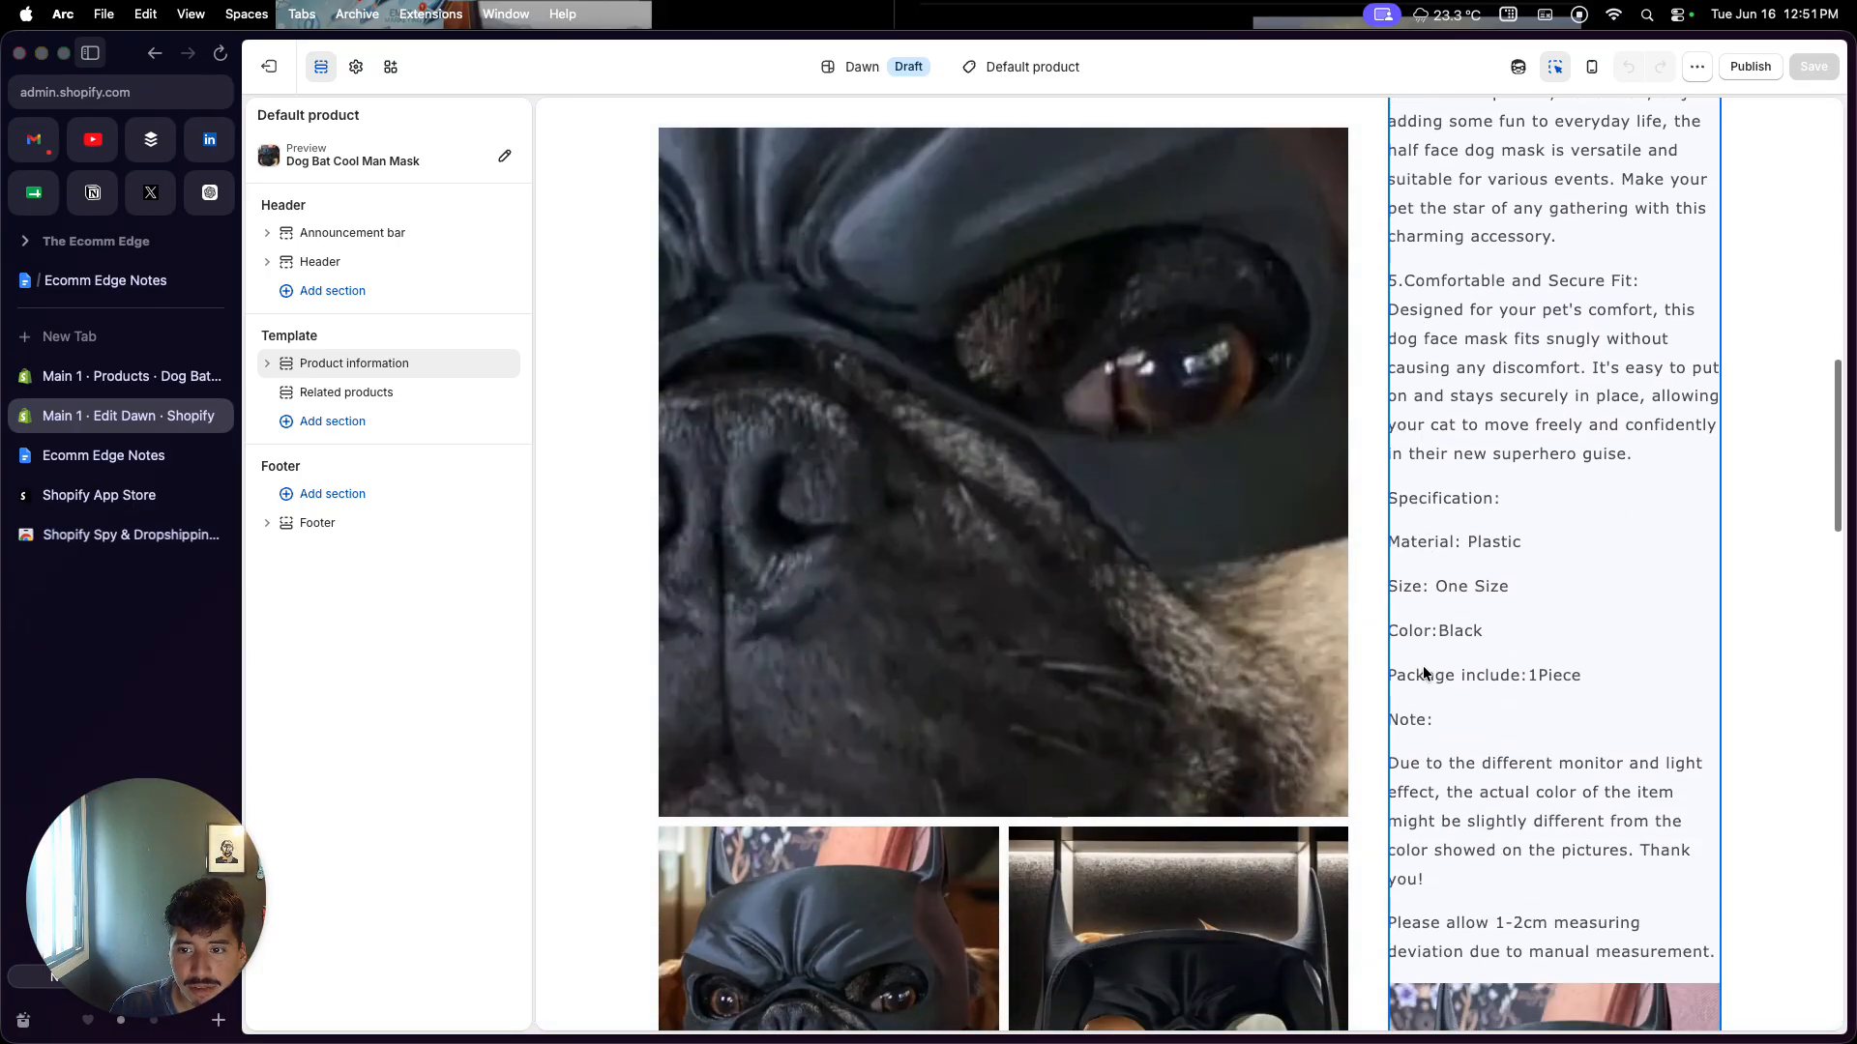
{"action": "scroll", "coordinate": [1494, 769], "scroll_direction": "down", "scroll_amount": 5}
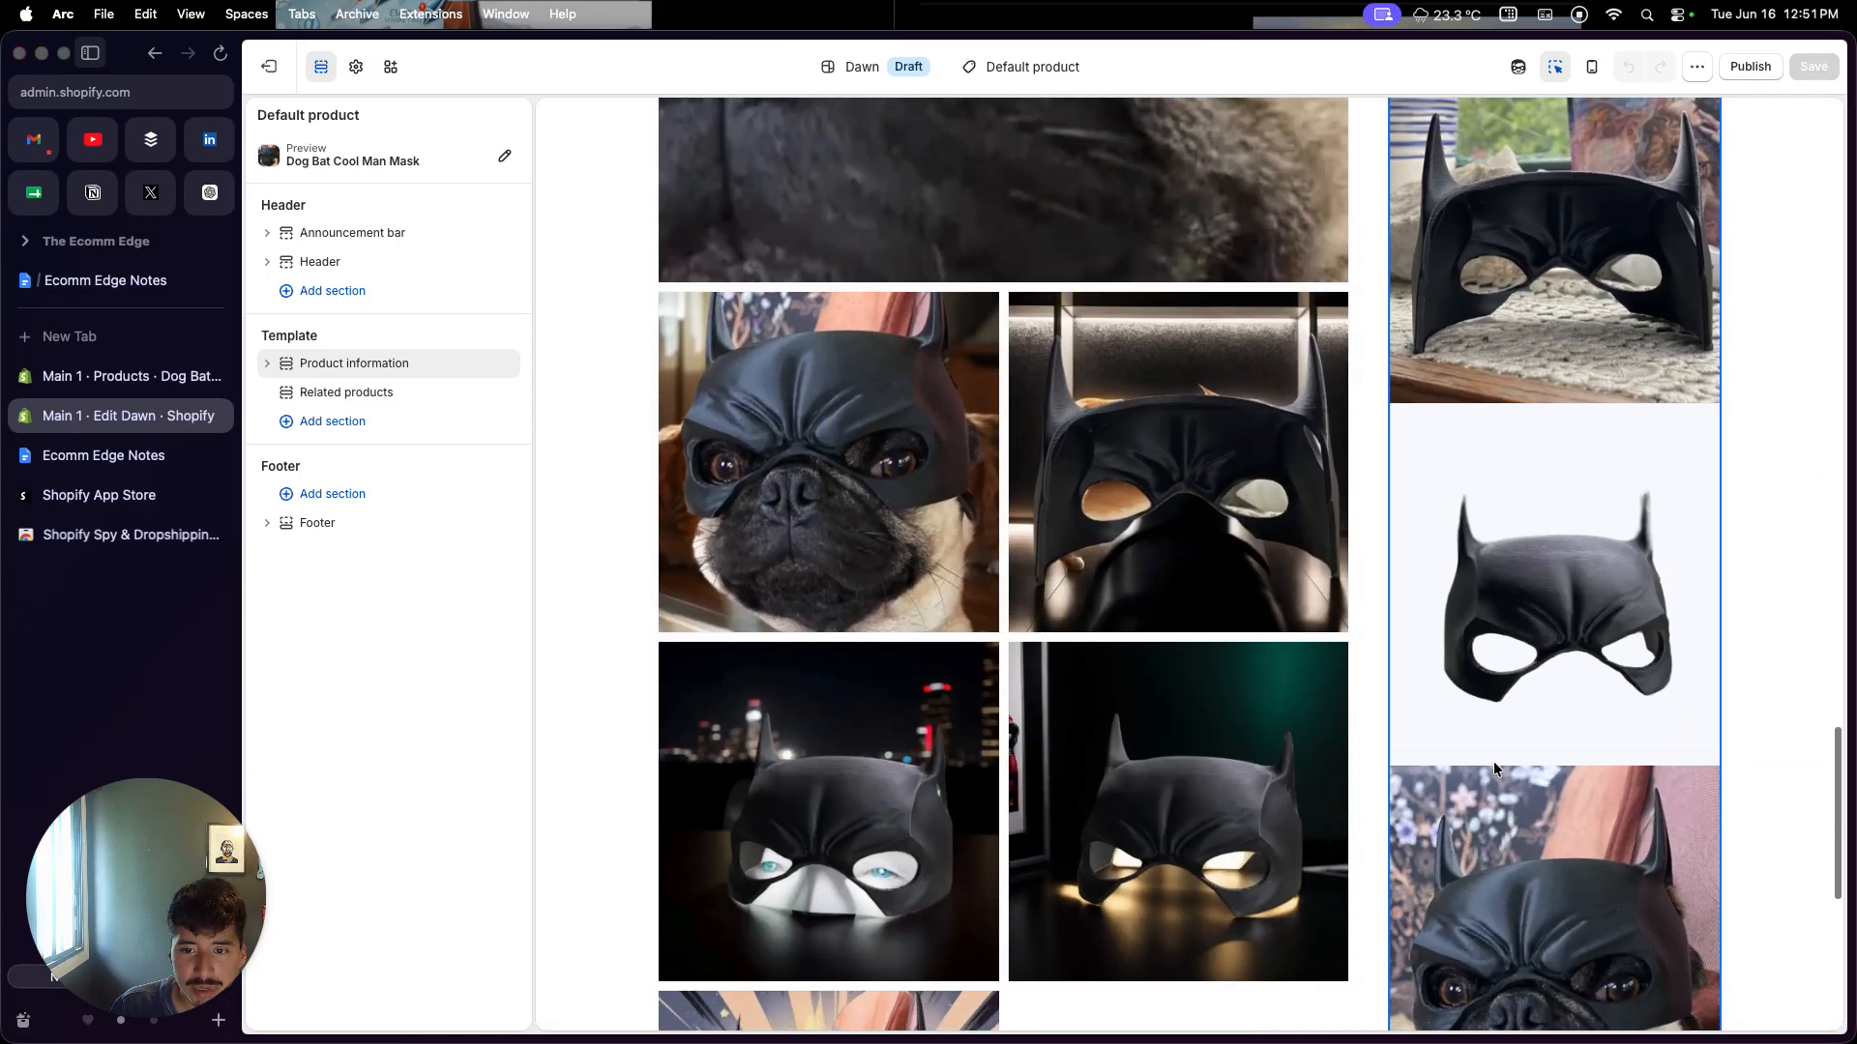
{"action": "scroll", "coordinate": [1494, 769], "scroll_direction": "up", "scroll_amount": 15}
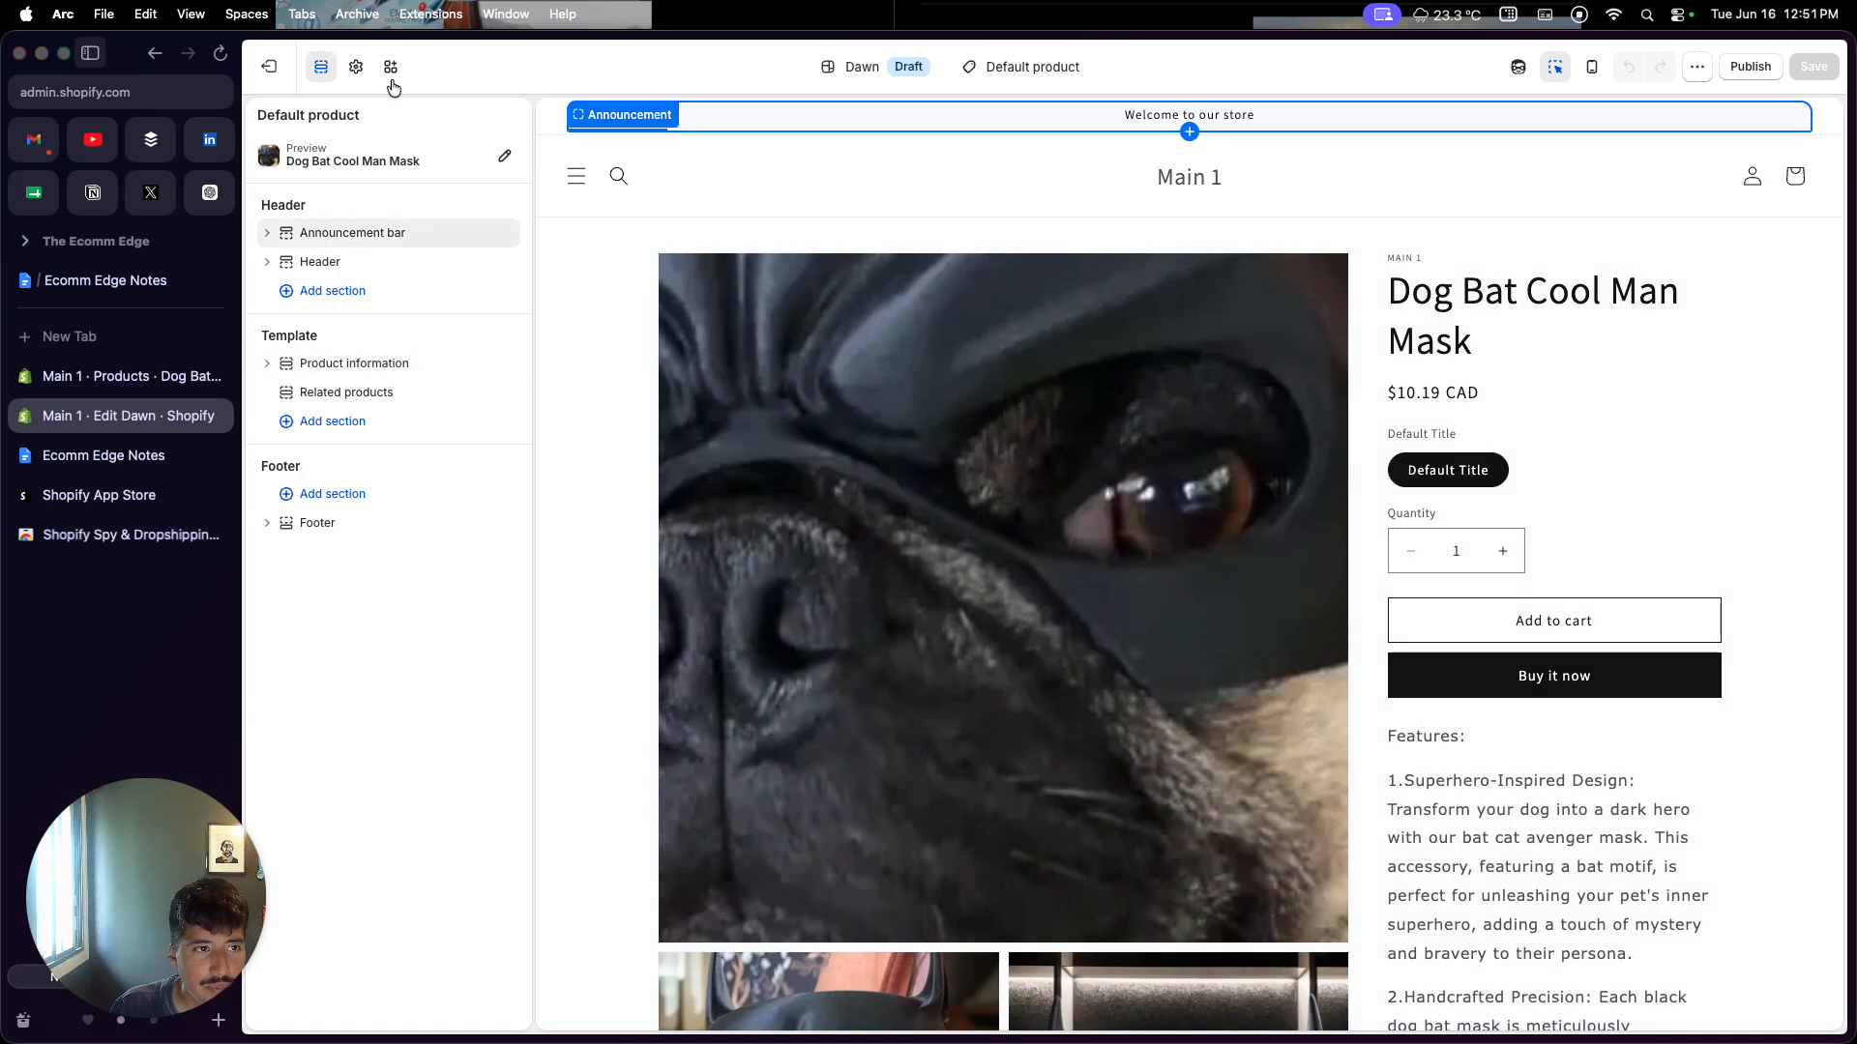
Step: Open the theme's color schemes and examine the color settings of Scheme 2
{"action": "left_click", "coordinate": [356, 65]}
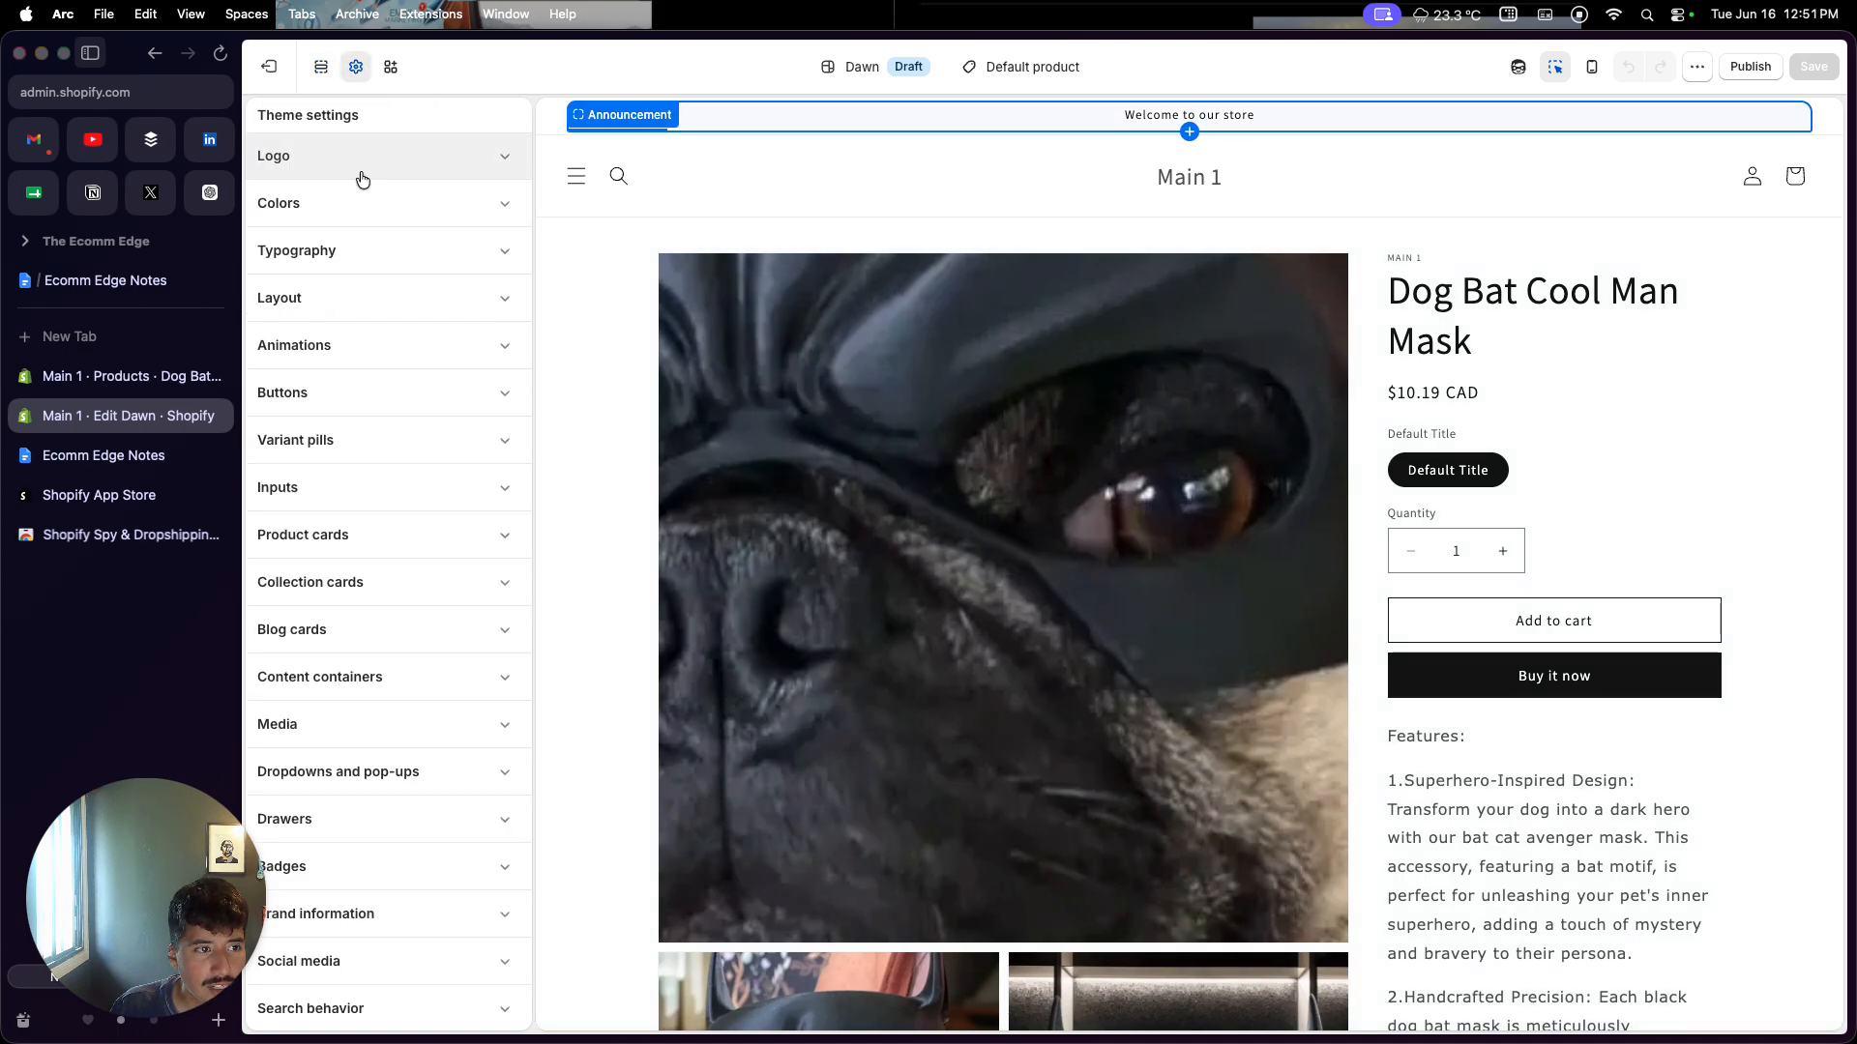
{"action": "left_click", "coordinate": [363, 204]}
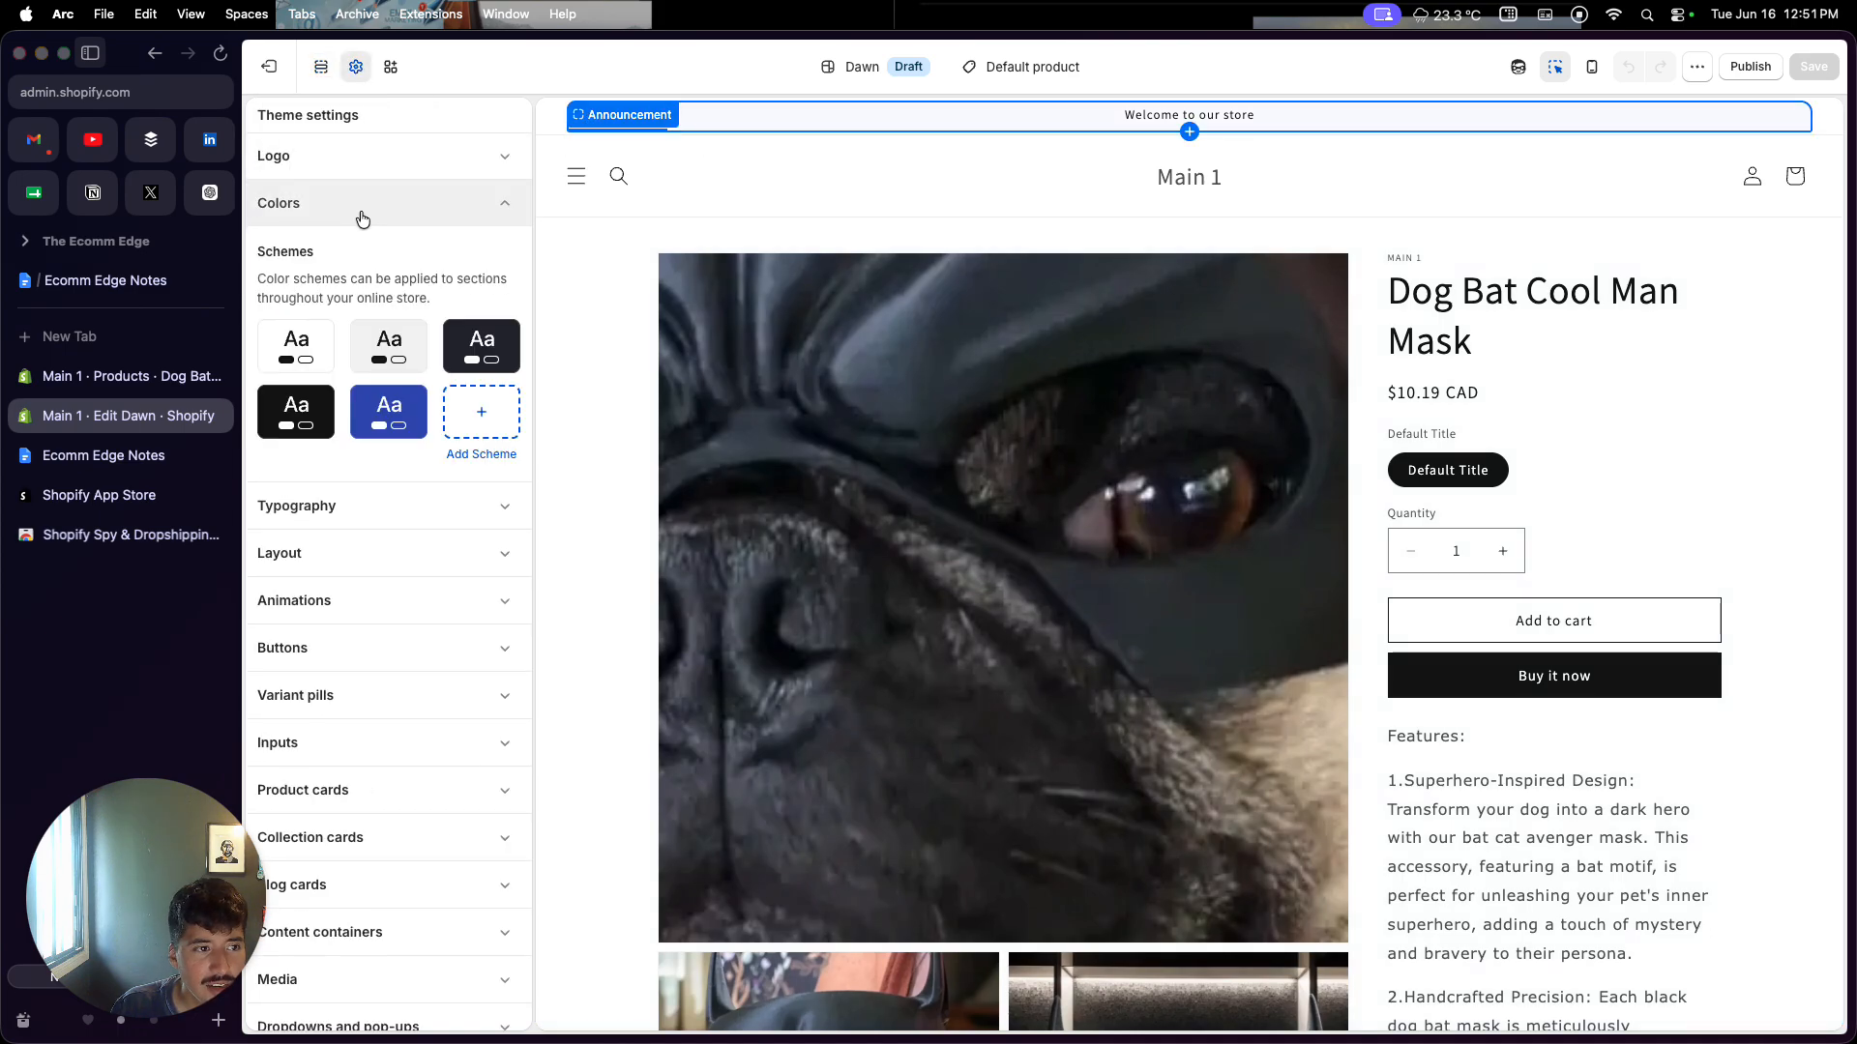
{"action": "left_click", "coordinate": [374, 348]}
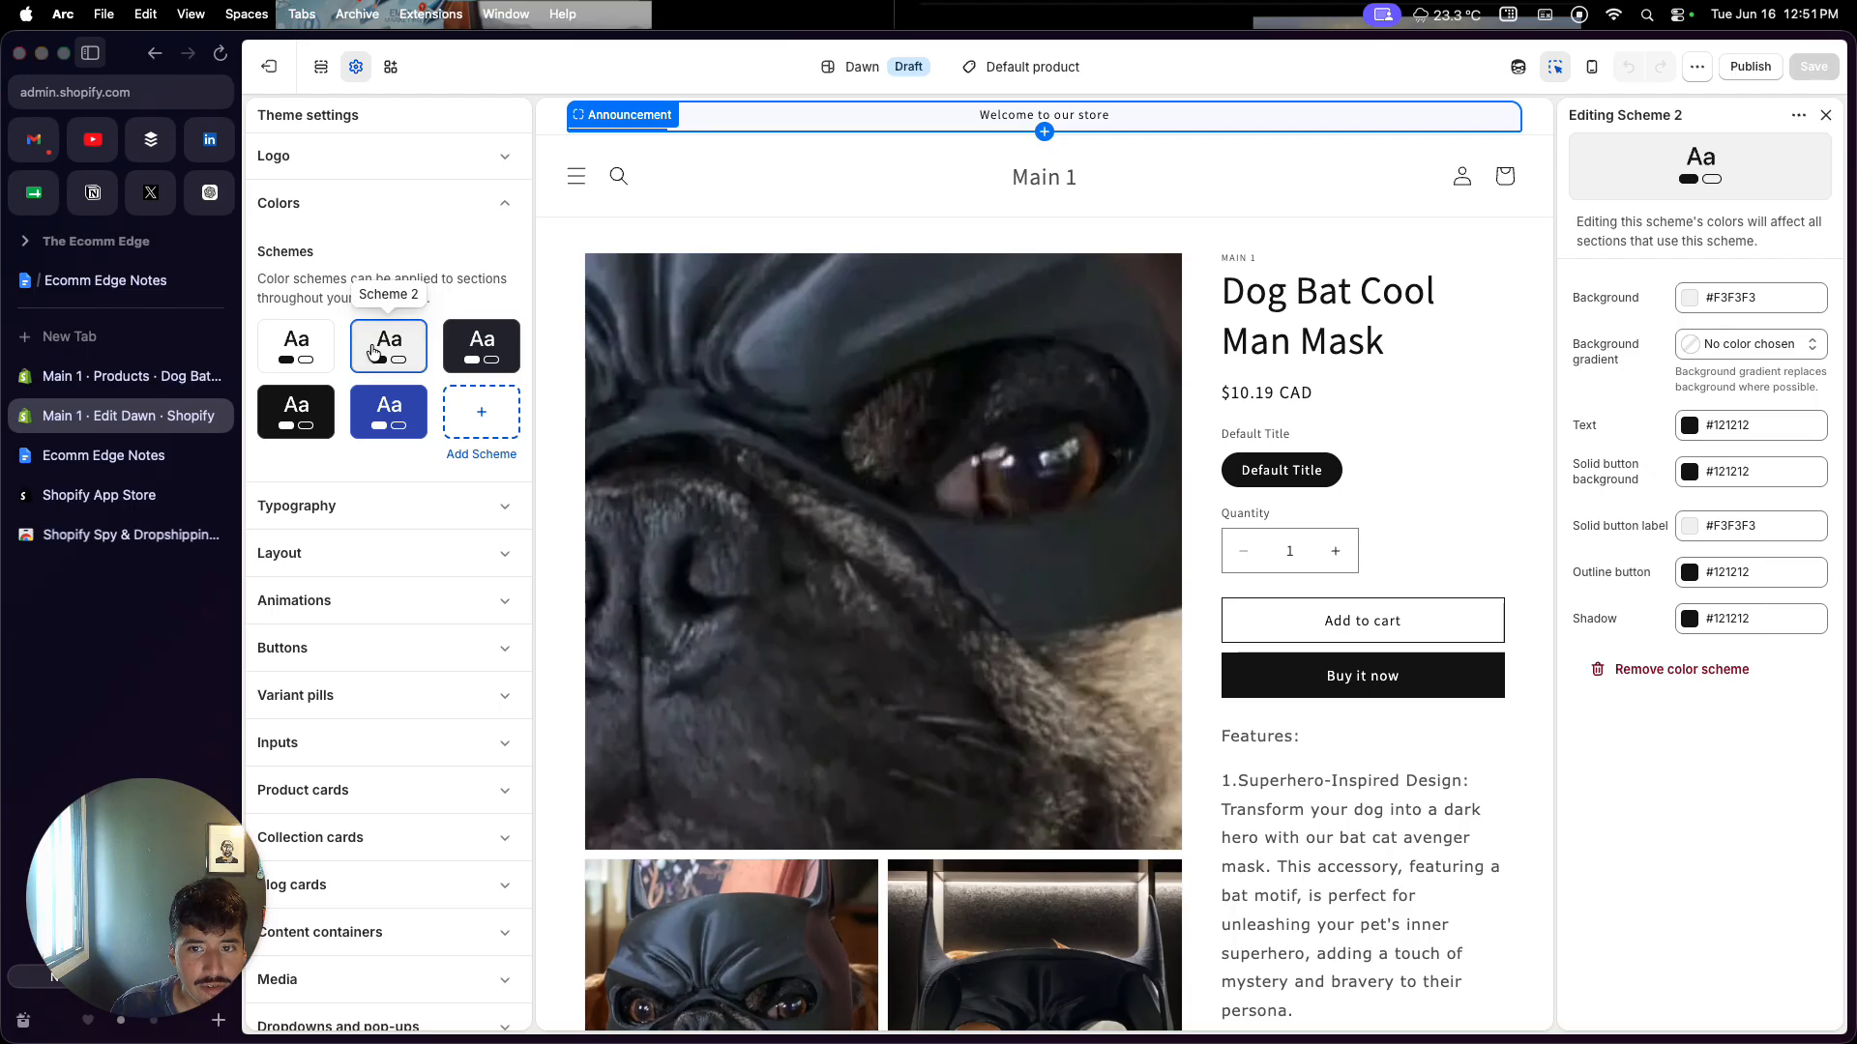
{"action": "key", "text": "Escape"}
{"action": "left_click", "coordinate": [419, 347]}
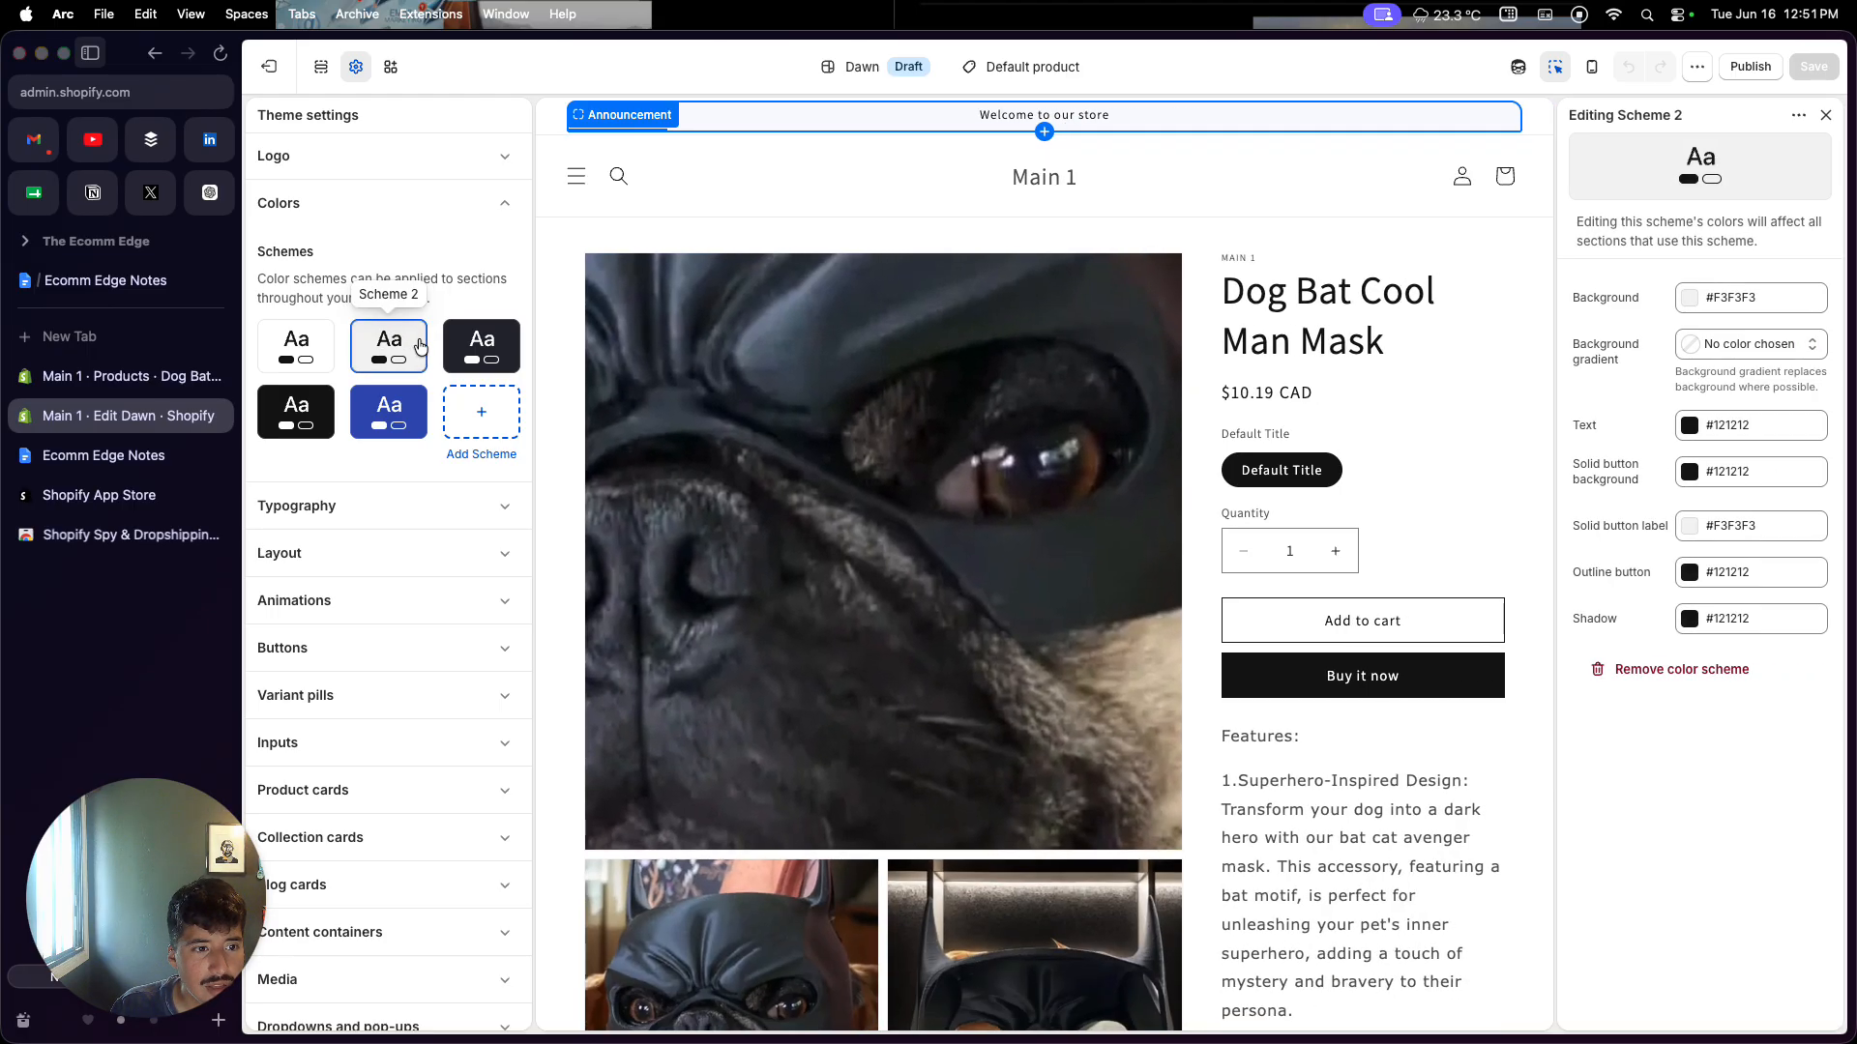
Step: Open the Home page template and set the Header section's color scheme to Scheme 2
{"action": "left_click", "coordinate": [321, 67]}
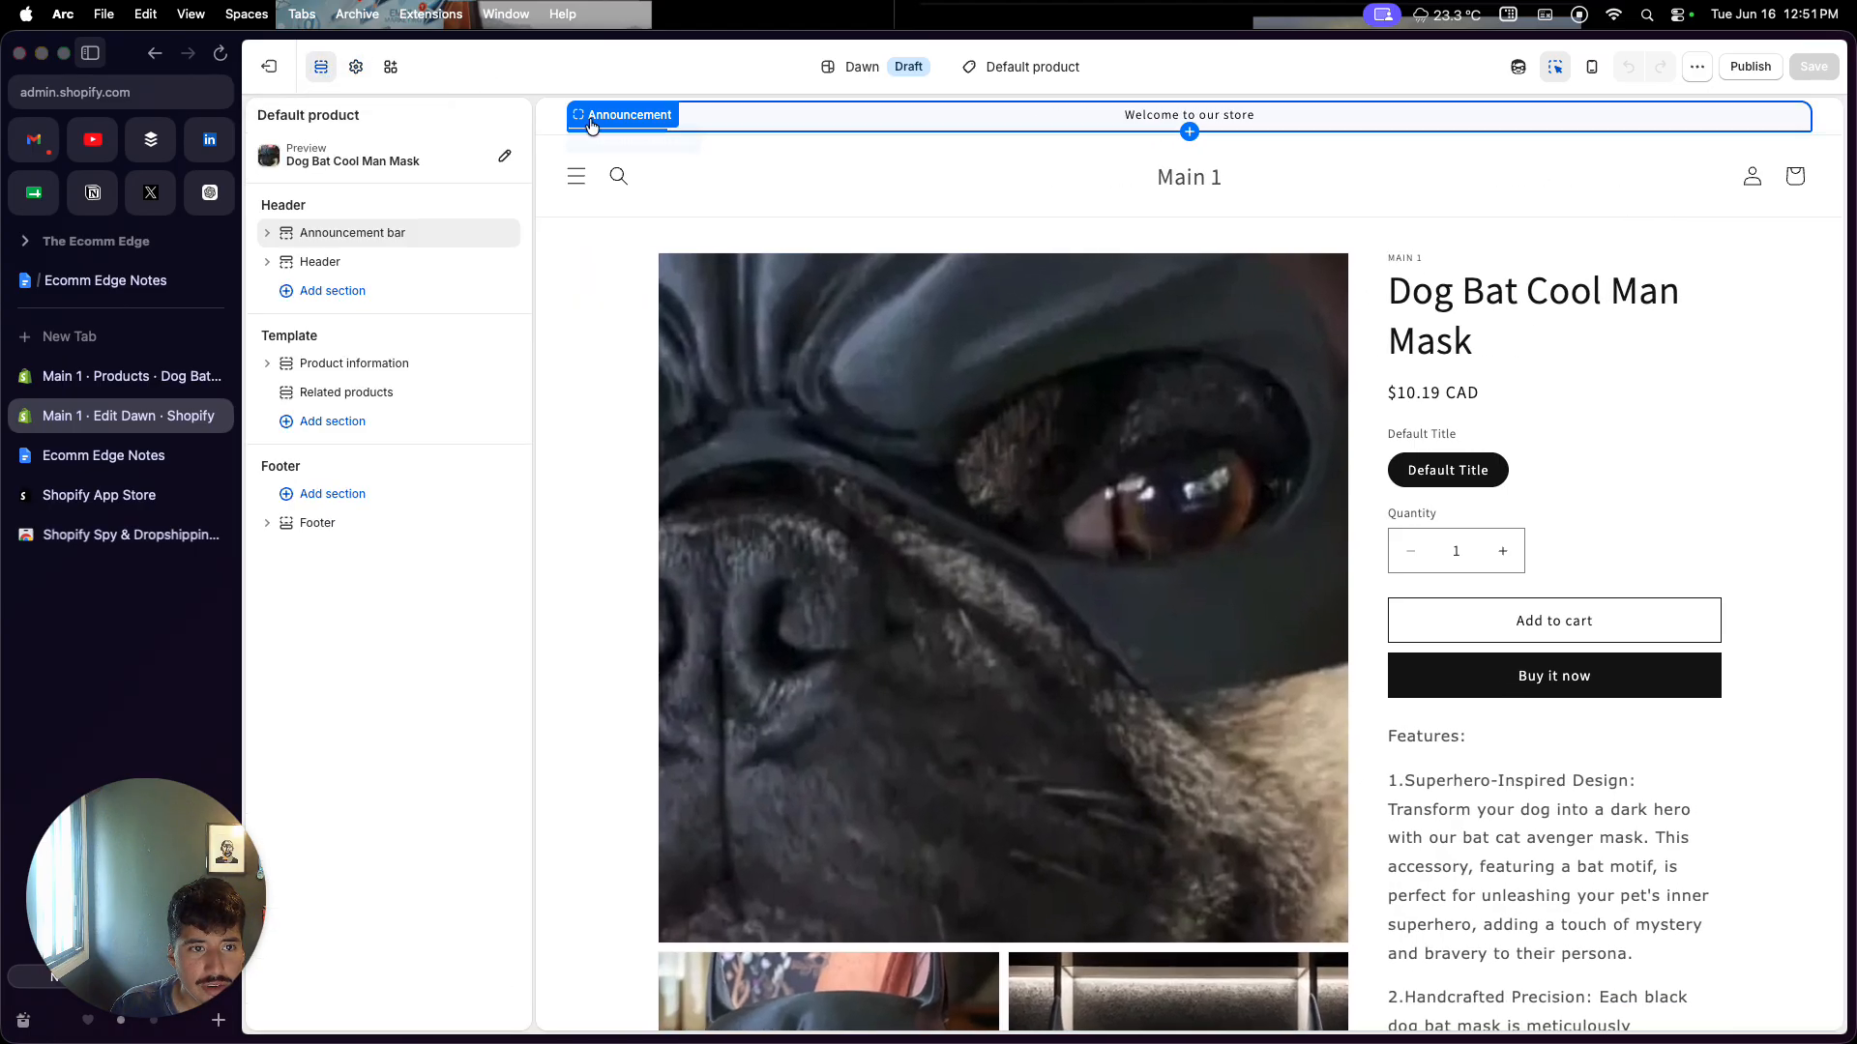
{"action": "left_click", "coordinate": [1025, 66]}
{"action": "left_click", "coordinate": [992, 151]}
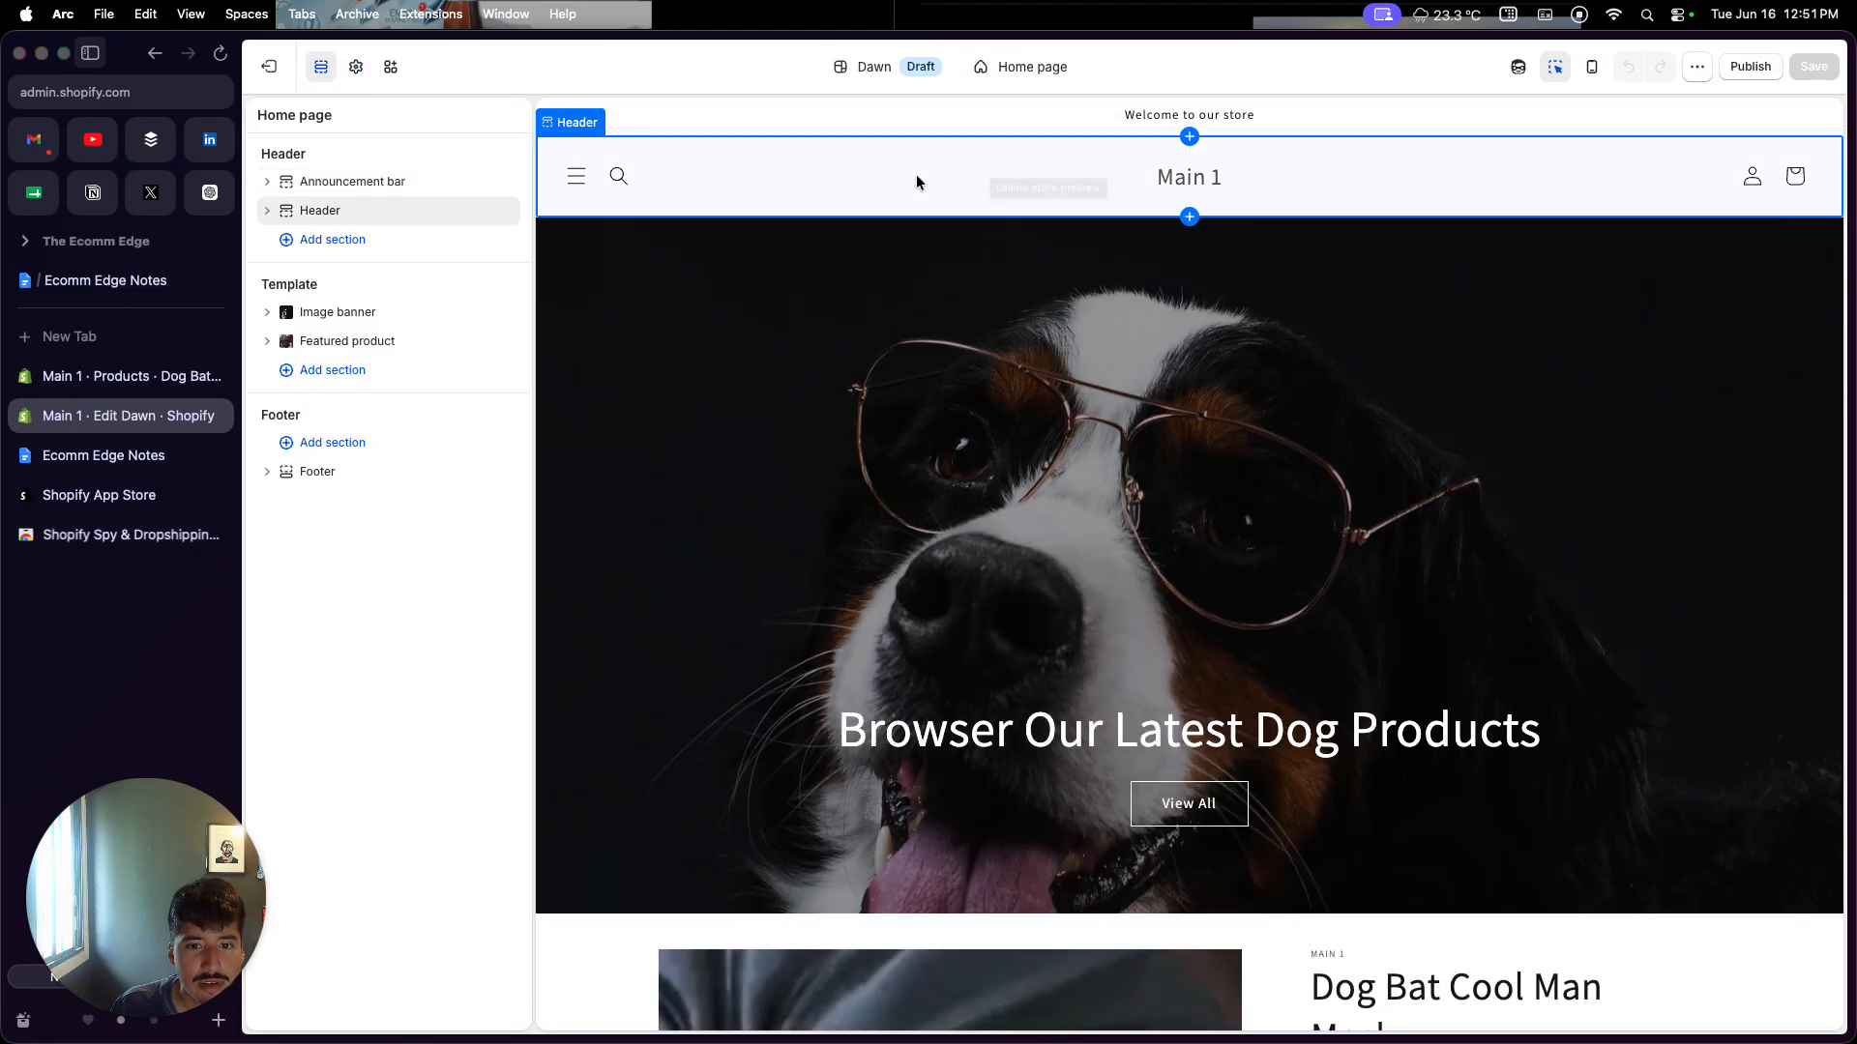
{"action": "left_click", "coordinate": [823, 124]}
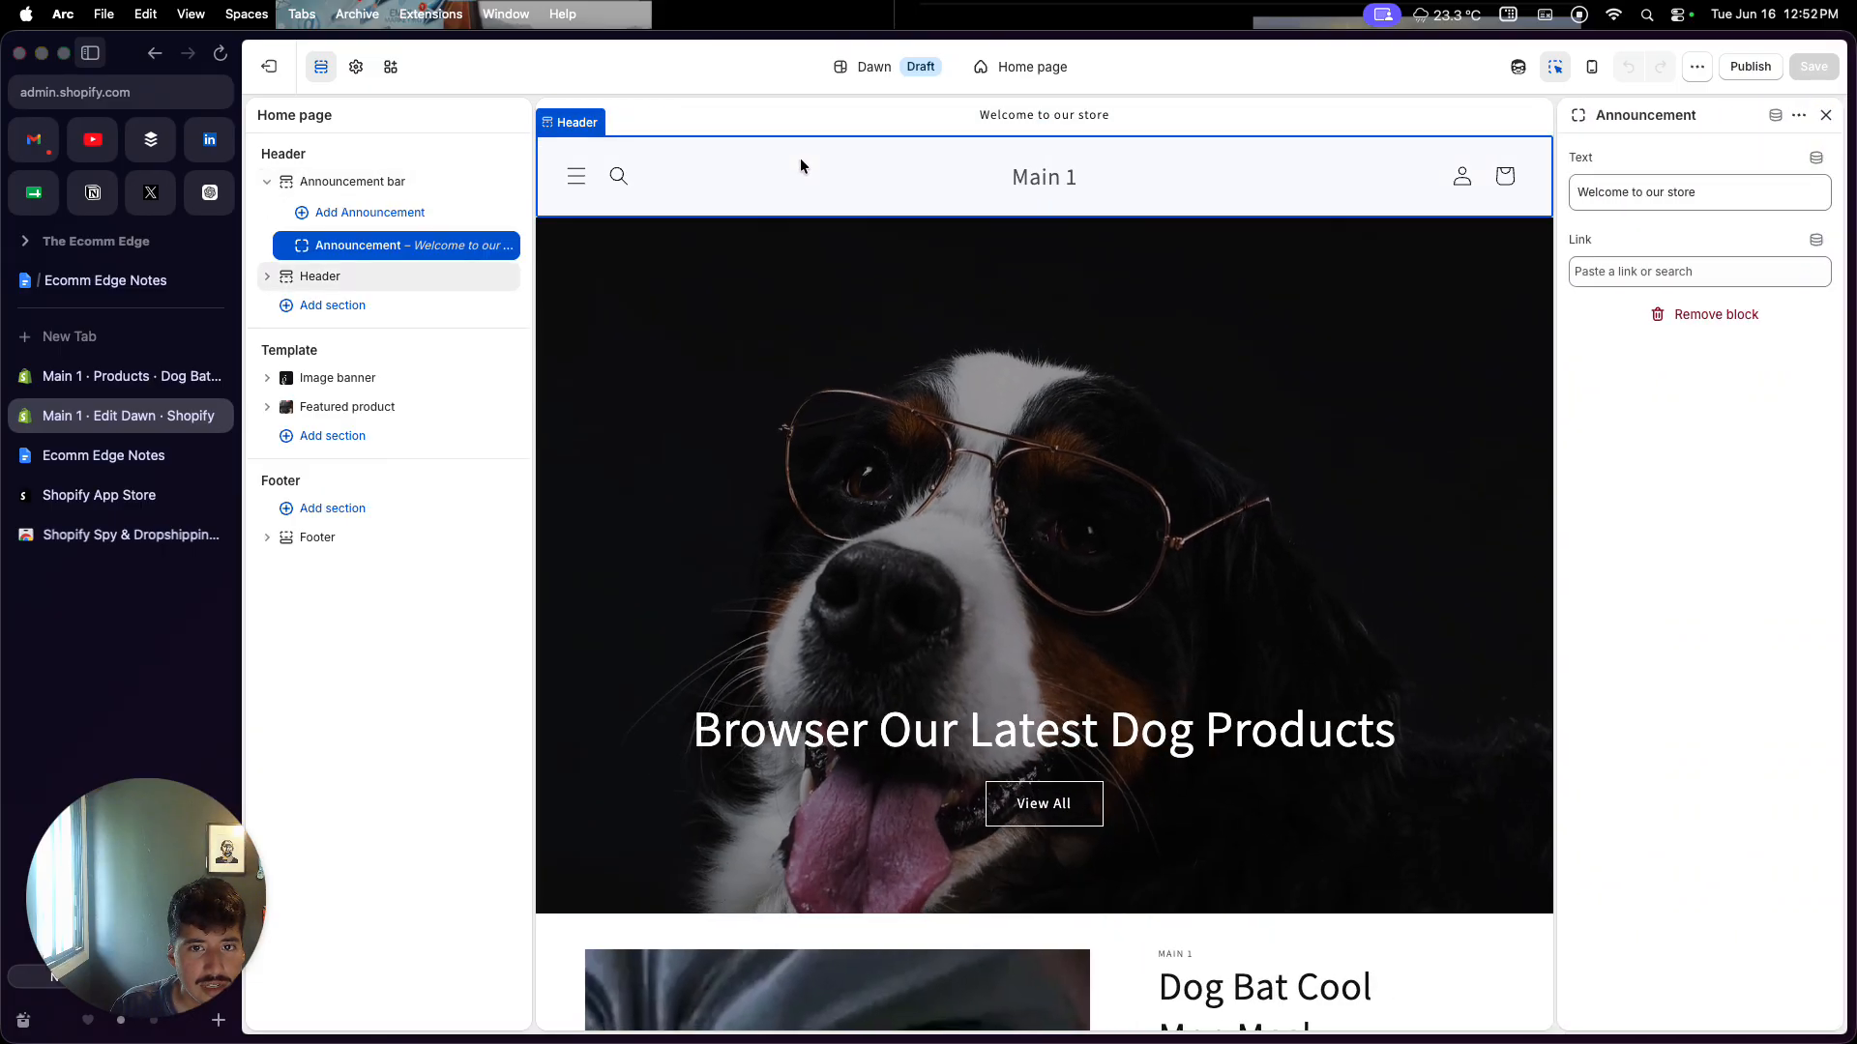
{"action": "left_click", "coordinate": [718, 170]}
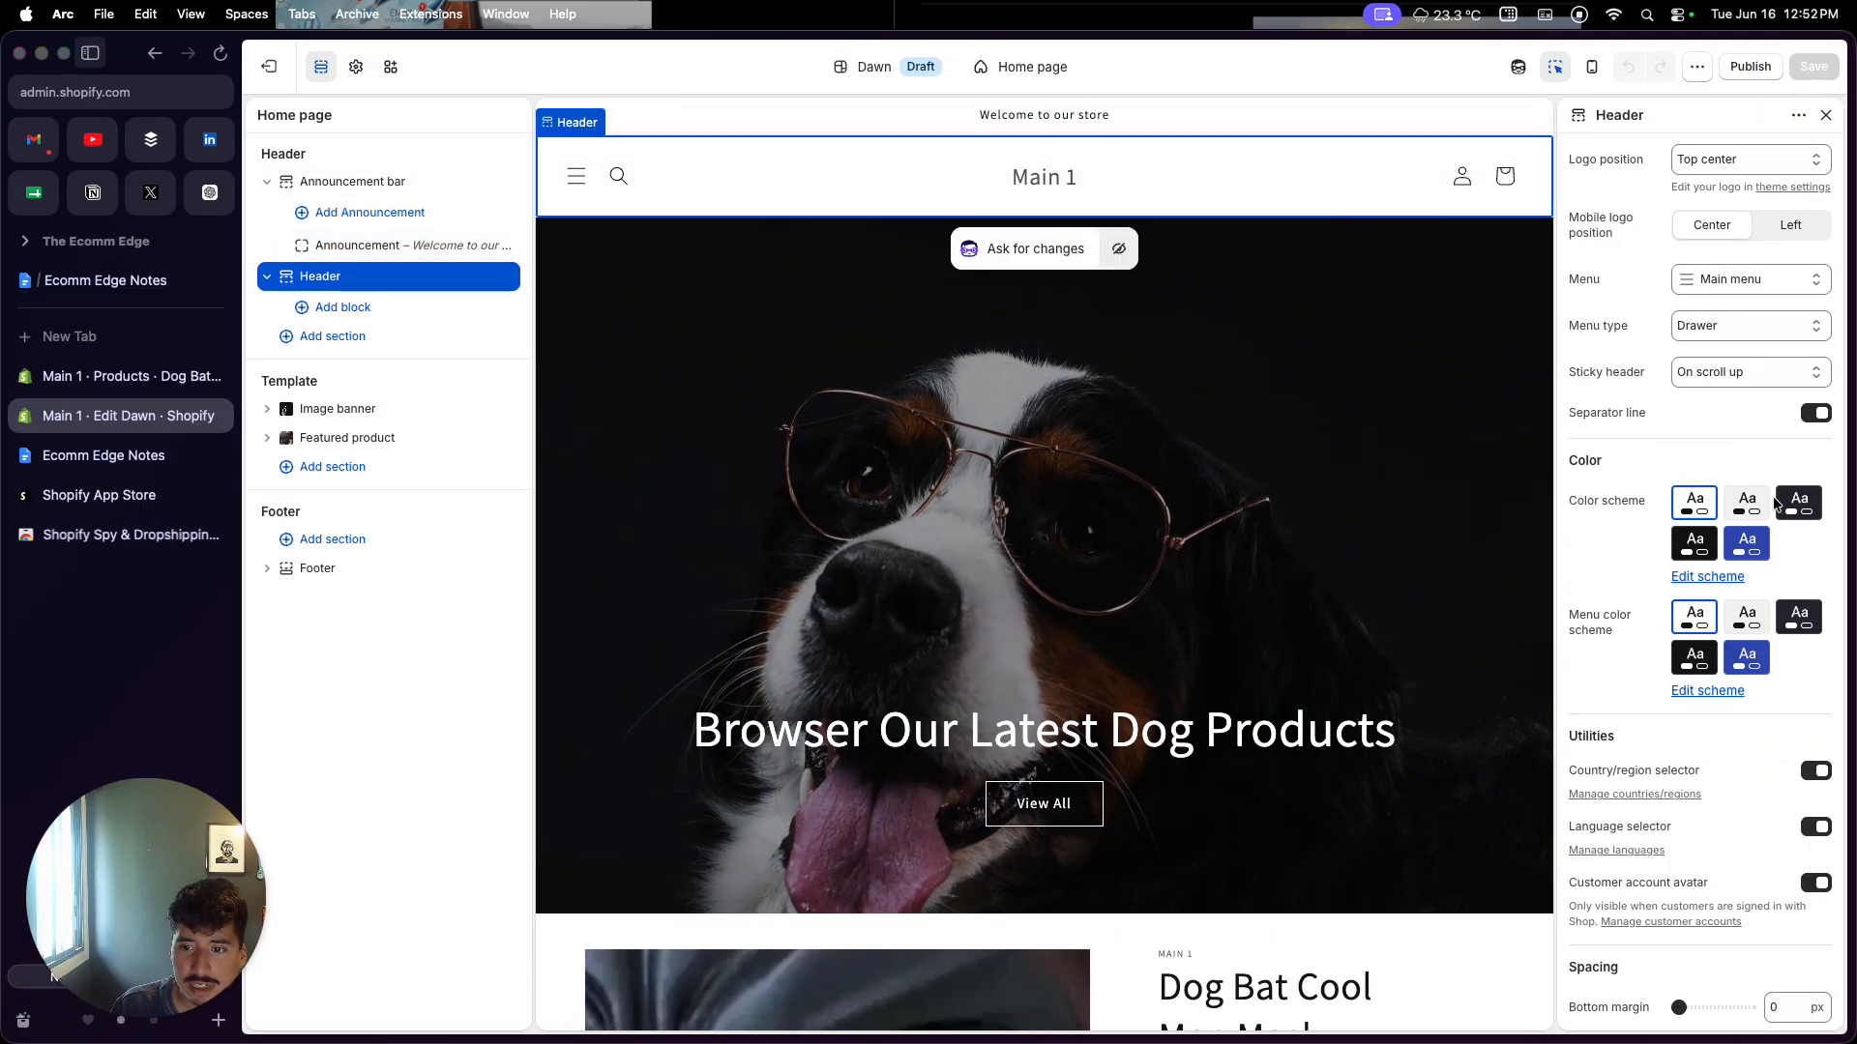
{"action": "left_click", "coordinate": [1748, 502]}
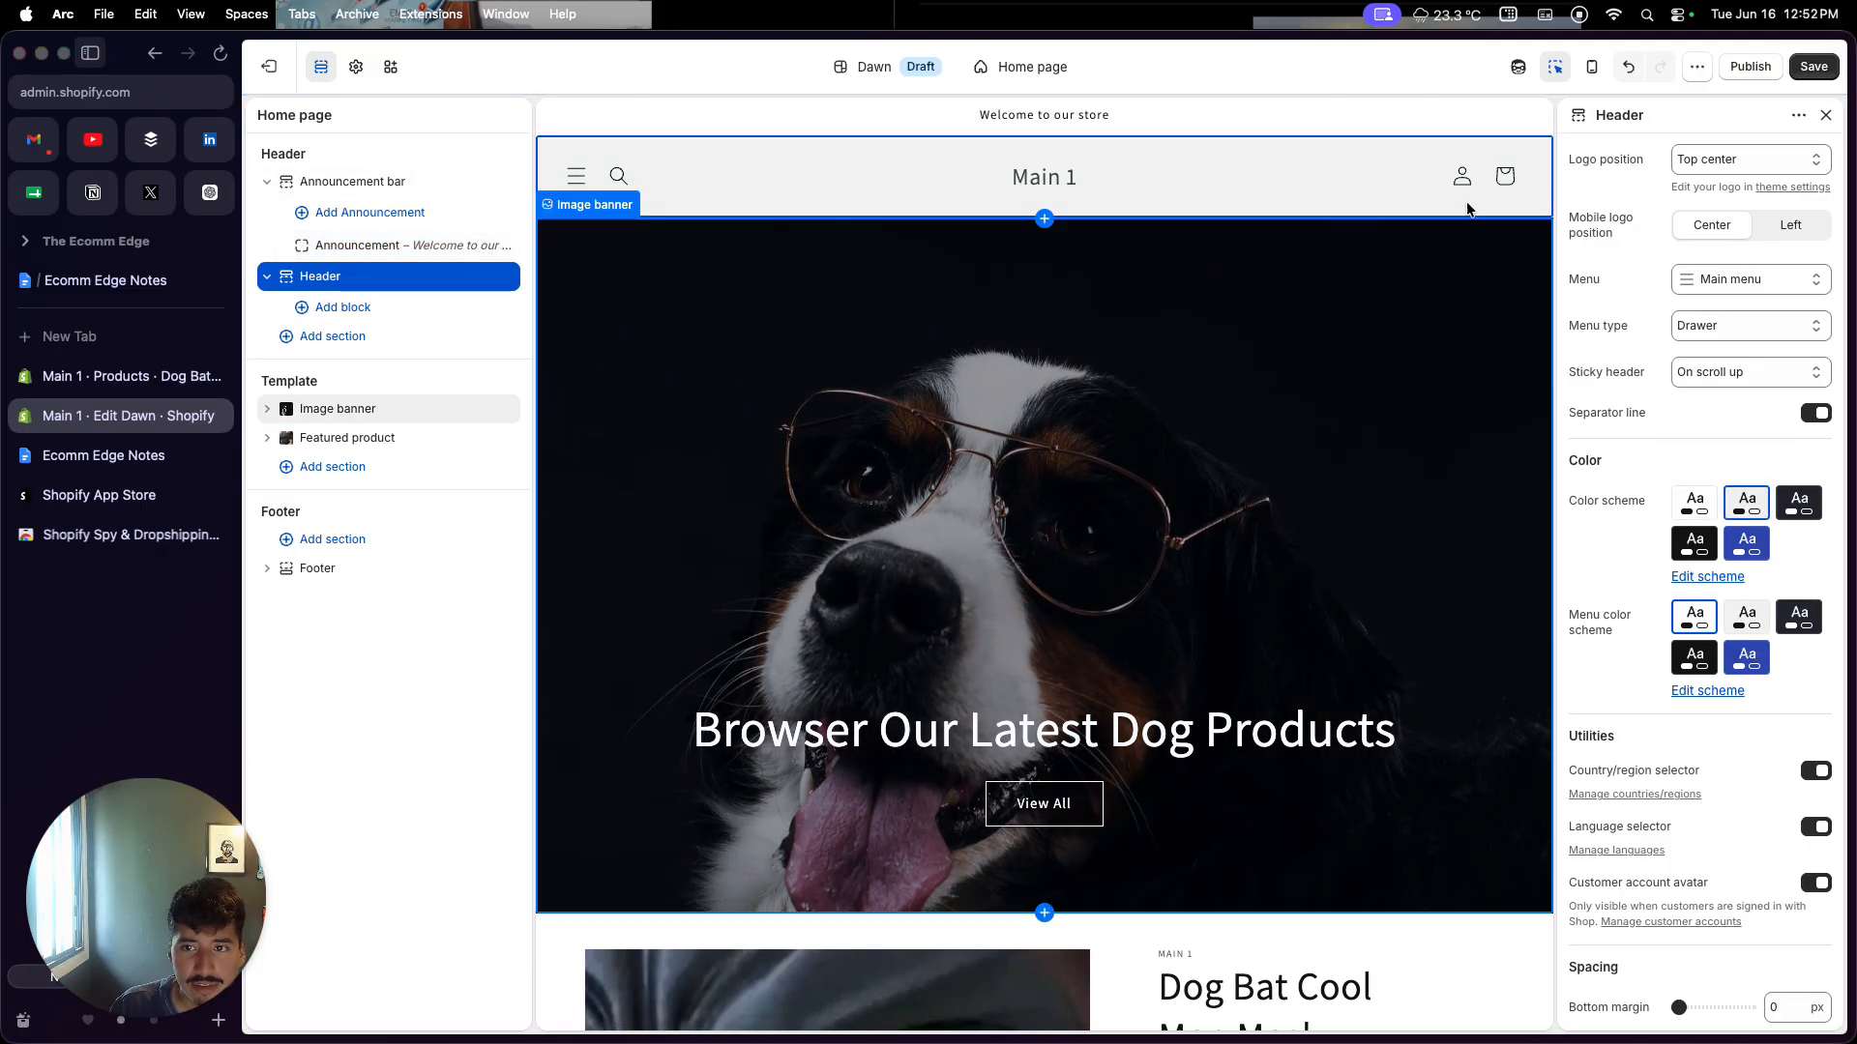
Step: Check the home page preview alongside the theme's Scheme 2 colors and save the theme
{"action": "scroll", "coordinate": [1471, 377], "scroll_direction": "down", "scroll_amount": 3}
{"action": "left_click", "coordinate": [356, 67]}
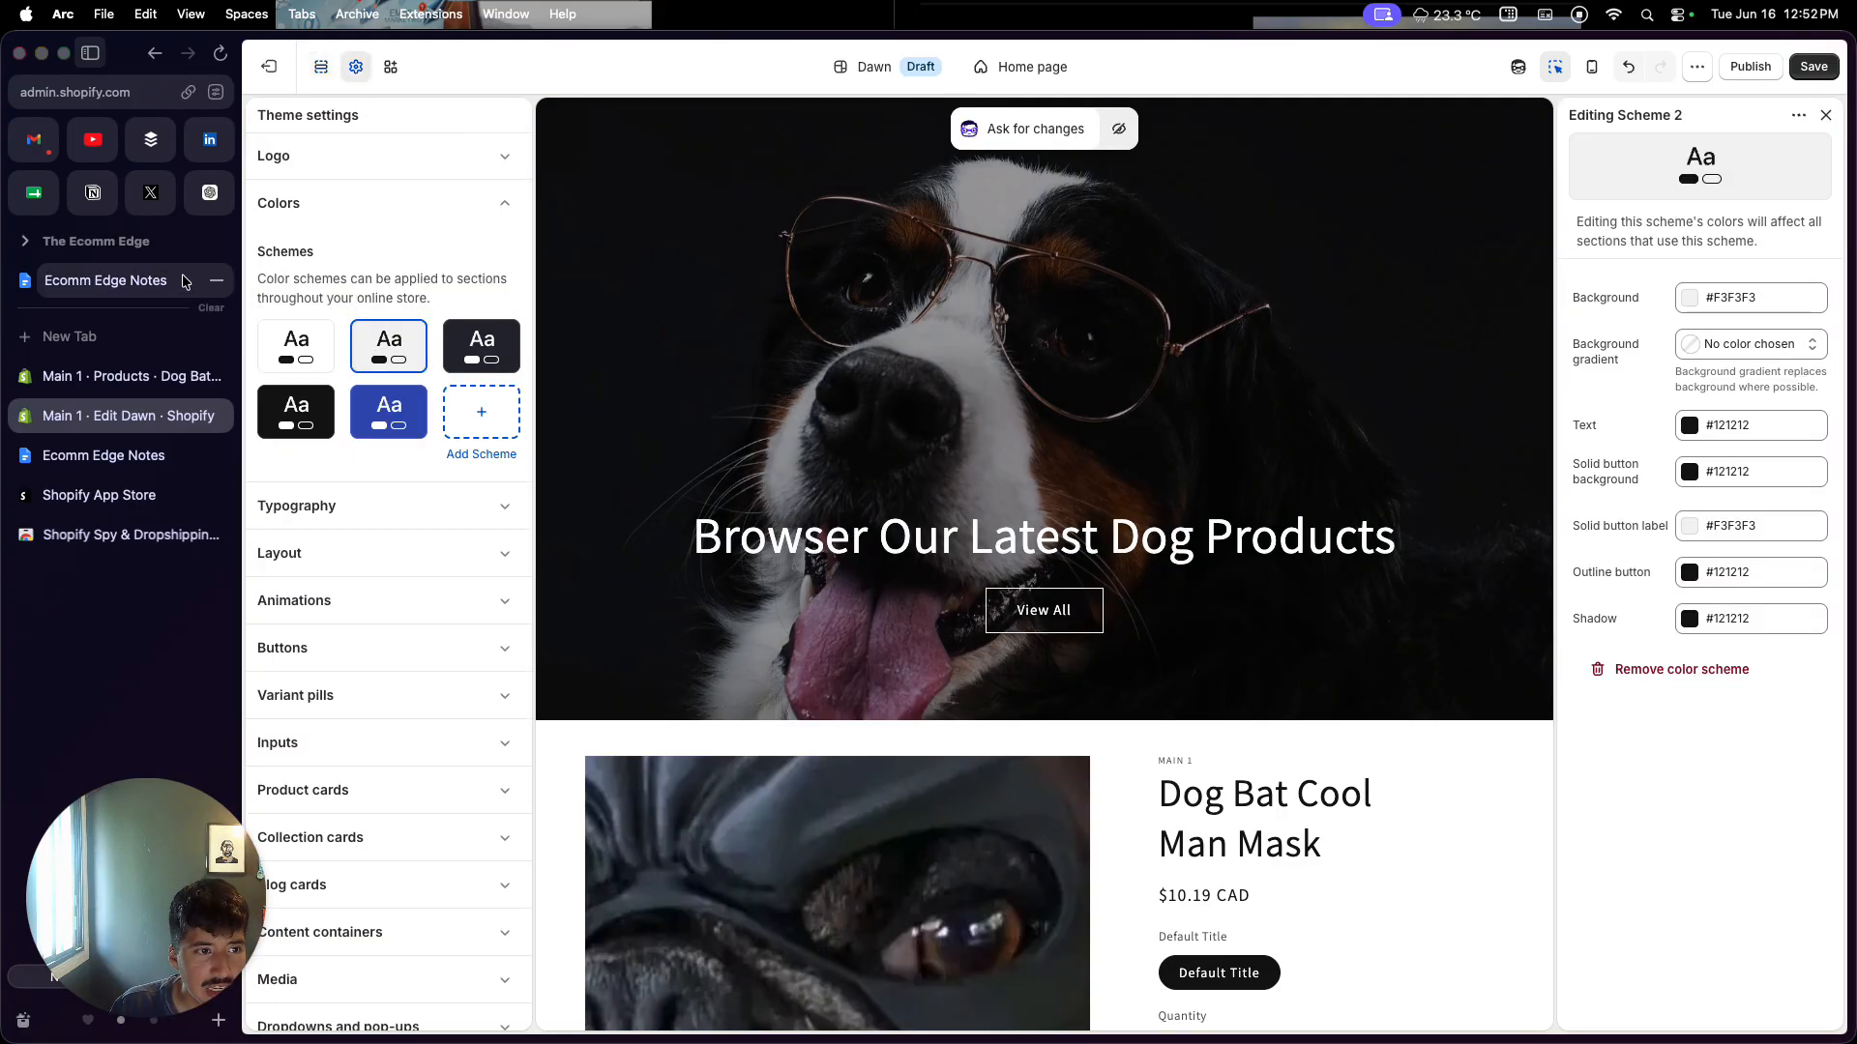
{"action": "scroll", "coordinate": [842, 713], "scroll_direction": "down", "scroll_amount": 6}
{"action": "scroll", "coordinate": [842, 713], "scroll_direction": "up", "scroll_amount": 8}
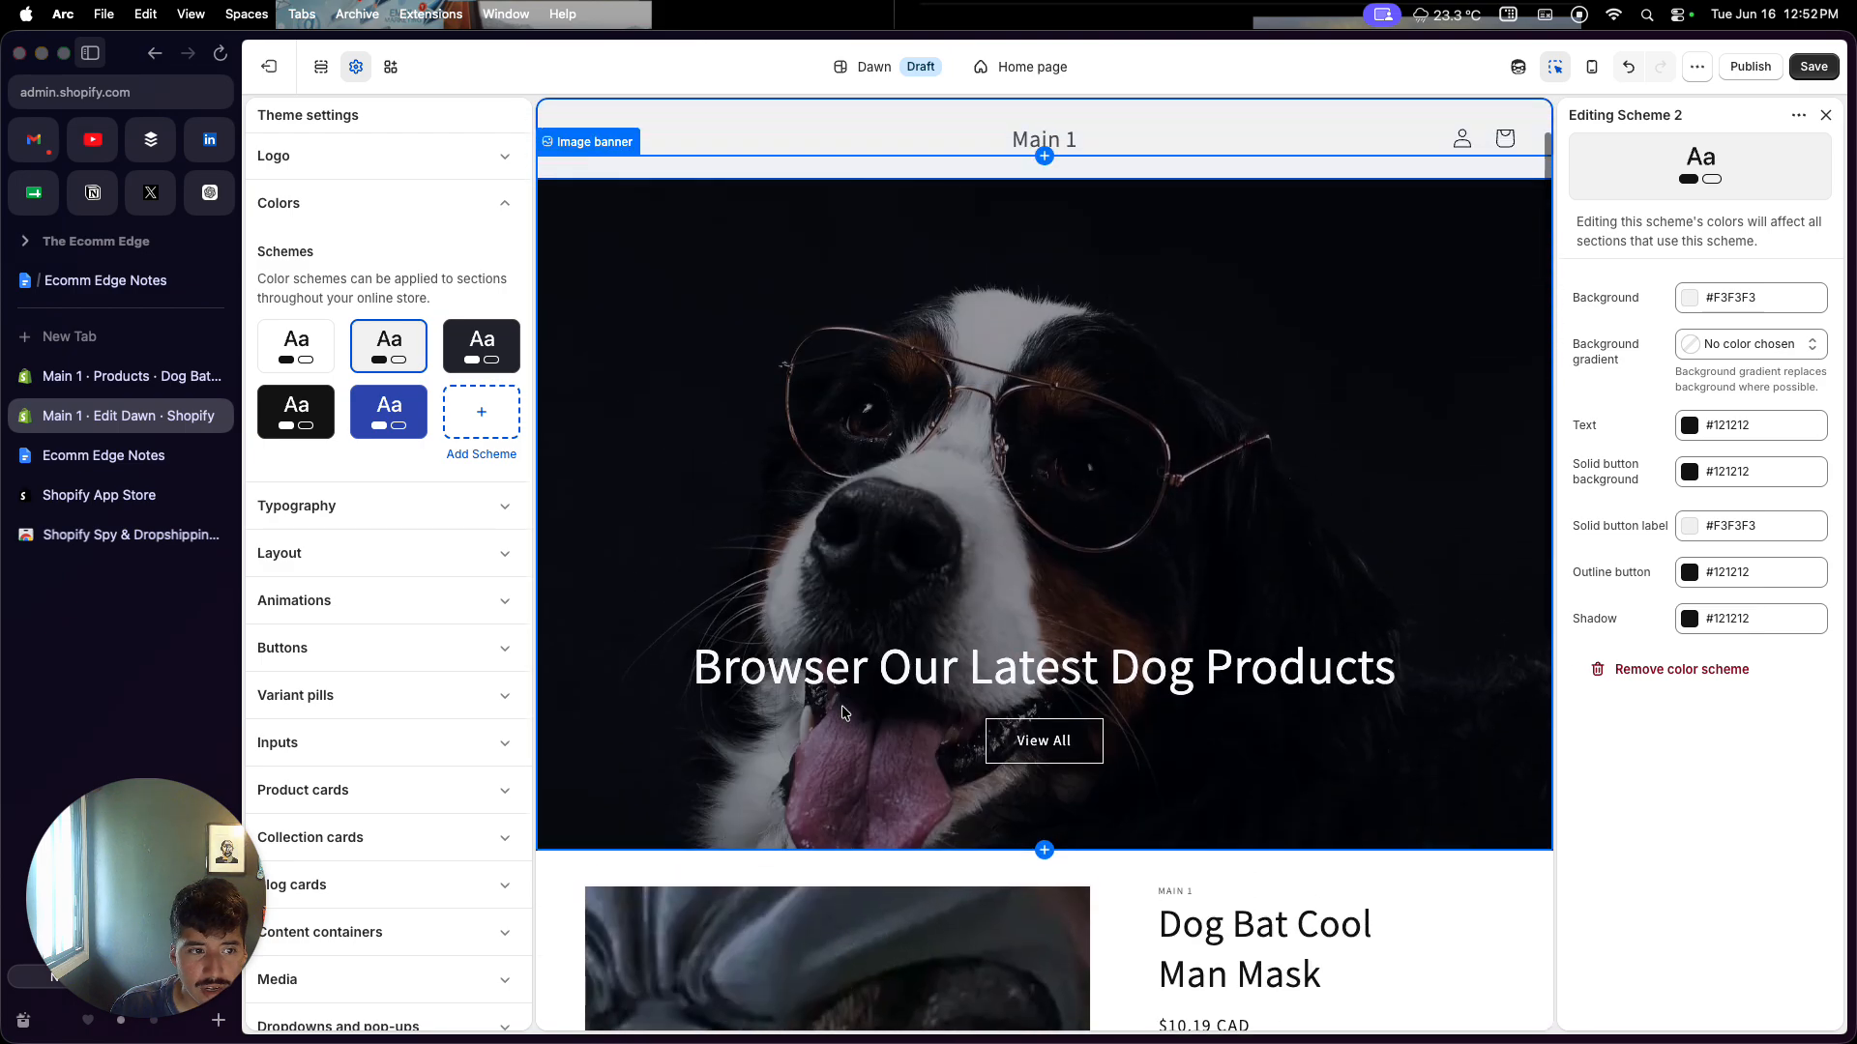
{"action": "left_click", "coordinate": [1813, 66]}
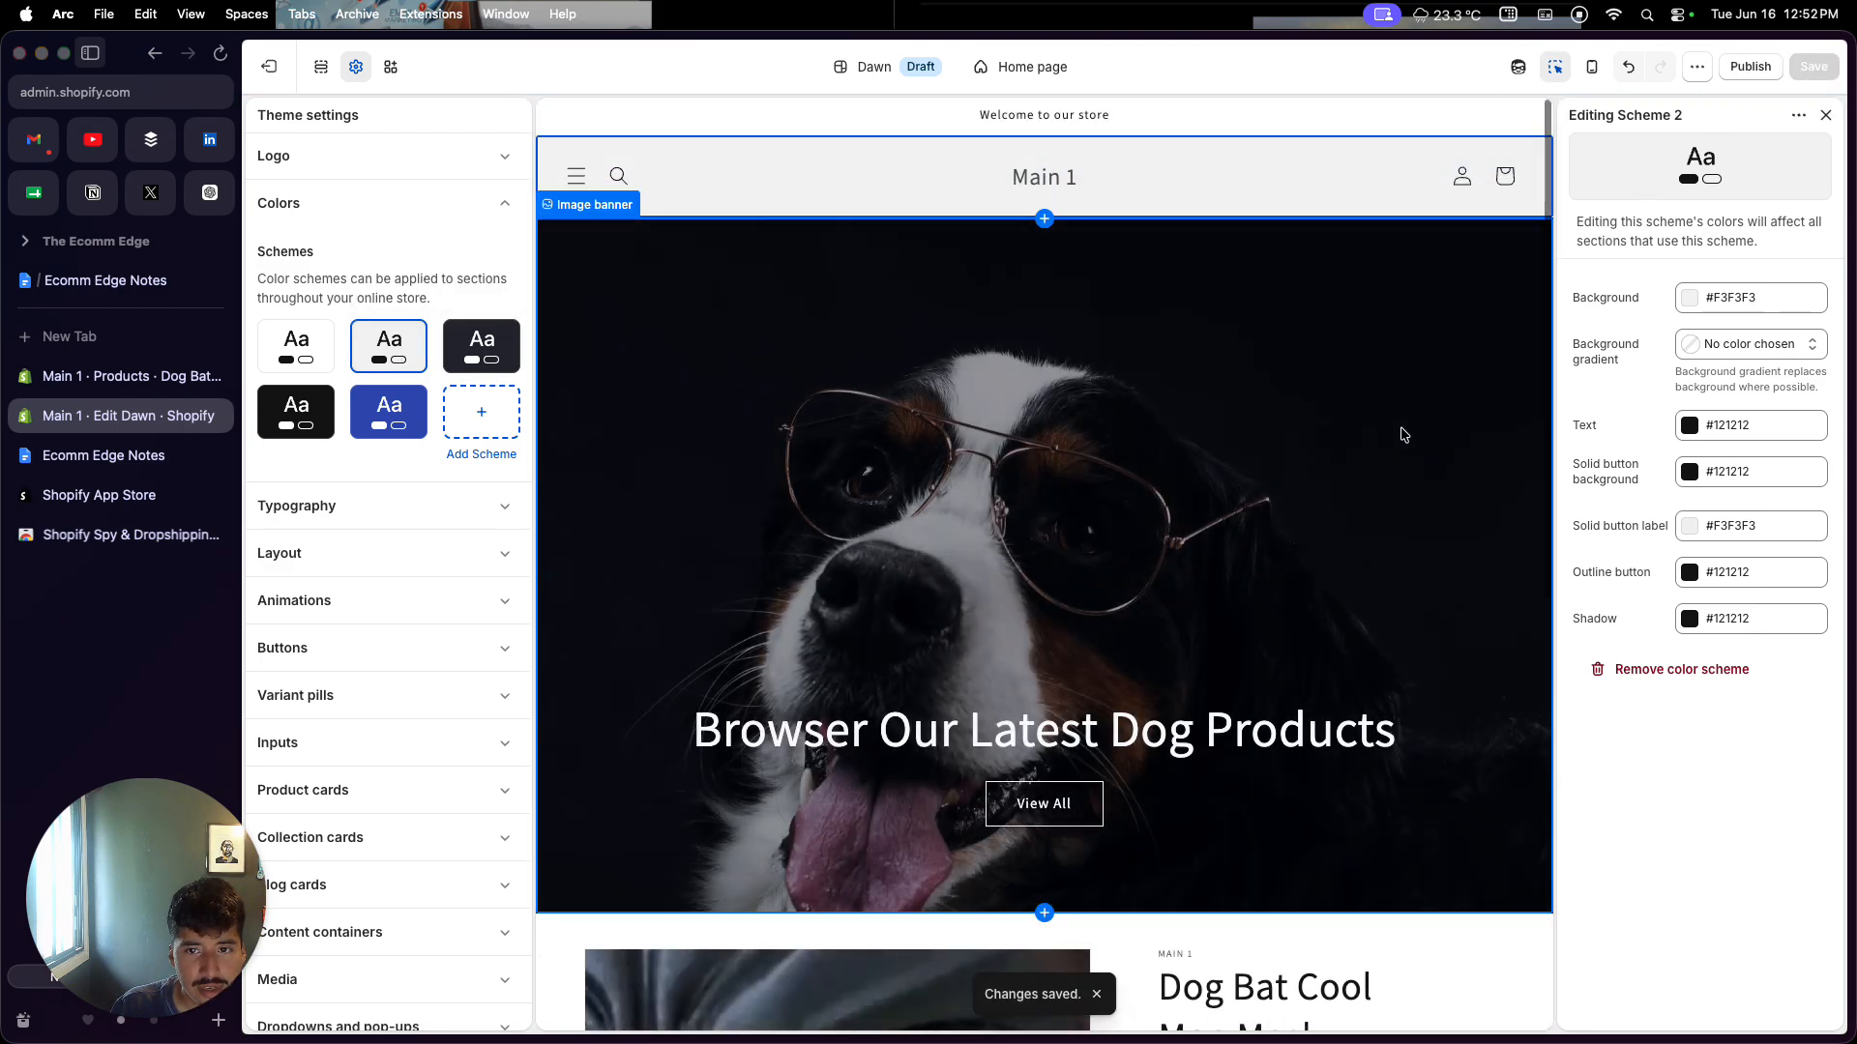
Step: Review the home page preview down to the email signup and open the header's drawer menu to check its links
{"action": "scroll", "coordinate": [1400, 432], "scroll_direction": "down", "scroll_amount": 7}
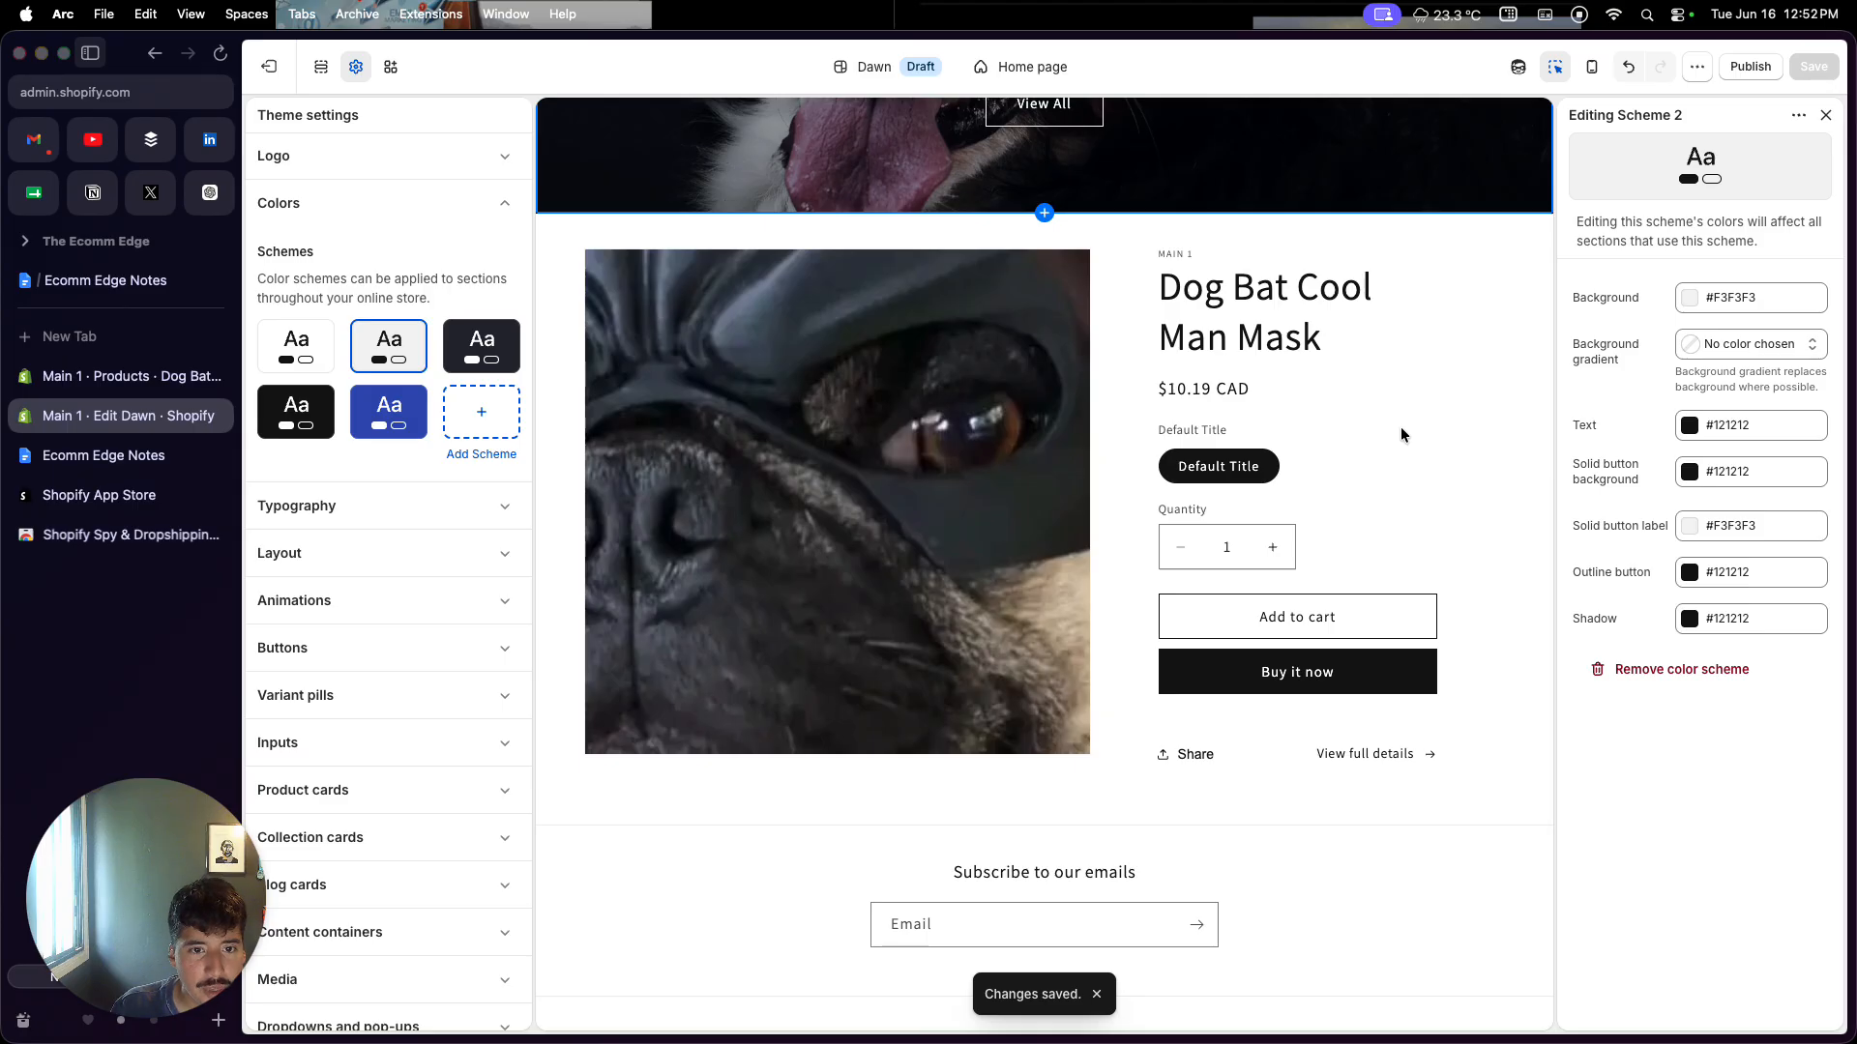
{"action": "scroll", "coordinate": [1401, 426], "scroll_direction": "up", "scroll_amount": 7}
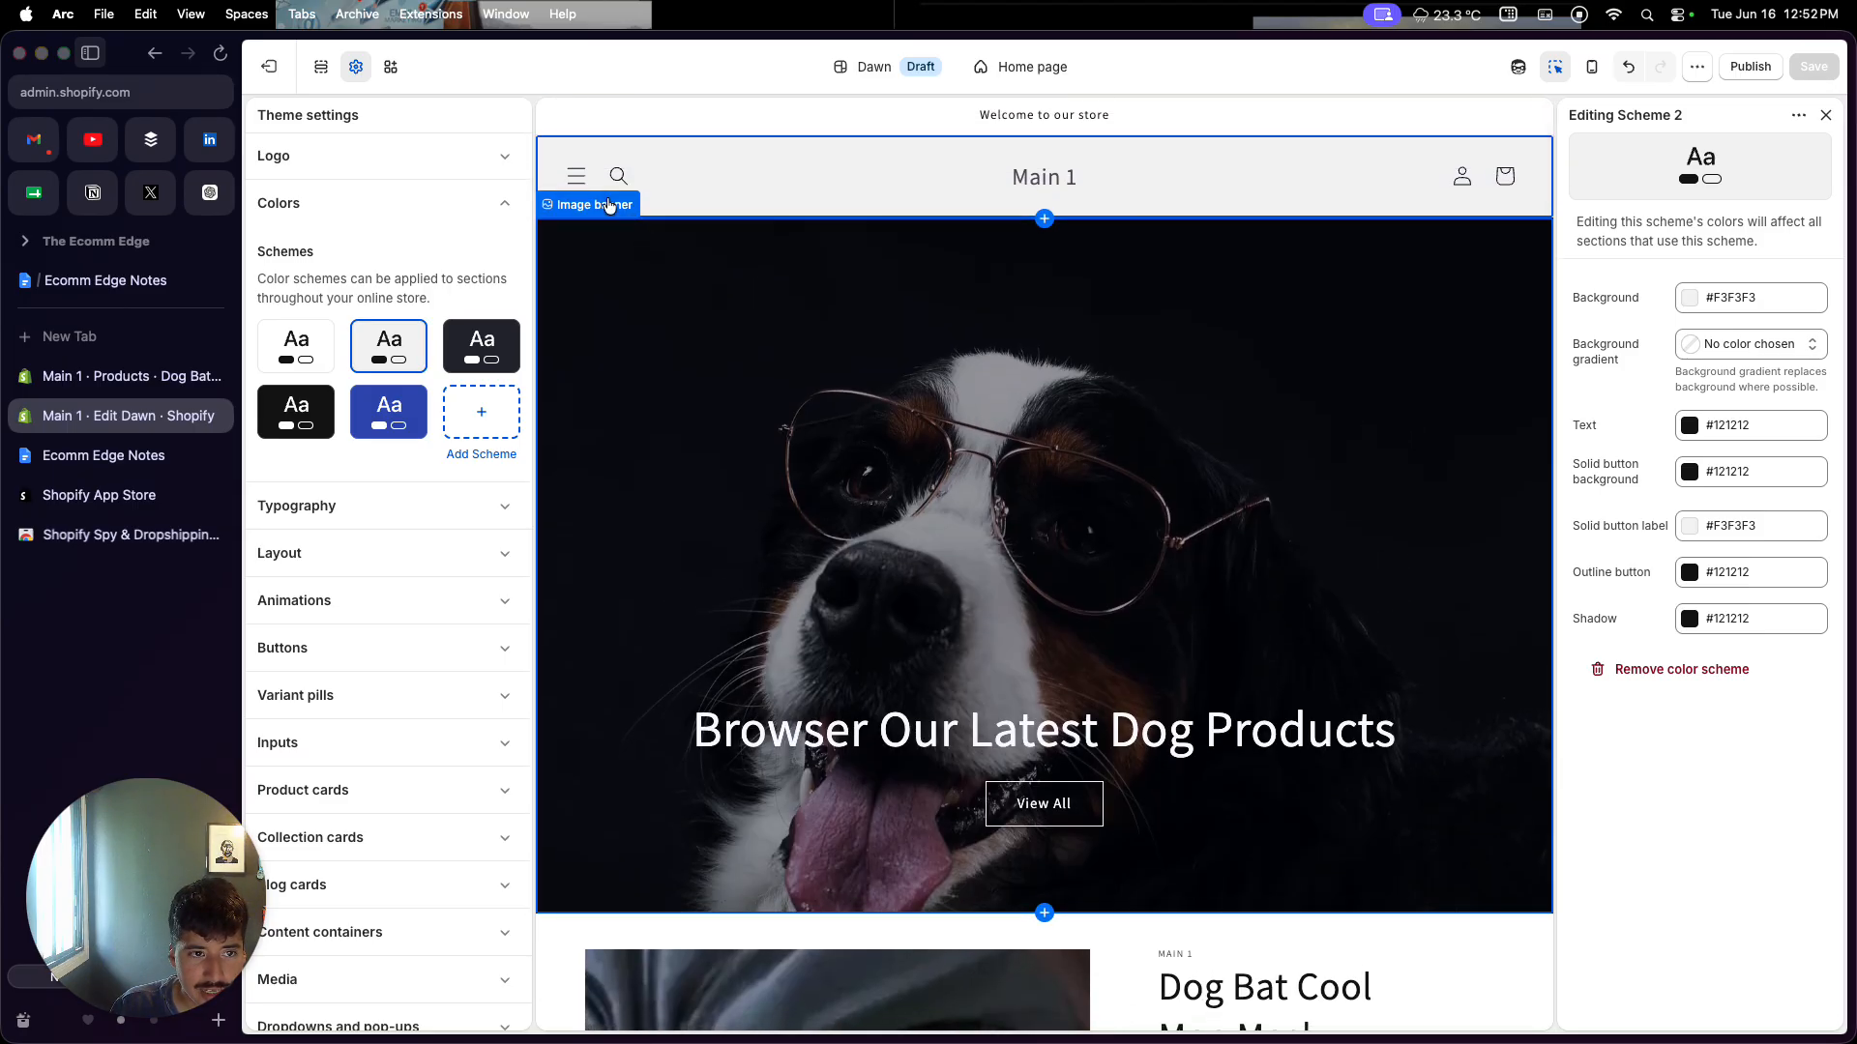
{"action": "left_click", "coordinate": [576, 175]}
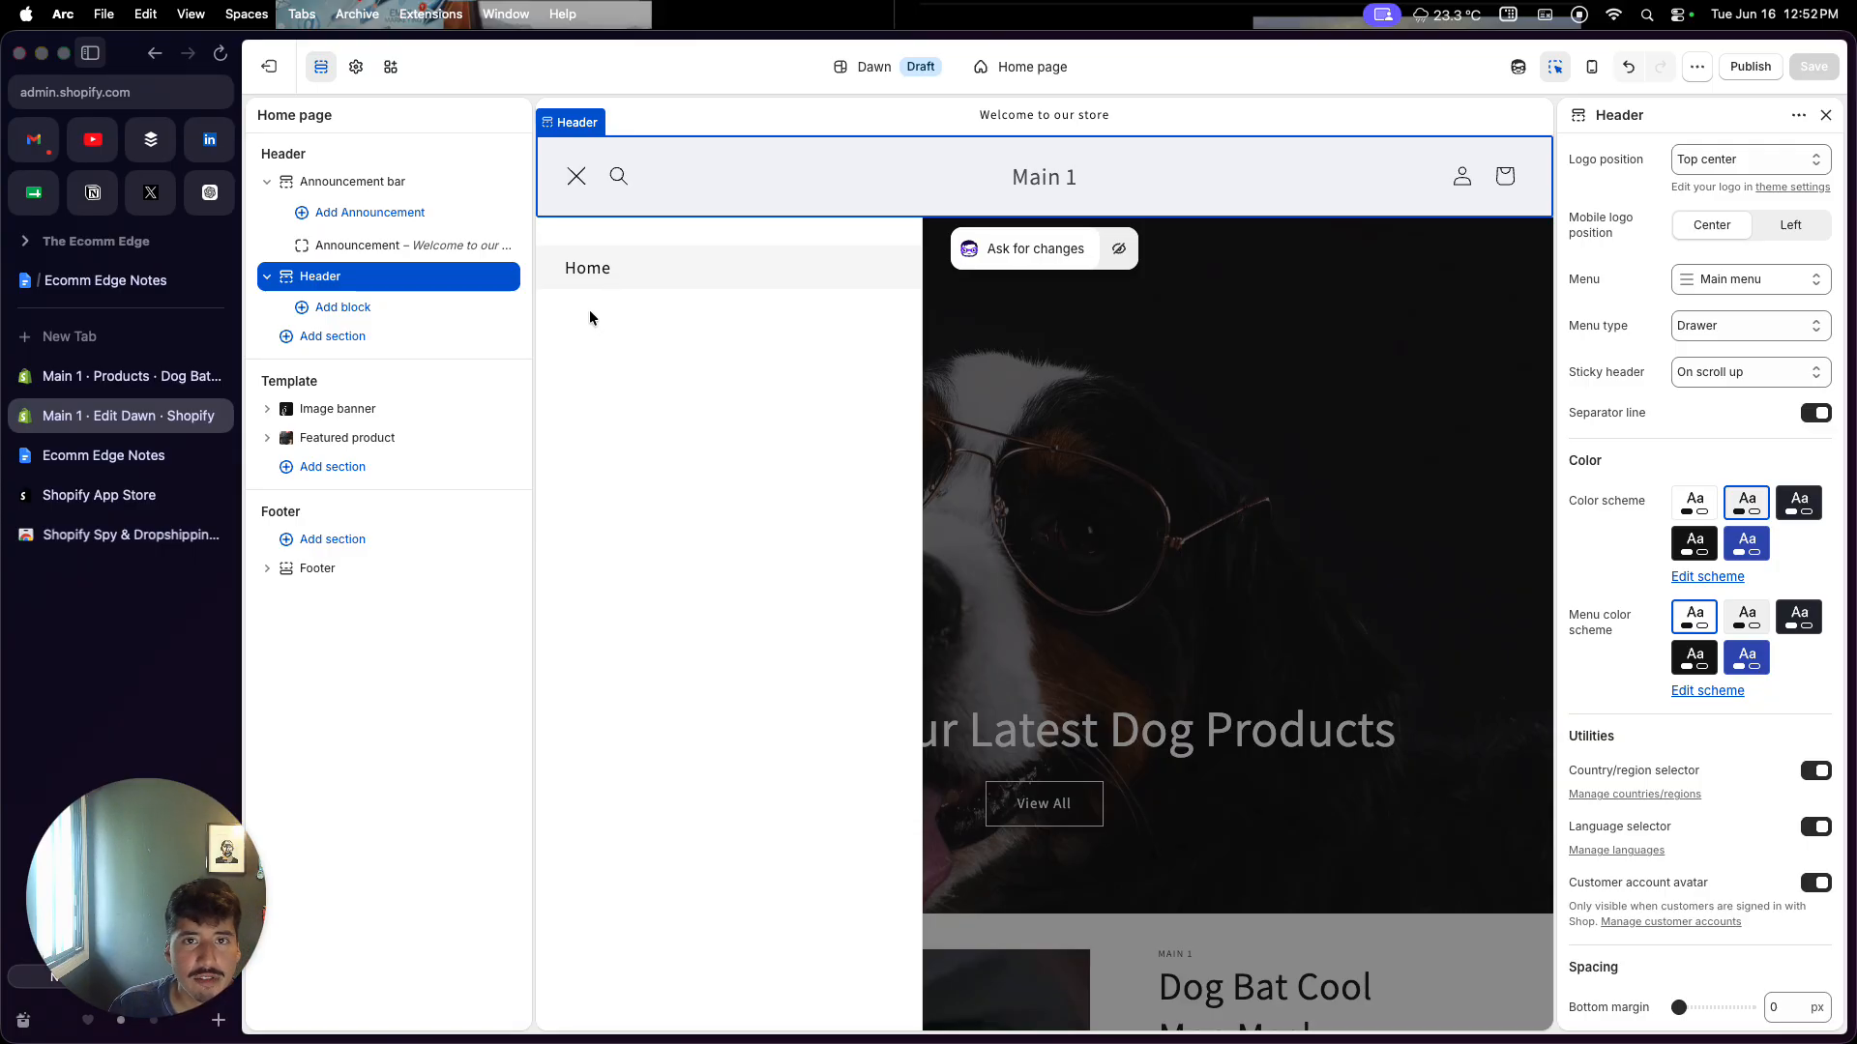
Step: Leave the theme editor and create a visible online store page titled Product Page, then save it
{"action": "left_click", "coordinate": [271, 70]}
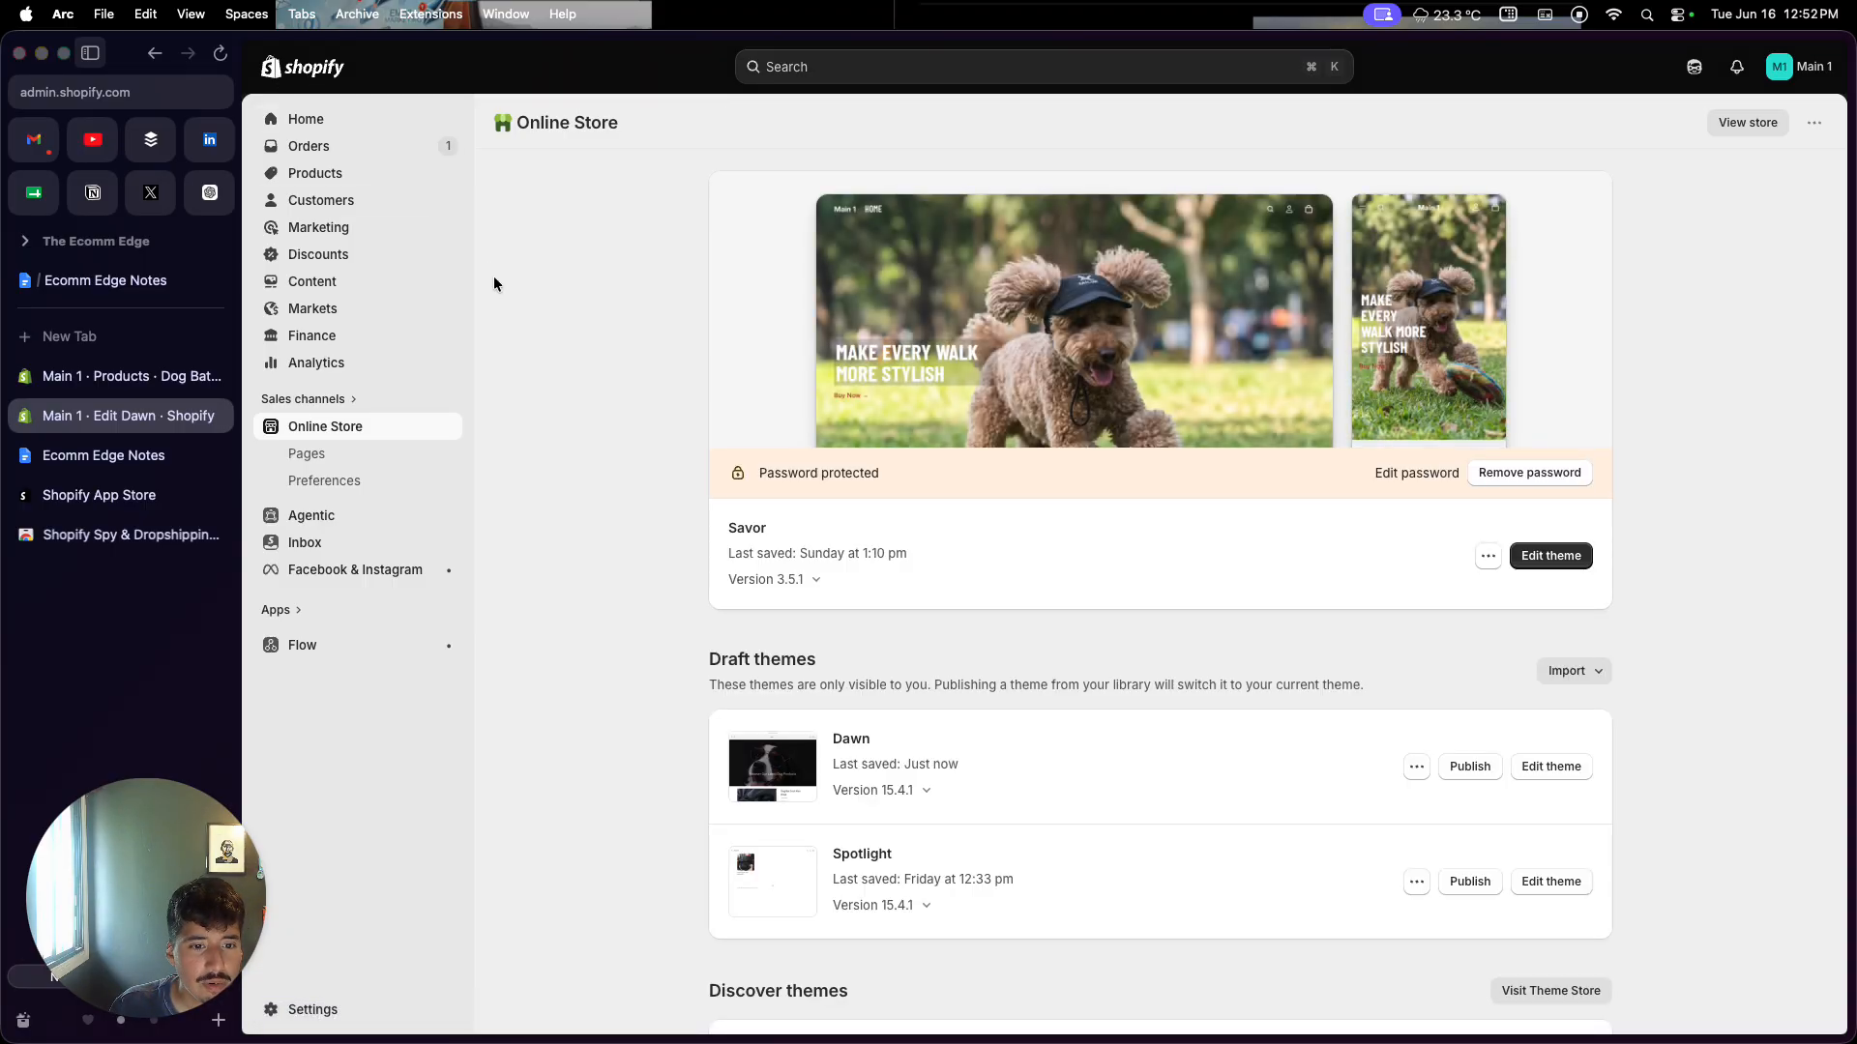
{"action": "left_click", "coordinate": [379, 457]}
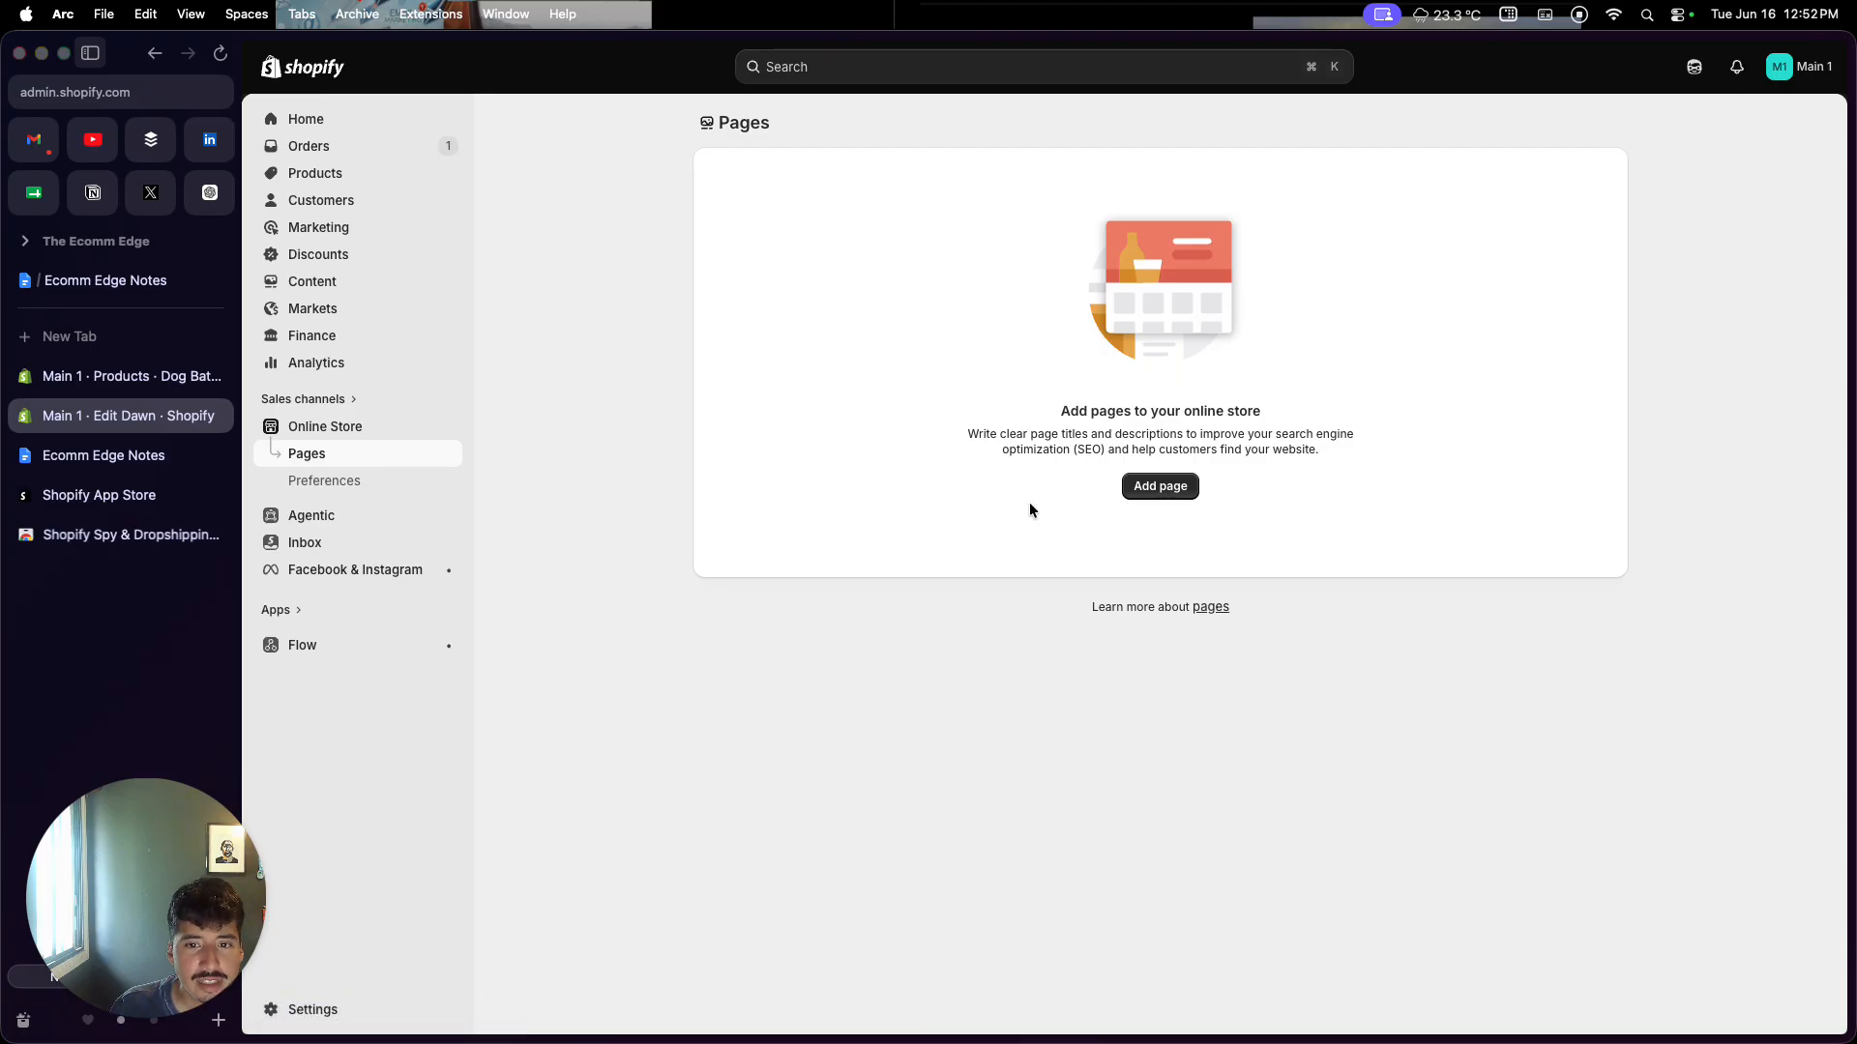
{"action": "left_click", "coordinate": [1176, 494]}
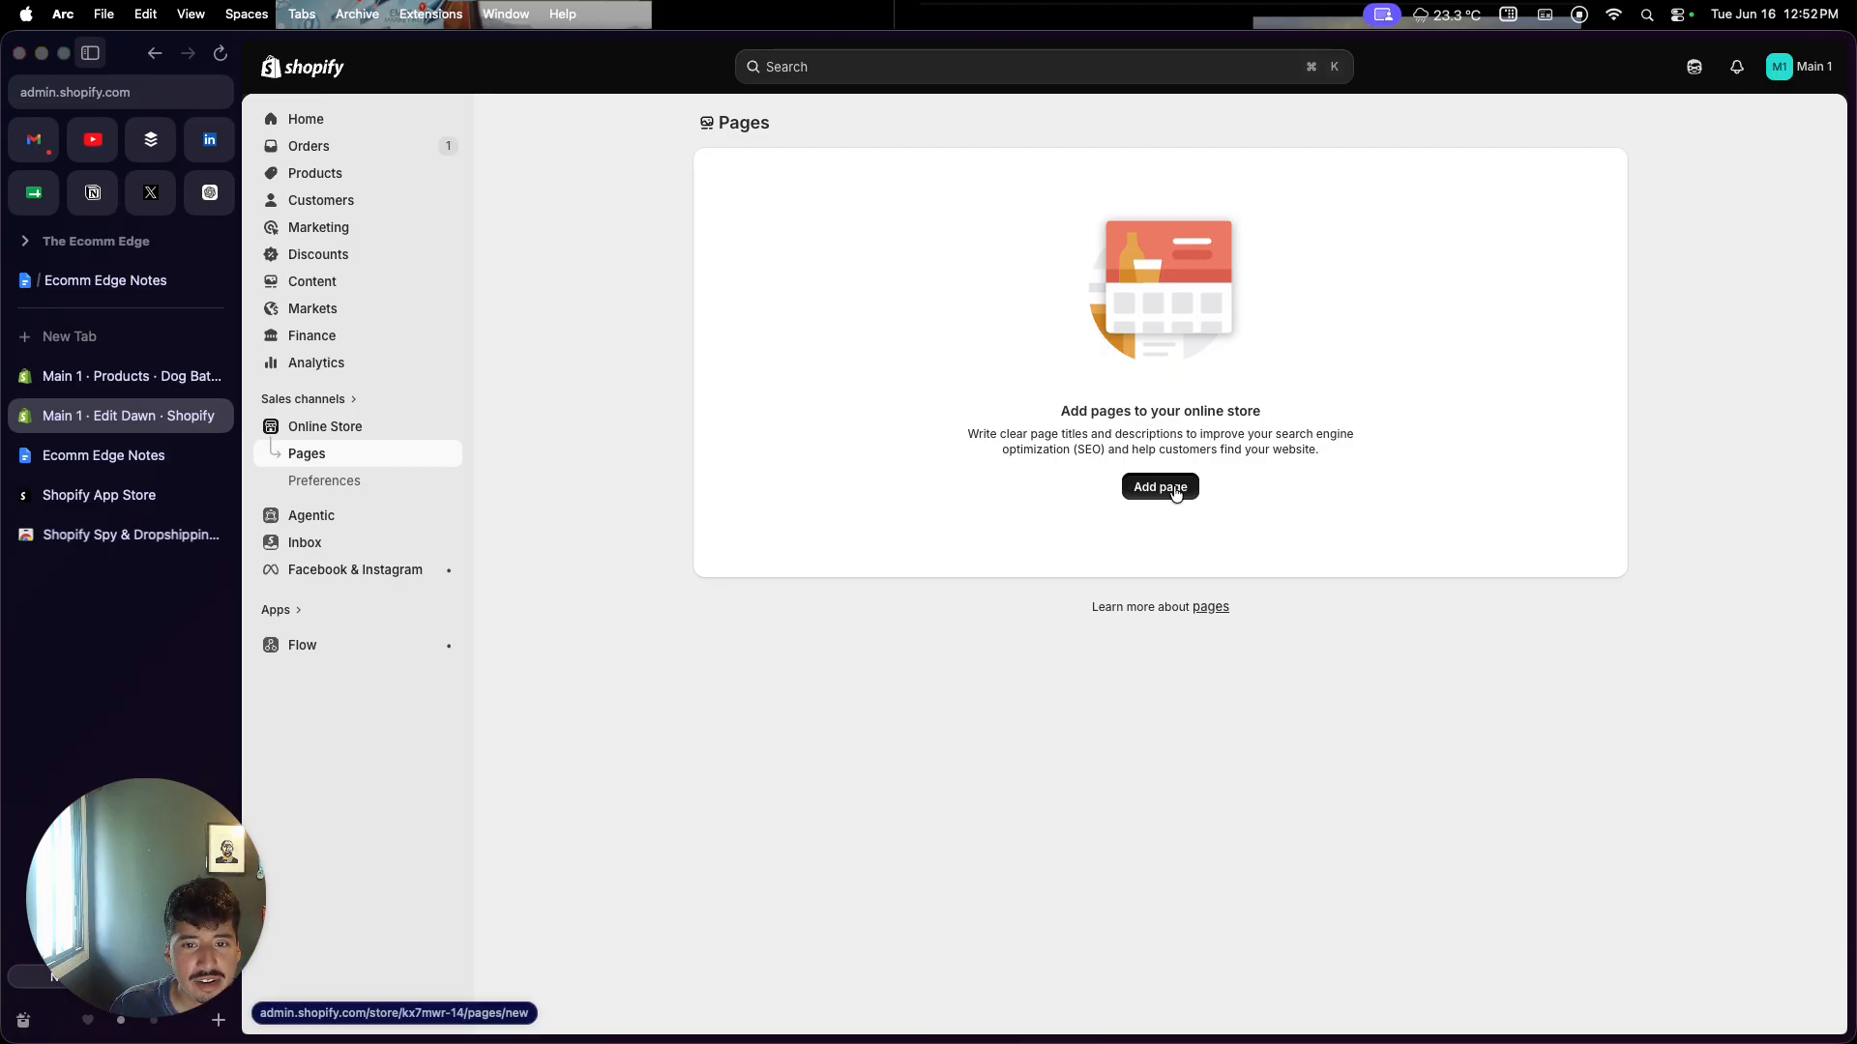
{"action": "left_click", "coordinate": [930, 204]}
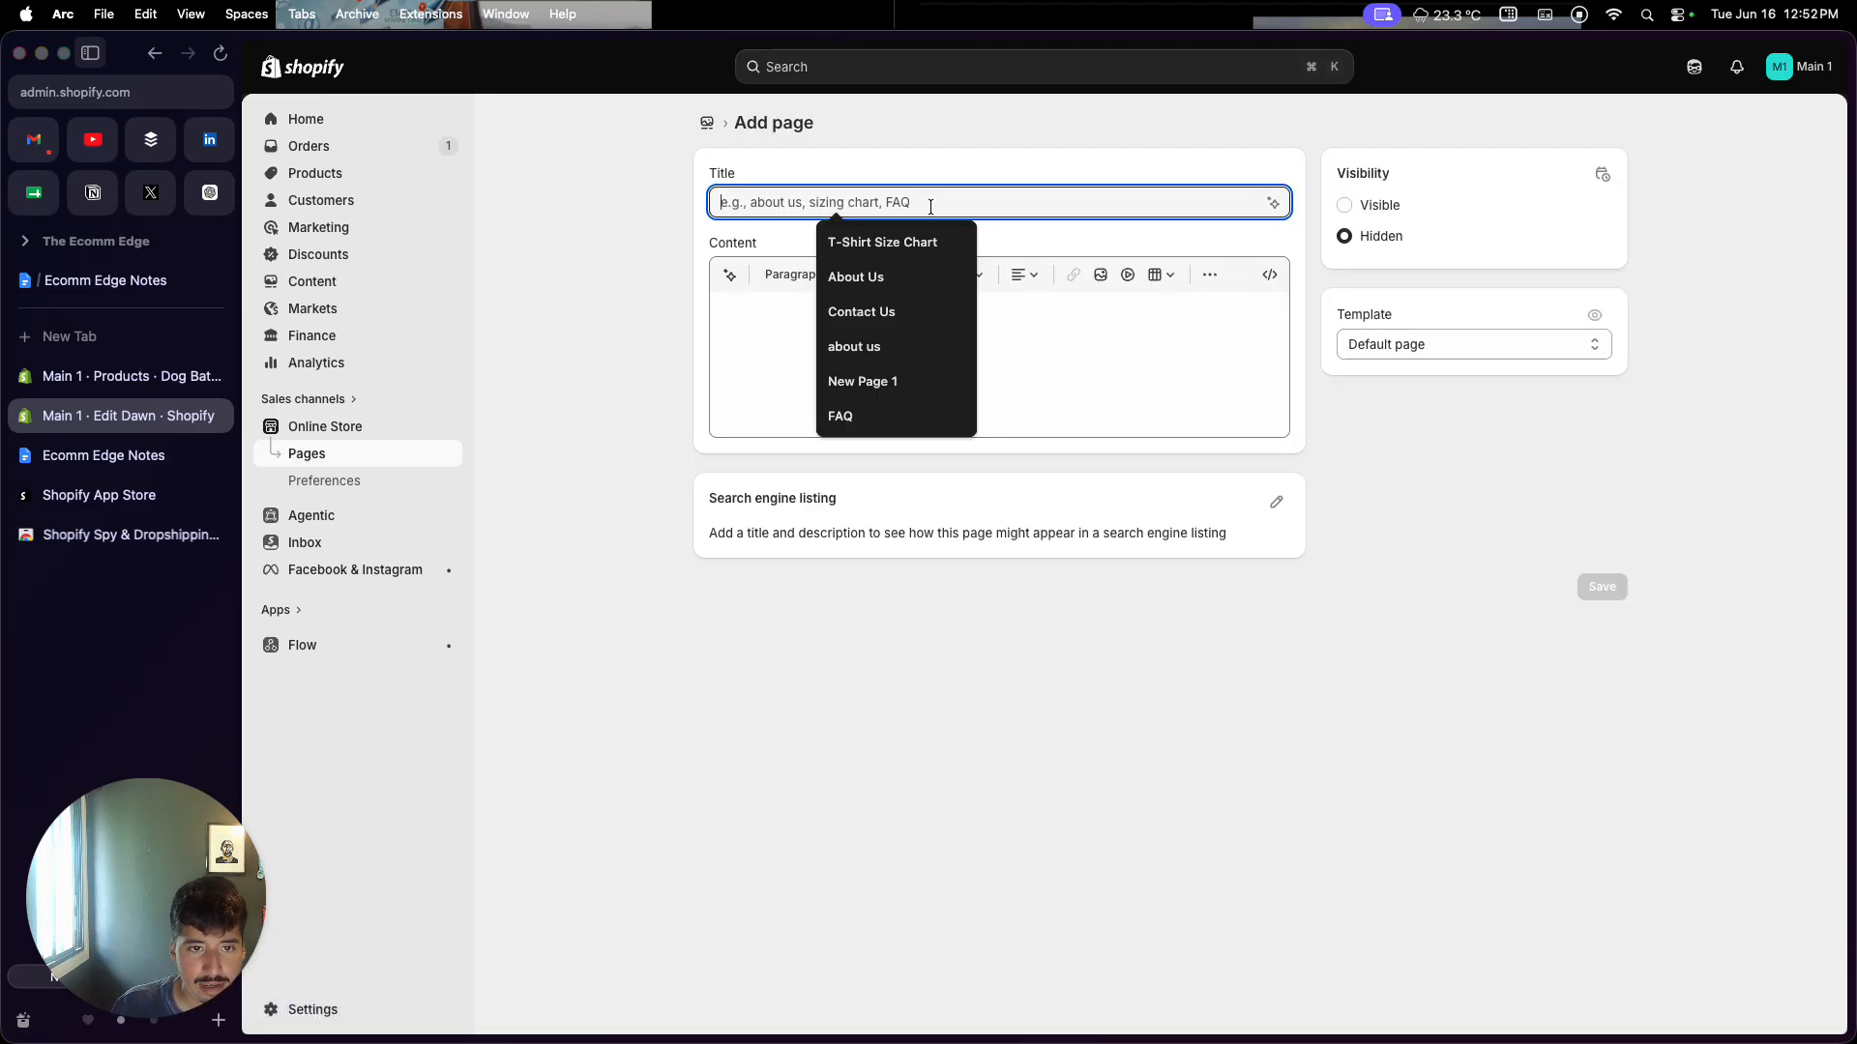
{"action": "type", "text": "Product Page"}
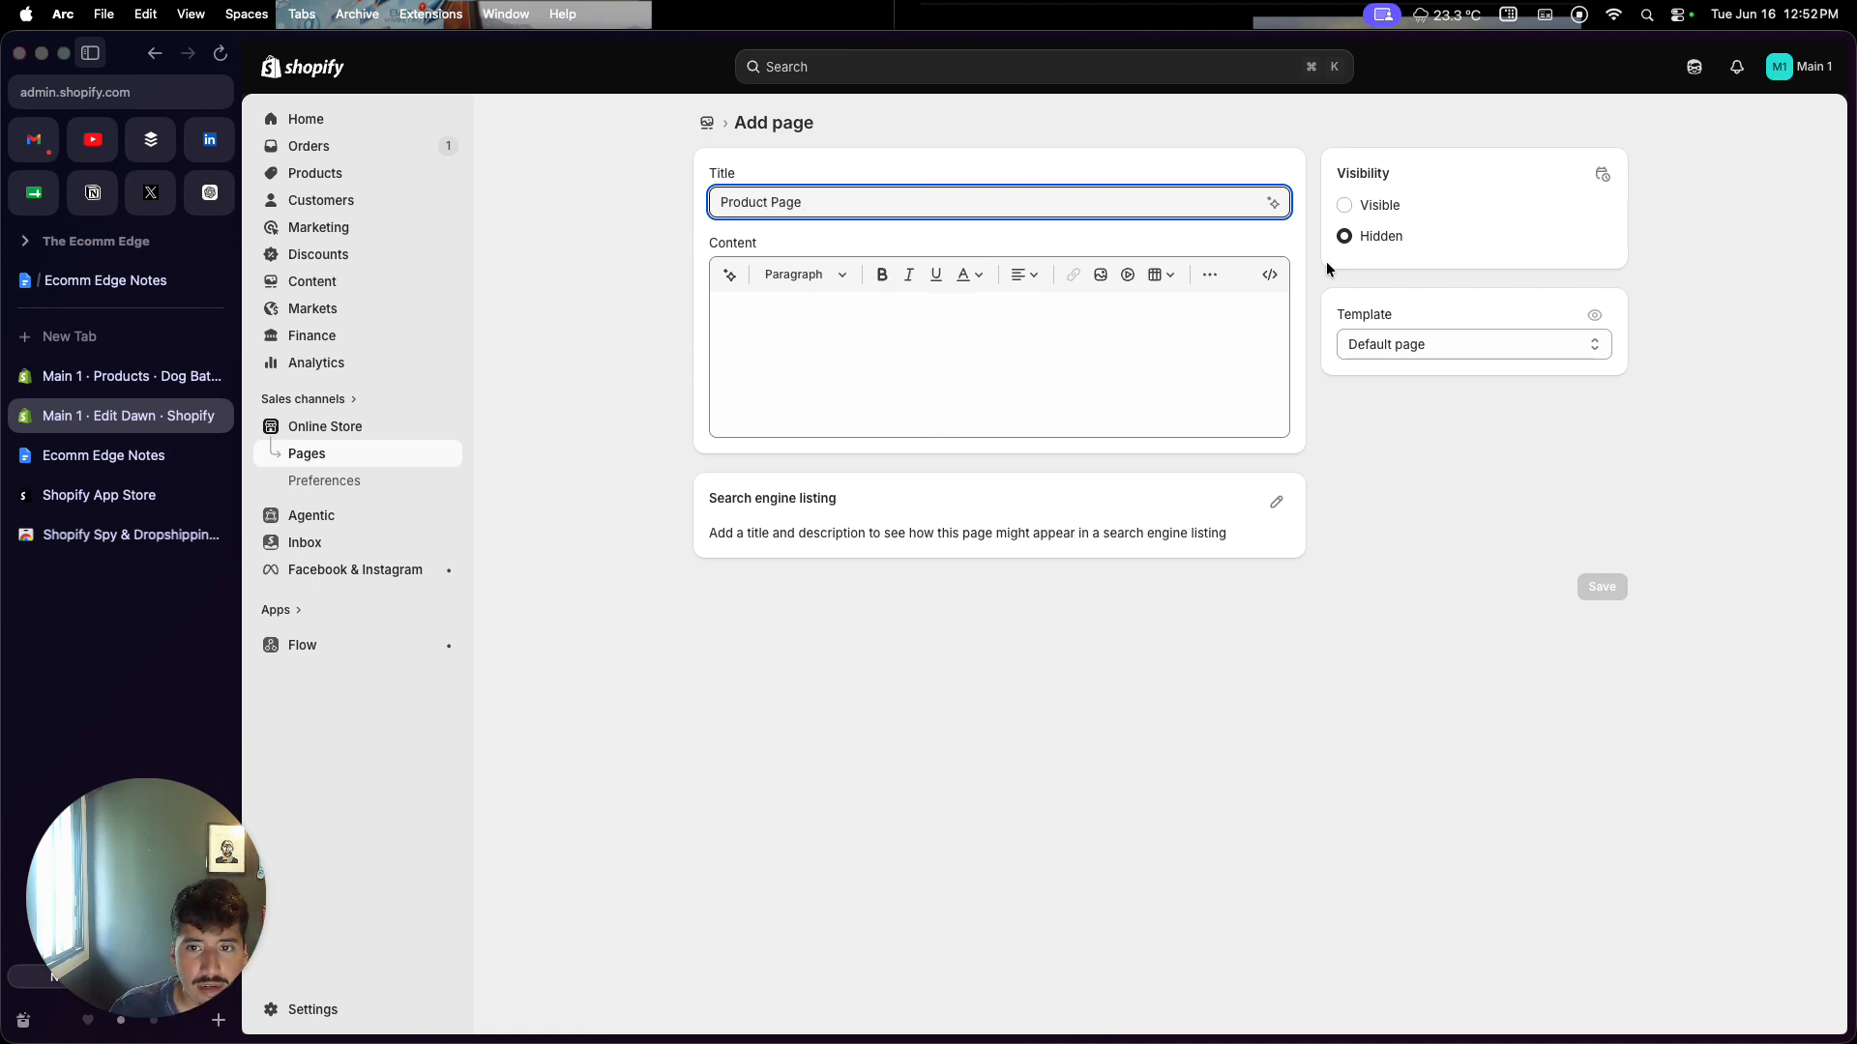
{"action": "left_click", "coordinate": [1364, 211]}
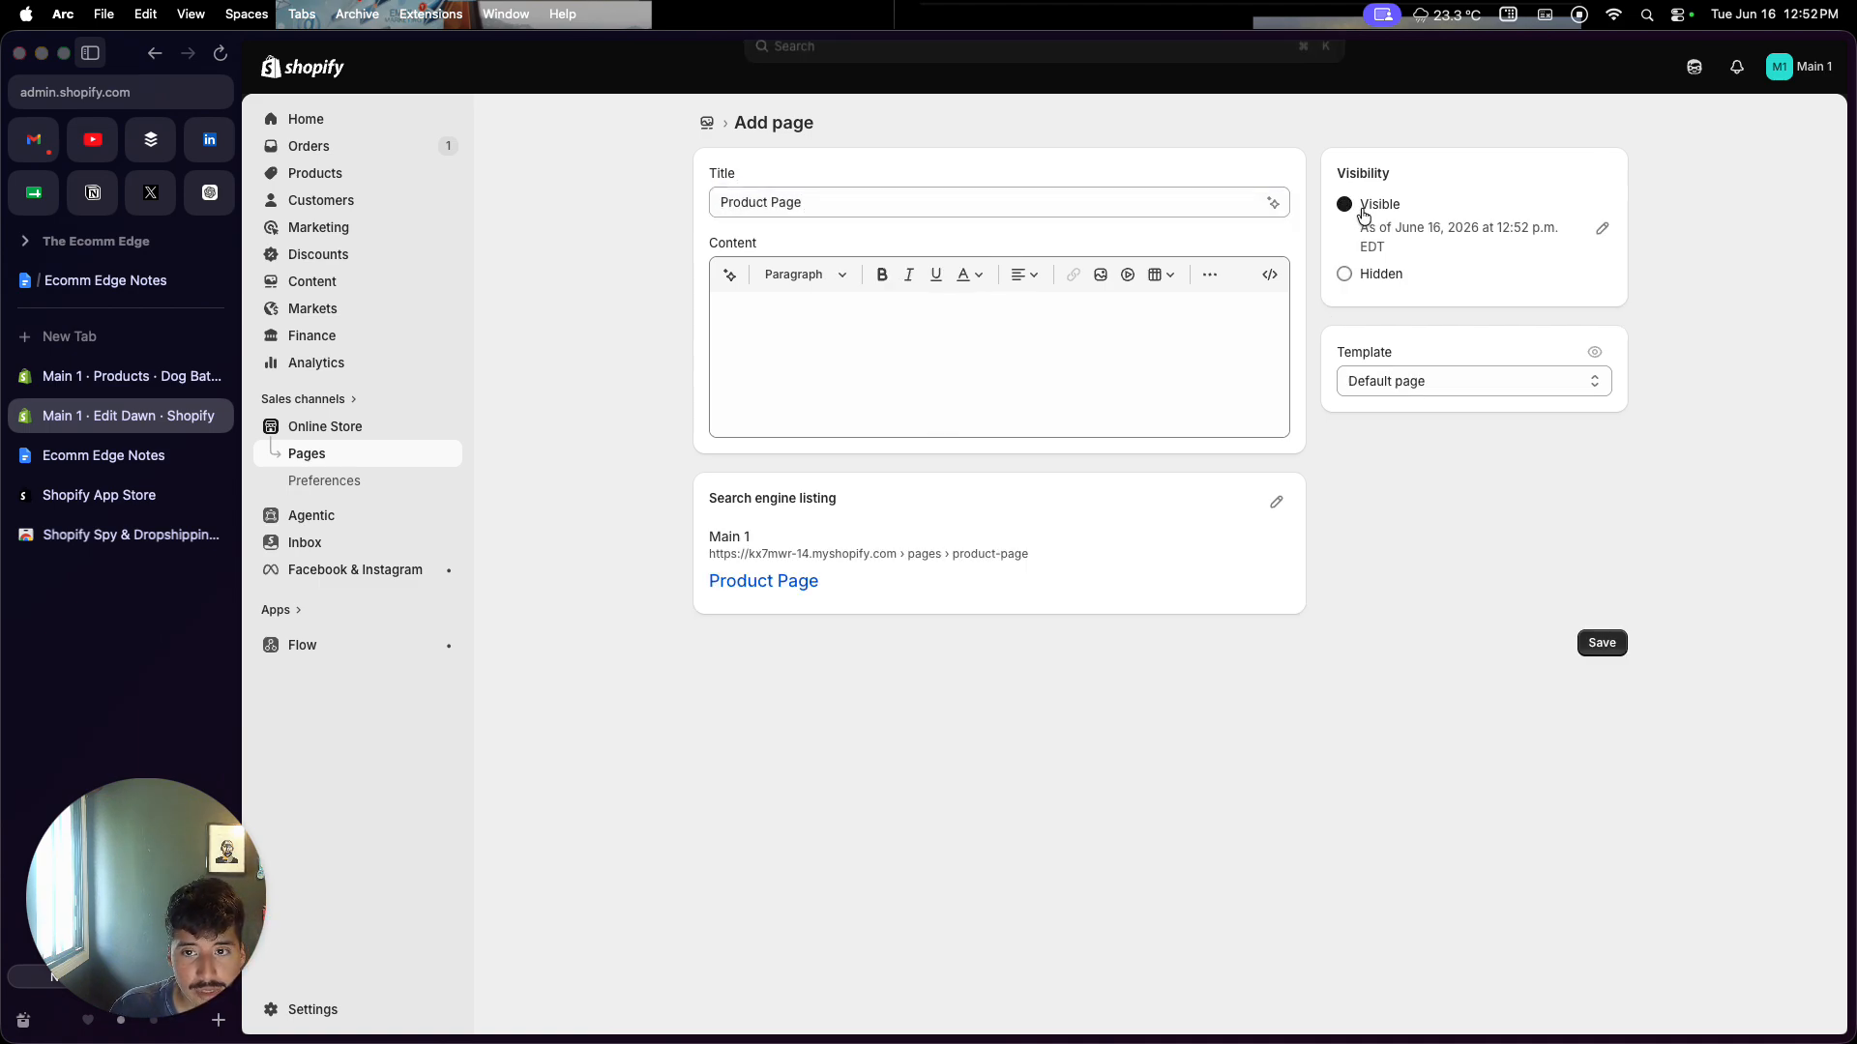
{"action": "left_click", "coordinate": [1601, 643]}
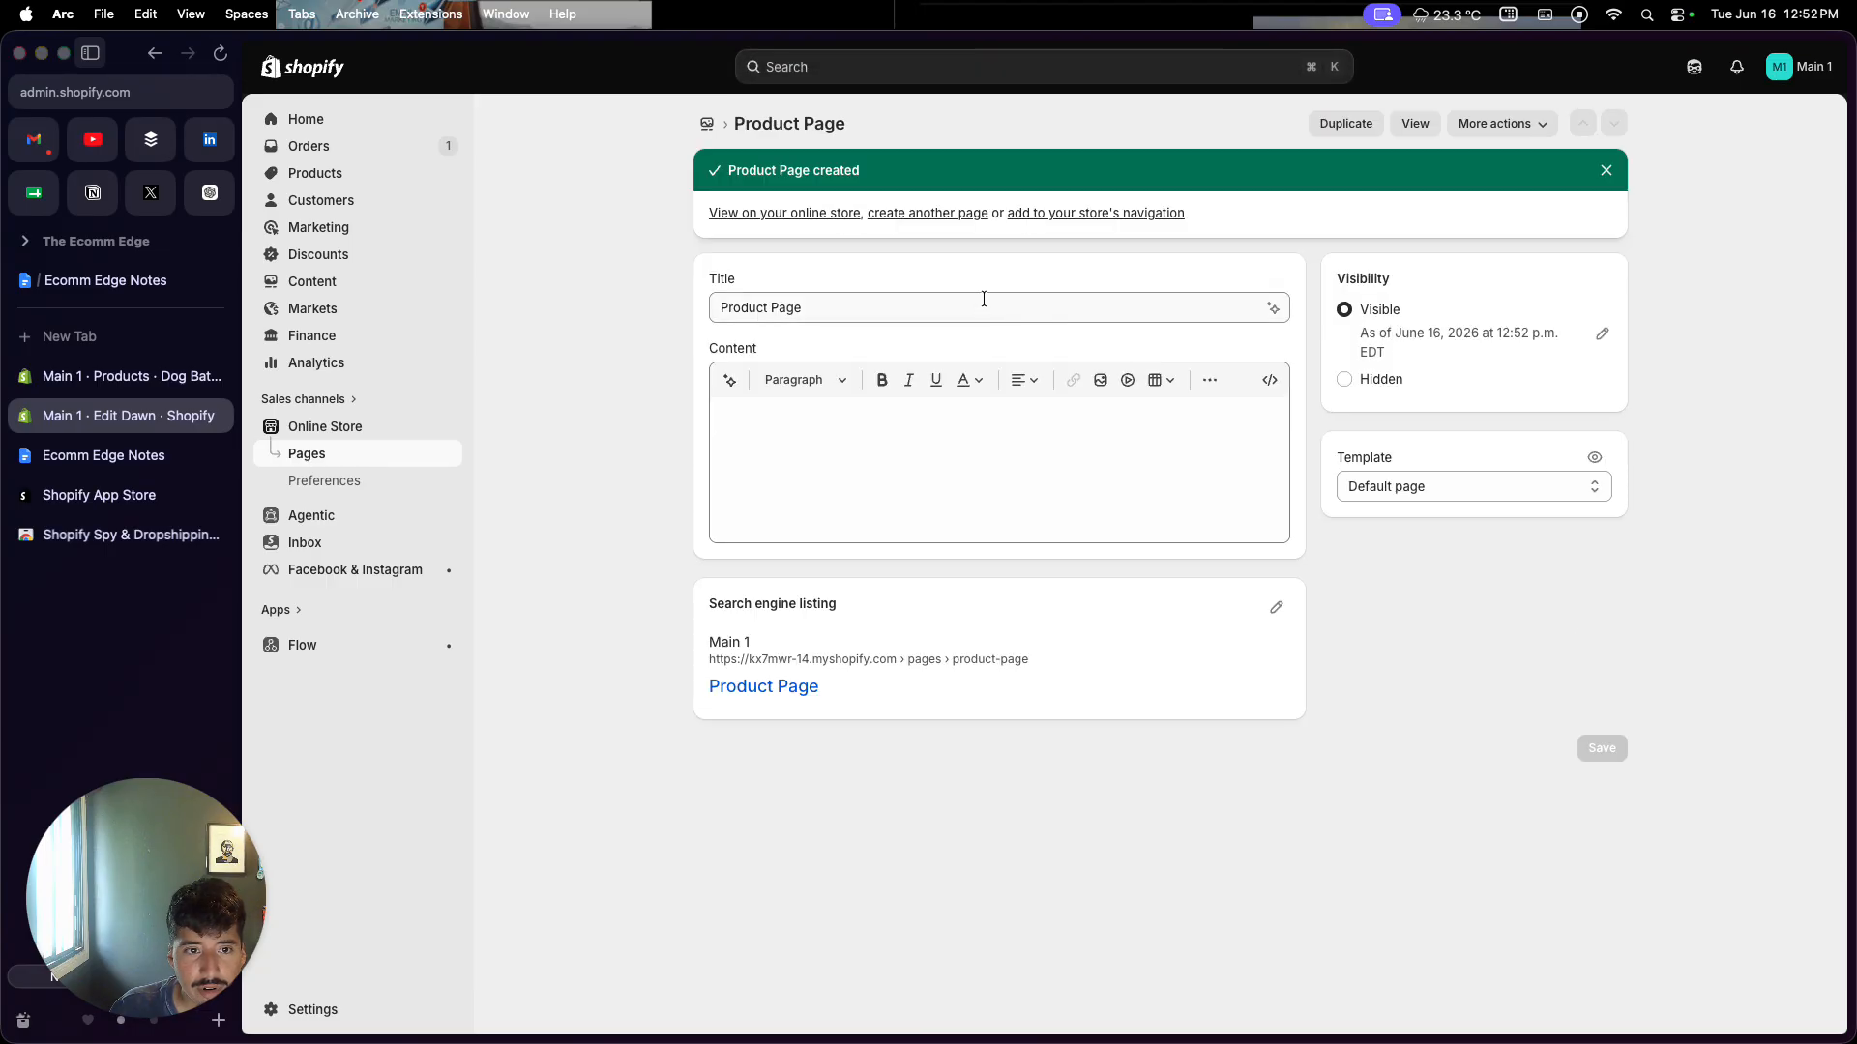
Step: Start another page titled About Us and set its visibility to Visible
{"action": "left_click", "coordinate": [915, 221]}
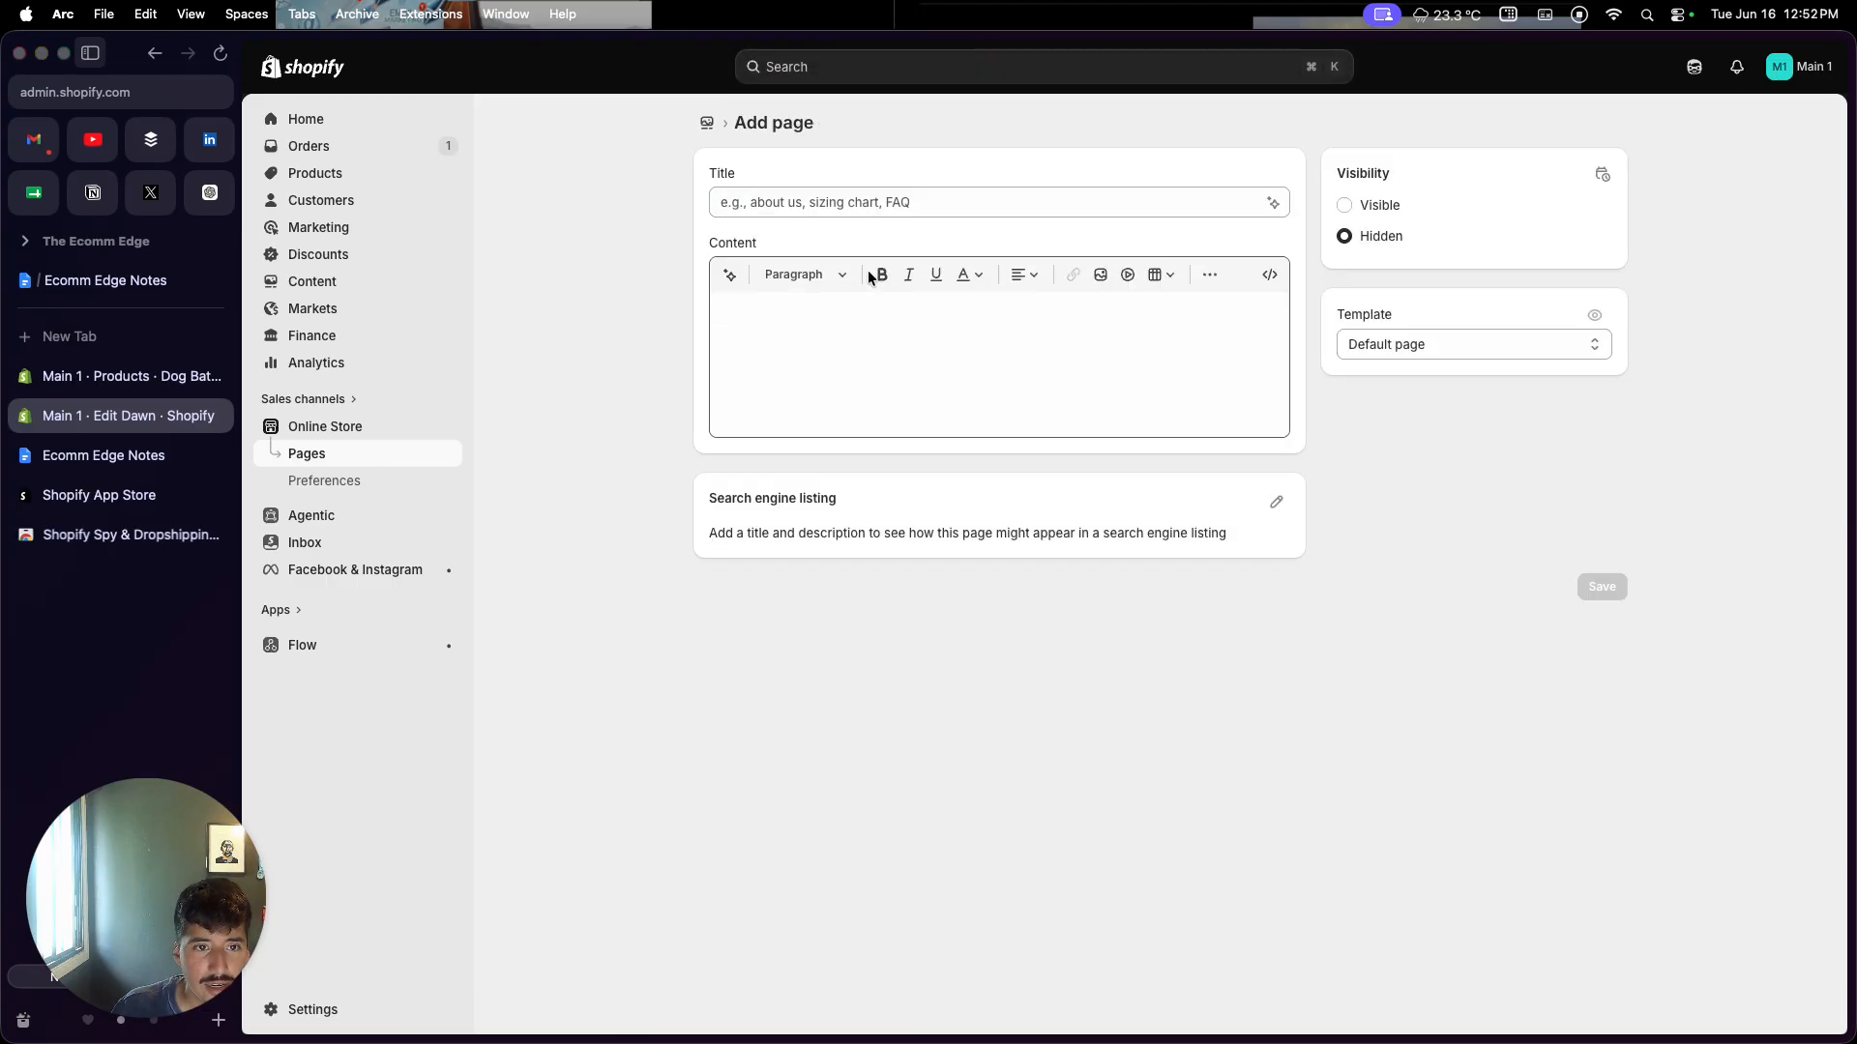
{"action": "type", "text": "About Us"}
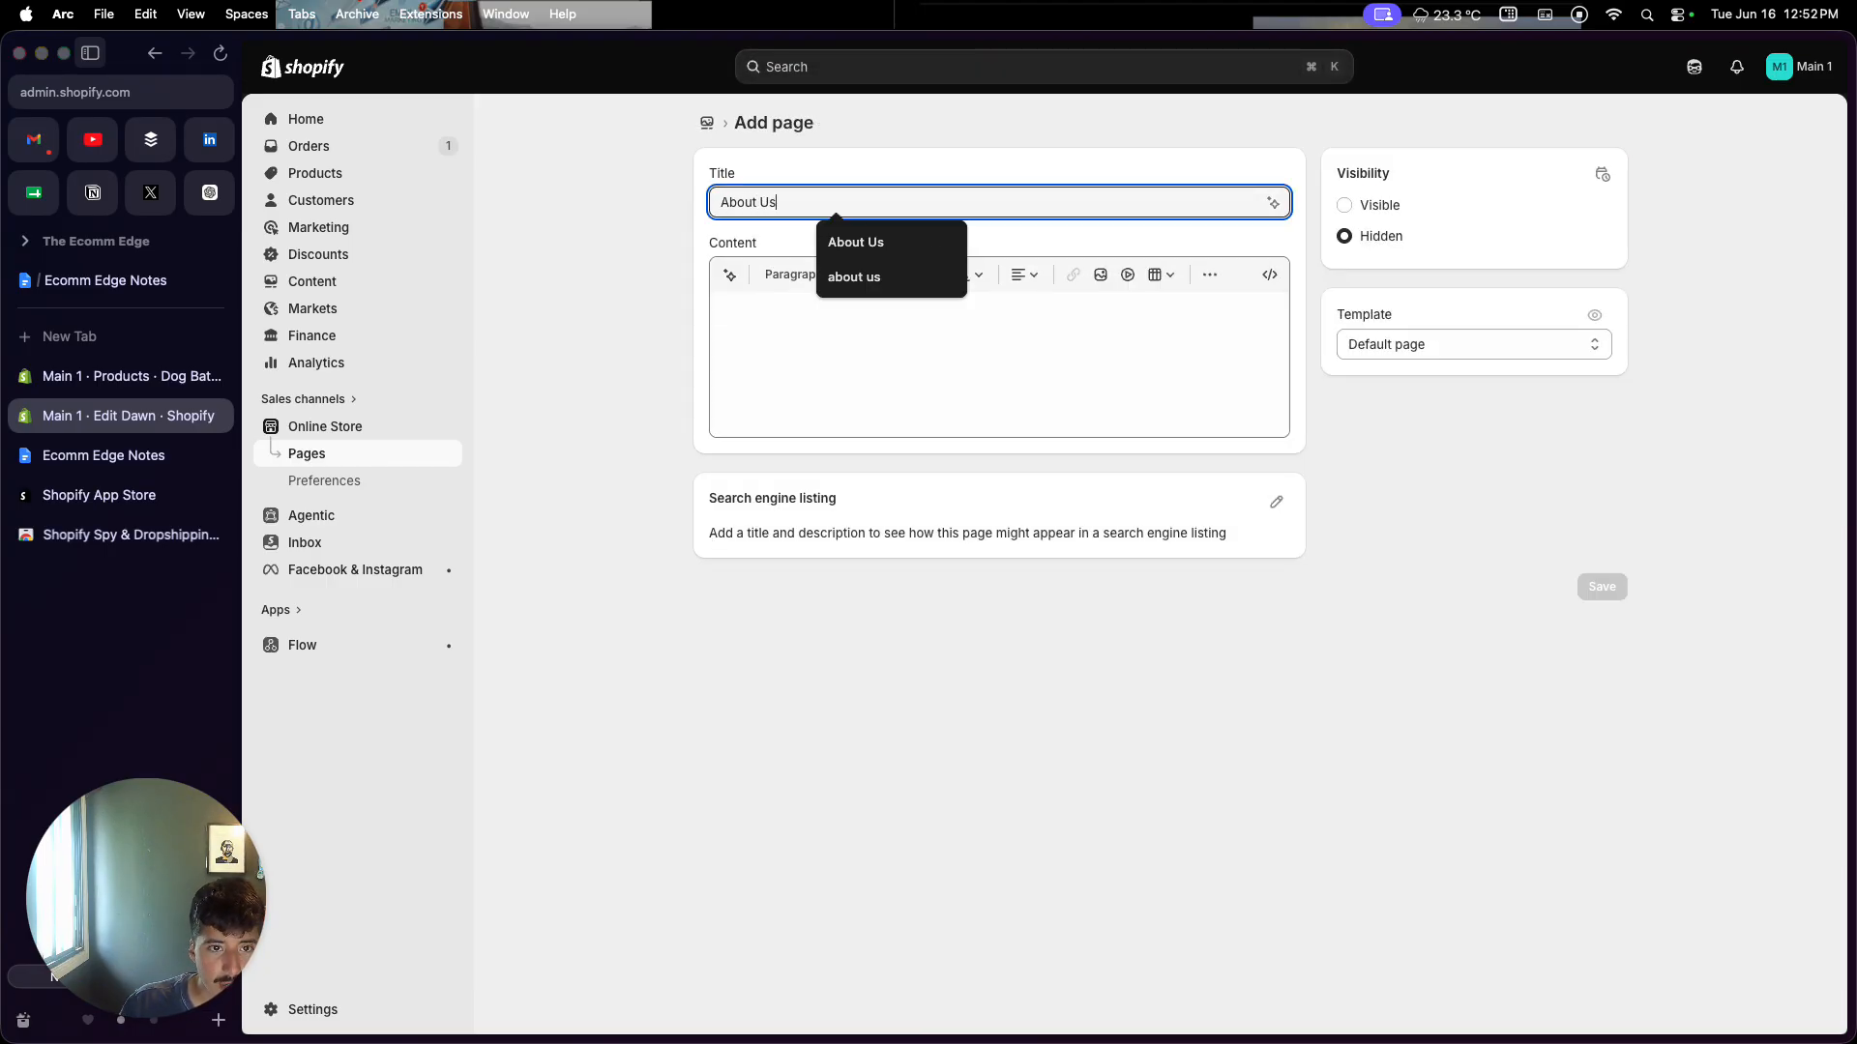
{"action": "left_click", "coordinate": [1378, 204]}
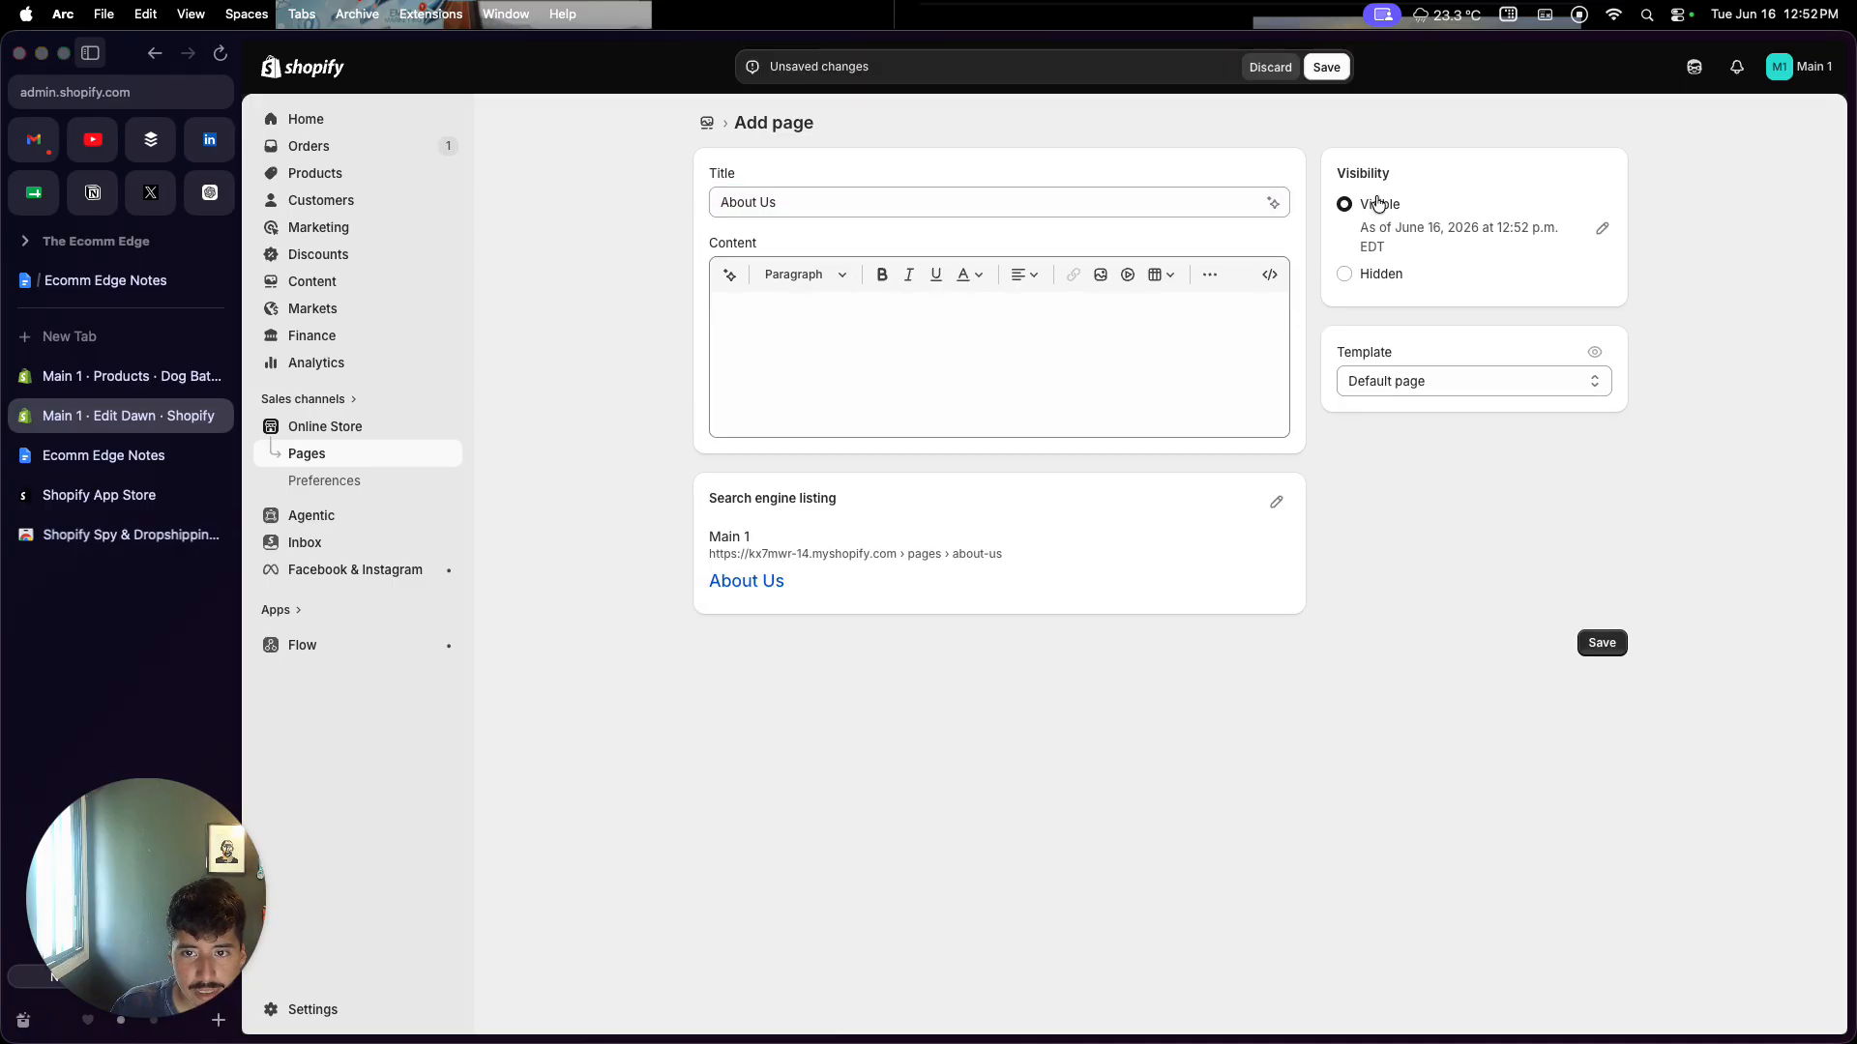
Step: Switch to the Ecomm Edge Notes document and copy the About Us text, from its welcome heading to the closing thank-you, out of the Content section
{"action": "left_click", "coordinate": [125, 455]}
{"action": "left_click", "coordinate": [292, 189]}
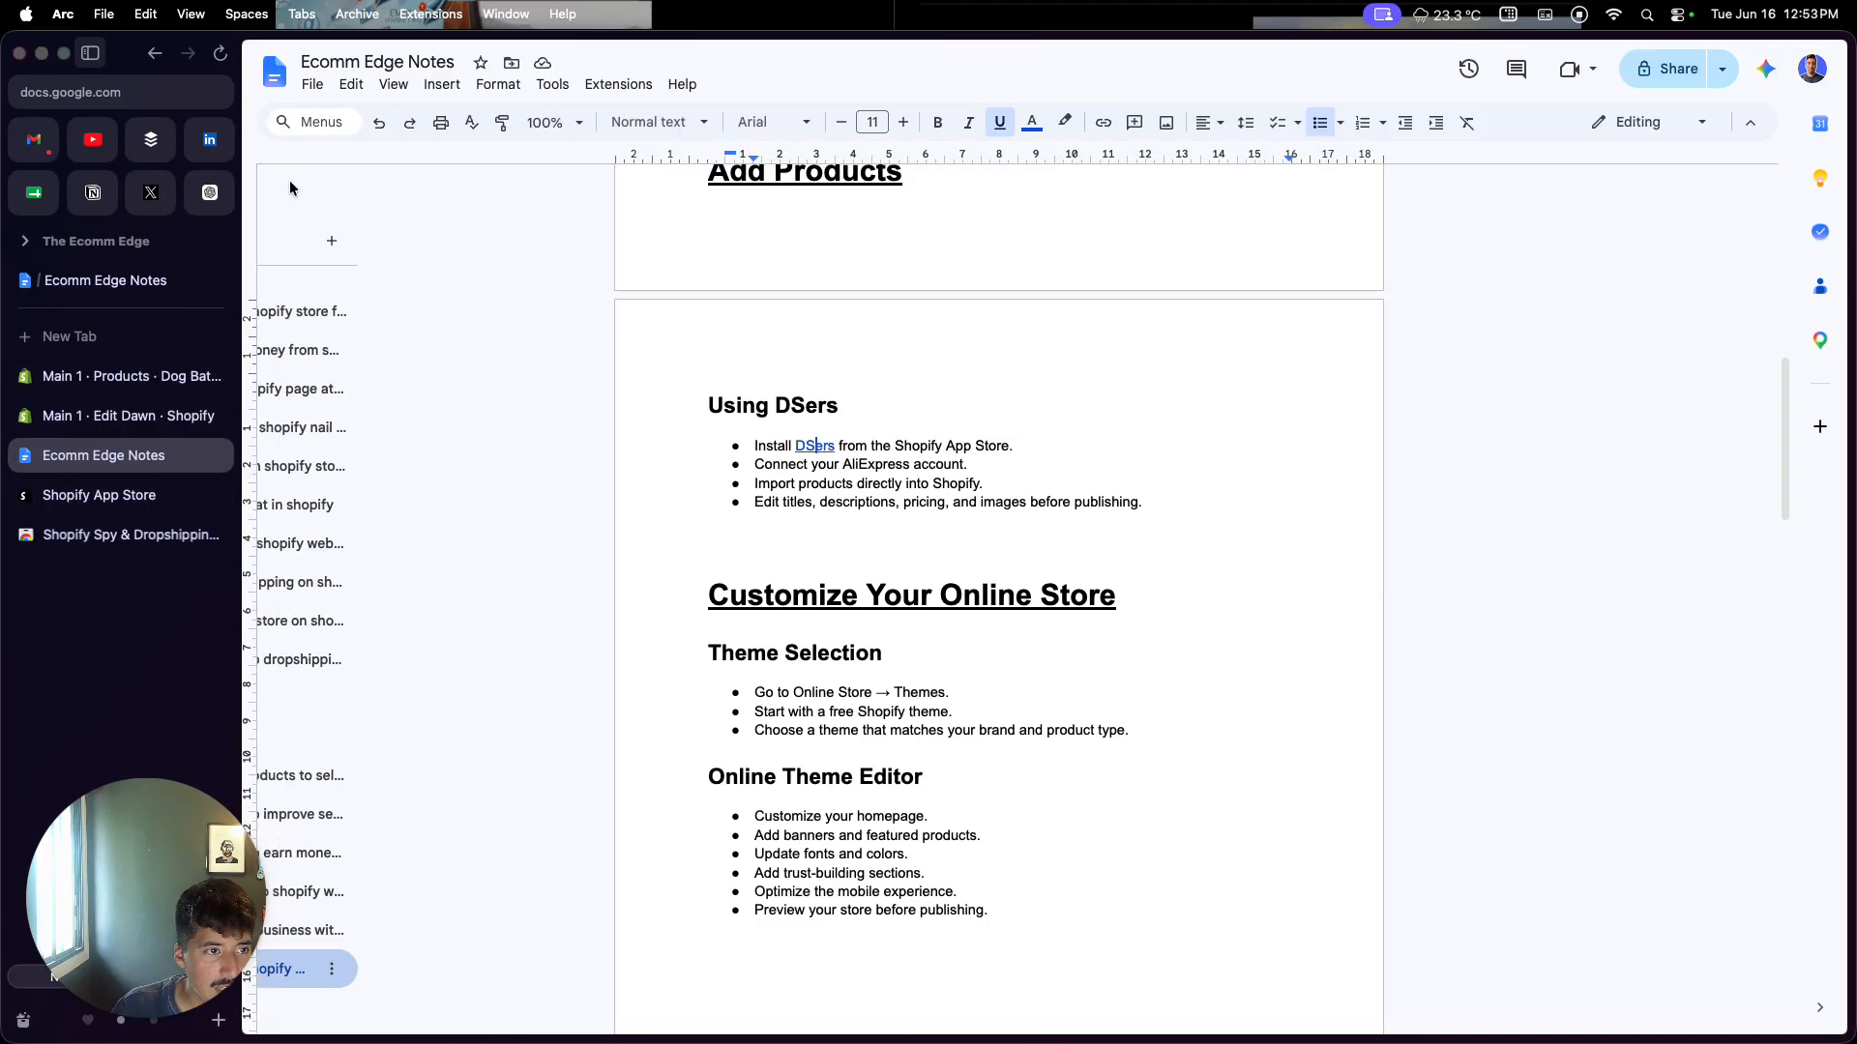
{"action": "left_click", "coordinate": [343, 1008]}
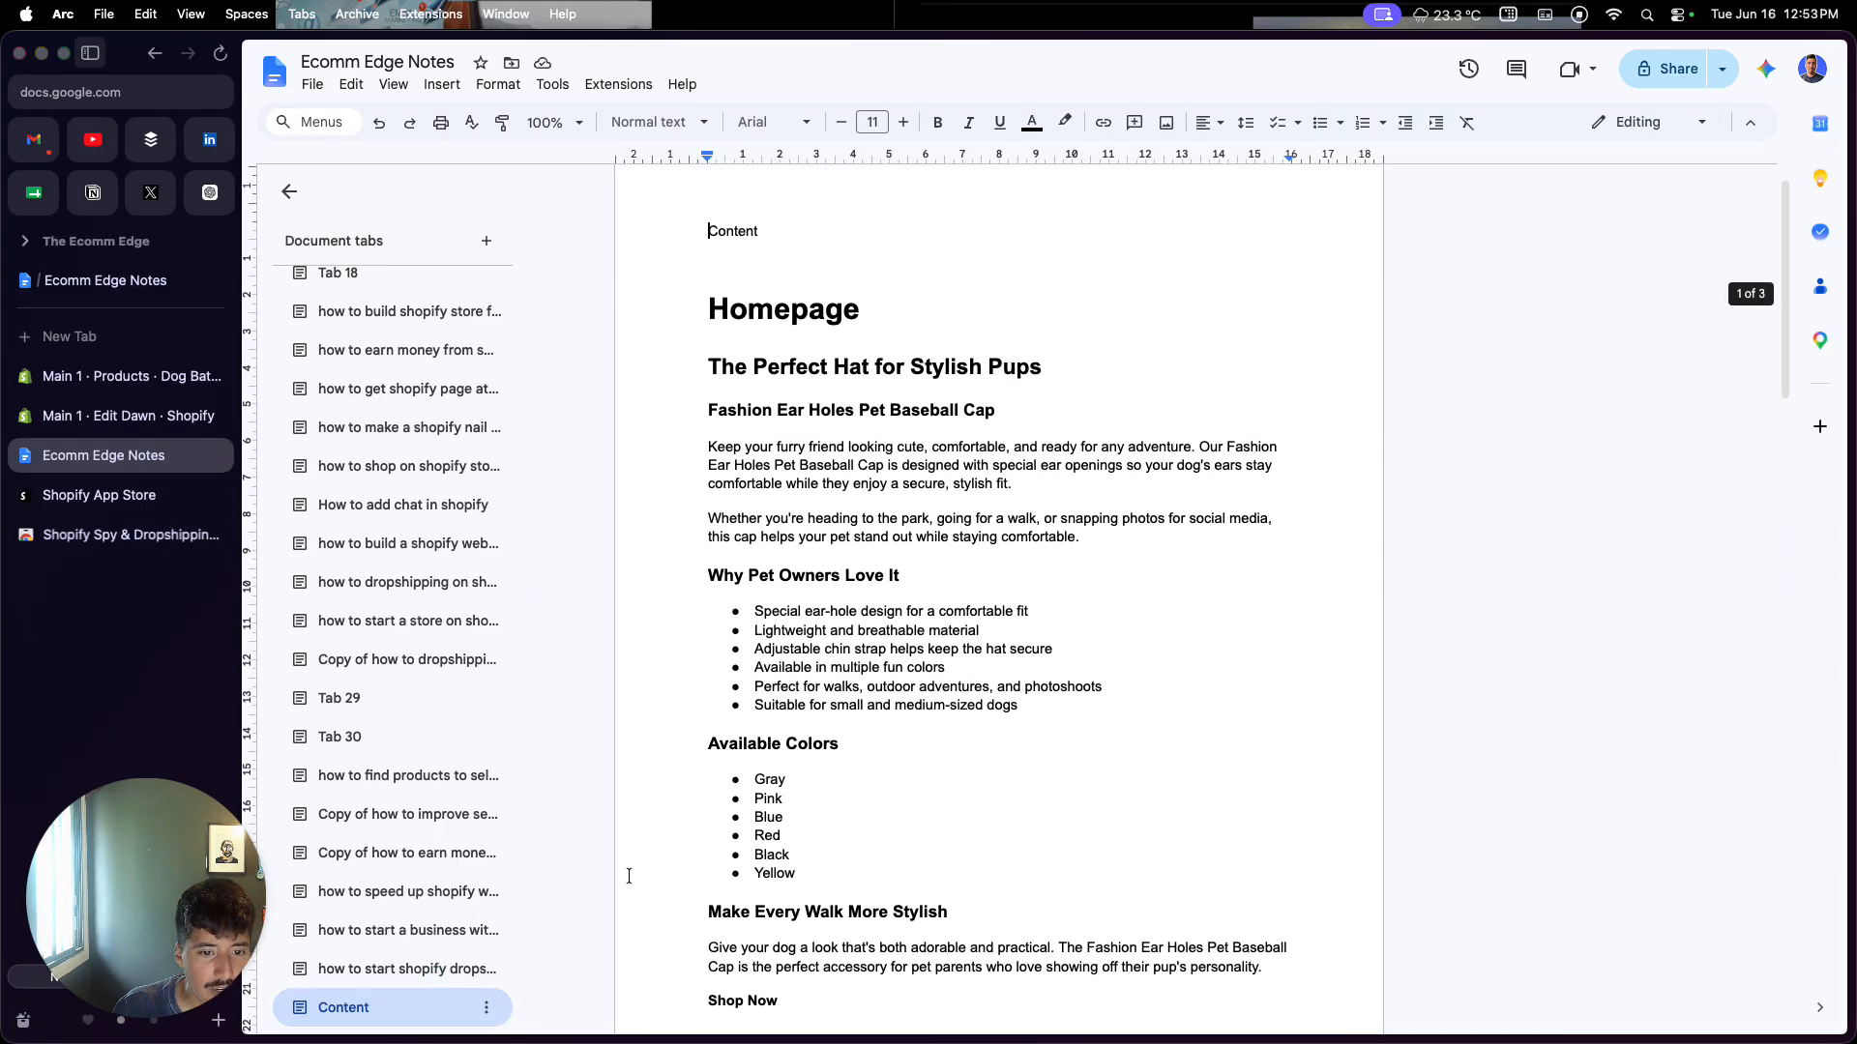
{"action": "scroll", "coordinate": [793, 811], "scroll_direction": "down", "scroll_amount": 10}
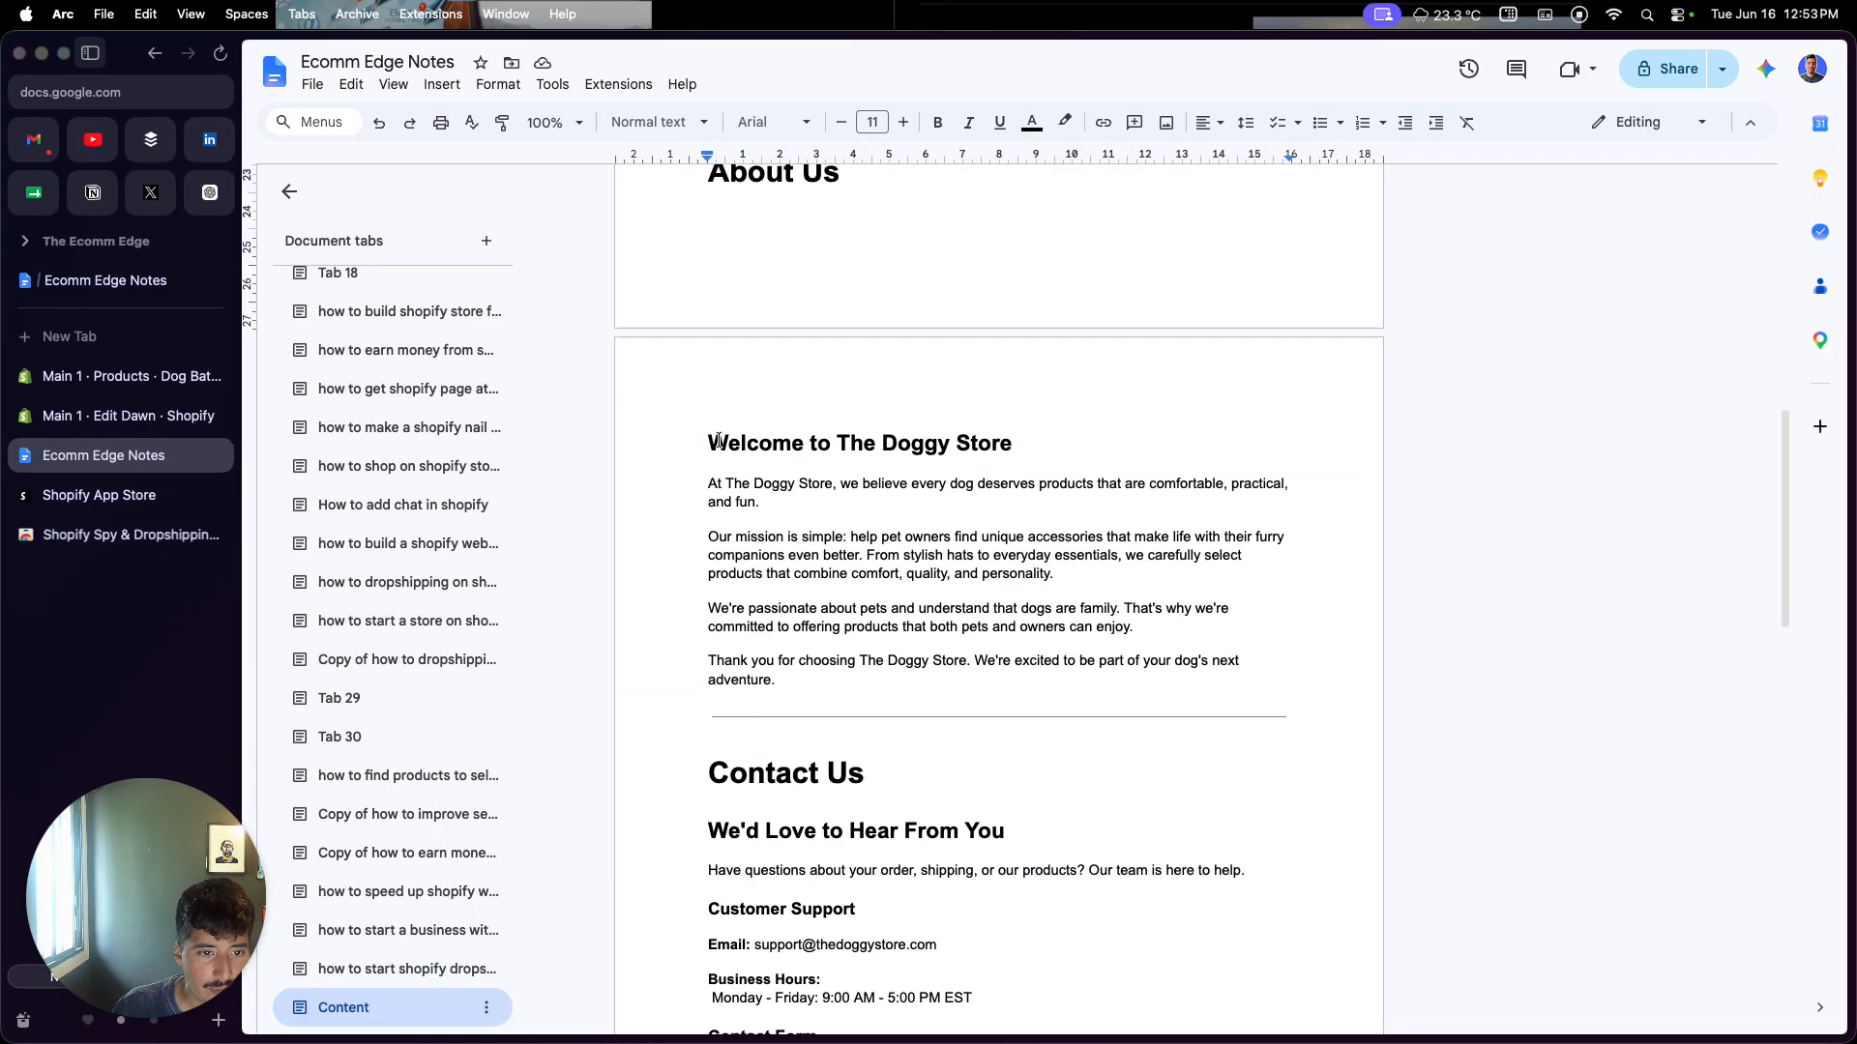
{"action": "left_click_drag", "start_coordinate": [708, 443], "coordinate": [1226, 683]}
{"action": "key", "text": "super+c"}
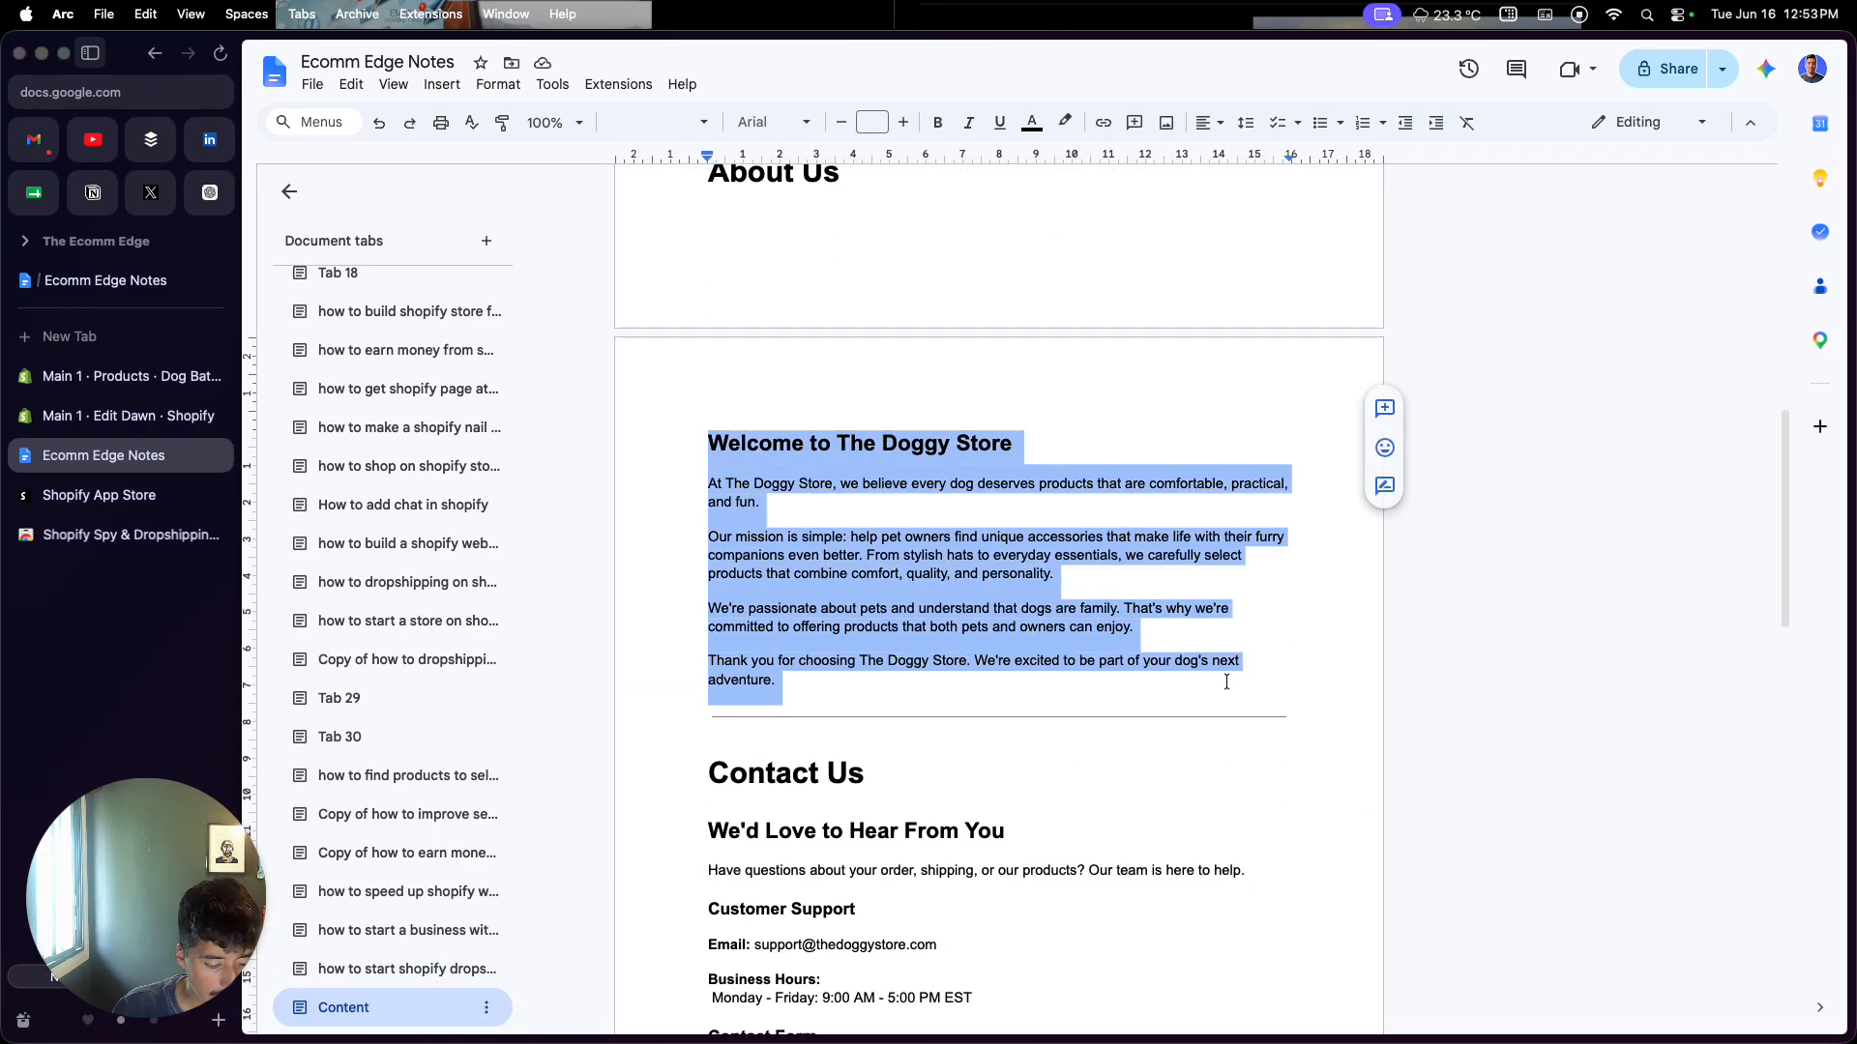
Step: Return to the Shopify admin, paste the copied text as the About Us page's content, and save the page
{"action": "left_click", "coordinate": [112, 411]}
{"action": "left_click", "coordinate": [781, 339]}
{"action": "key", "text": "super+v"}
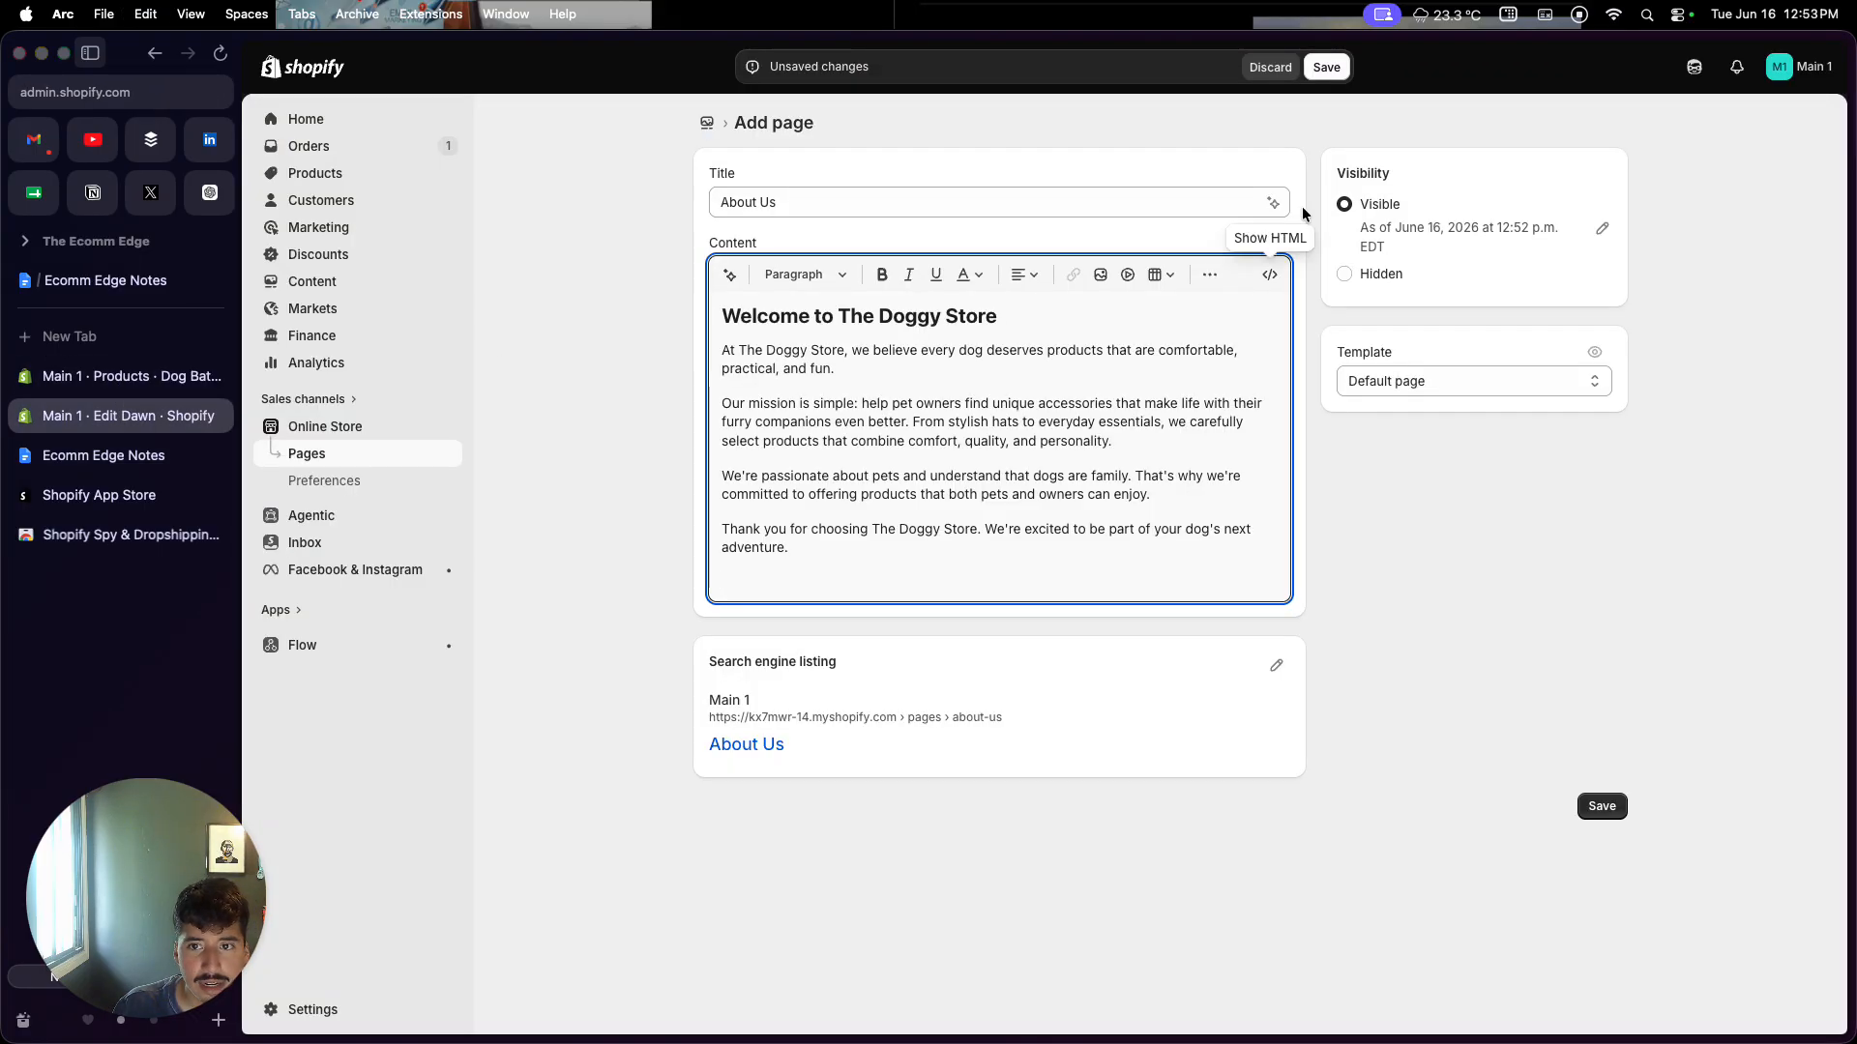
{"action": "left_click", "coordinate": [1332, 67]}
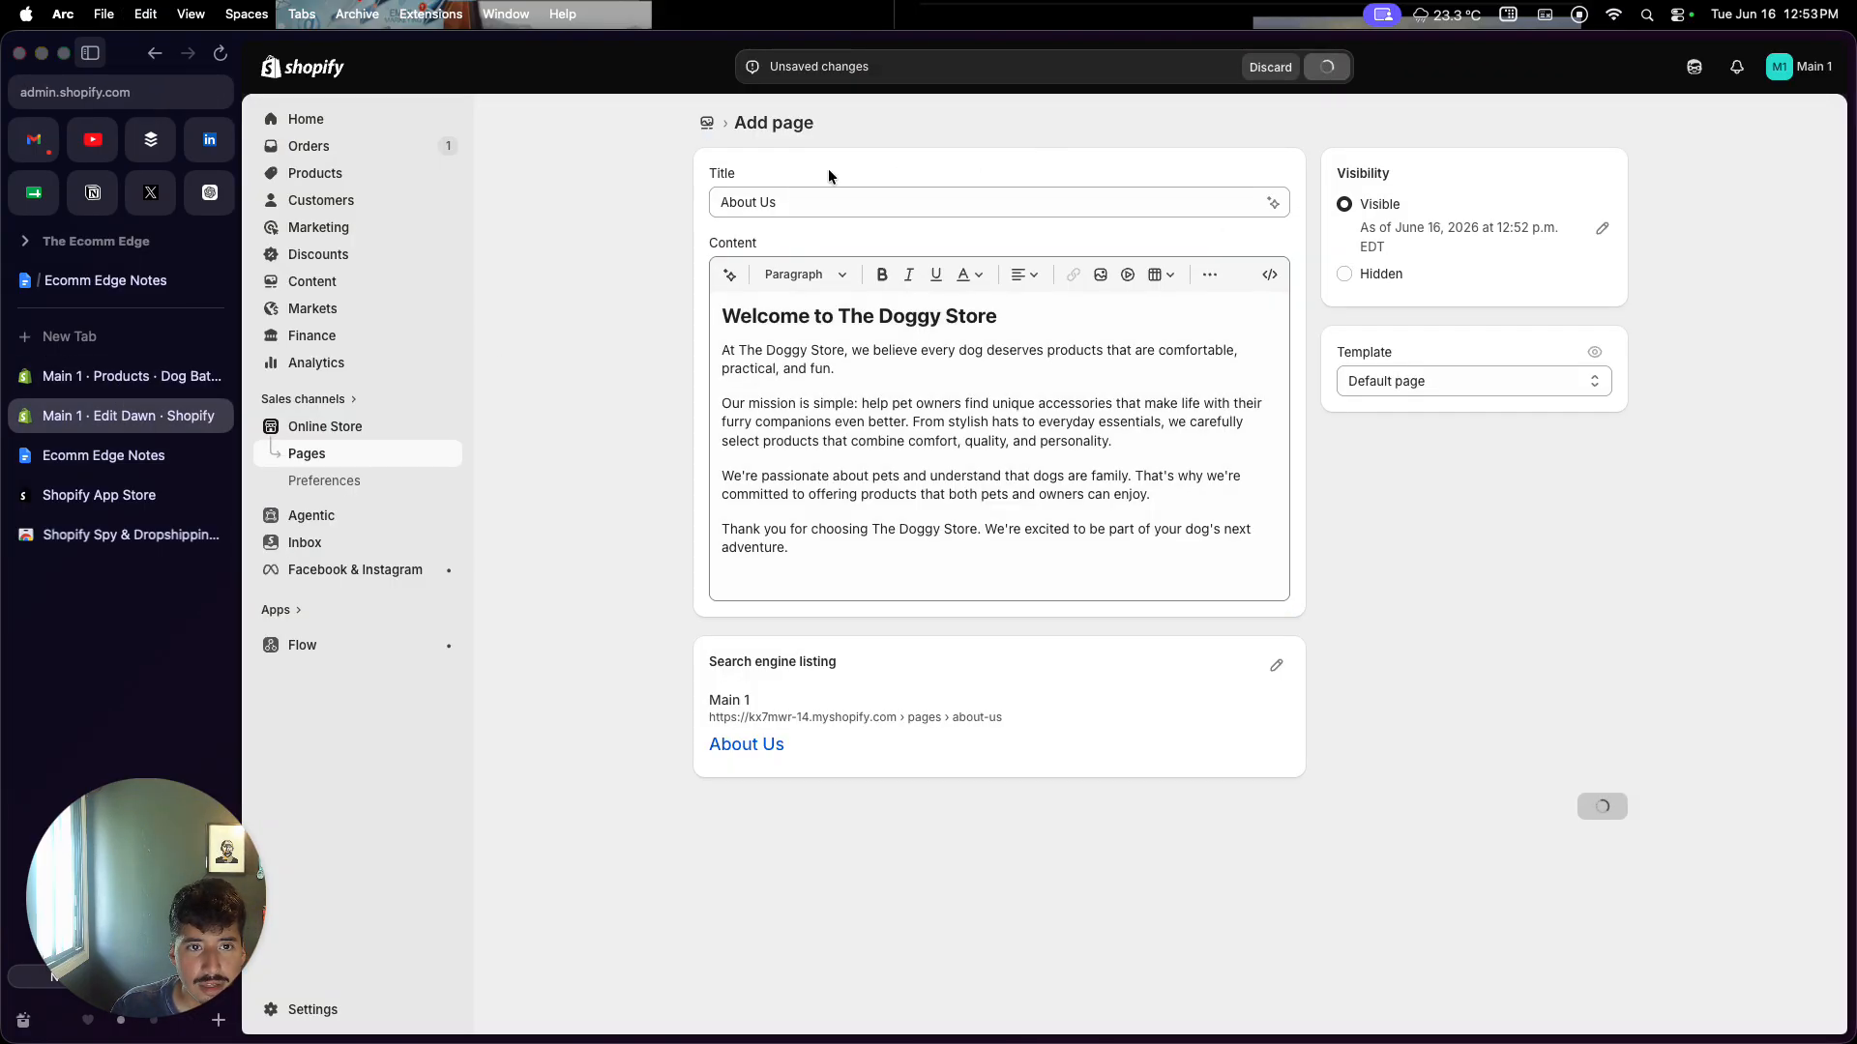
Step: Start another page and title it Contact Us
{"action": "left_click", "coordinate": [889, 214]}
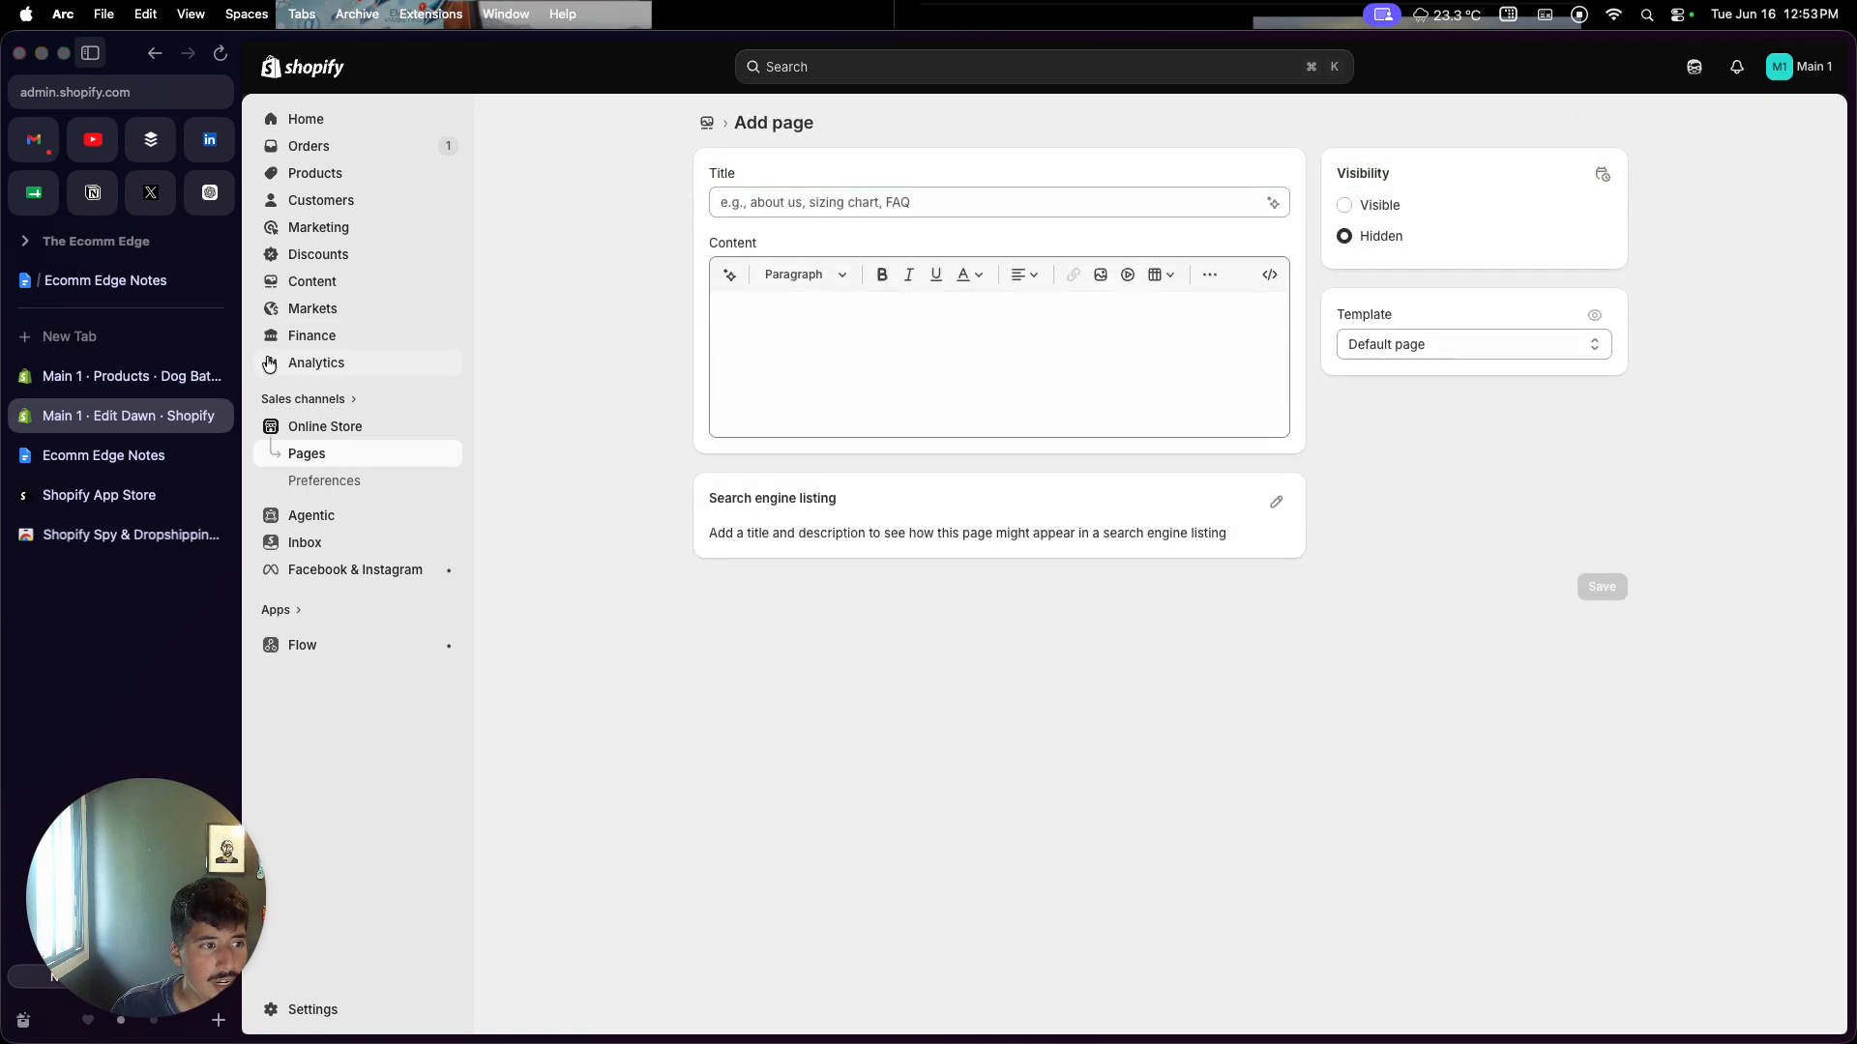
{"action": "left_click", "coordinate": [131, 376]}
{"action": "left_click", "coordinate": [103, 455]}
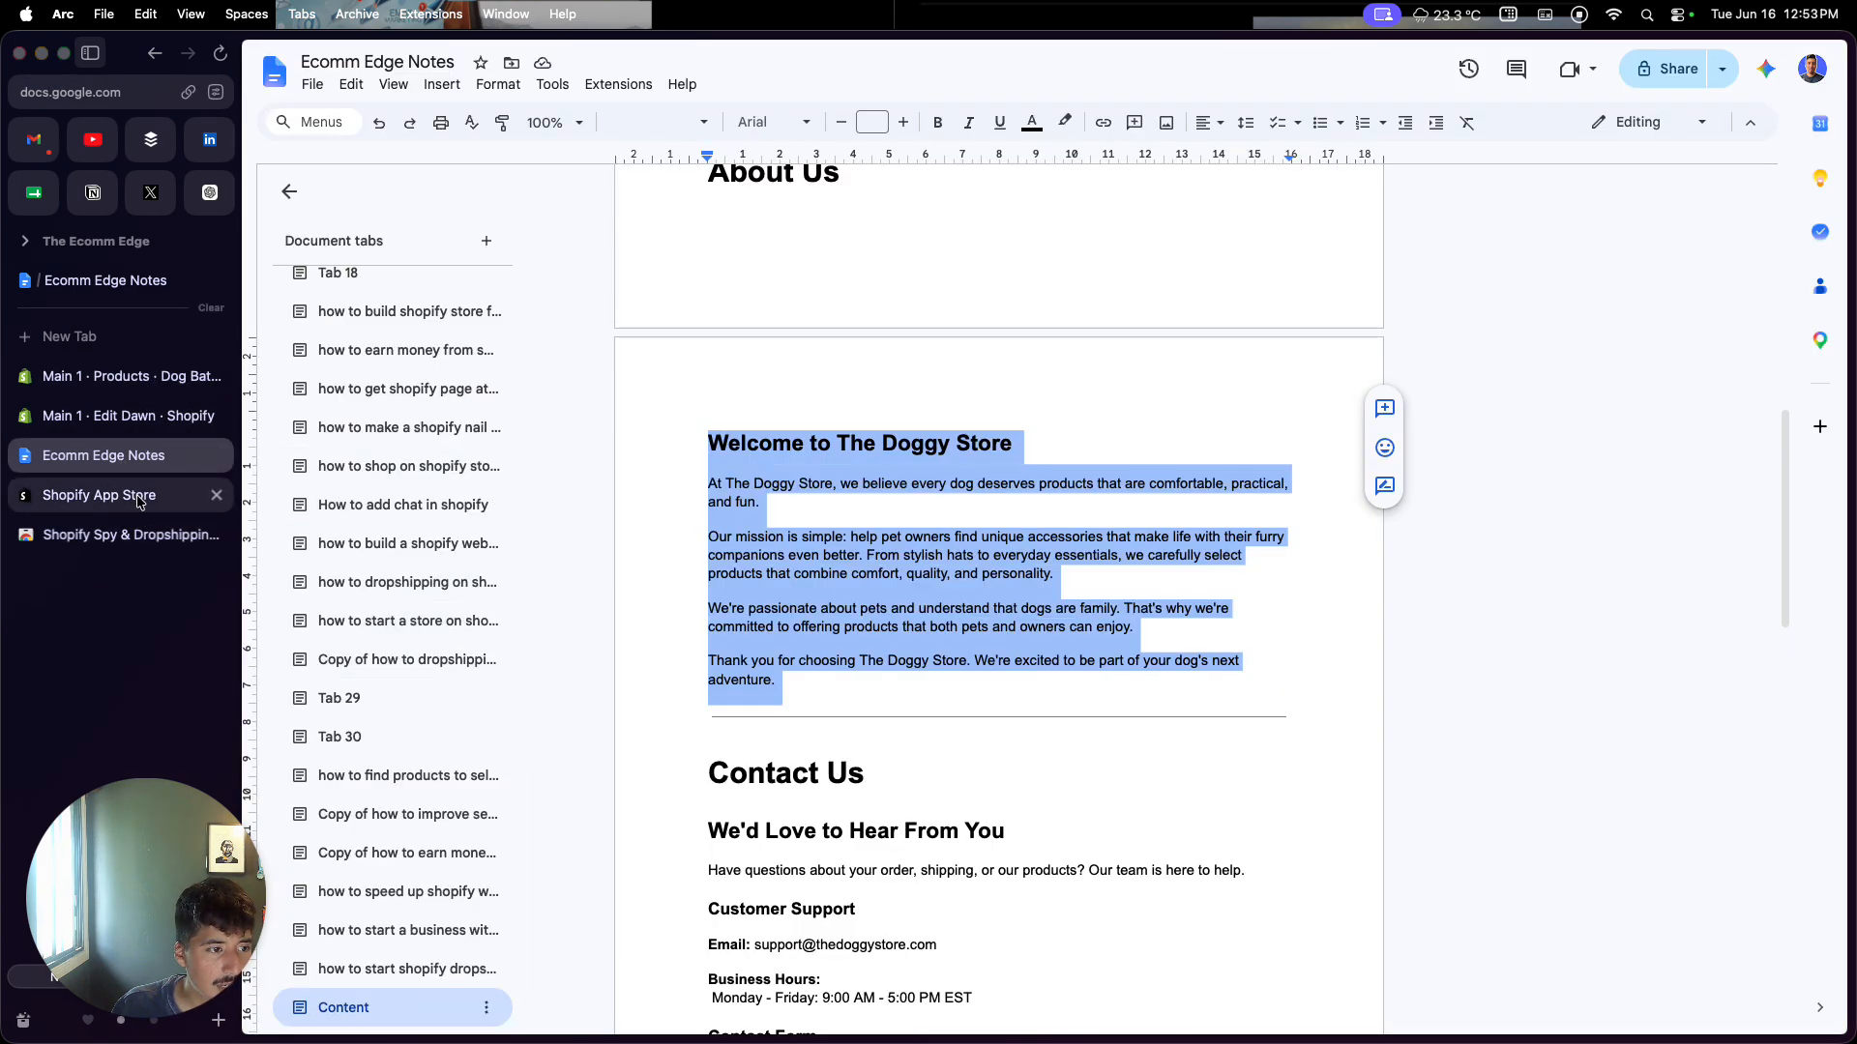
{"action": "left_click", "coordinate": [124, 416]}
{"action": "left_click", "coordinate": [797, 200]}
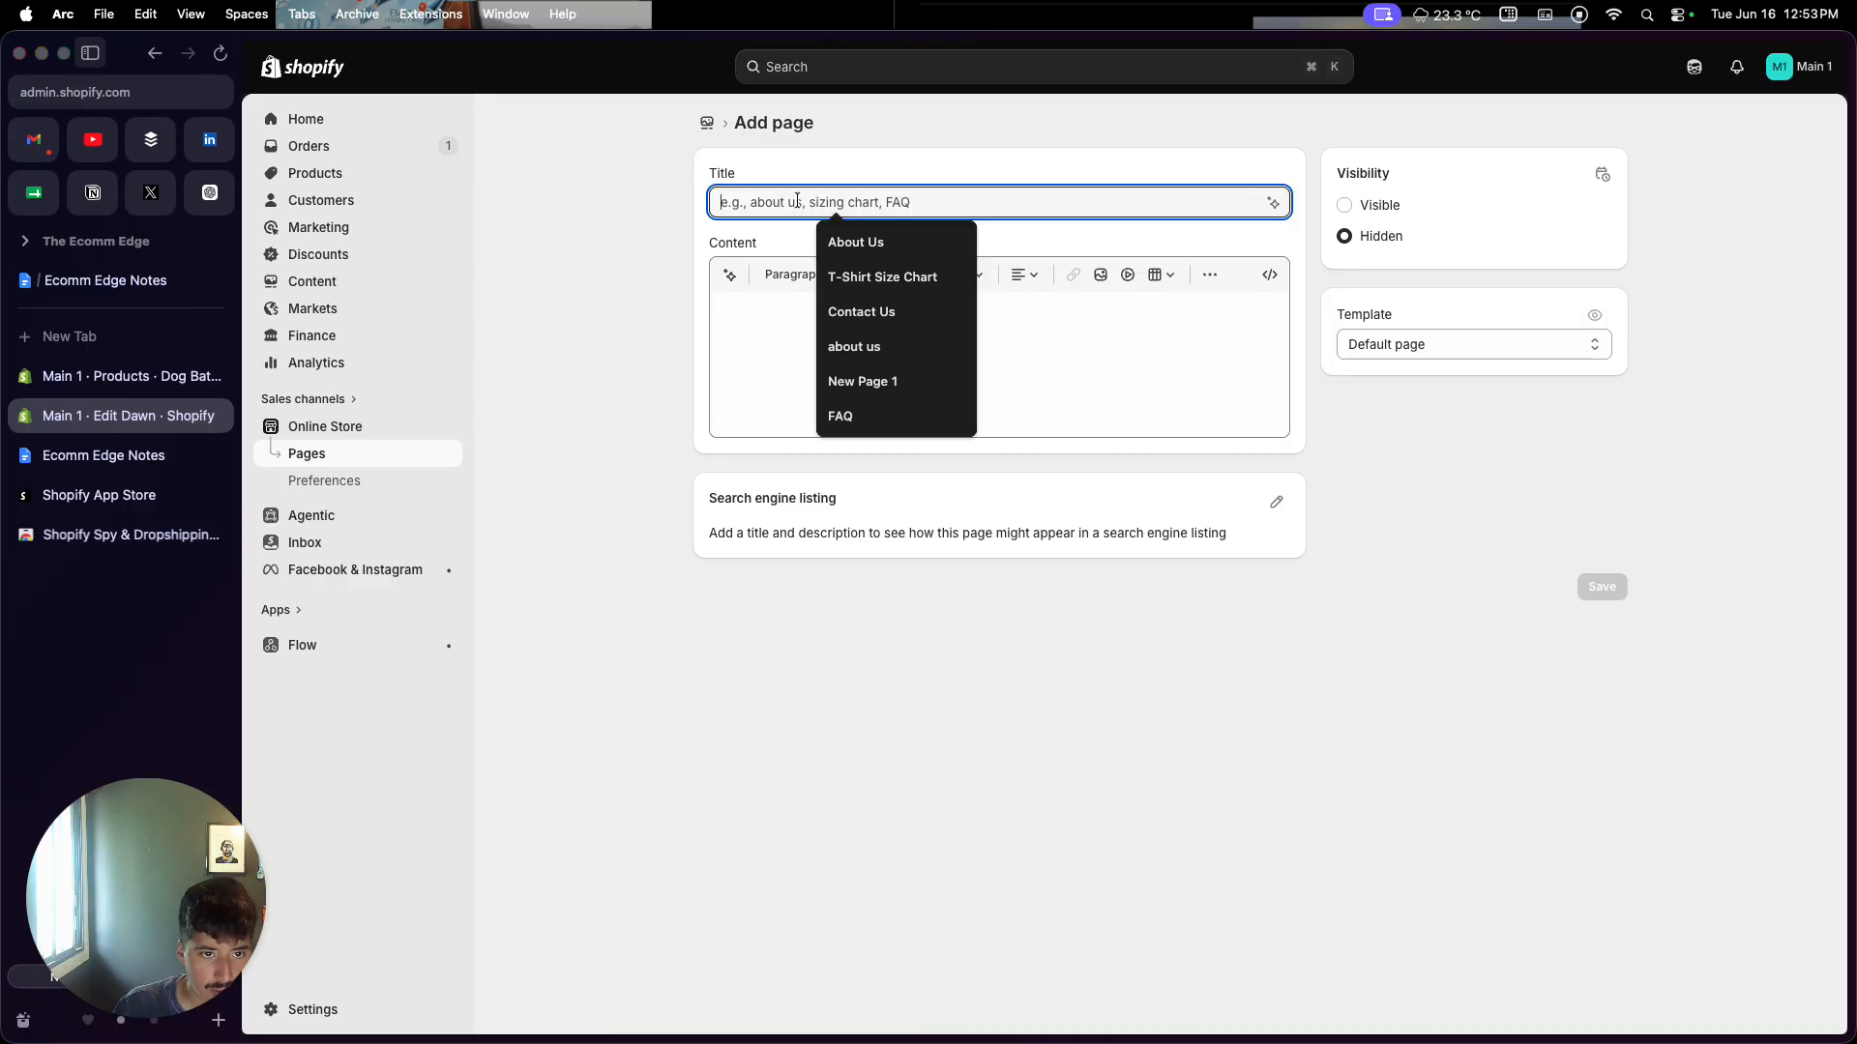
{"action": "type", "text": "Contact U"}
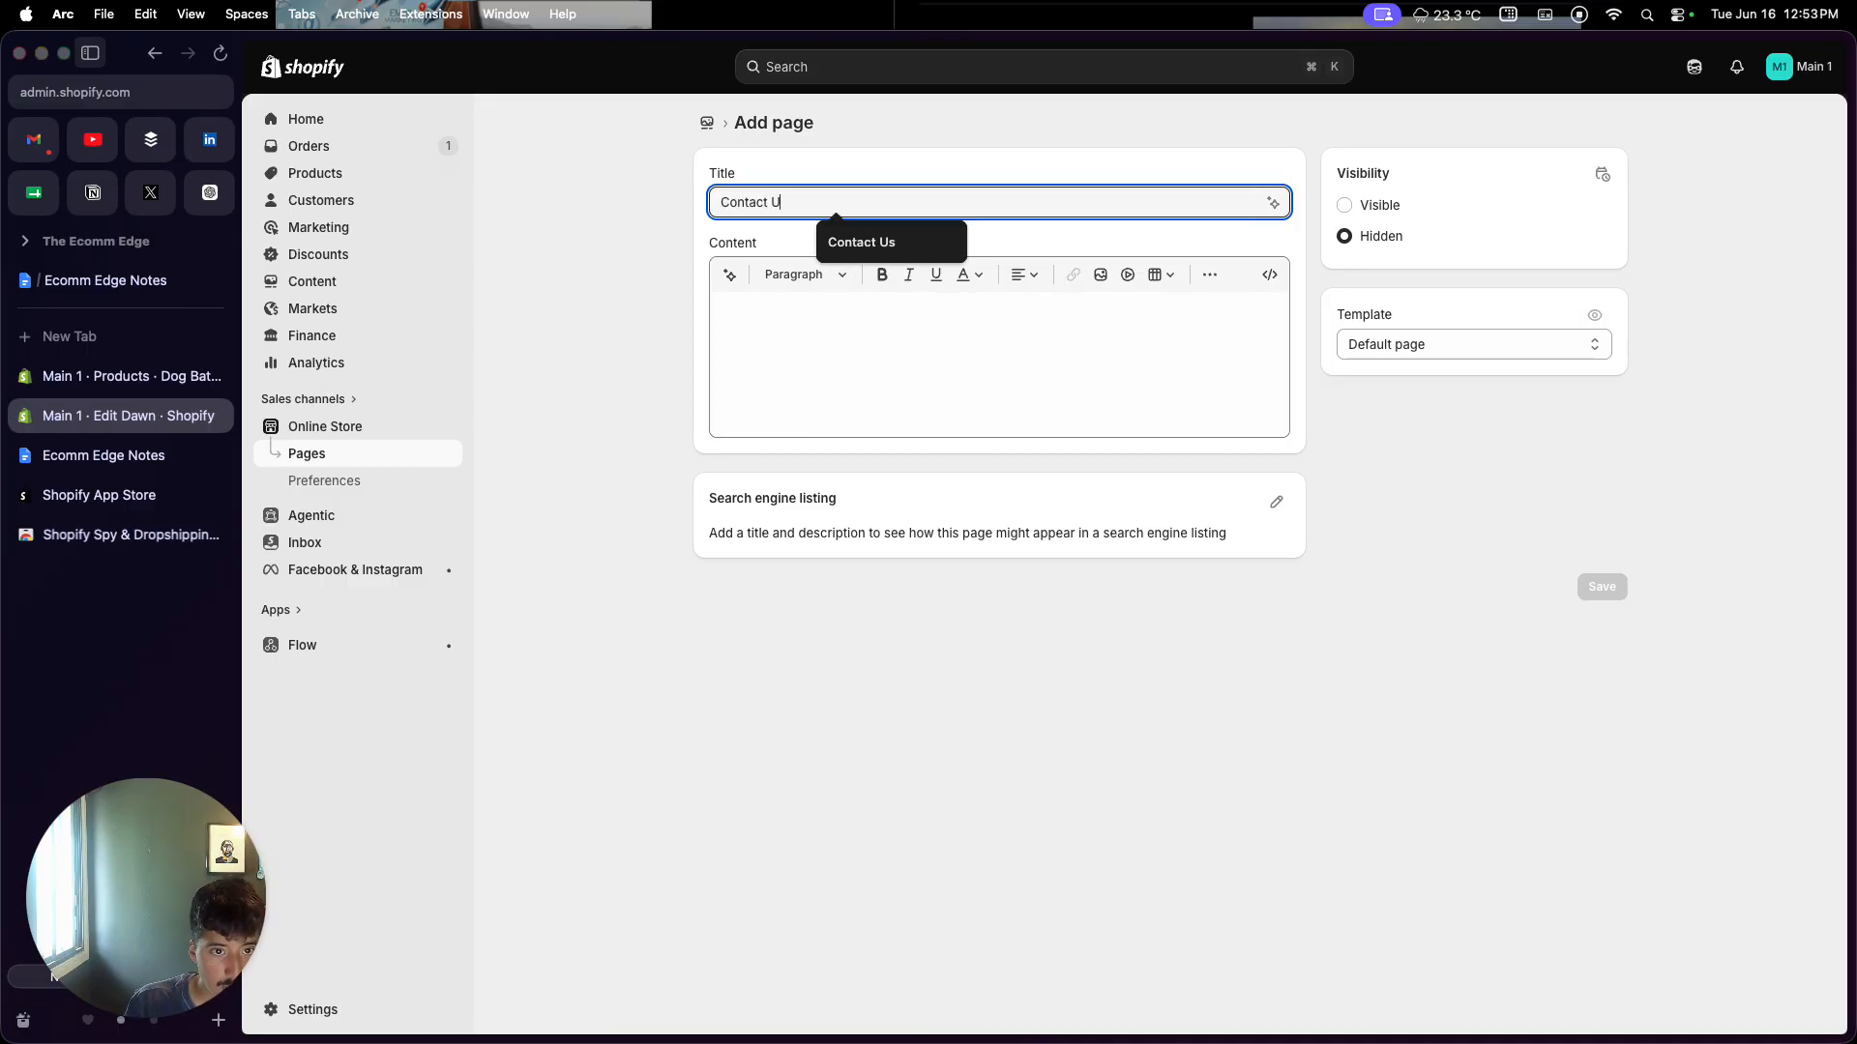
{"action": "type", "text": "s"}
Step: Switch to the Ecomm Edge Notes document and copy the text below the Contact Us heading through its closing line
{"action": "left_click", "coordinate": [193, 456]}
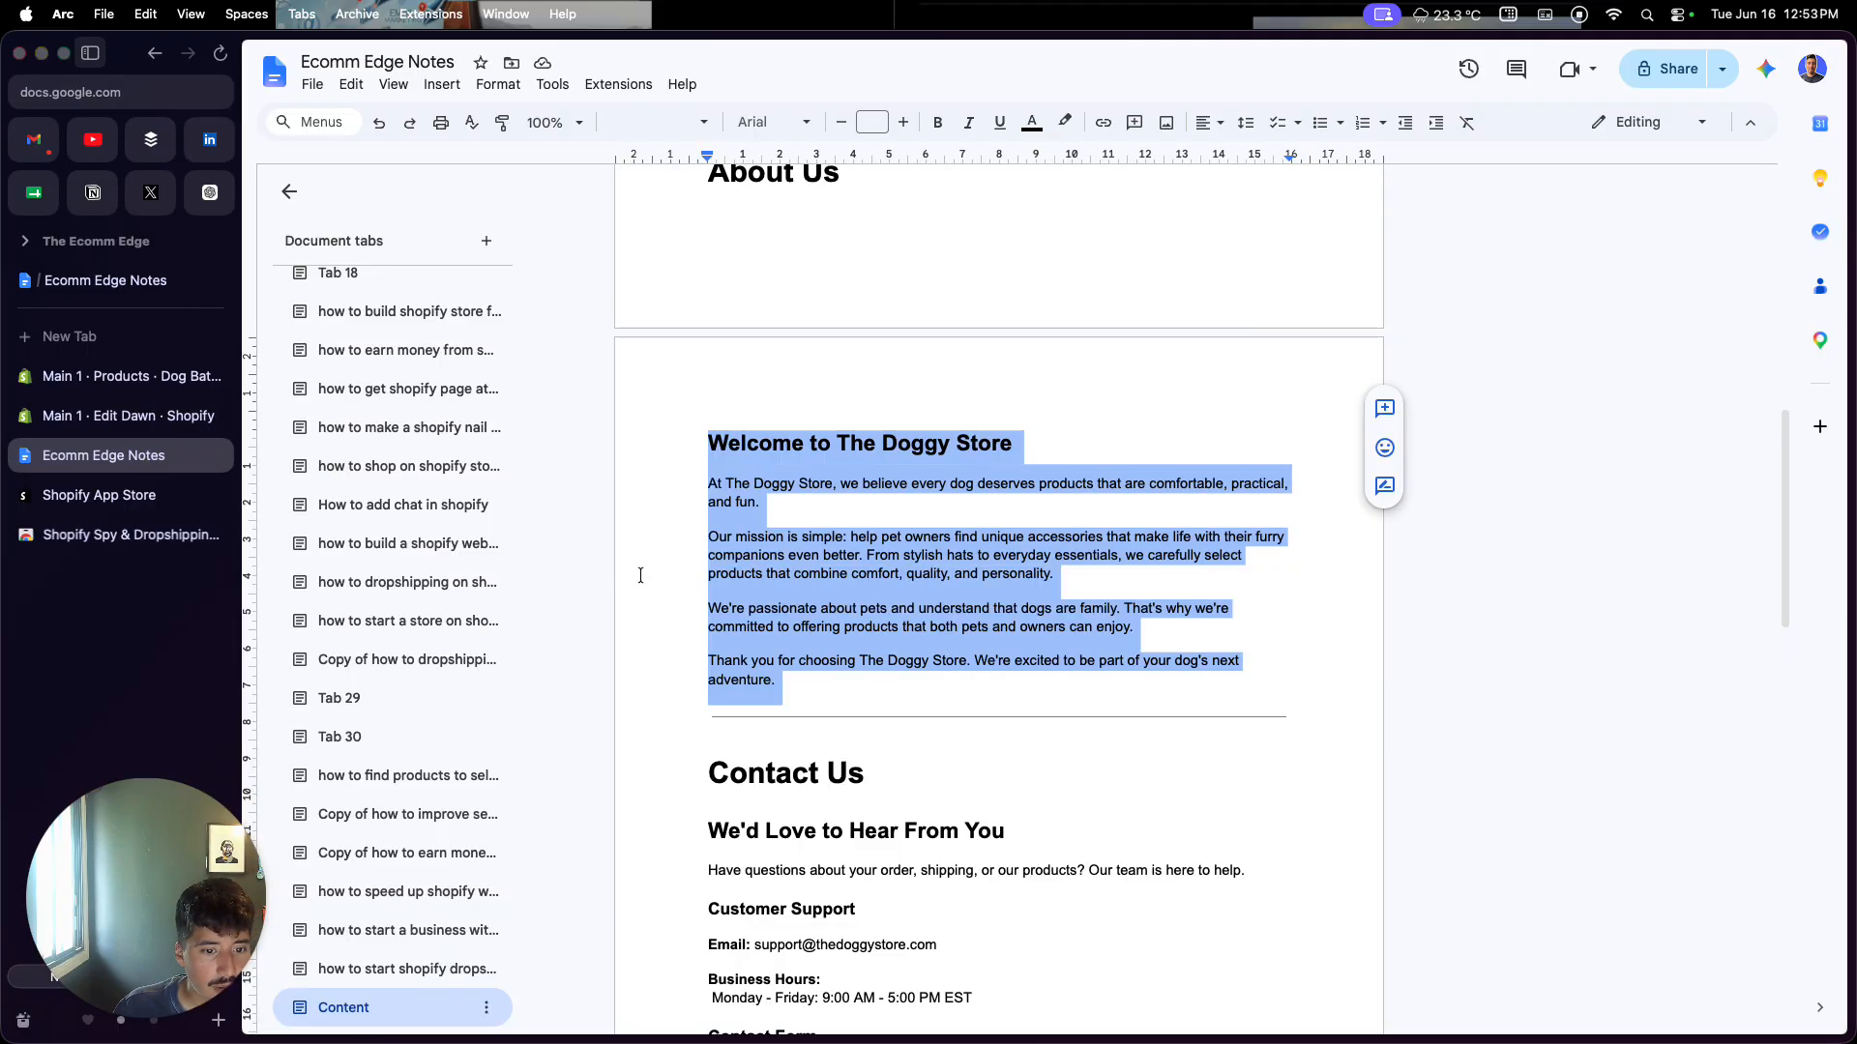
{"action": "scroll", "coordinate": [703, 431], "scroll_direction": "down", "scroll_amount": 5}
{"action": "left_click_drag", "start_coordinate": [704, 431], "coordinate": [995, 810]}
{"action": "key", "text": "super+c"}
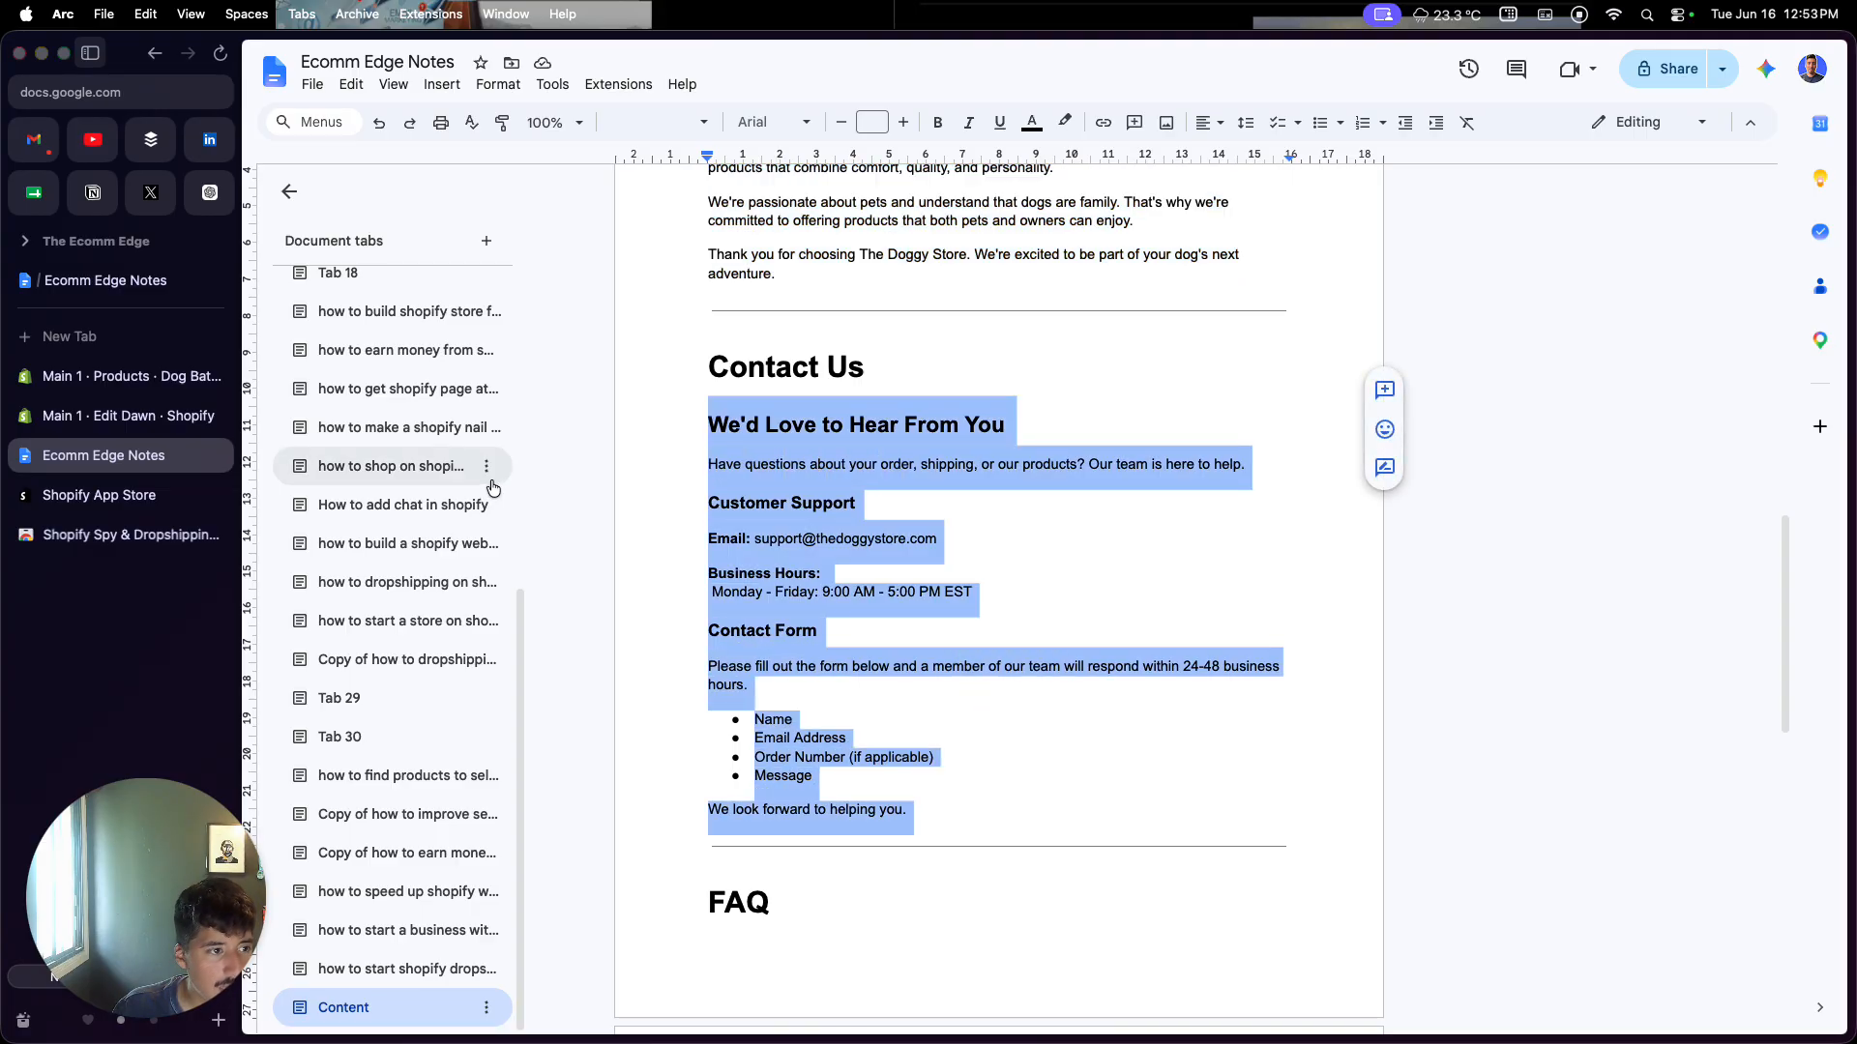
Step: Back in the Shopify admin, paste the copied text into the Contact Us page's content, set the page to Visible, and save it
{"action": "left_click", "coordinate": [187, 296]}
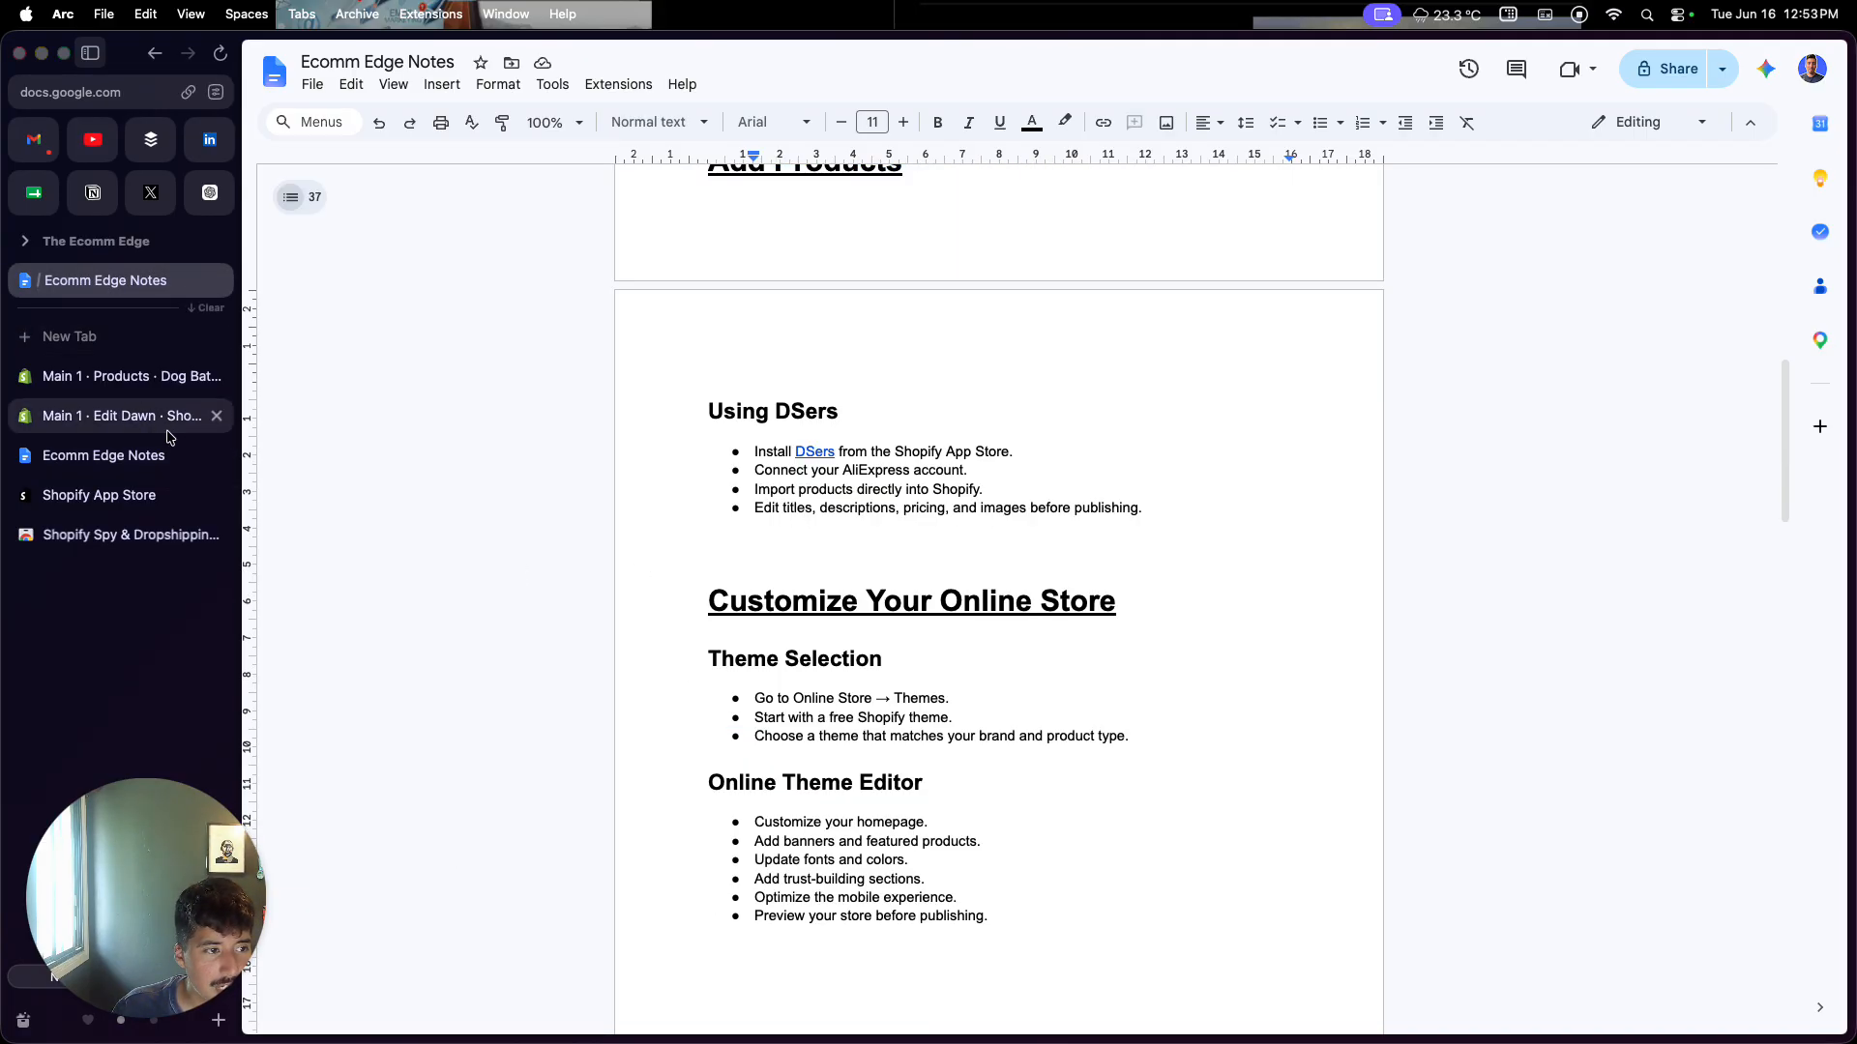
{"action": "left_click", "coordinate": [123, 376]}
{"action": "left_click", "coordinate": [124, 416]}
{"action": "left_click", "coordinate": [823, 364]}
{"action": "key", "text": "super+v"}
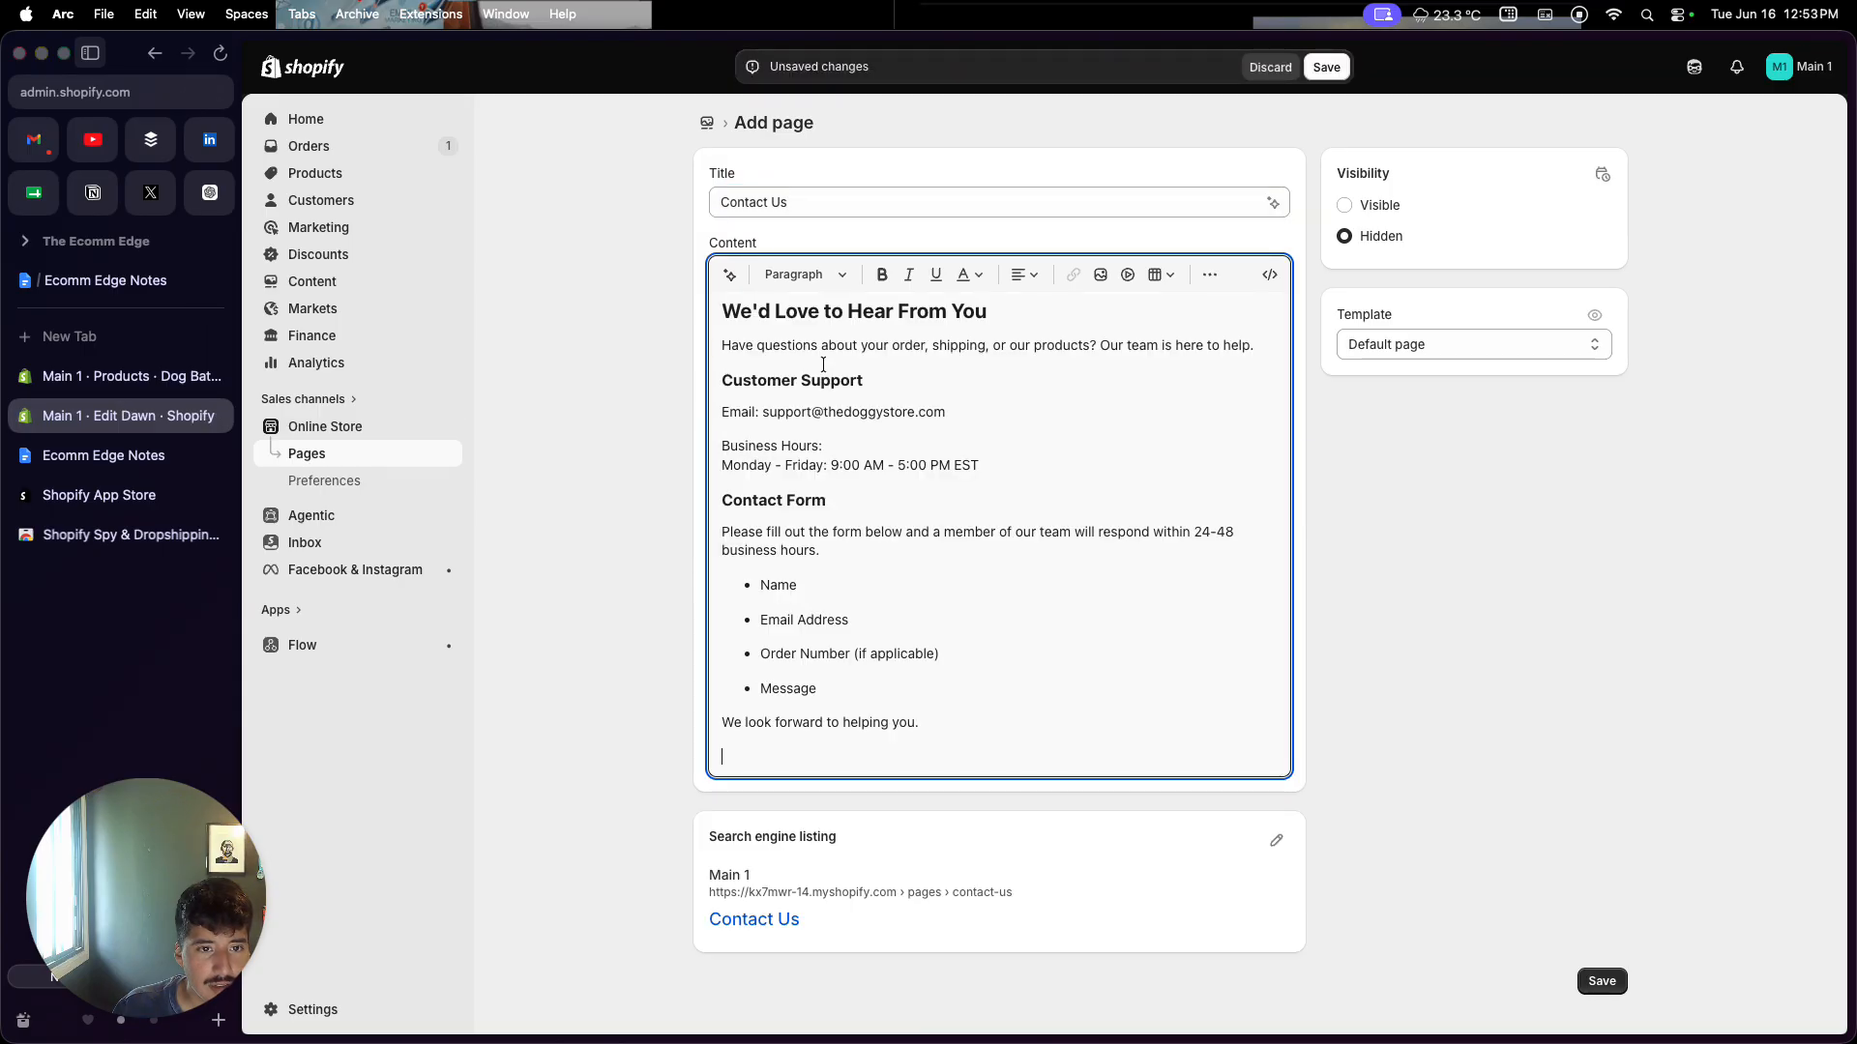
{"action": "left_click", "coordinate": [1326, 67]}
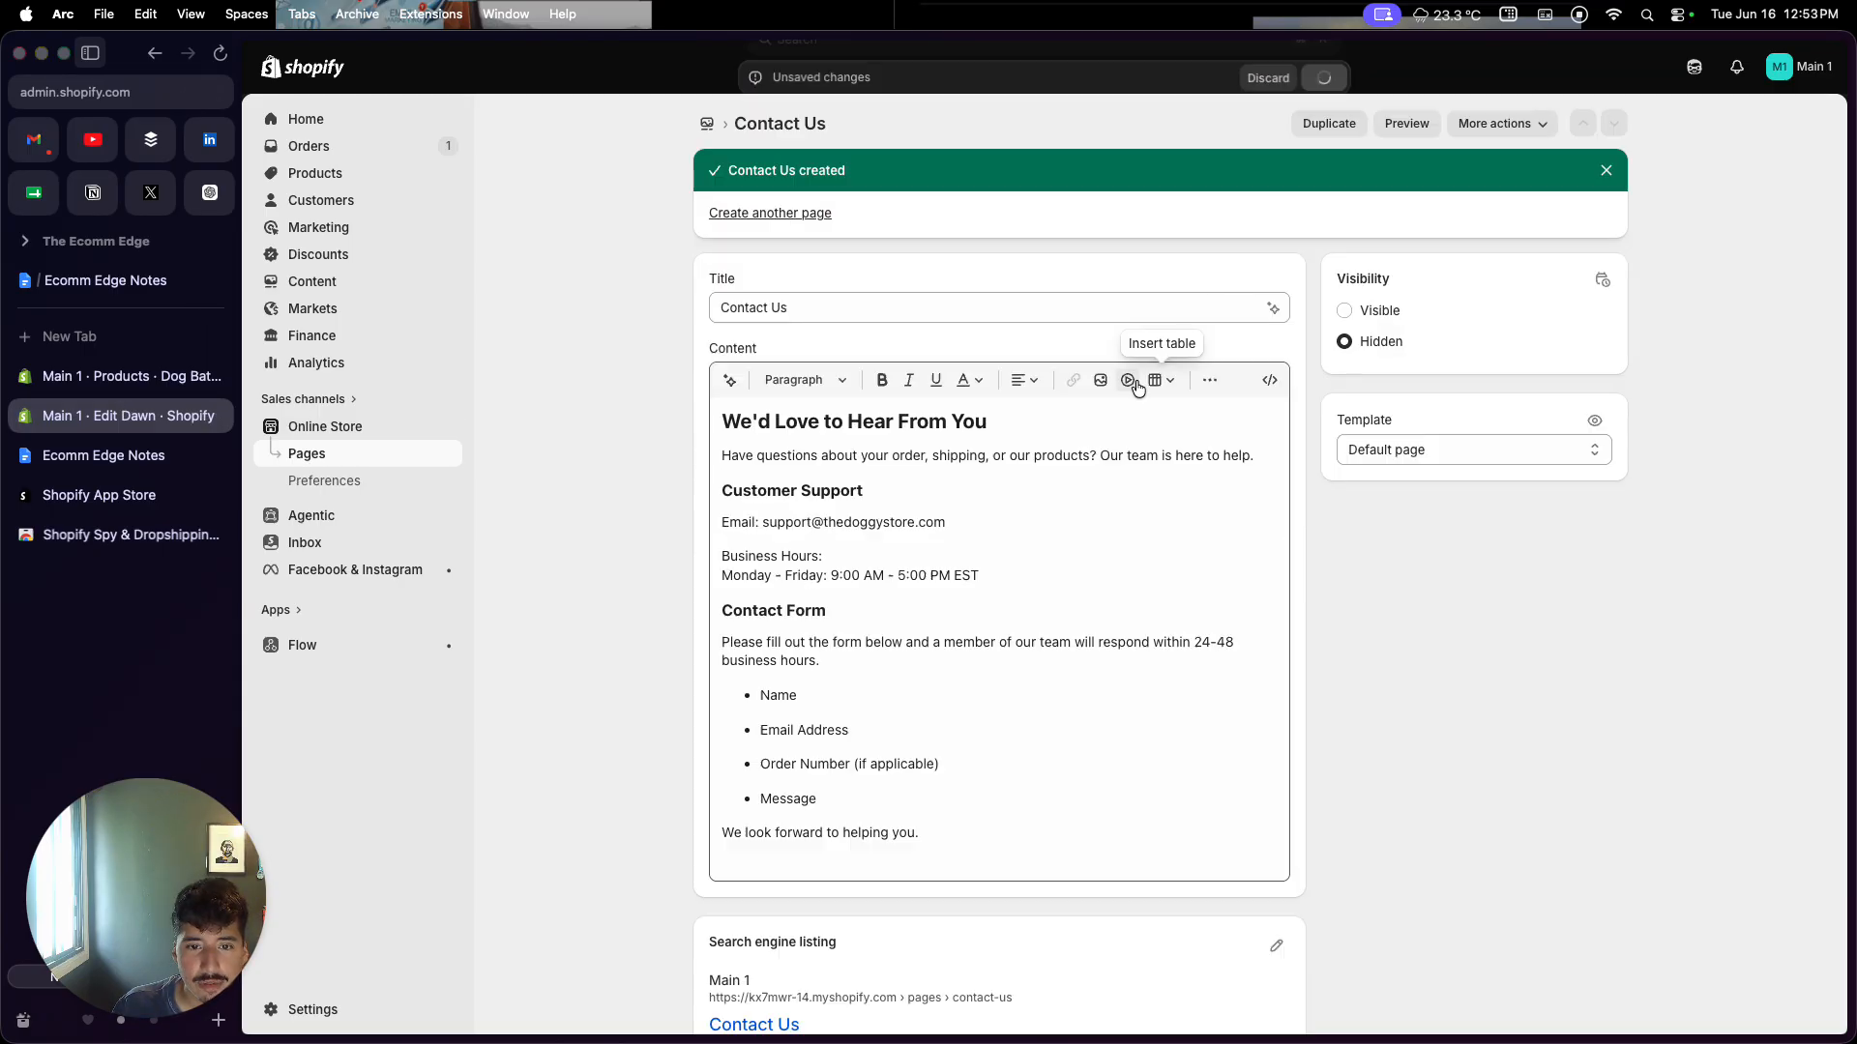
{"action": "left_click", "coordinate": [1344, 310]}
{"action": "left_click", "coordinate": [1326, 67]}
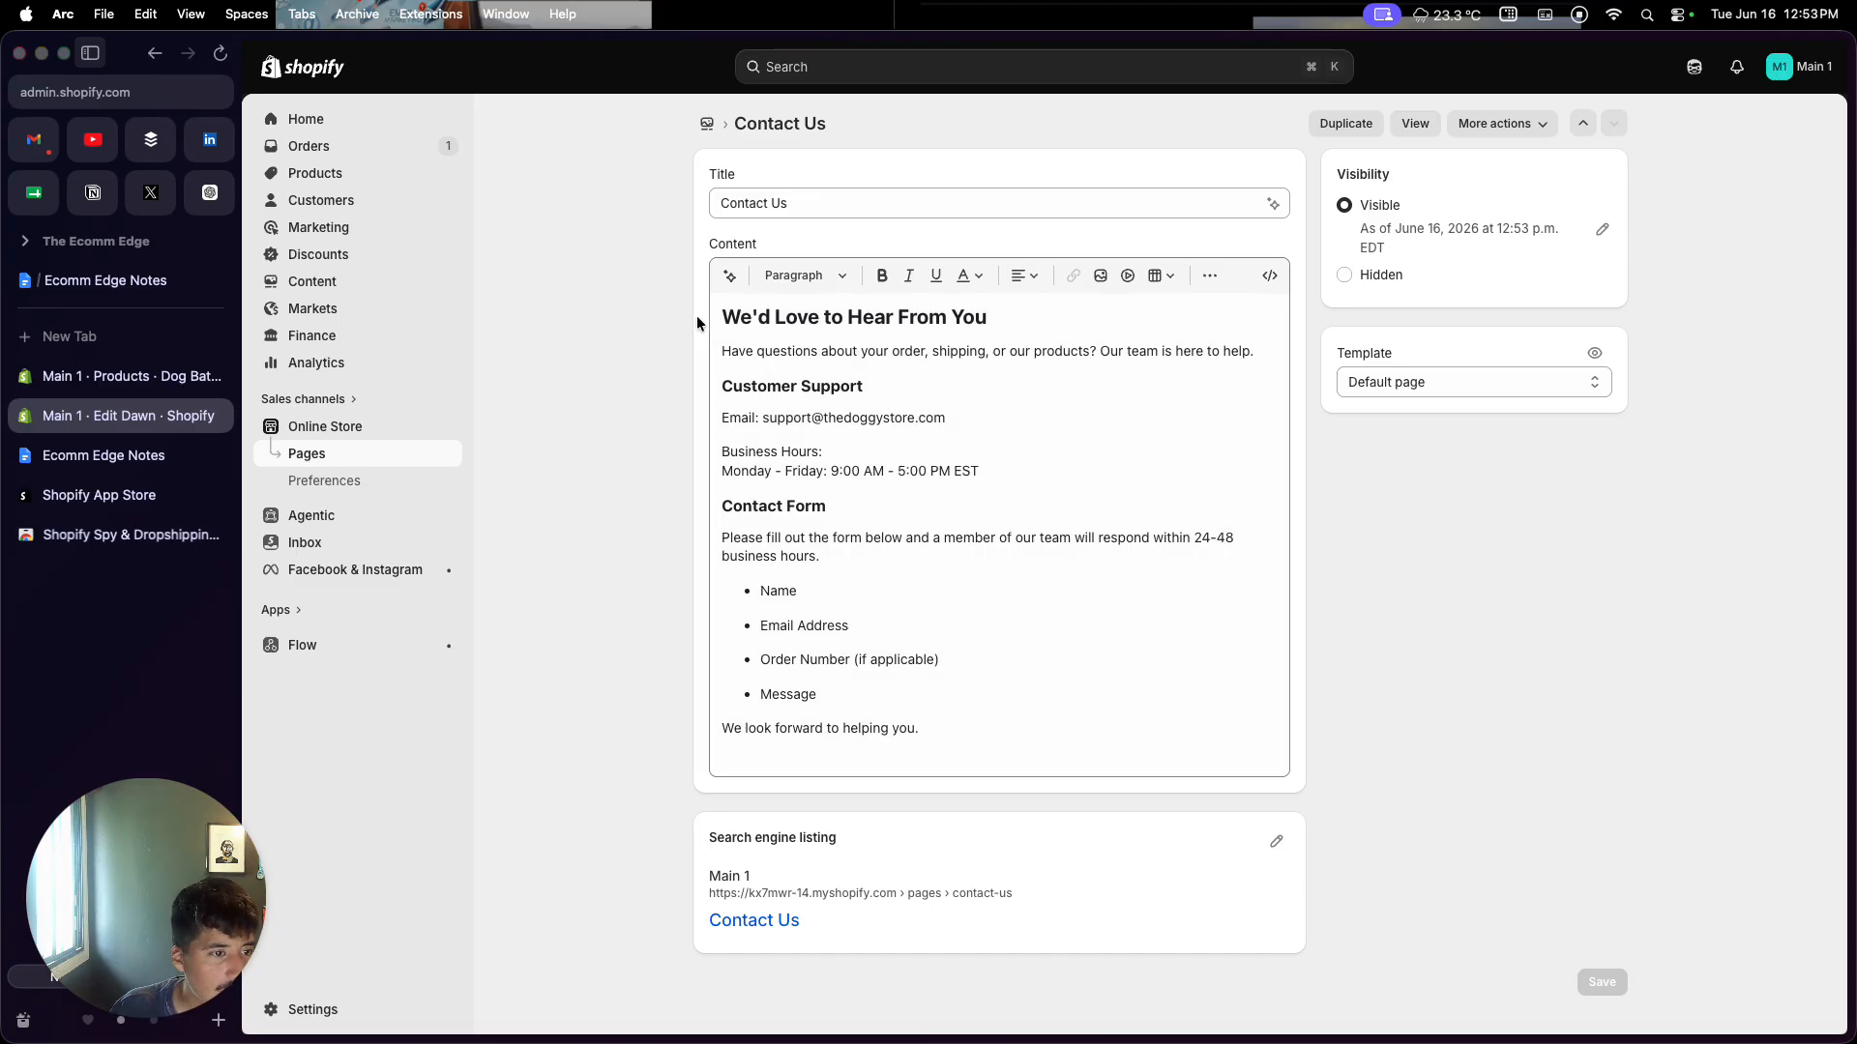
Step: Open the store's Main menu for editing and add a Product item linked to the Dog Bat Cool Man Mask product
{"action": "left_click", "coordinate": [364, 293]}
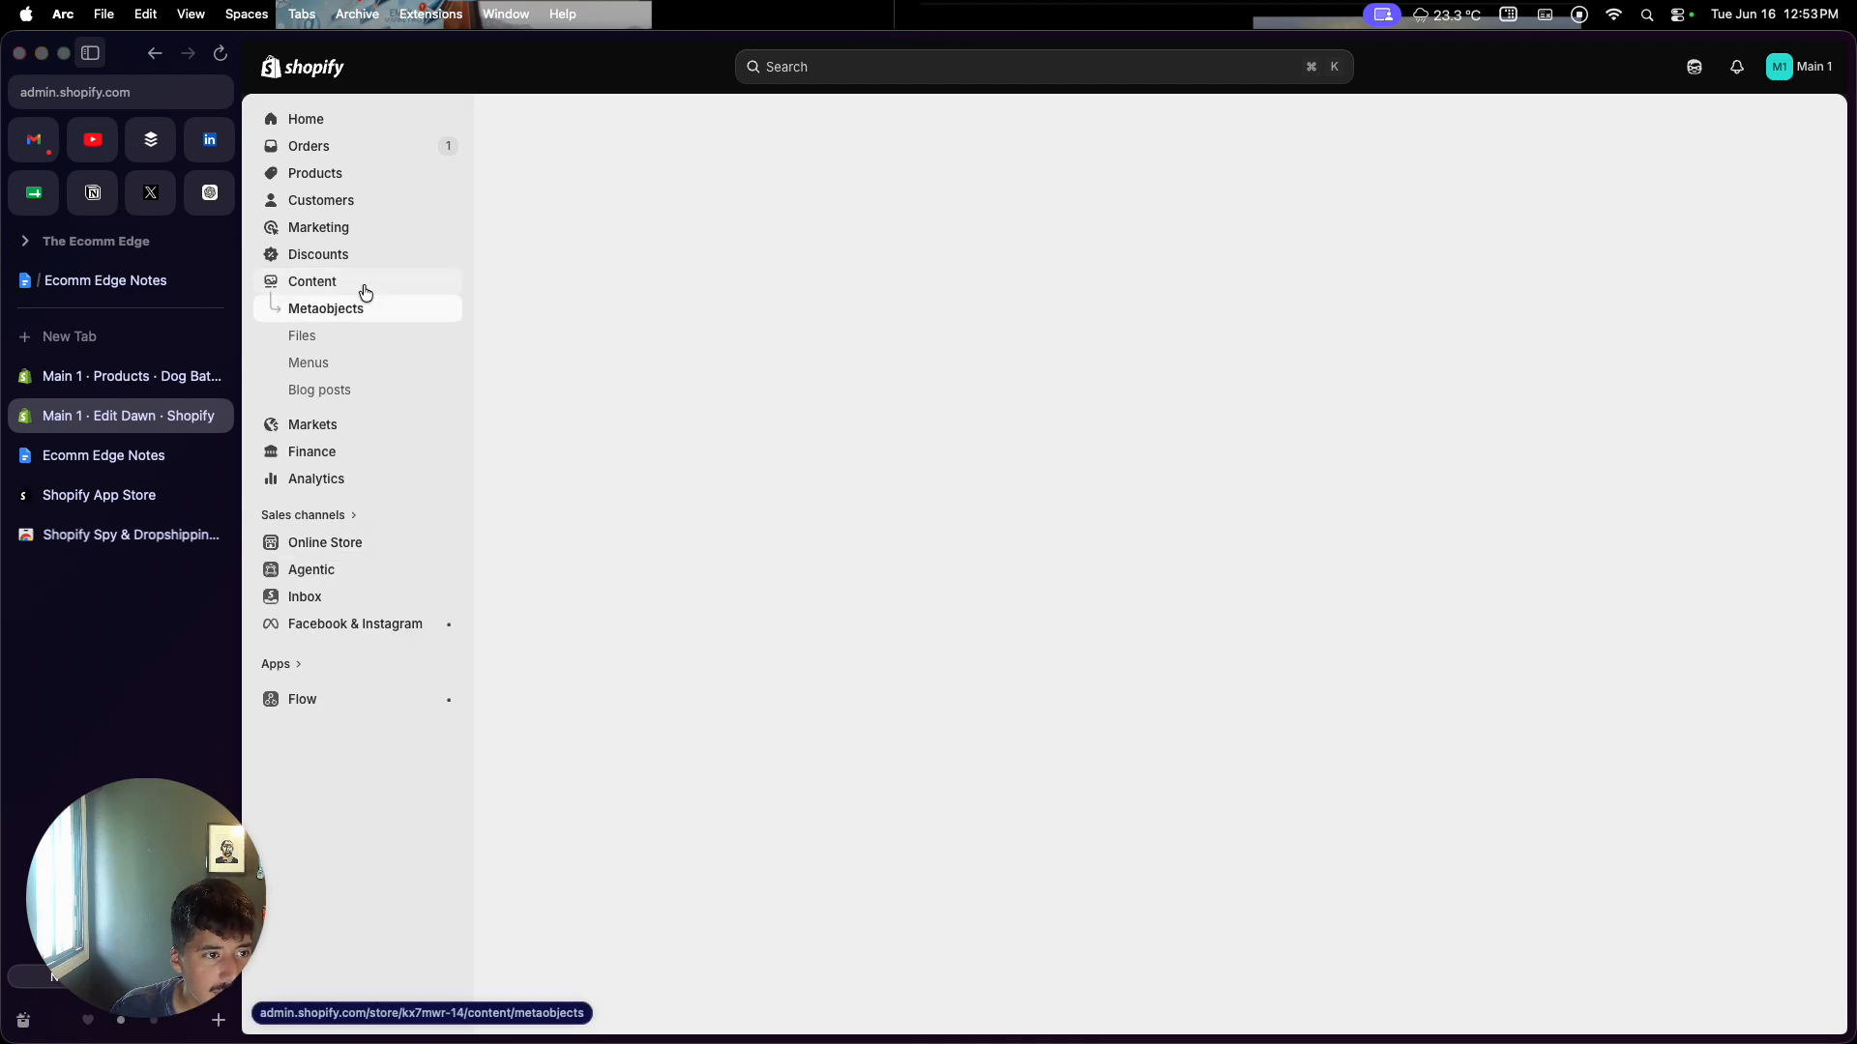
{"action": "left_click", "coordinate": [351, 369]}
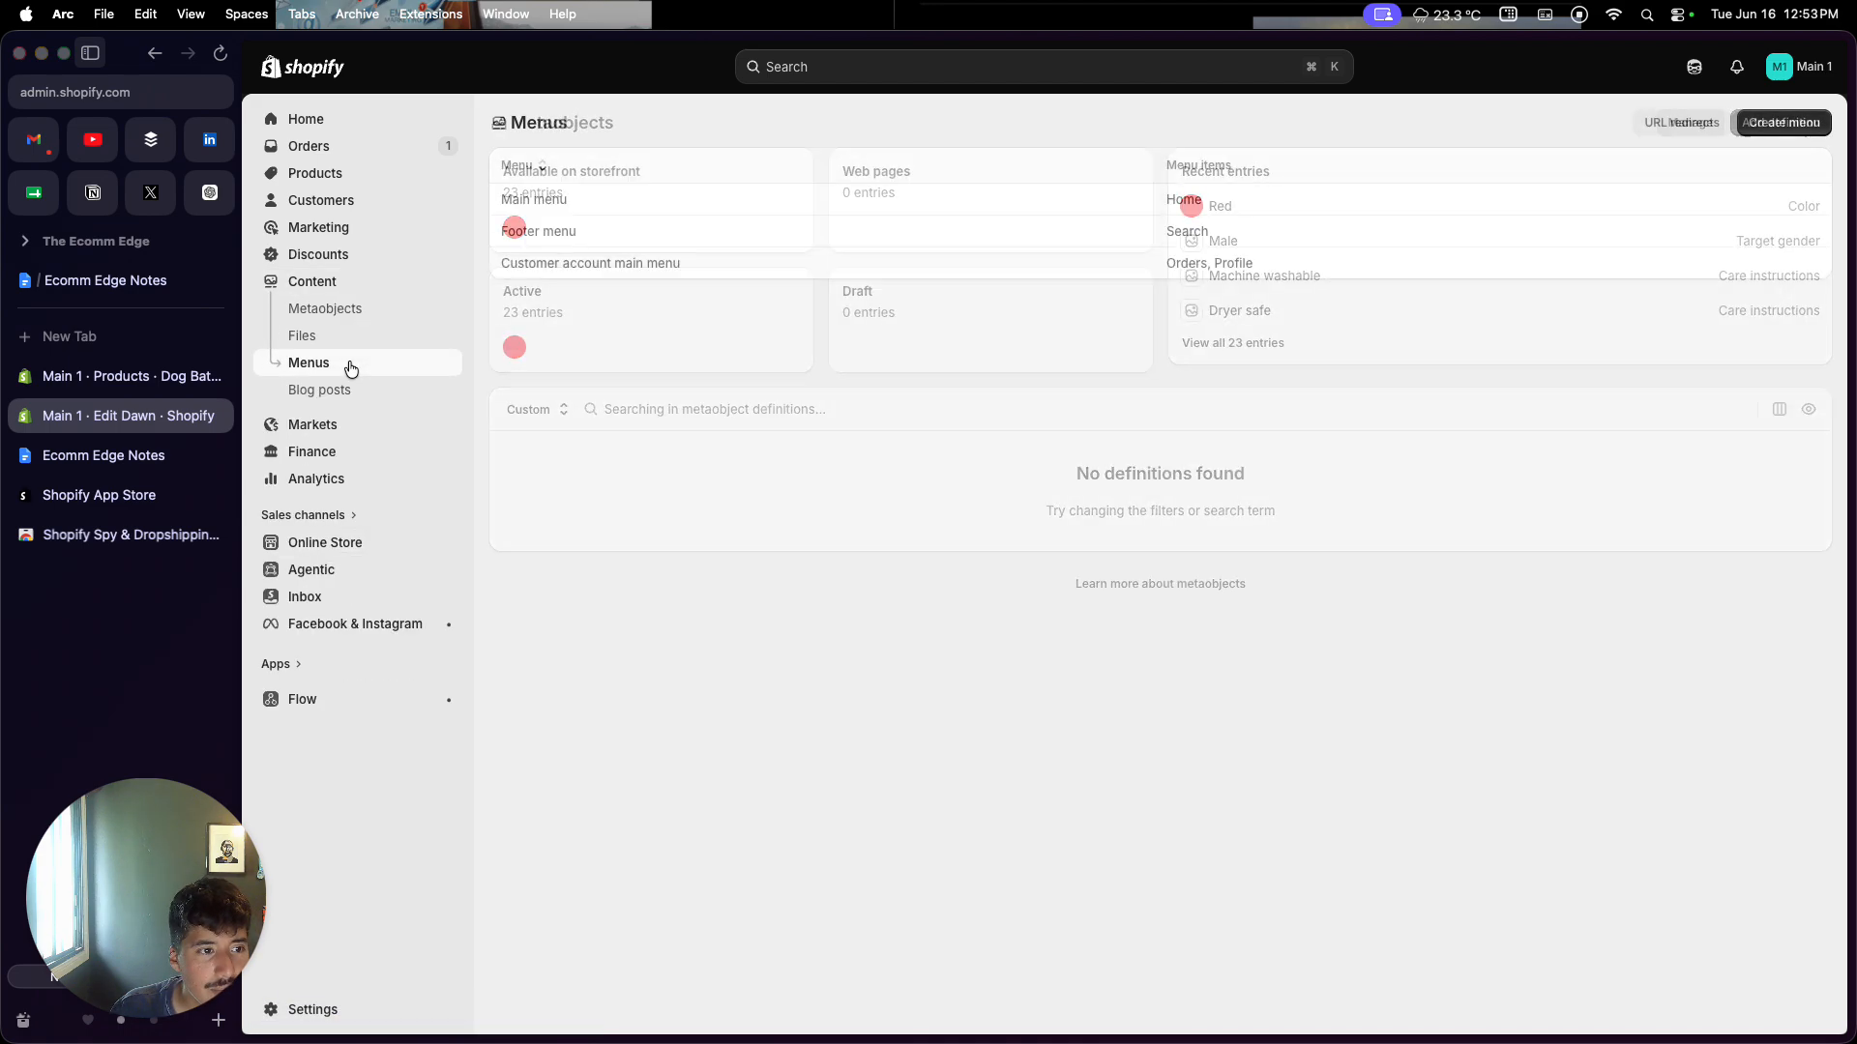
{"action": "left_click", "coordinate": [533, 200]}
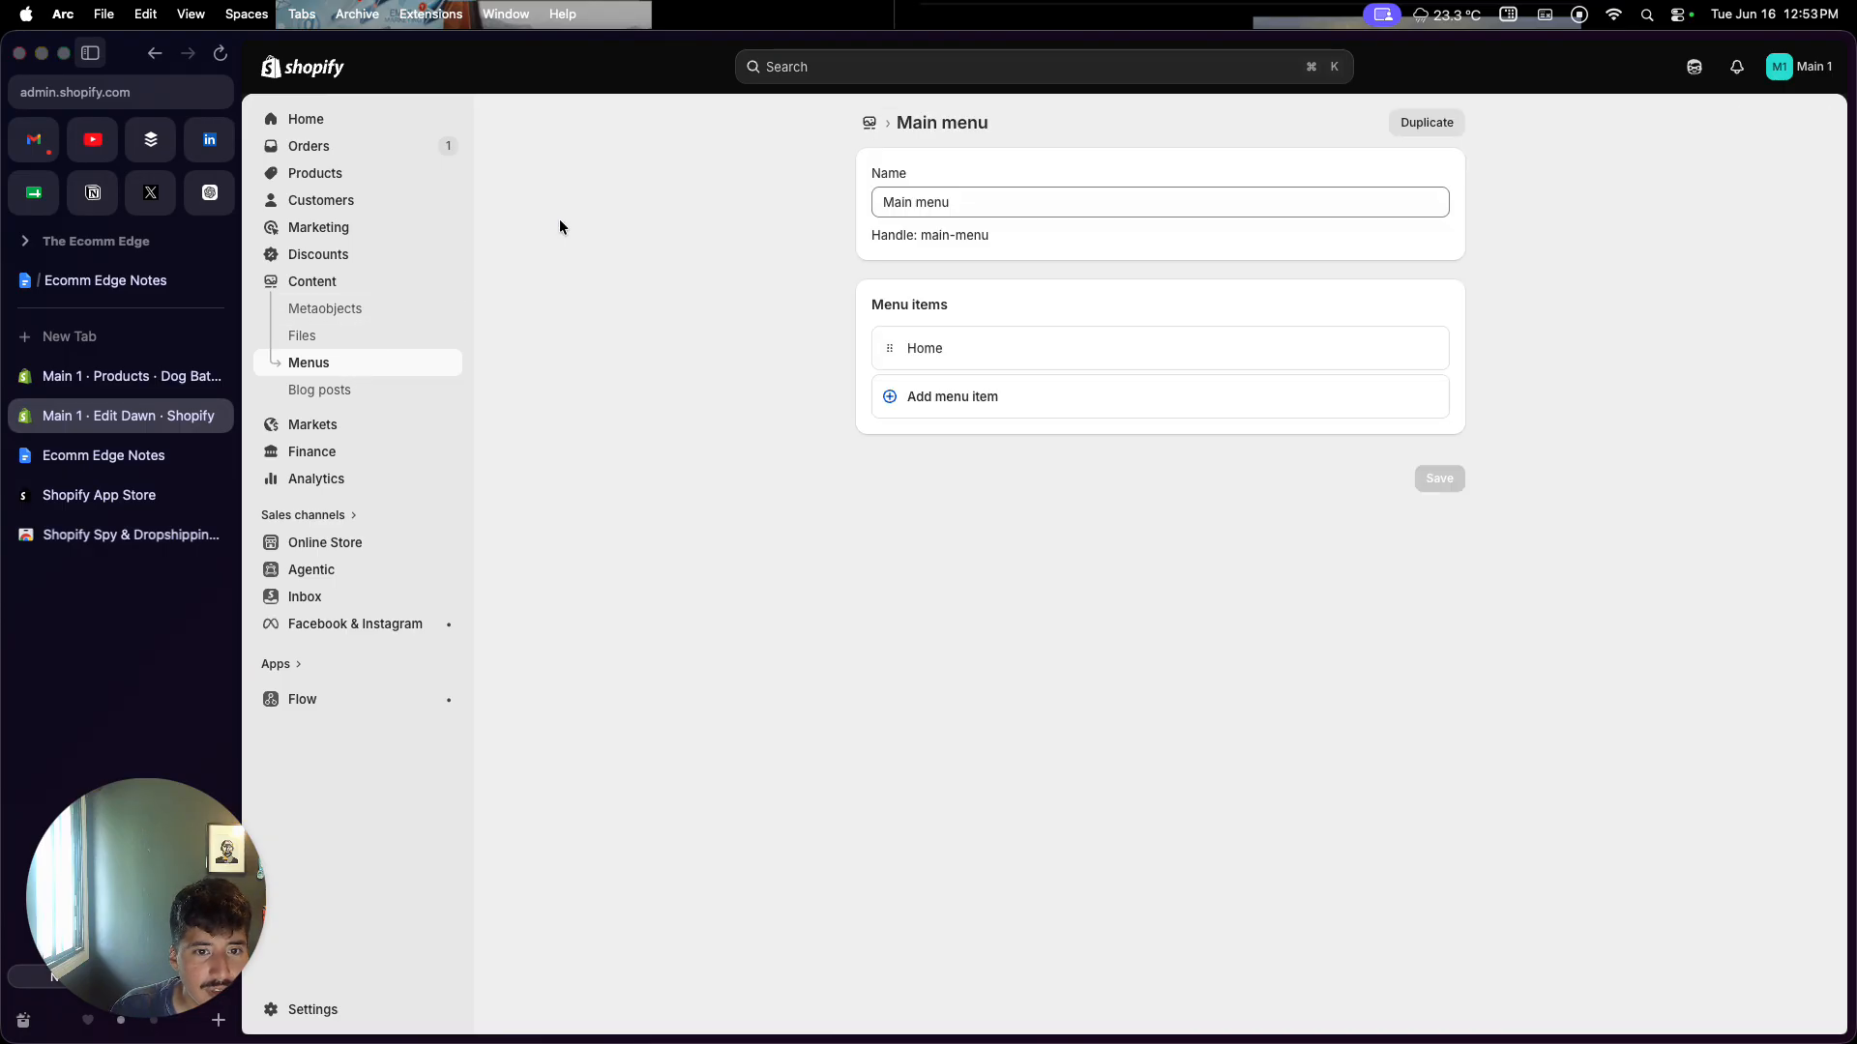
{"action": "left_click", "coordinate": [905, 412]}
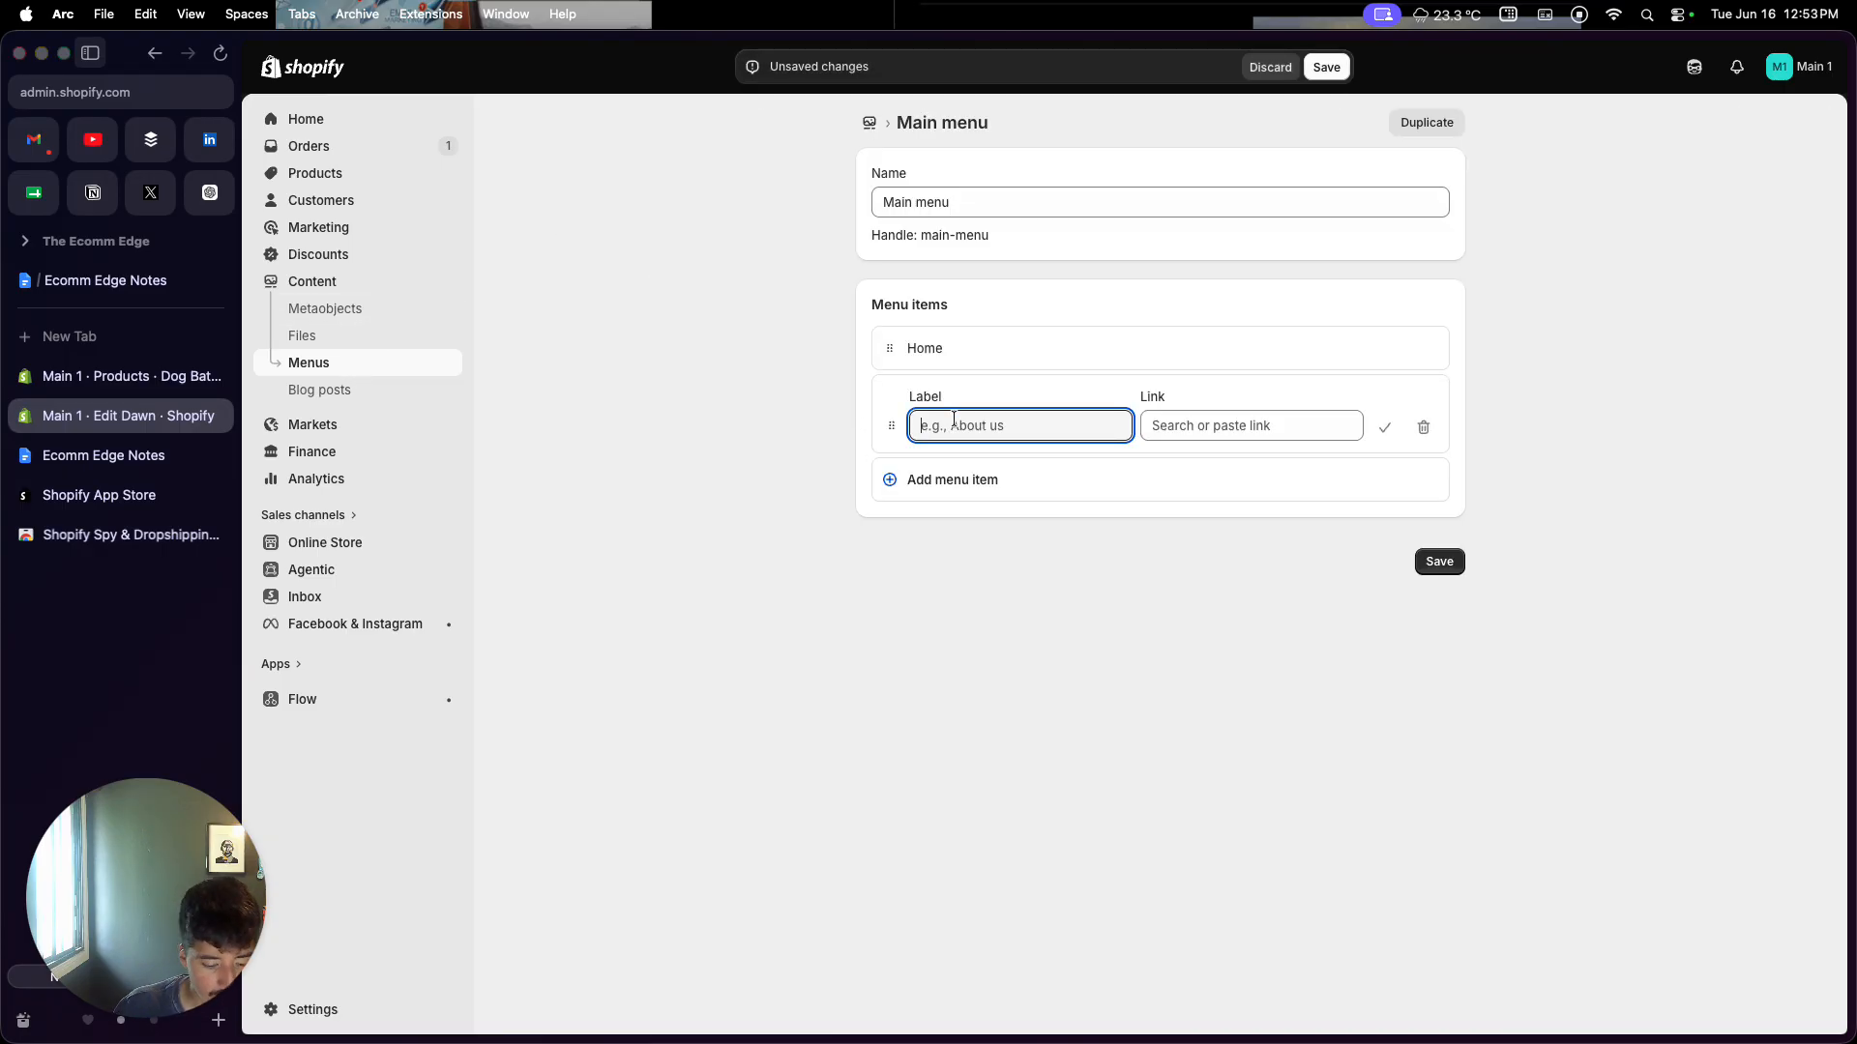
{"action": "type", "text": "Product"}
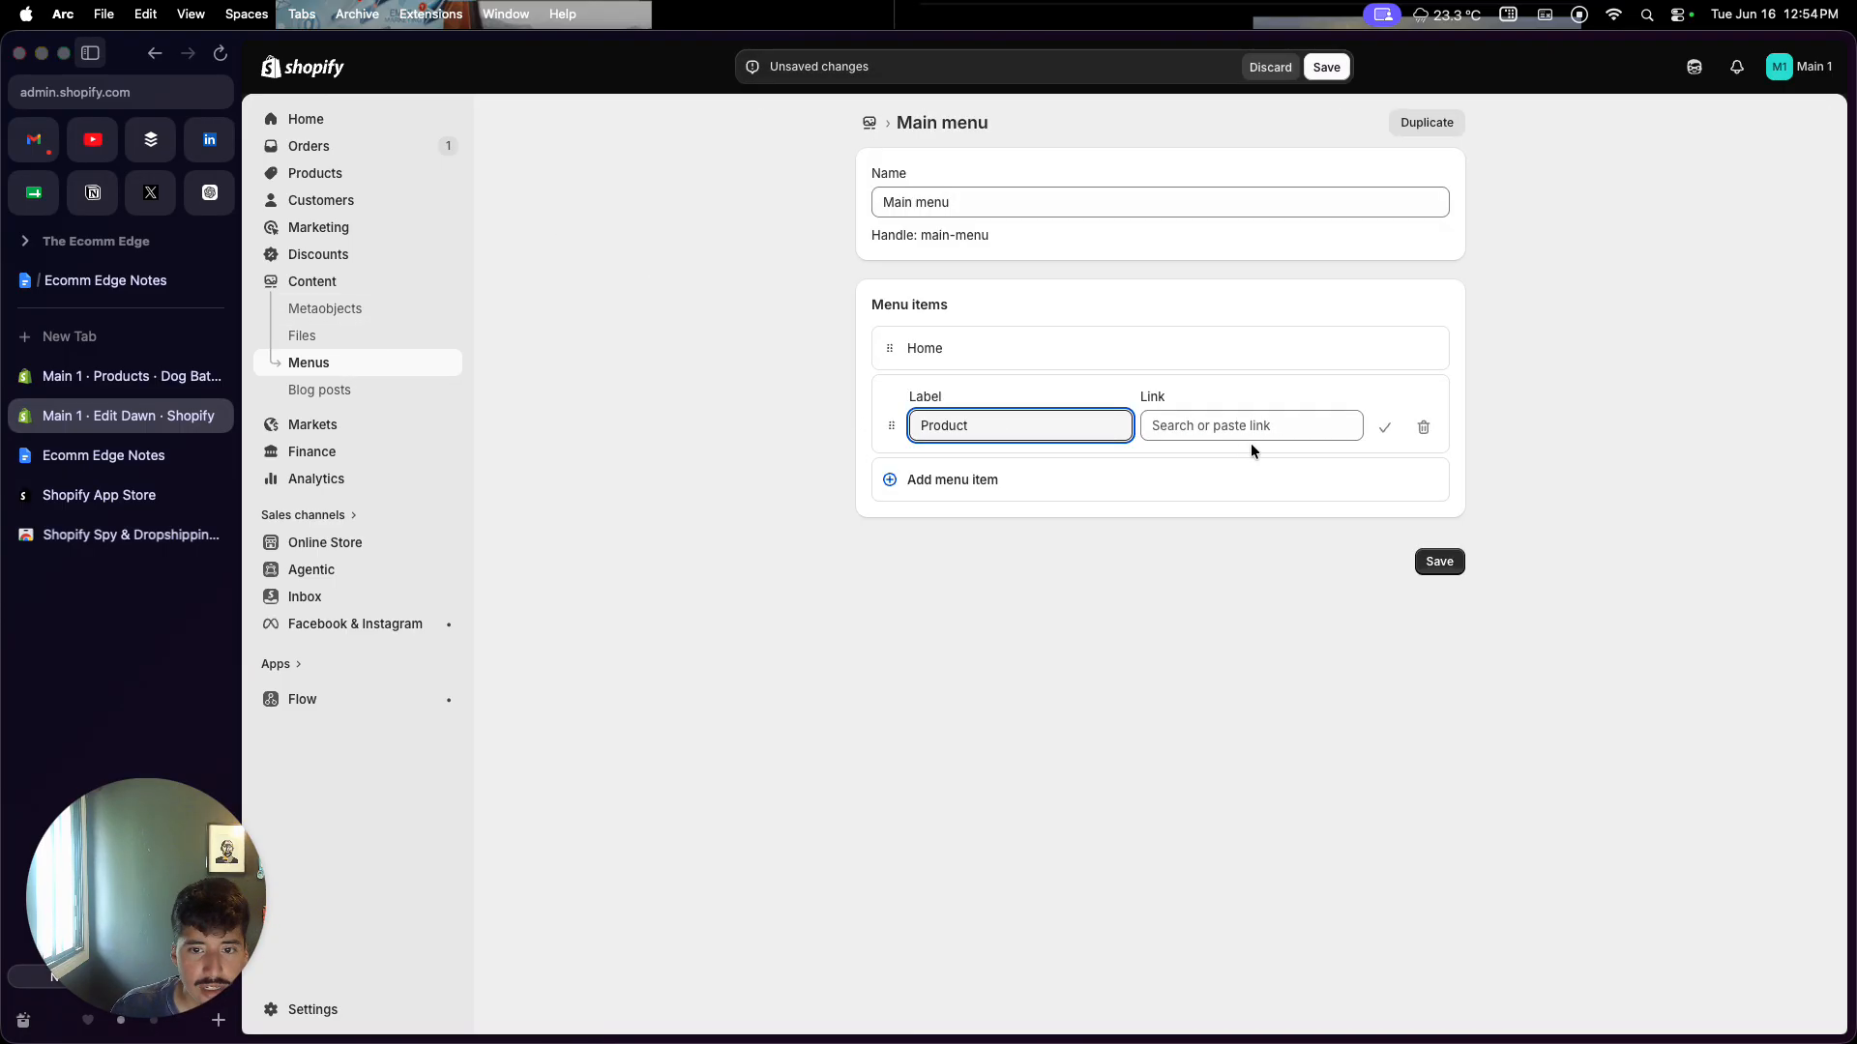
{"action": "left_click", "coordinate": [1250, 435]}
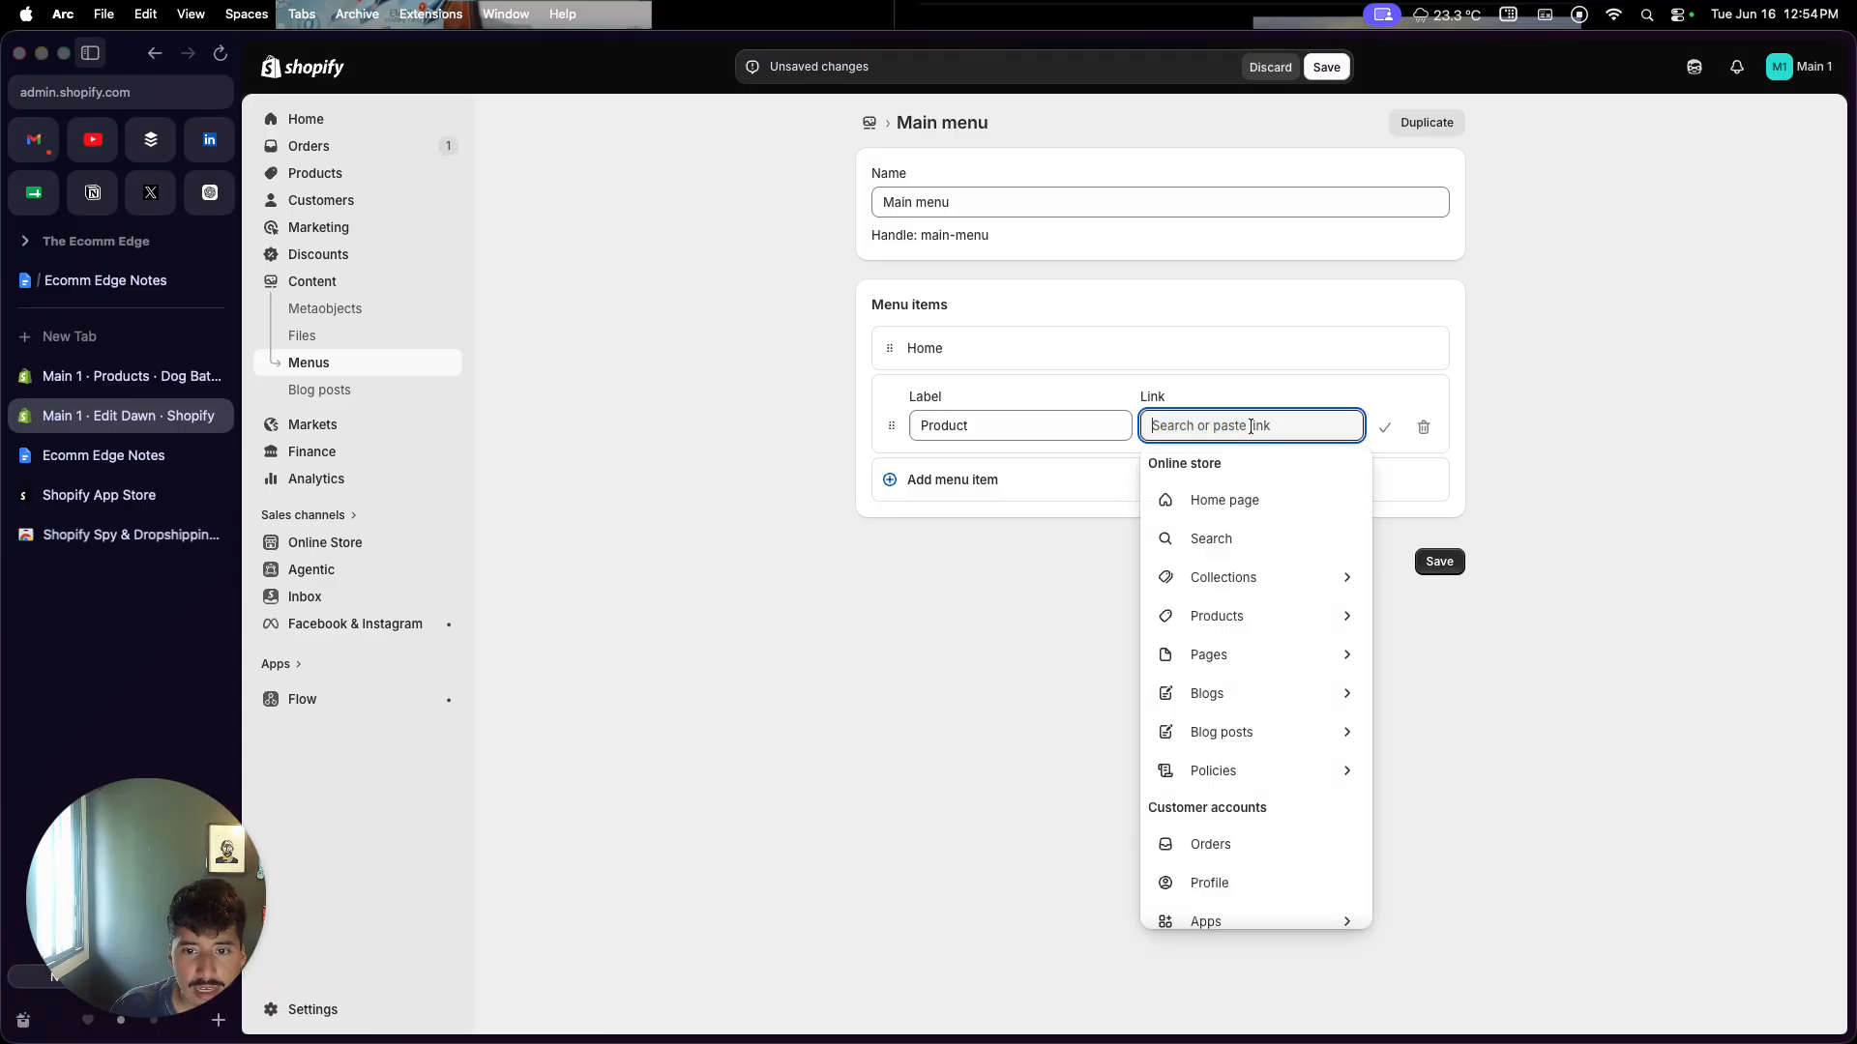
{"action": "left_click", "coordinate": [1273, 619]}
{"action": "left_click", "coordinate": [1248, 553]}
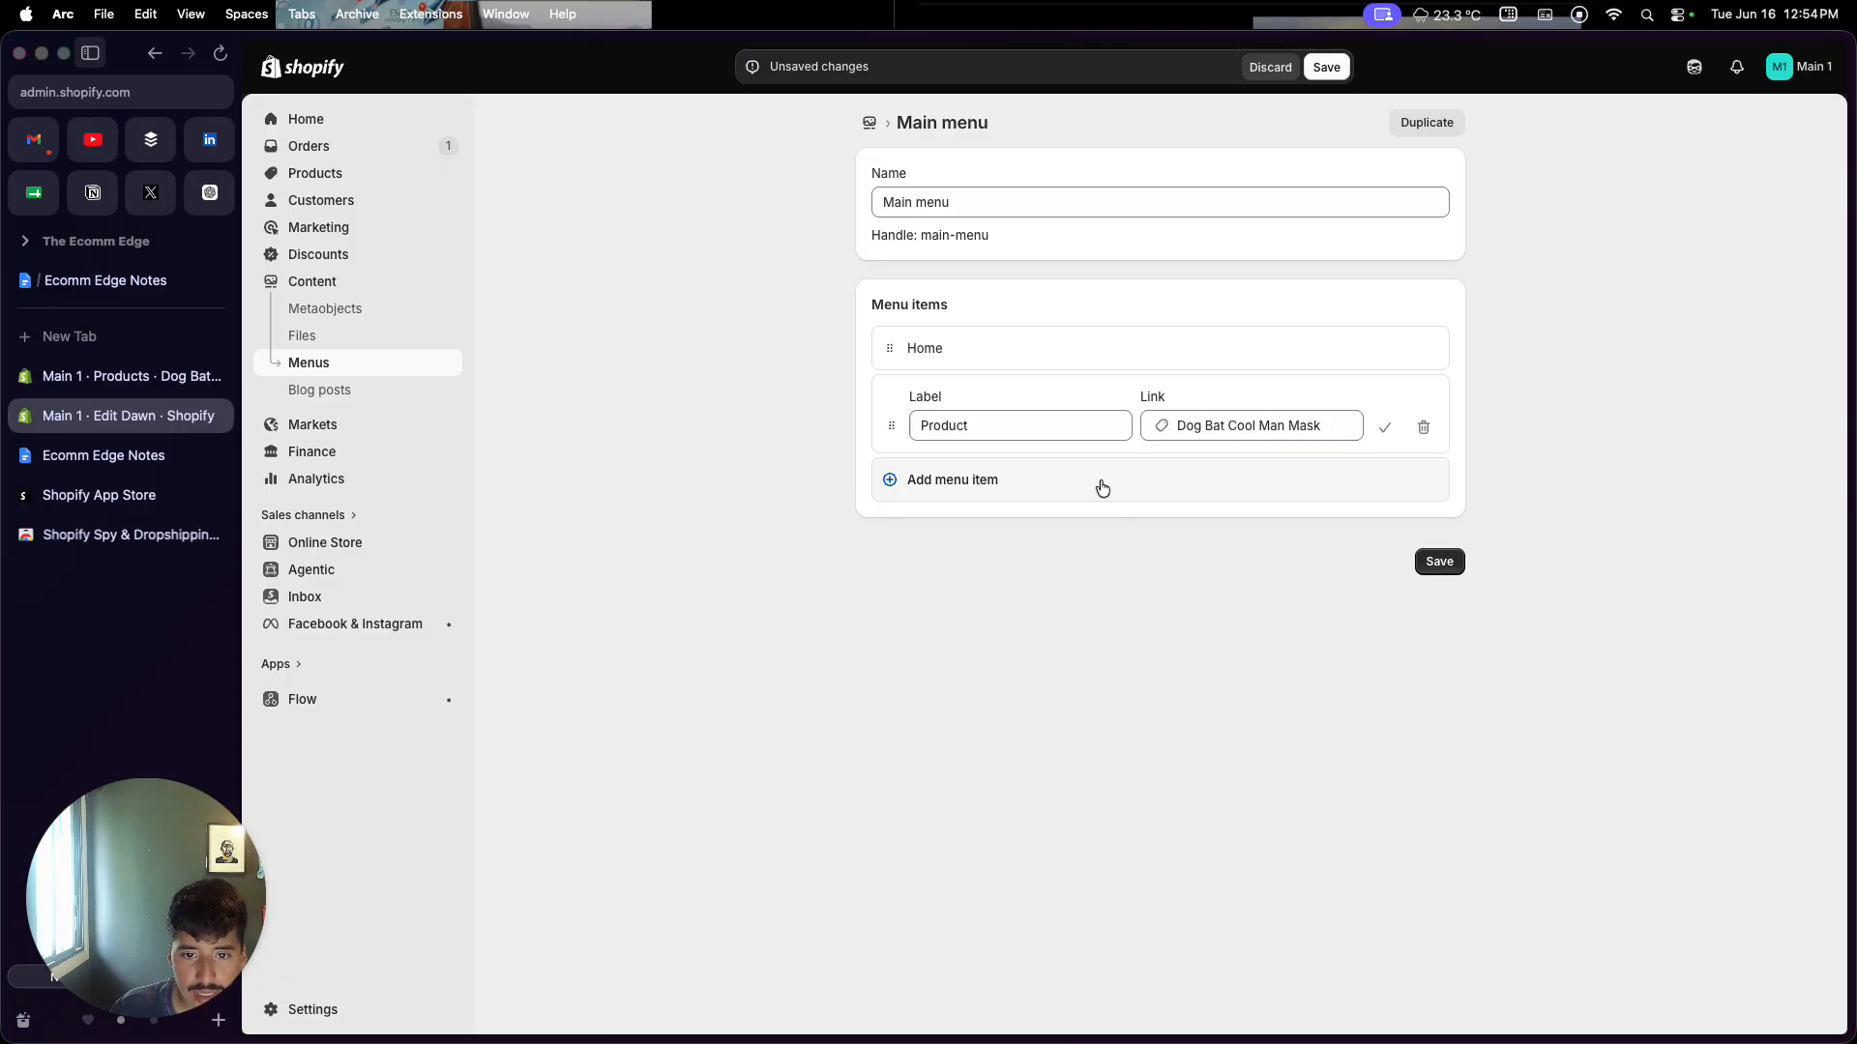
Step: Add an About Us item to the main menu and link it to the About Us page
{"action": "left_click", "coordinate": [1072, 480]}
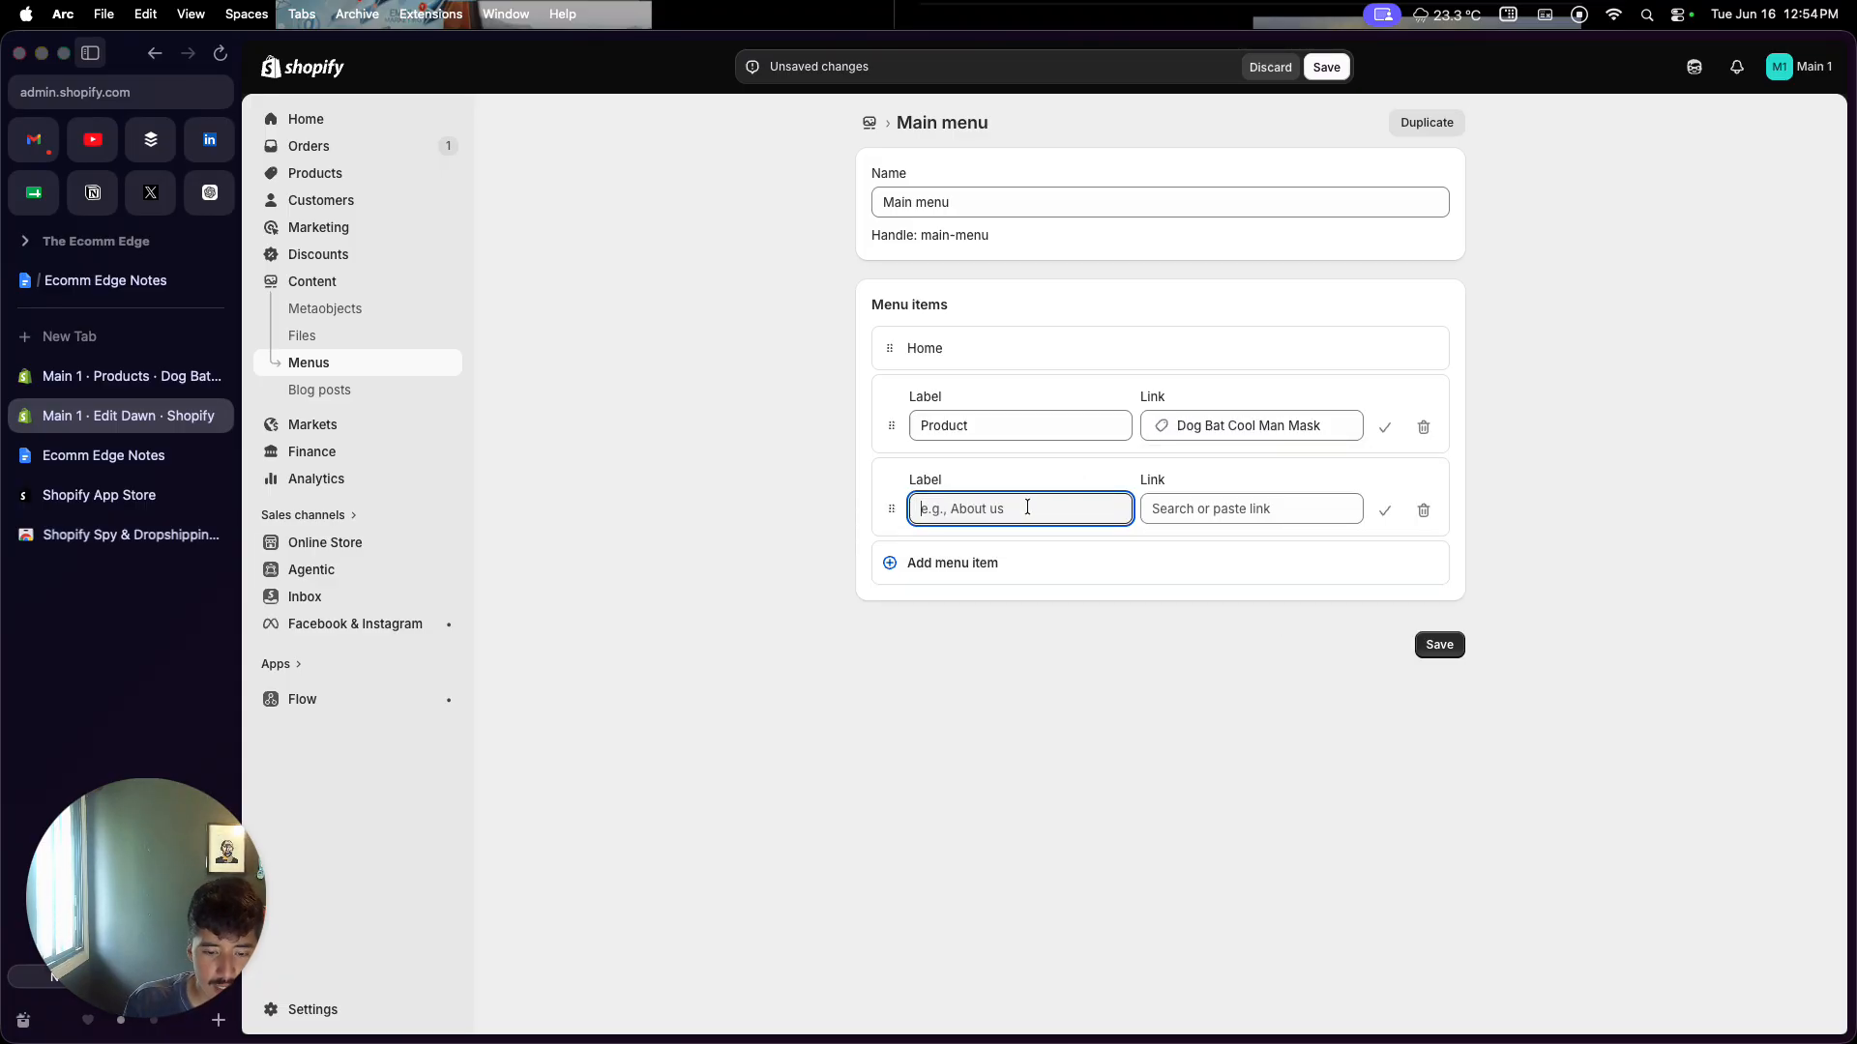
{"action": "type", "text": "About U"}
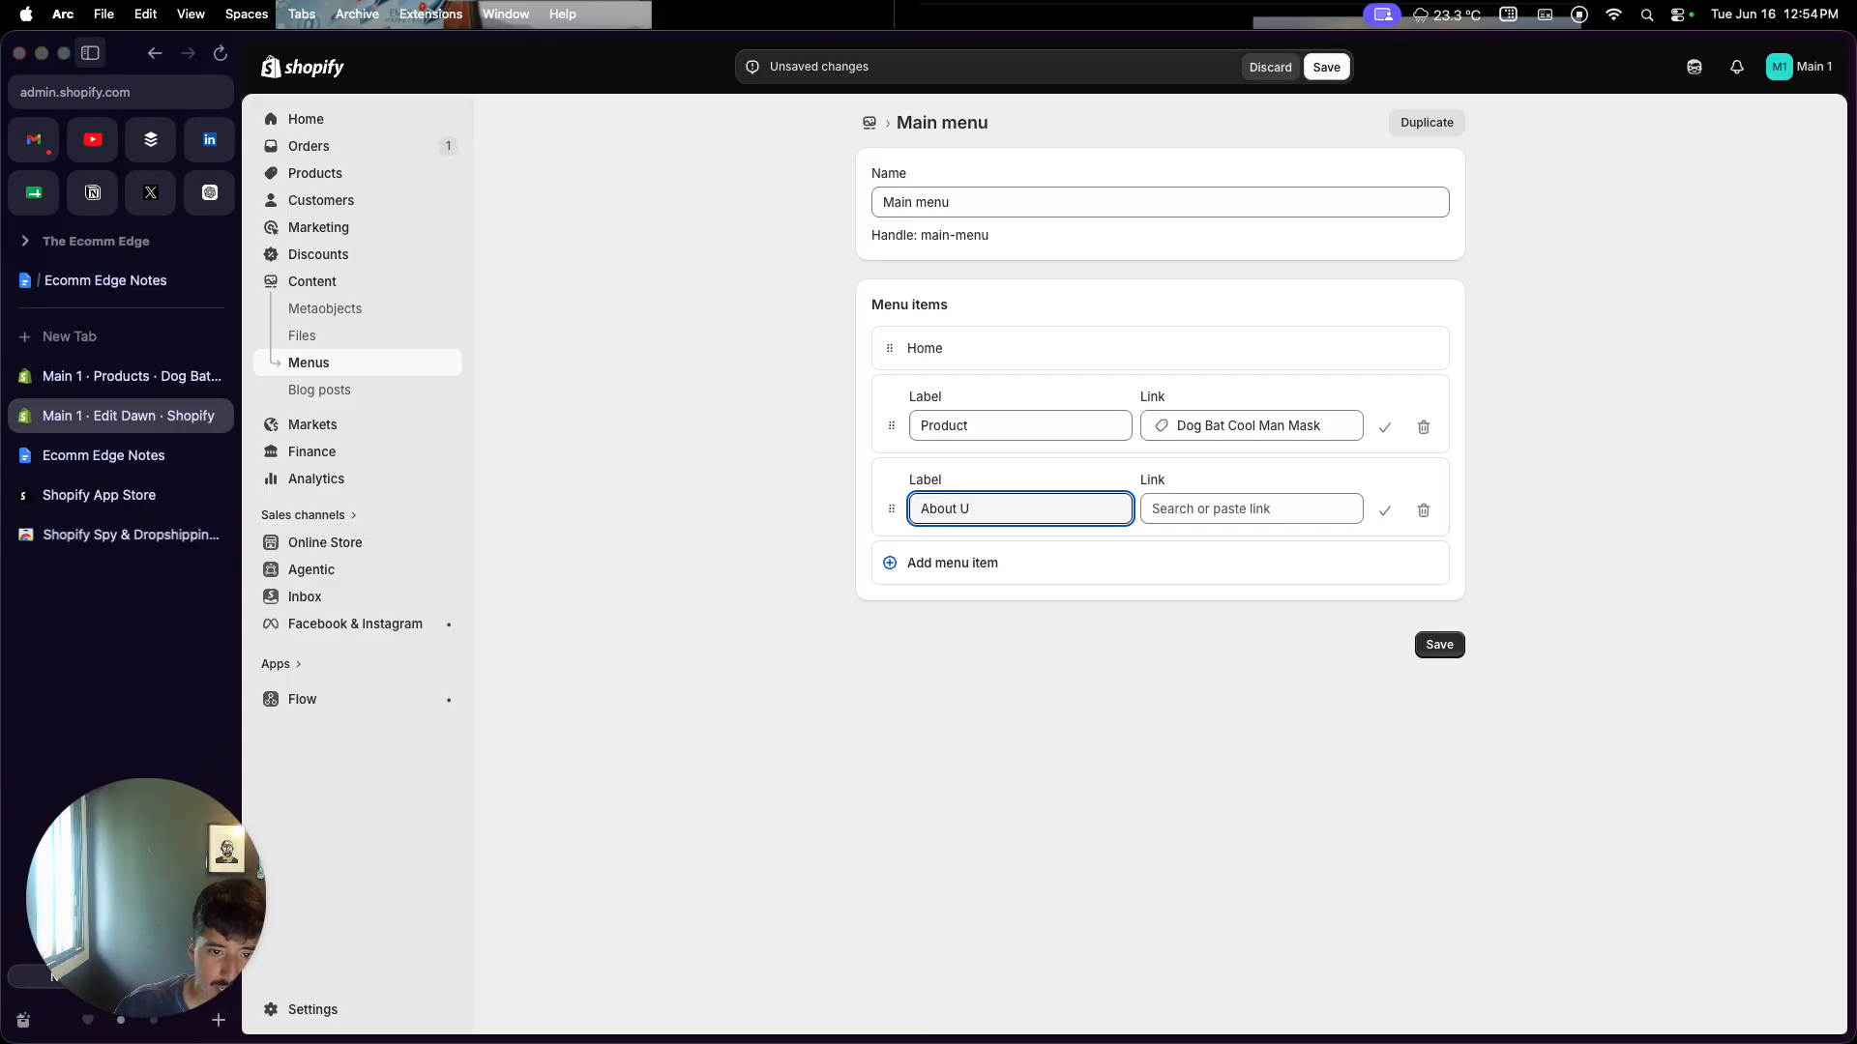
{"action": "type", "text": "s"}
{"action": "left_click", "coordinate": [1301, 507]}
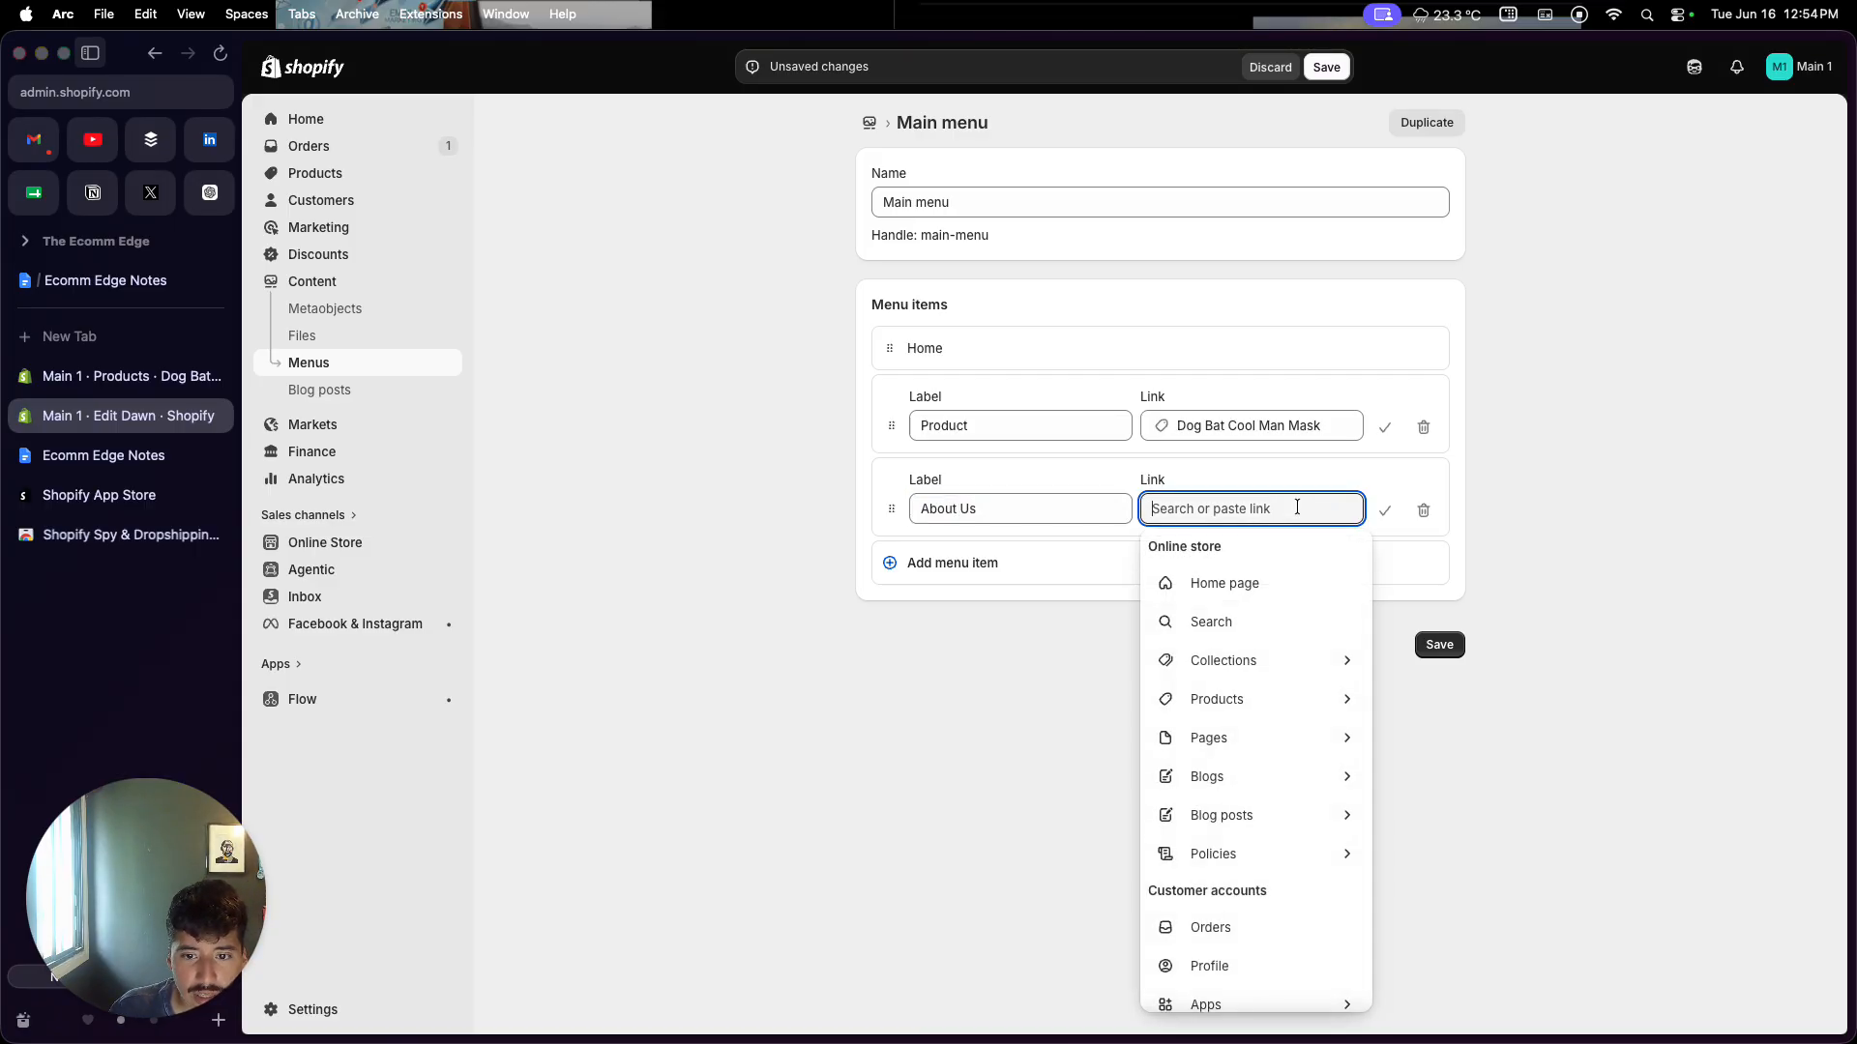
{"action": "left_click", "coordinate": [1241, 740]}
{"action": "left_click", "coordinate": [1209, 594]}
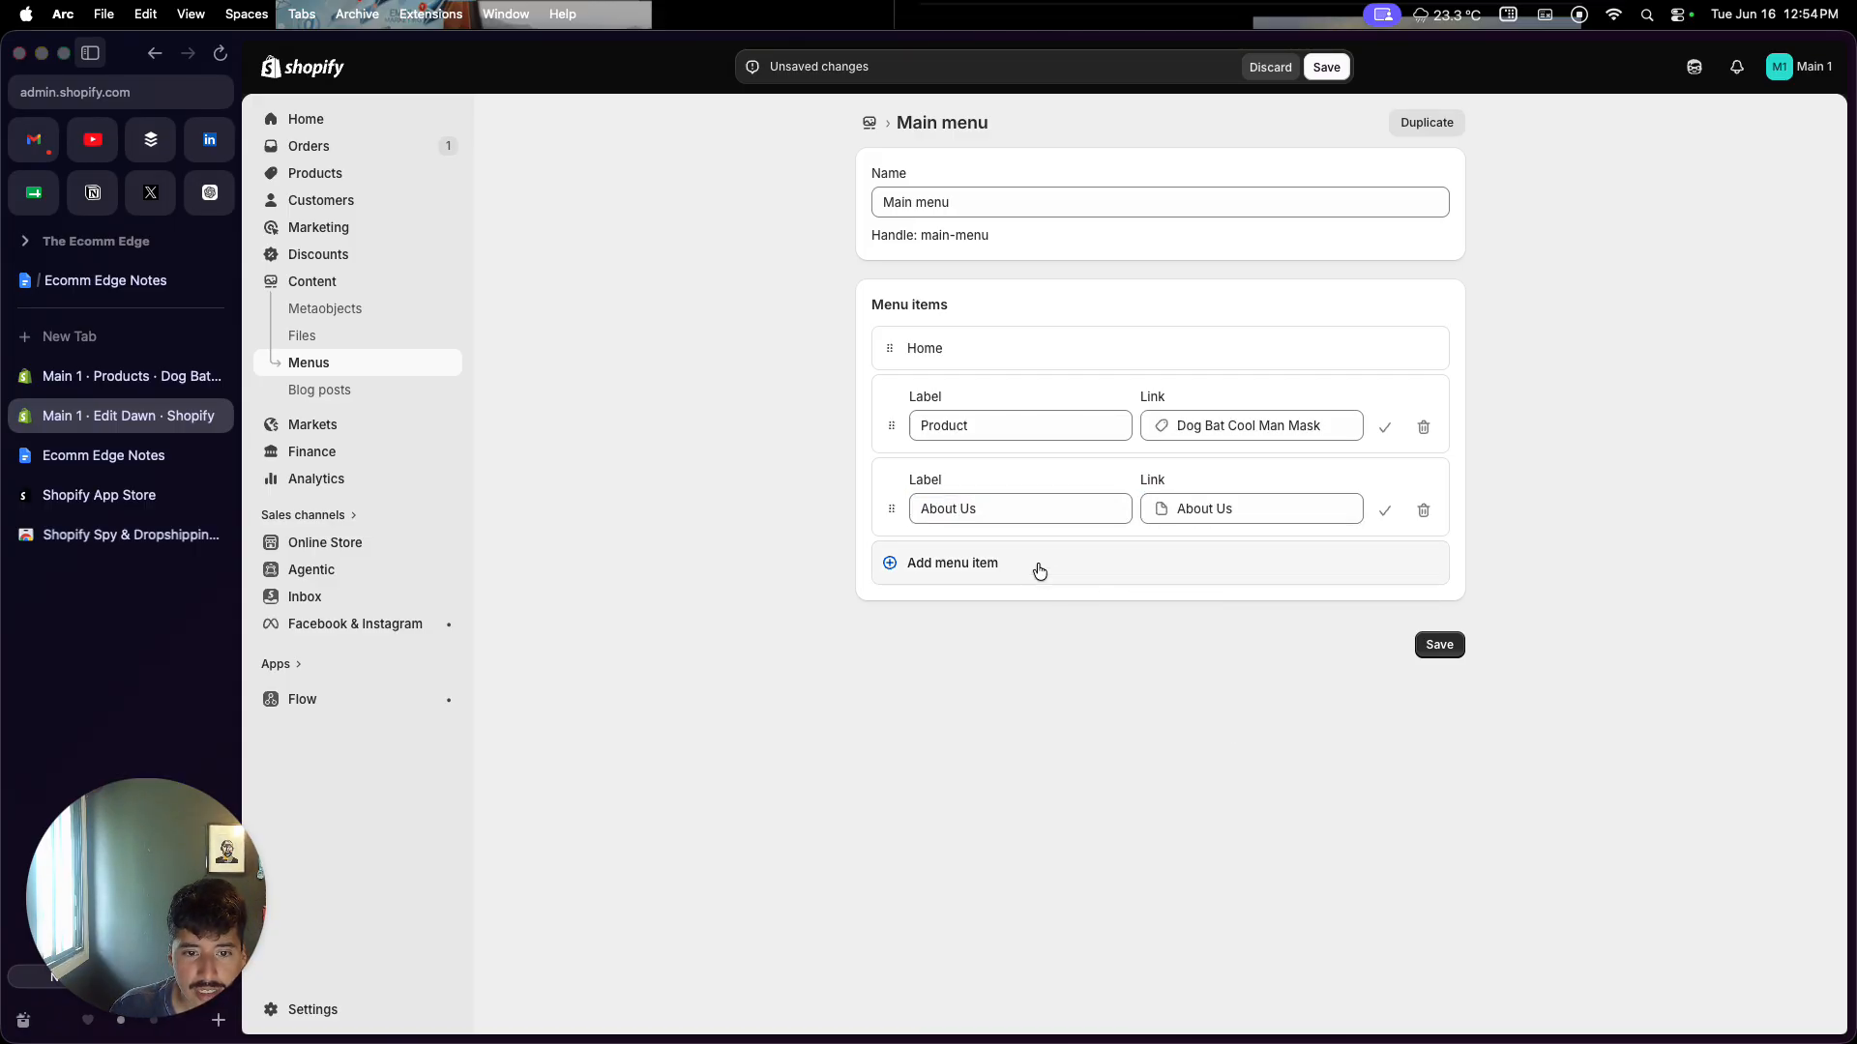
Step: Add a Contact Us item linked to the Contact Us page and save the main menu
{"action": "left_click", "coordinate": [1039, 571]}
{"action": "type", "text": "Contact Us"}
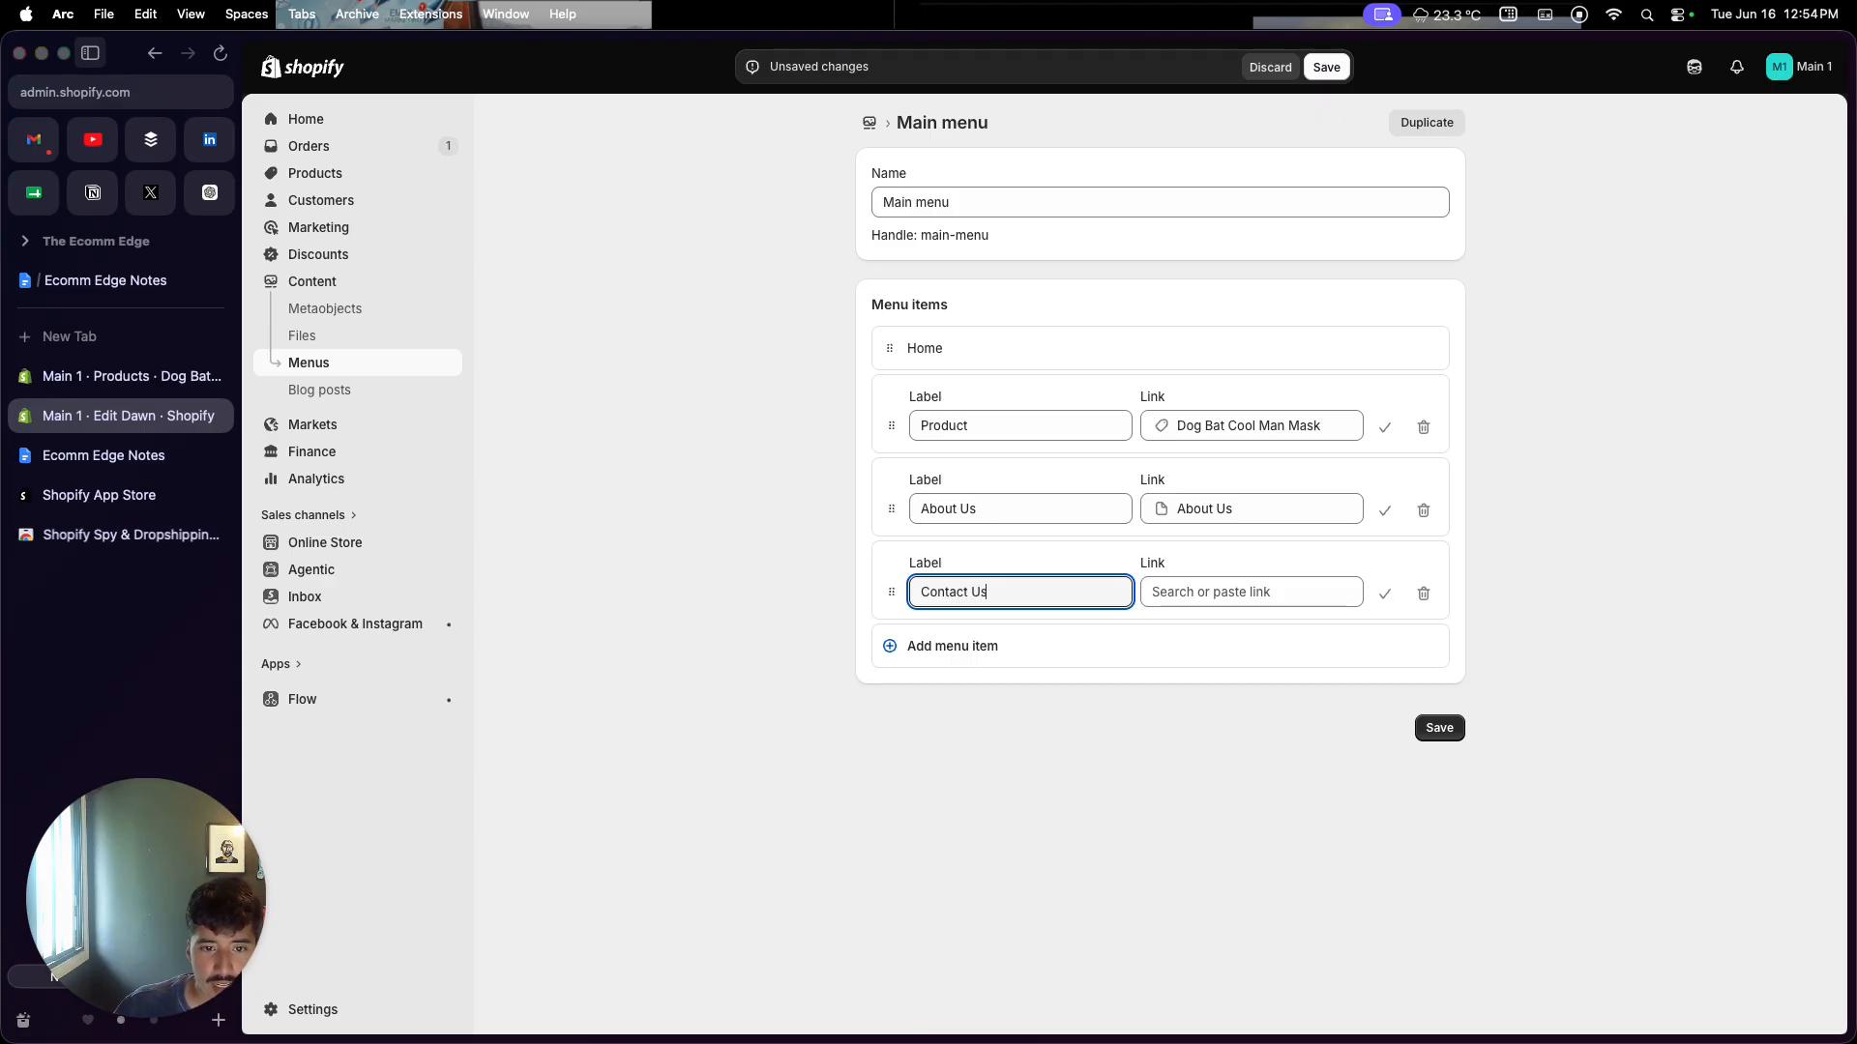
{"action": "left_click", "coordinate": [1218, 592]}
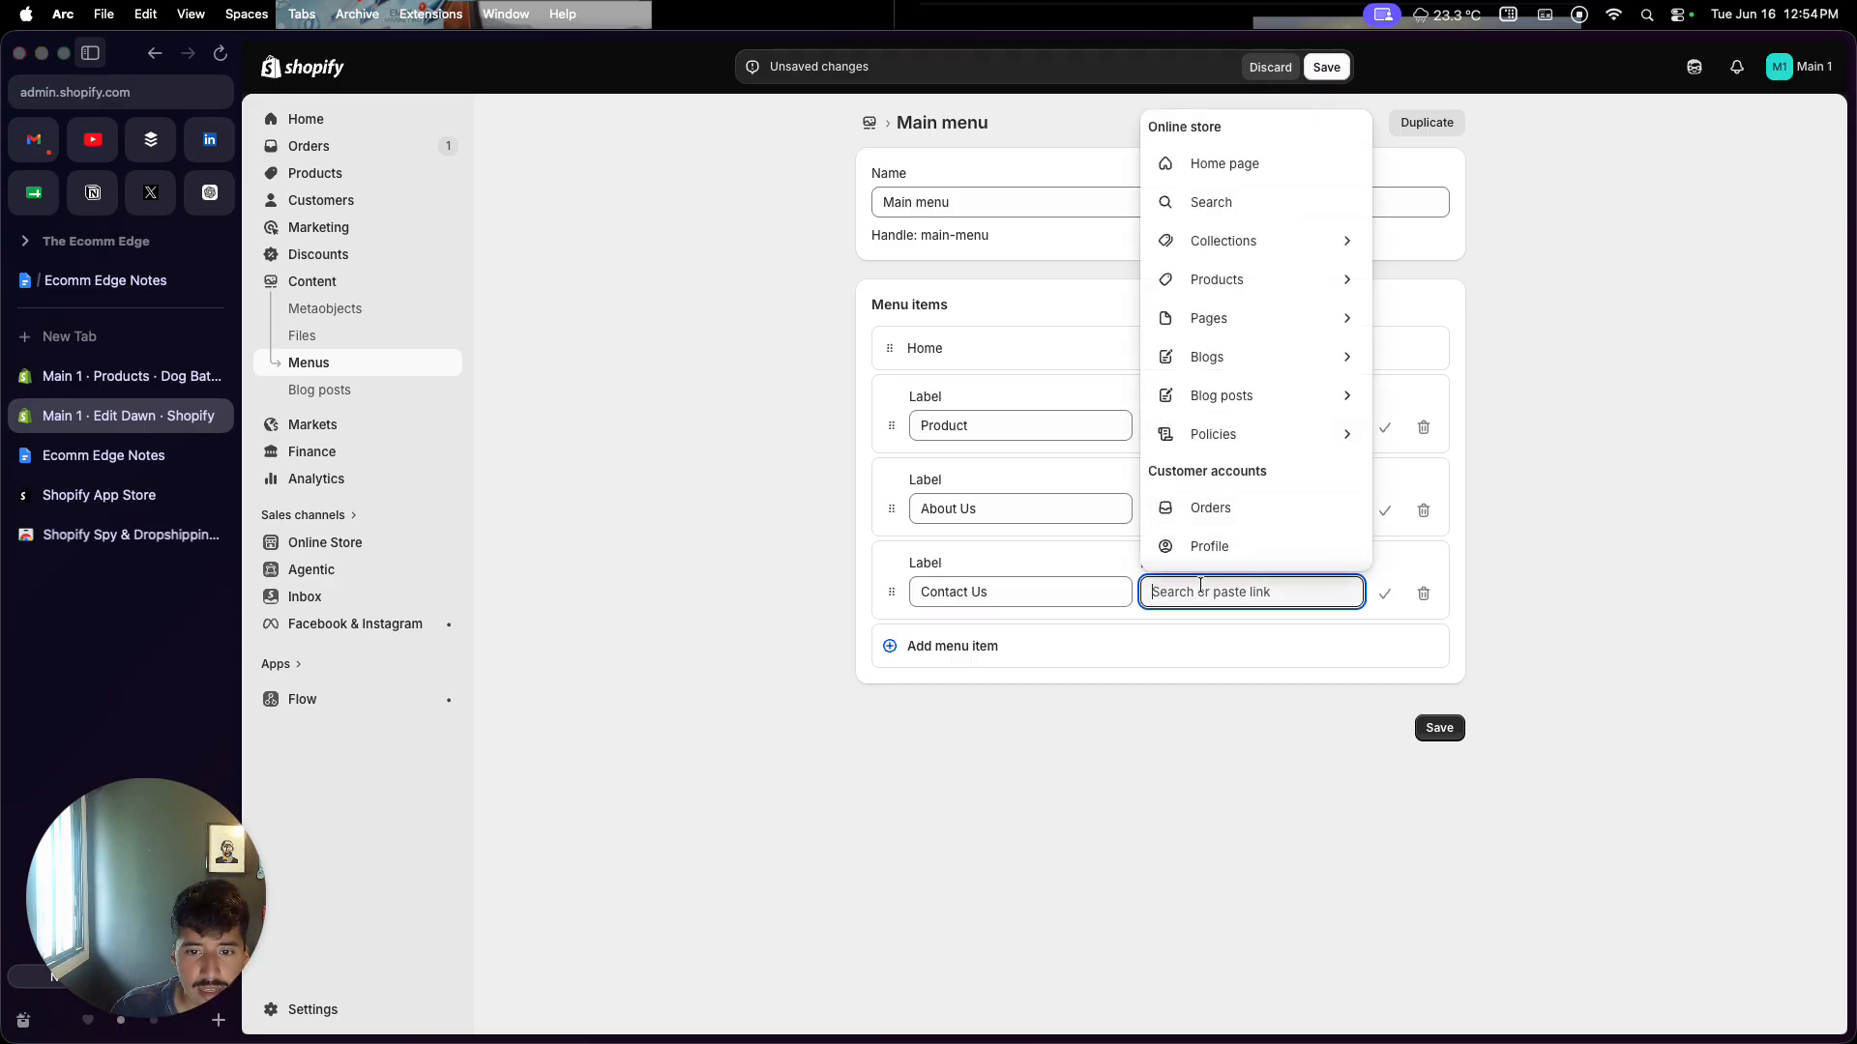
{"action": "left_click", "coordinate": [1236, 334]}
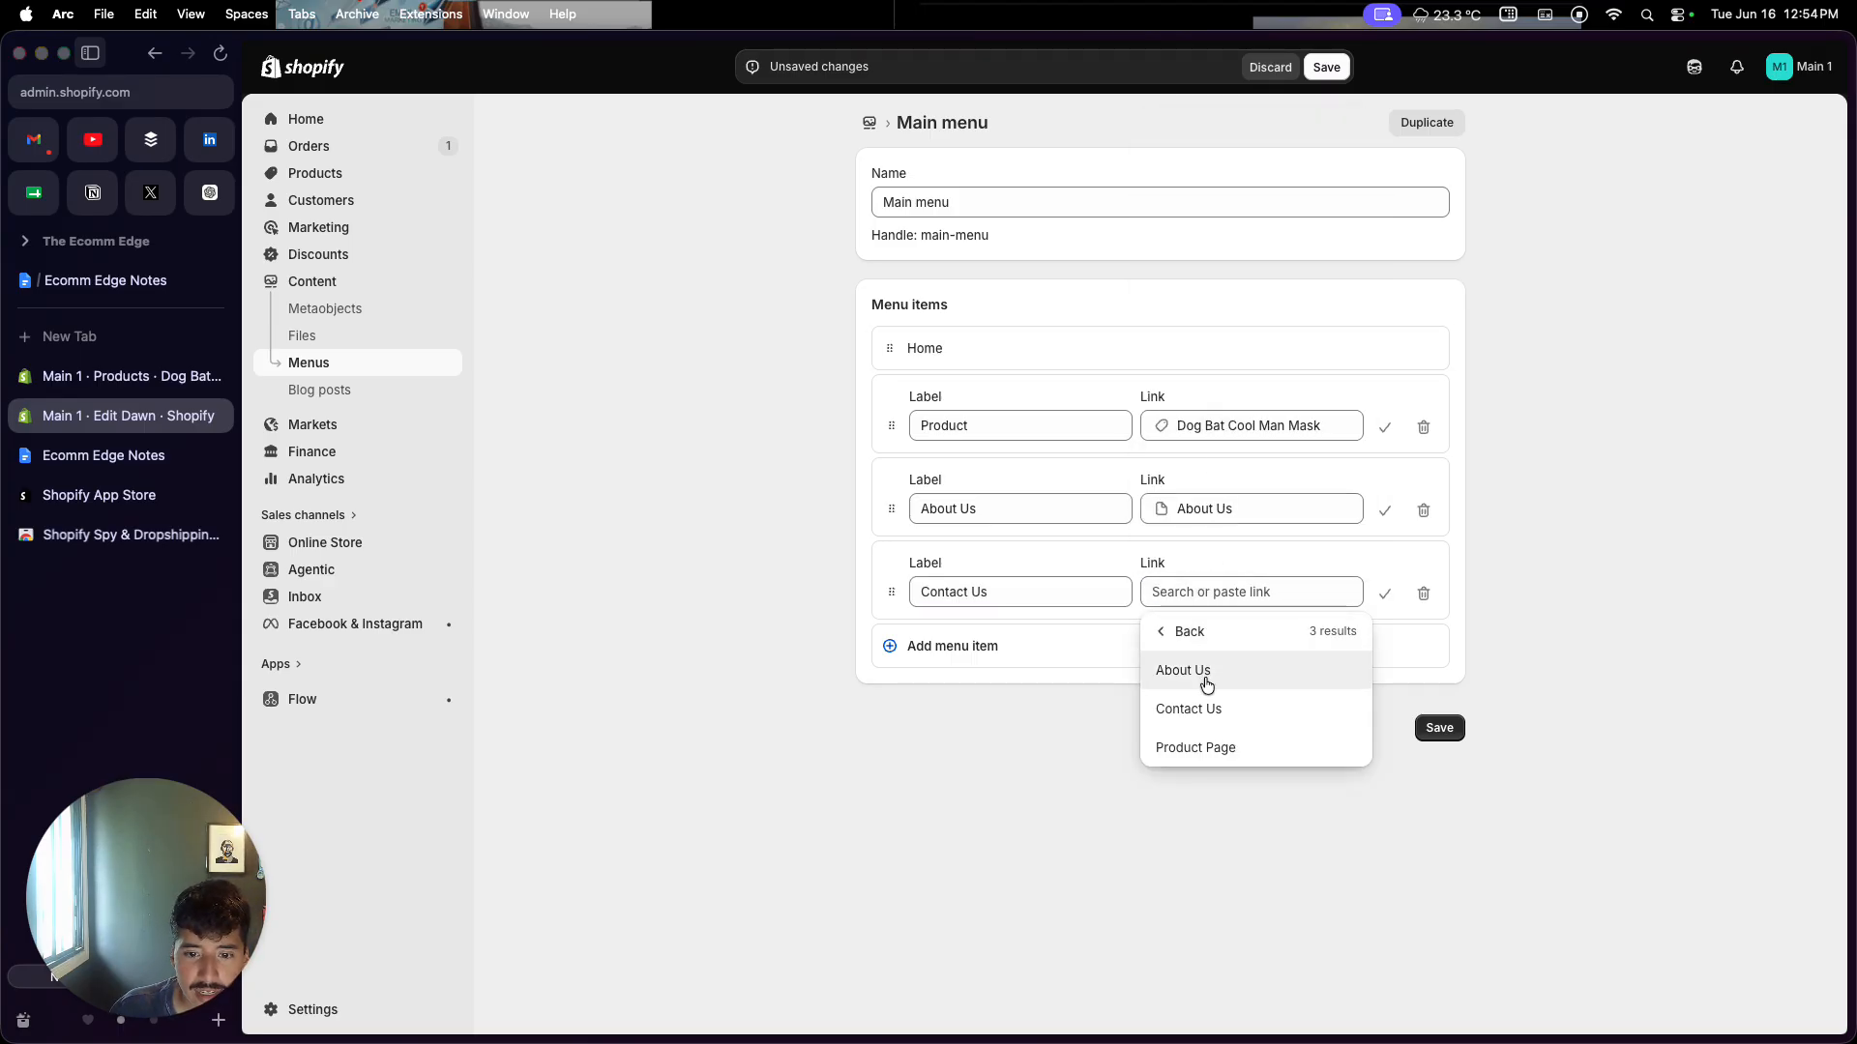
{"action": "left_click", "coordinate": [1201, 709]}
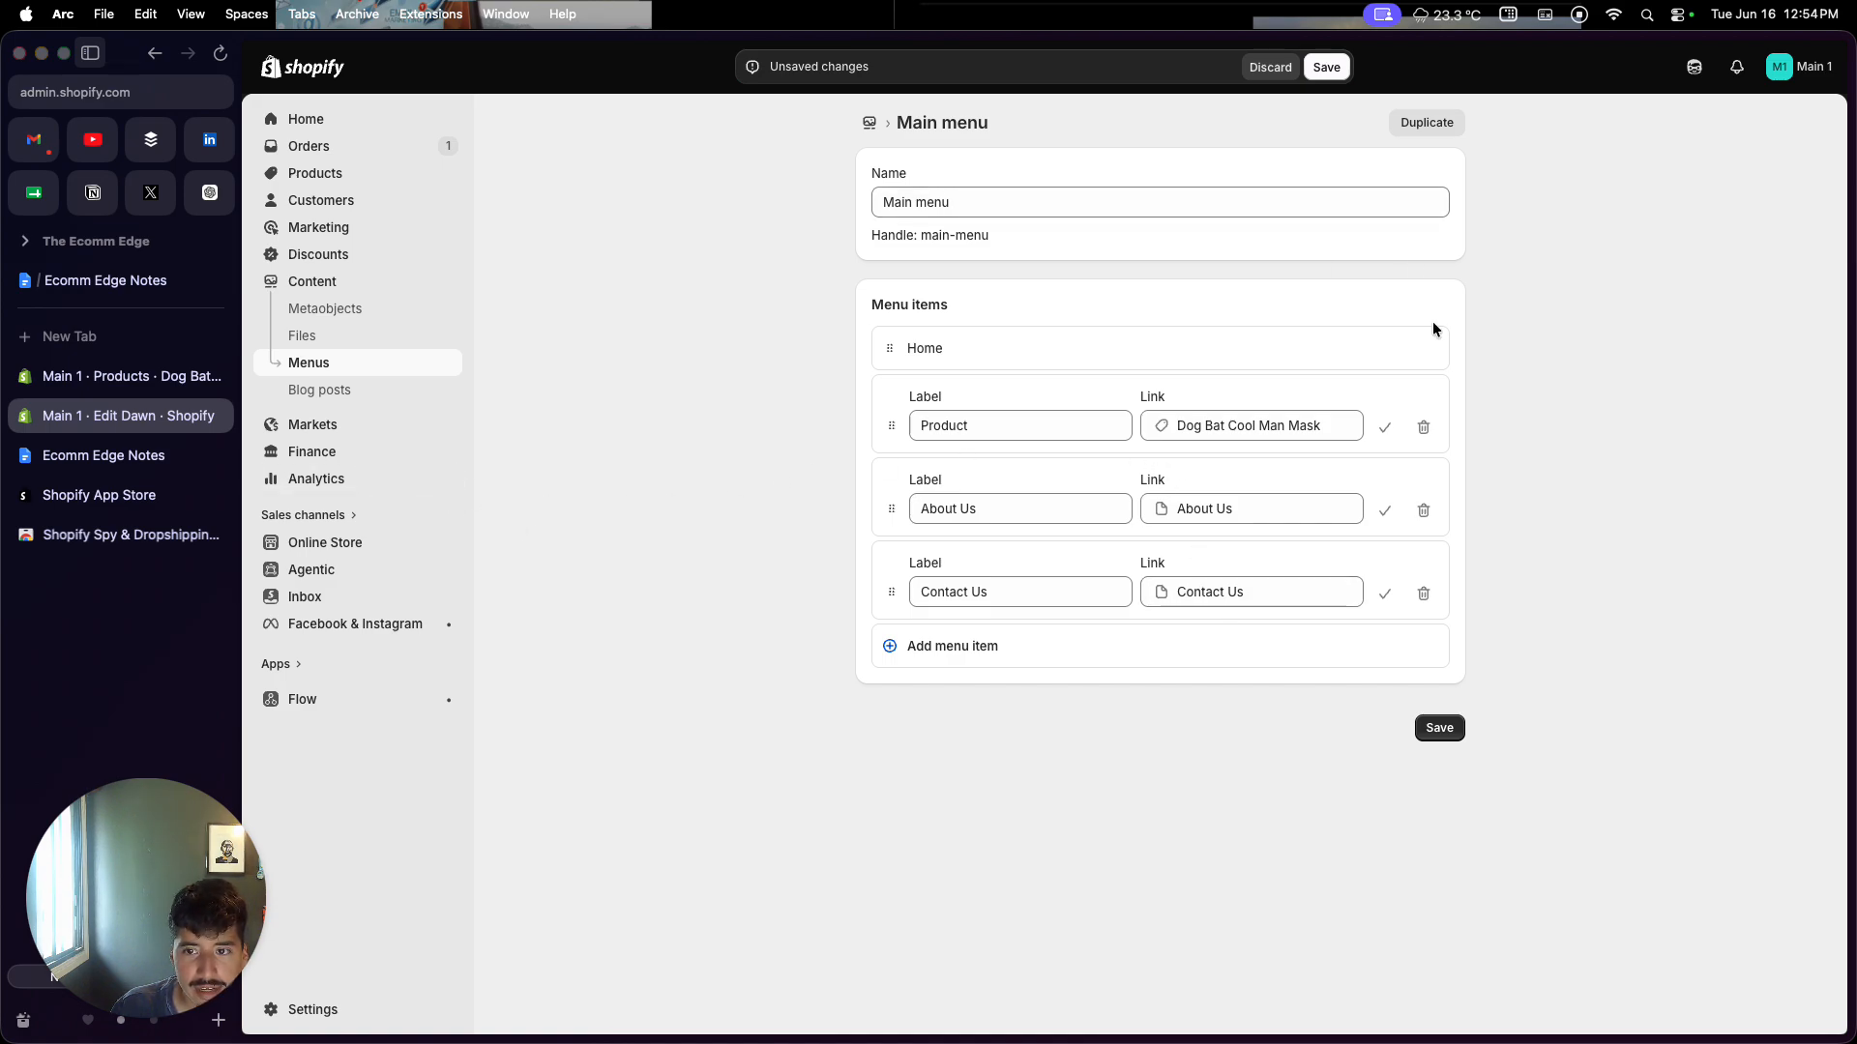
{"action": "left_click", "coordinate": [1433, 728]}
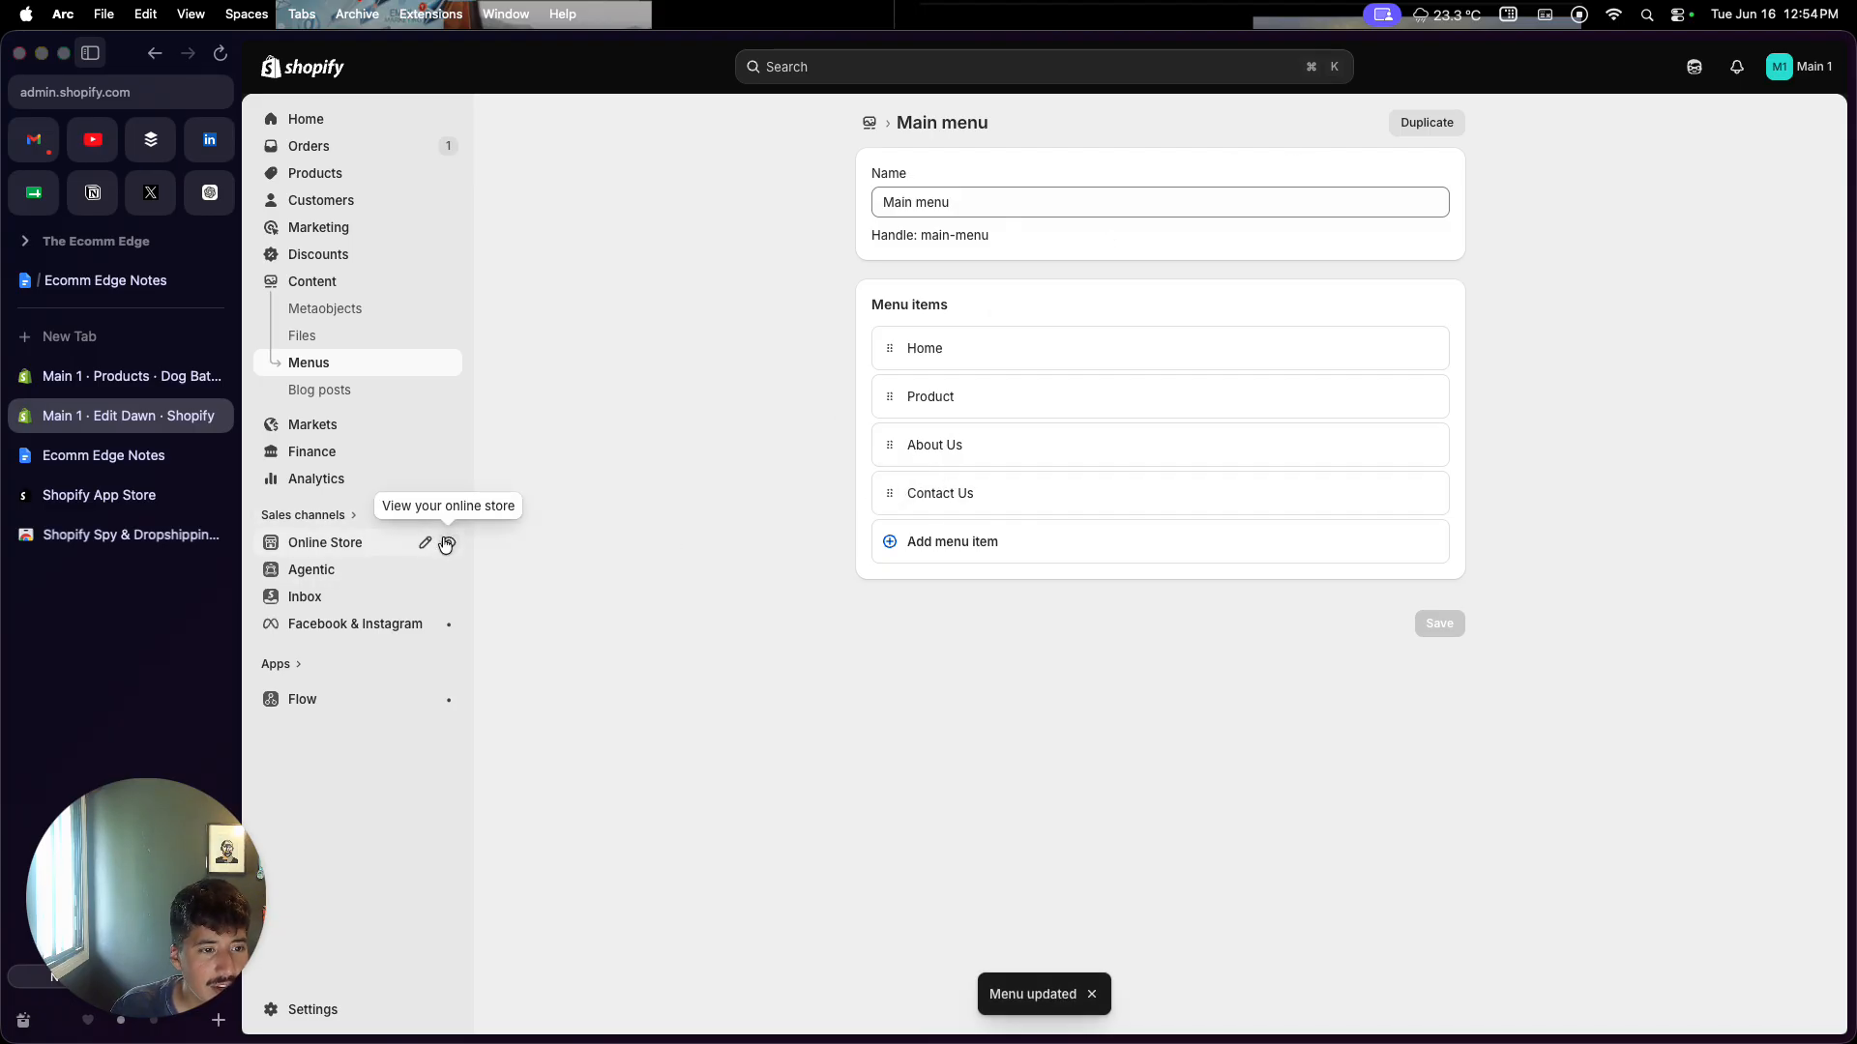
Step: Check the navigation on the live storefront, close it, and open a preview of the draft Dawn theme
{"action": "left_click", "coordinate": [450, 546]}
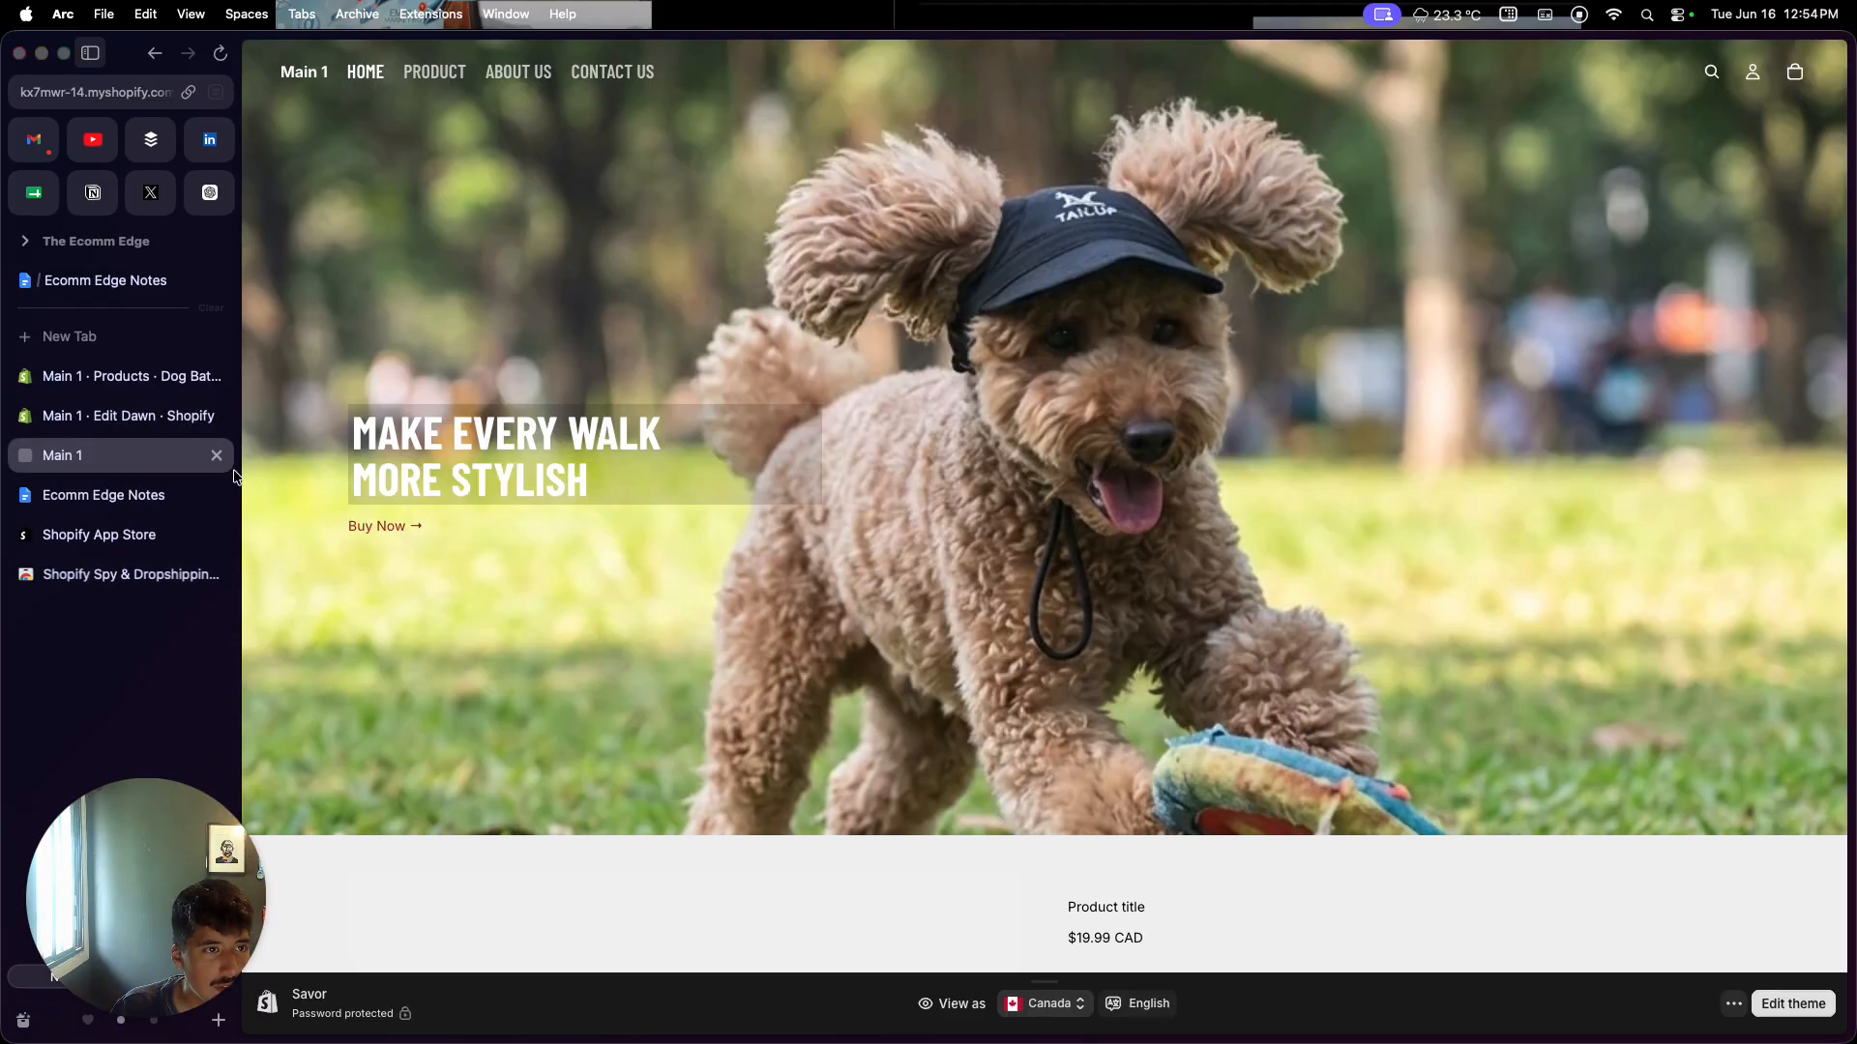
{"action": "left_click", "coordinate": [217, 456]}
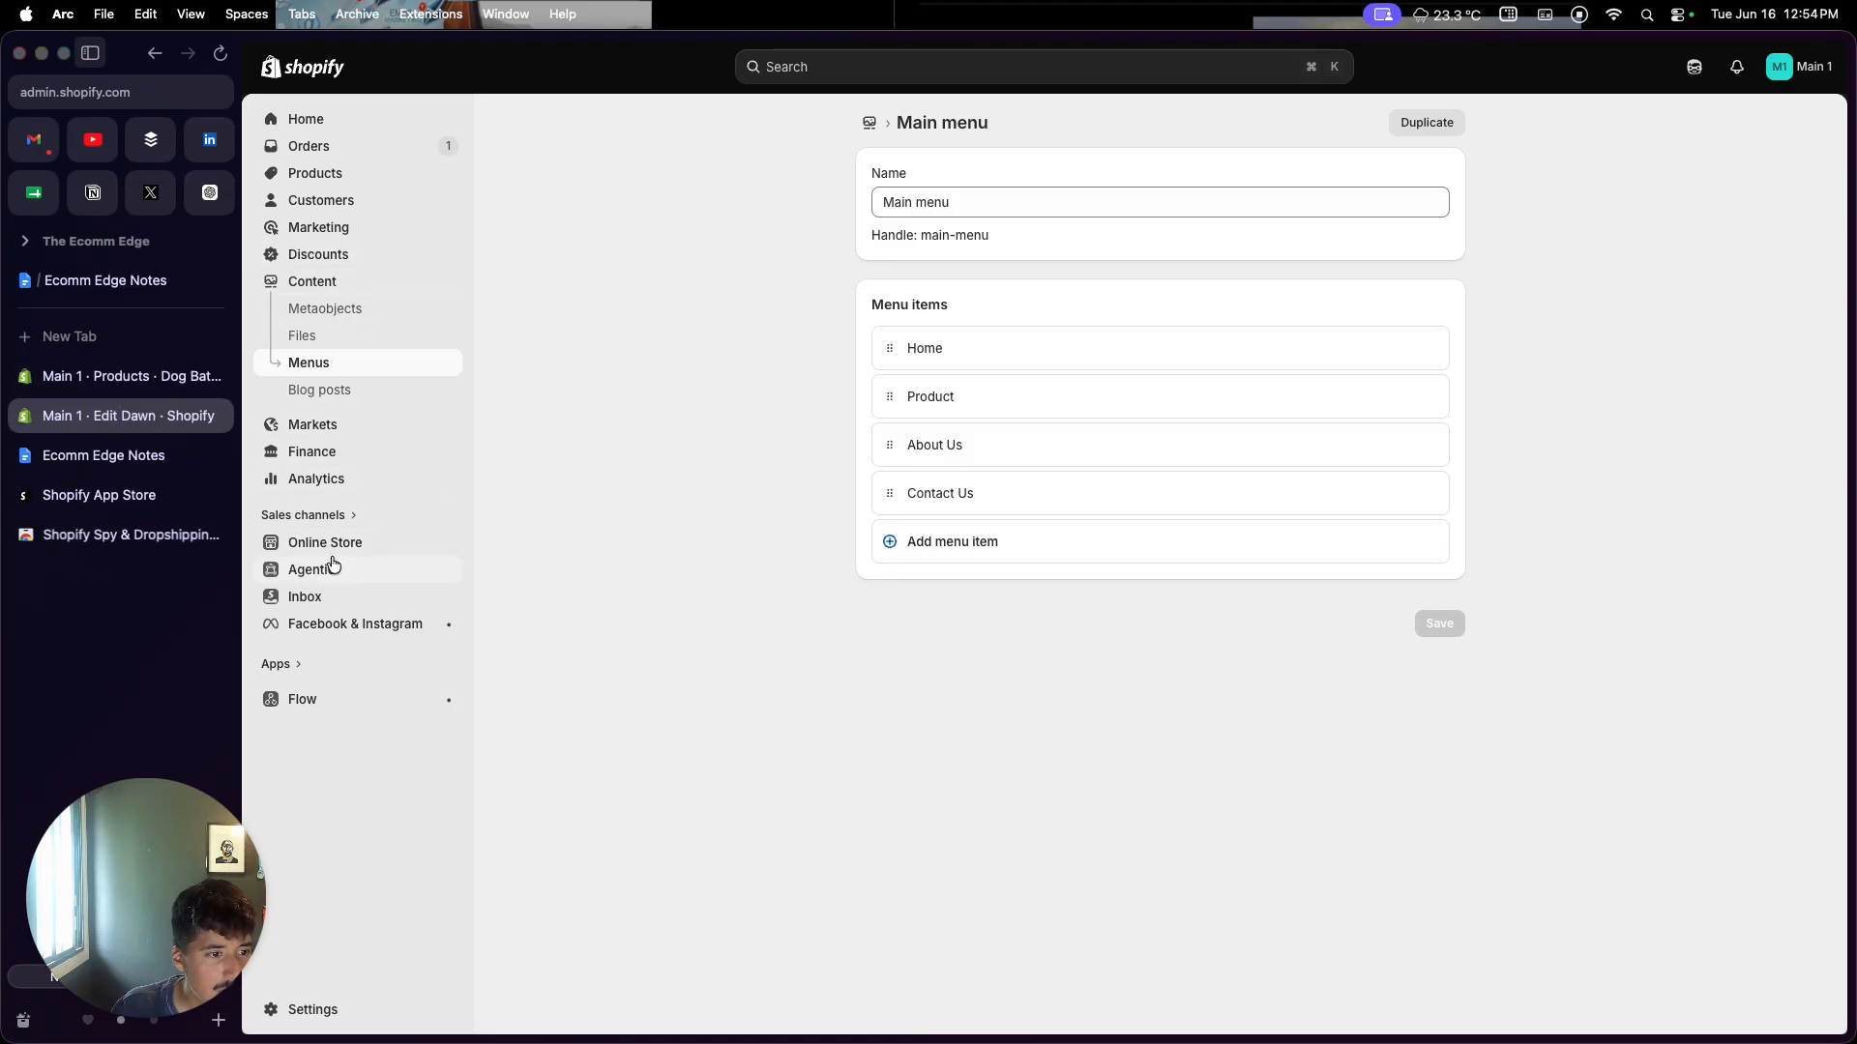
{"action": "left_click", "coordinate": [327, 543]}
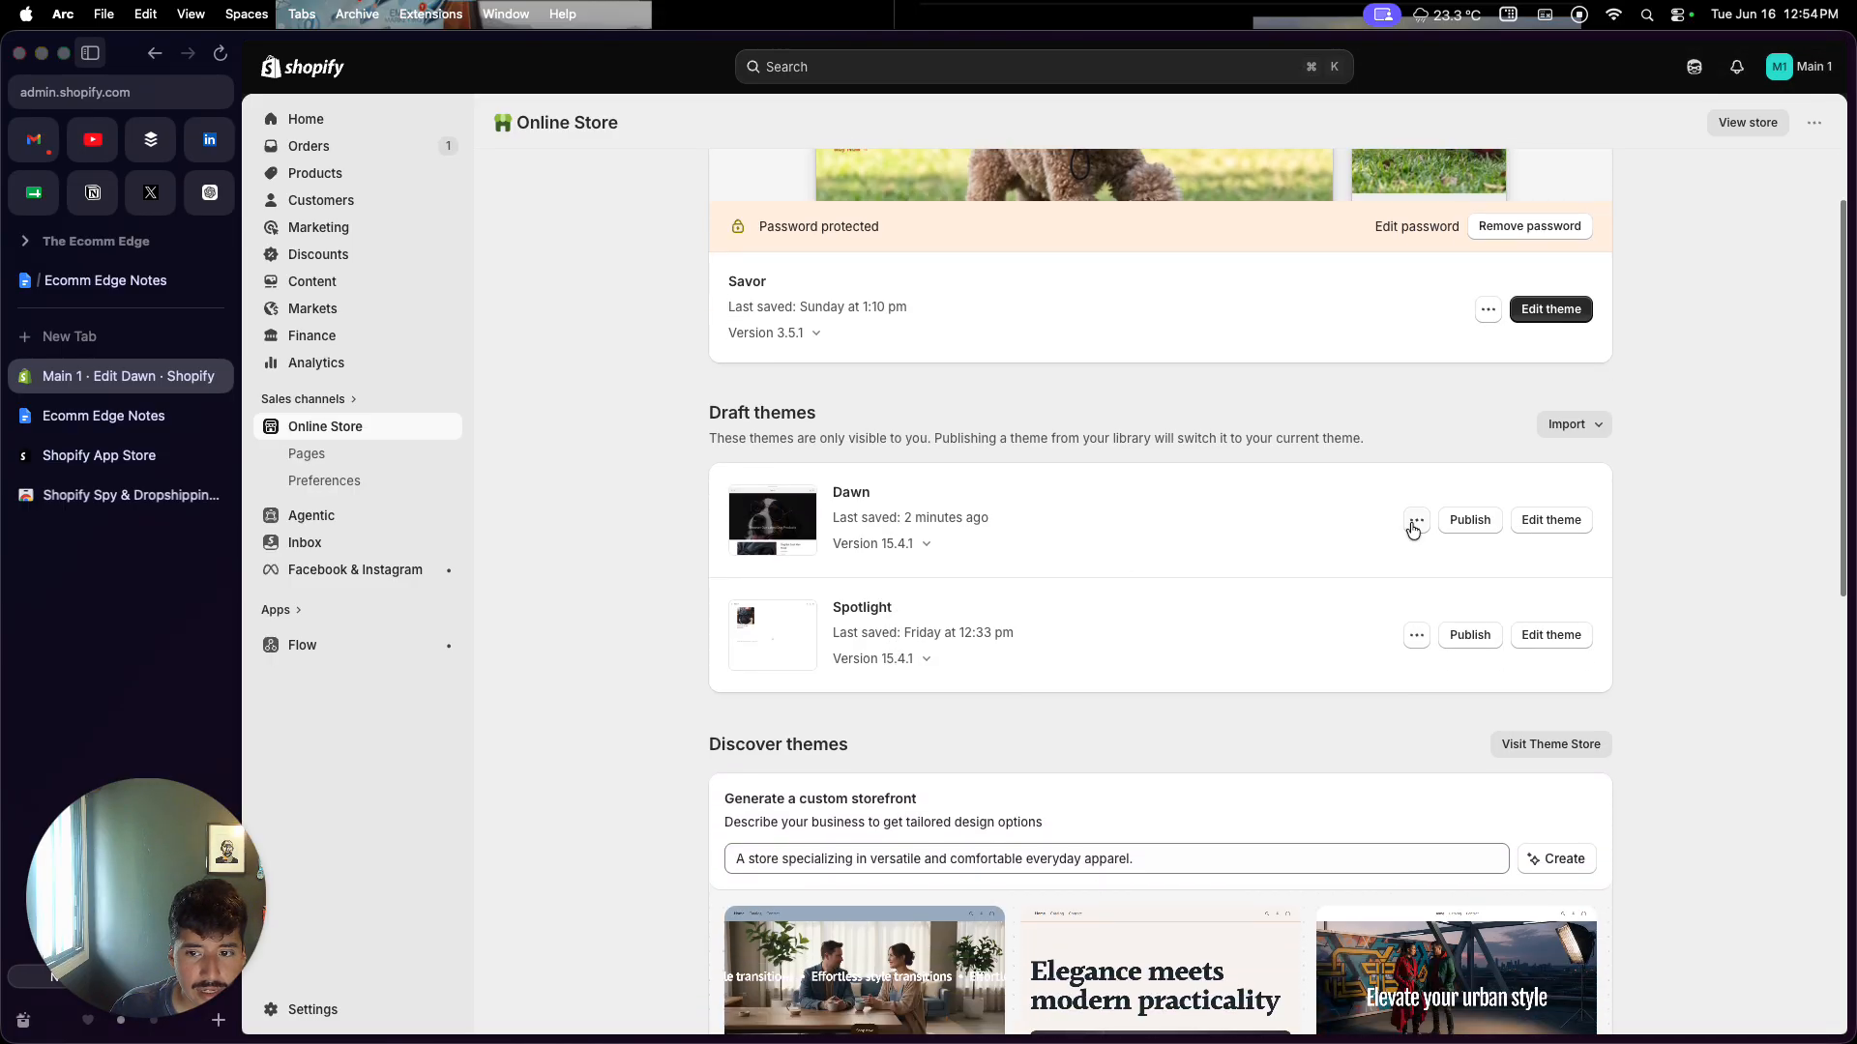
{"action": "scroll", "coordinate": [1455, 537], "scroll_direction": "down", "scroll_amount": 1}
{"action": "left_click", "coordinate": [1417, 521]}
{"action": "left_click", "coordinate": [1365, 562]}
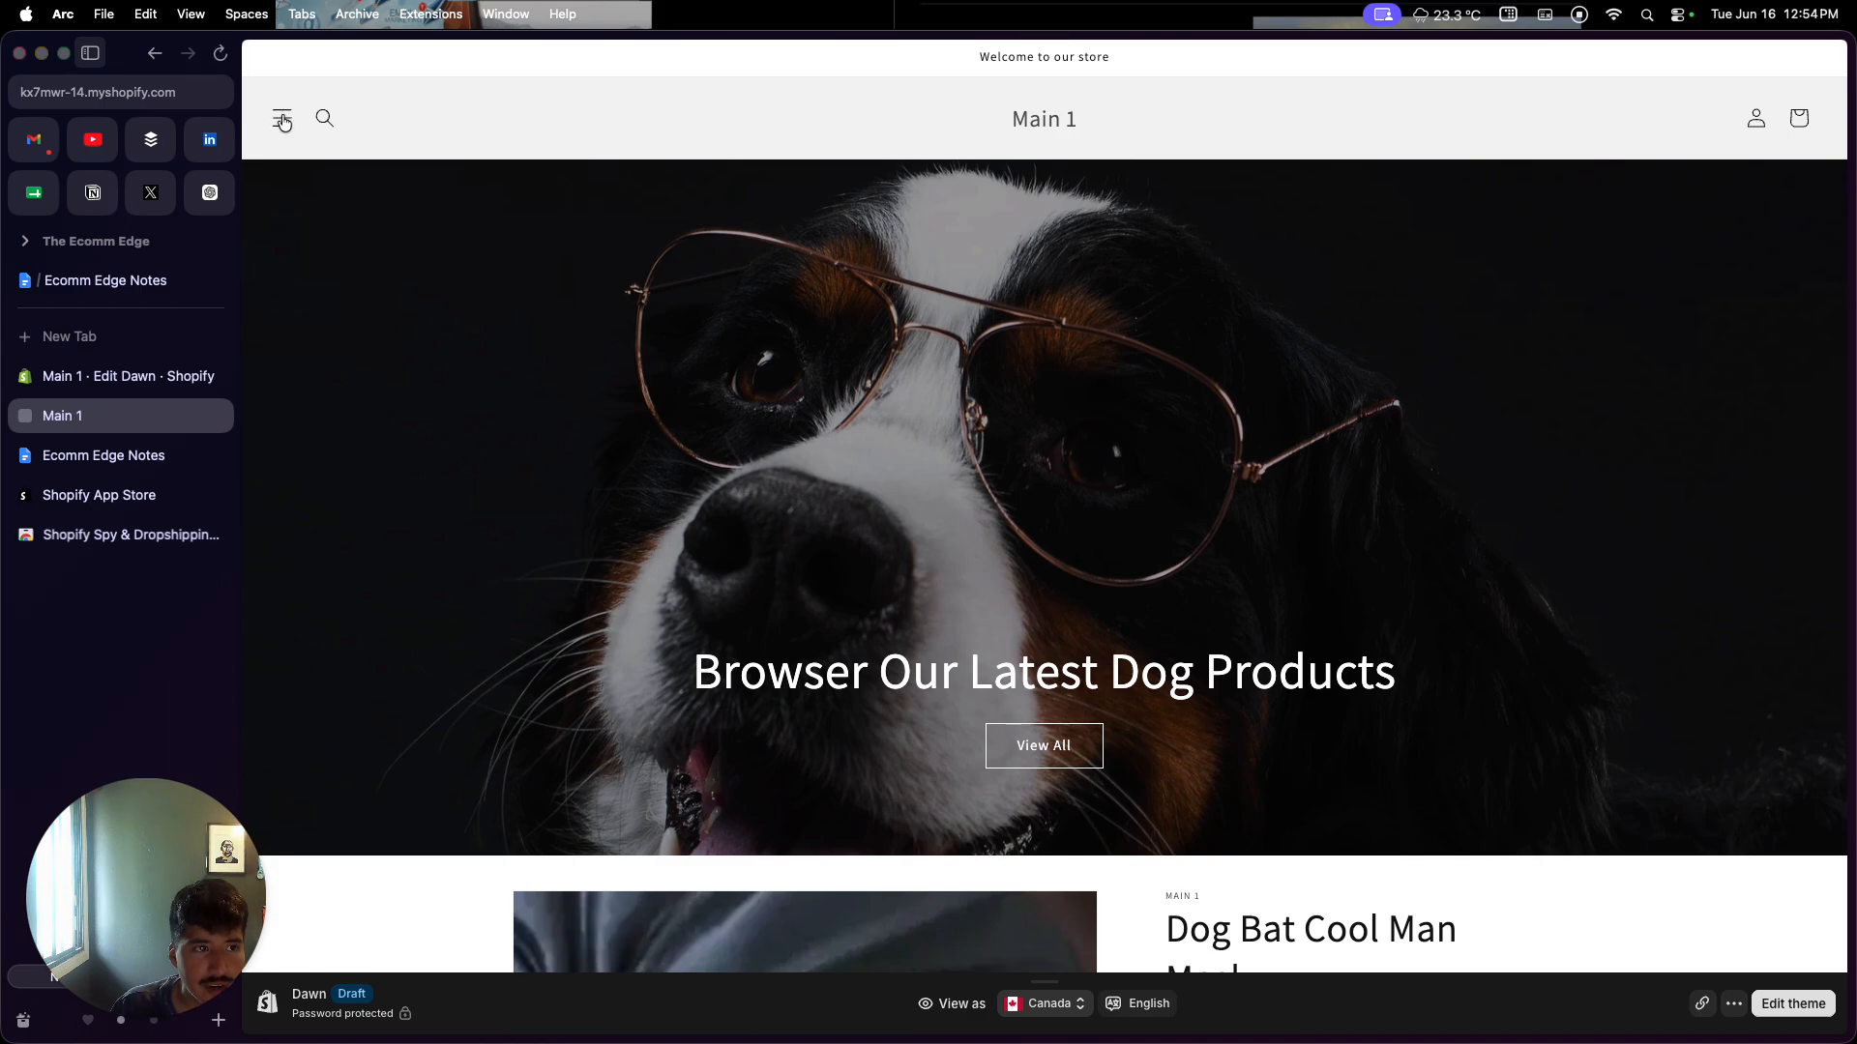
Step: Test the Product and About Us links from the navigation menu in the Dawn preview
{"action": "left_click", "coordinate": [283, 120]}
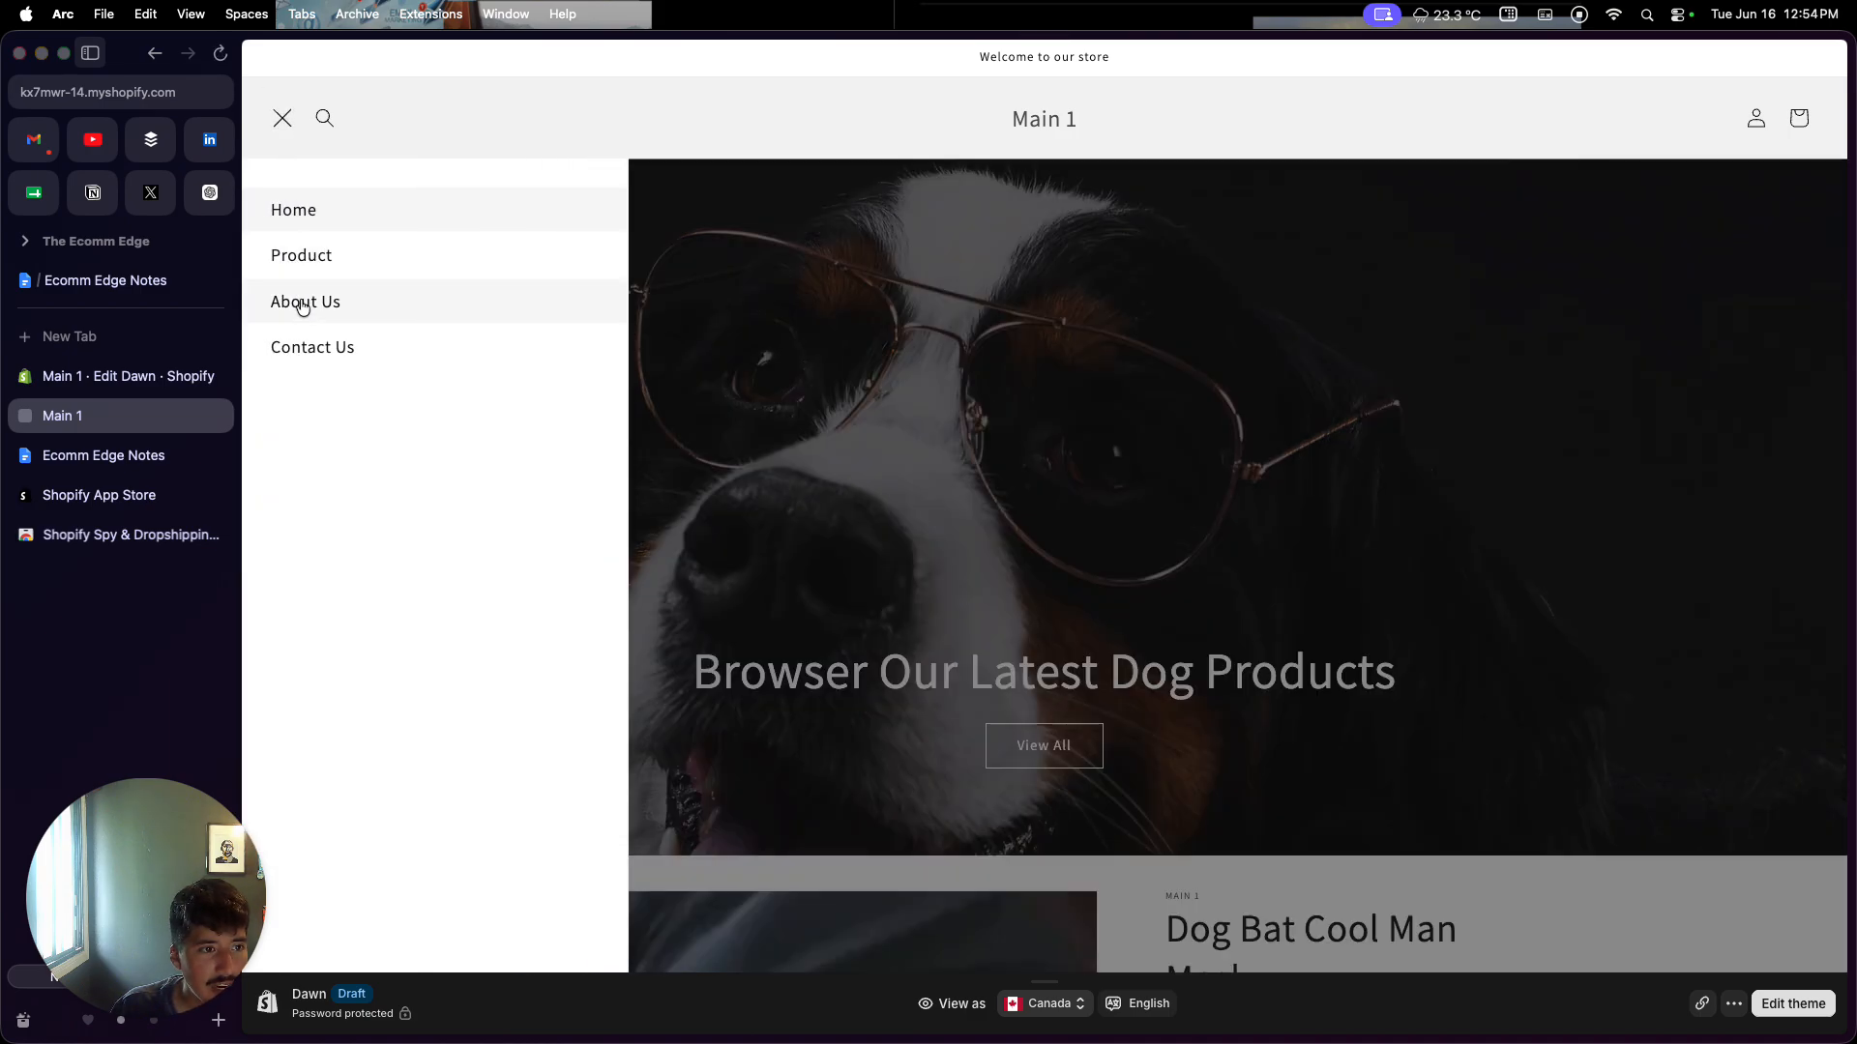
{"action": "left_click", "coordinate": [299, 257]}
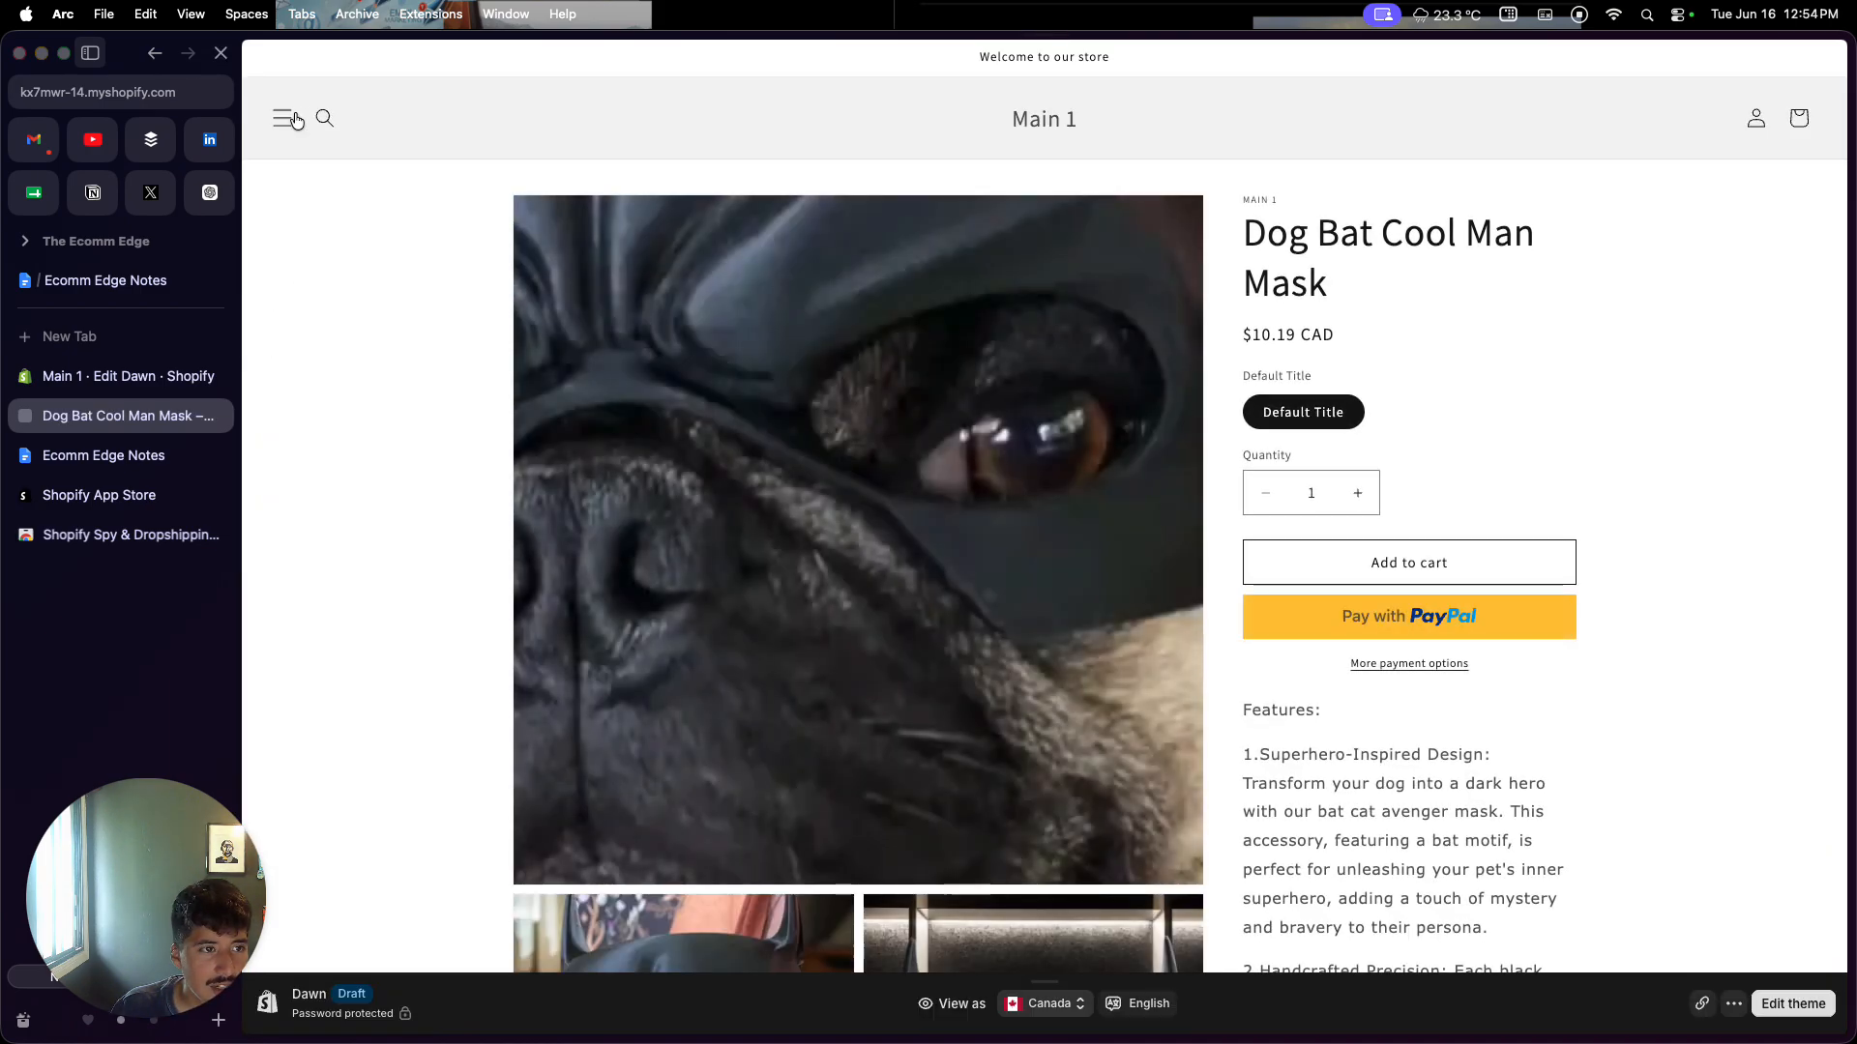
{"action": "left_click", "coordinate": [283, 119]}
{"action": "left_click", "coordinate": [304, 317]}
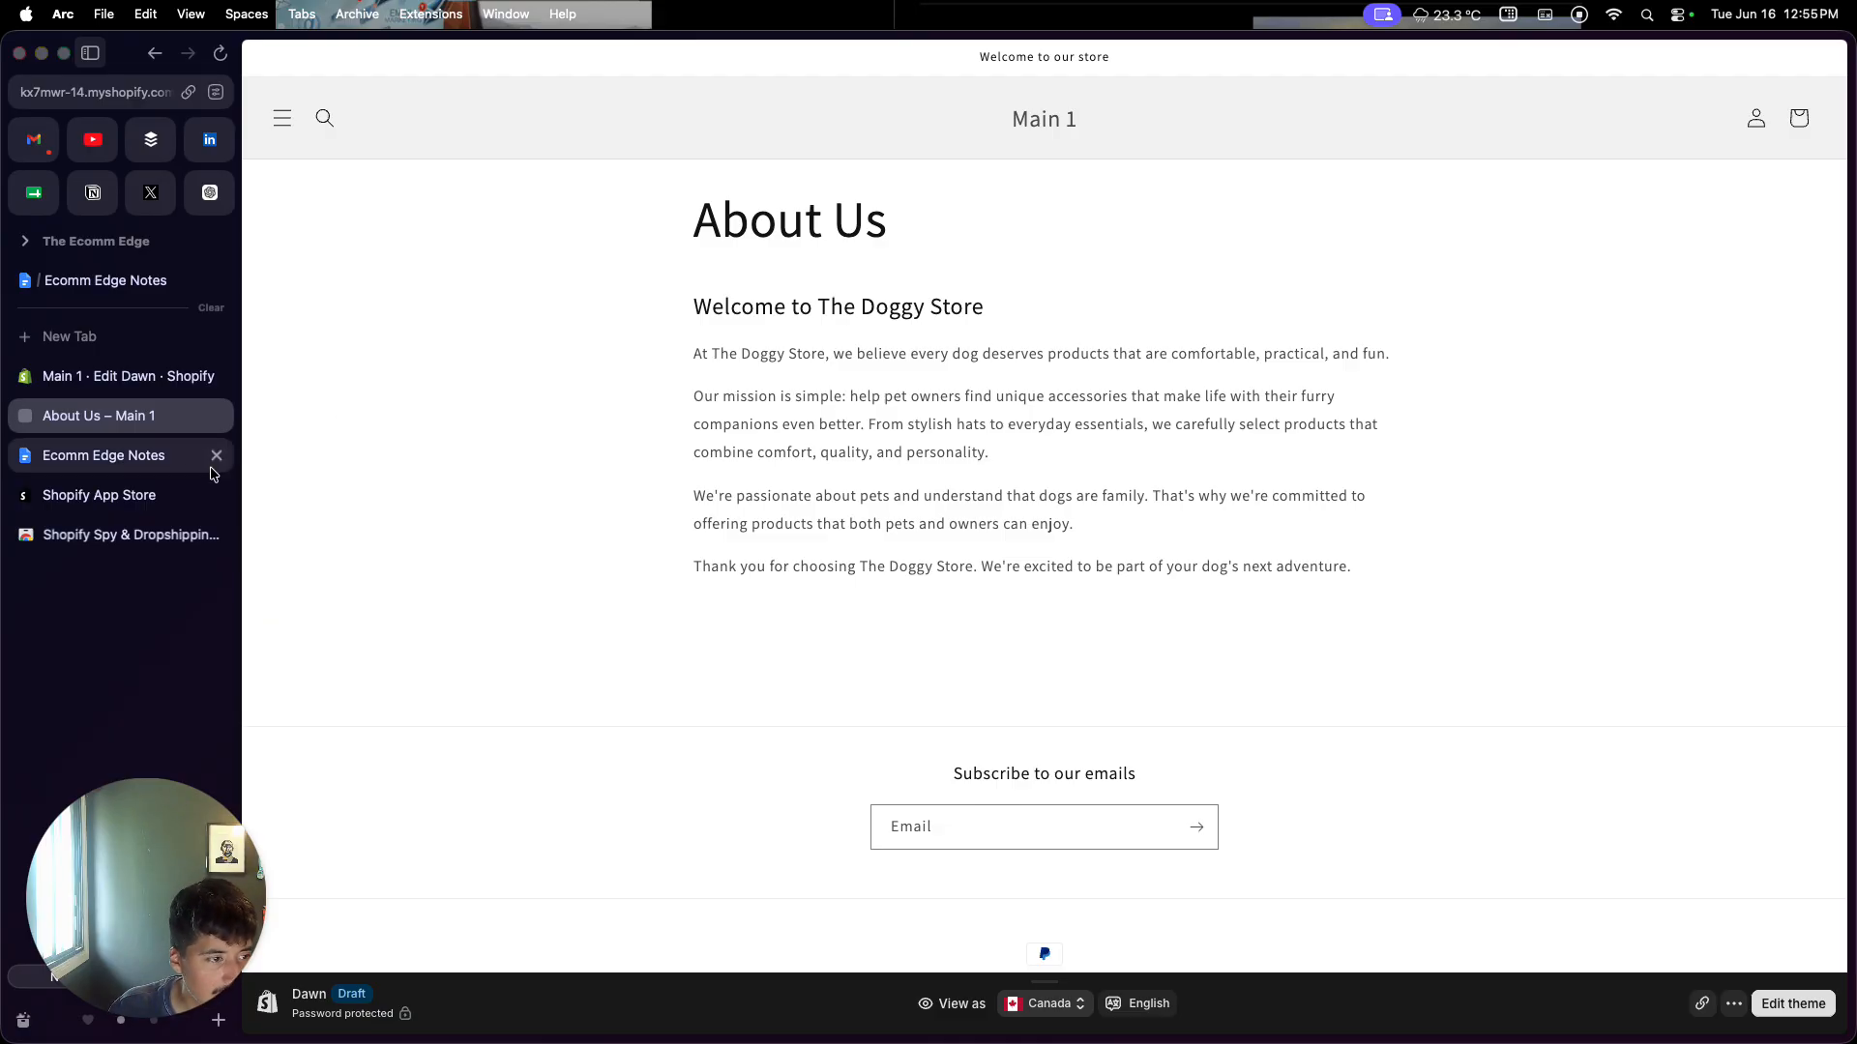
Step: Switch to the Ecomm Edge Notes document, open the Shopify dropshipping outline, and read on to the Set Up Payments section
{"action": "left_click", "coordinate": [114, 443]}
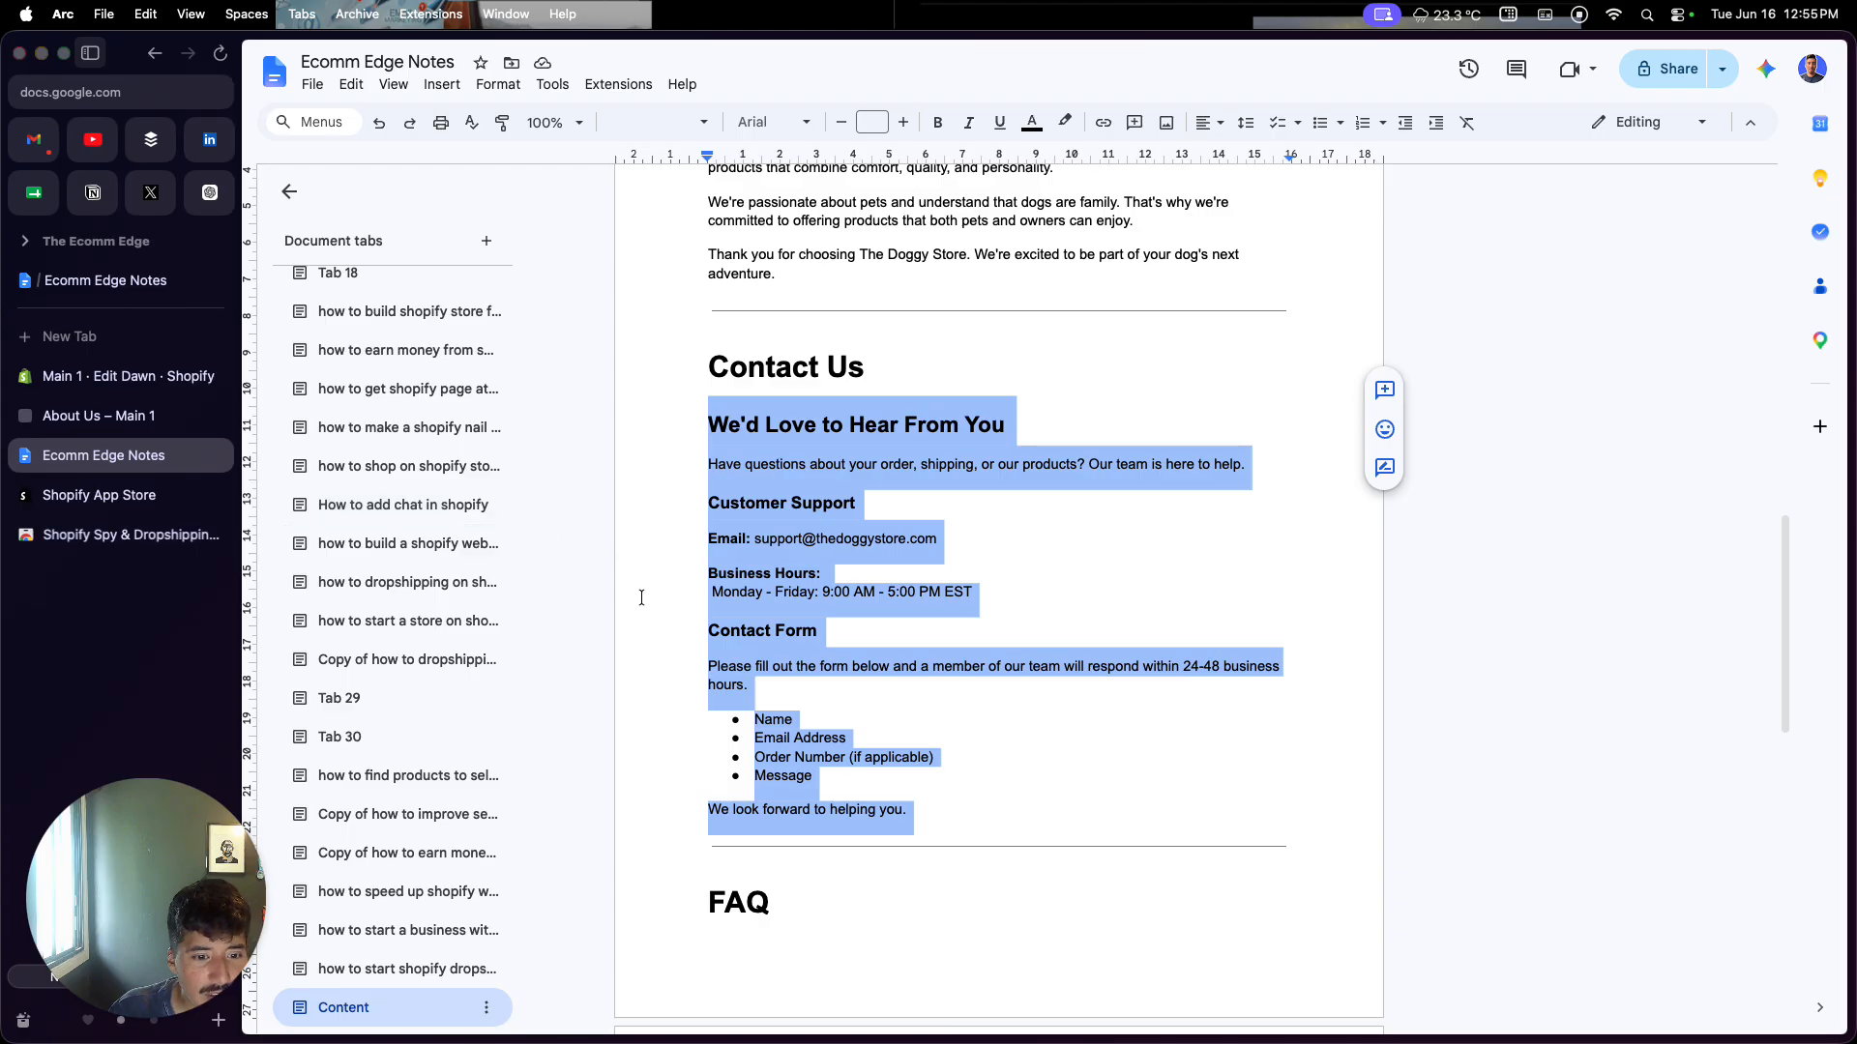
{"action": "left_click", "coordinate": [339, 969]}
{"action": "left_click", "coordinate": [287, 192]}
{"action": "left_click", "coordinate": [767, 725]}
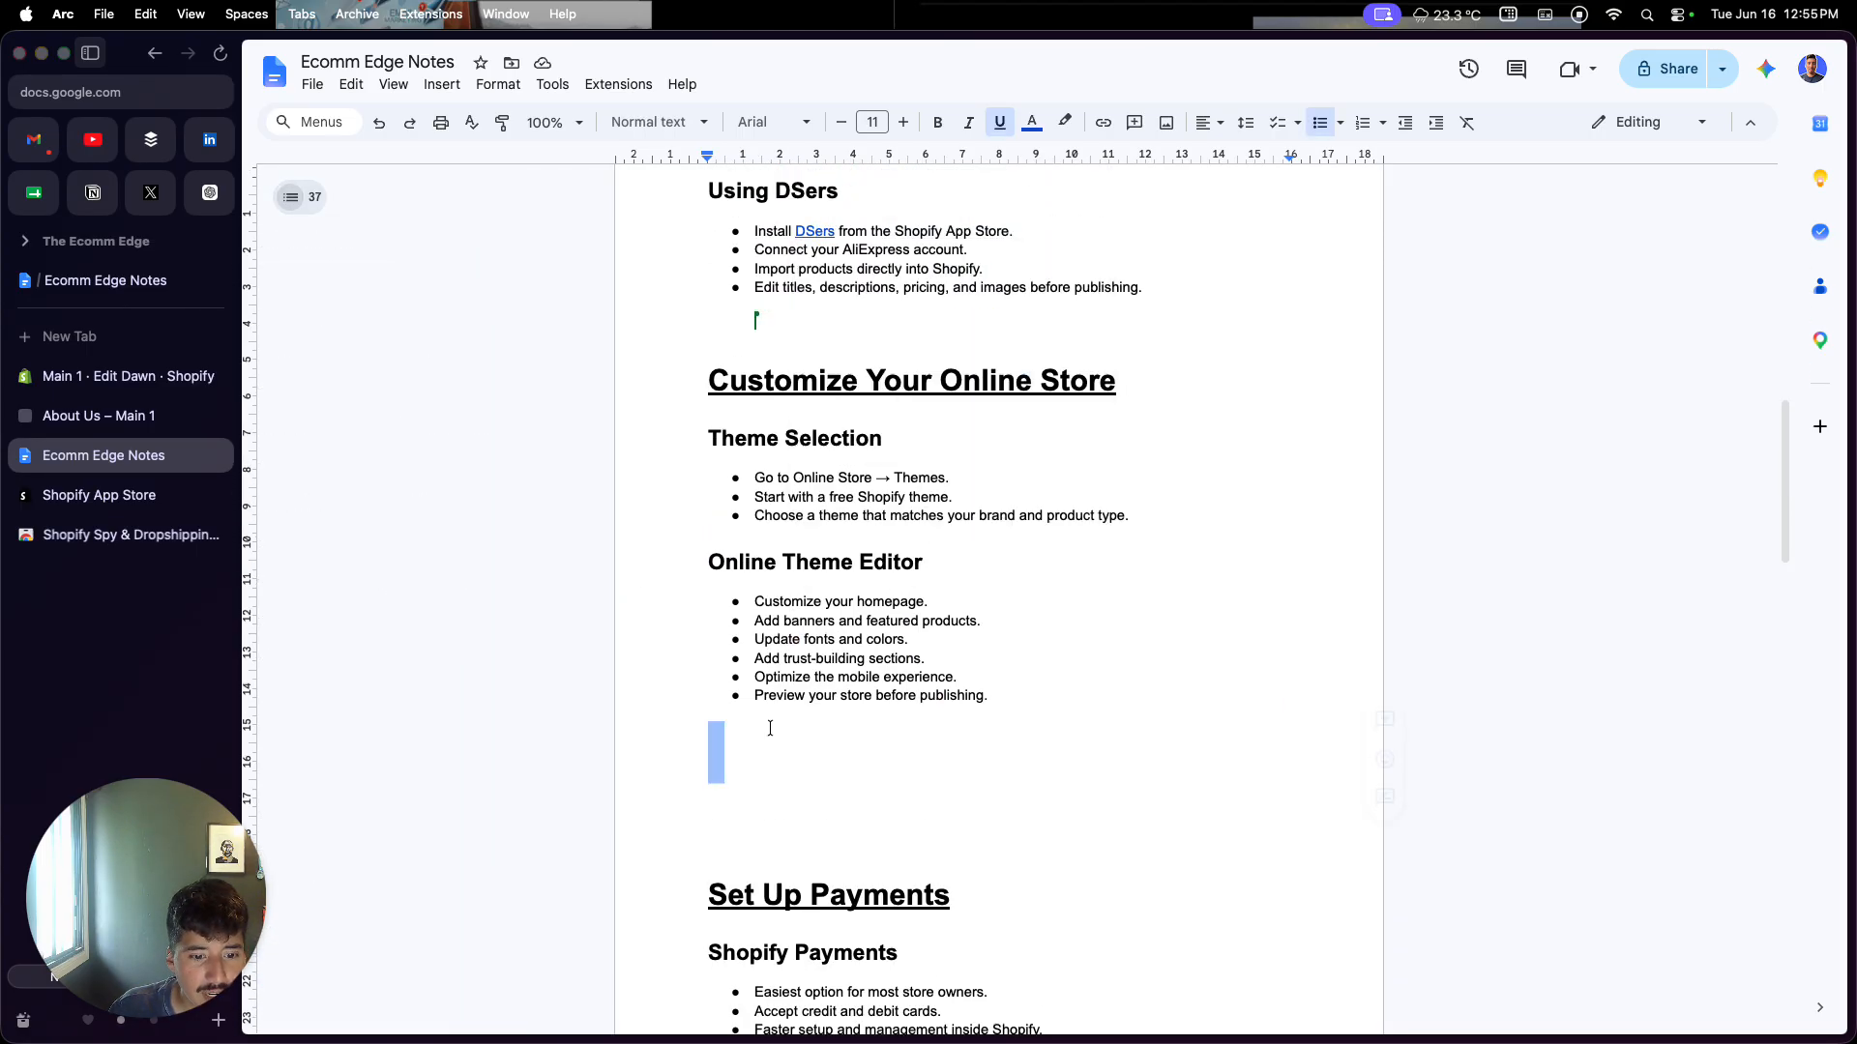
{"action": "left_click_drag", "start_coordinate": [767, 725], "coordinate": [767, 816]}
{"action": "scroll", "coordinate": [769, 823], "scroll_direction": "down", "scroll_amount": 3}
{"action": "scroll", "coordinate": [768, 822], "scroll_direction": "down", "scroll_amount": 2}
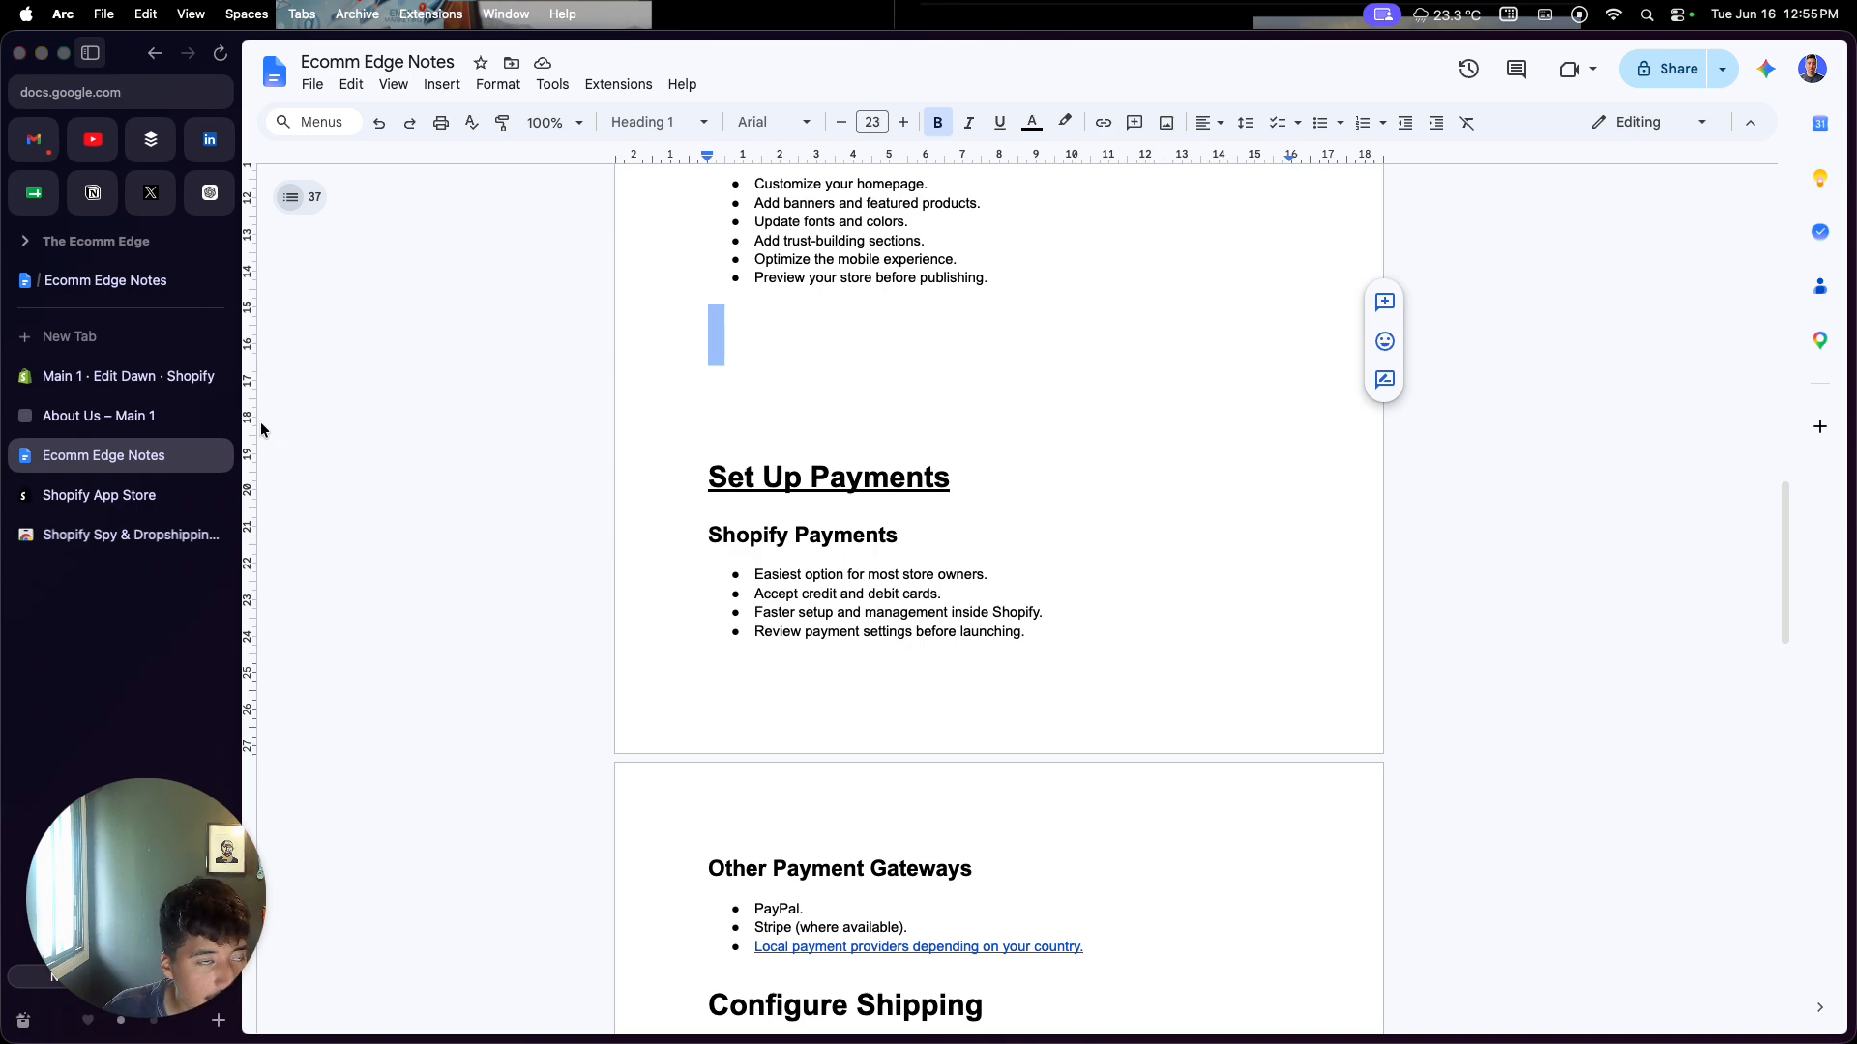
Step: Return to the Shopify admin, close the About Us preview, and open the store's Payments settings
{"action": "left_click", "coordinate": [171, 387]}
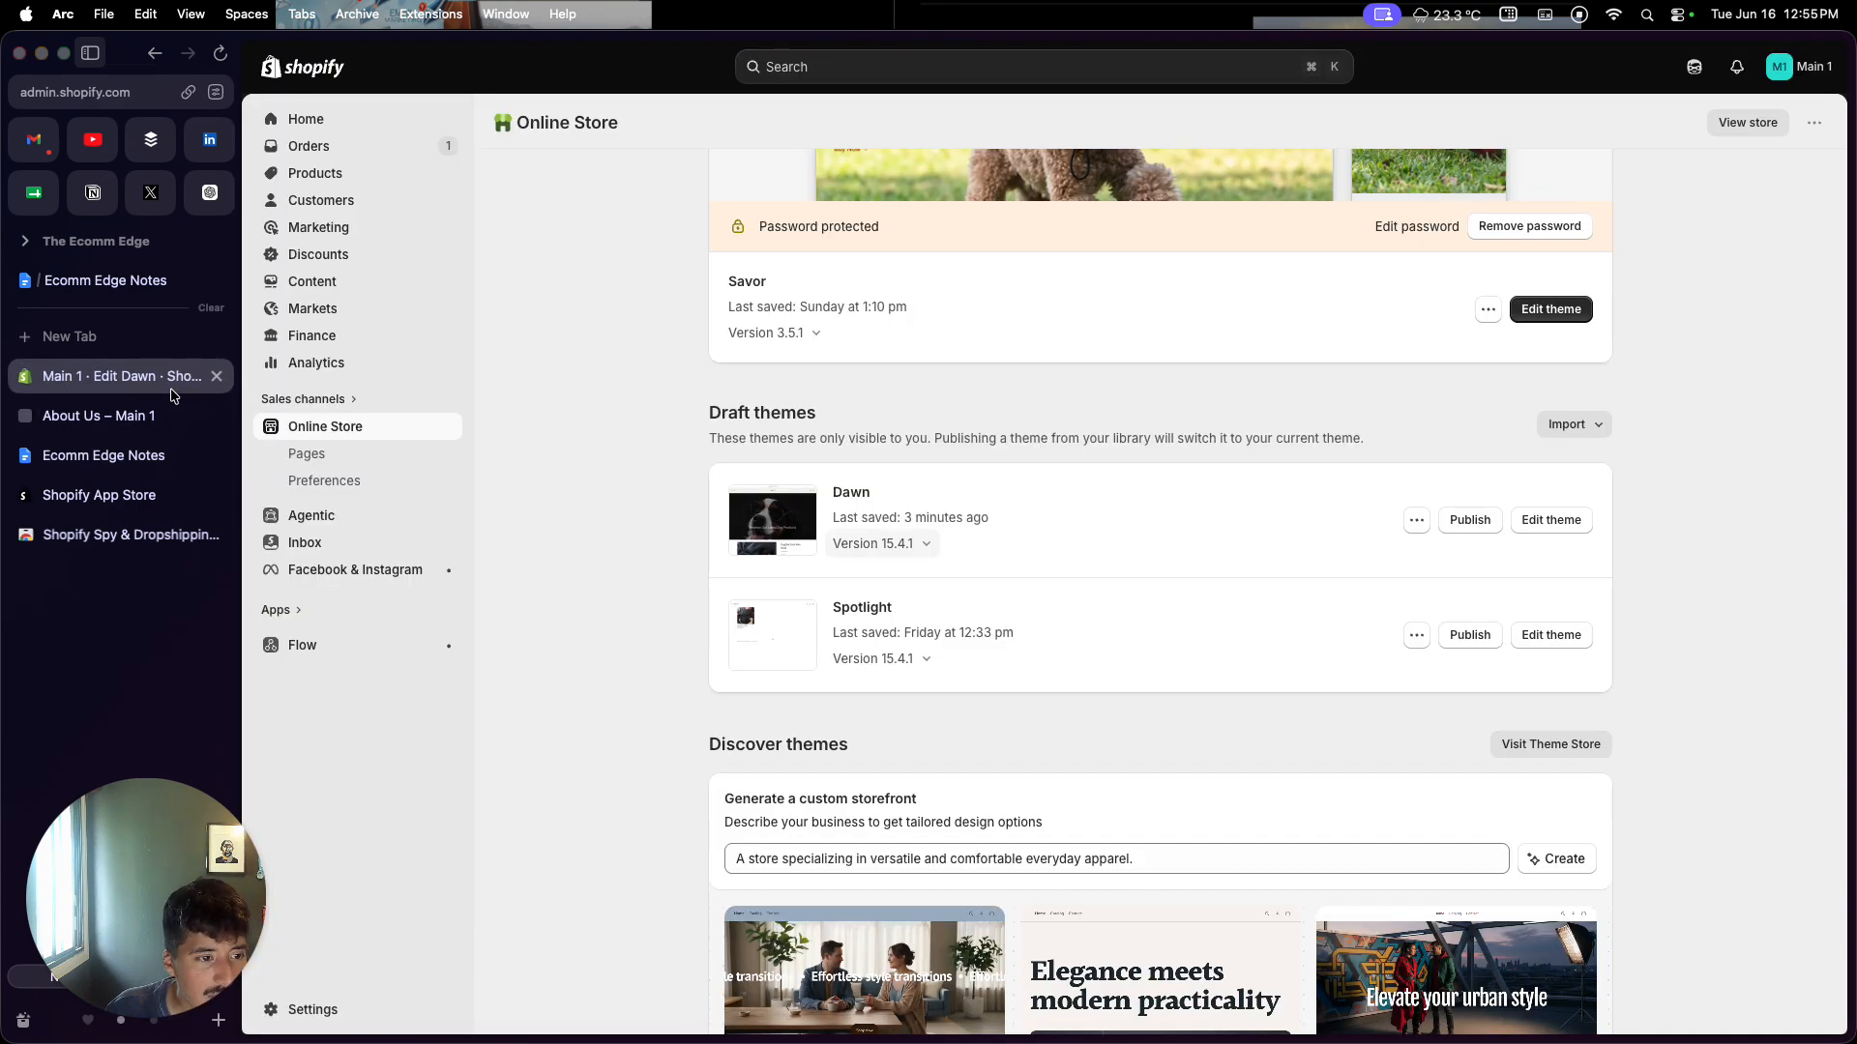
{"action": "left_click", "coordinate": [350, 1009]}
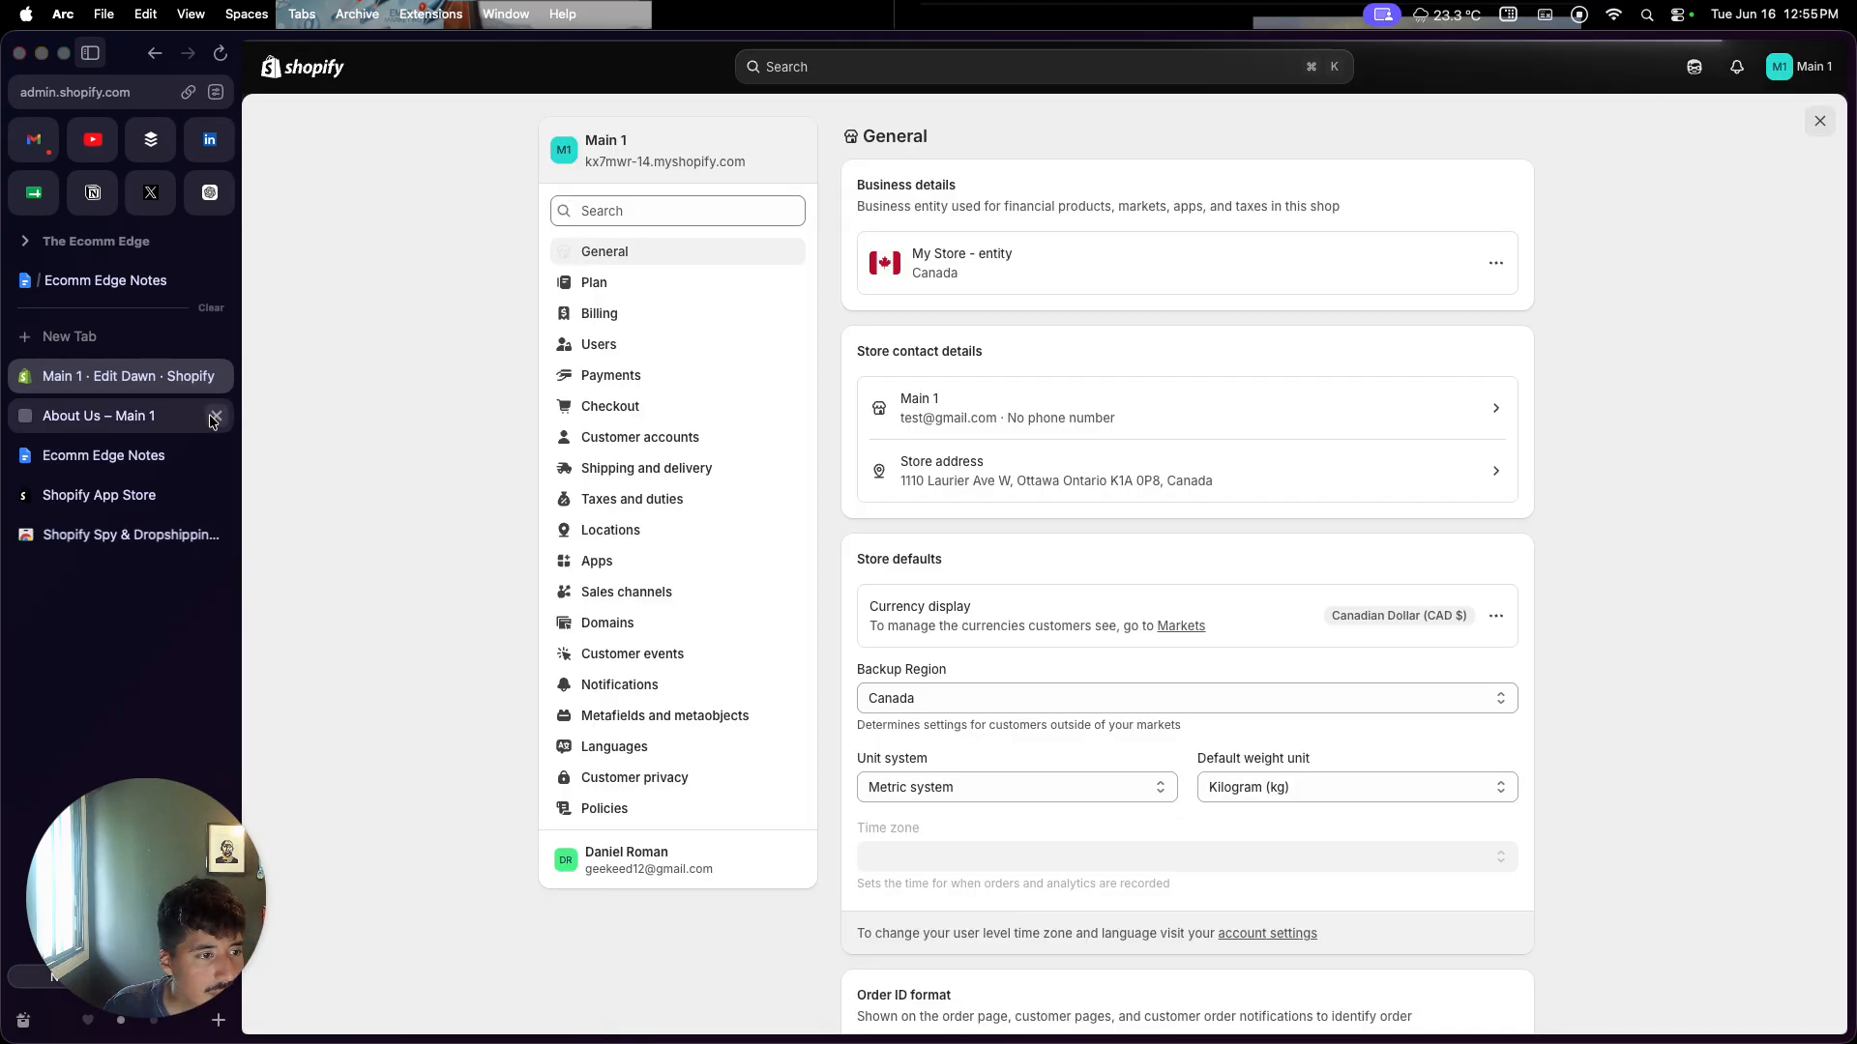
{"action": "left_click", "coordinate": [214, 417]}
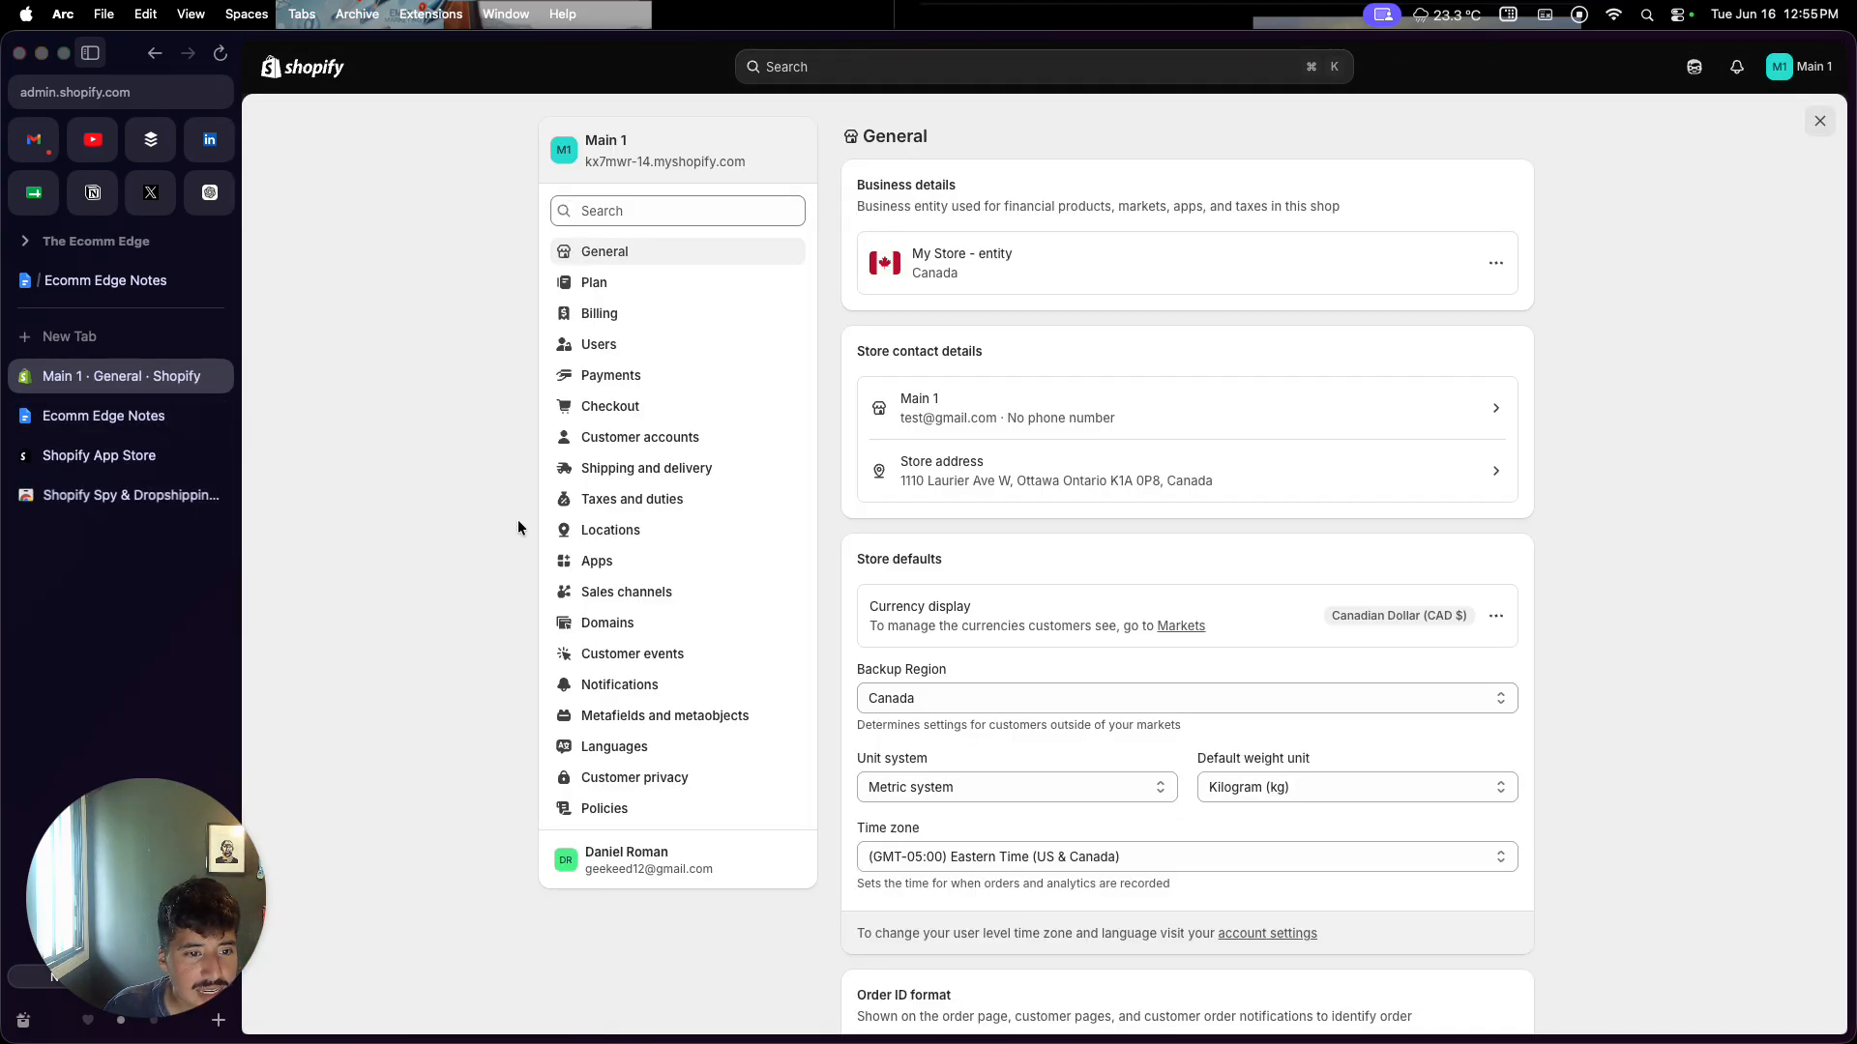
{"action": "left_click", "coordinate": [654, 381]}
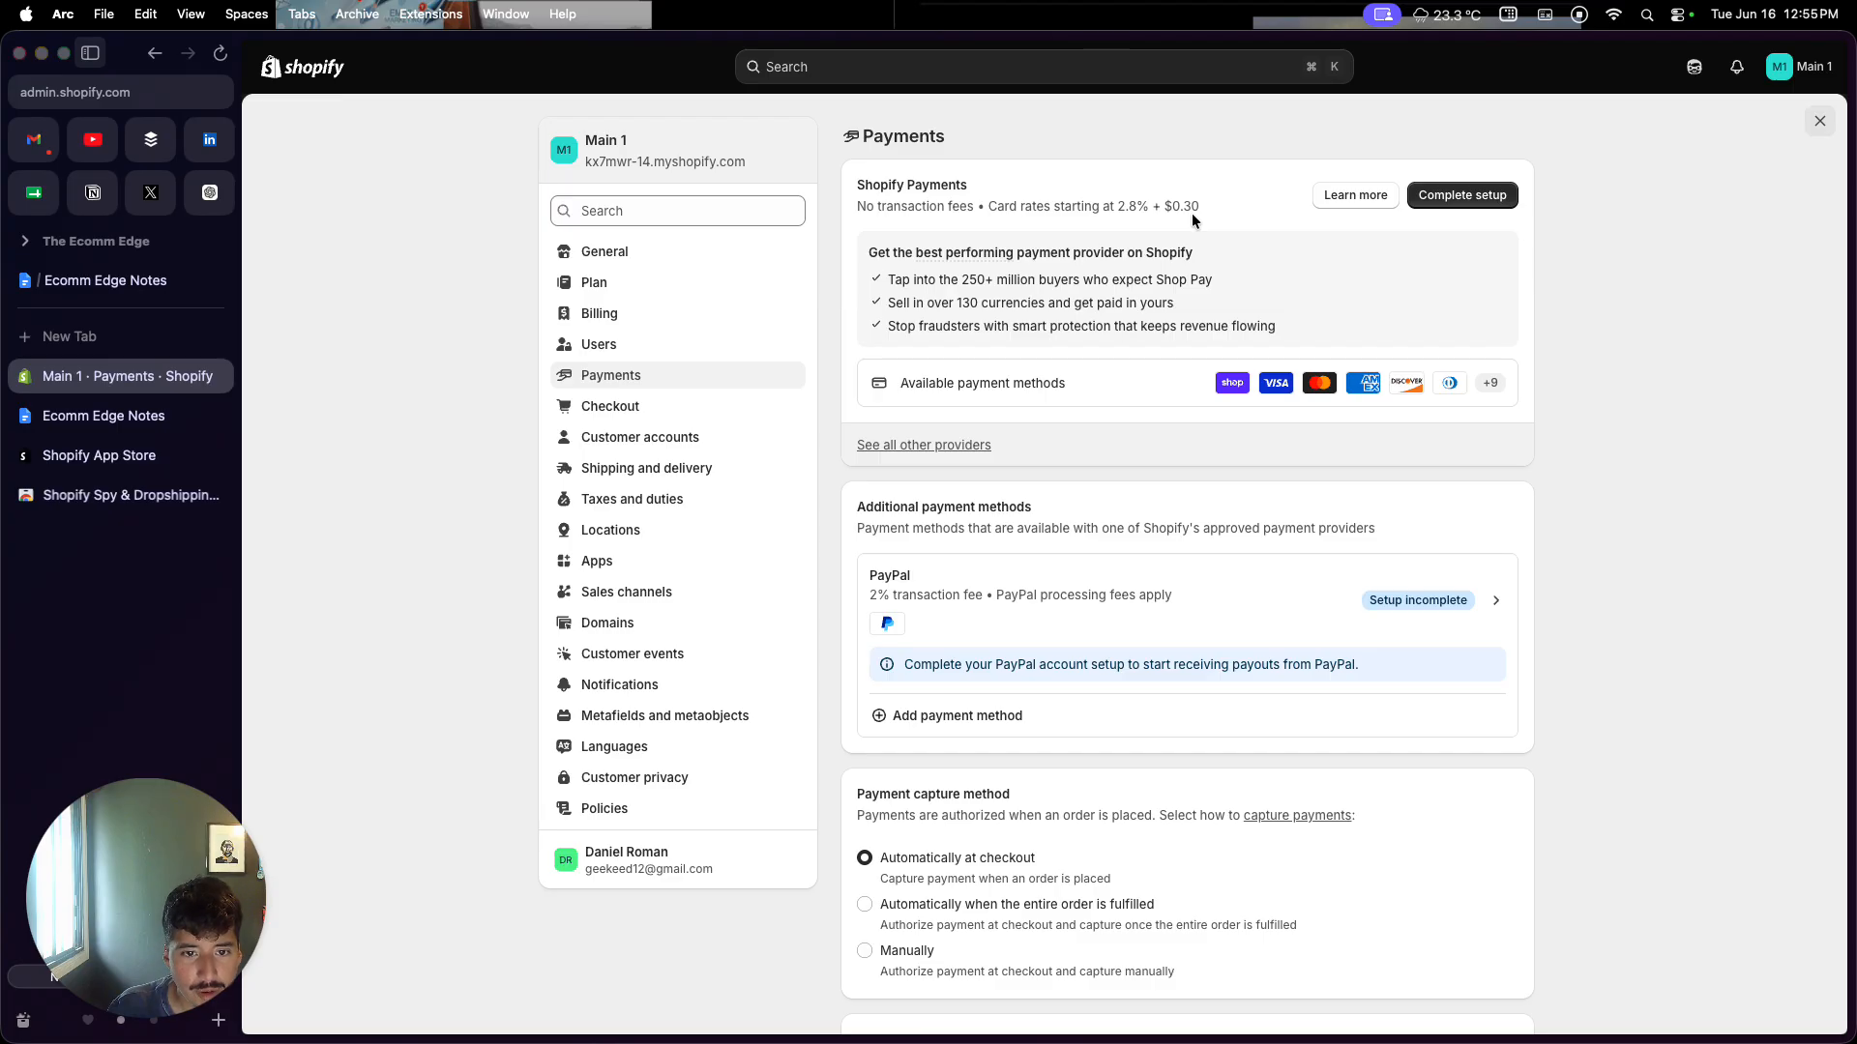
Step: Switch back to the Ecomm Edge Notes document and follow the link about local payment providers under Other Payment Gateways
{"action": "left_click", "coordinate": [140, 416]}
{"action": "scroll", "coordinate": [633, 717], "scroll_direction": "down", "scroll_amount": 3}
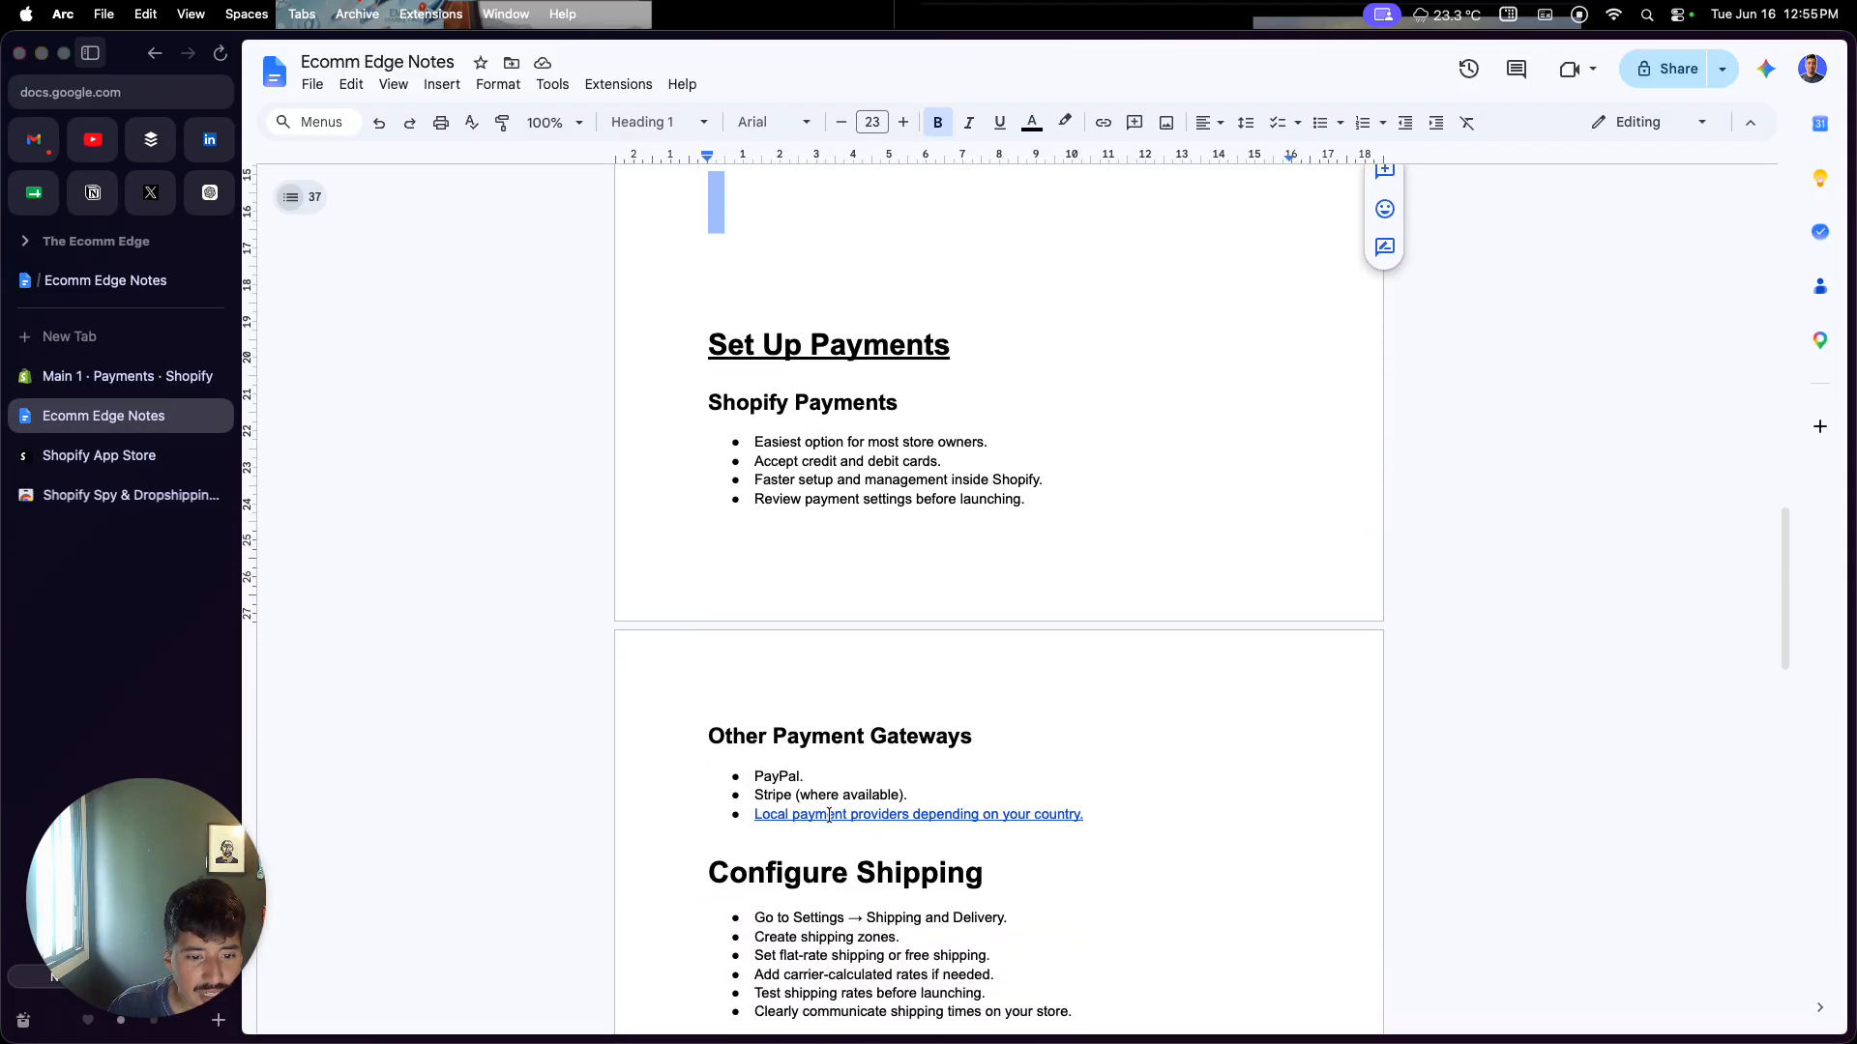
{"action": "left_click", "coordinate": [830, 814]}
{"action": "left_click", "coordinate": [830, 847]}
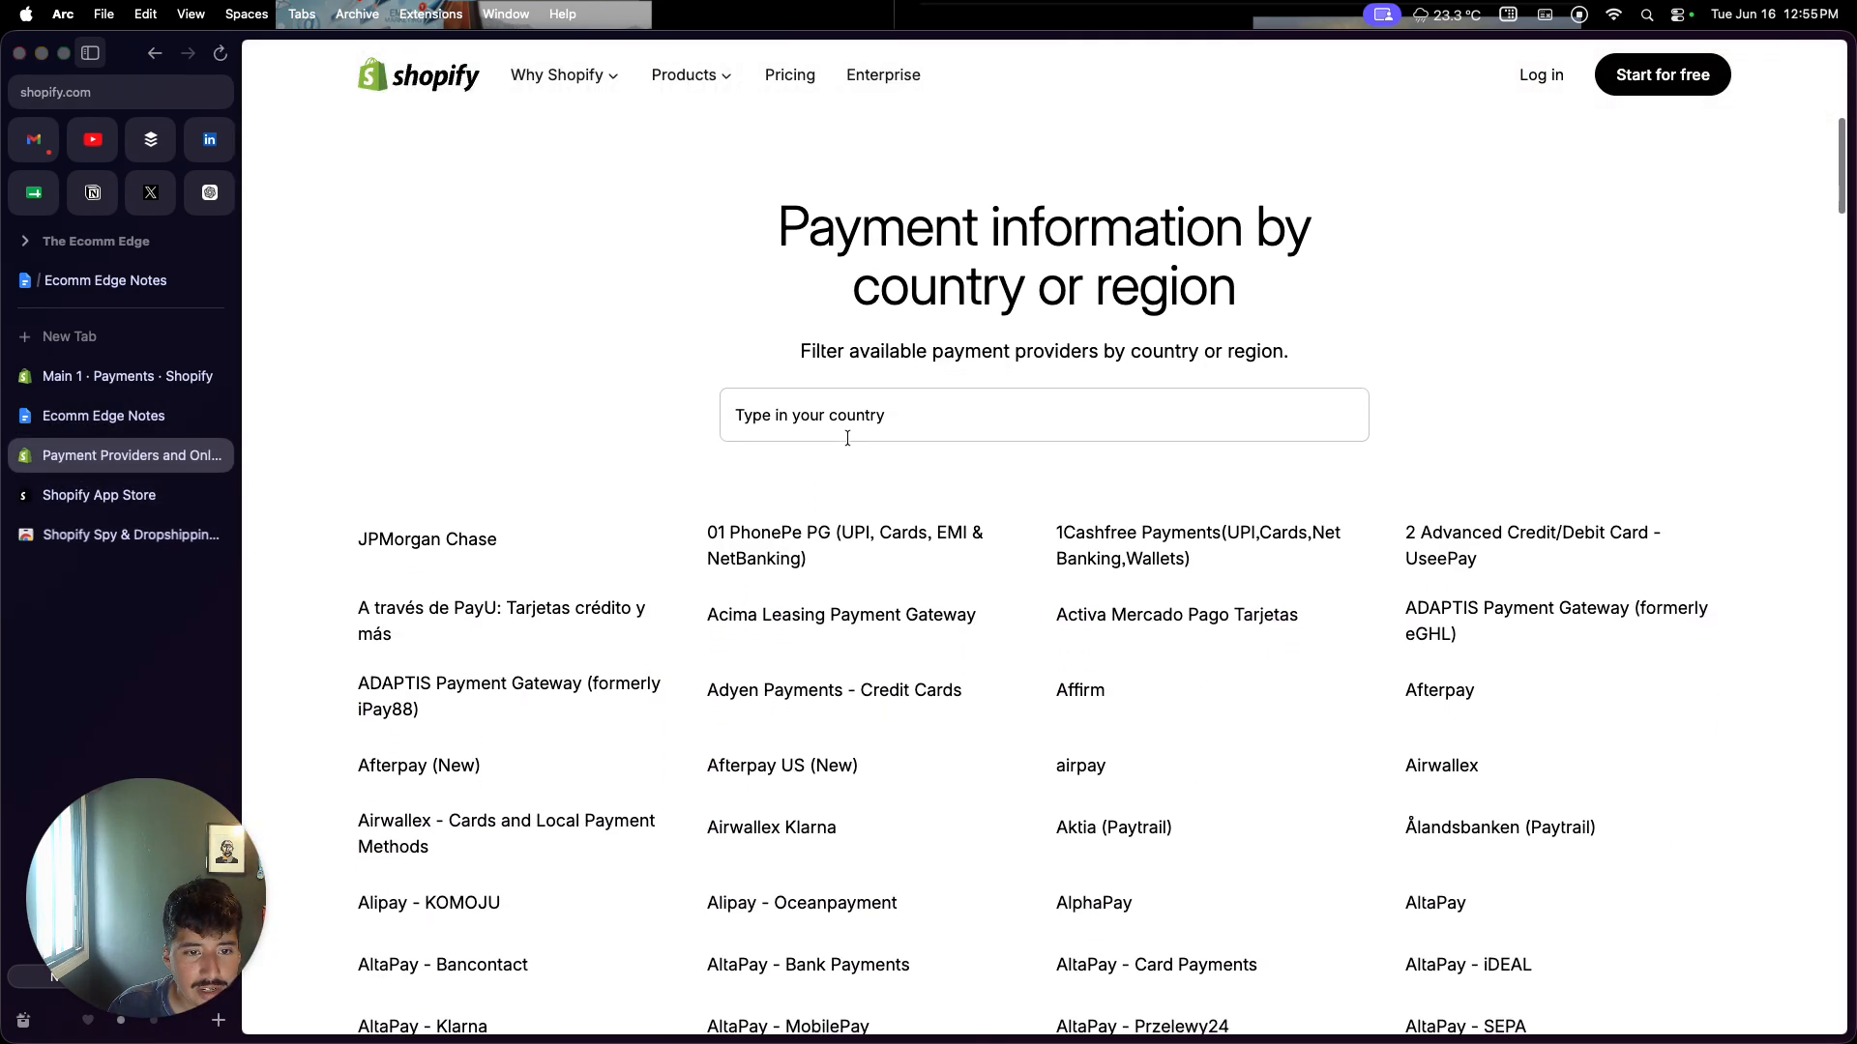
Step: Filter Shopify's payment providers by Canada and look through the available providers
{"action": "left_click", "coordinate": [880, 421]}
{"action": "type", "text": "Canada"}
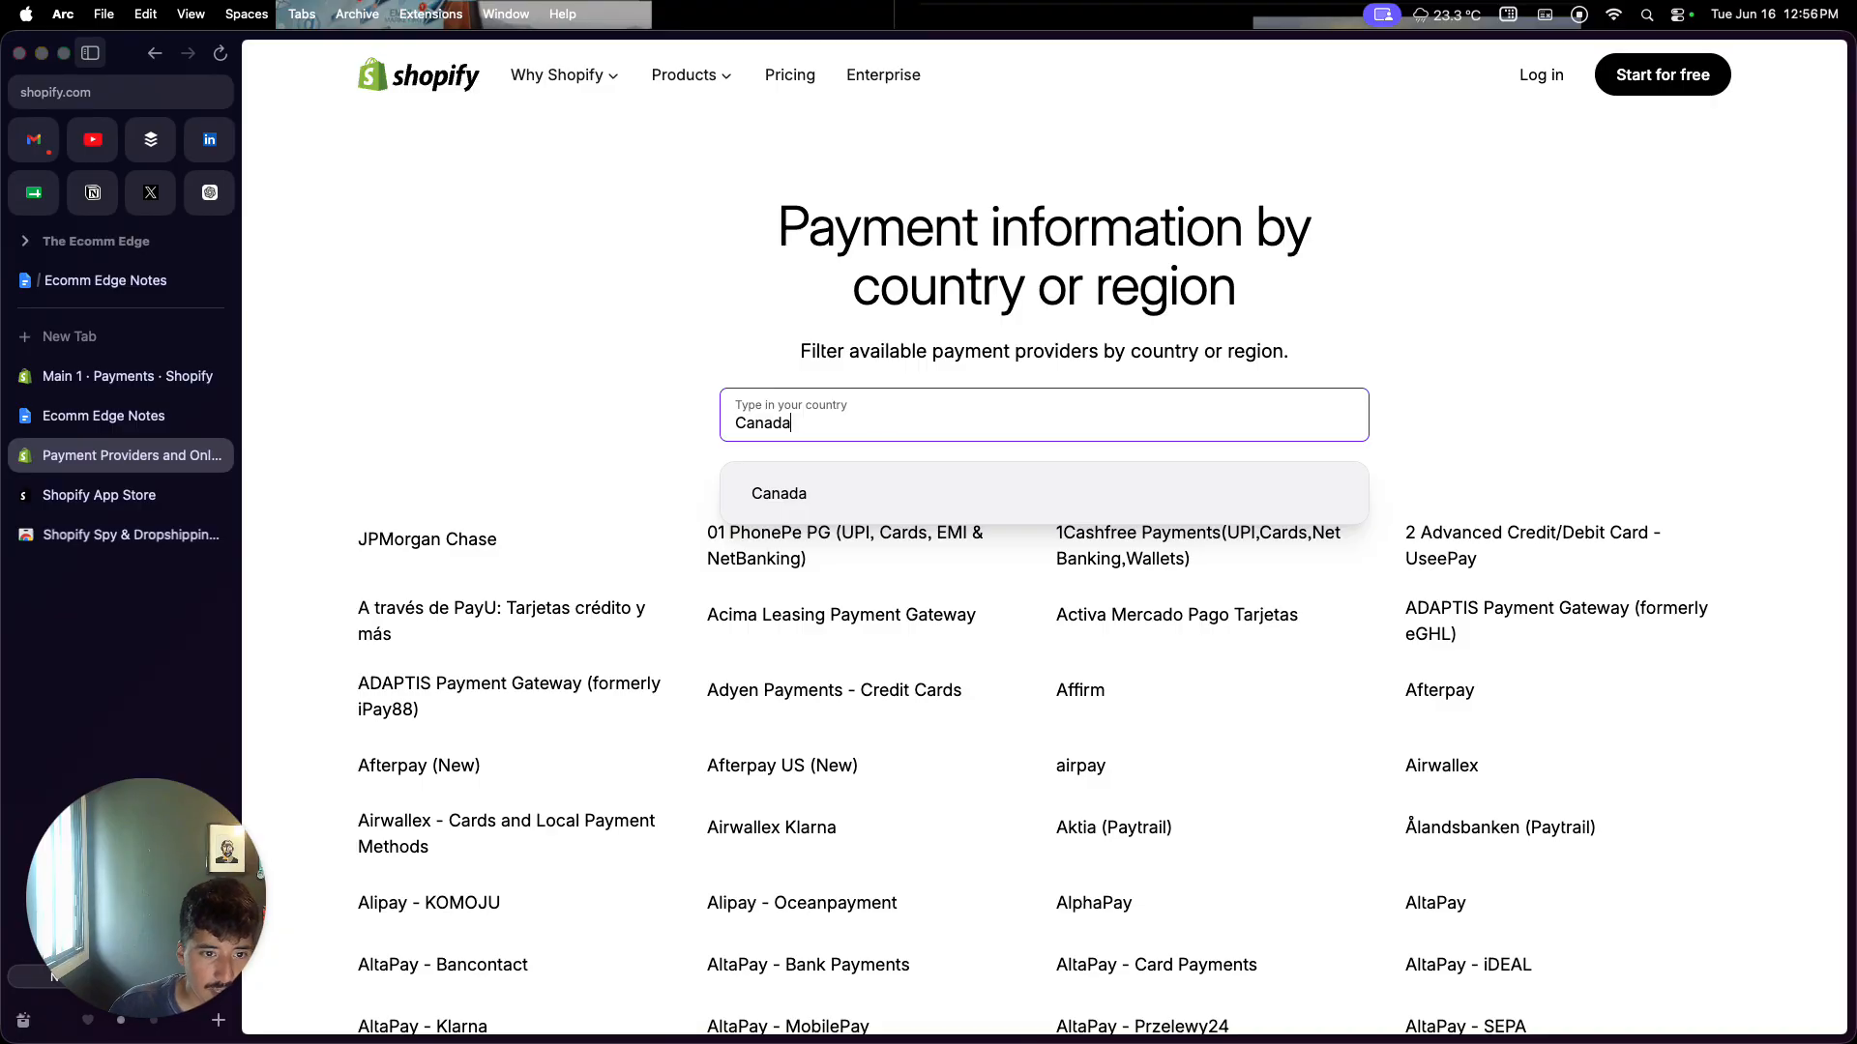
{"action": "left_click", "coordinate": [863, 492]}
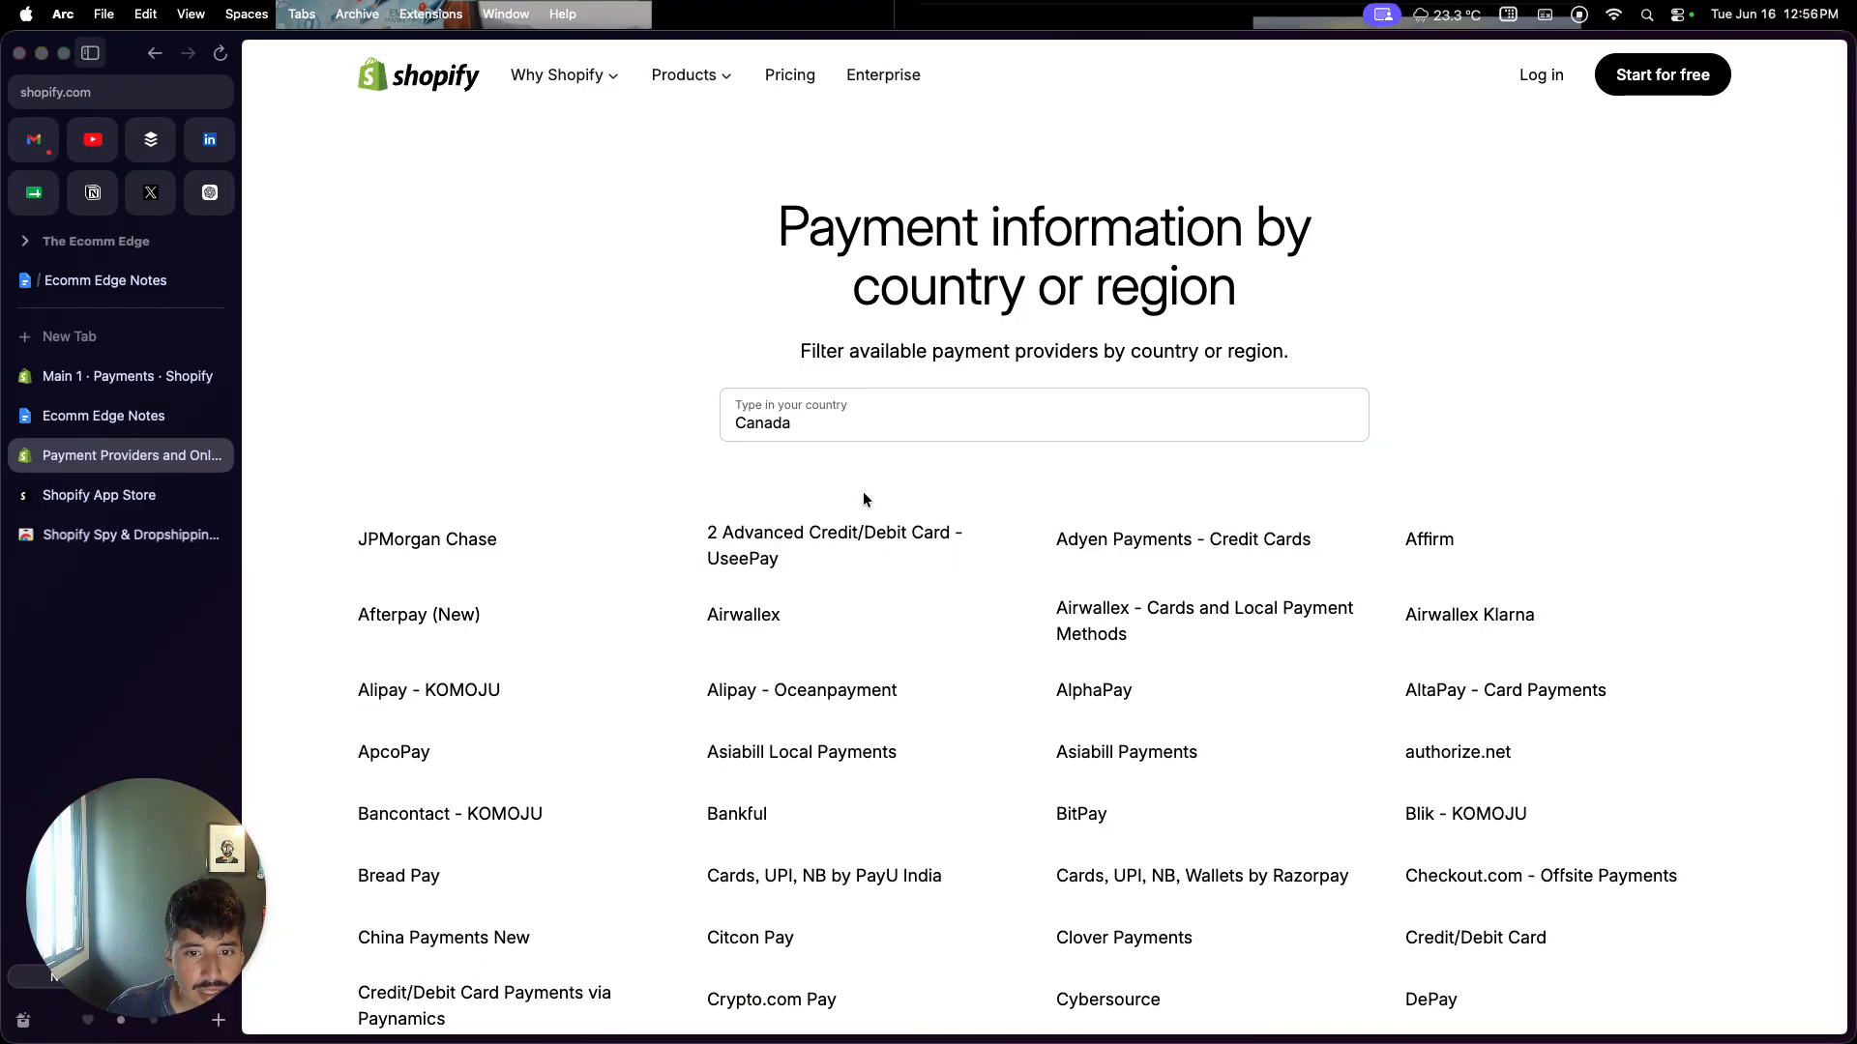
{"action": "scroll", "coordinate": [866, 634], "scroll_direction": "down", "scroll_amount": 4}
{"action": "scroll", "coordinate": [867, 636], "scroll_direction": "down", "scroll_amount": 1}
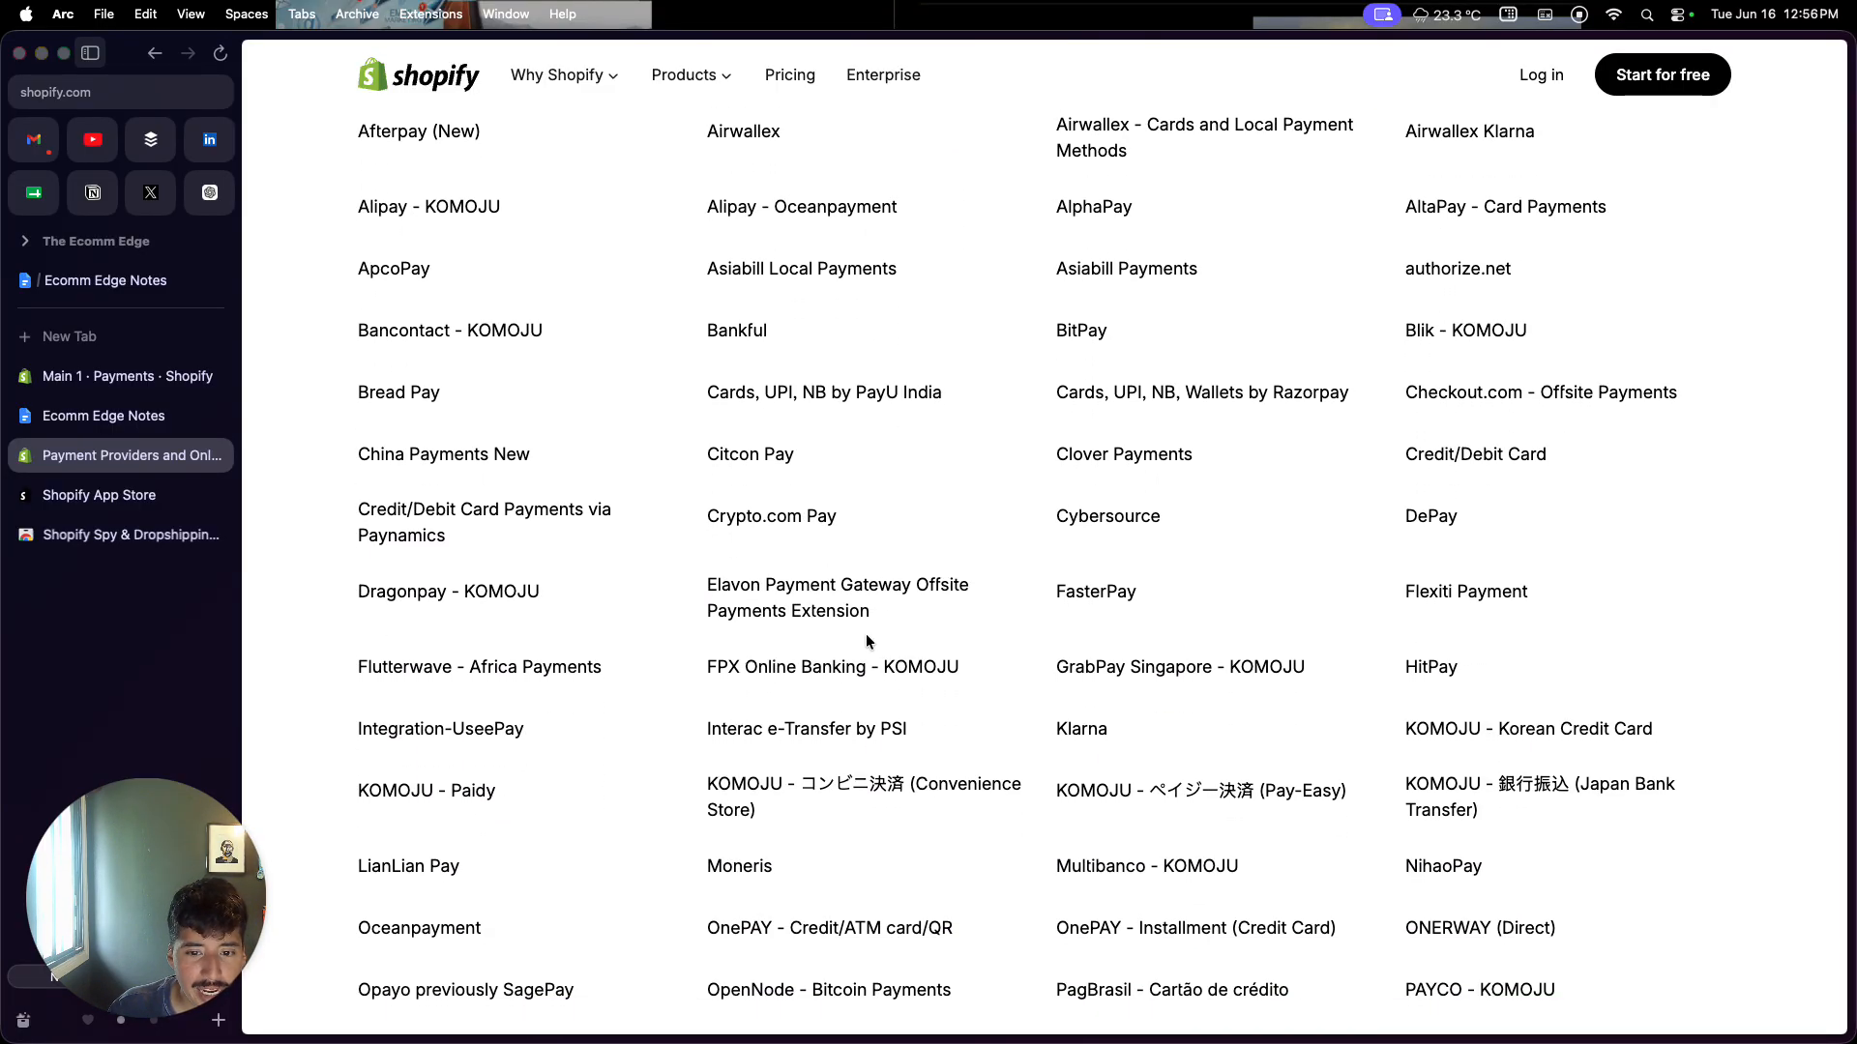
Step: Look over the Canadian payment providers once more and return to the Payments settings in the Shopify admin
{"action": "scroll", "coordinate": [866, 638], "scroll_direction": "up", "scroll_amount": 5}
{"action": "scroll", "coordinate": [867, 635], "scroll_direction": "up", "scroll_amount": 1}
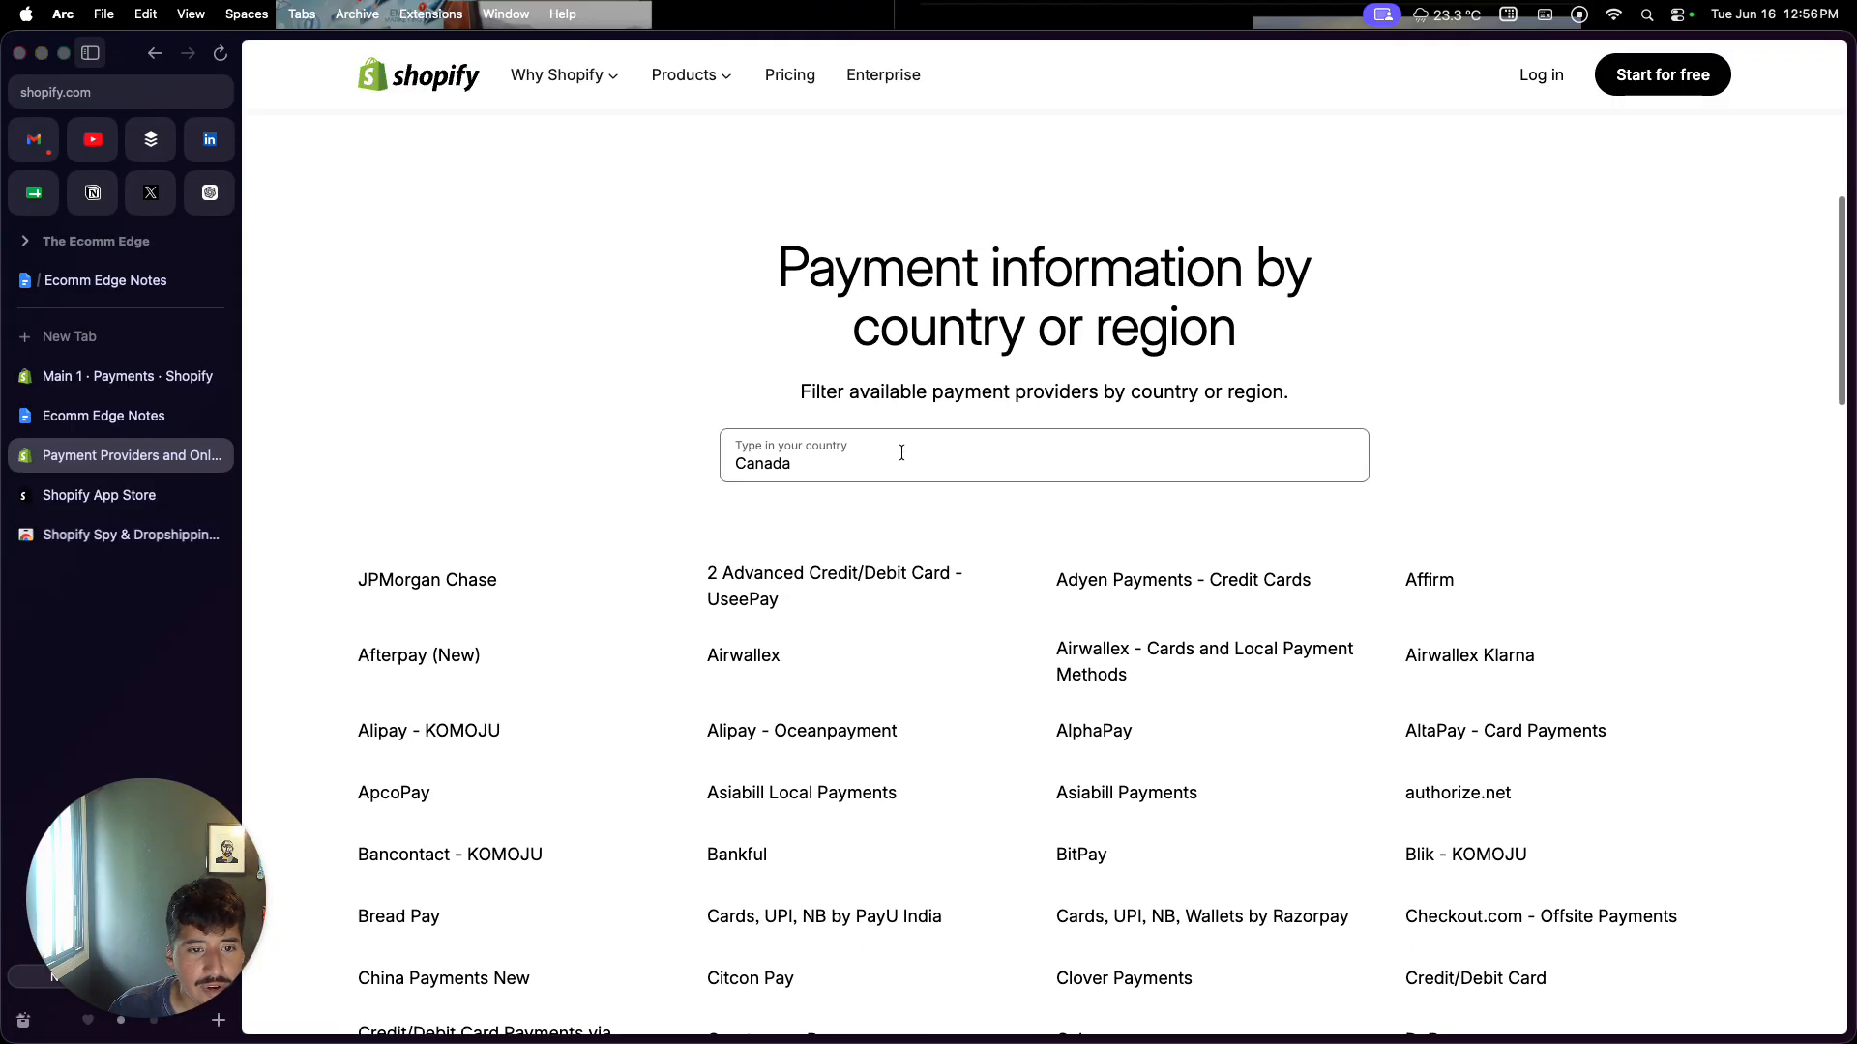
{"action": "scroll", "coordinate": [868, 572], "scroll_direction": "down", "scroll_amount": 10}
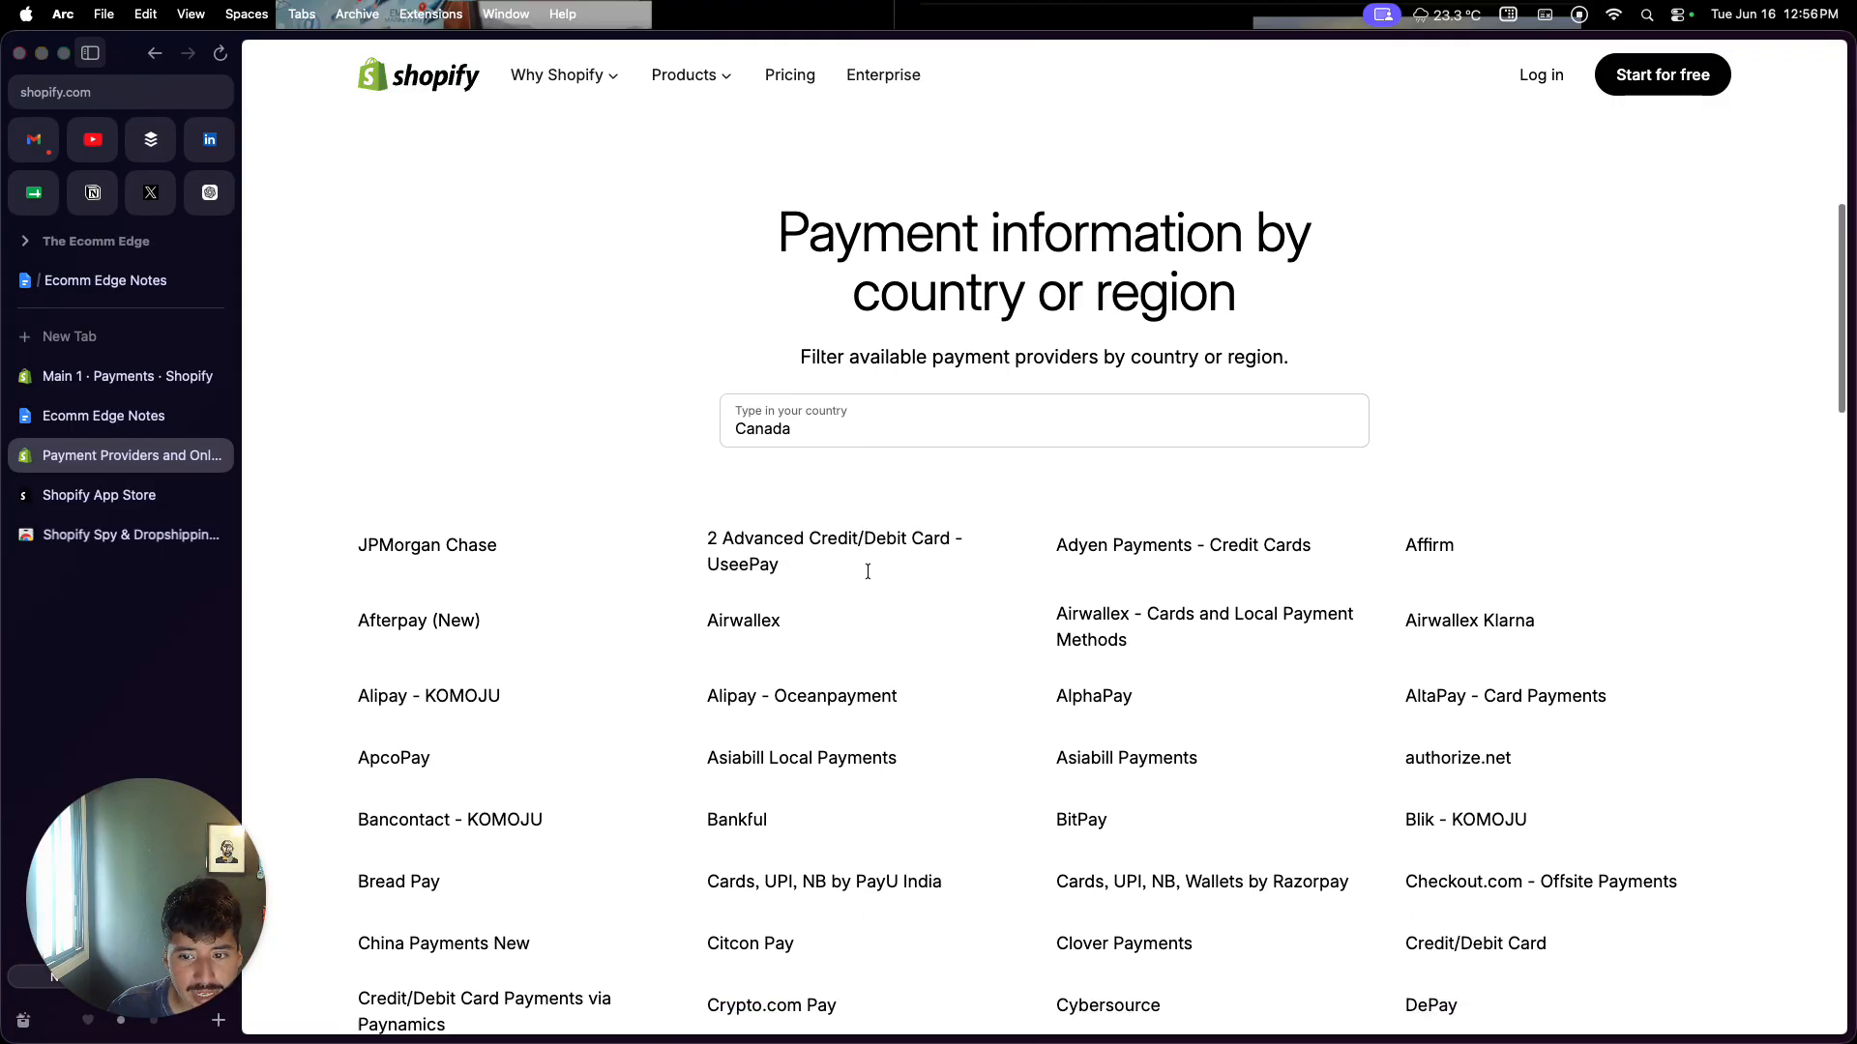
{"action": "scroll", "coordinate": [868, 576], "scroll_direction": "up", "scroll_amount": 5}
{"action": "scroll", "coordinate": [868, 577], "scroll_direction": "up", "scroll_amount": 3}
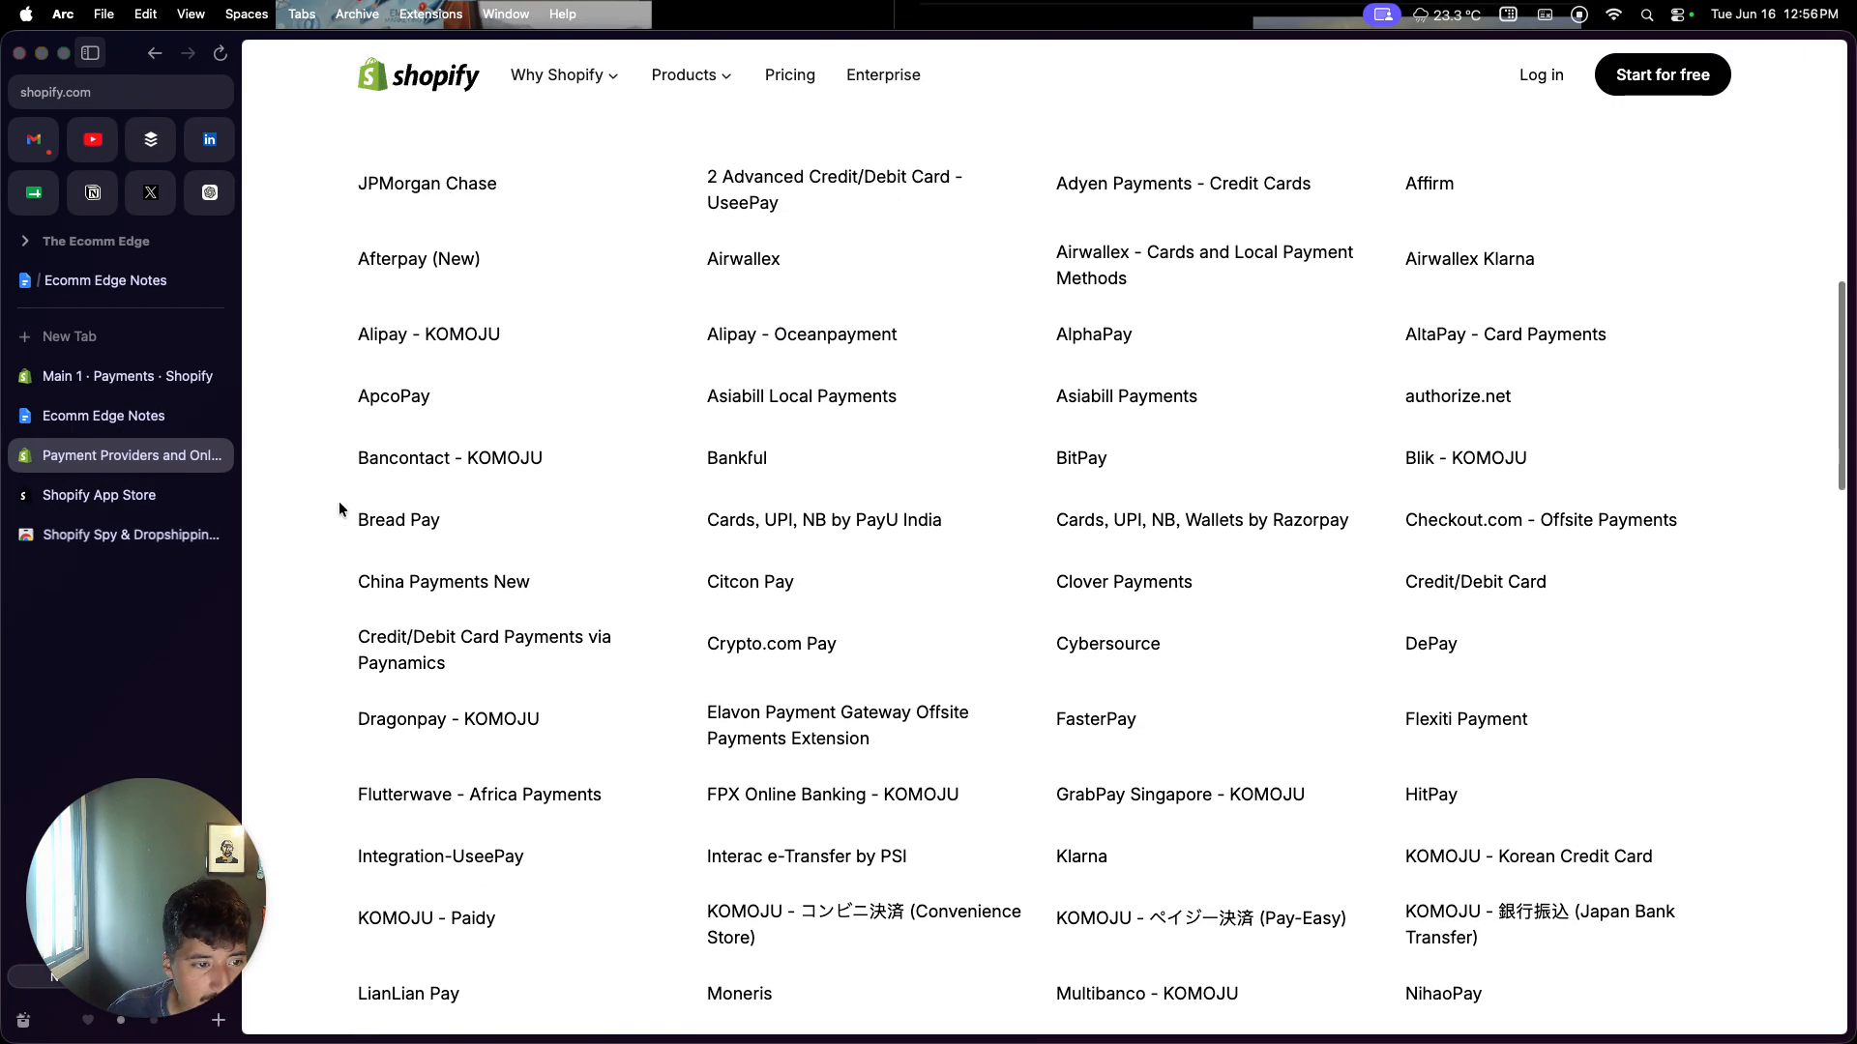
{"action": "left_click", "coordinate": [94, 376]}
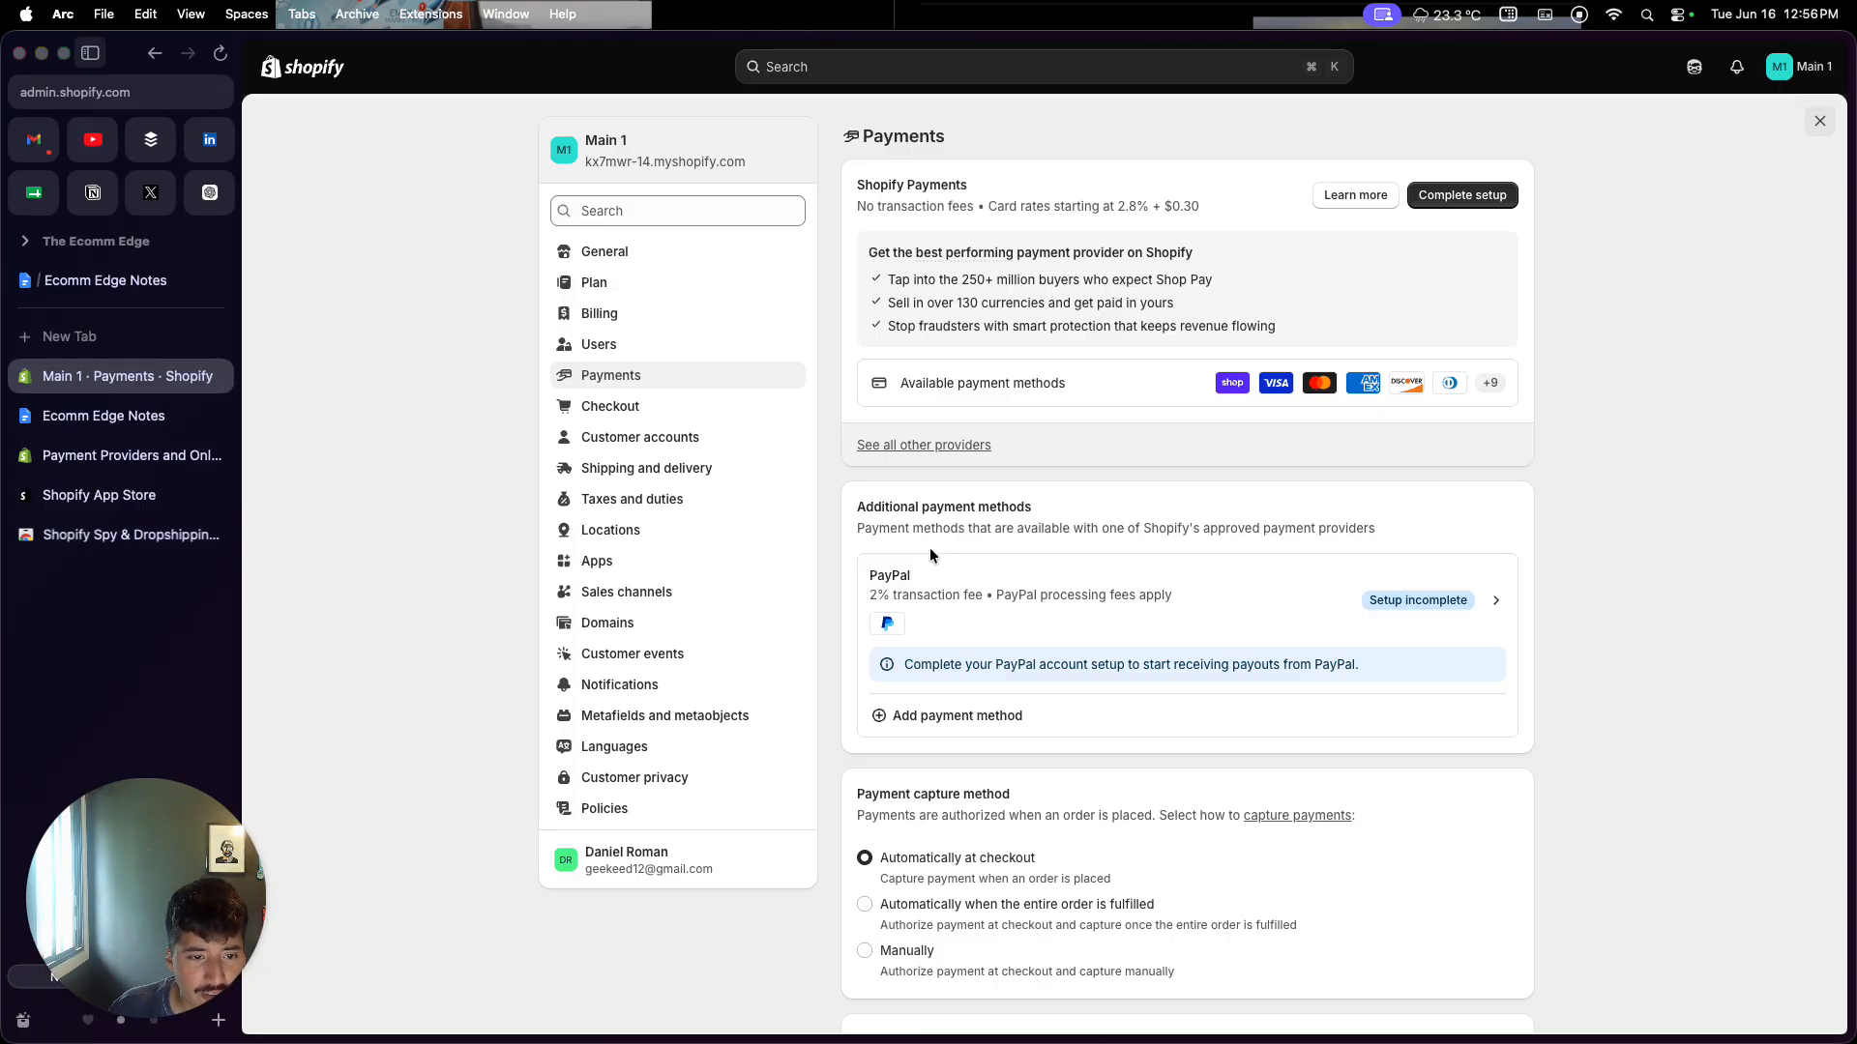
Step: Open the General profile under Shipping and delivery and review its Domestic, International and US Cross-border shipping zones and rates
{"action": "left_click", "coordinate": [689, 481]}
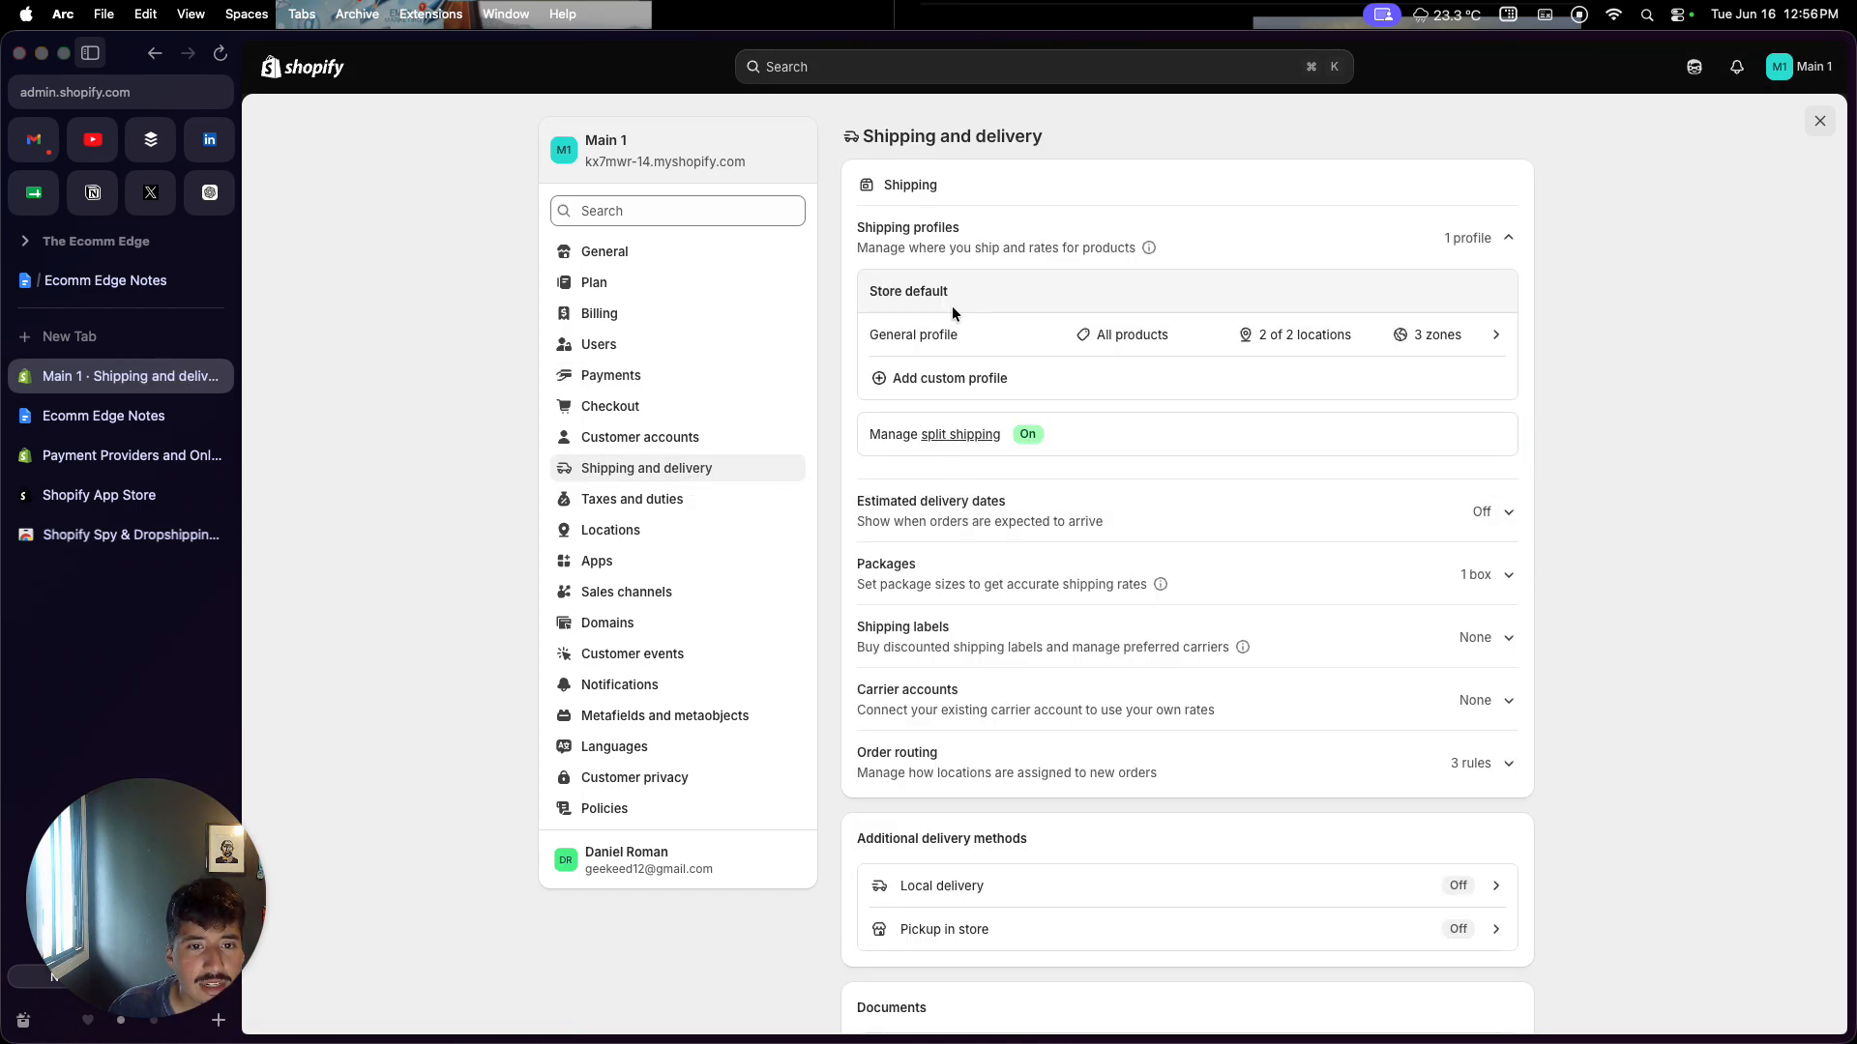
{"action": "left_click", "coordinate": [930, 334]}
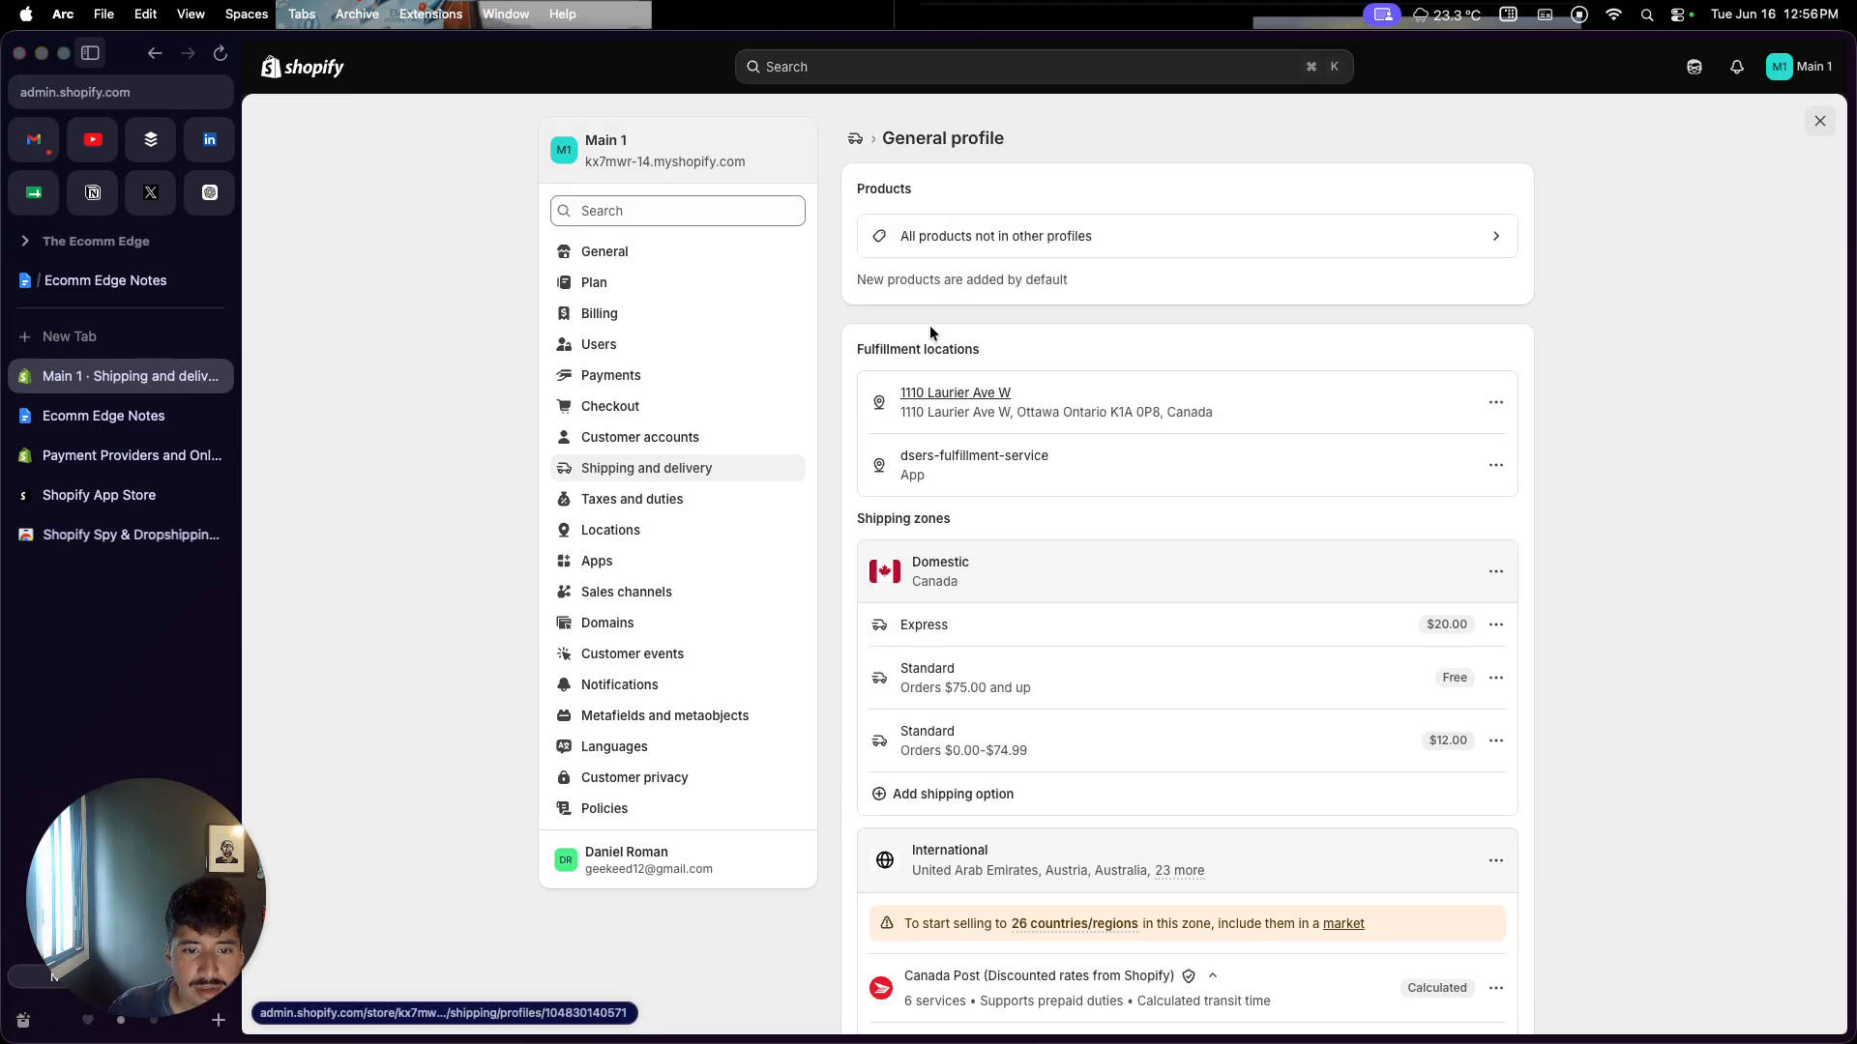
{"action": "scroll", "coordinate": [906, 564], "scroll_direction": "down", "scroll_amount": 2}
{"action": "scroll", "coordinate": [906, 564], "scroll_direction": "down", "scroll_amount": 2}
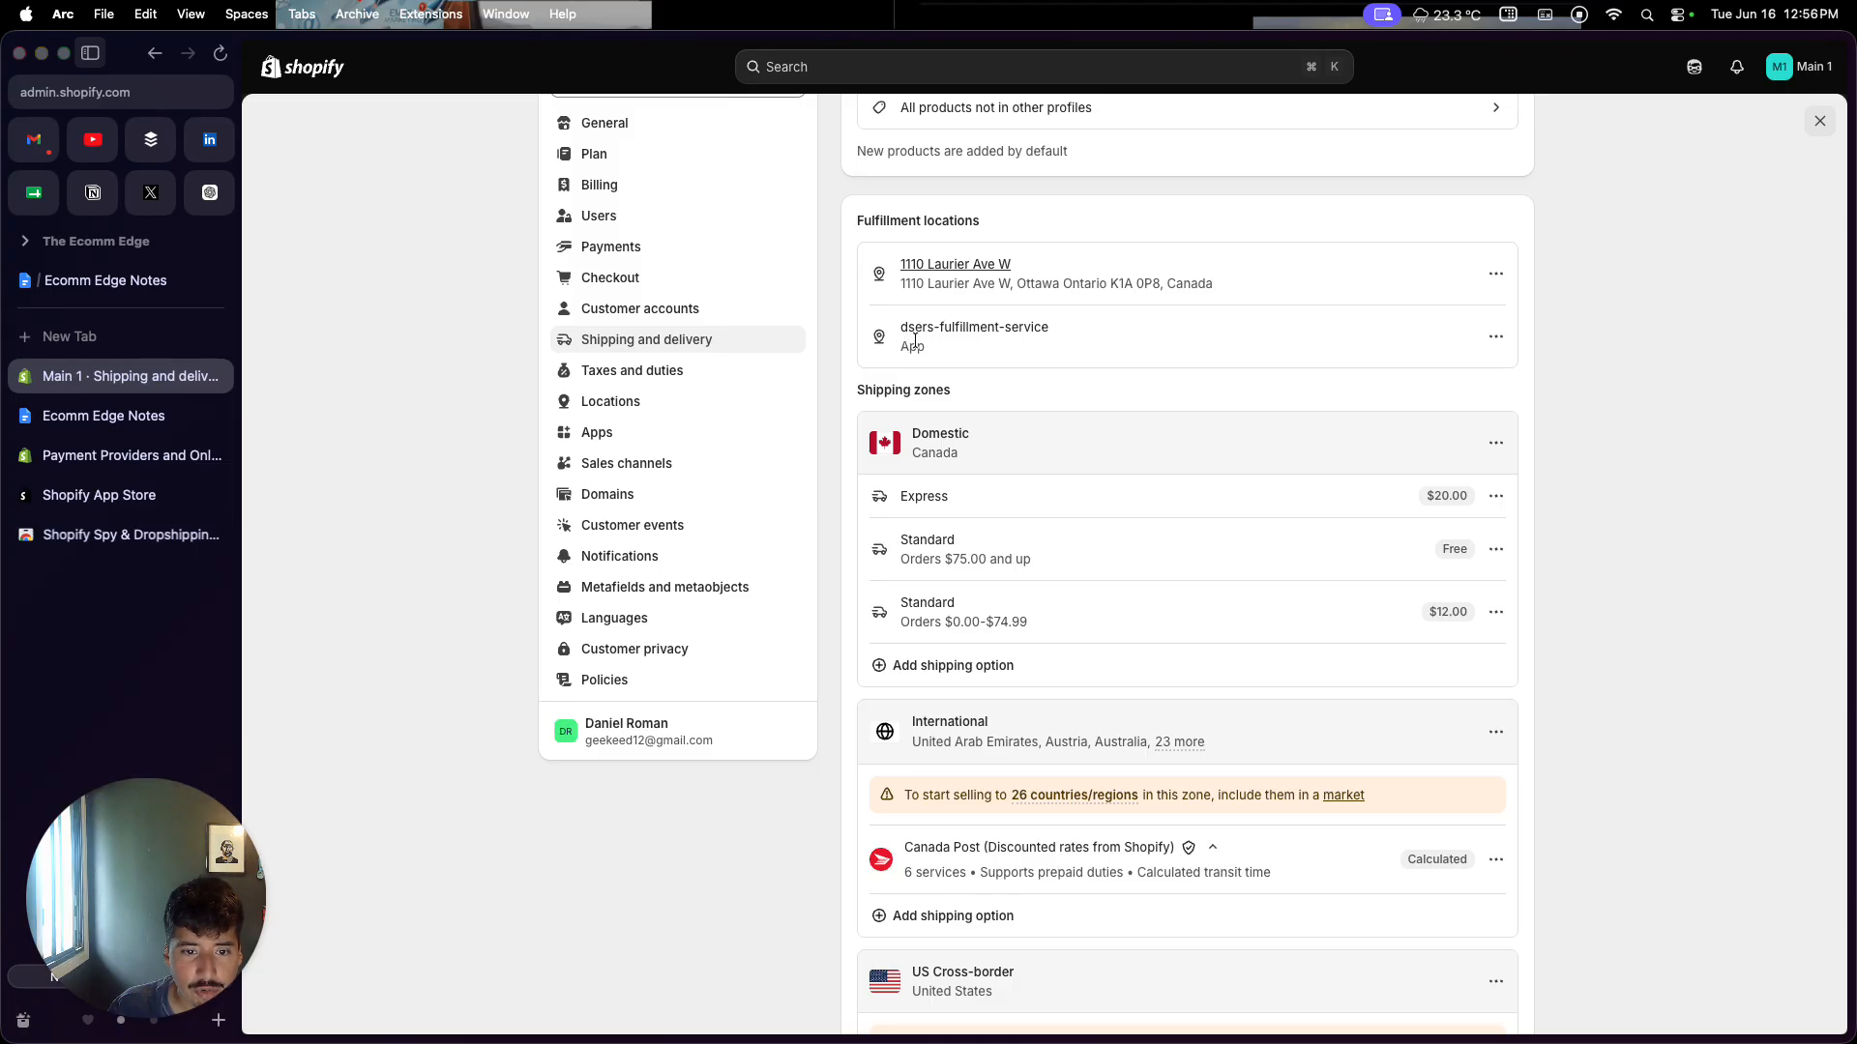
{"action": "scroll", "coordinate": [886, 447], "scroll_direction": "down", "scroll_amount": 3}
{"action": "scroll", "coordinate": [886, 443], "scroll_direction": "down", "scroll_amount": 4}
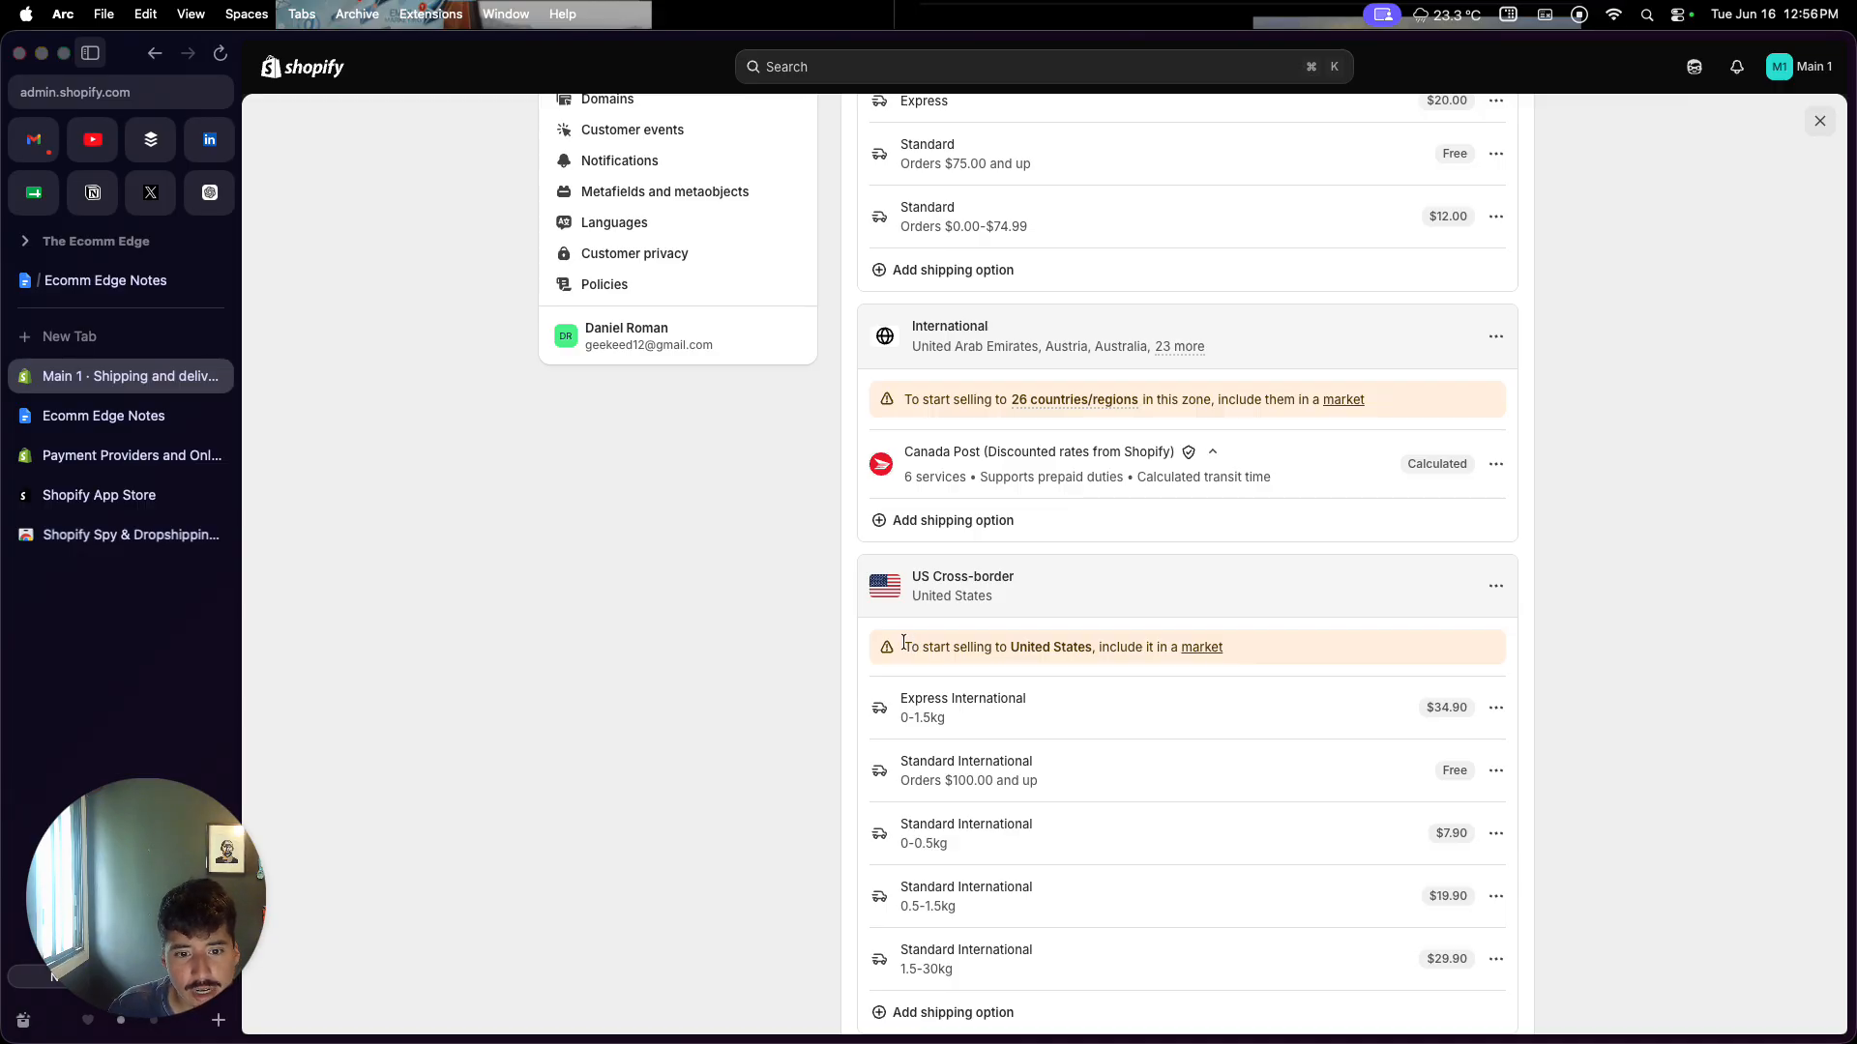
{"action": "scroll", "coordinate": [845, 686], "scroll_direction": "down", "scroll_amount": 2}
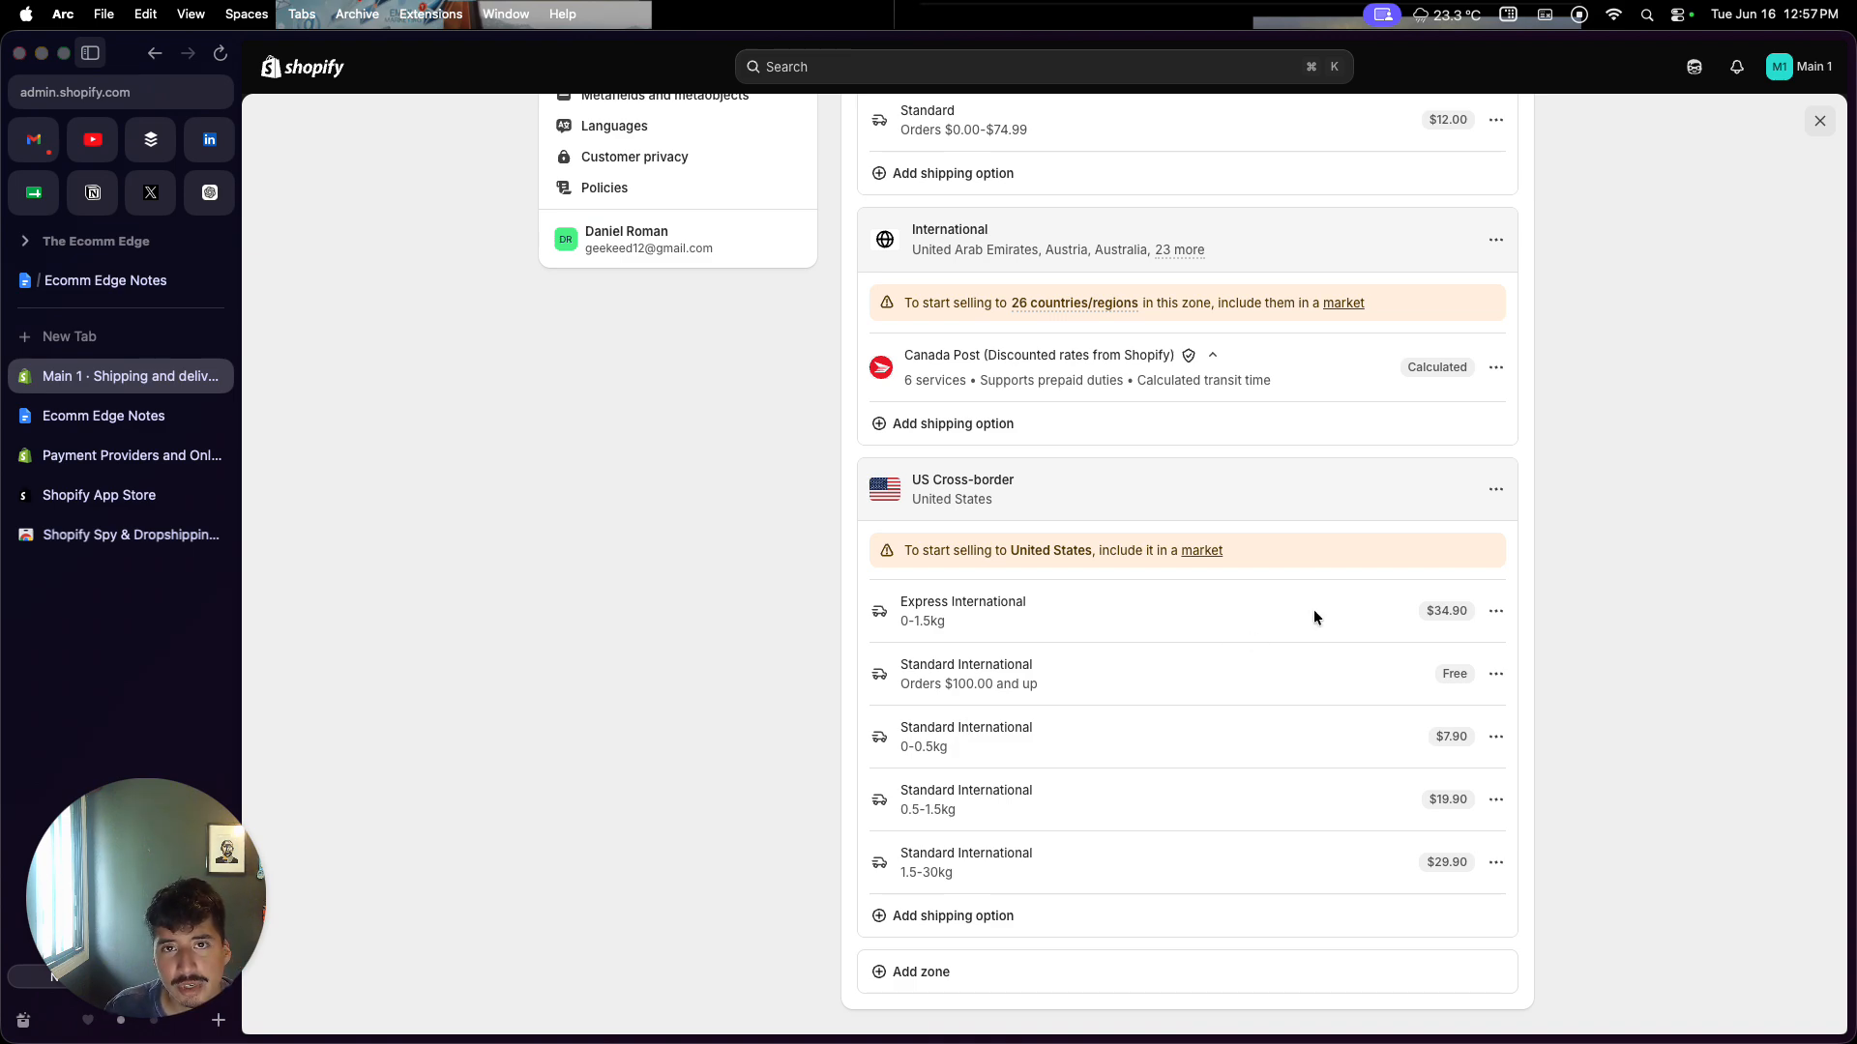
{"action": "scroll", "coordinate": [1313, 610], "scroll_direction": "up", "scroll_amount": 6}
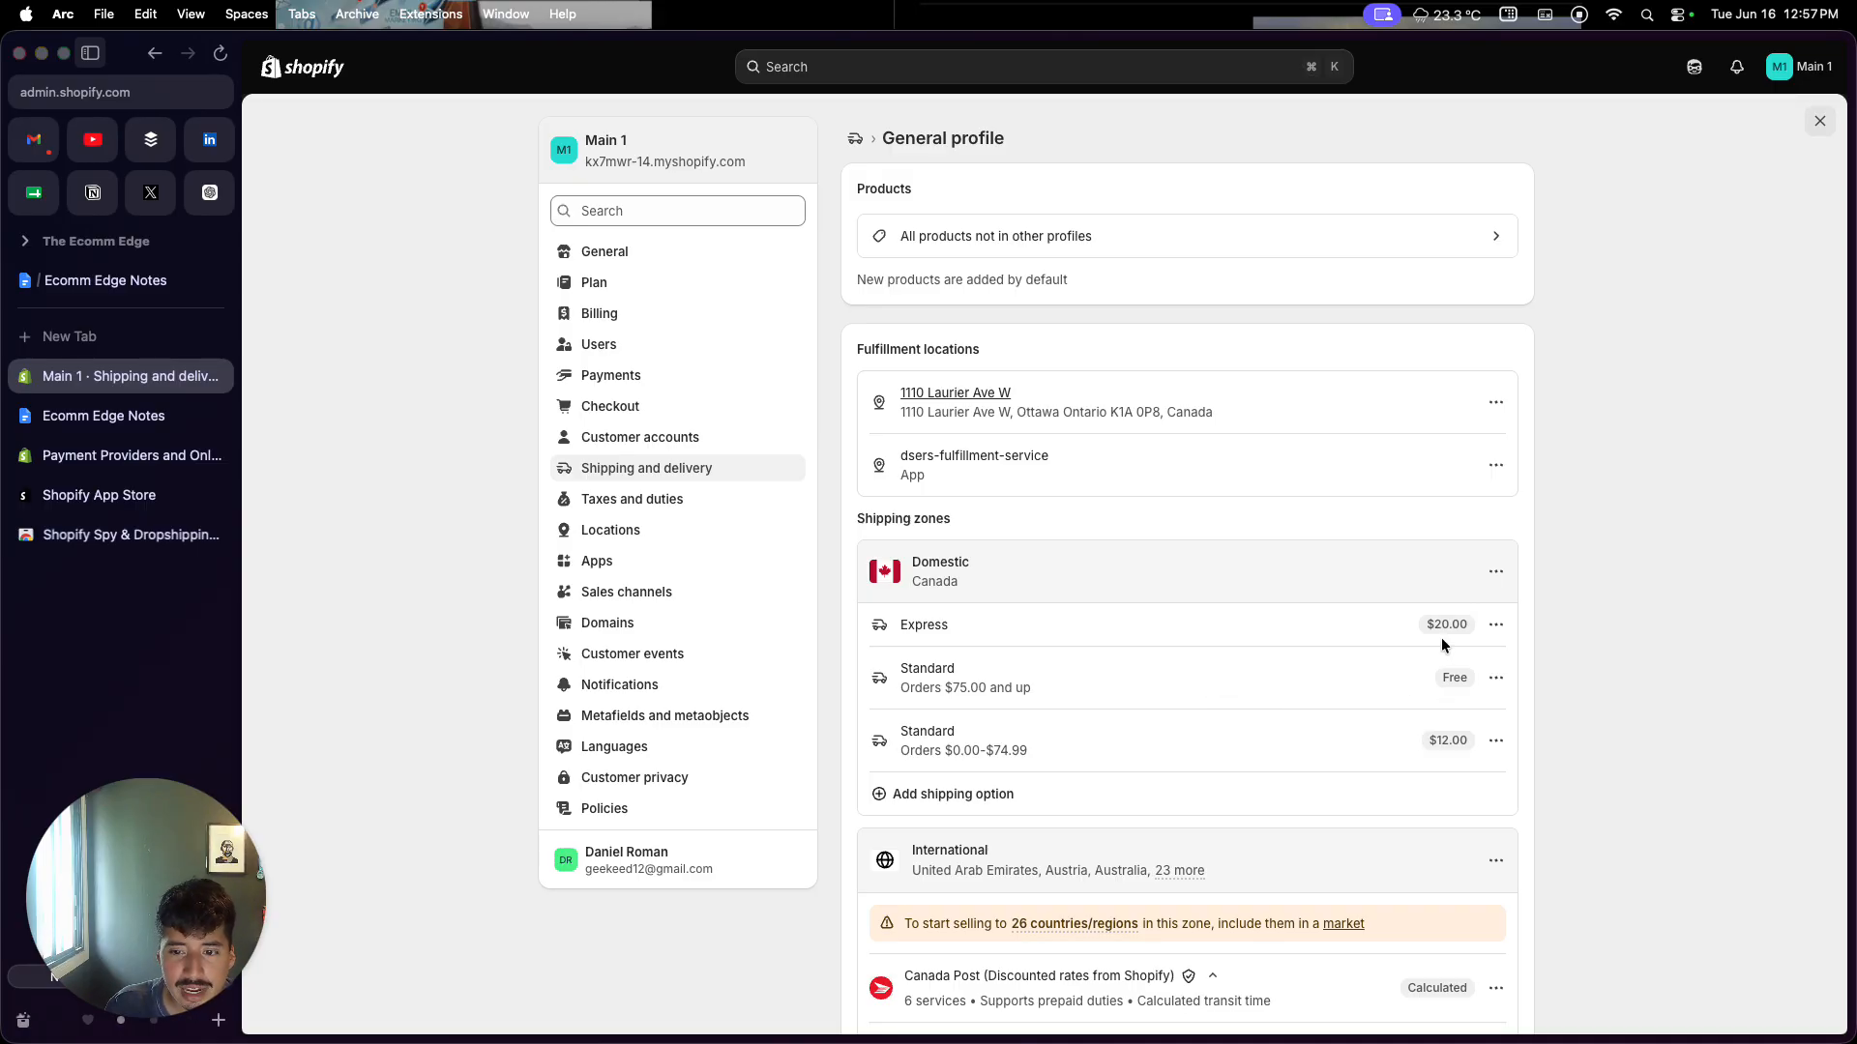
{"action": "scroll", "coordinate": [1425, 643], "scroll_direction": "down", "scroll_amount": 2}
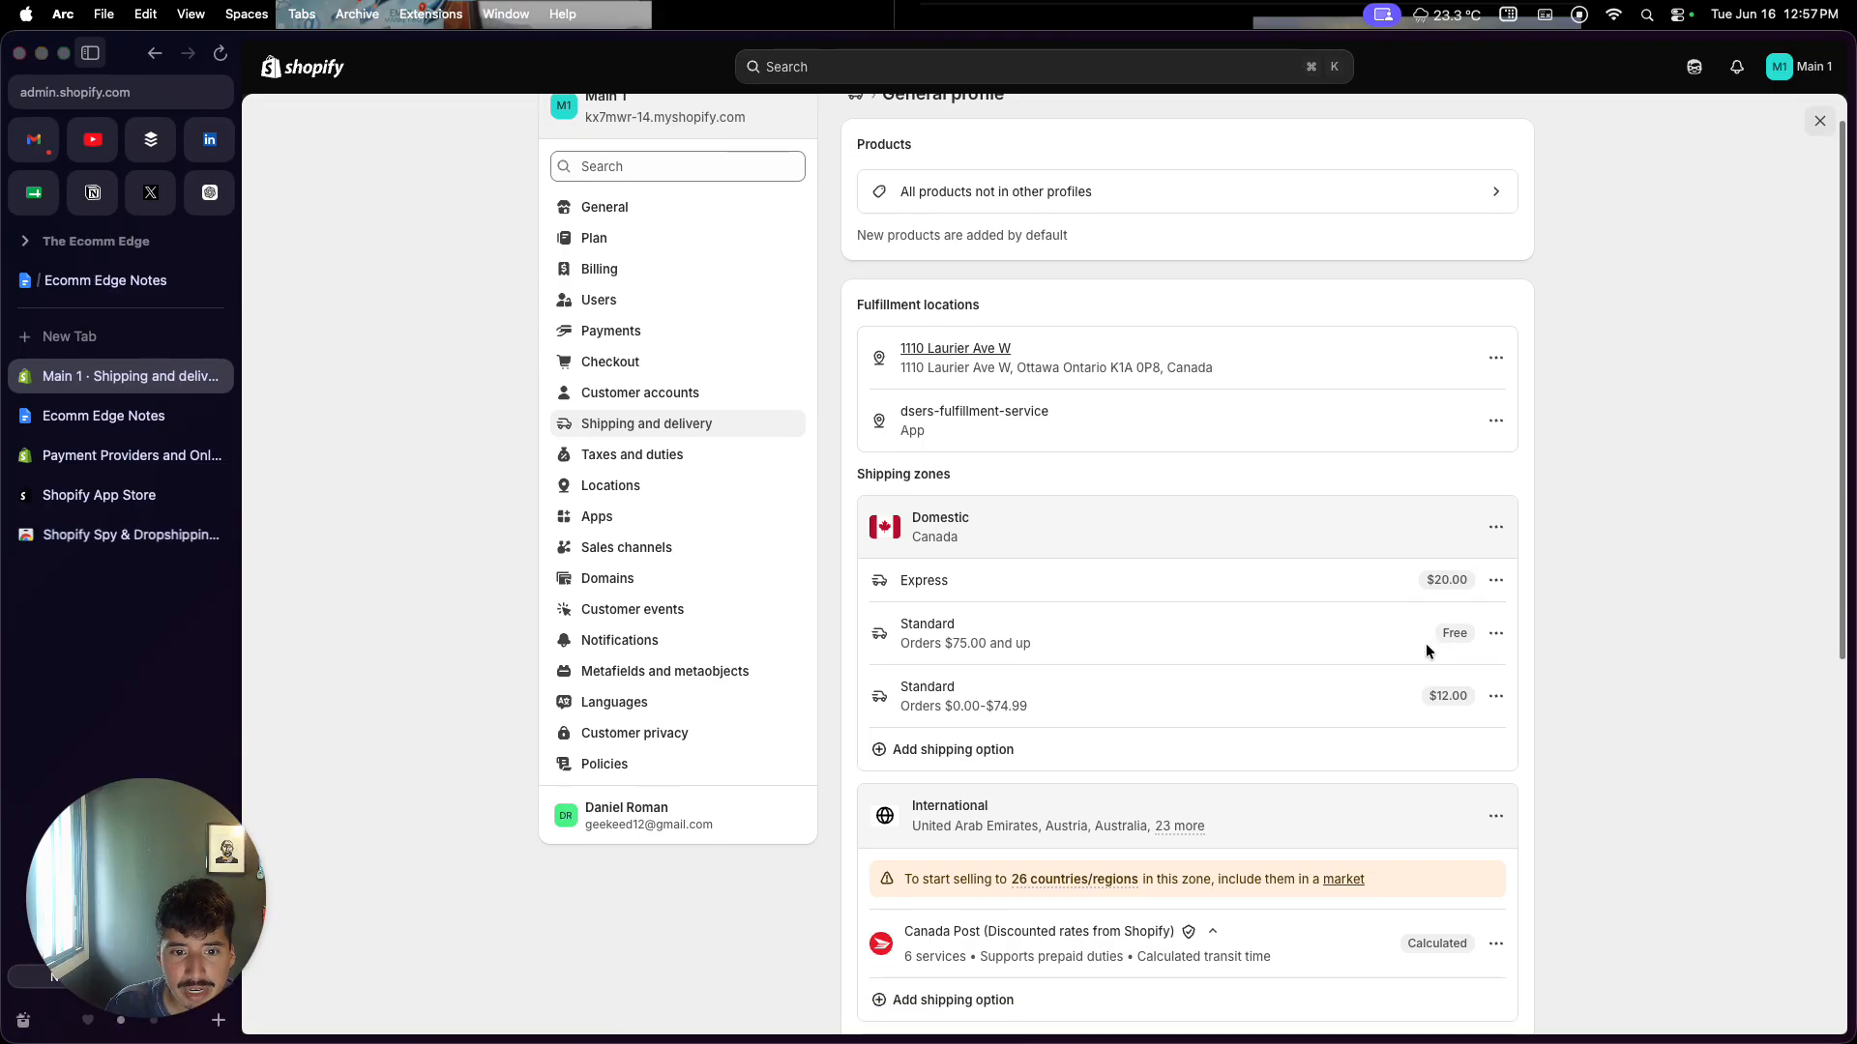
{"action": "scroll", "coordinate": [1426, 646], "scroll_direction": "down", "scroll_amount": 1}
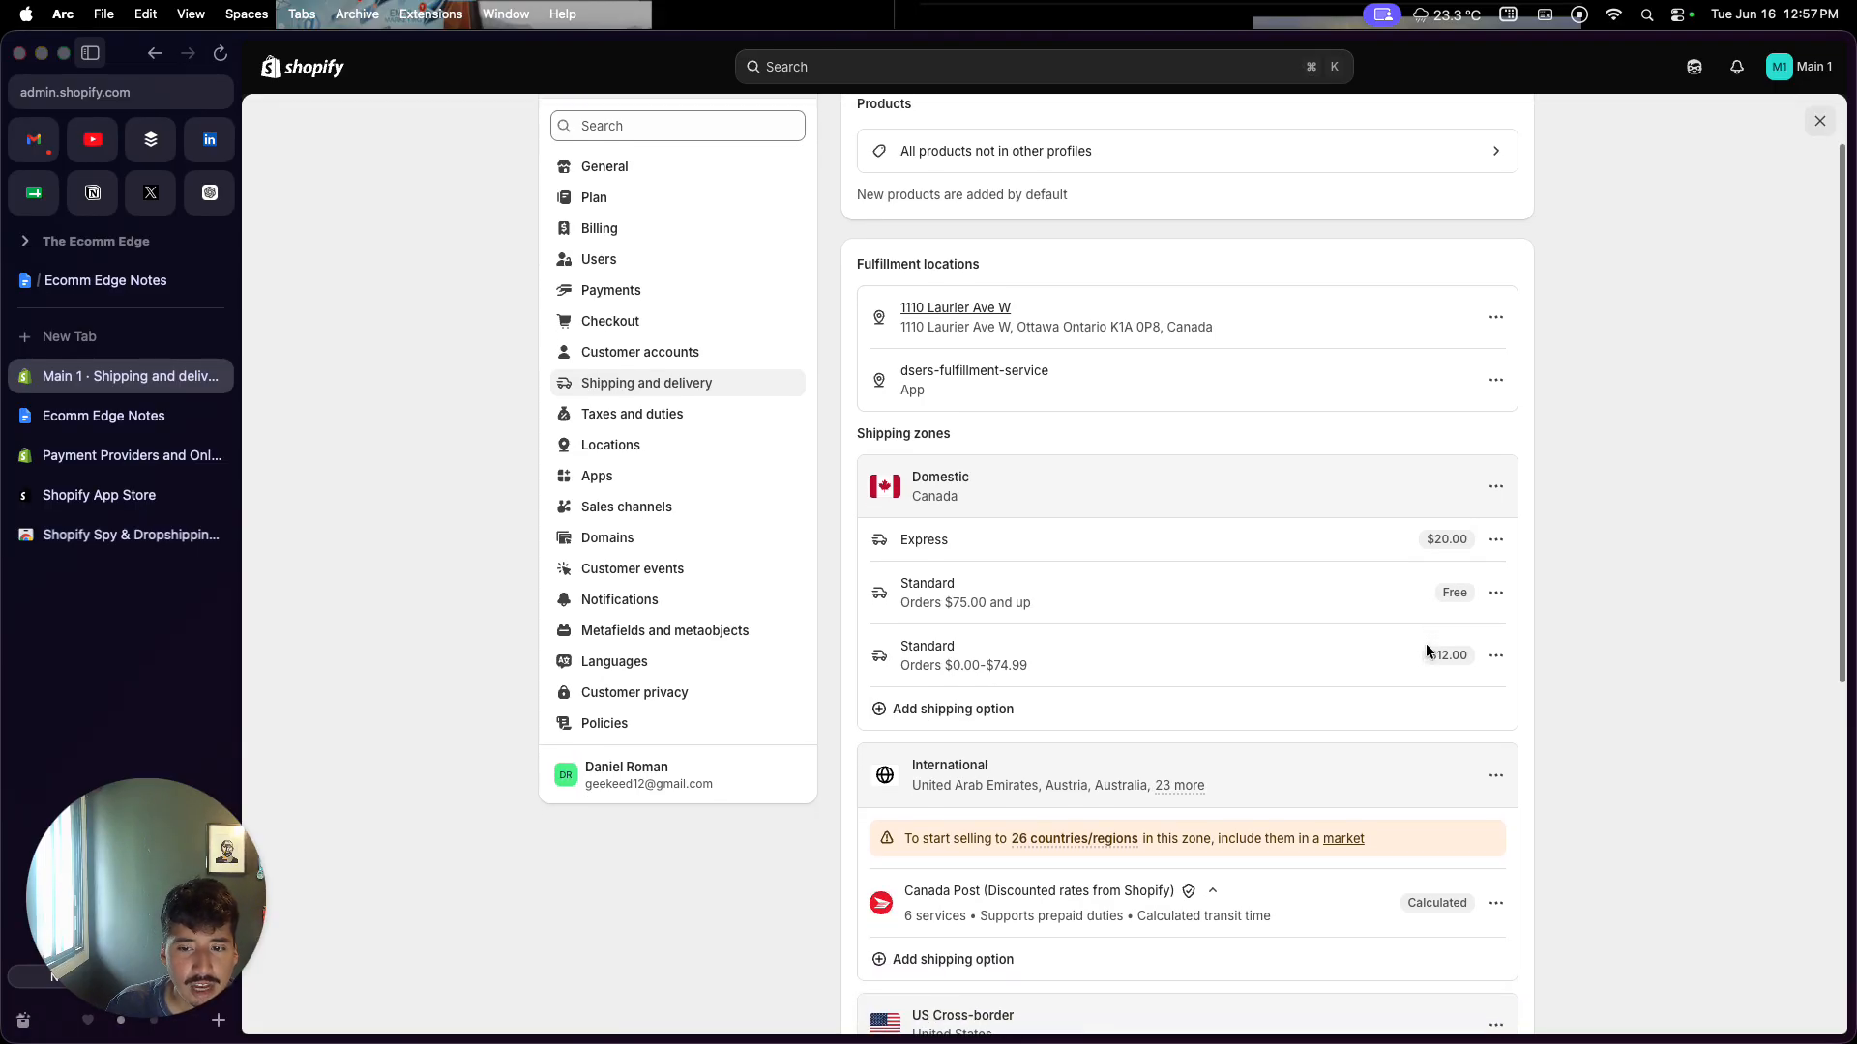
{"action": "scroll", "coordinate": [1426, 648], "scroll_direction": "down", "scroll_amount": 1}
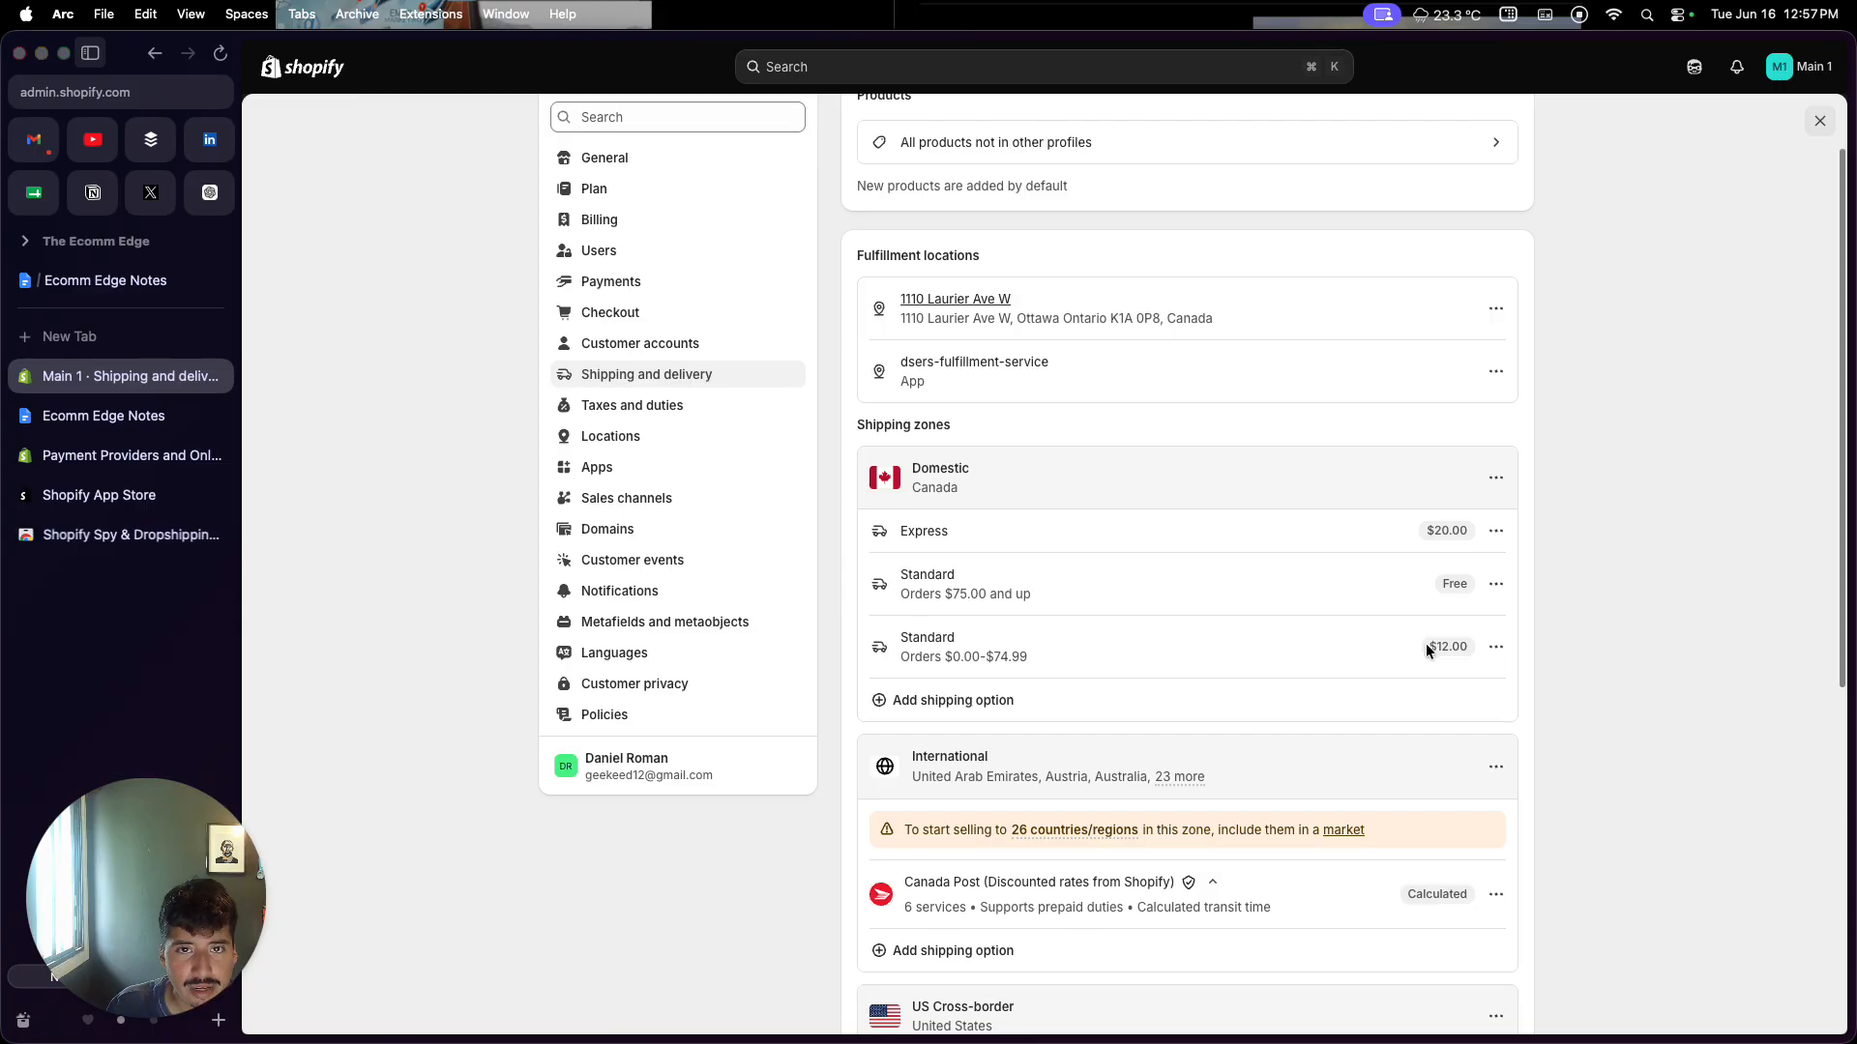
{"action": "scroll", "coordinate": [1426, 642], "scroll_direction": "up", "scroll_amount": 3}
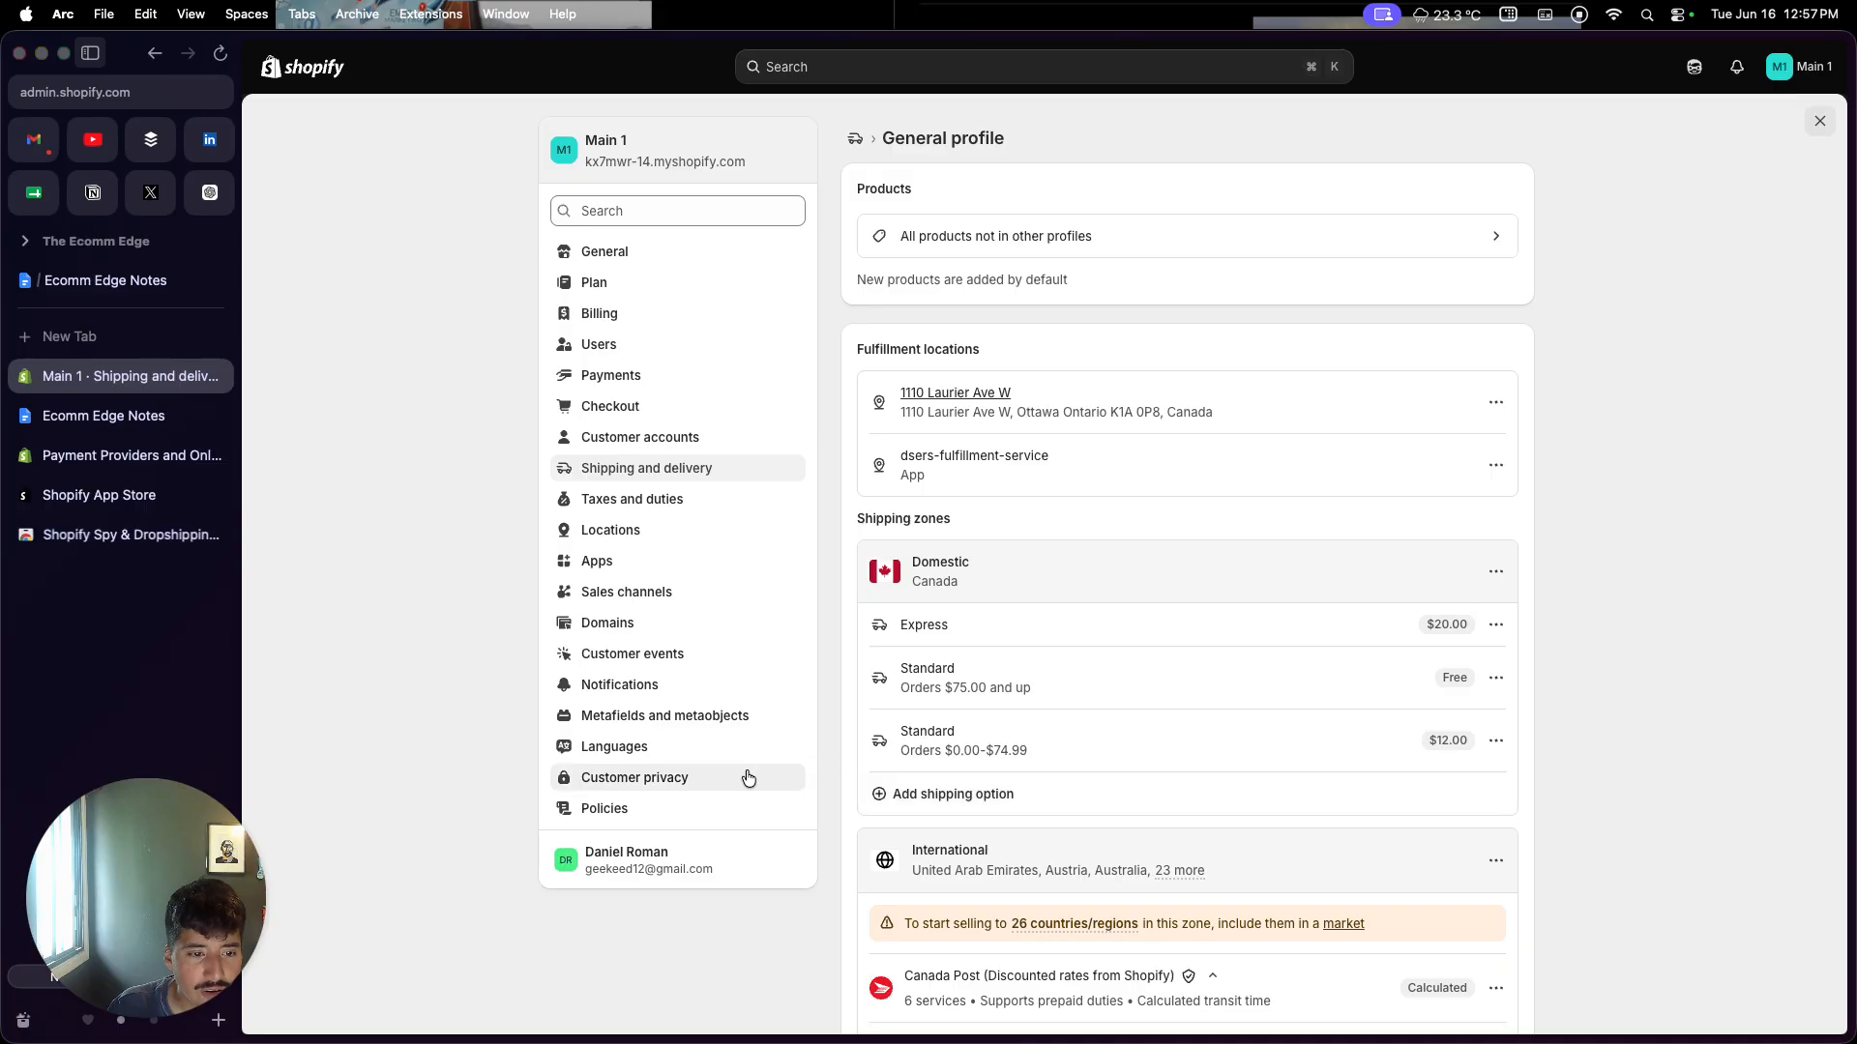
Step: View the store's Domains settings, then switch to the Ecomm Edge Notes document and read on to the Apps I Recommend Installing section
{"action": "left_click", "coordinate": [637, 630]}
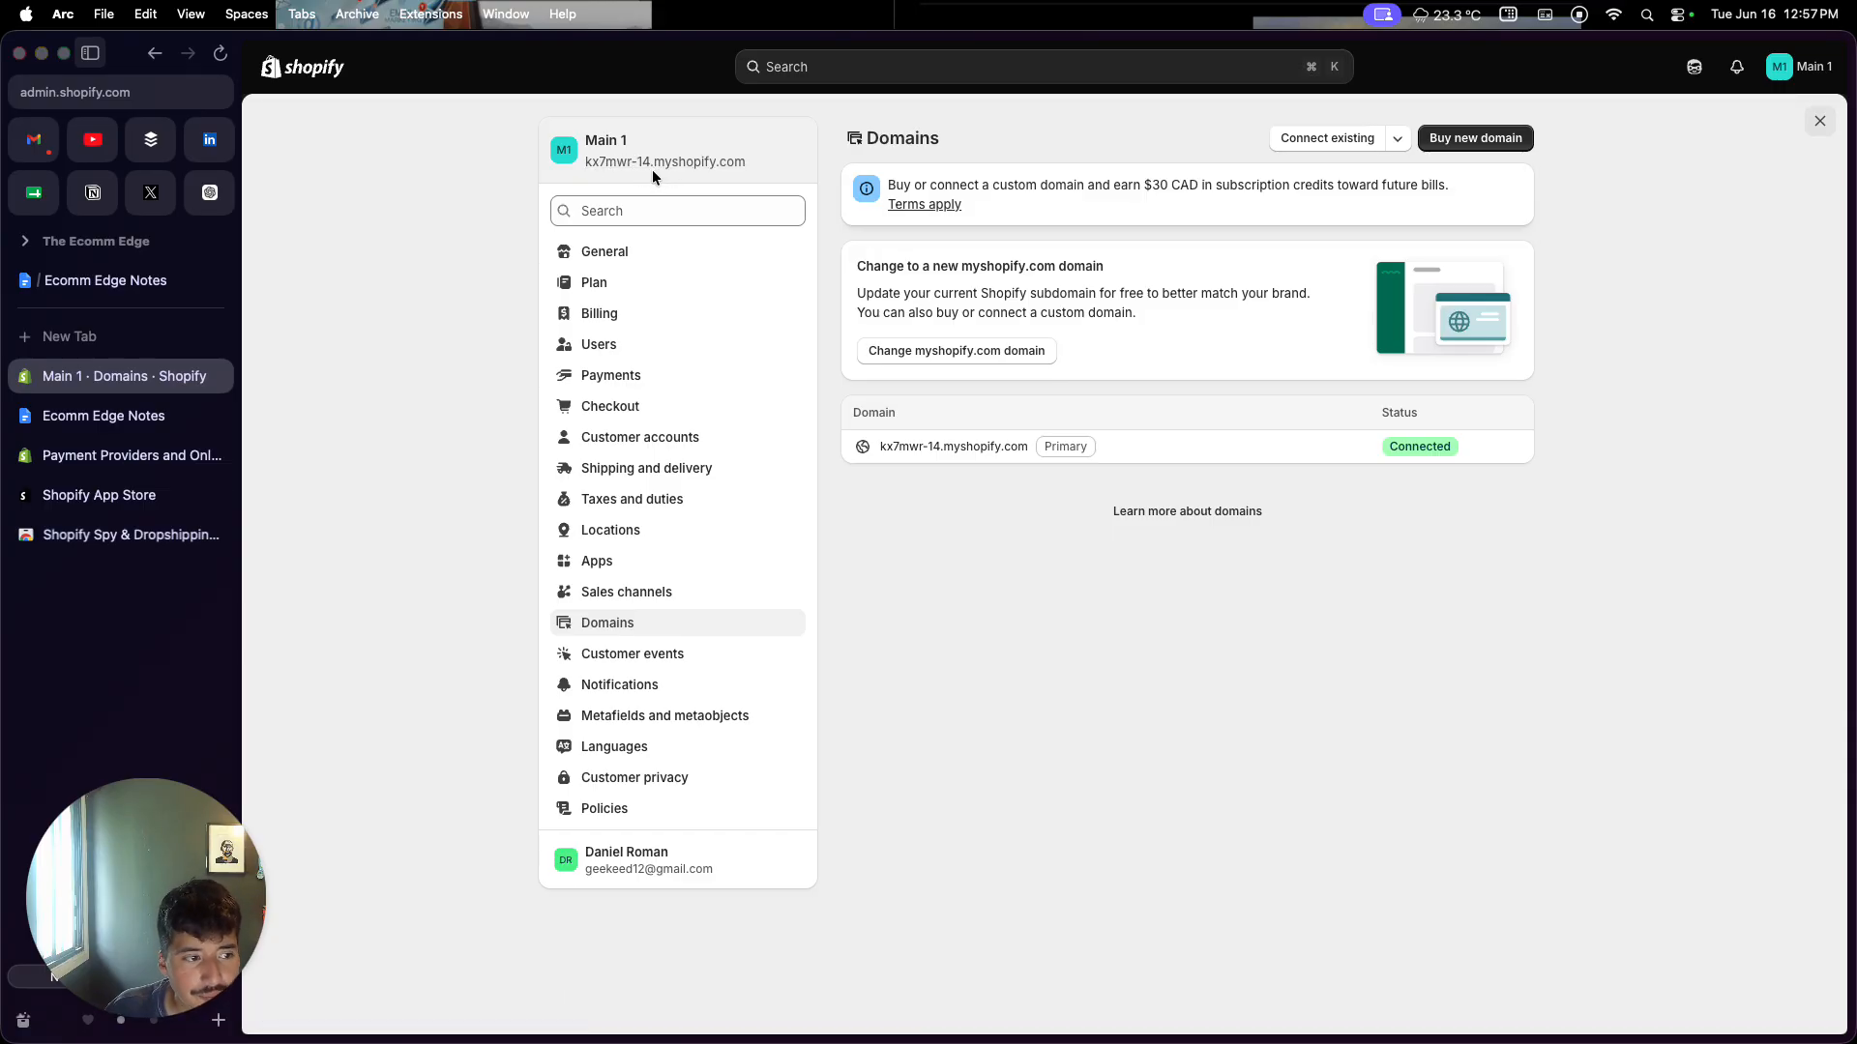
{"action": "left_click", "coordinate": [170, 418]}
{"action": "scroll", "coordinate": [499, 624], "scroll_direction": "down", "scroll_amount": 5}
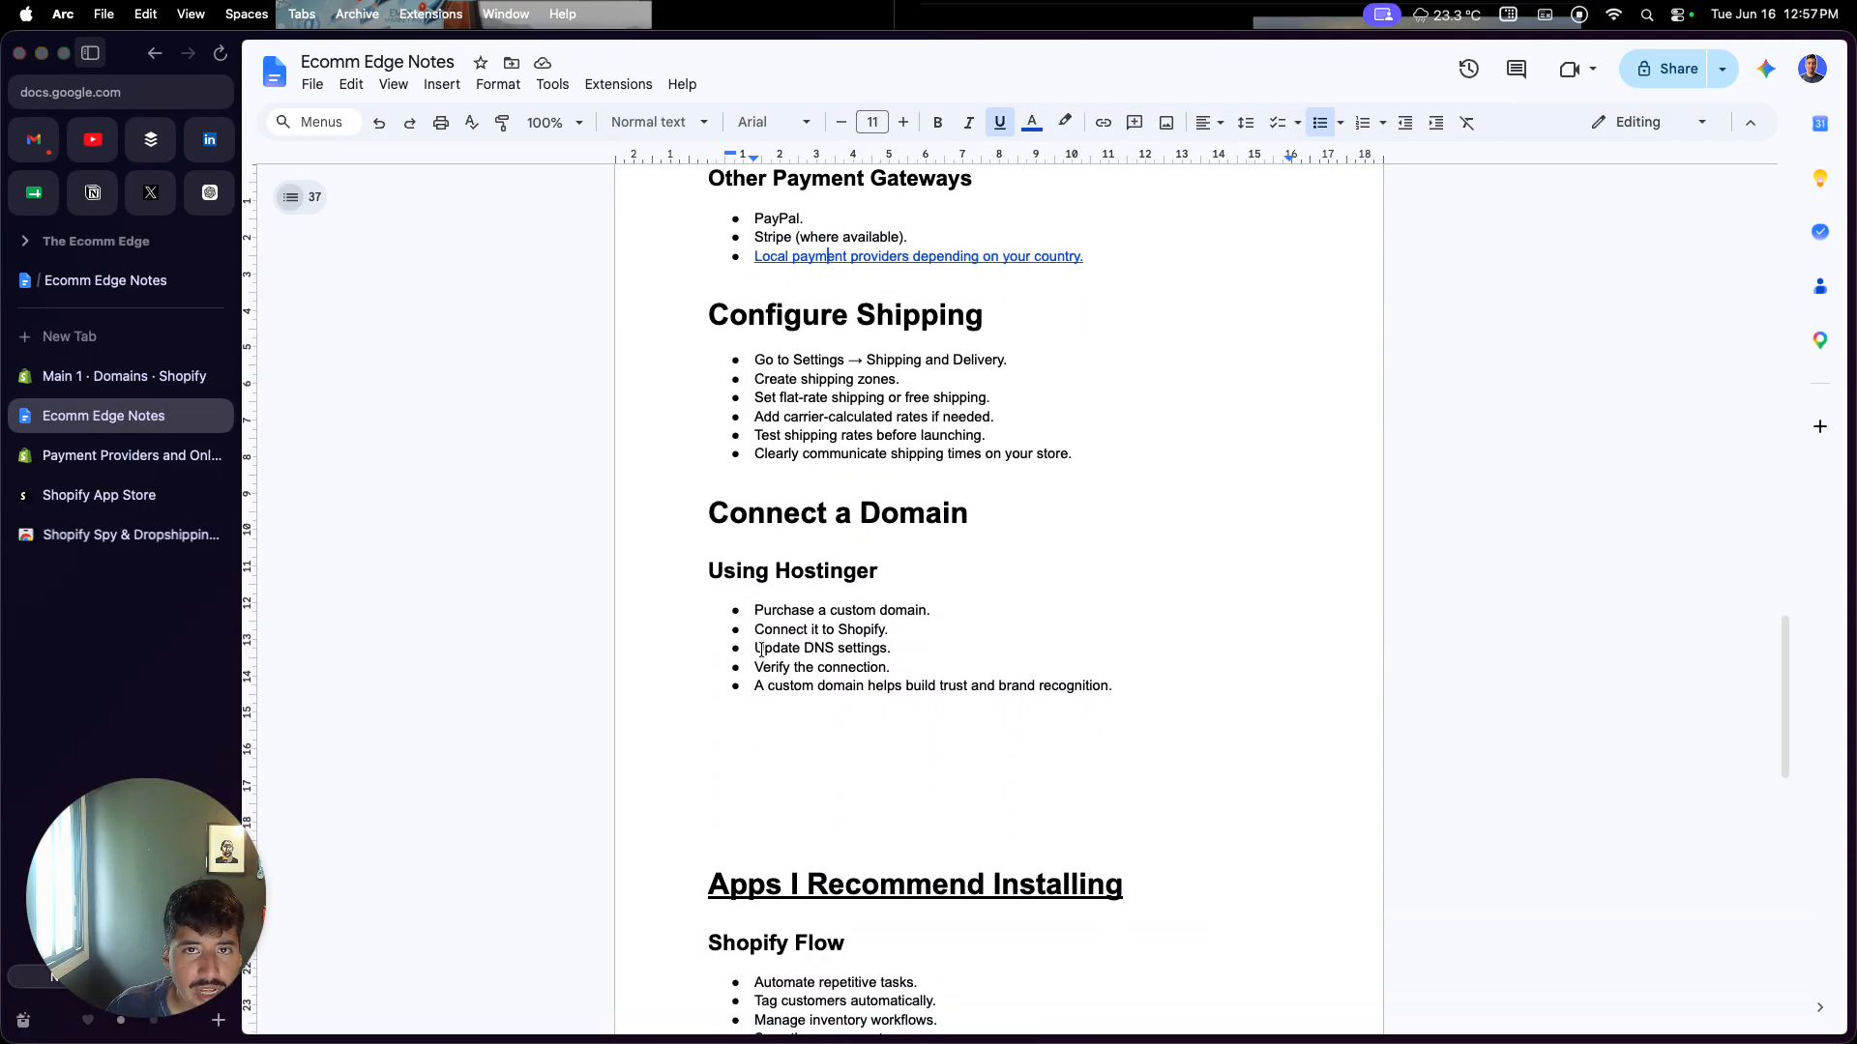
{"action": "scroll", "coordinate": [761, 649], "scroll_direction": "down", "scroll_amount": 5}
{"action": "scroll", "coordinate": [761, 650], "scroll_direction": "down", "scroll_amount": 4}
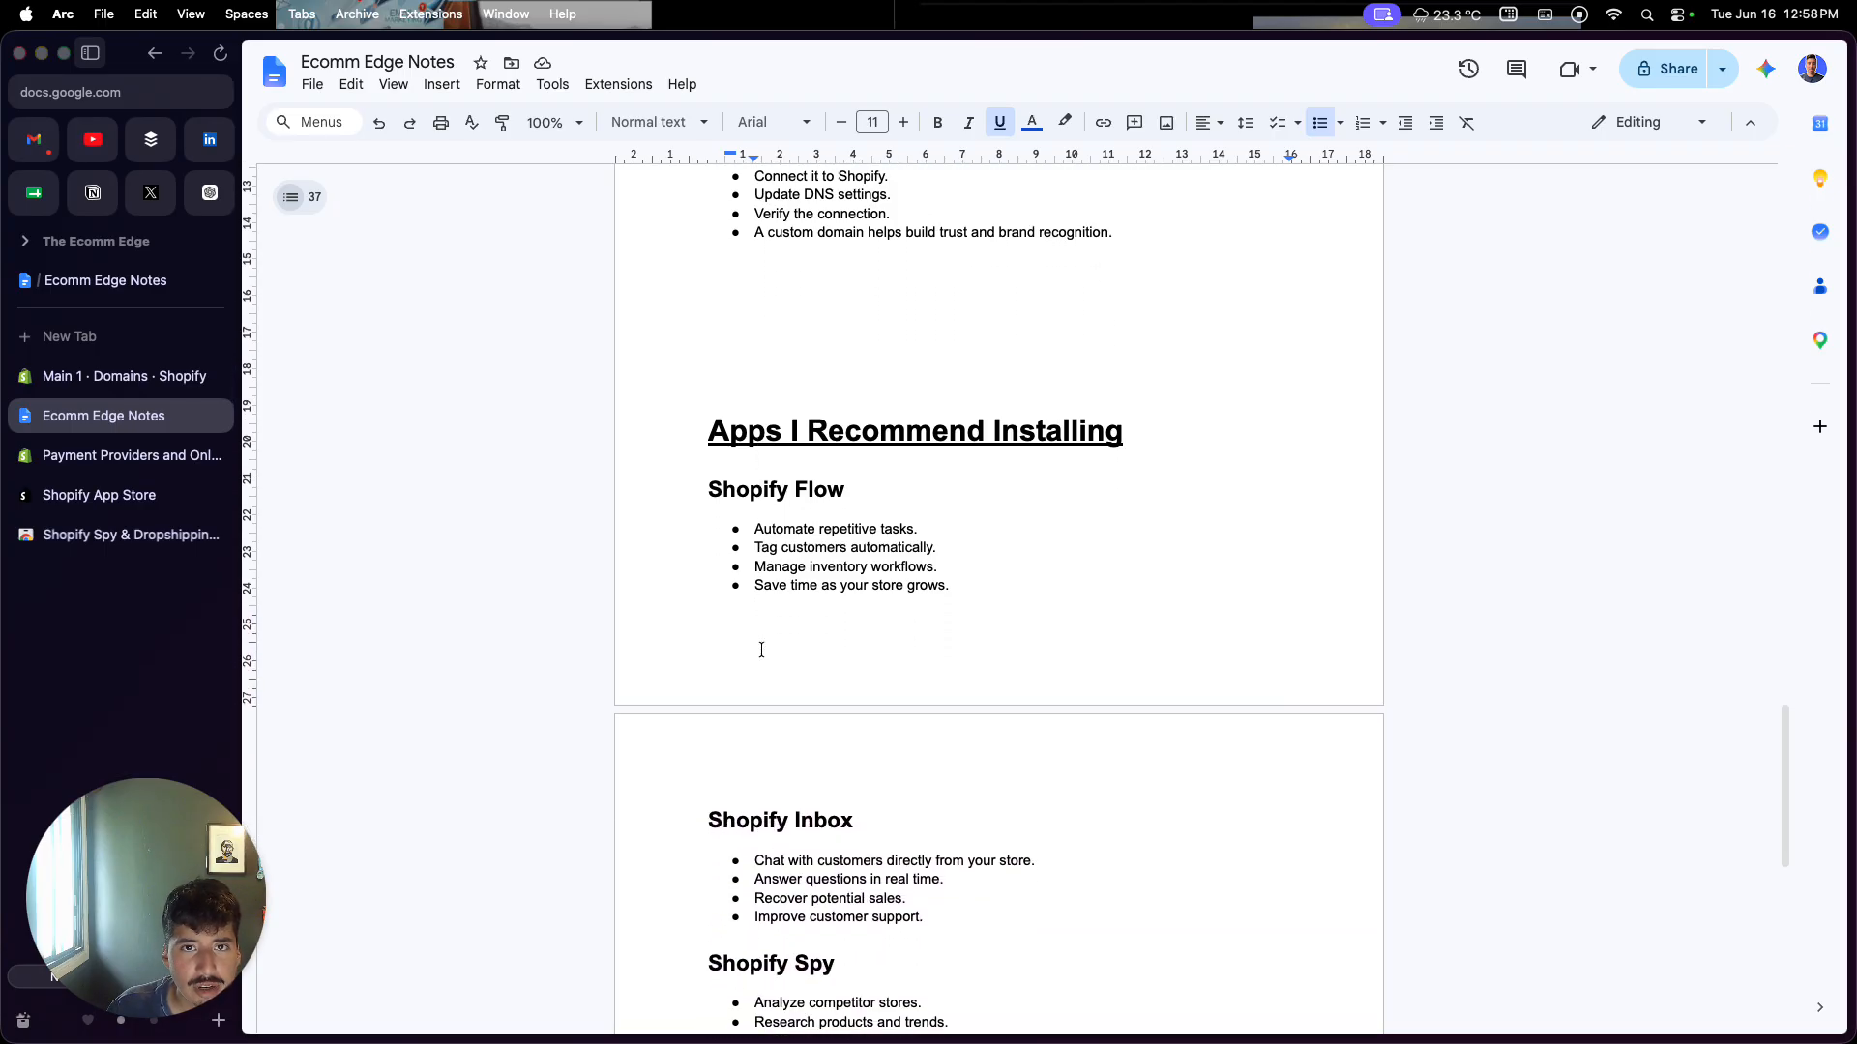
{"action": "scroll", "coordinate": [762, 650], "scroll_direction": "down", "scroll_amount": 4}
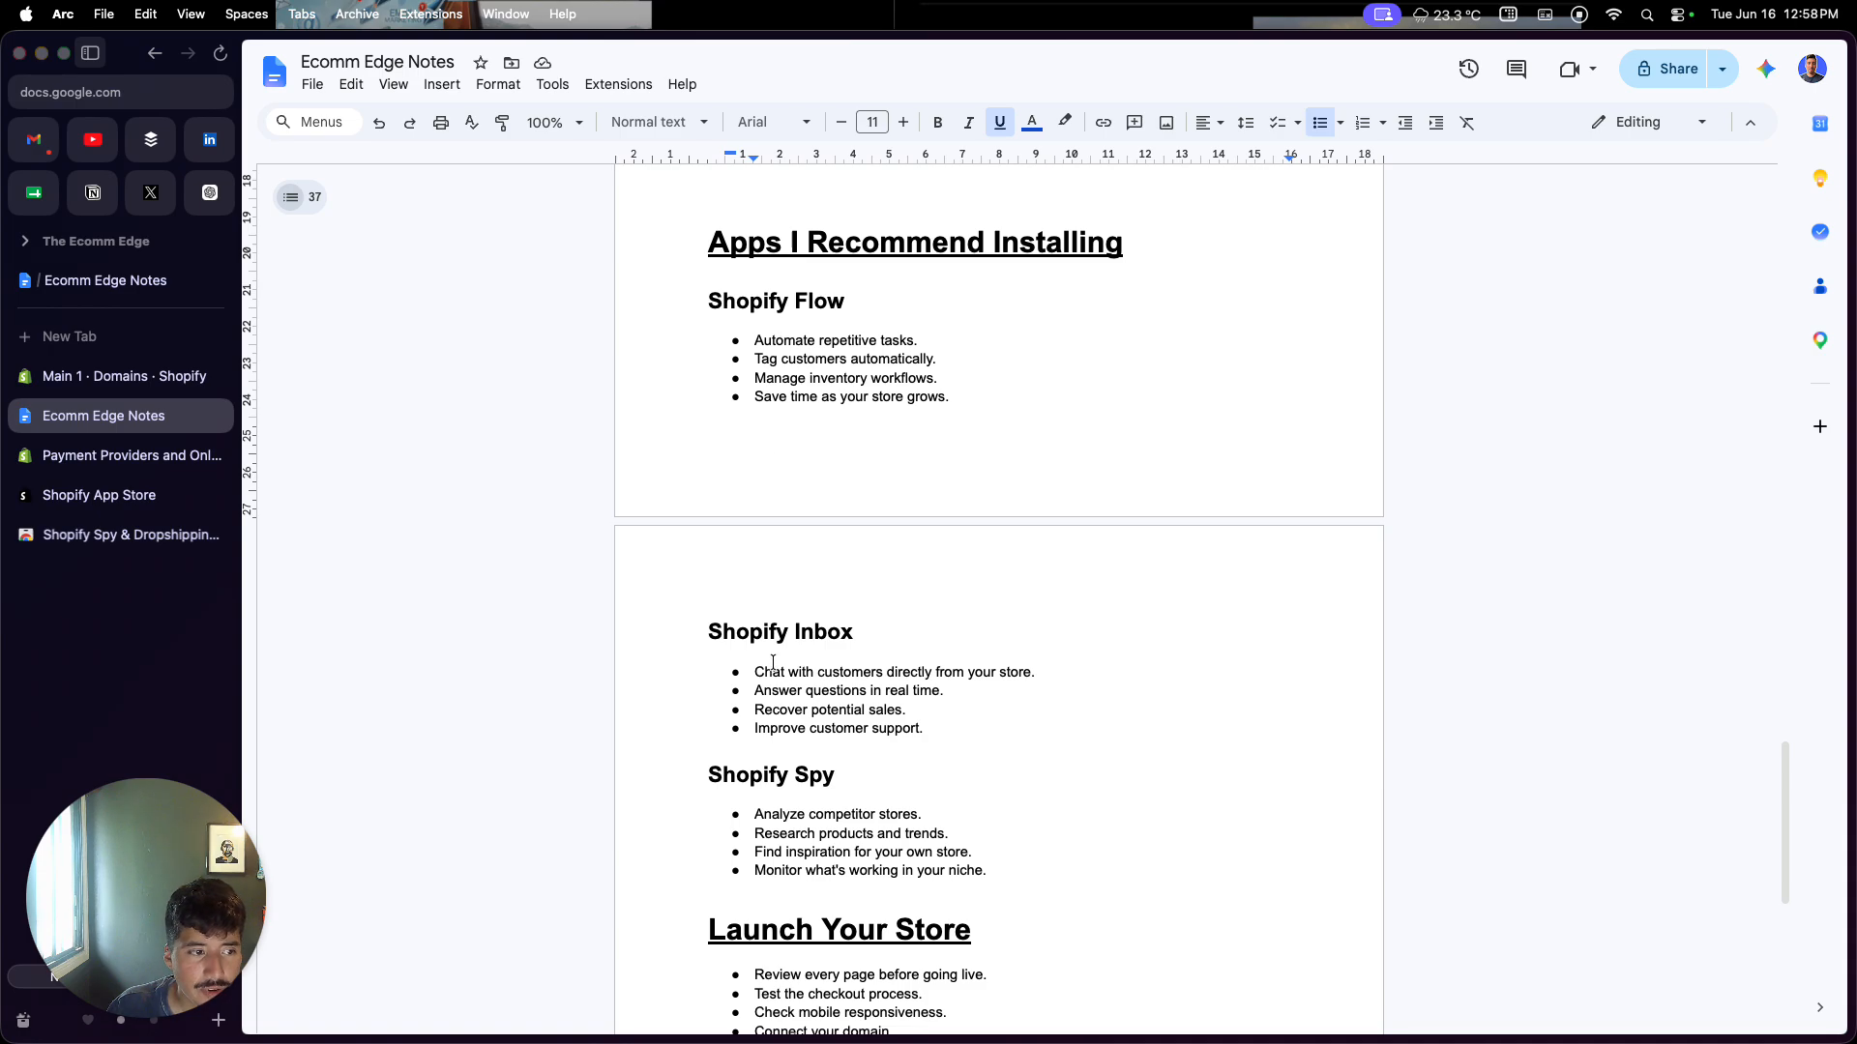
Step: Switch to the Shopify App Store, search for "flow", and view the Shopify Flow listing and its Recover abandoned checkout workflow image
{"action": "left_click", "coordinate": [98, 493]}
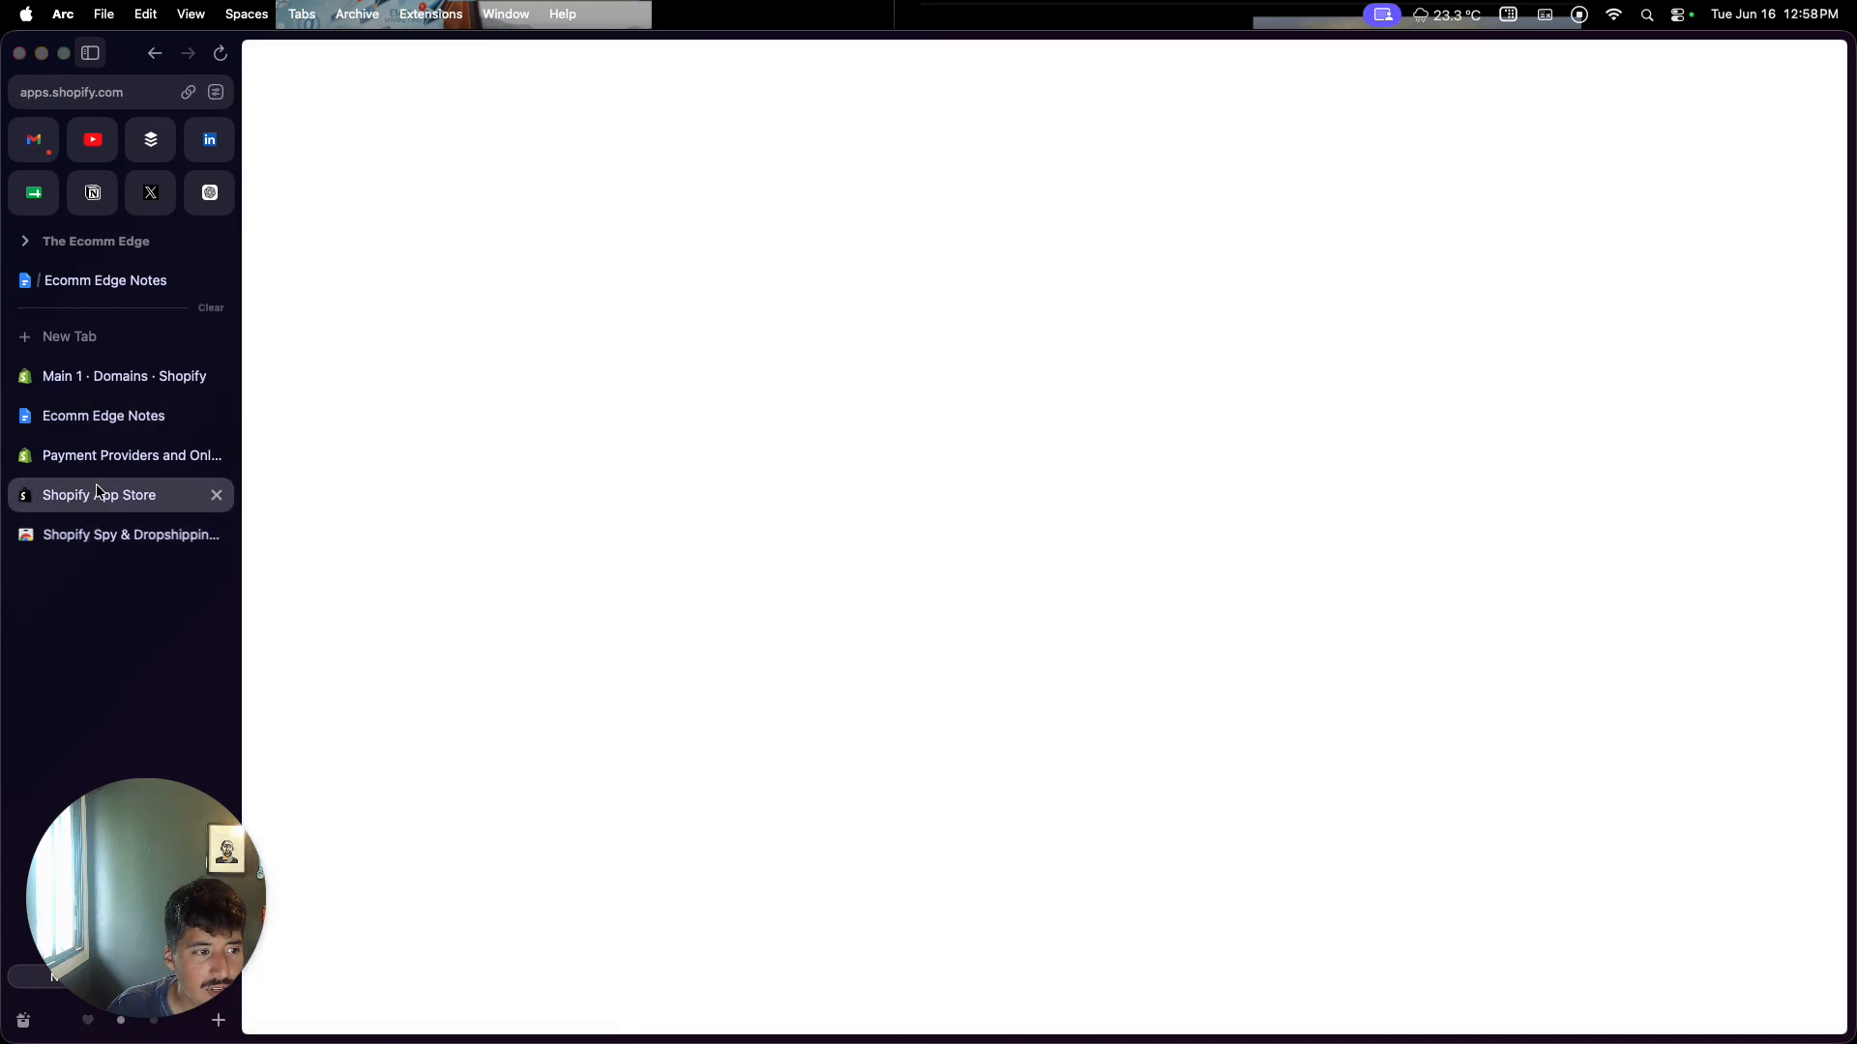
{"action": "left_click", "coordinate": [915, 69]}
{"action": "type", "text": "flo"}
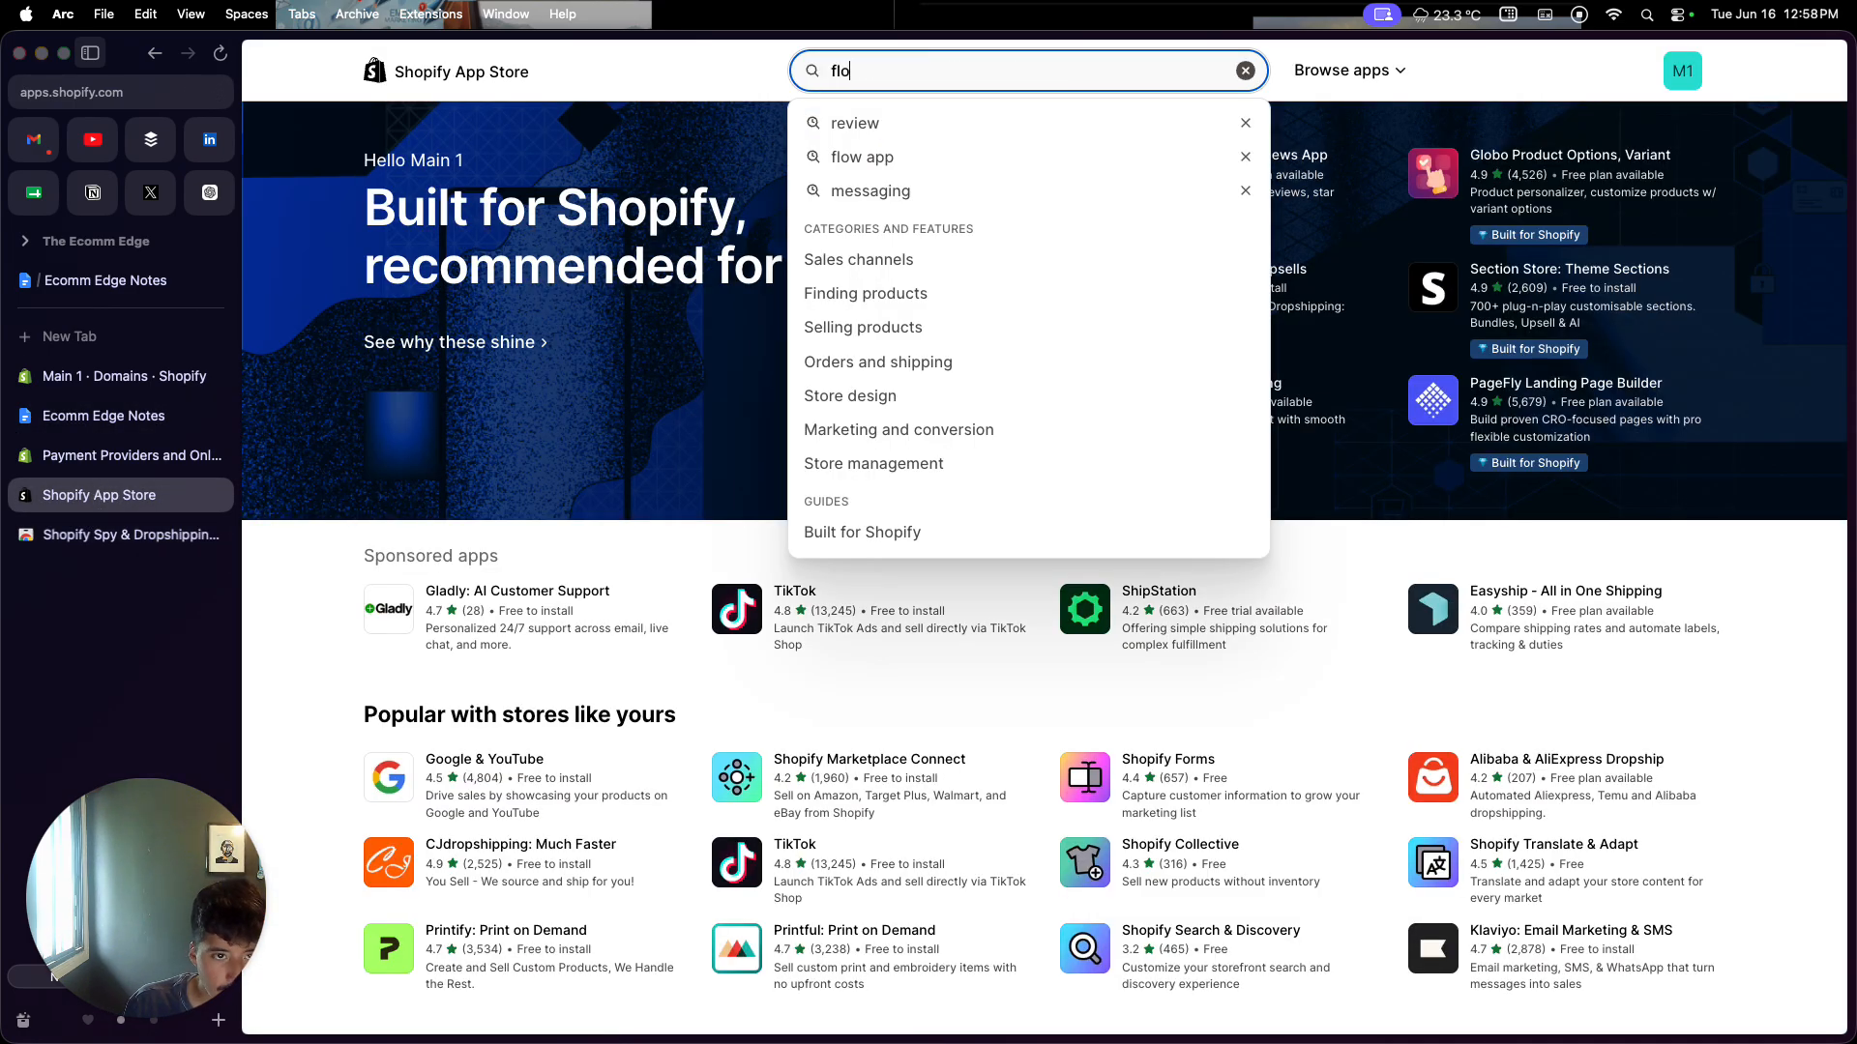
{"action": "type", "text": "w"}
{"action": "key", "text": "Return"}
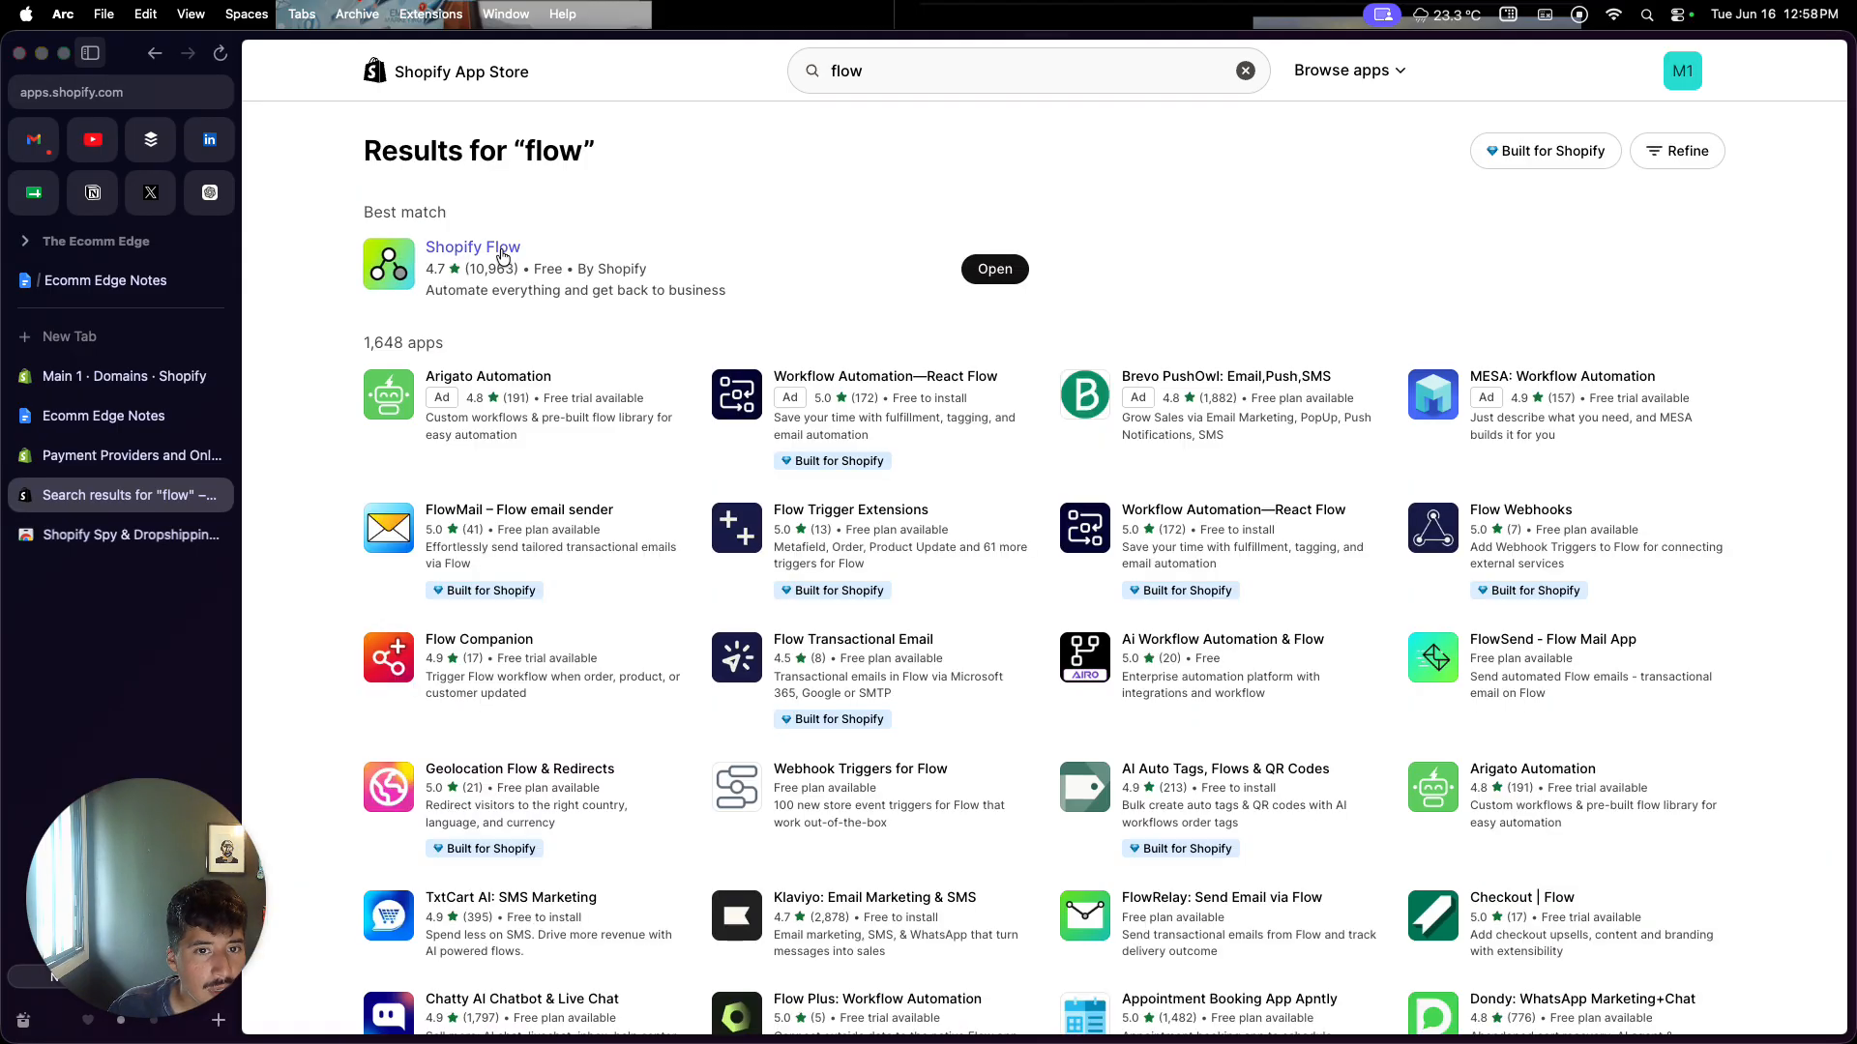
{"action": "left_click", "coordinate": [501, 251]}
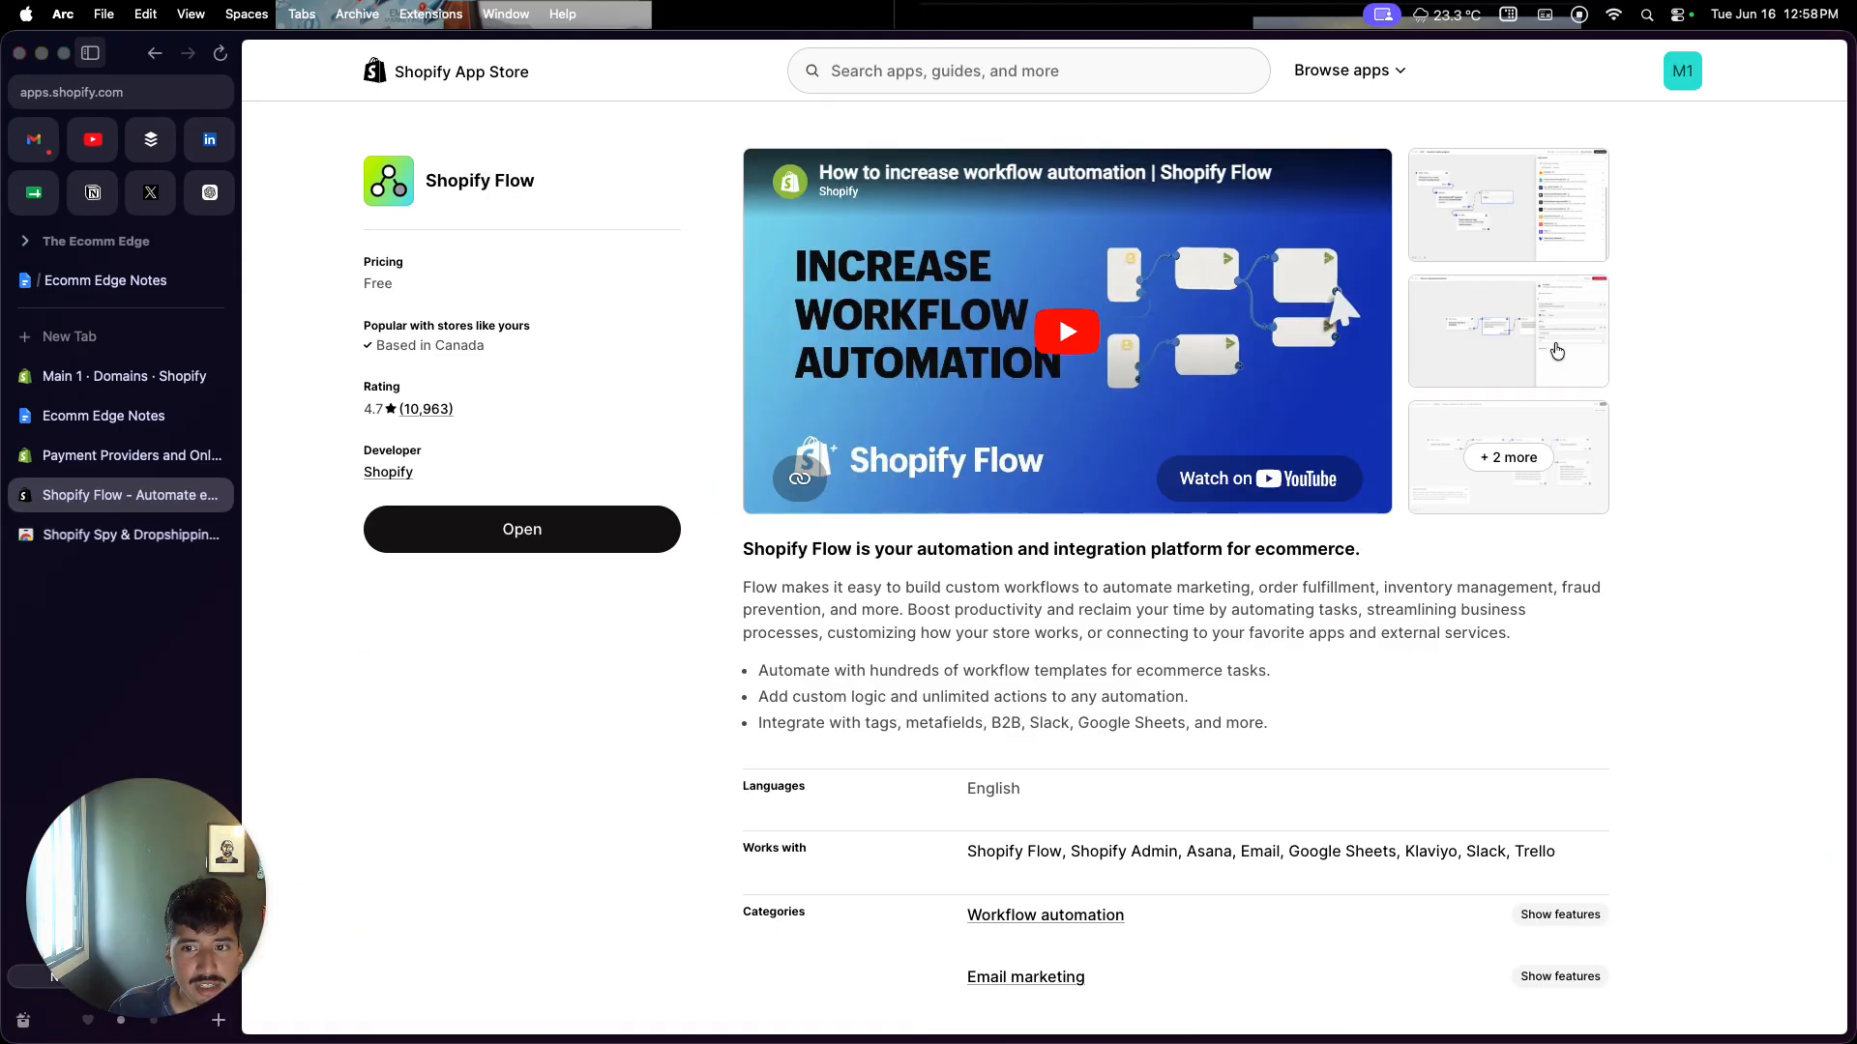
{"action": "left_click", "coordinate": [1557, 351]}
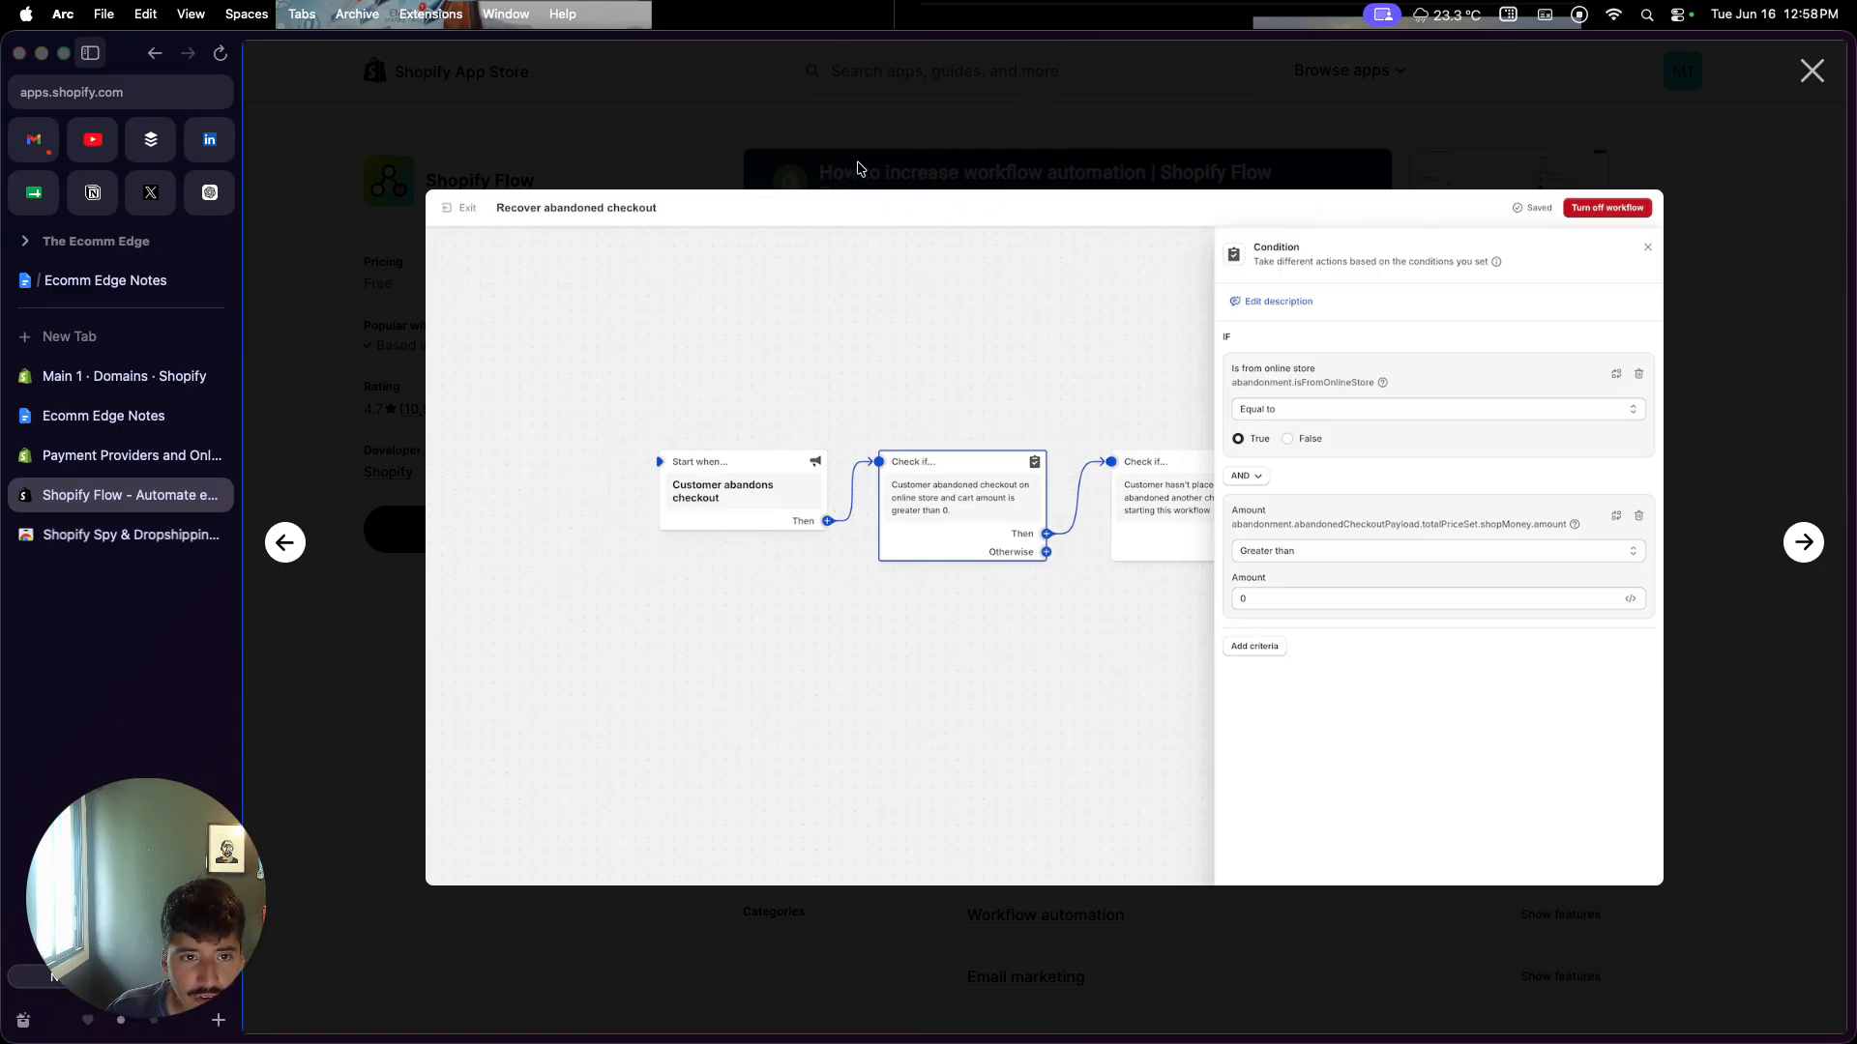
{"action": "left_click", "coordinate": [860, 161]}
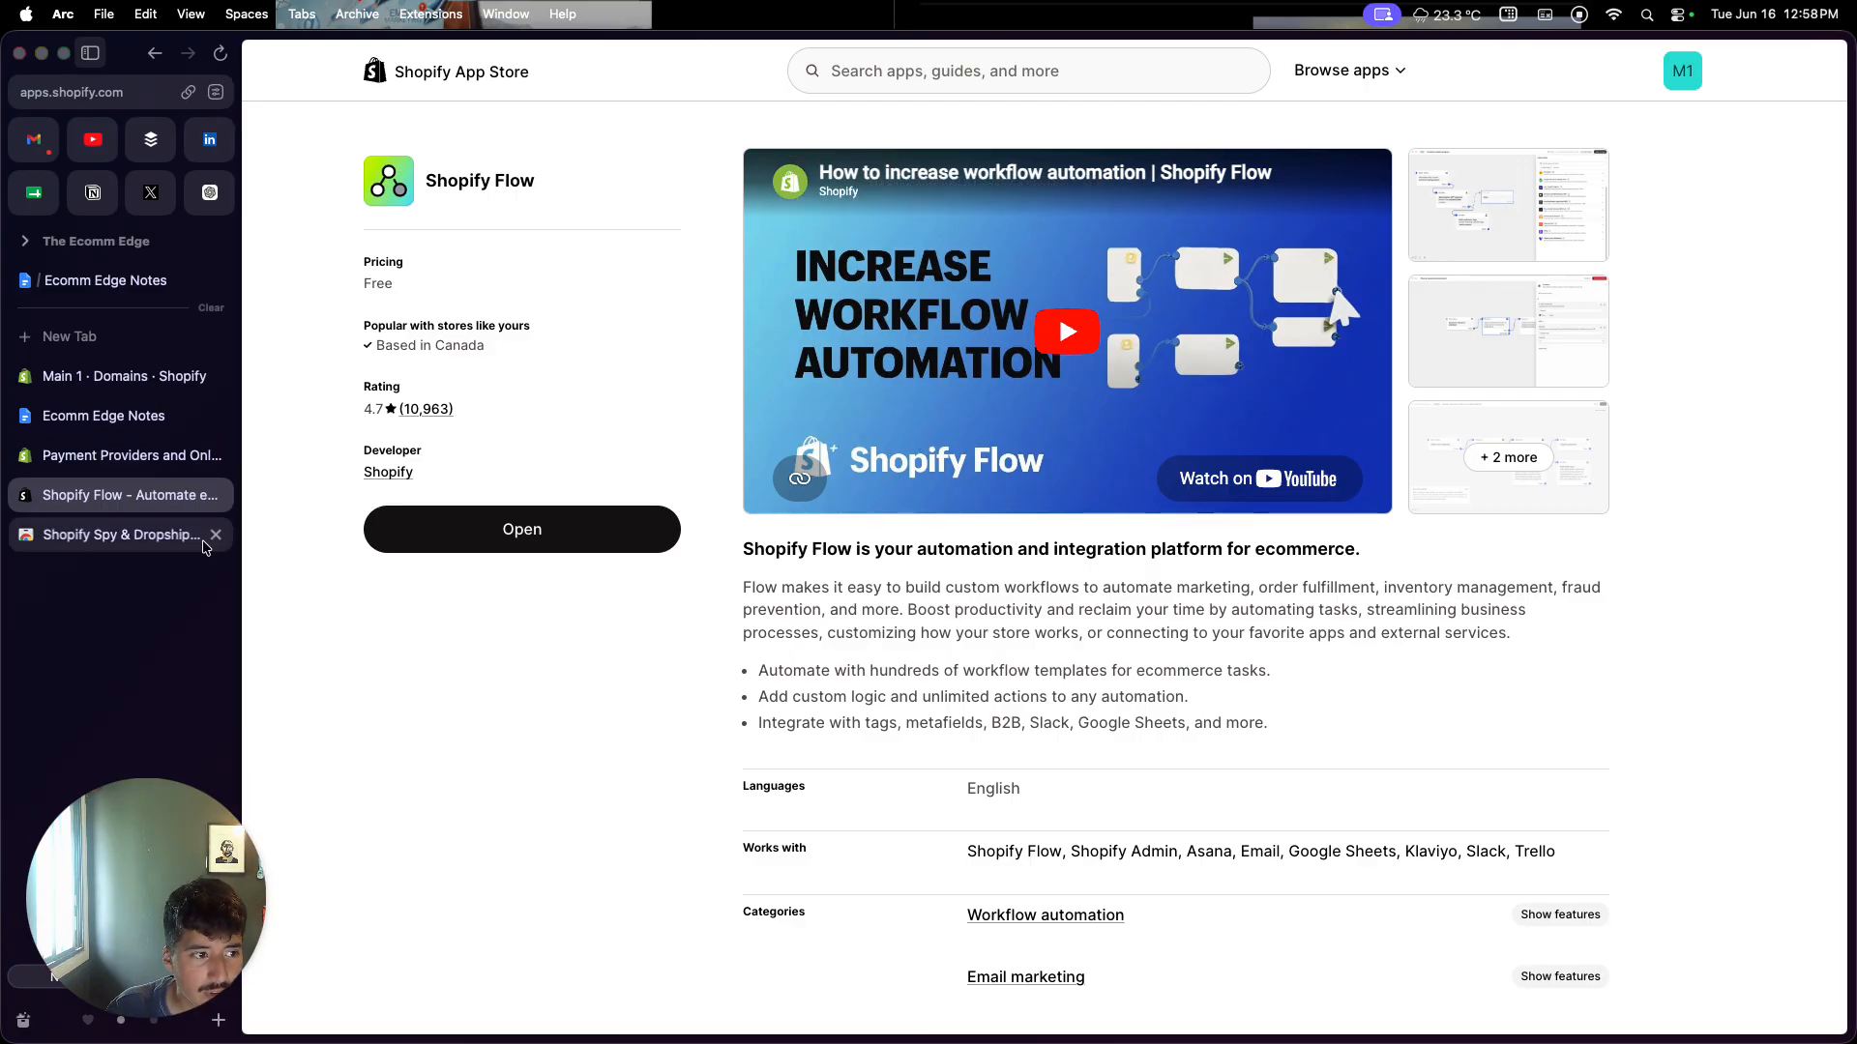
Step: Search the Shopify App Store for "messaging" and open the Shopify Messaging listing
{"action": "left_click", "coordinate": [904, 71]}
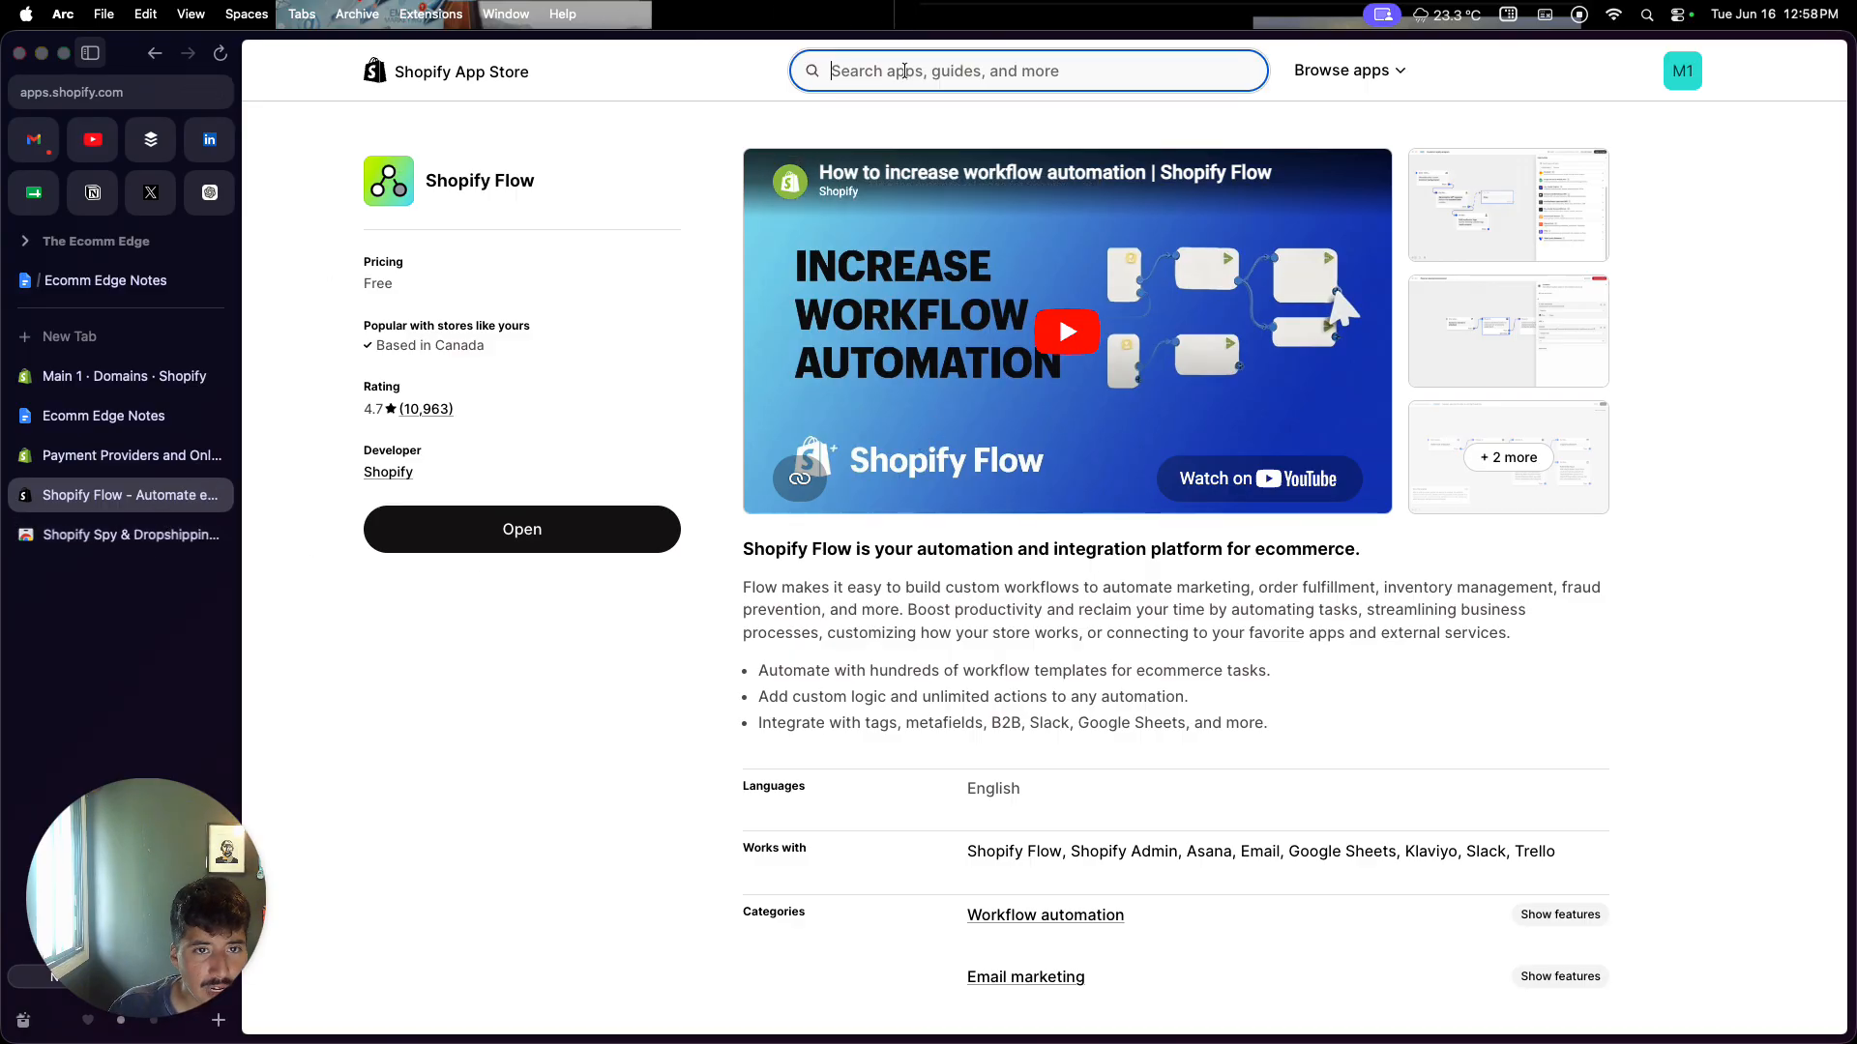
{"action": "left_click", "coordinate": [870, 190]}
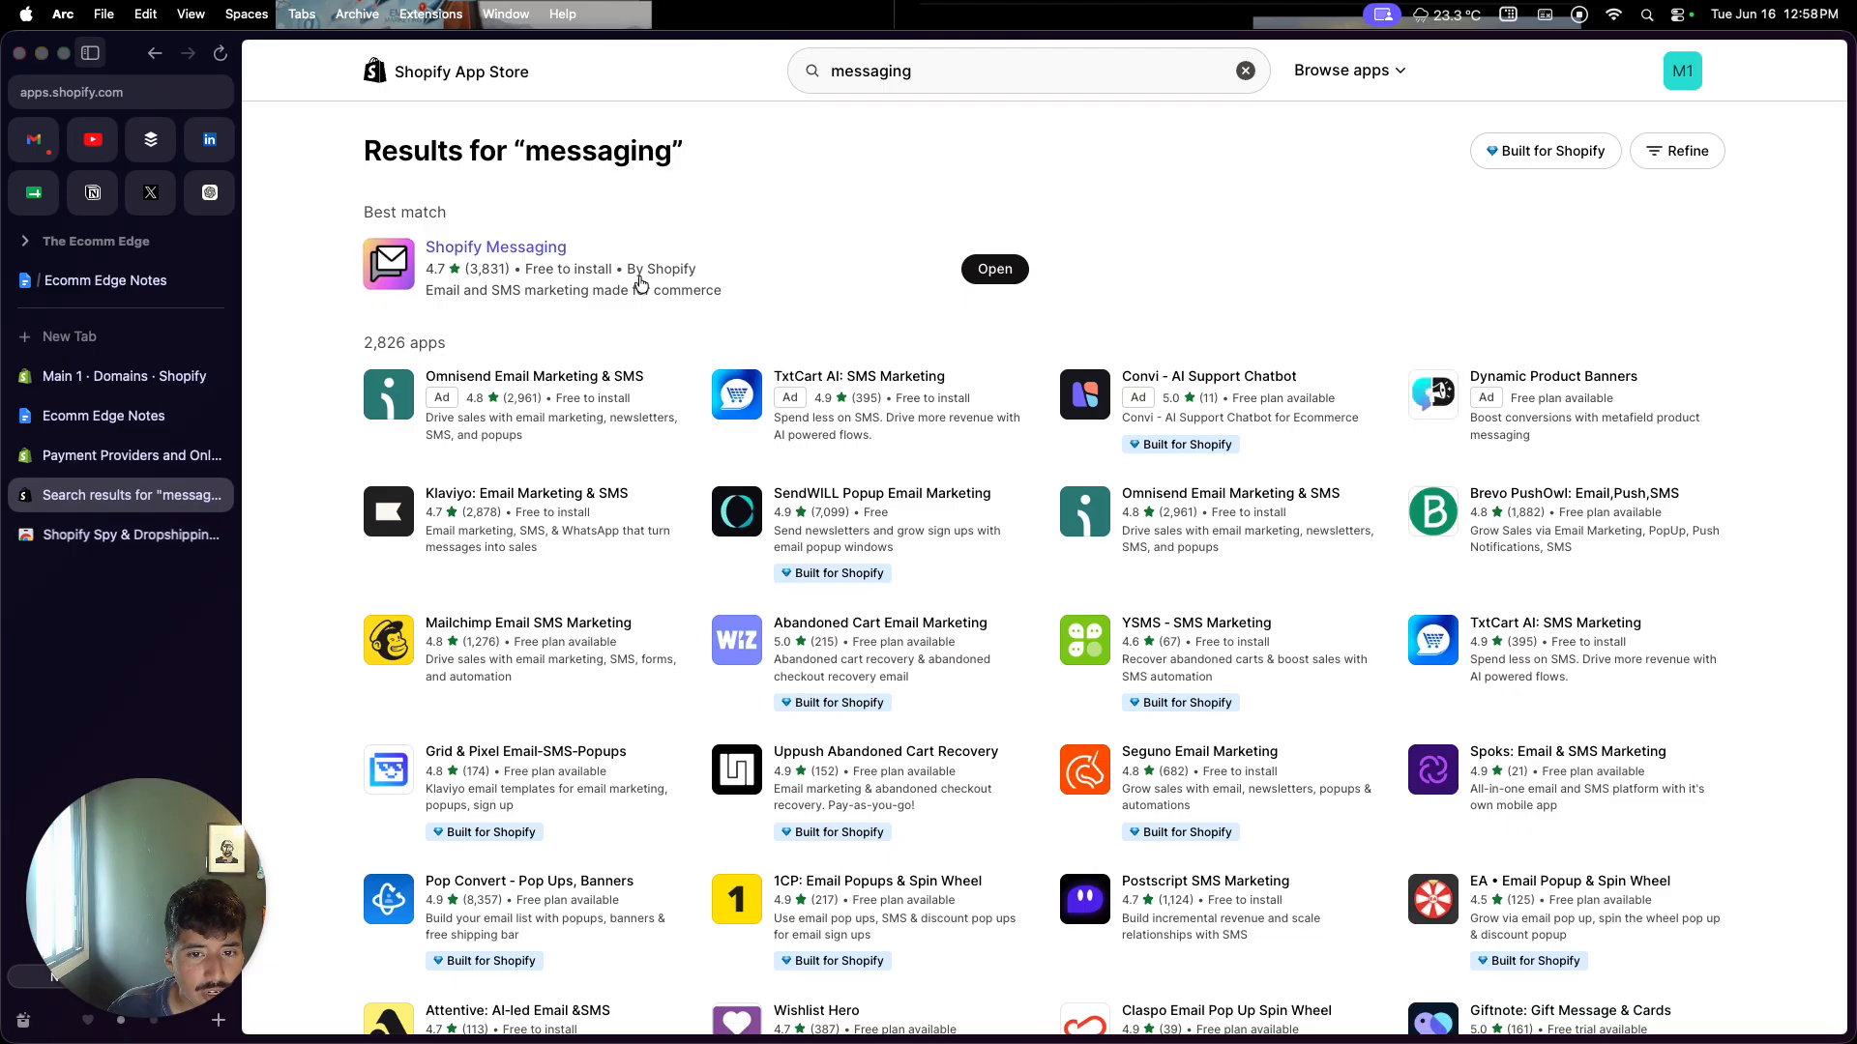
{"action": "left_click", "coordinate": [641, 282]}
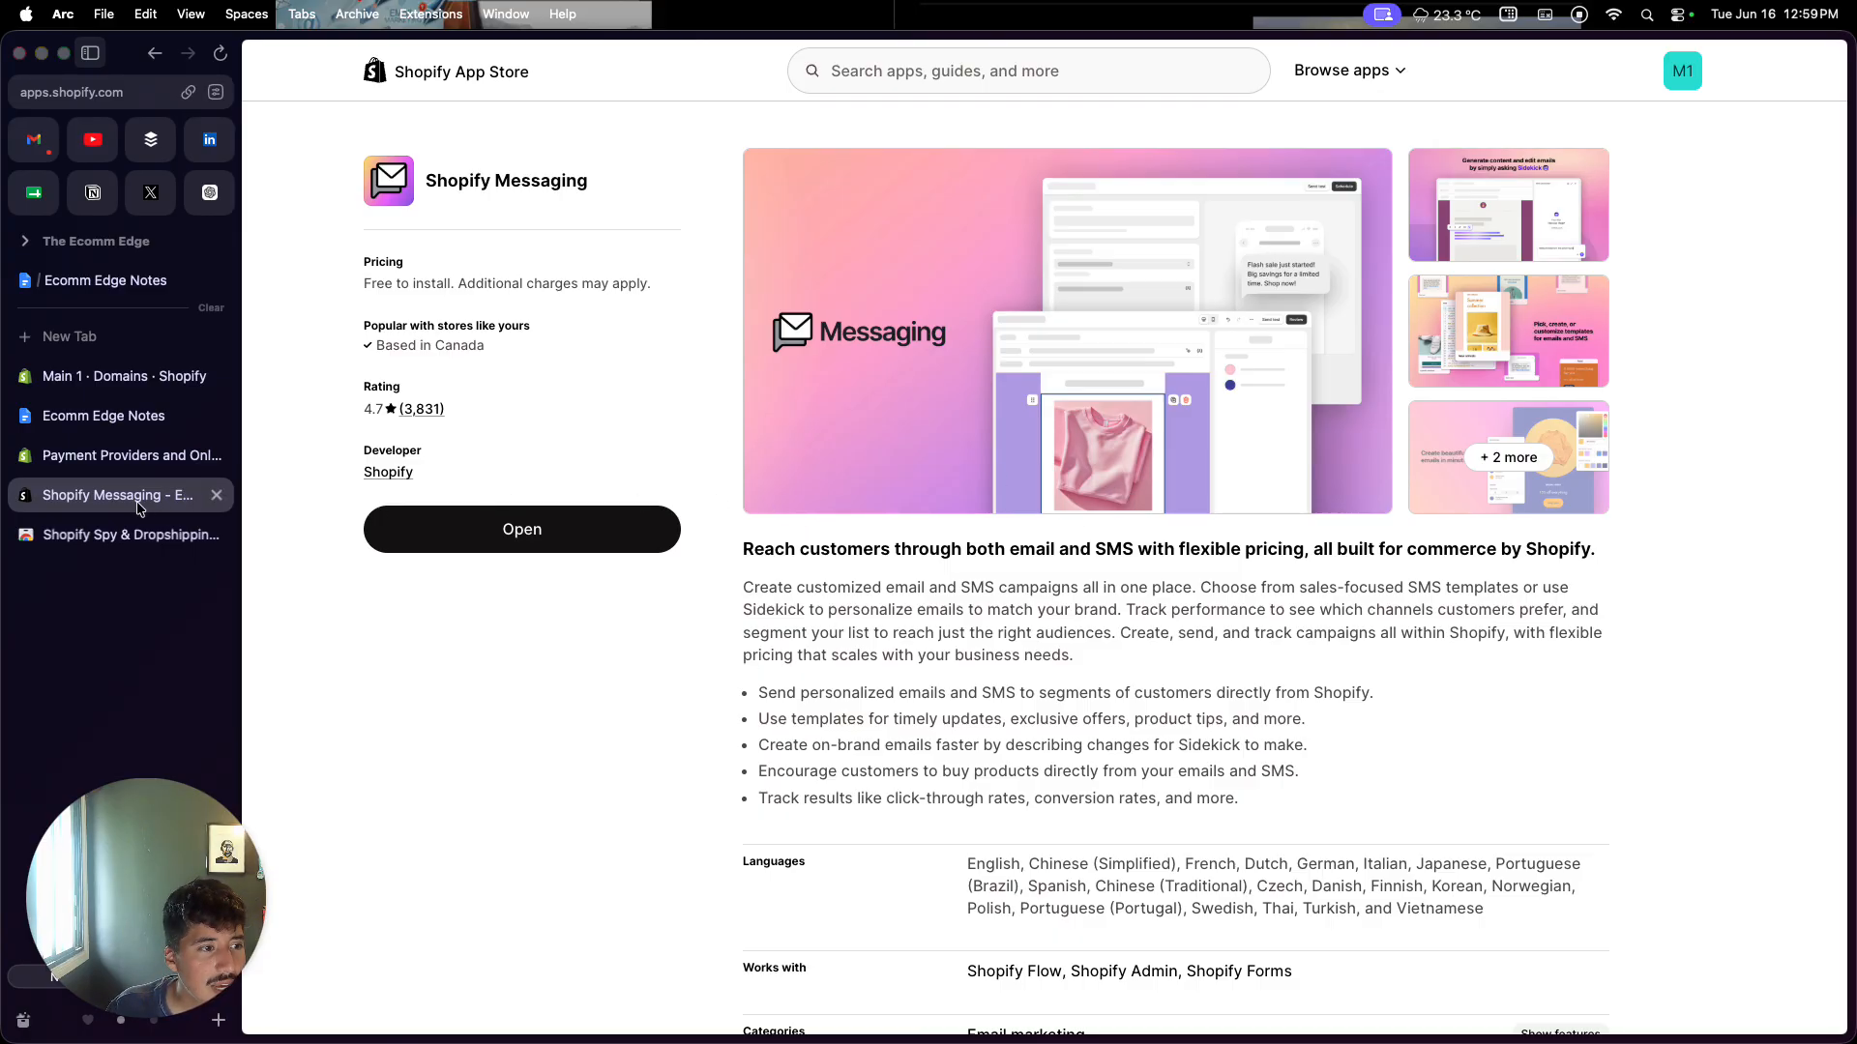
Step: Check the recommended apps in Ecomm Edge Notes, then search the Shopify App Store for "inbox" and open the Shopify Inbox listing
{"action": "left_click", "coordinate": [114, 422]}
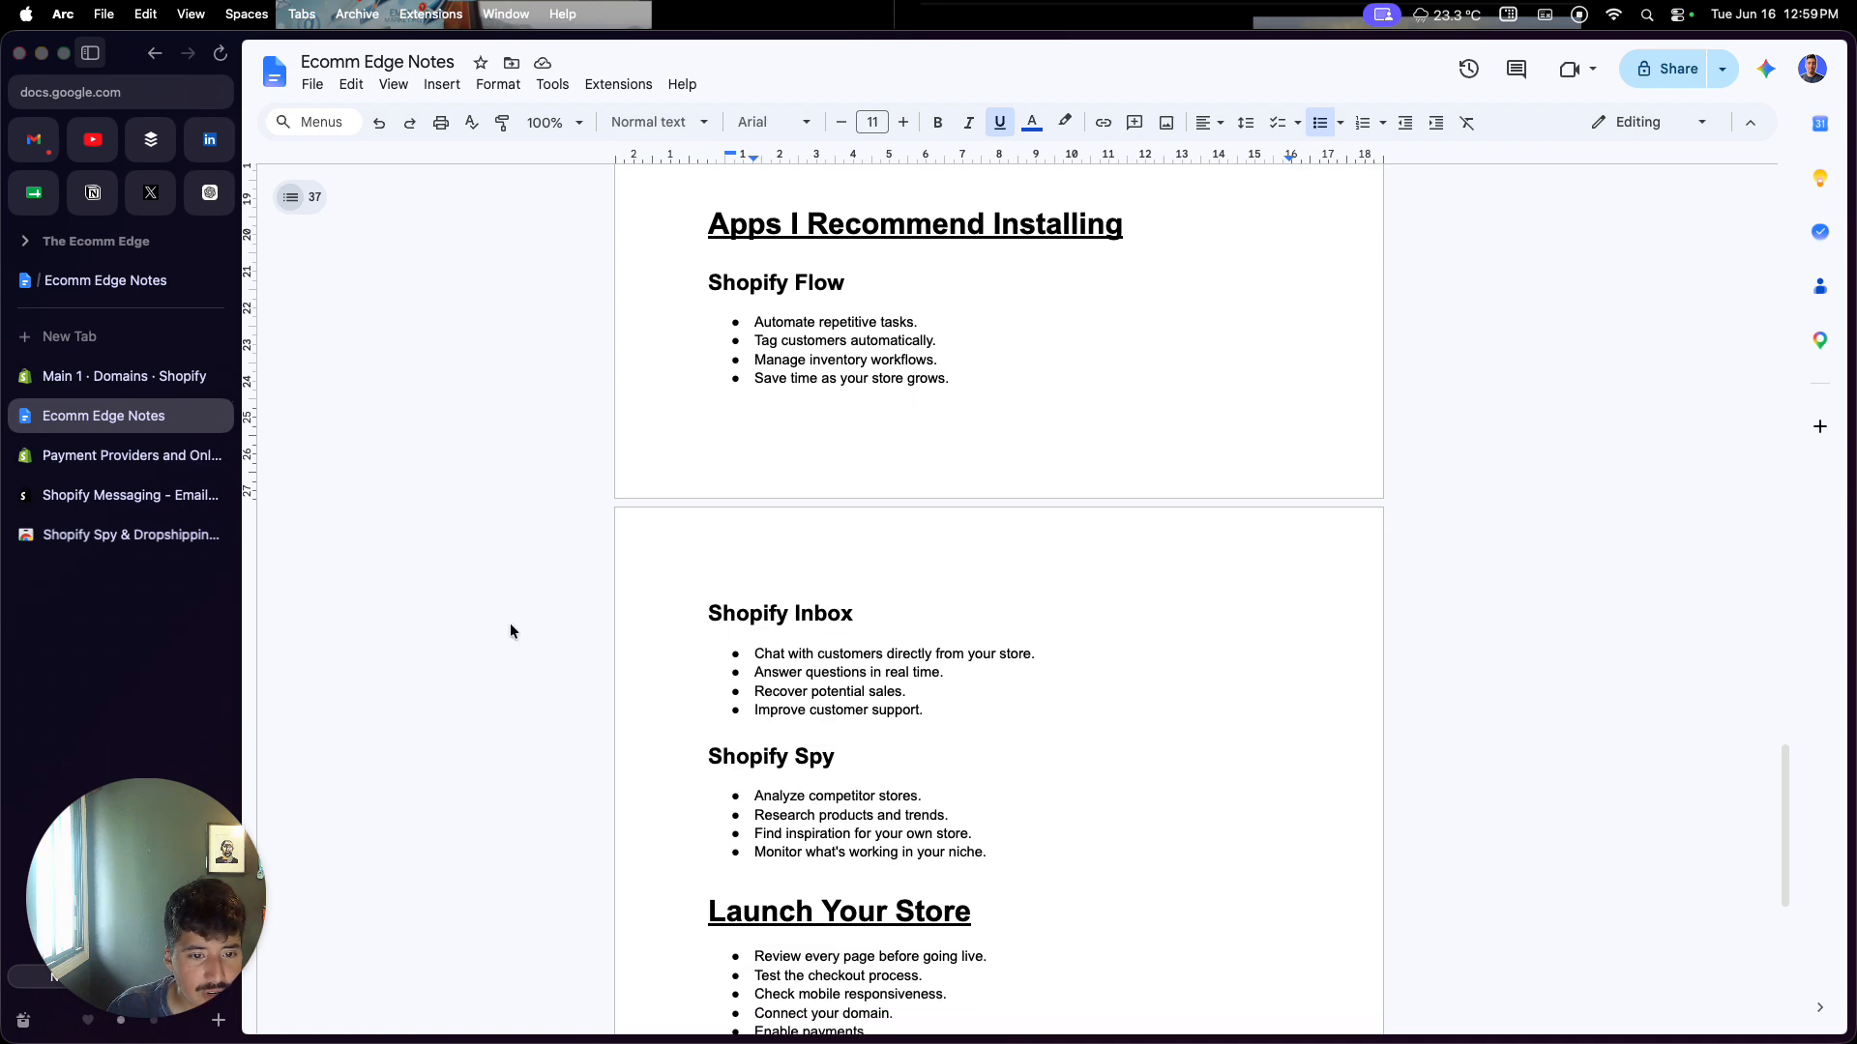
{"action": "left_click", "coordinate": [129, 495]}
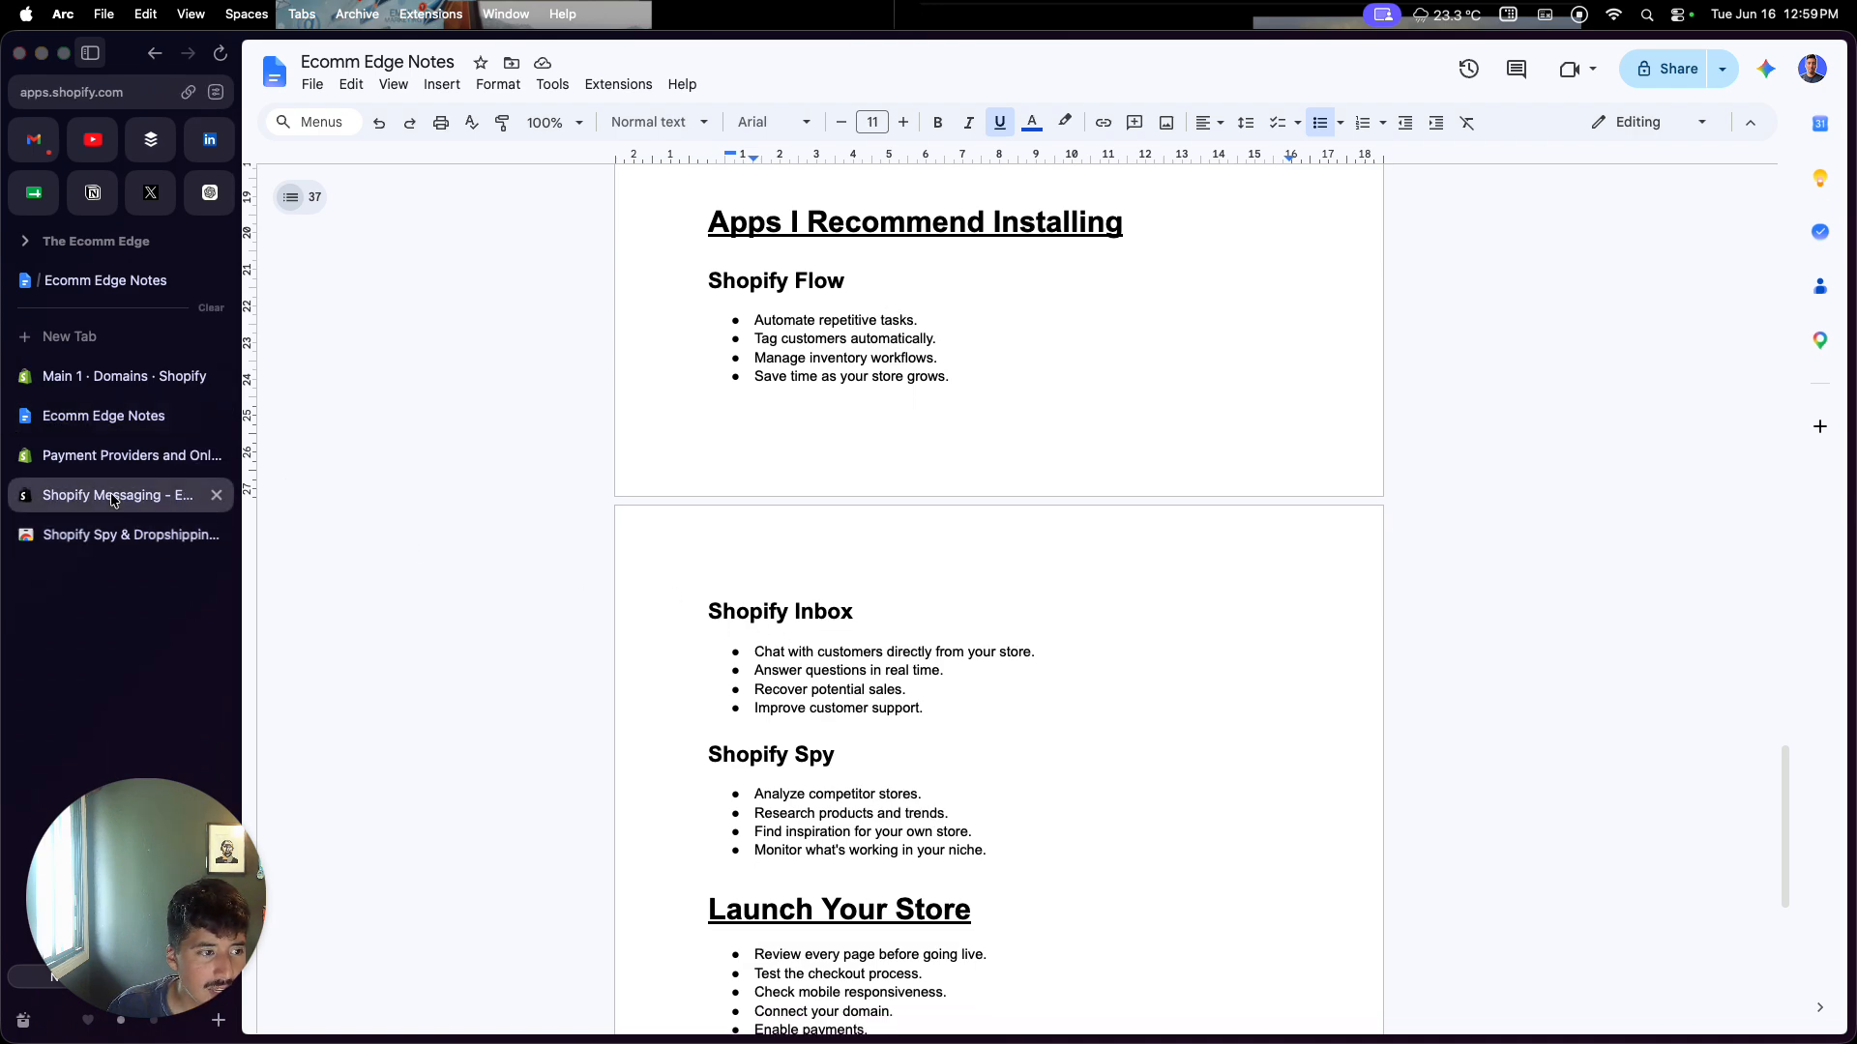
{"action": "left_click", "coordinate": [993, 70]}
{"action": "type", "text": "inbox"}
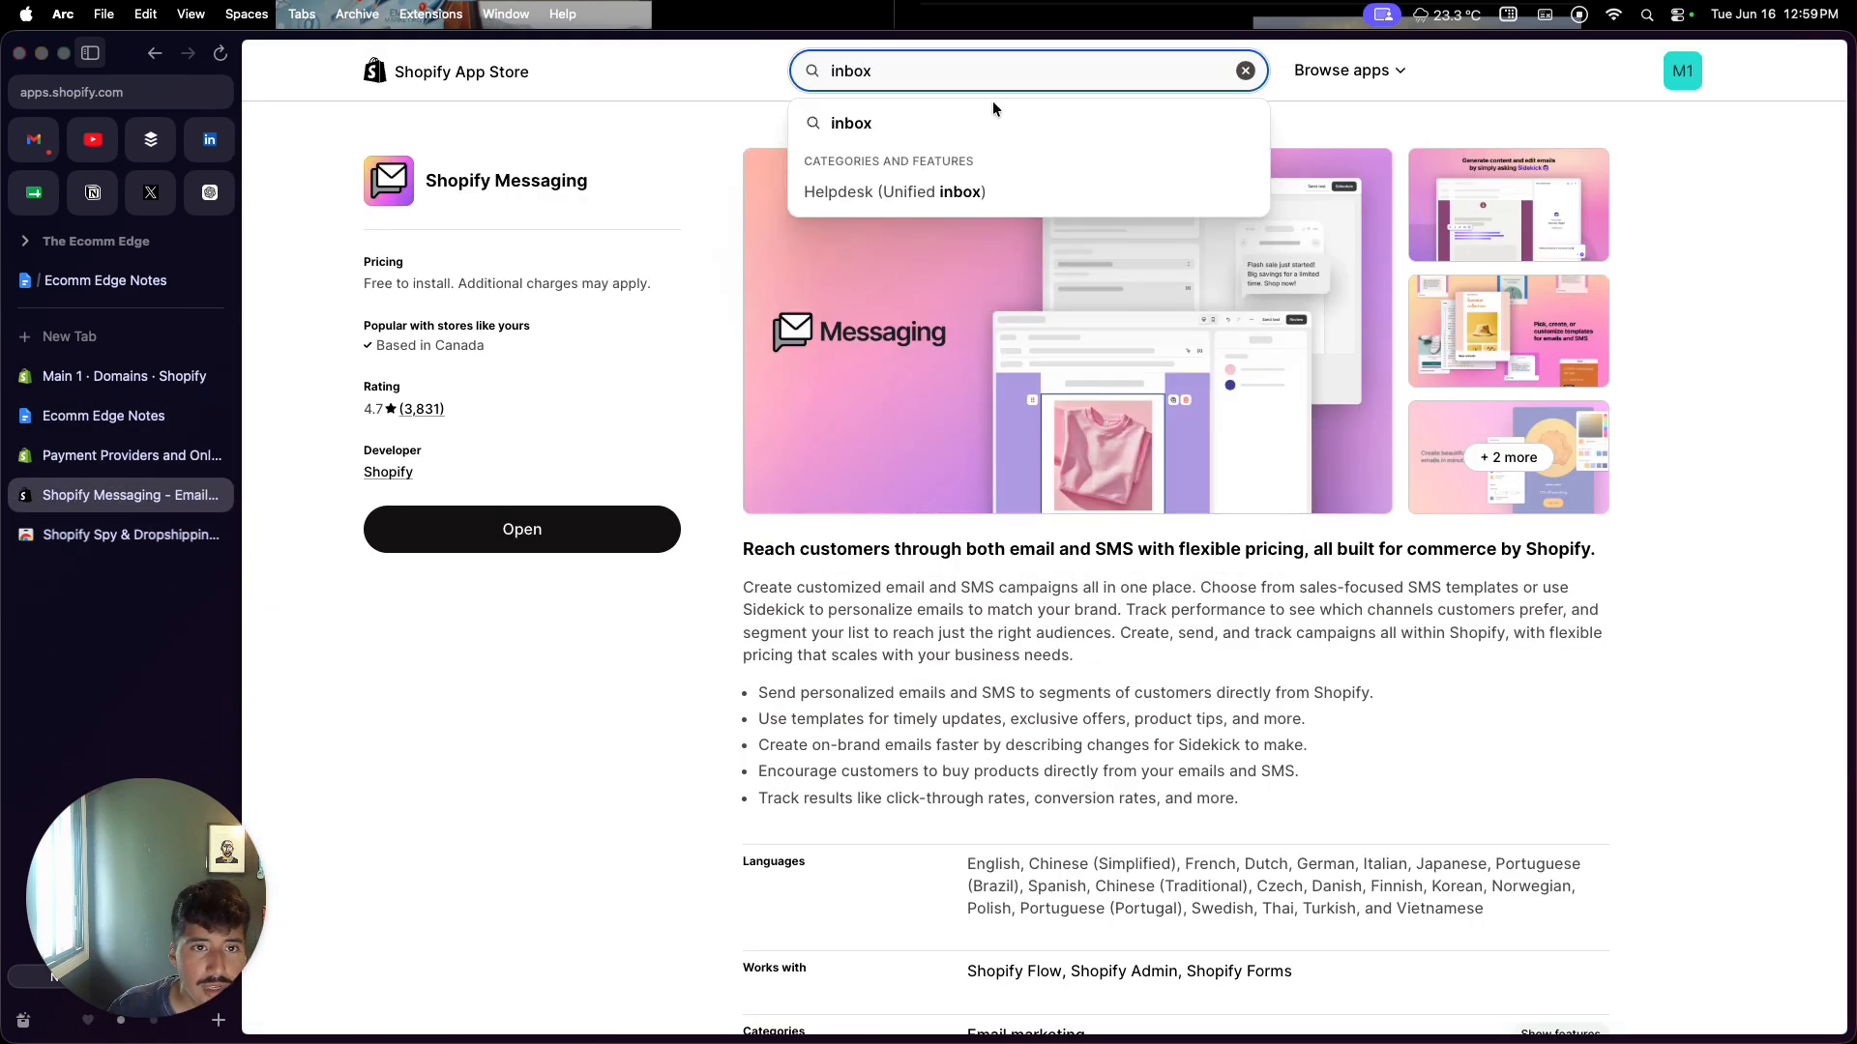
{"action": "left_click", "coordinate": [975, 120]}
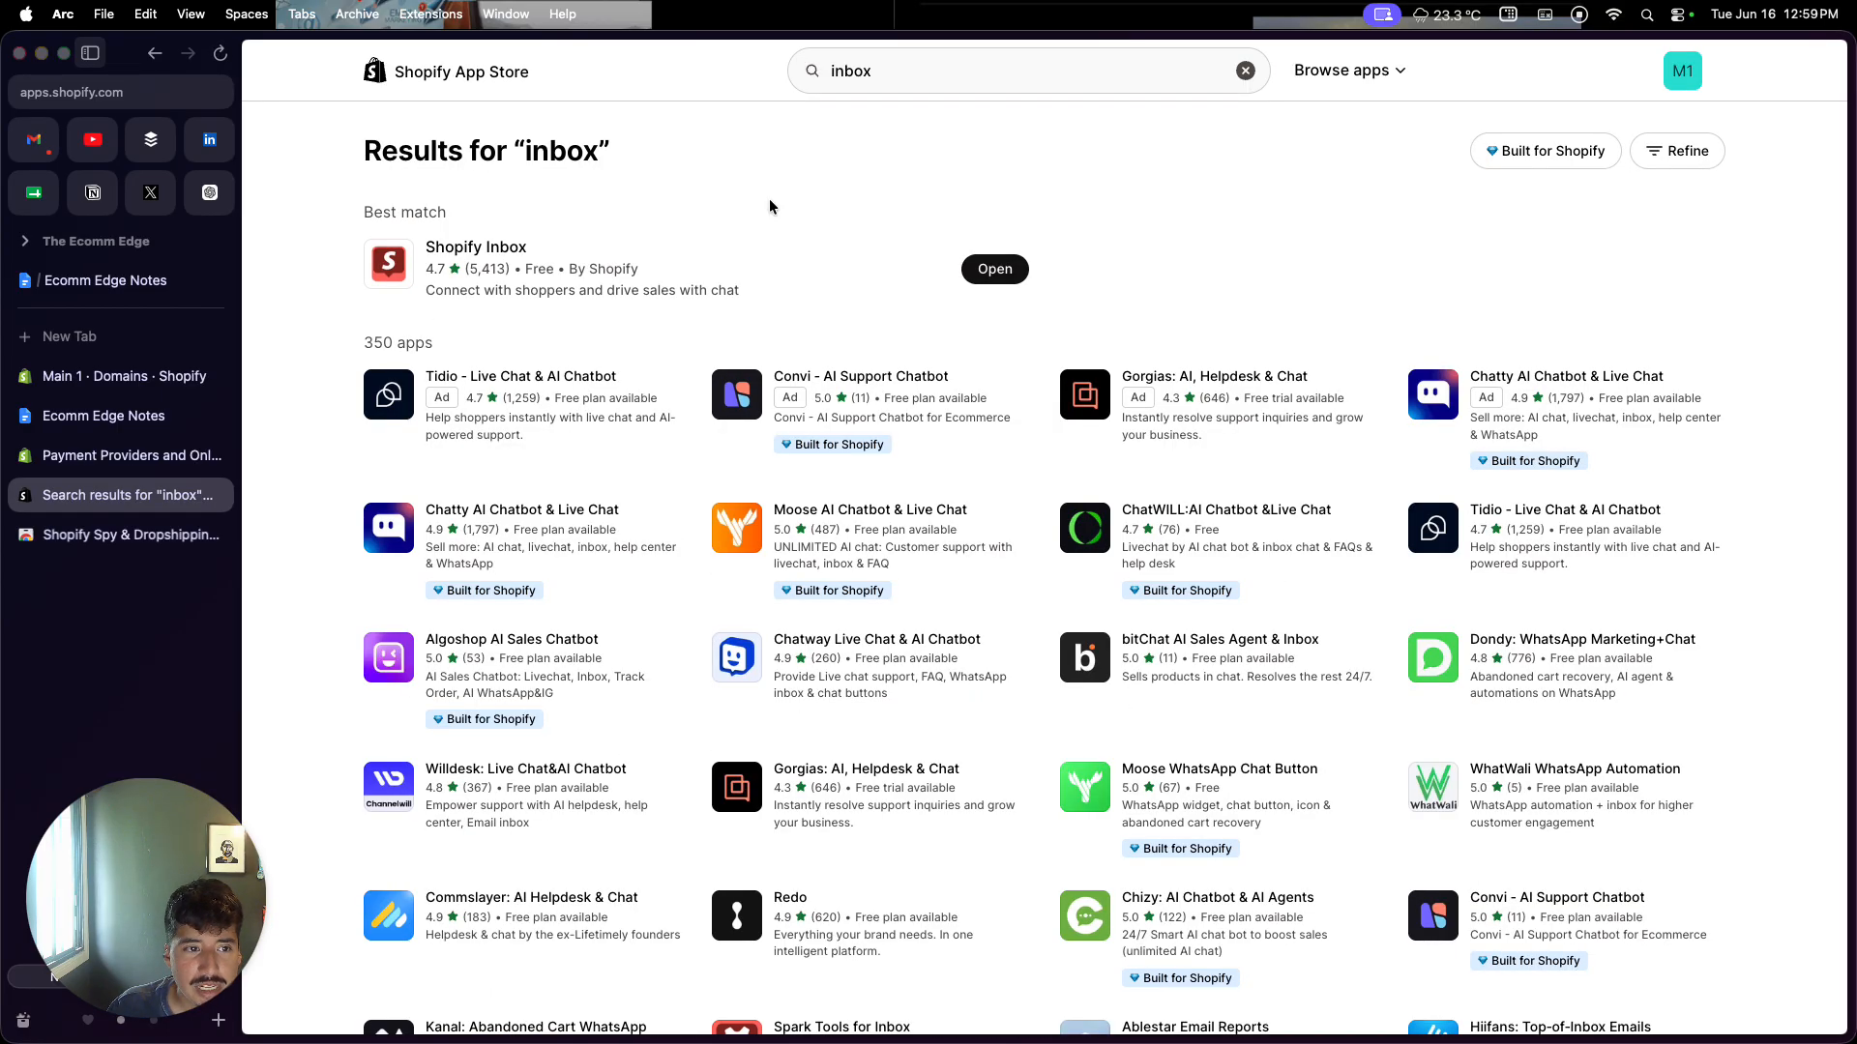
{"action": "left_click", "coordinate": [539, 247]}
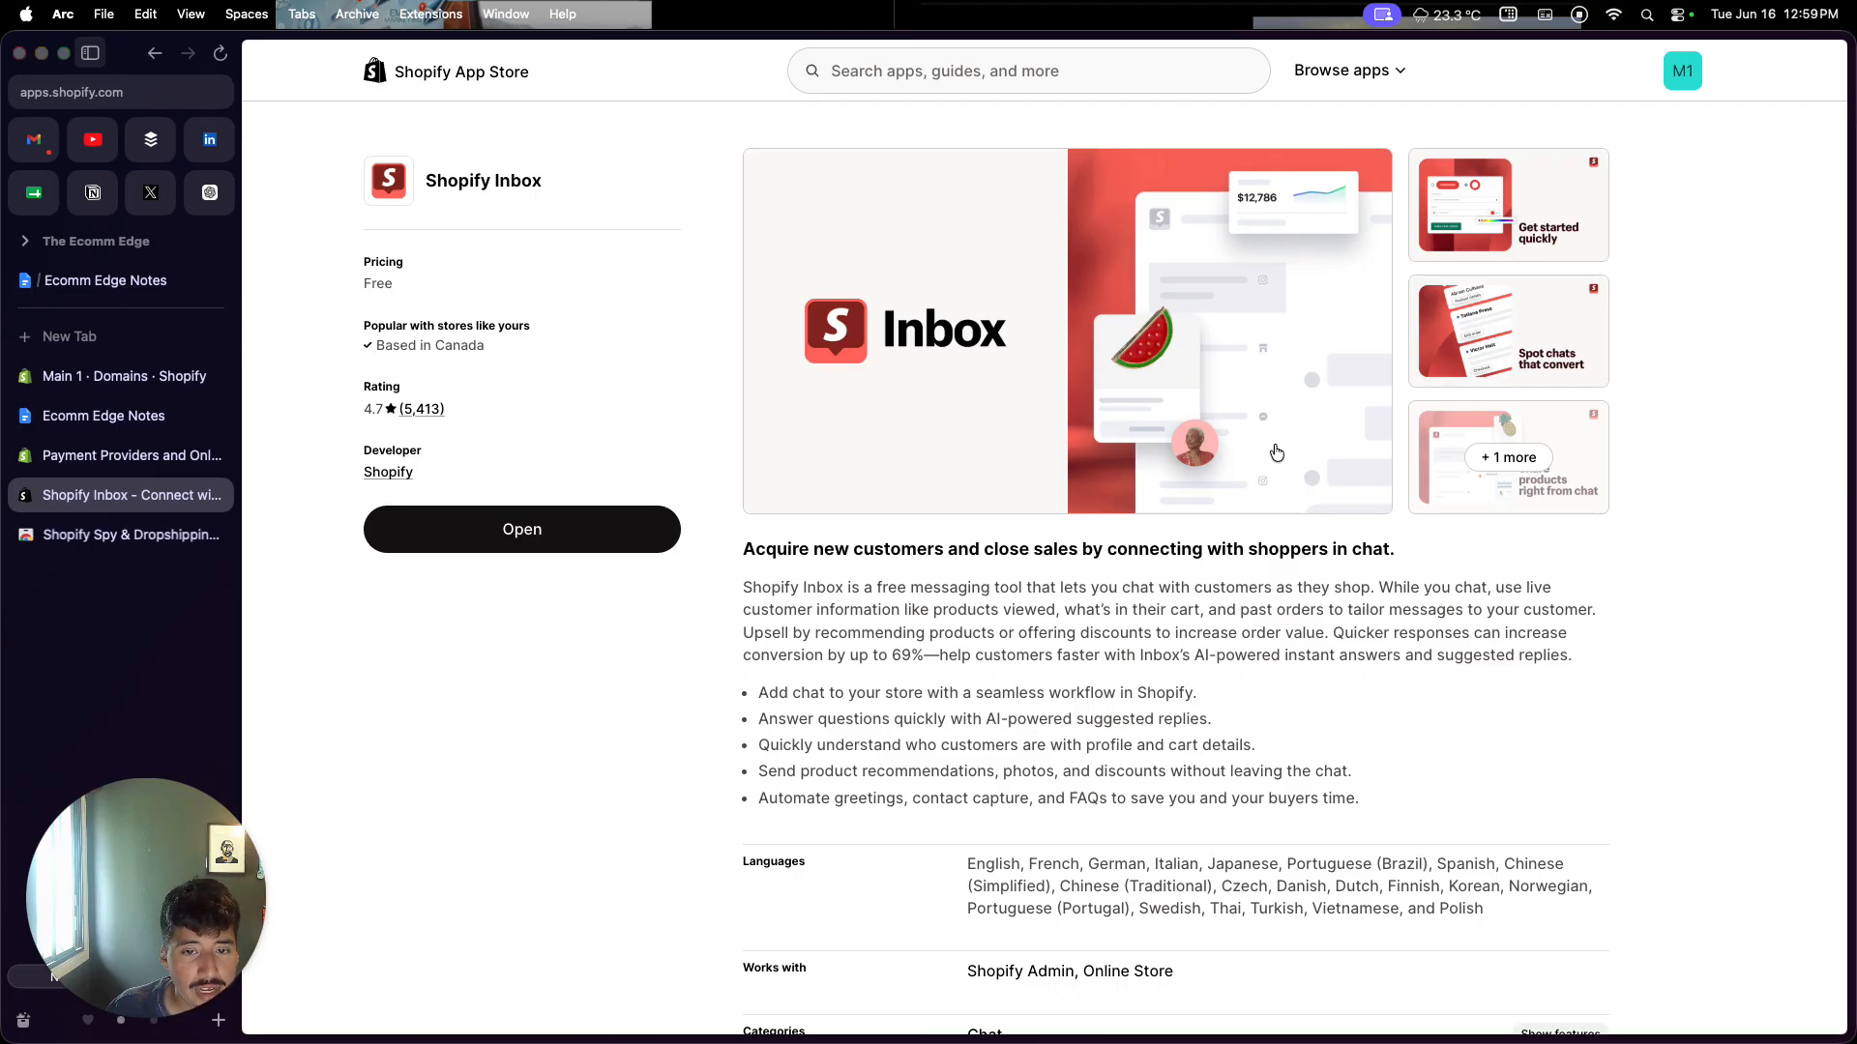
Step: Switch to the Chrome Web Store page of the Koala Inspector extension and browse its preview images through Live Trends
{"action": "left_click", "coordinate": [130, 542]}
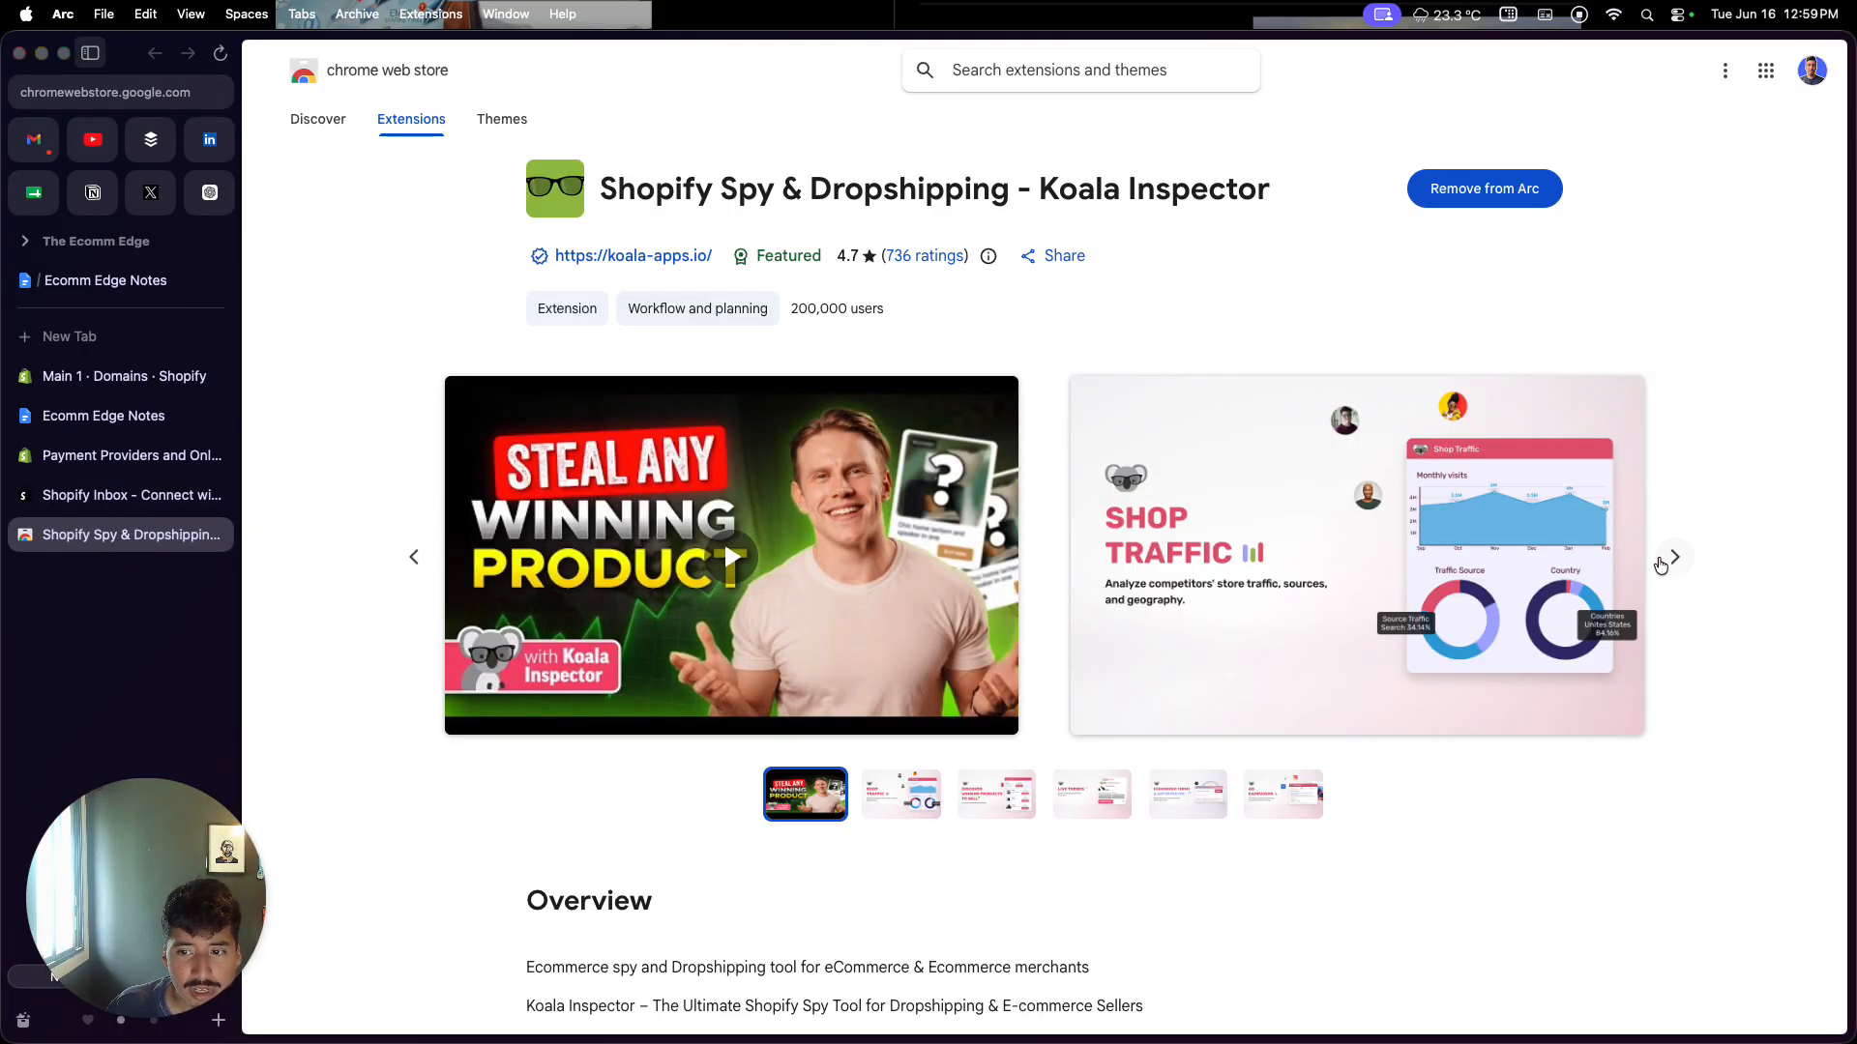
{"action": "left_click", "coordinate": [1673, 559]}
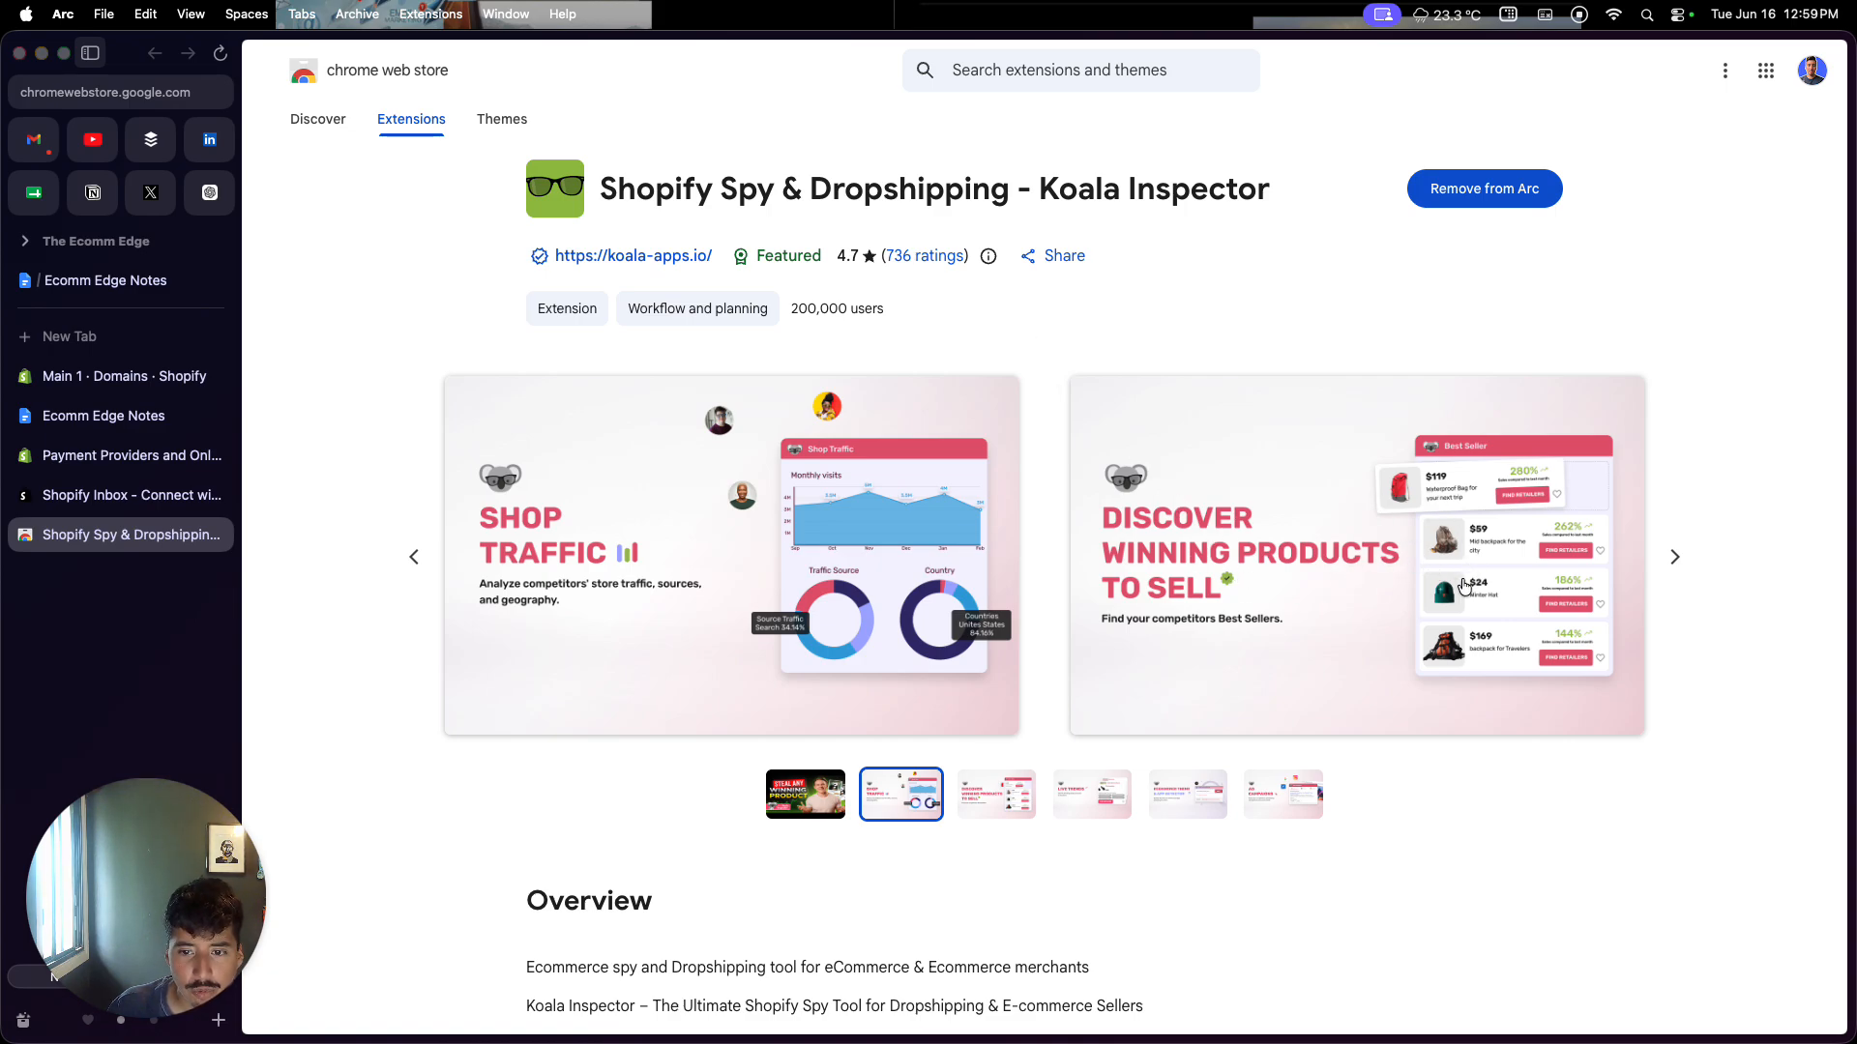
{"action": "left_click", "coordinate": [1687, 558]}
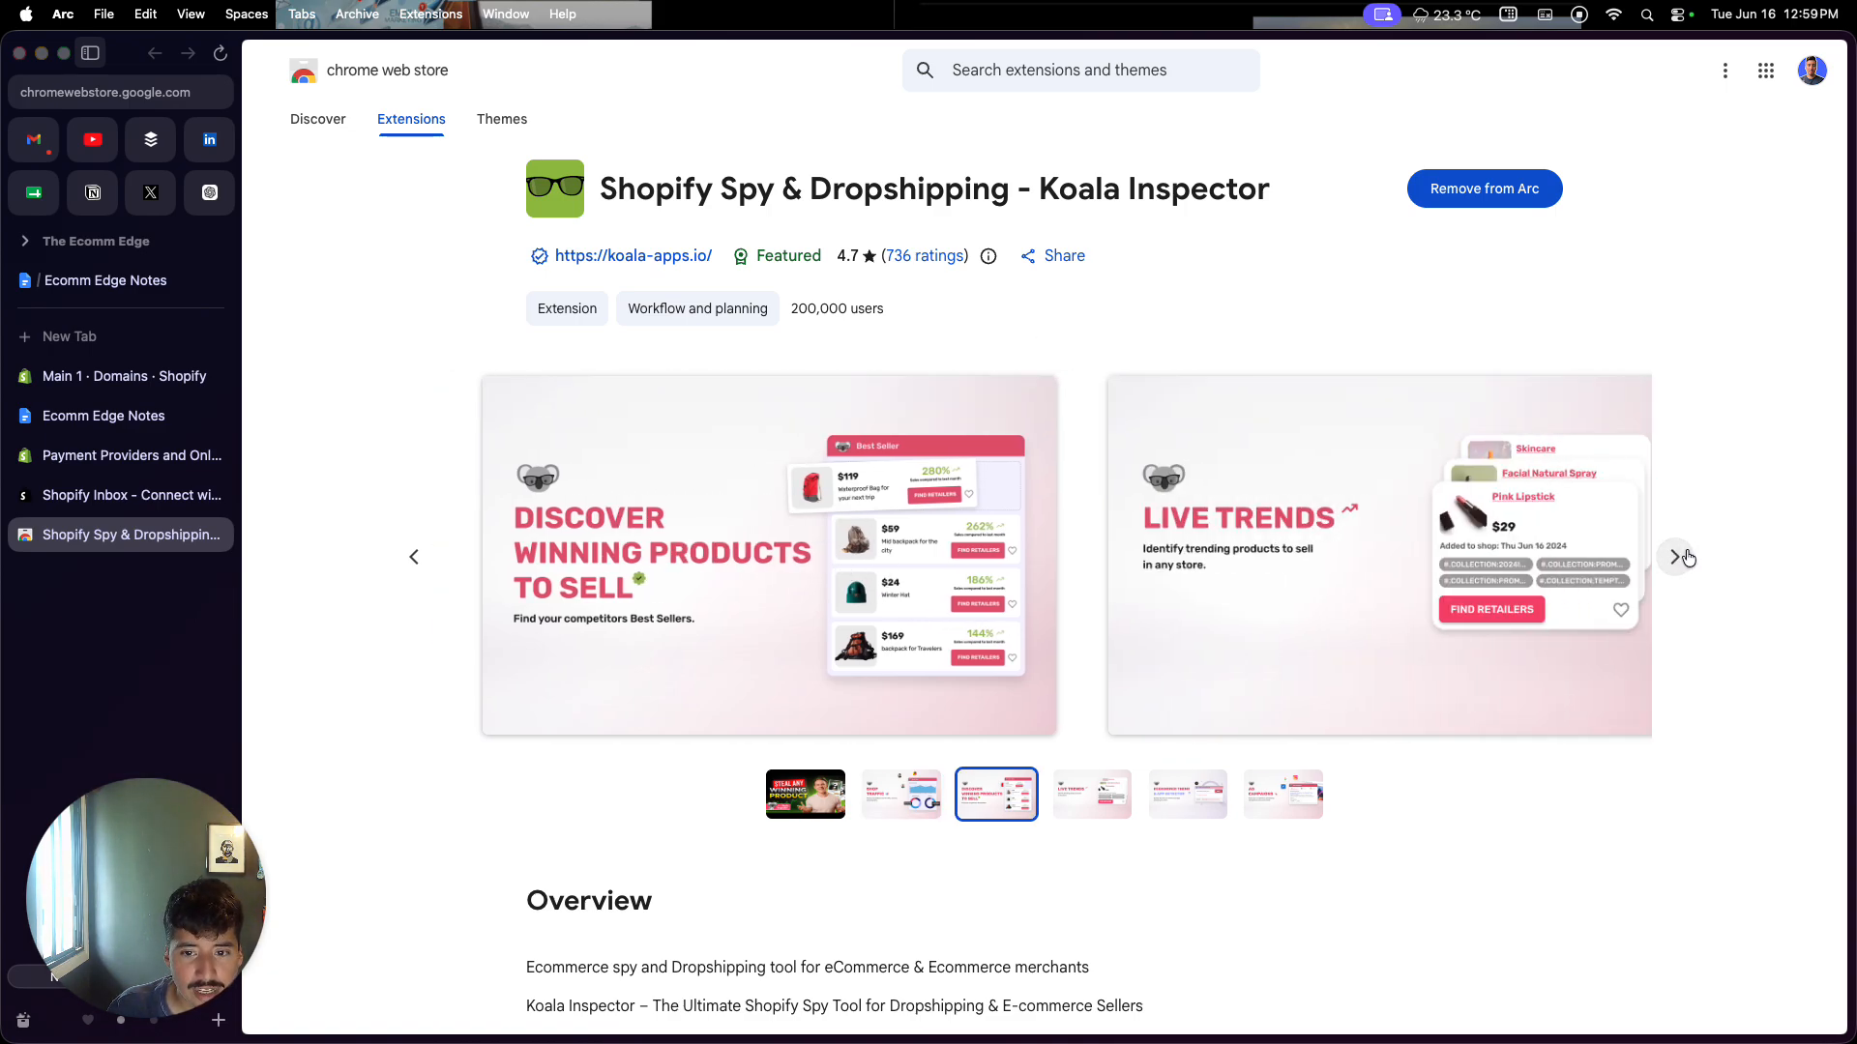
Step: View Koala Inspector's theme and app detector preview, and switch to the Shopify admin to close the Domains settings
{"action": "left_click", "coordinate": [1676, 558]}
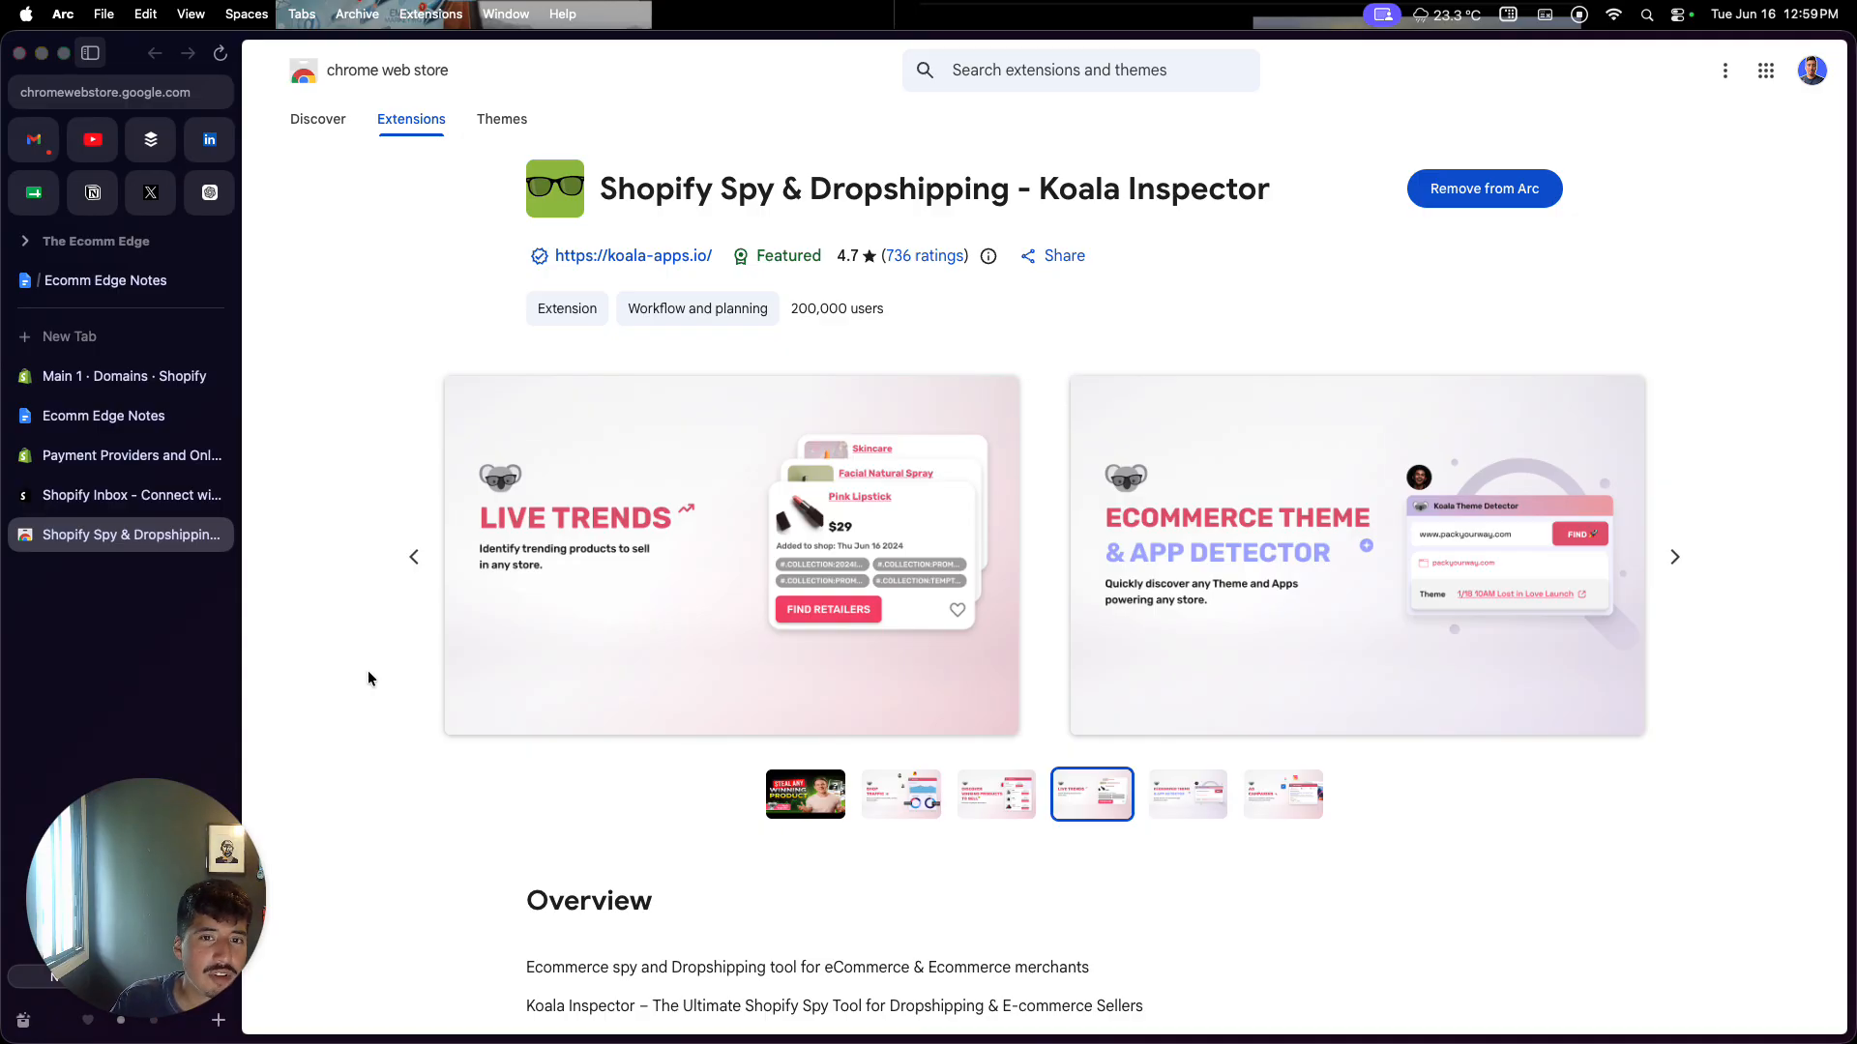
{"action": "left_click", "coordinate": [121, 392]}
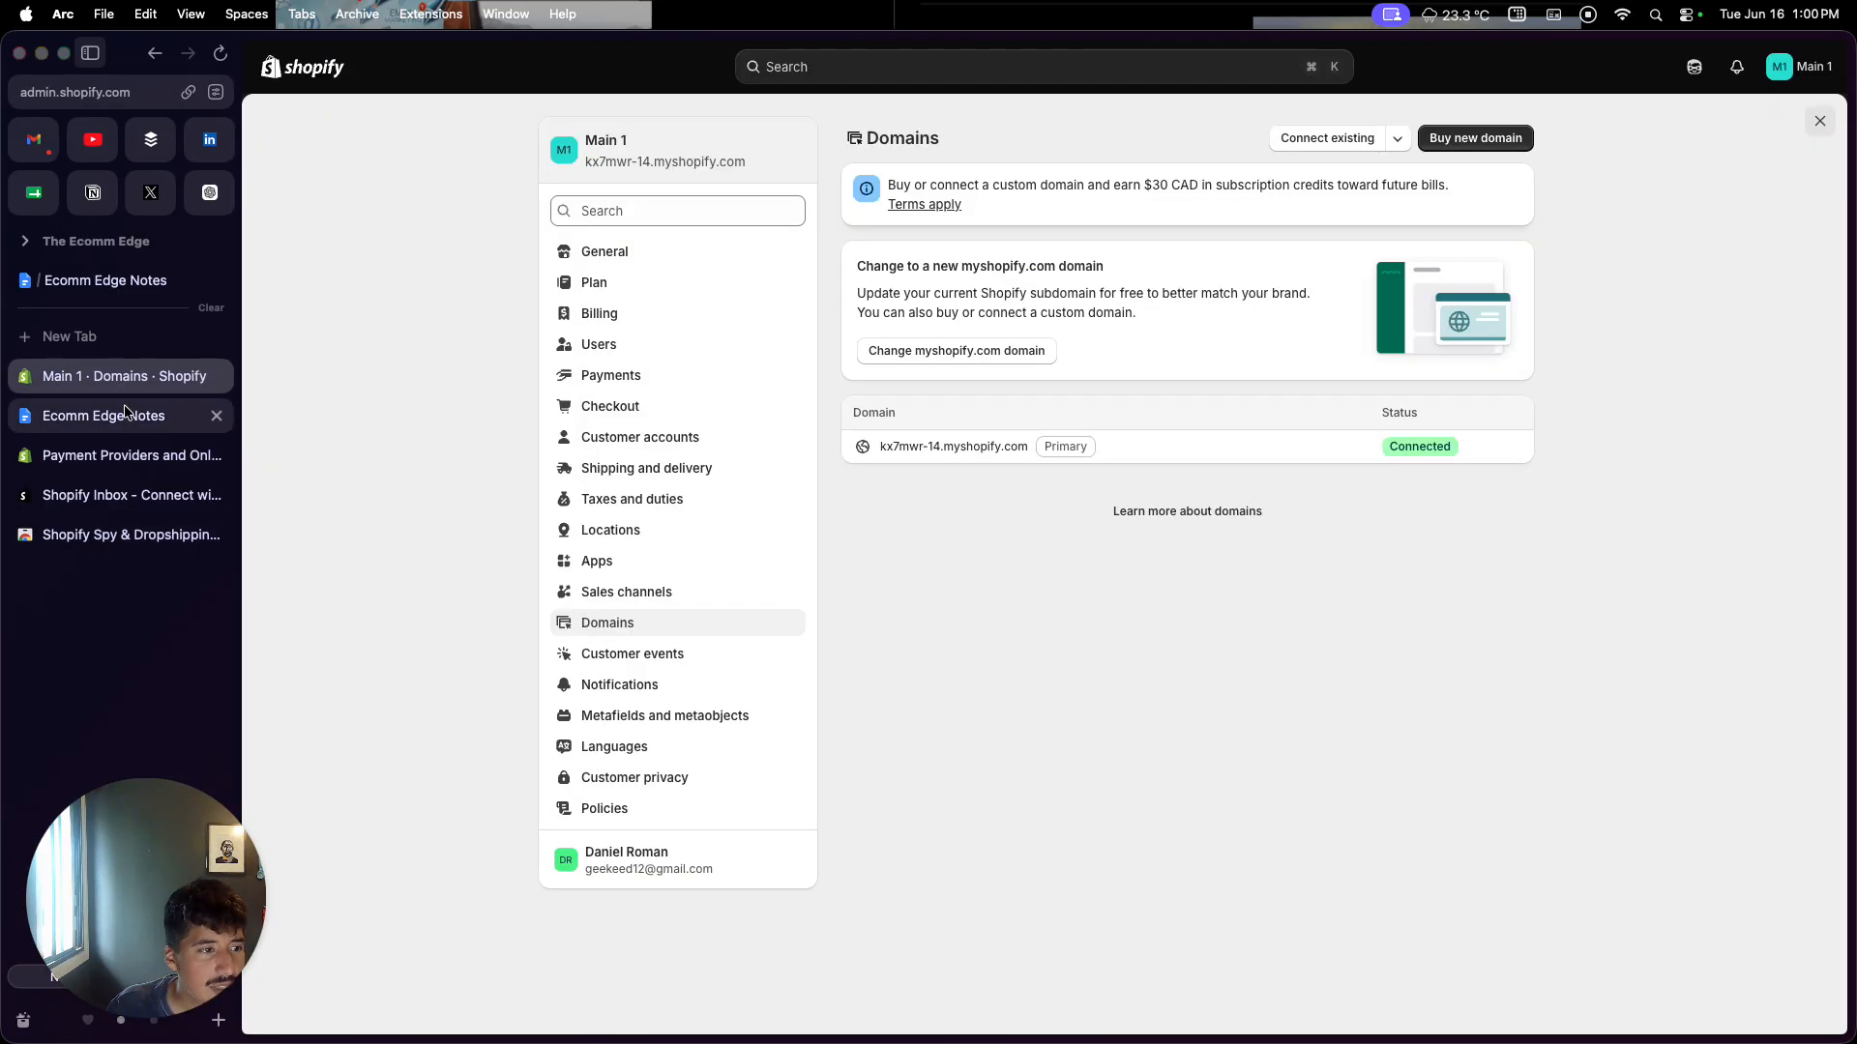
{"action": "left_click", "coordinate": [1819, 120]}
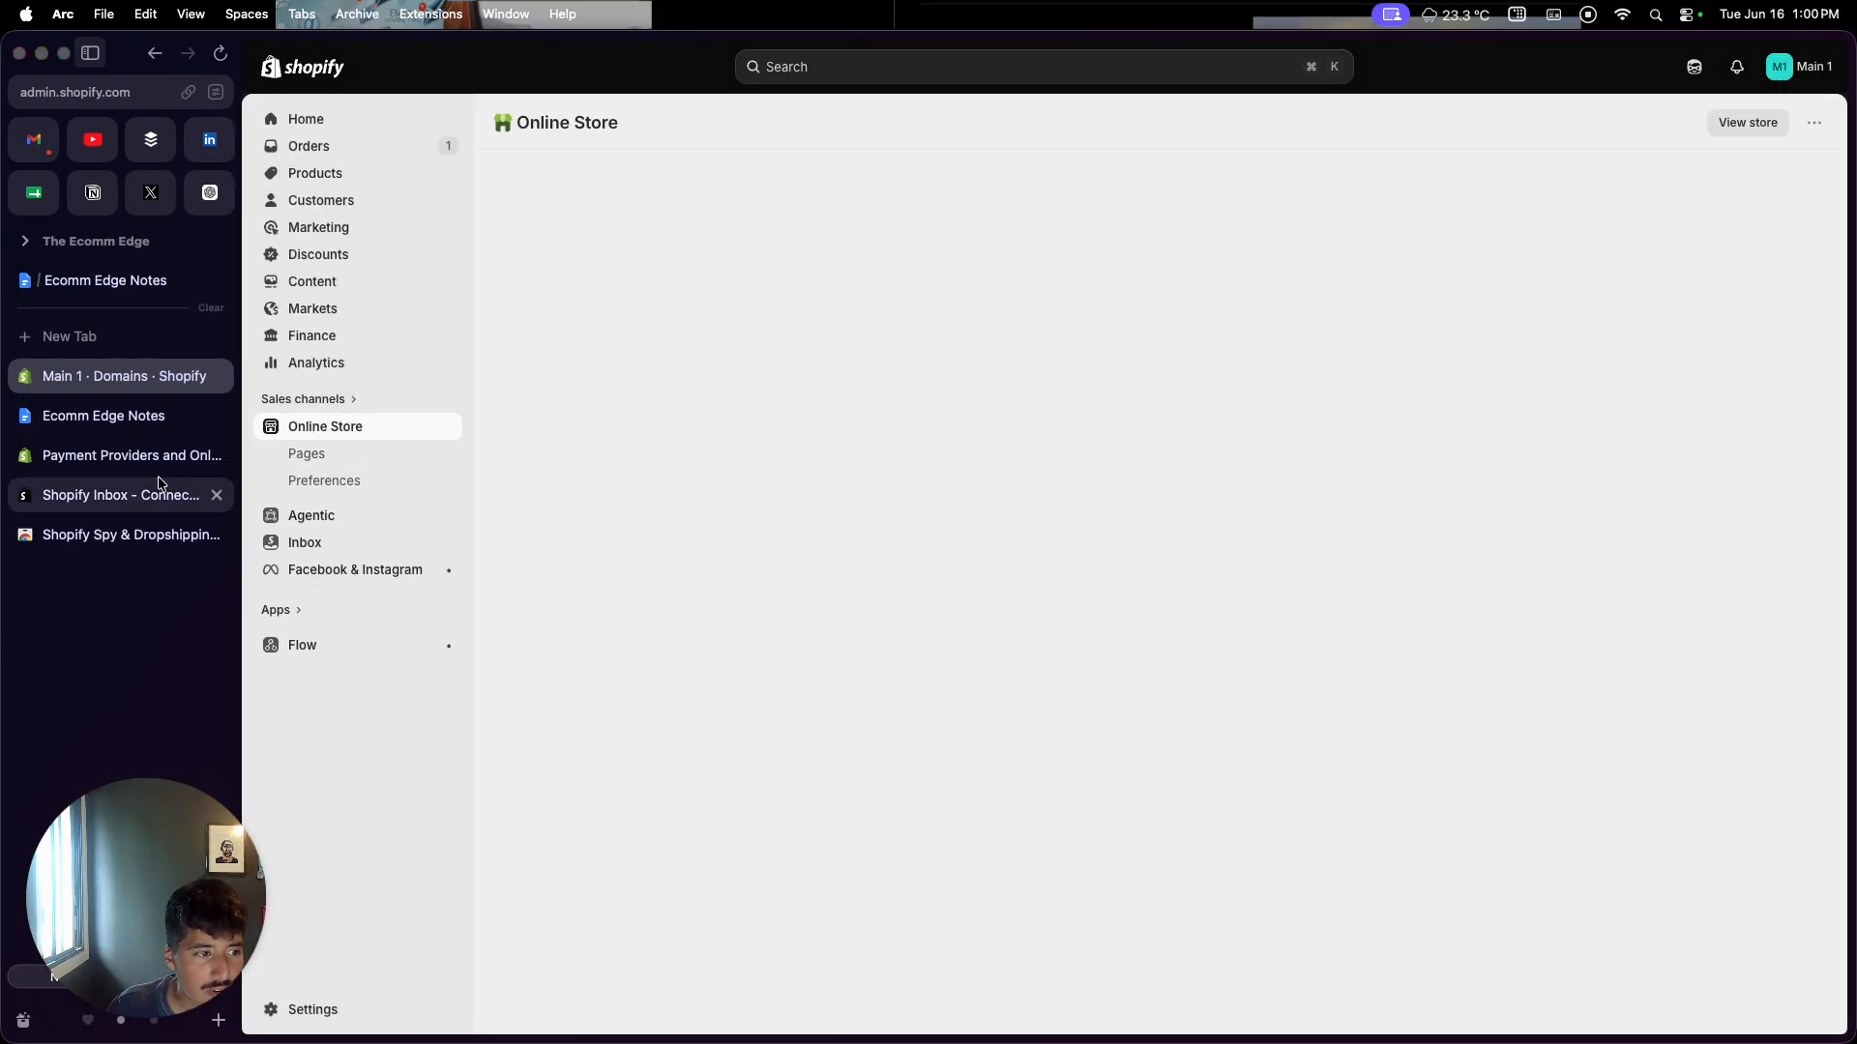
Step: Review the Launch Your Store checklist in Ecomm Edge Notes and return to the Online Store page in the Shopify admin
{"action": "left_click", "coordinate": [130, 497]}
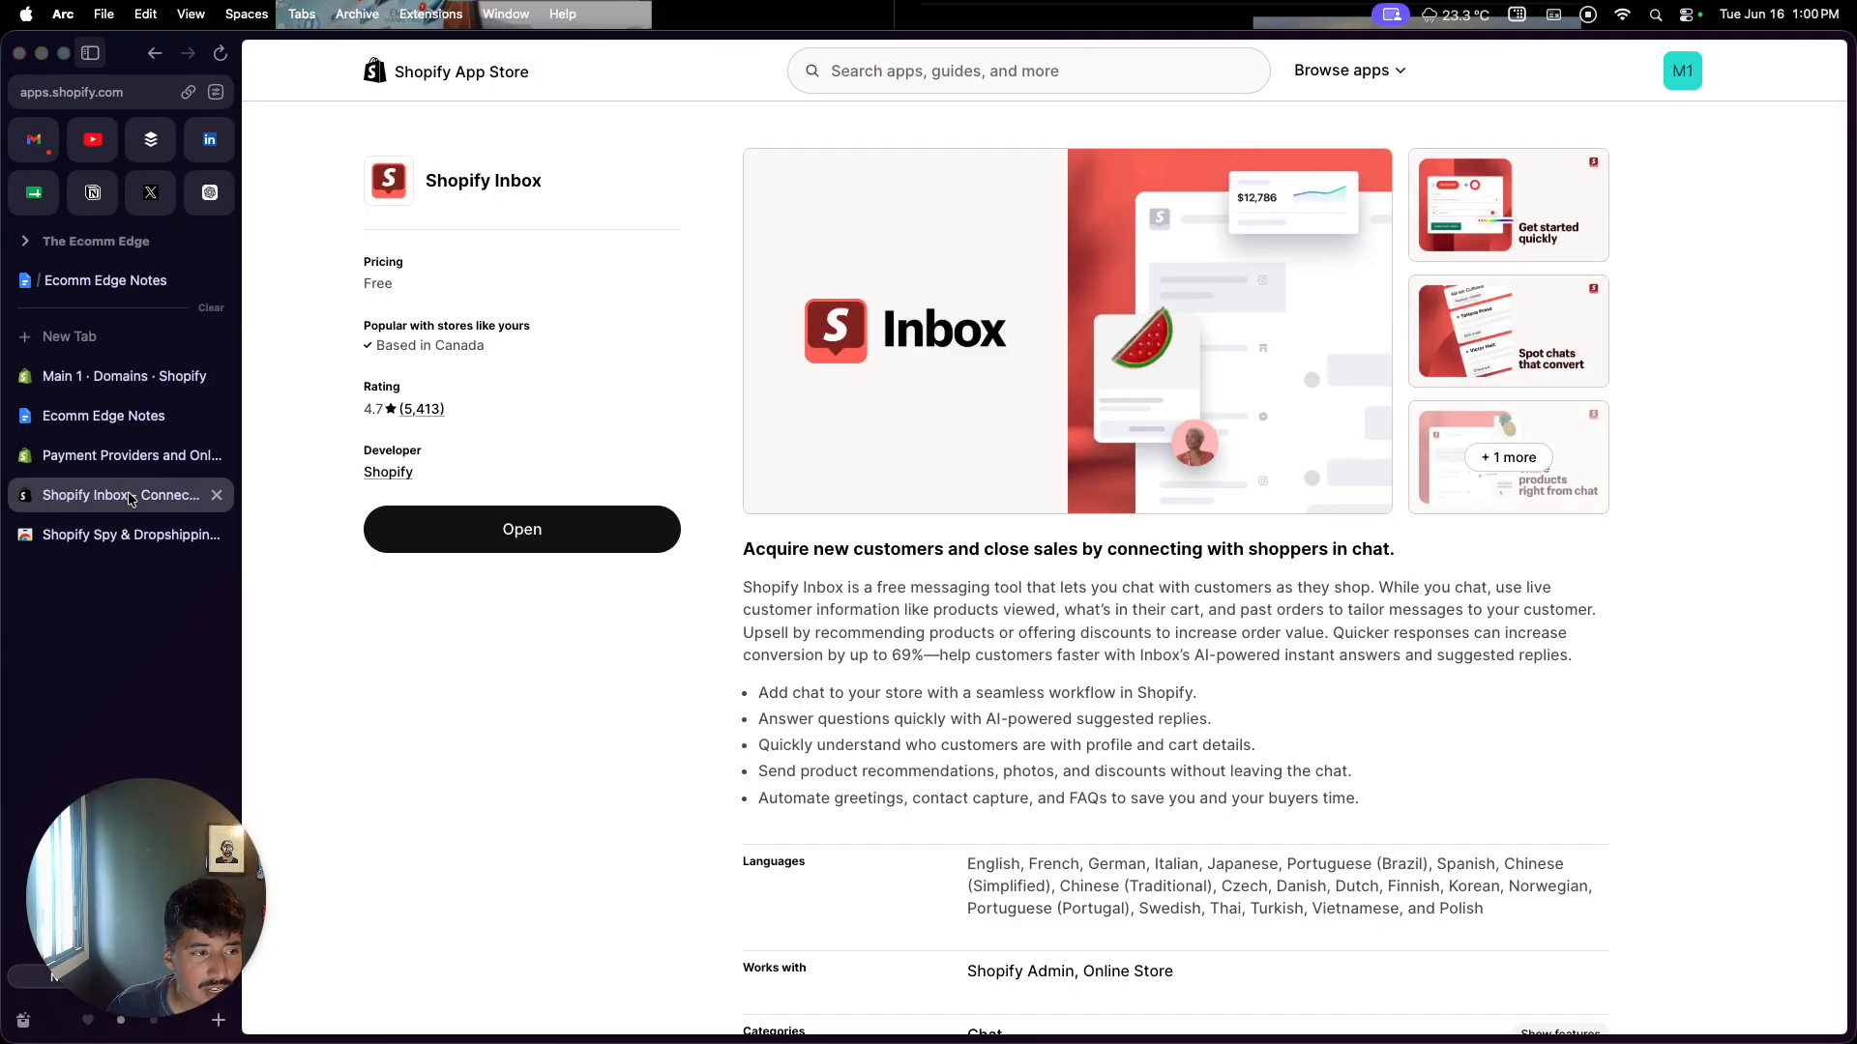
{"action": "left_click", "coordinate": [123, 418]}
{"action": "scroll", "coordinate": [466, 588], "scroll_direction": "down", "scroll_amount": 5}
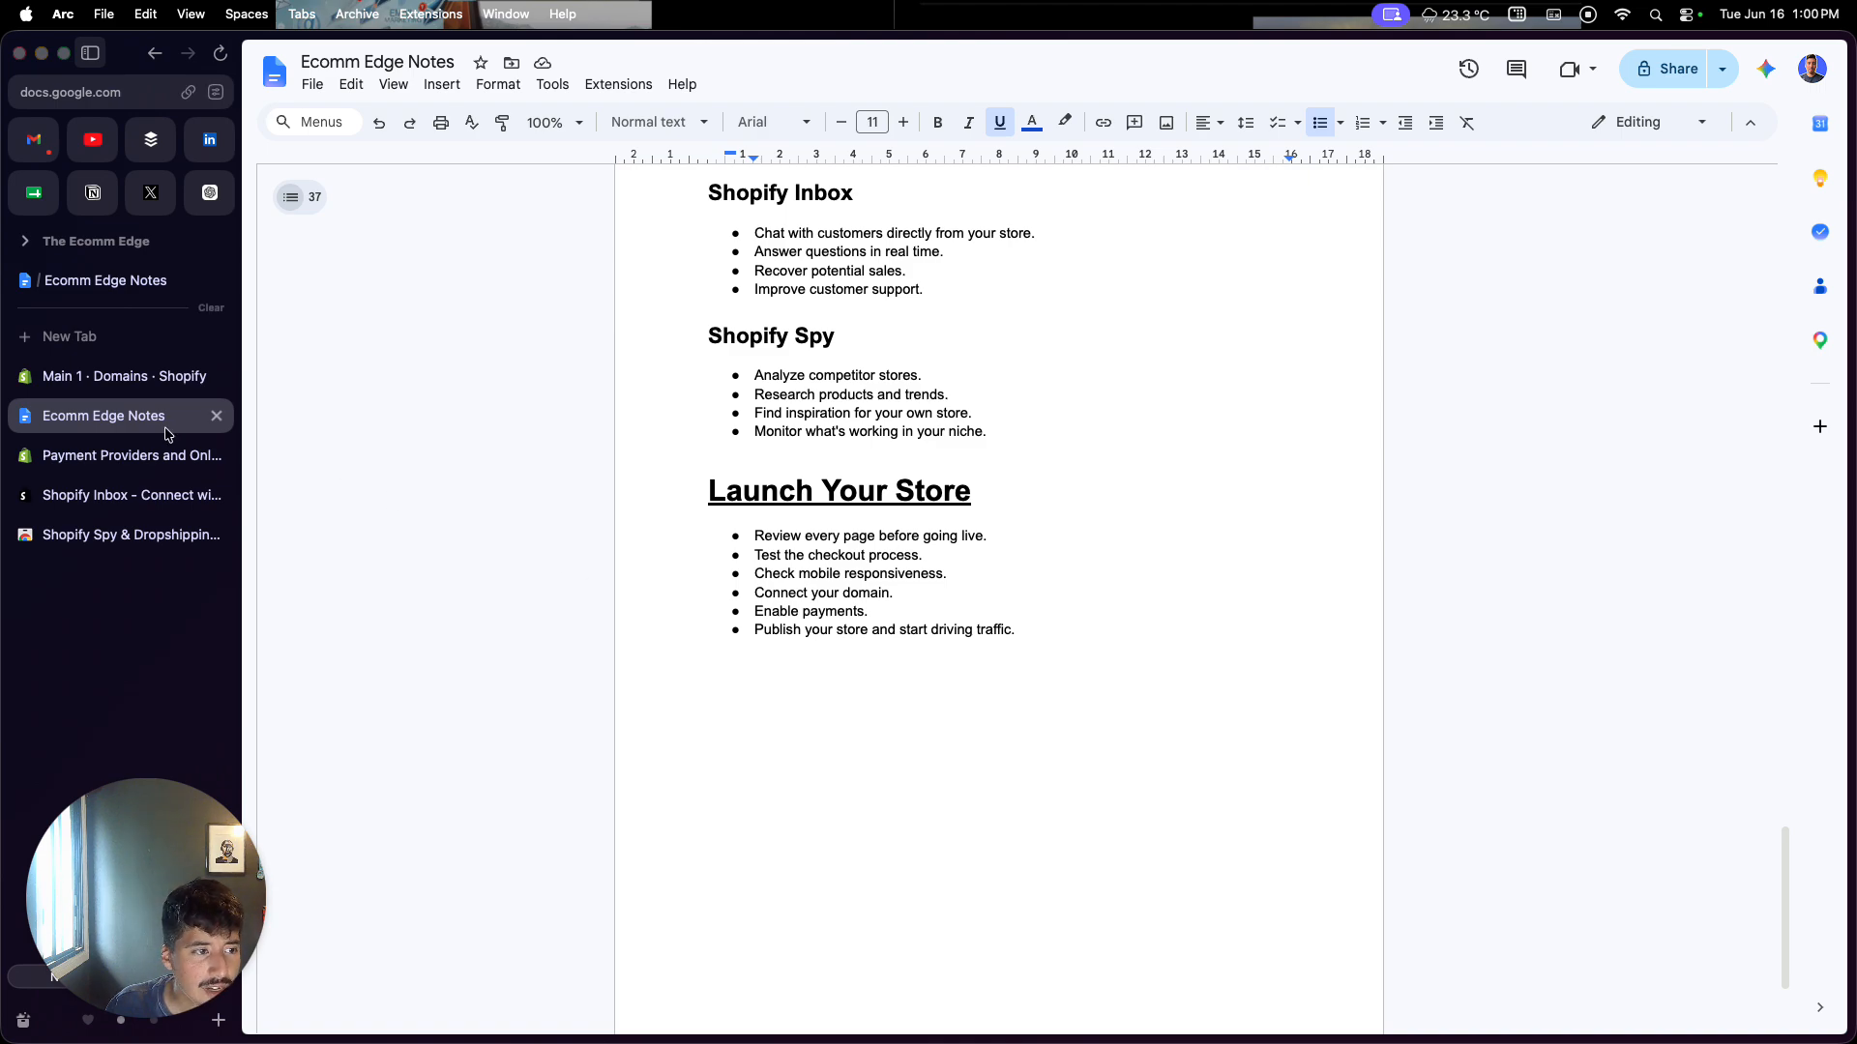
{"action": "left_click", "coordinate": [124, 376]}
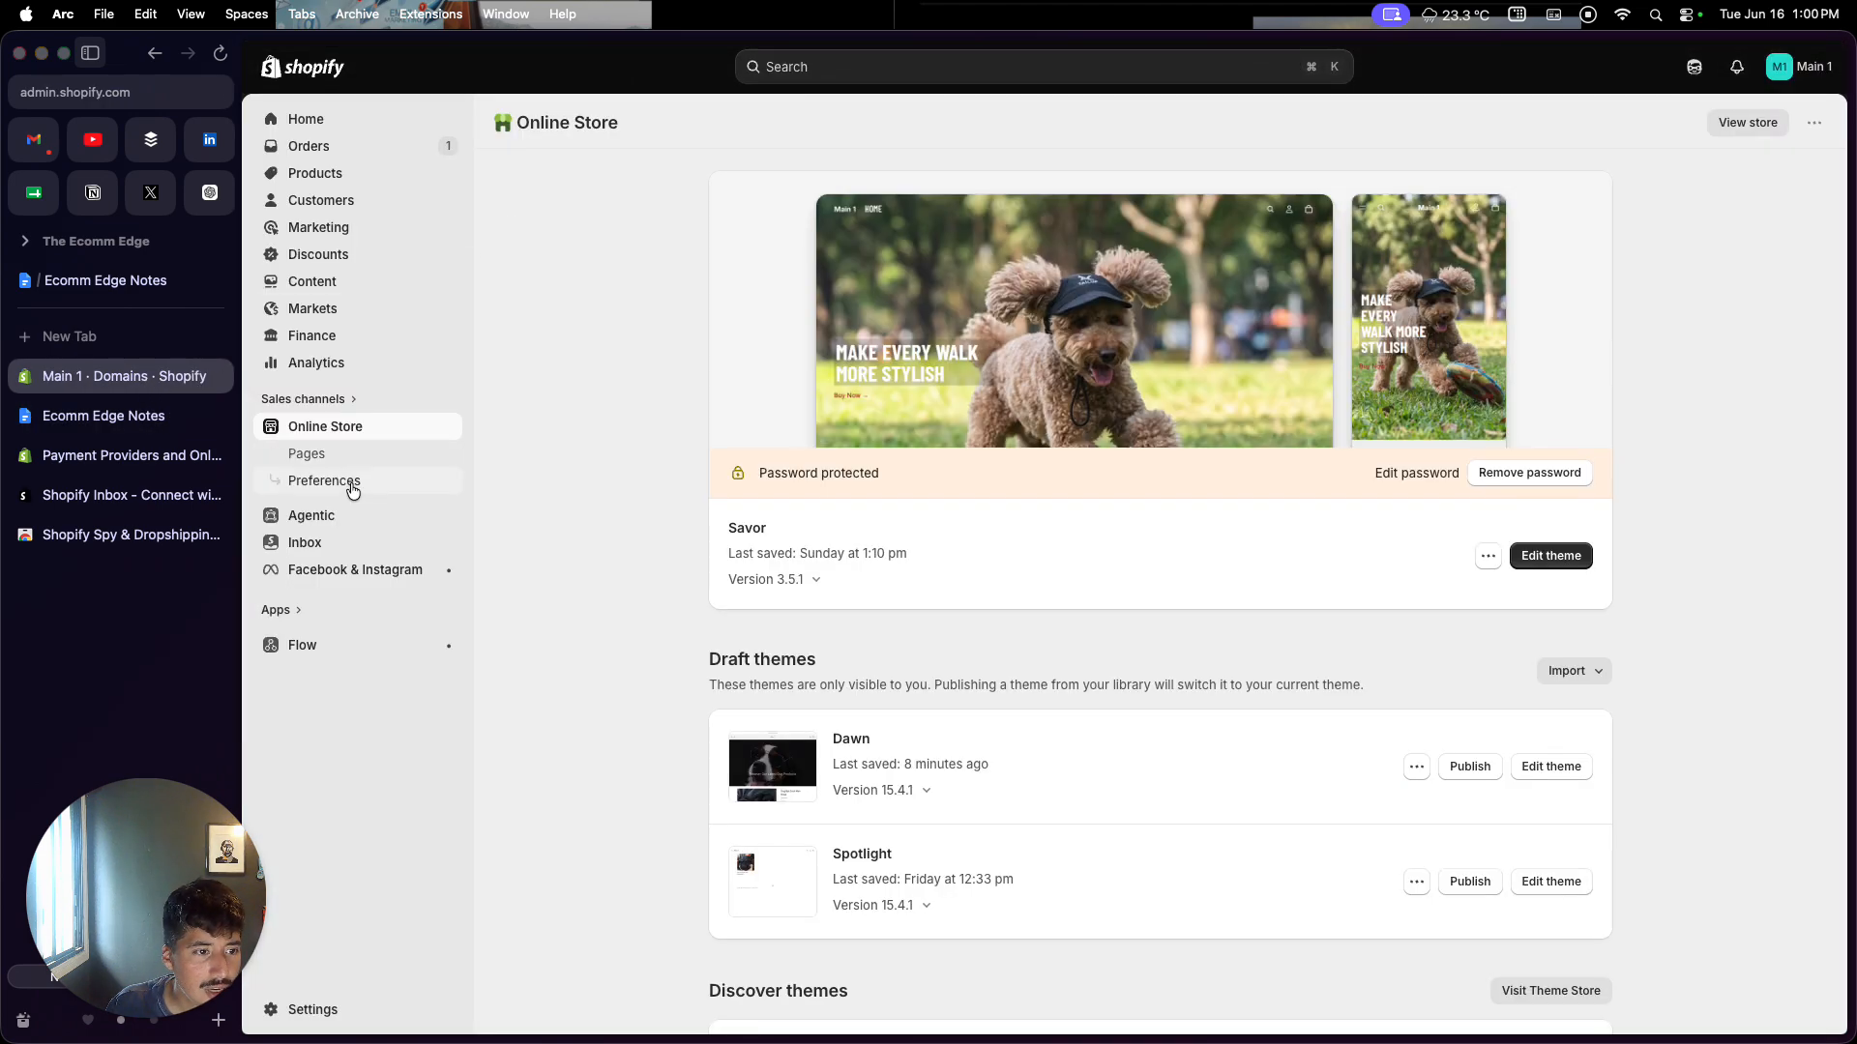